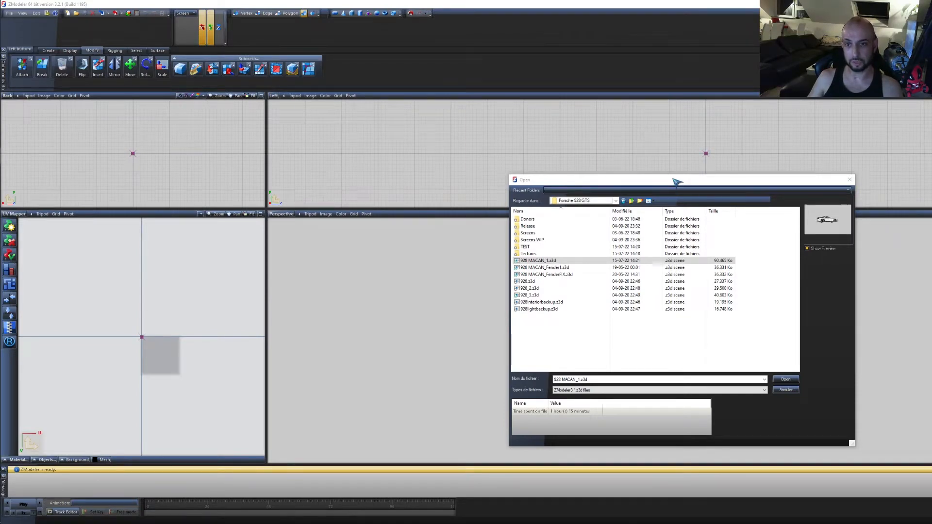
Open the scene file 928 MACAN_1.z3d from the Porsche 928 GTS folder
left_click_drag(677, 181, 695, 151)
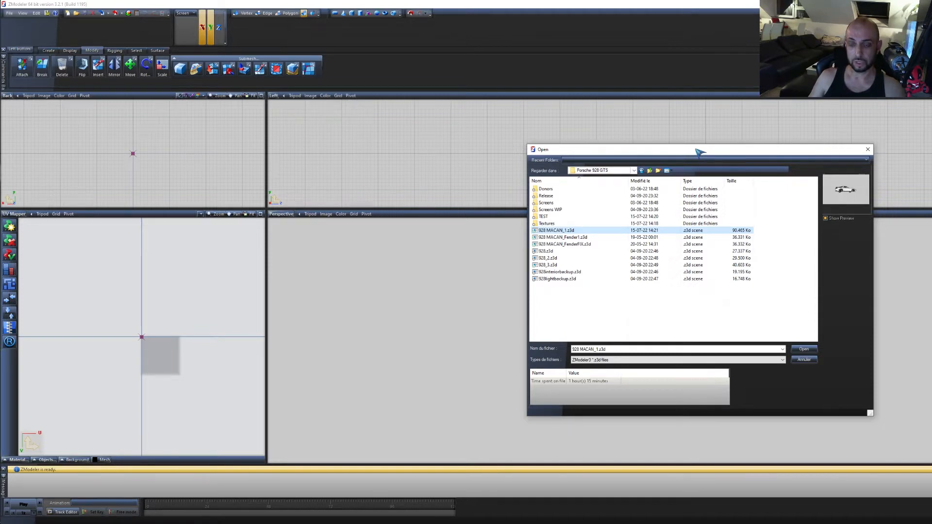
left_click_drag(702, 153, 684, 148)
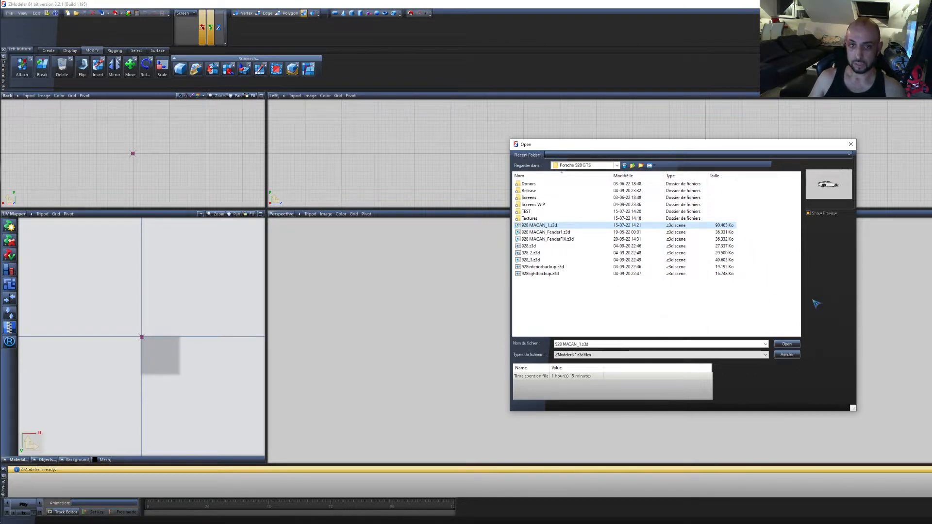
double_click(547, 227)
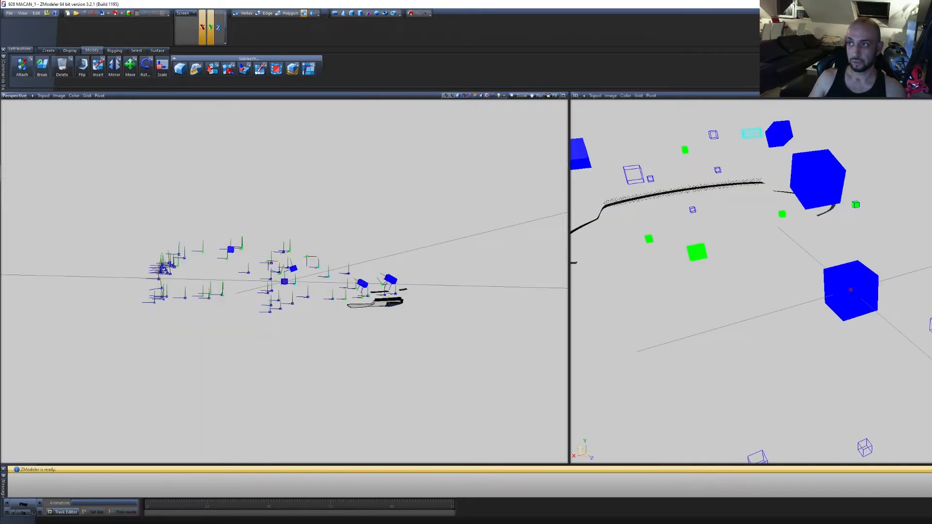
View the whole car from its front quarter in both 3D viewports
scroll(813, 218, "down", 3)
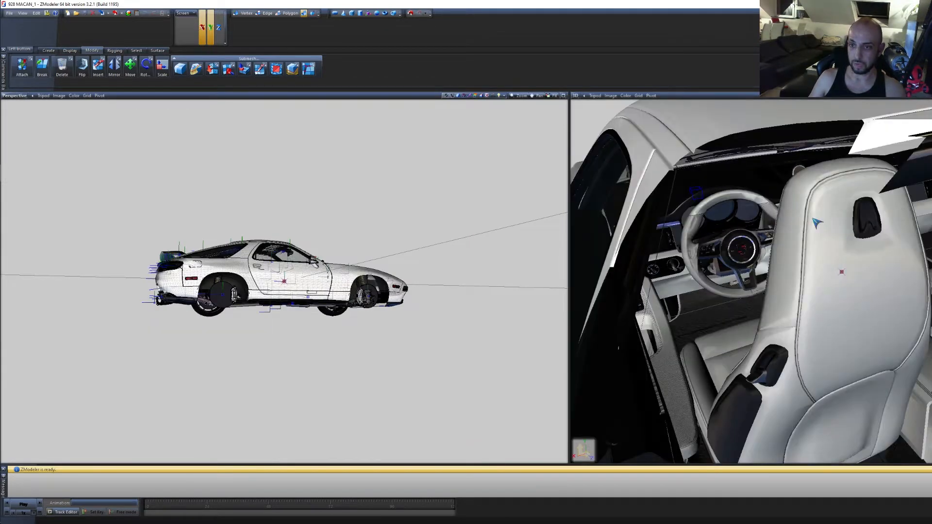
scroll(817, 223, "down", 5)
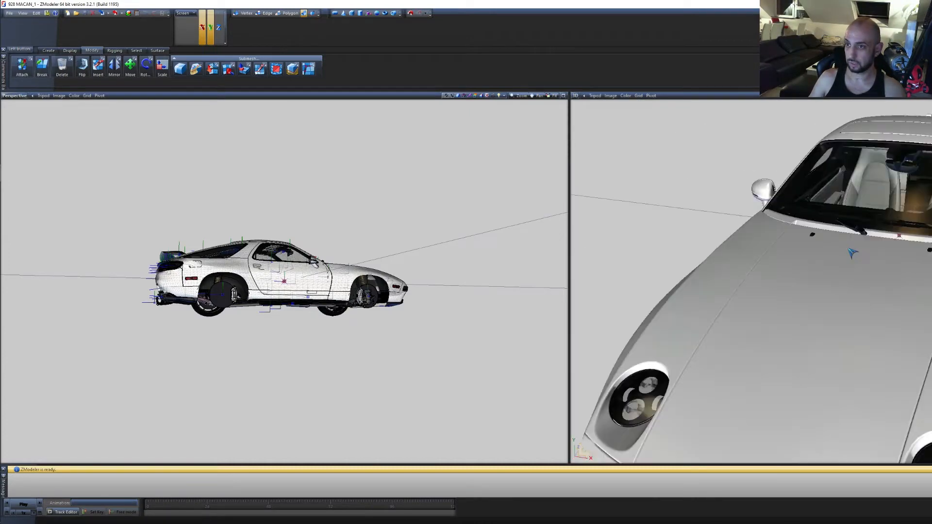
scroll(847, 248, "down", 6)
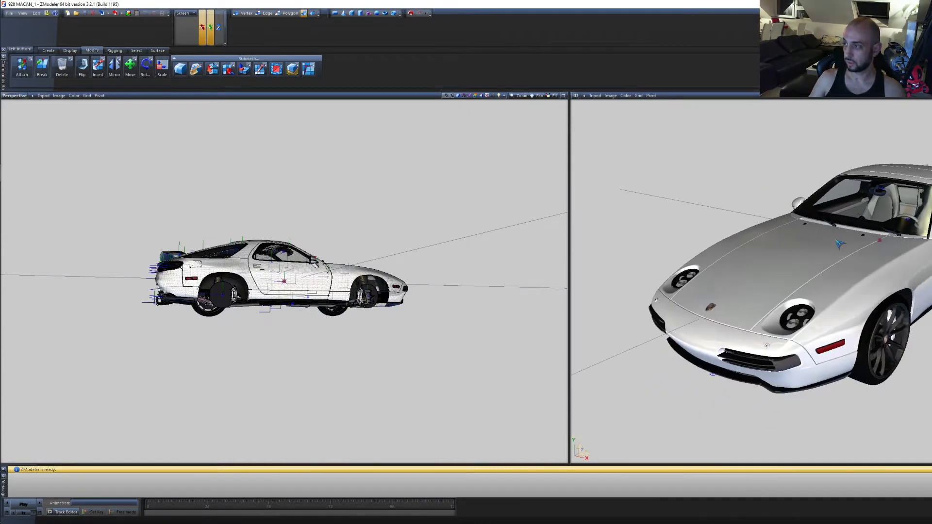
middle_click_drag(409, 325, 310, 313)
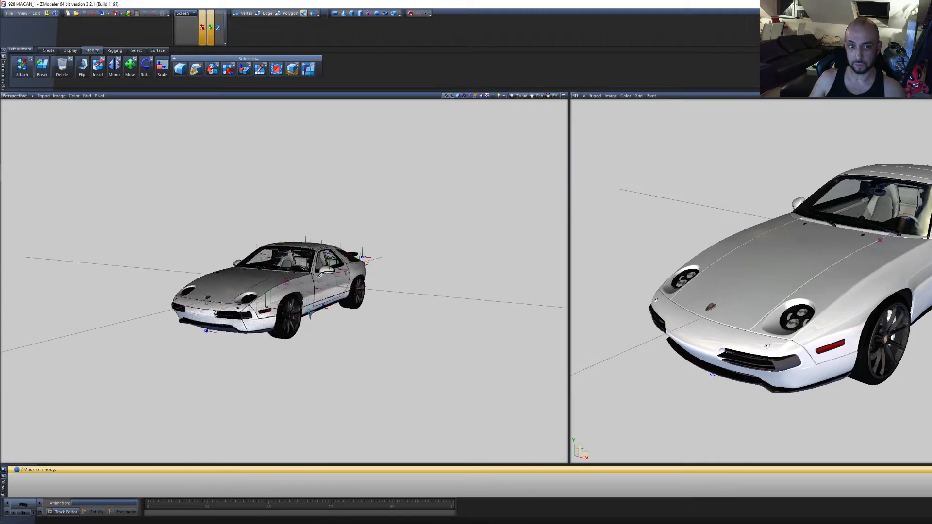
scroll(309, 313, "up", 8)
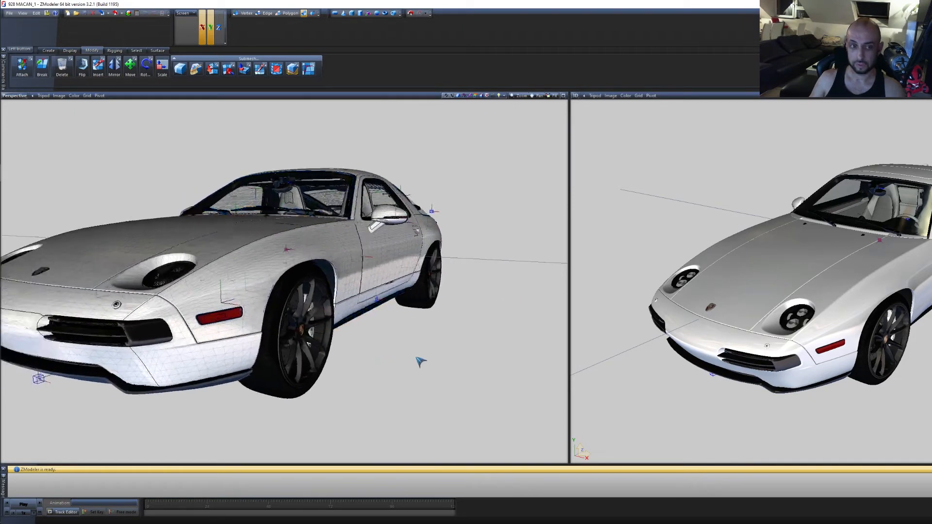
middle_click_drag(420, 362, 430, 386)
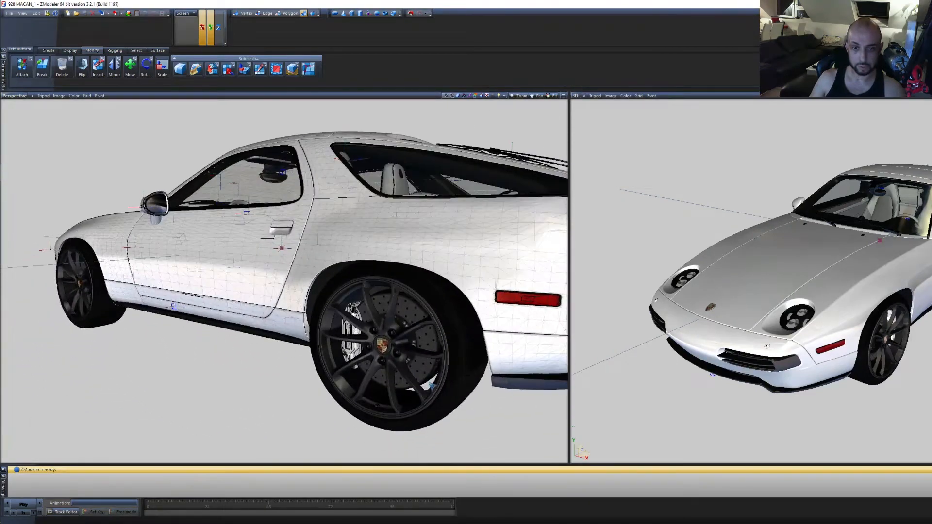
Inspect the car's rear wheel, side door, rear end and front in the perspective viewport
left_click(409, 406)
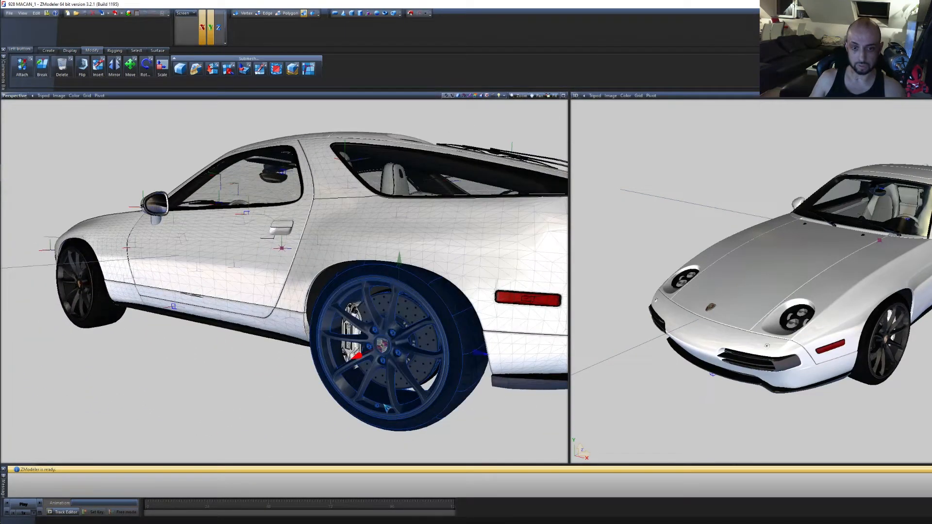
left_click(272, 373)
middle_click_drag(283, 371, 298, 376)
scroll(380, 256, "up", 5)
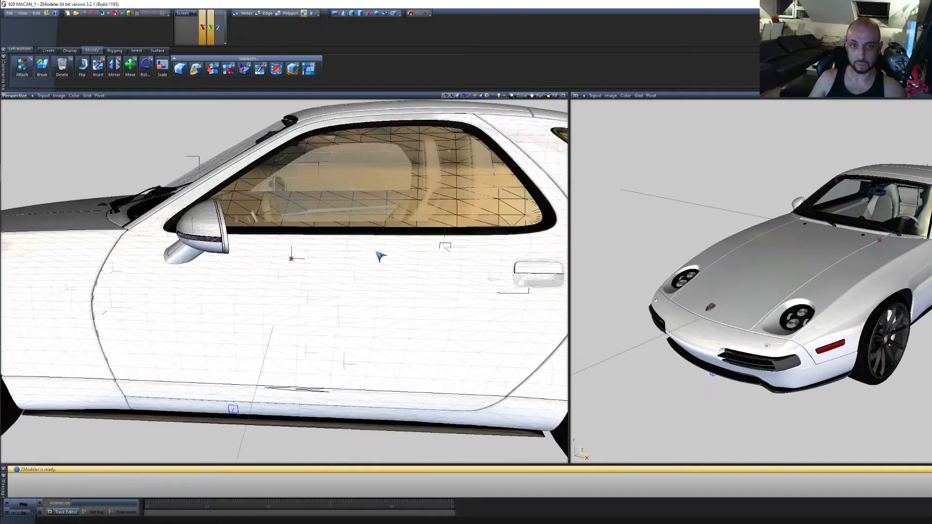
scroll(380, 257, "up", 5)
middle_click_drag(398, 294, 528, 383)
scroll(298, 376, "up", 2)
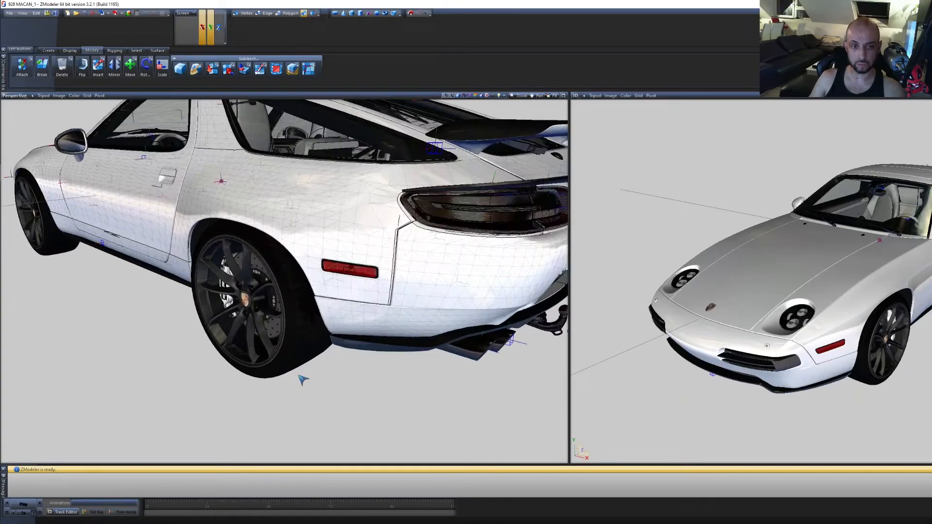
middle_click_drag(291, 401, 502, 323)
scroll(306, 378, "down", 3)
scroll(308, 382, "down", 2)
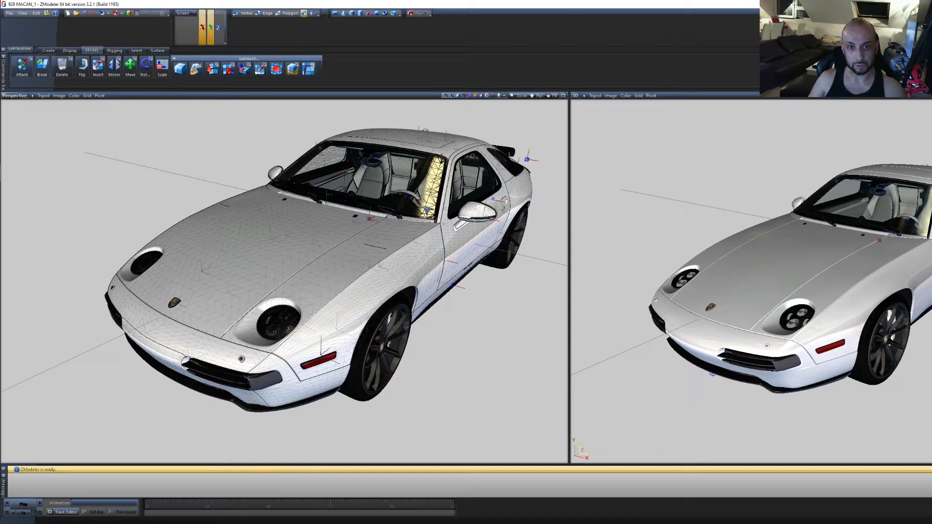
Show only the chassis object and examine it from the front quarter and the side
left_click(433, 145)
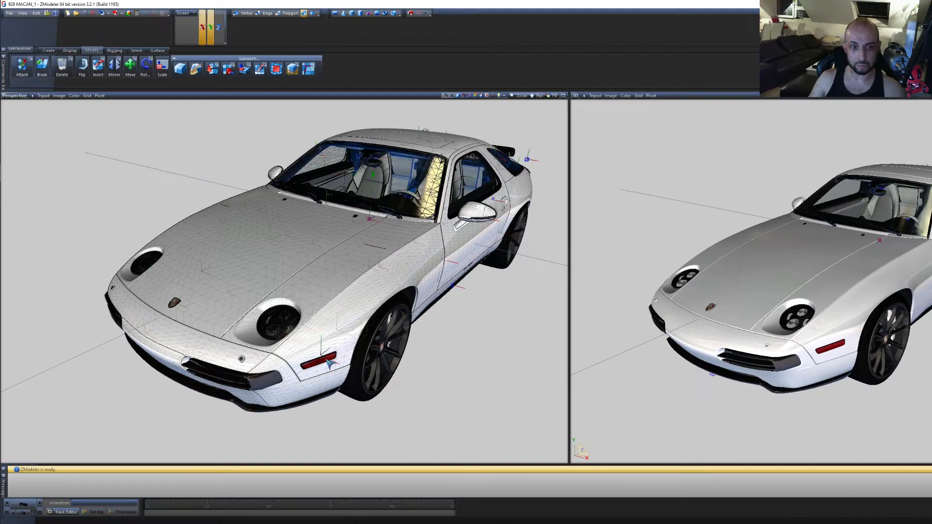
middle_click_drag(519, 295, 515, 352)
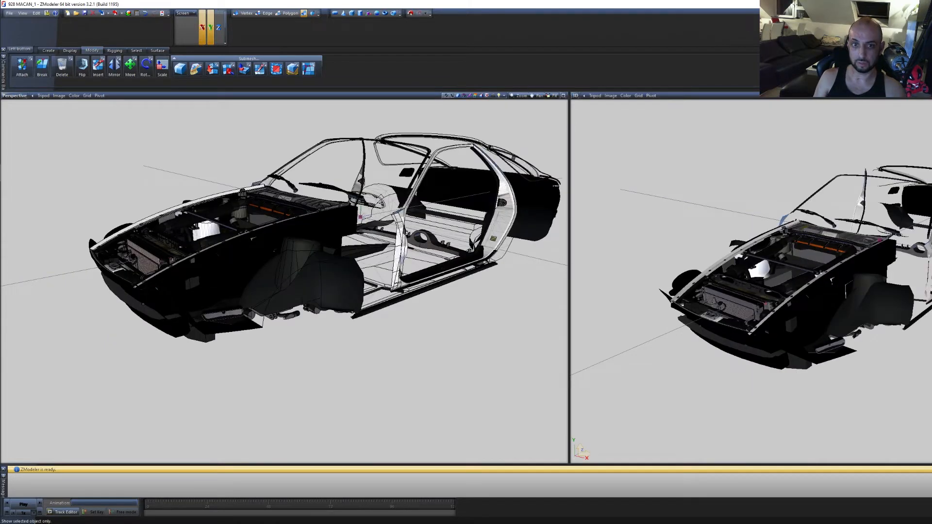
middle_click_drag(482, 327, 461, 371)
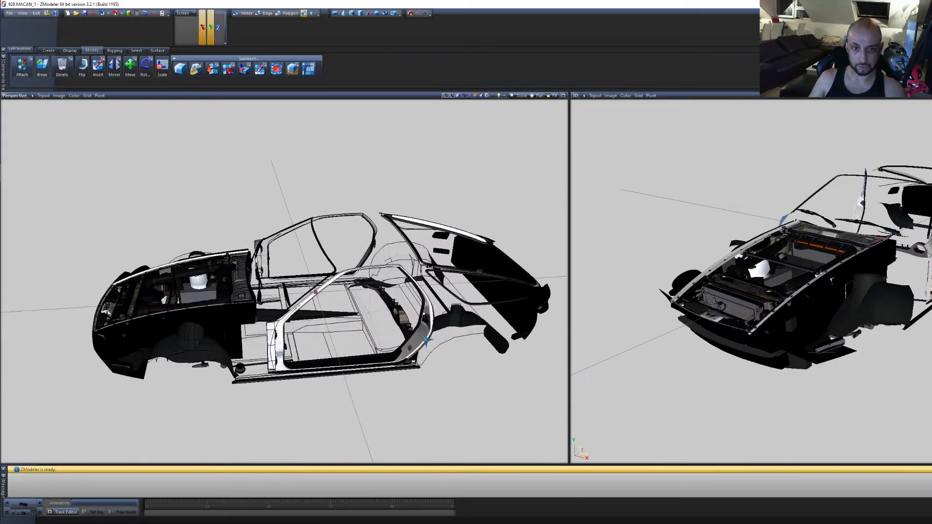
left_click(428, 342)
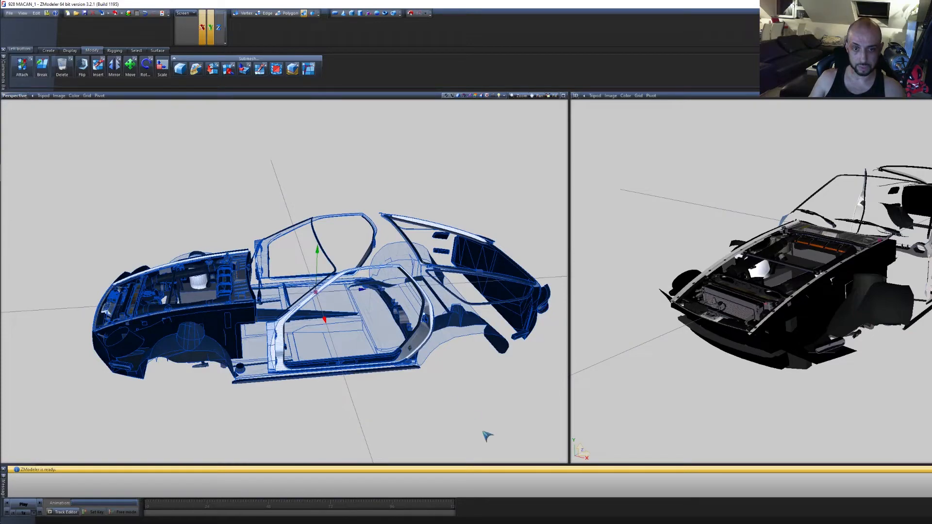
mouse_move(484, 432)
middle_mouse_down()
mouse_move(467, 433)
mouse_move(497, 435)
mouse_move(491, 430)
middle_mouse_up()
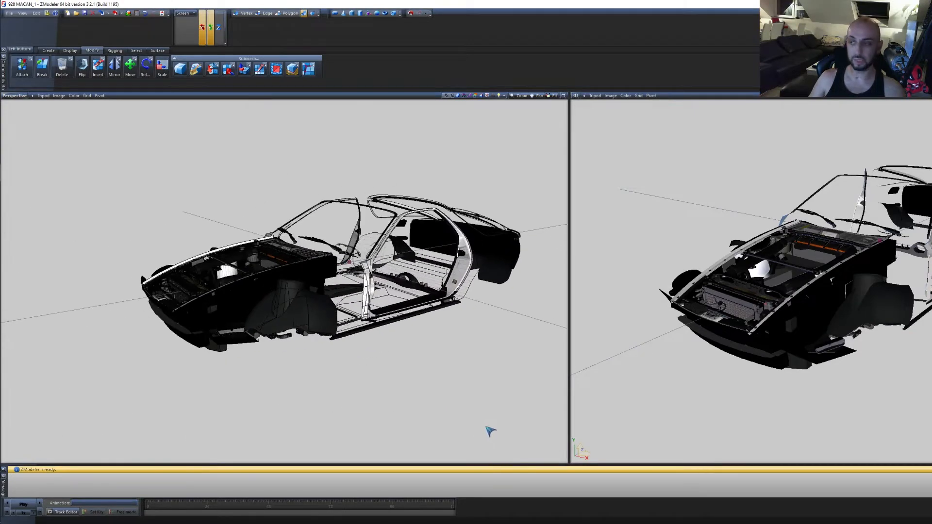
Step through the objects shown alone, examining the dashboard and console, the front seats and the engine with exhaust
key("Page_Down")
key("Page_Down")
key("Page_Down")
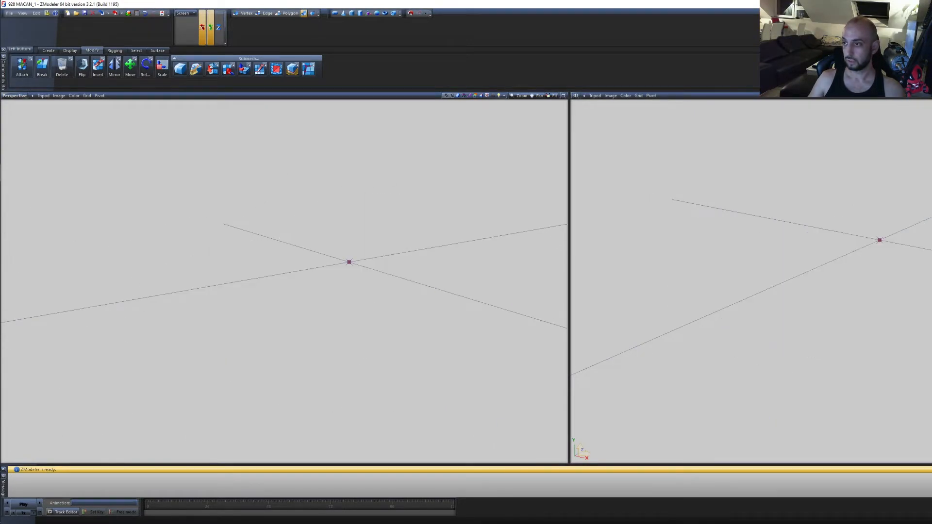
key("Page_Down")
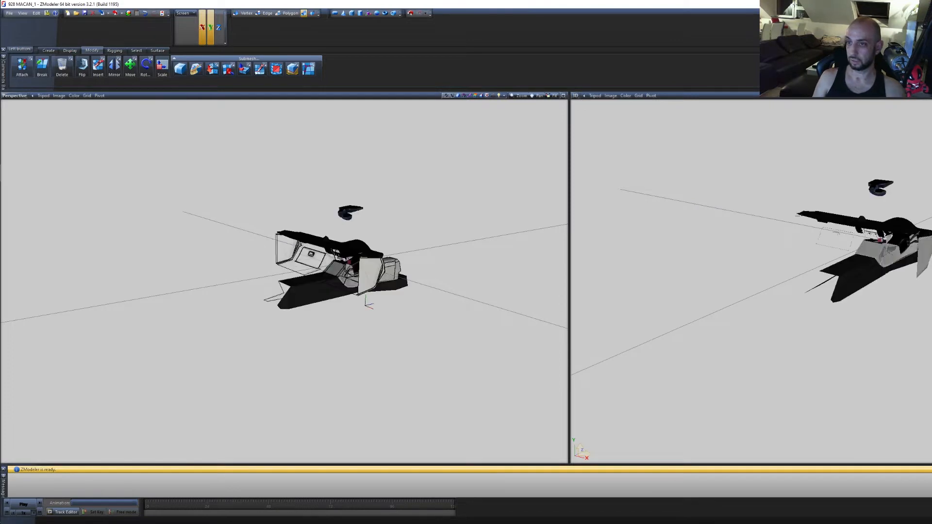
key("Page_Down")
key("Page_Down")
key("Page_Down")
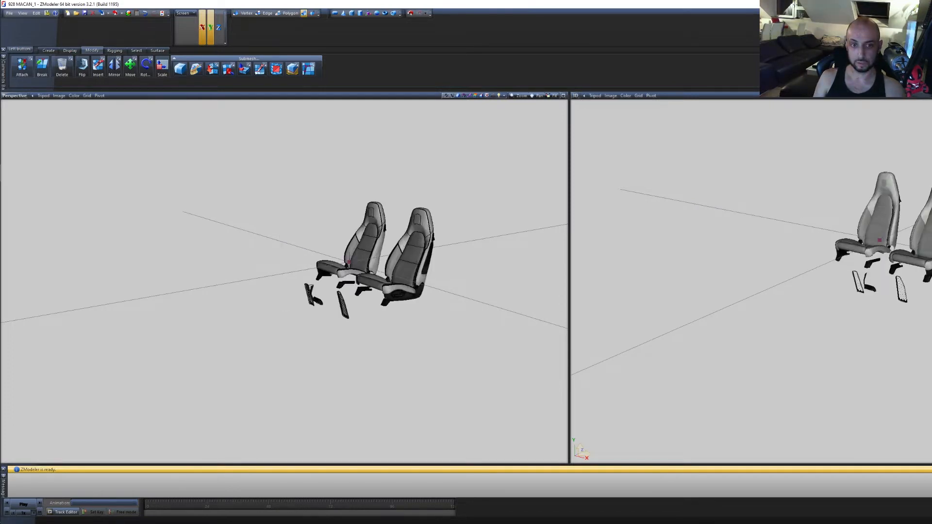
key("Page_Down")
key("Page_Down")
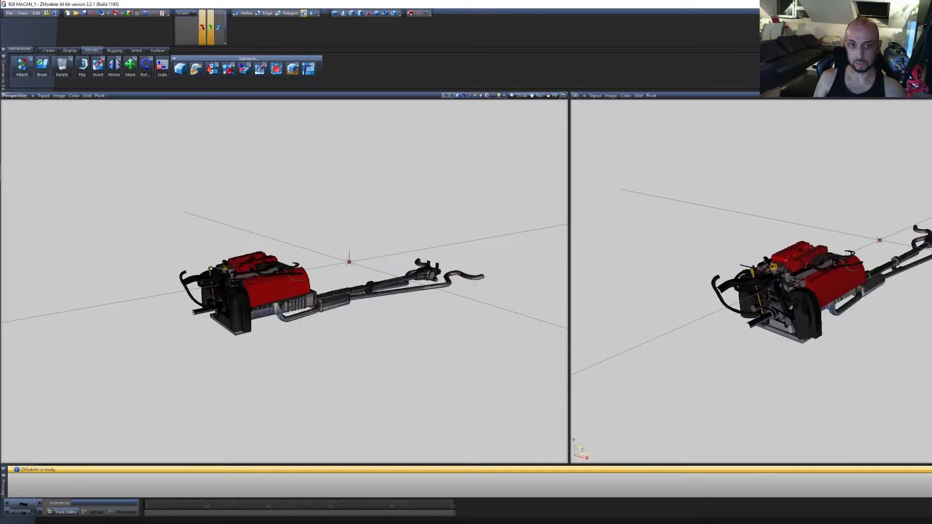
Continue through the individually shown objects to examine the door and the main body shell
key("Page_Down")
key("Page_Down")
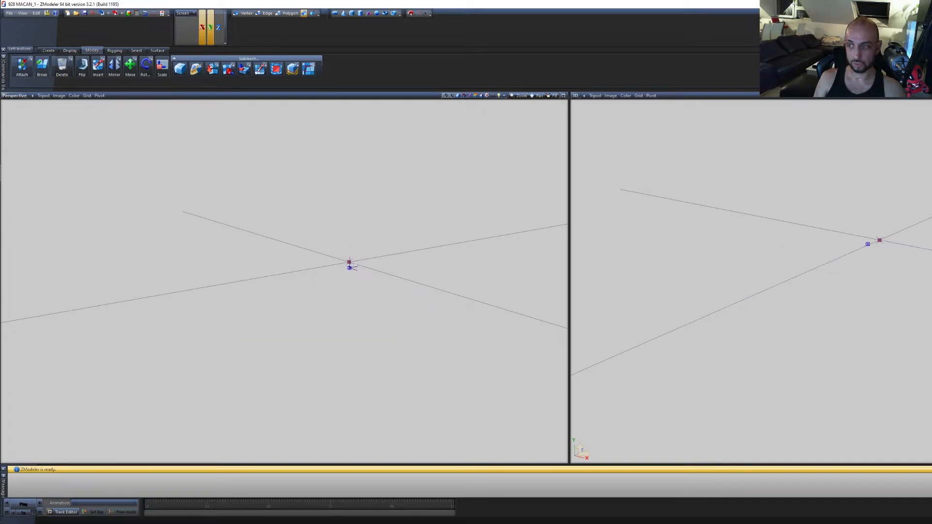
key("Page_Down")
key("Page_Down")
key("Page_Down")
key("Page_Down")
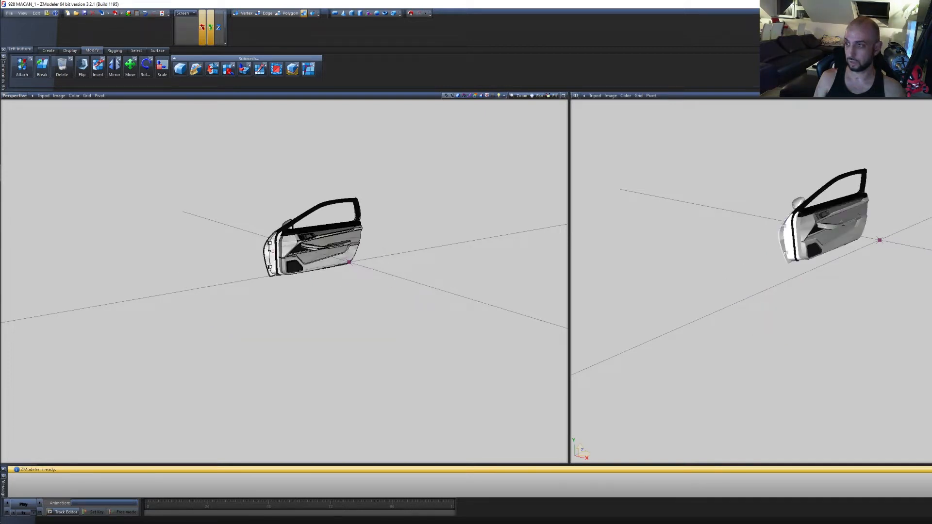
key("Page_Down")
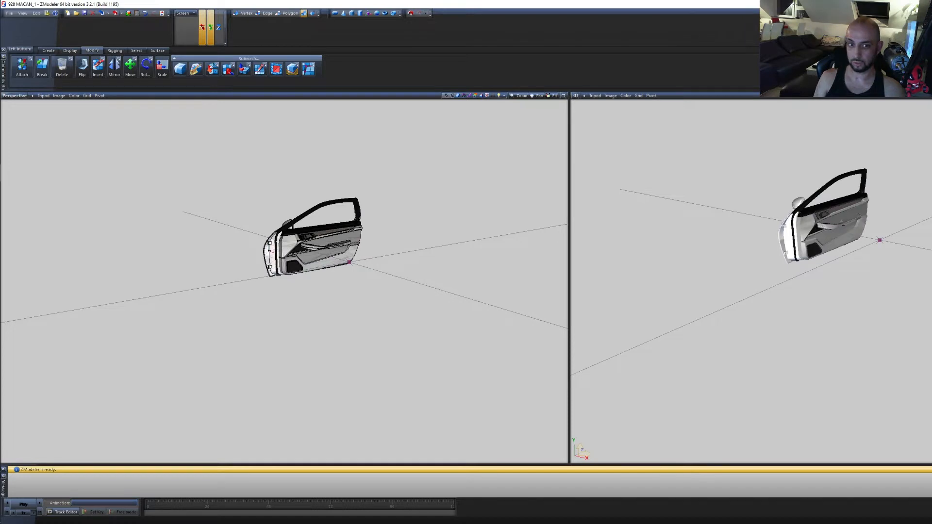
key("Page_Down")
key("Page_Down")
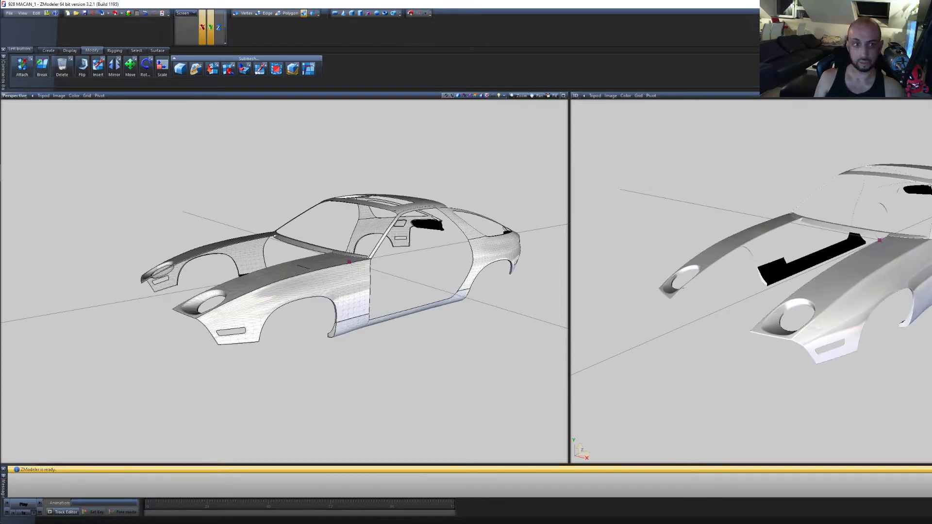
Examine the front bumper, rear bumper, hood, tailgate and headlights one object at a time
key("Page_Down")
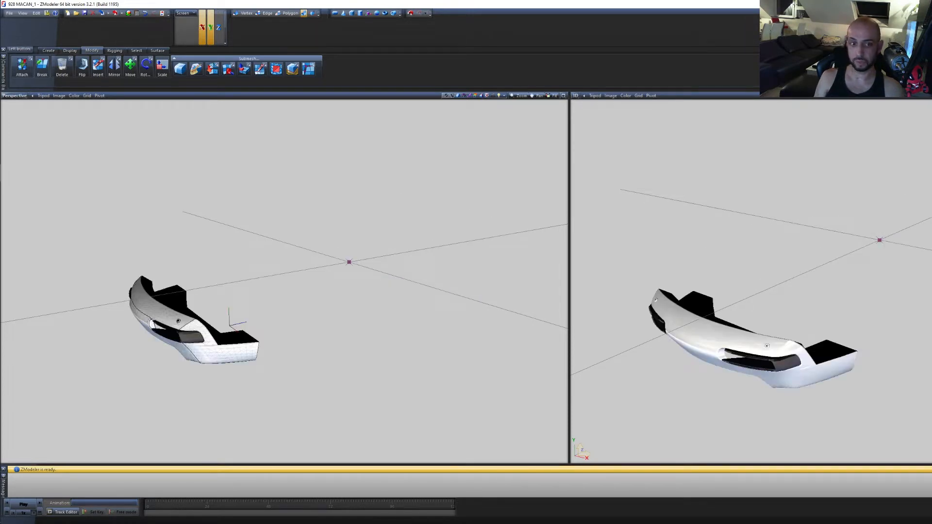
key("Page_Down")
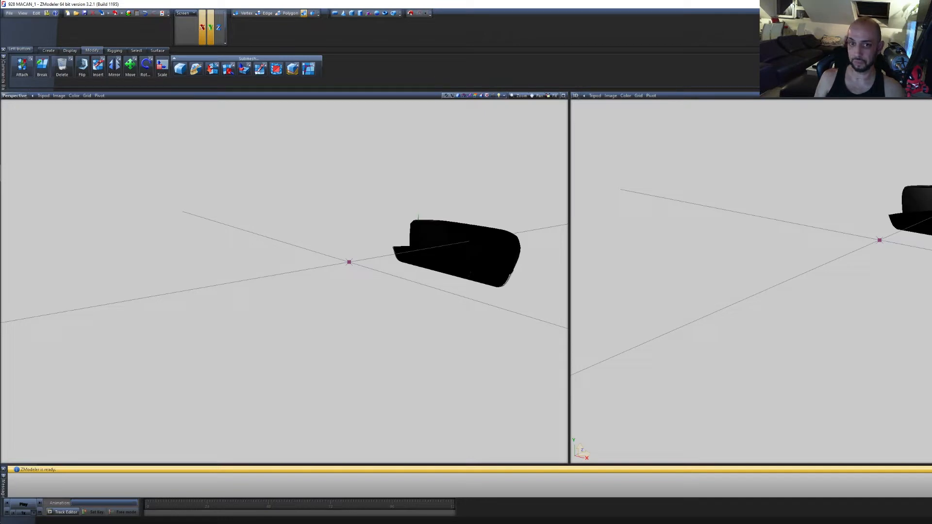
key("Page_Down")
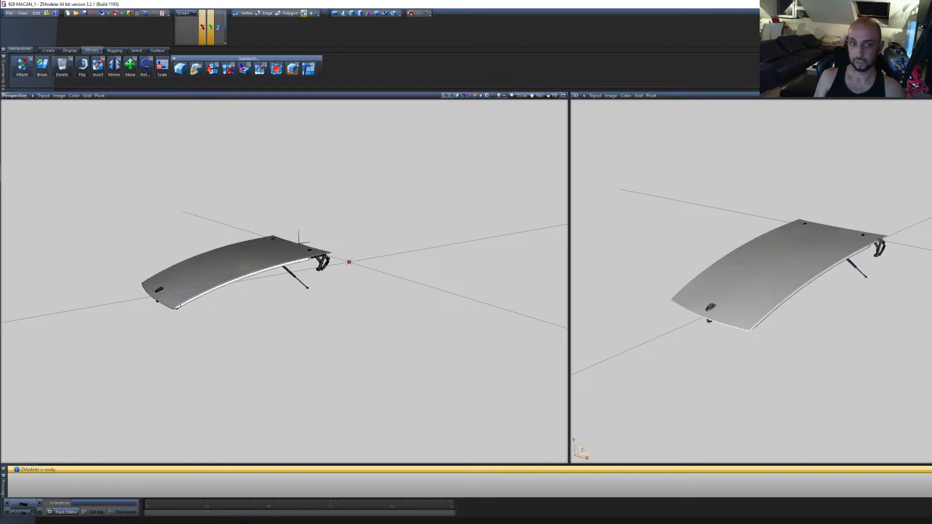
key("Page_Down")
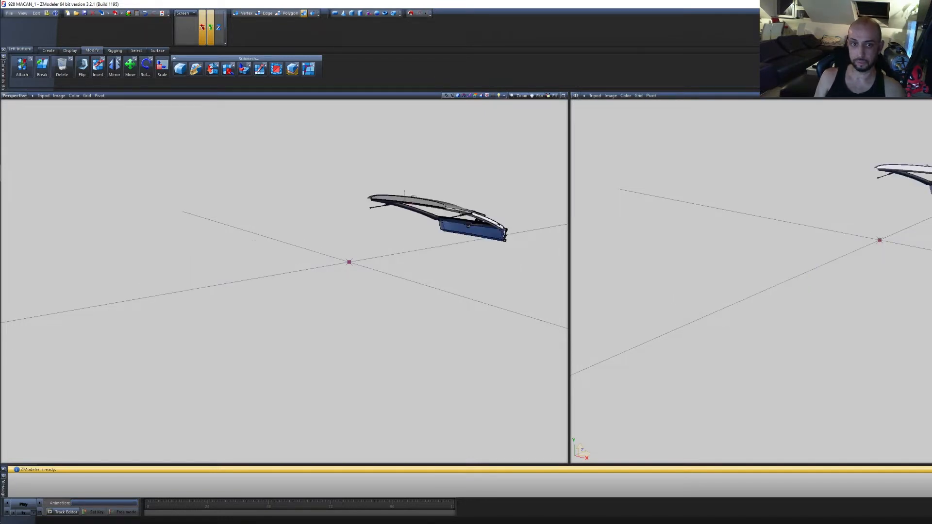
key("Page_Down")
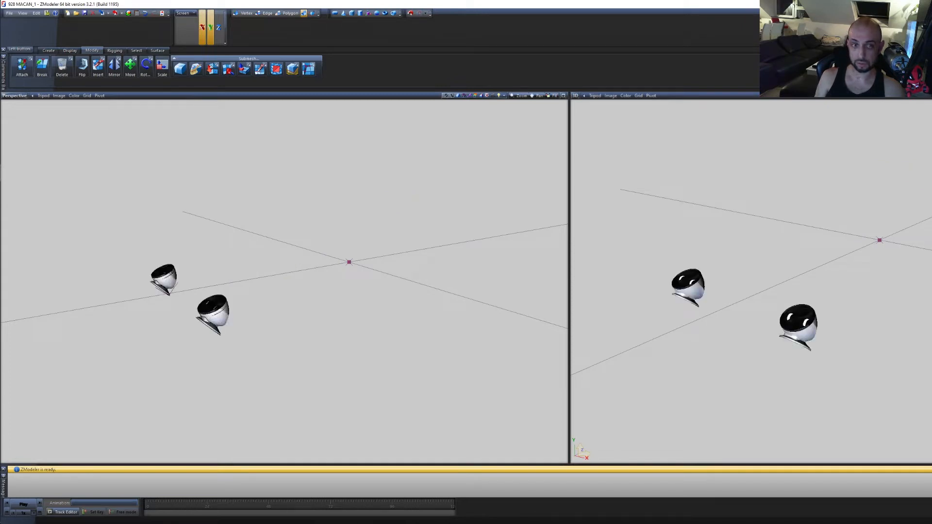
Go back and forth through the single-object display to examine the side marker lights, sunroof panel and side window
key("Page_Down")
key("Page_Up")
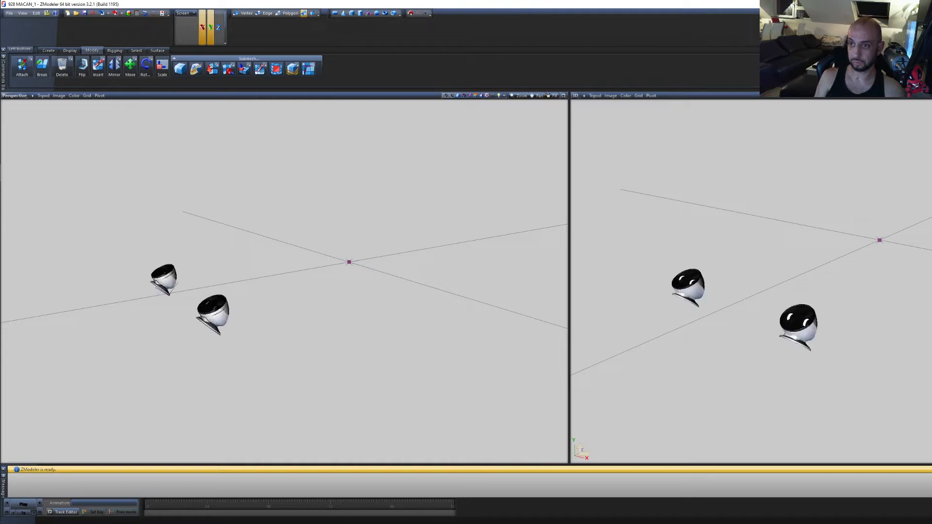
key("Page_Down")
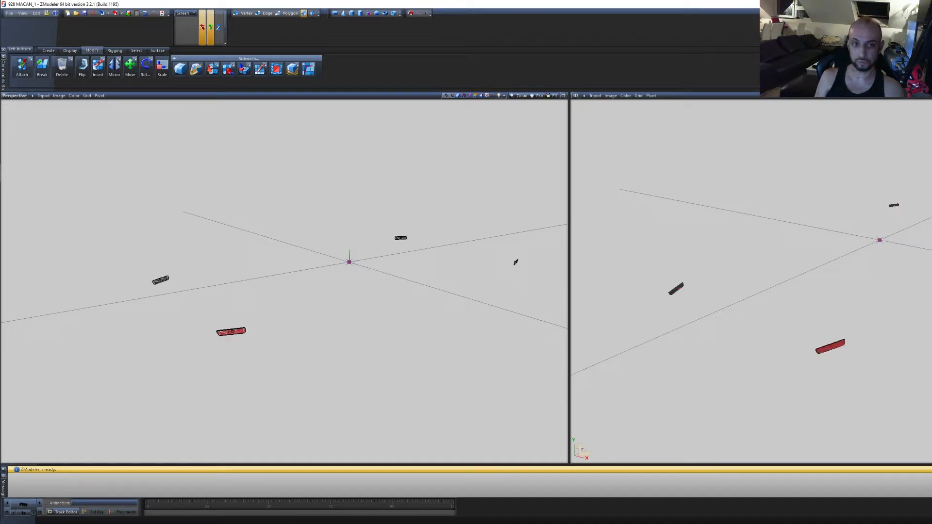
key("Page_Up")
key("Page_Up")
key("Page_Down")
key("Page_Down")
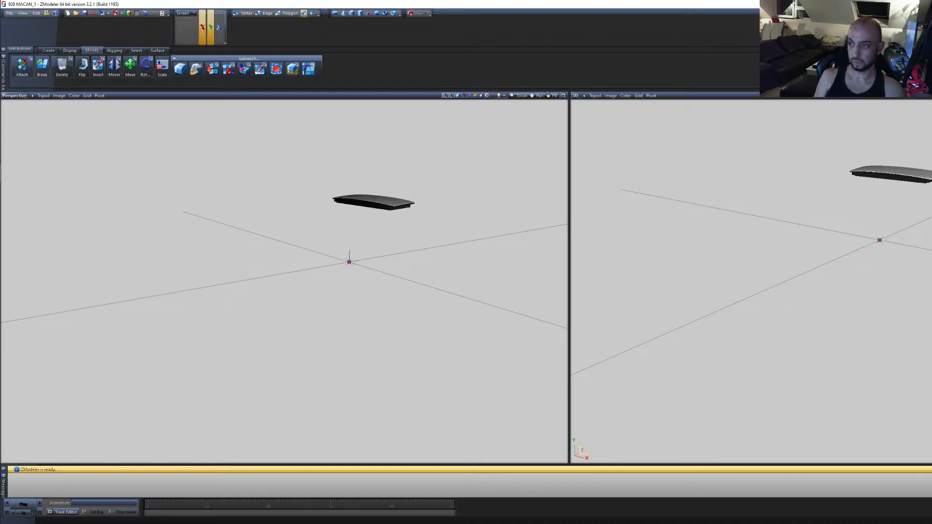
key("Page_Down")
key("Page_Down")
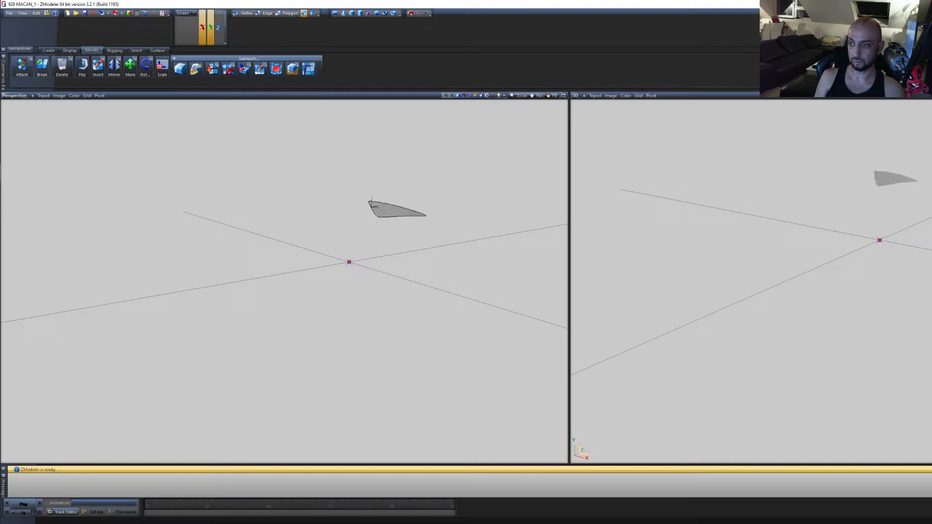
Continue through the single-object display to examine the side window, the windshield and the objects that follow
key("Page_Down")
key("Page_Down")
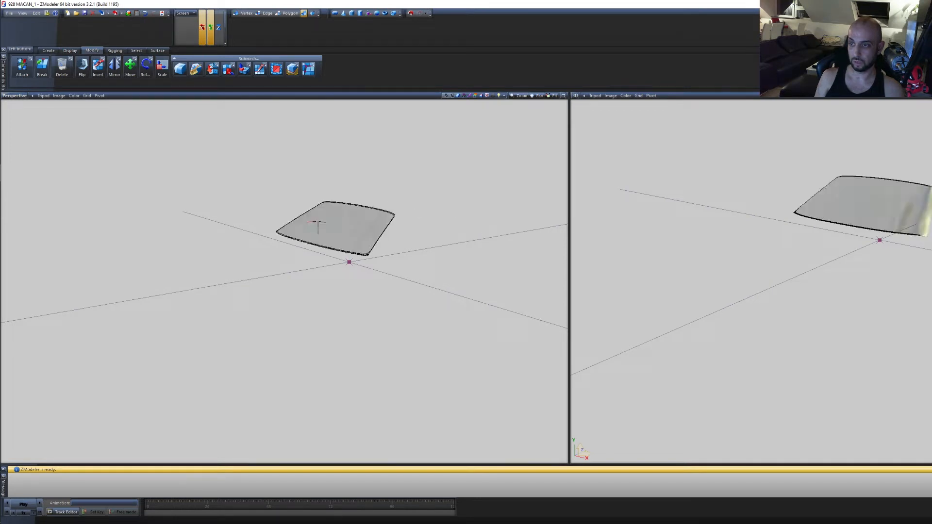
key("Page_Down")
key("Page_Down")
key("Page_Down")
key("Page_Down")
key("Page_Down")
key("Page_Down")
key("Page_Down")
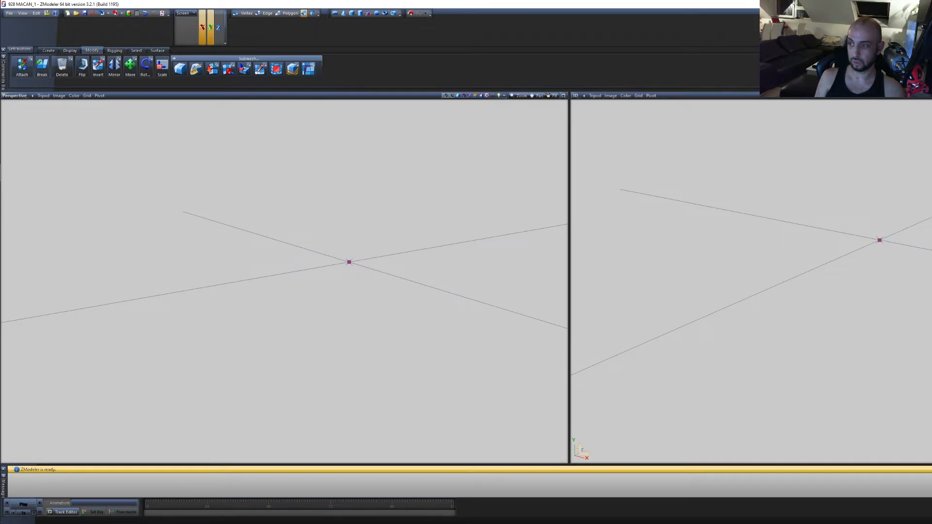
Step through the remaining single objects, examining the suspension assembly and the small body parts
key("Page_Down")
key("Page_Down")
key("Page_Down")
key("Page_Down")
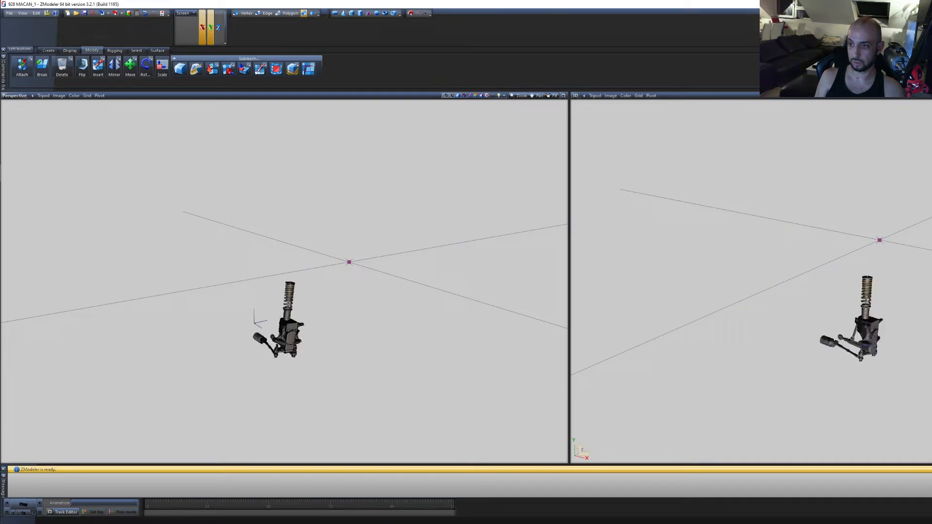
key("Page_Down")
key("Page_Down")
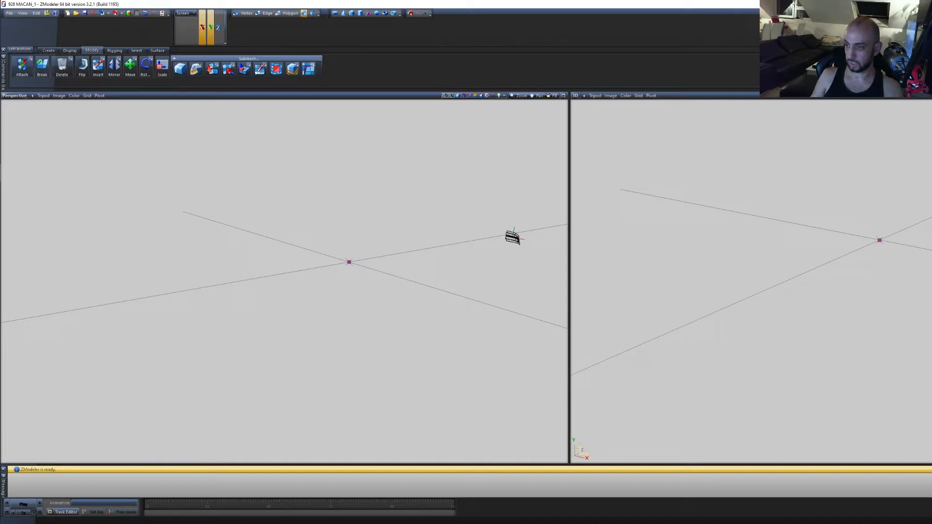
key("Page_Down")
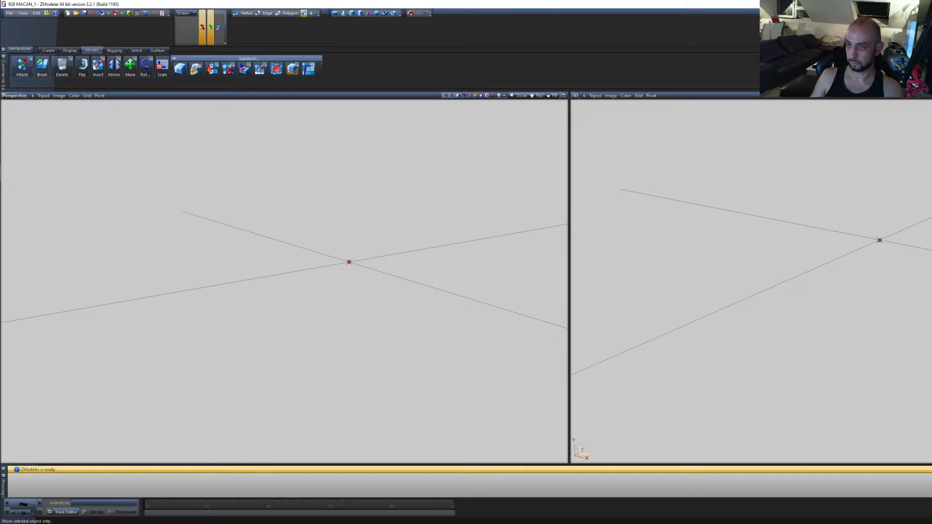
Examine the displayed Porsche 928 body from the rear and the front quarter in the 3D view
middle_click_drag(754, 319, 868, 275)
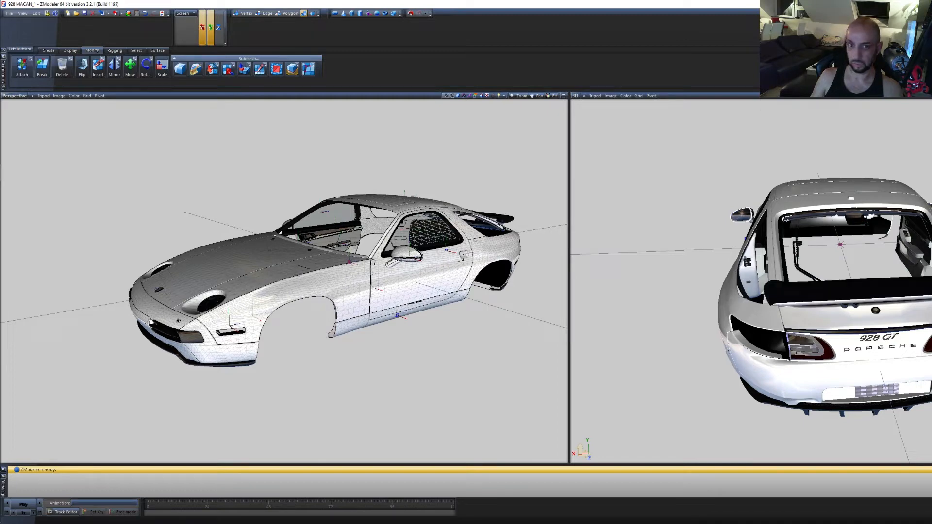
middle_click_drag(902, 299, 931, 291)
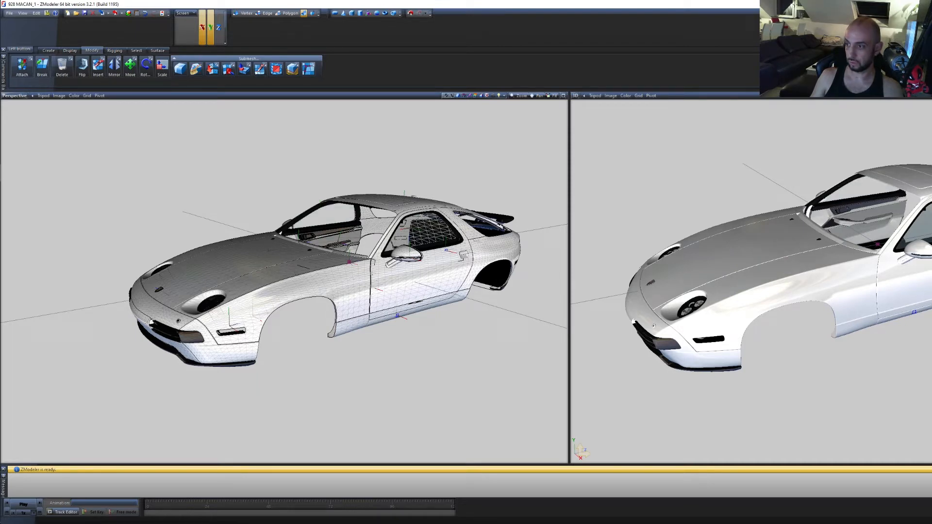
scroll(885, 275, "up", 3)
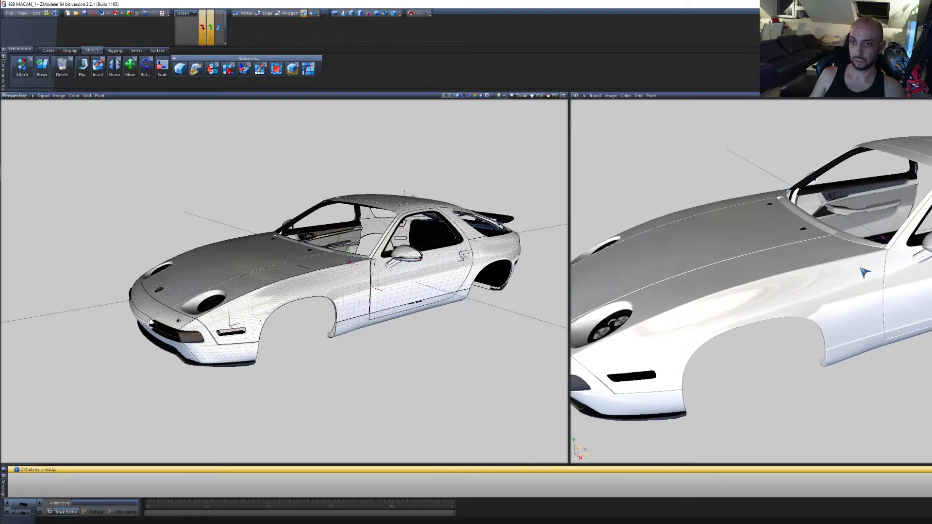
middle_click_drag(885, 275, 825, 270)
Select all the displayed car body objects and switch to polygon level
left_click_drag(542, 419, 66, 138)
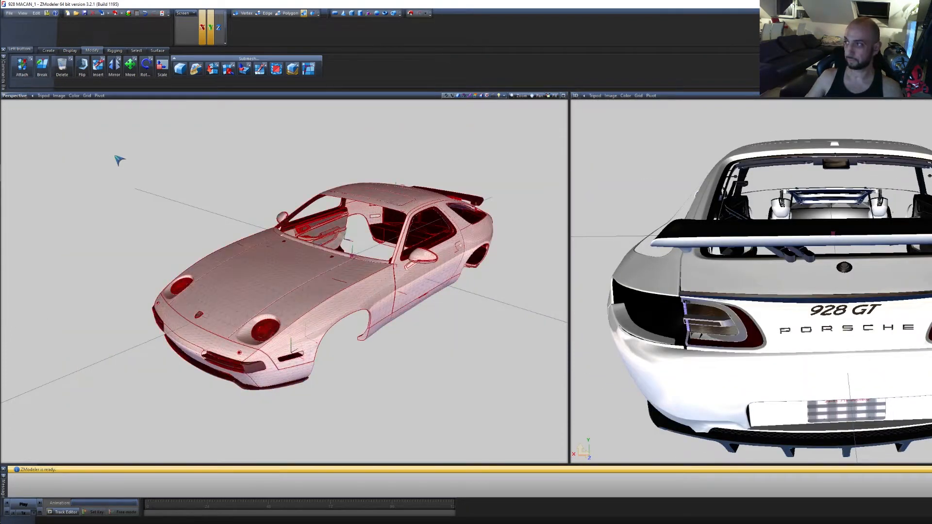
left_click(290, 13)
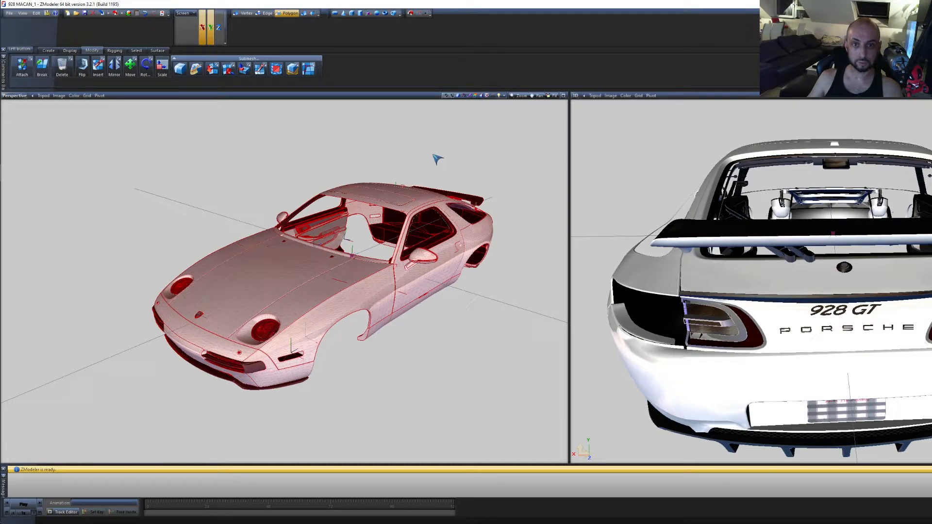
middle_click_drag(475, 157, 461, 158)
left_click_drag(484, 157, 336, 131)
middle_click_drag(432, 154, 366, 138)
Select the body polygons that use the material 928gts_sign_1 [PAINT:1]
left_click(137, 50)
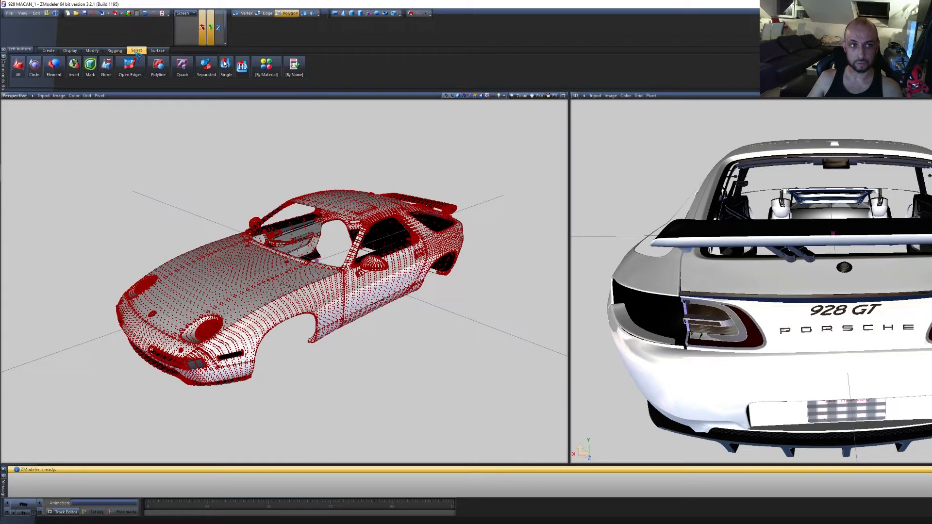
left_click(206, 66)
left_click(266, 65)
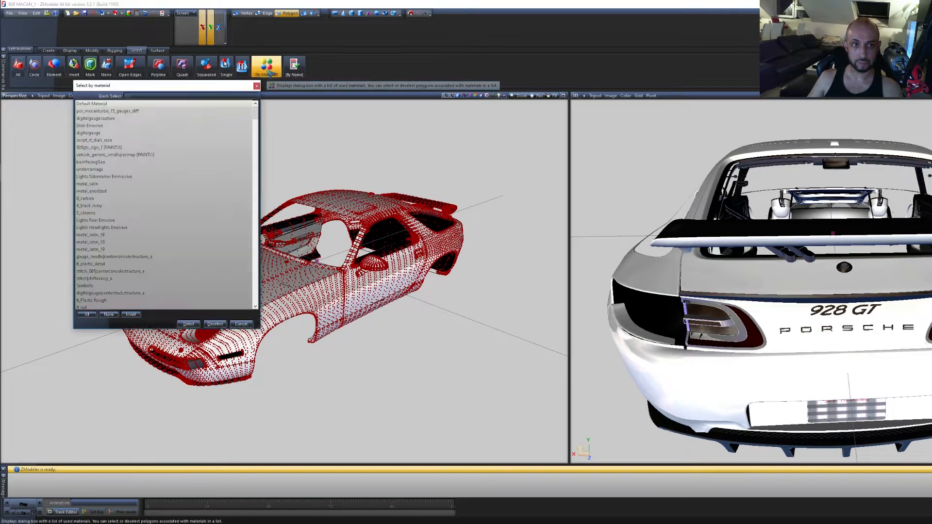
left_click_drag(214, 89, 642, 158)
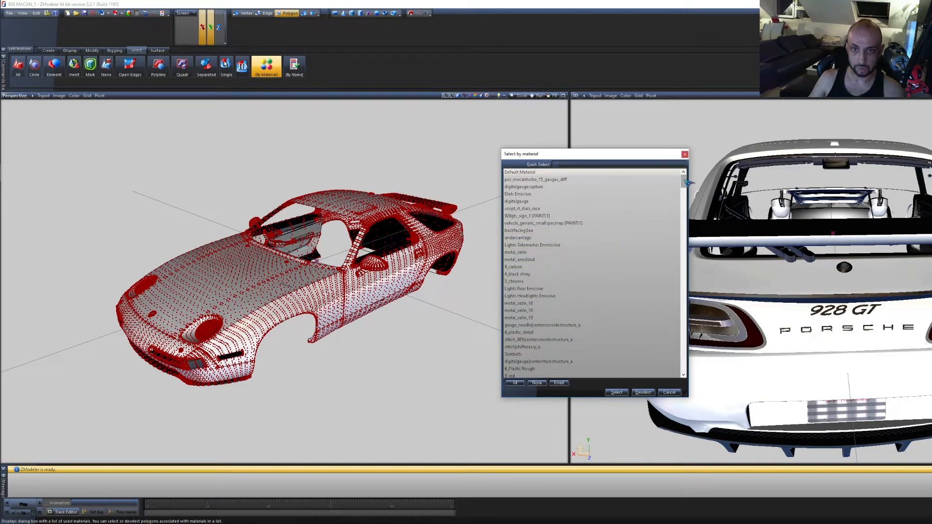
left_click(527, 216)
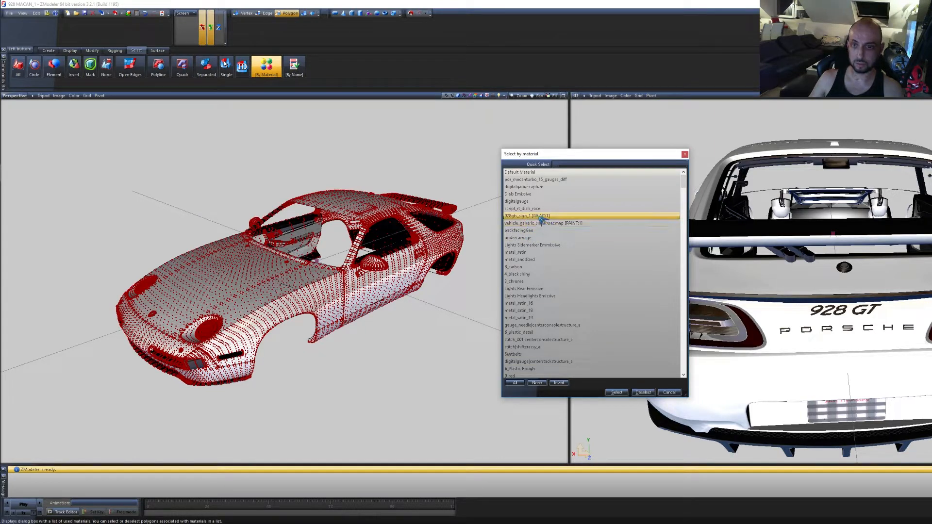
left_click(619, 393)
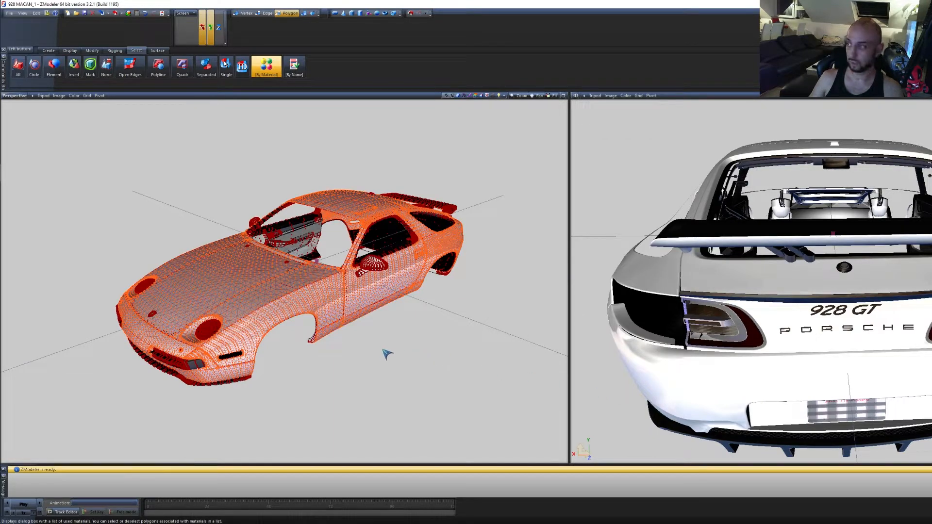
Examine the polygons selected by material on the door, side mirror, hood and fenders for unselected areas
mouse_move(415, 358)
middle_mouse_down()
mouse_move(378, 349)
mouse_move(435, 360)
mouse_move(421, 358)
middle_mouse_up()
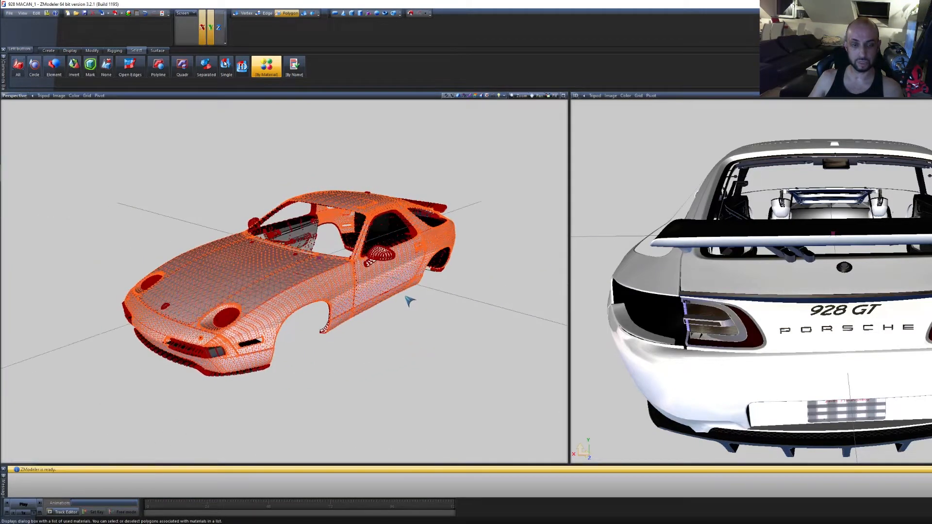
scroll(410, 301, "up", 6)
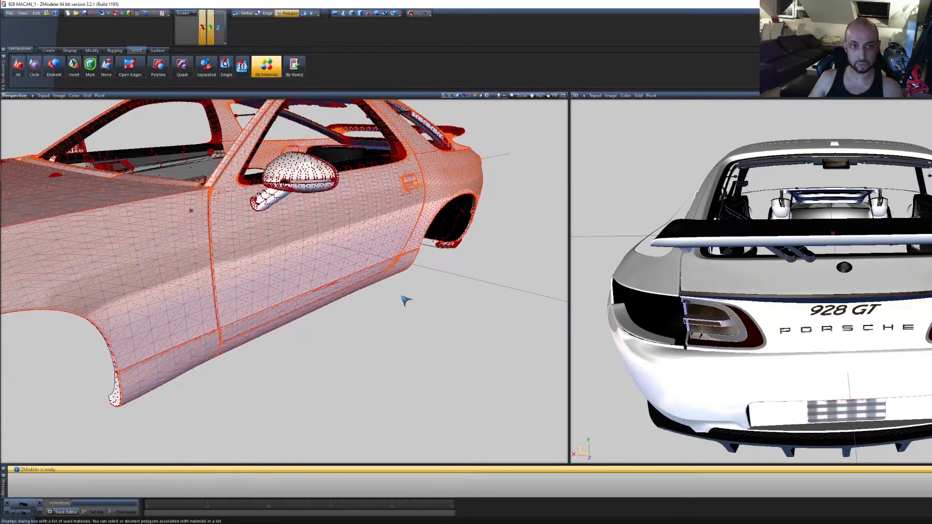
middle_click_drag(402, 297, 412, 299)
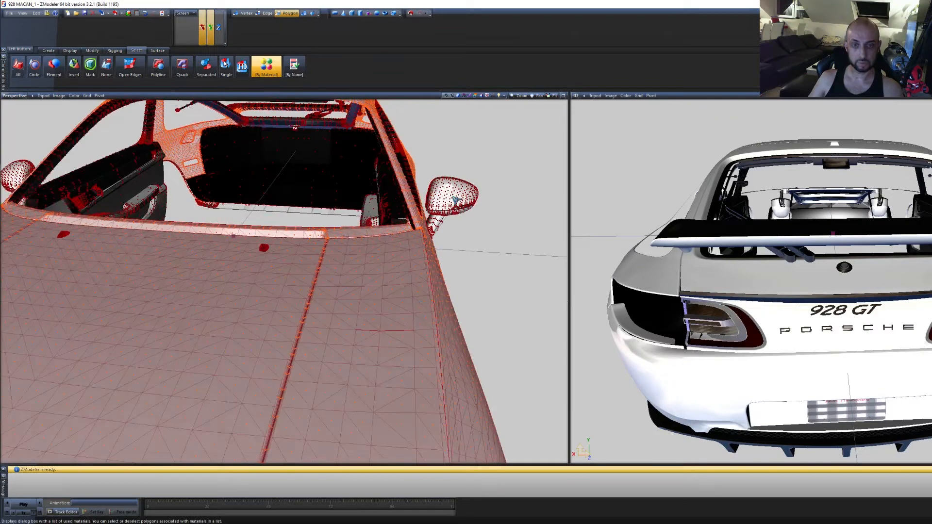
scroll(455, 199, "up", 4)
scroll(456, 200, "down", 8)
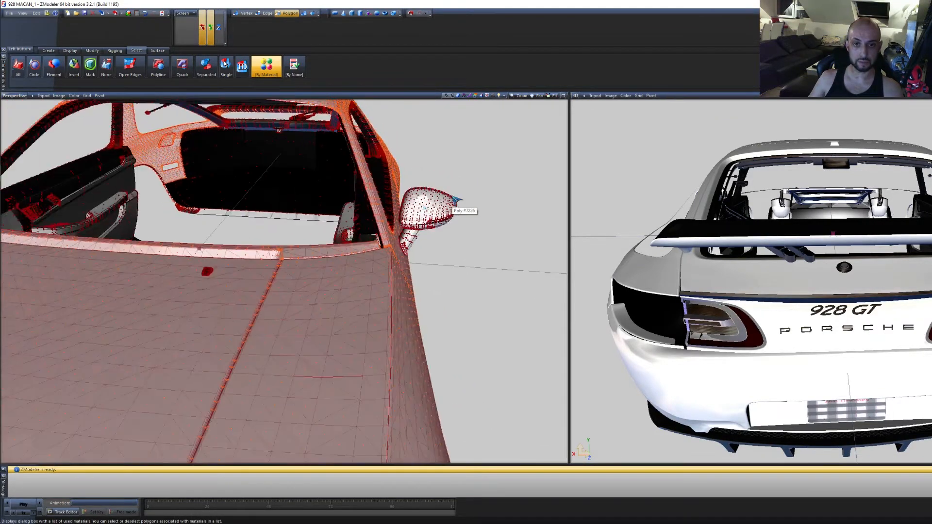
middle_click_drag(499, 277, 486, 278)
middle_click_drag(403, 312, 449, 301)
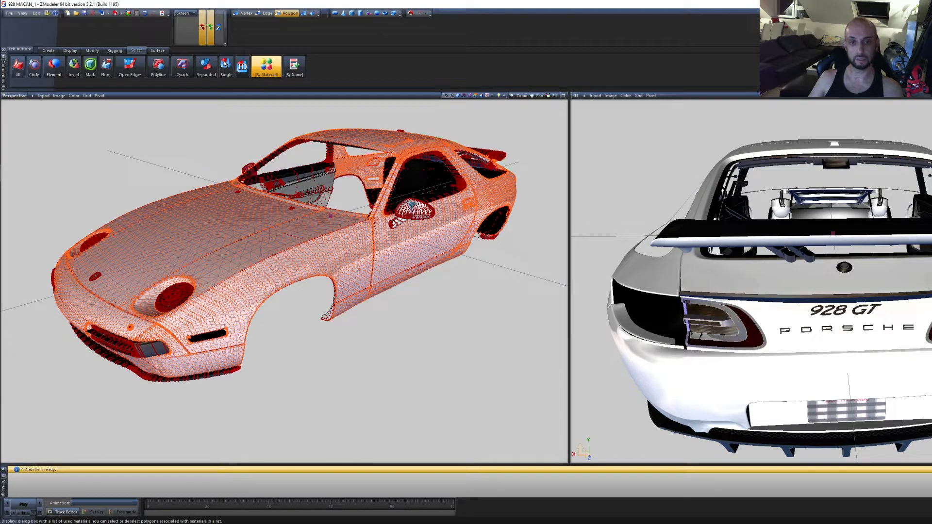
scroll(400, 326, "down", 2)
middle_click_drag(416, 318, 417, 318)
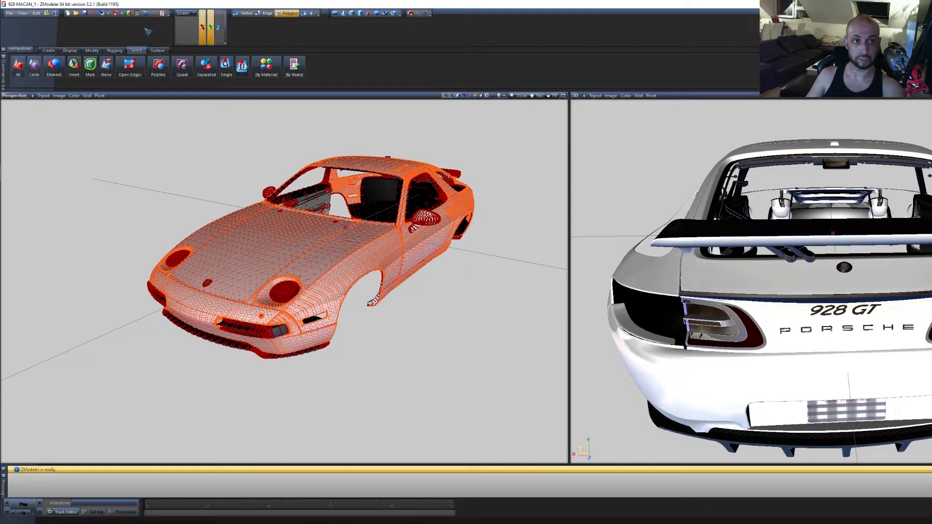
Turn on separated-group selection and open the Material Browser beside the car model
left_click(205, 65)
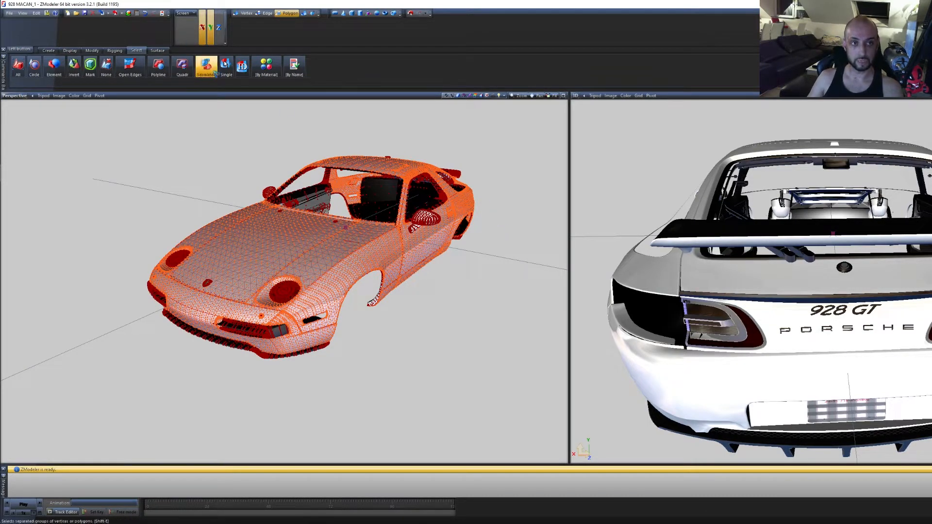
left_click(154, 50)
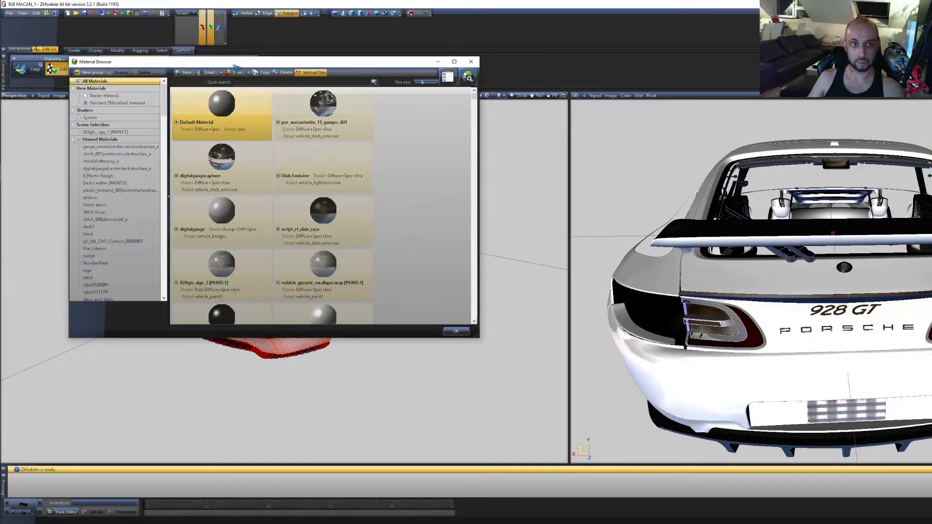
left_click_drag(254, 65, 759, 73)
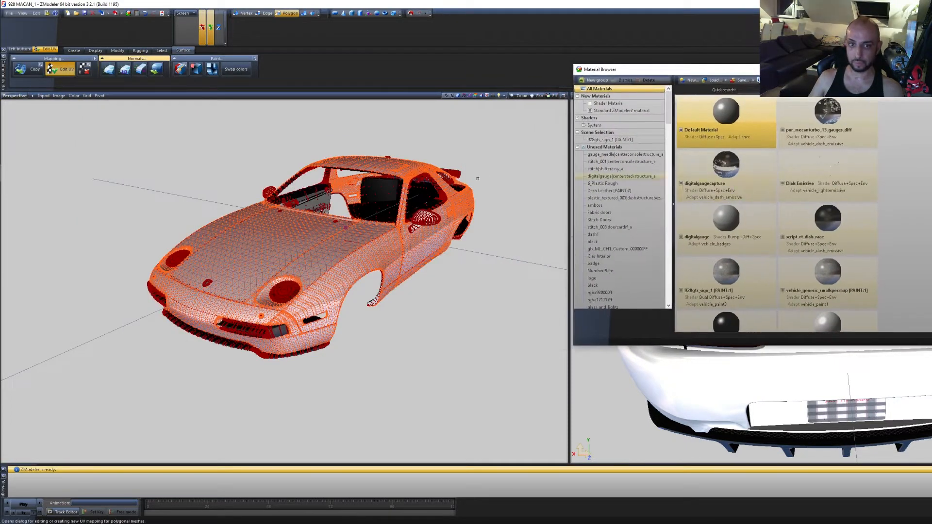
Return to object level, clear the selection and select only the two doors with their side mirrors
left_click(304, 13)
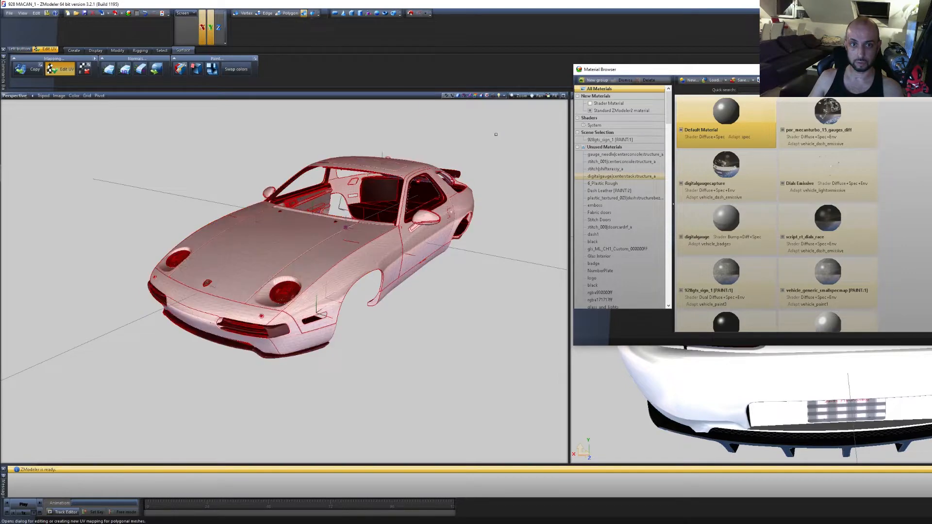
key("Escape")
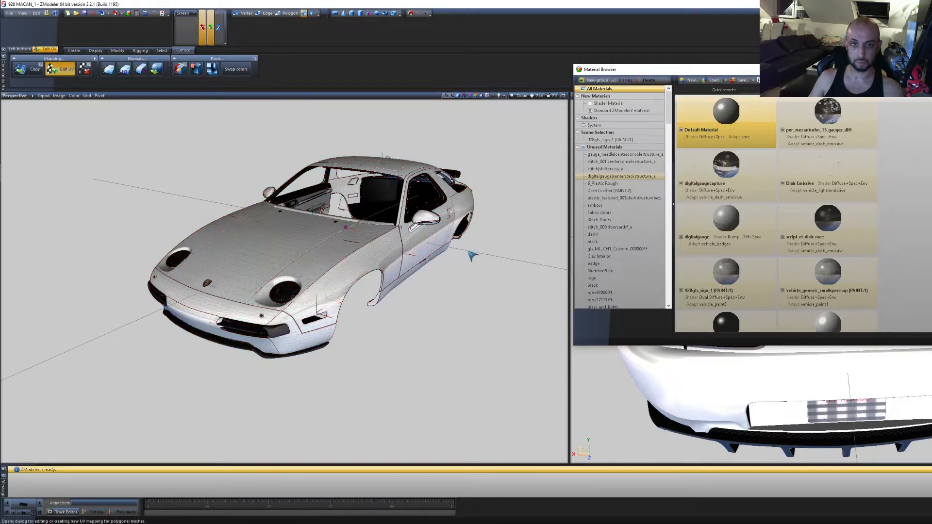
middle_click_drag(472, 254, 482, 255)
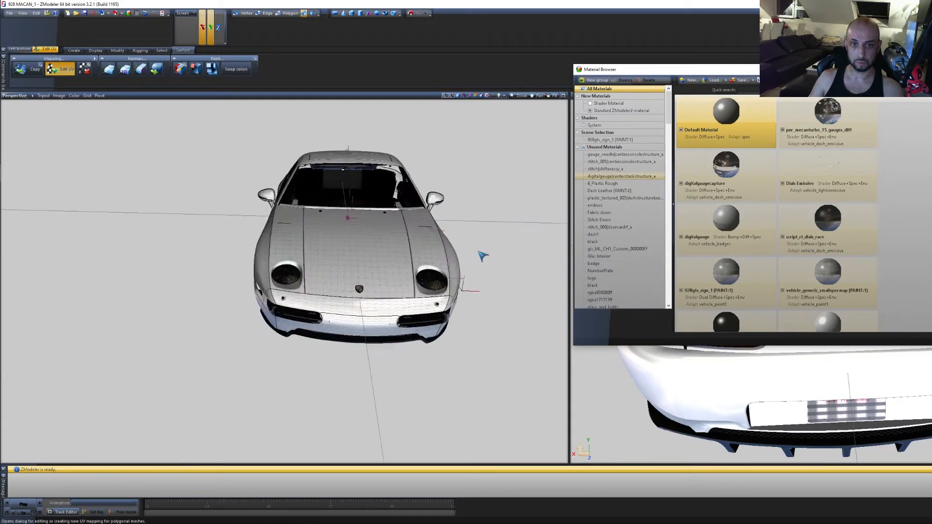
left_click(431, 180)
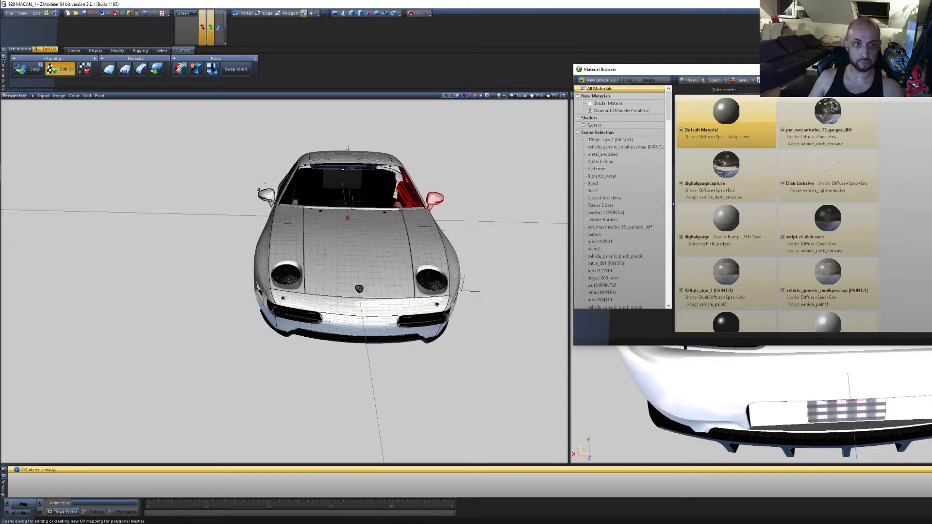
left_click_drag(249, 201, 247, 196)
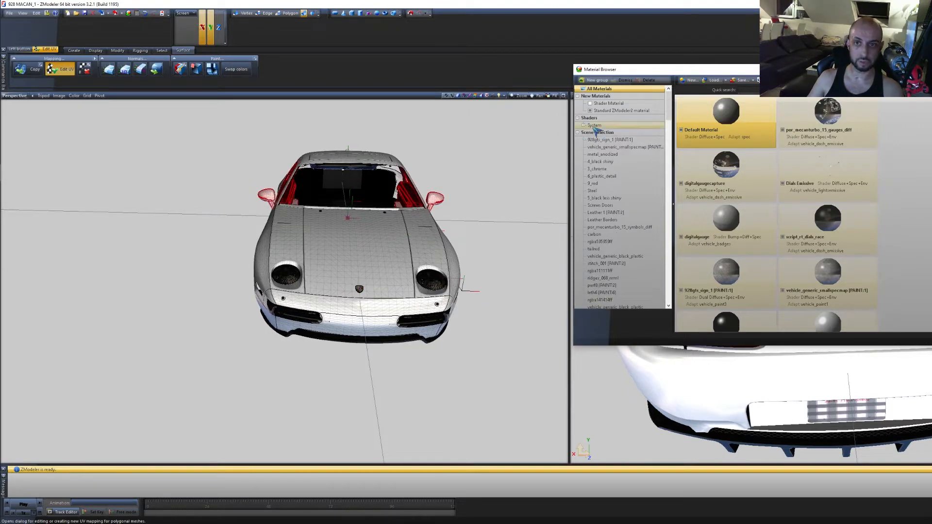
Look through the materials of the selected doors and pick vehicle_generic_black_plastic
scroll(619, 165, "down", 2)
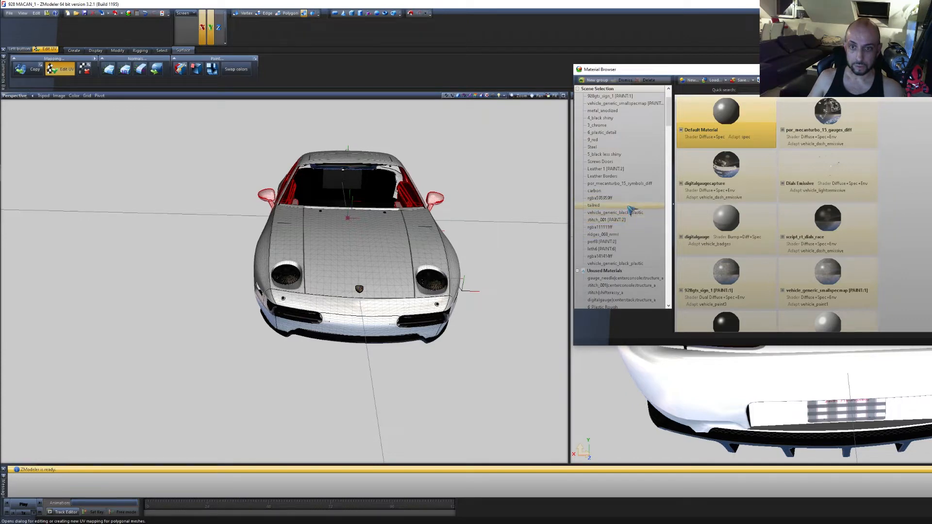
scroll(618, 186, "down", 1)
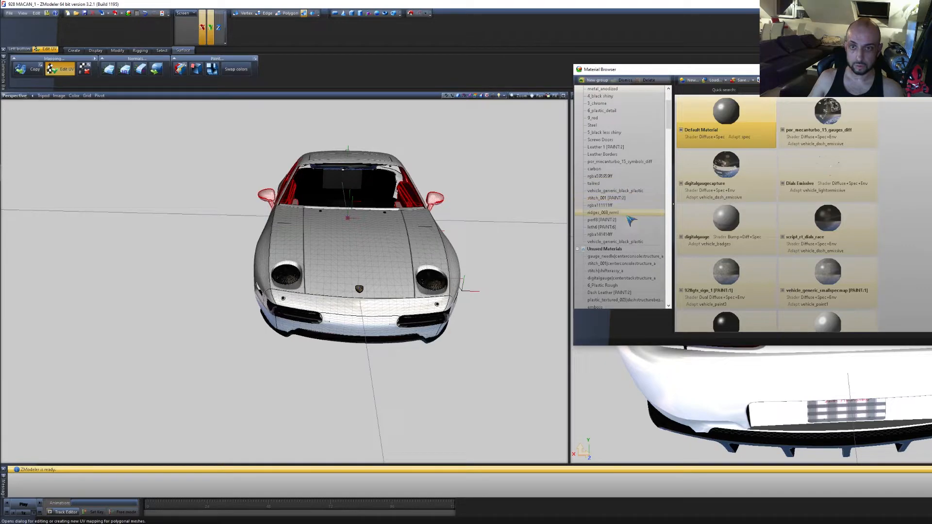
left_click(618, 241)
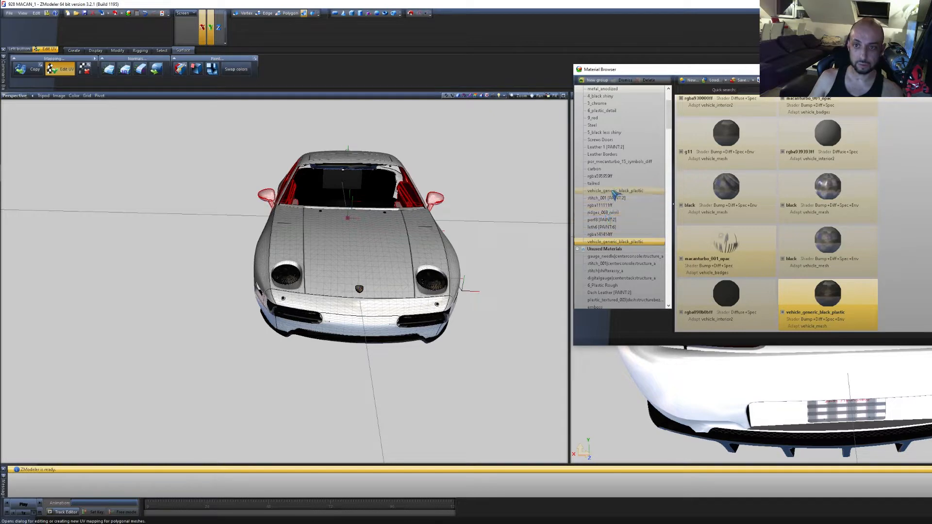
Select the painted outer door polygons at polygon level and check which material they use
left_click(290, 13)
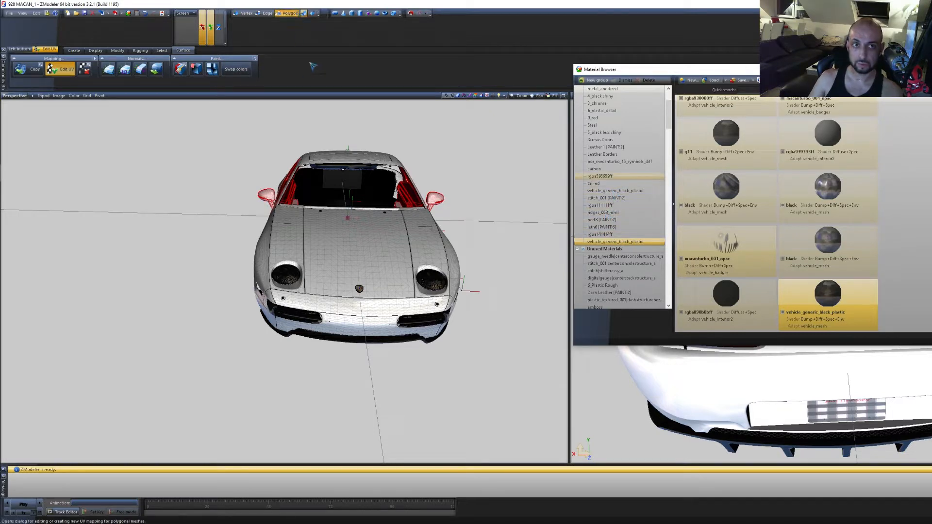
left_click(448, 179)
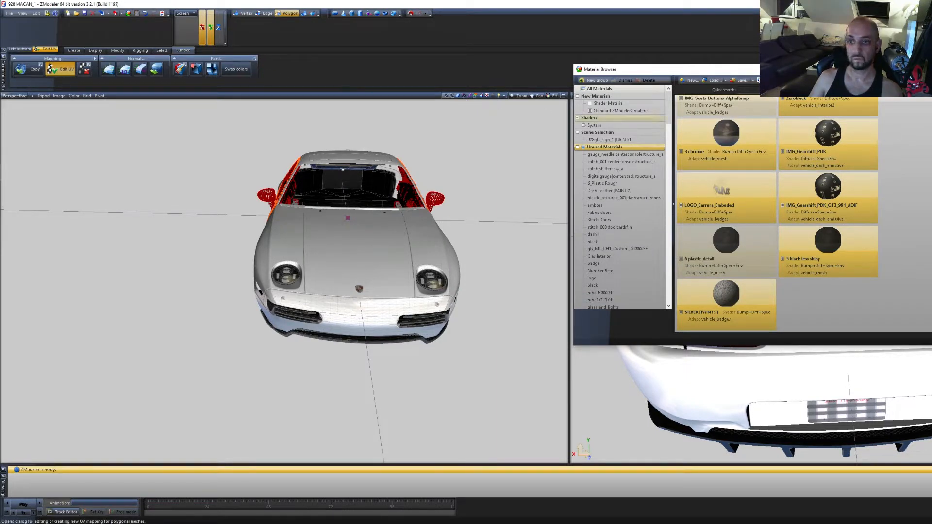
left_click(889, 158)
scroll(460, 201, "up", 5)
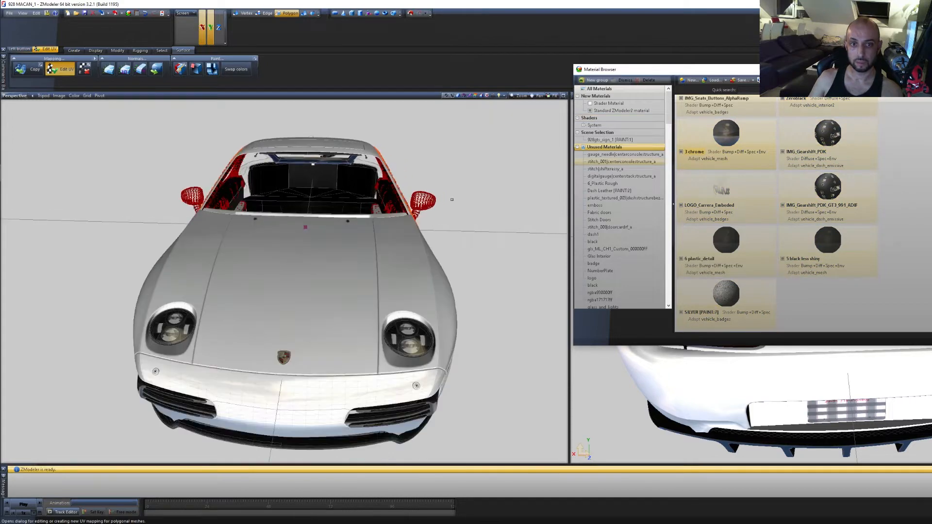
Select a side mirror's polygons and compare their vehicle_generic_smallspecmap [PAINT:1] material with 928gts_sign_1 [PAINT:1]
left_click(162, 50)
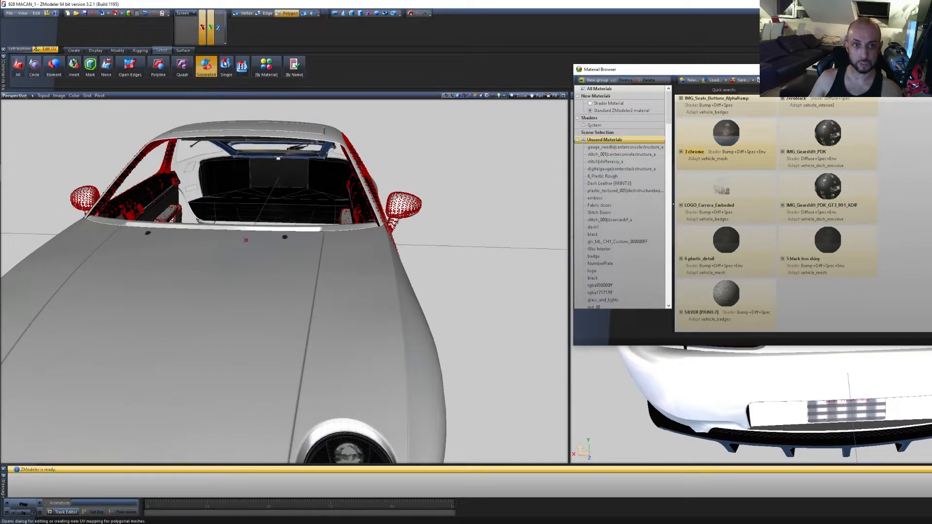
mouse_move(470, 260)
middle_mouse_down()
mouse_move(450, 268)
mouse_move(483, 272)
middle_mouse_up()
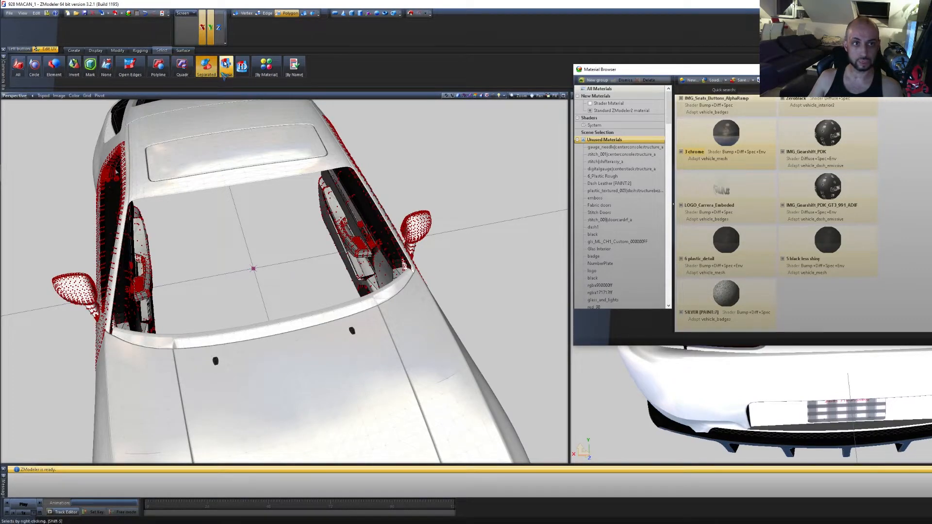
scroll(392, 211, "up", 2)
scroll(391, 211, "up", 2)
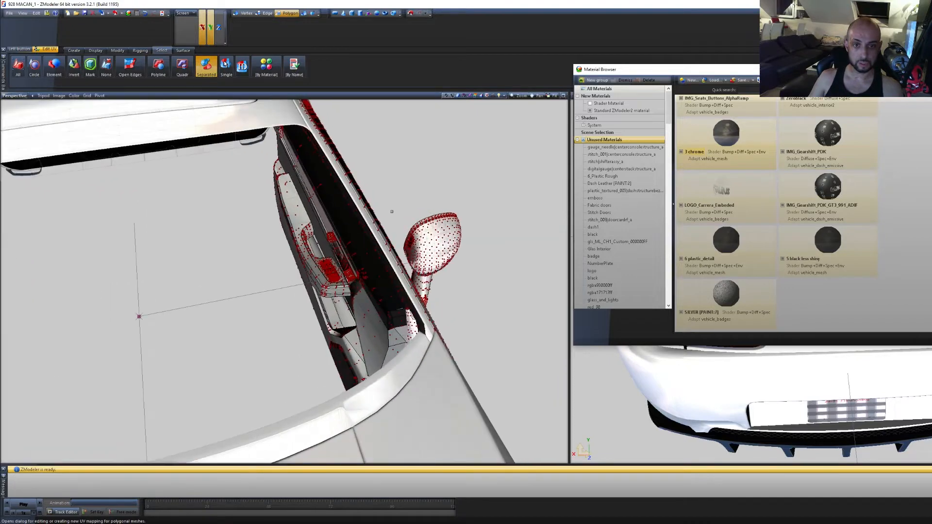
left_click(434, 241)
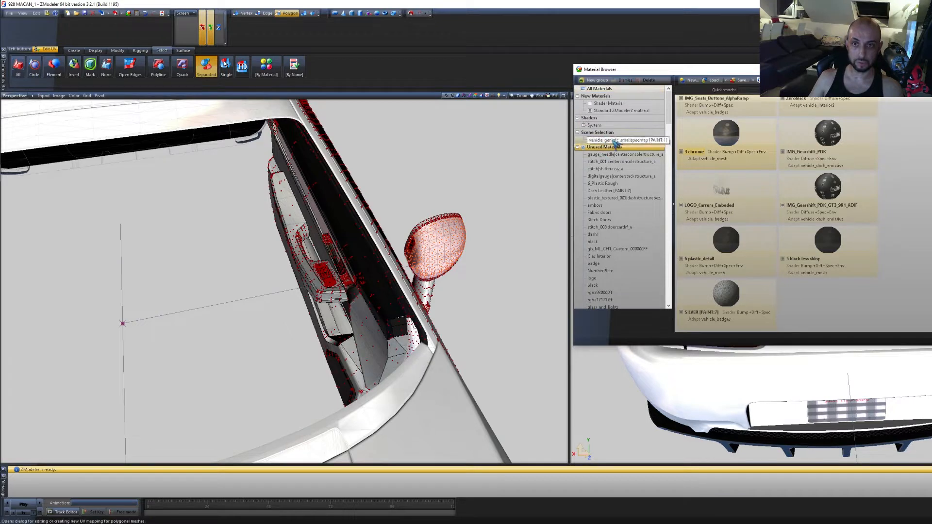
left_click(617, 141)
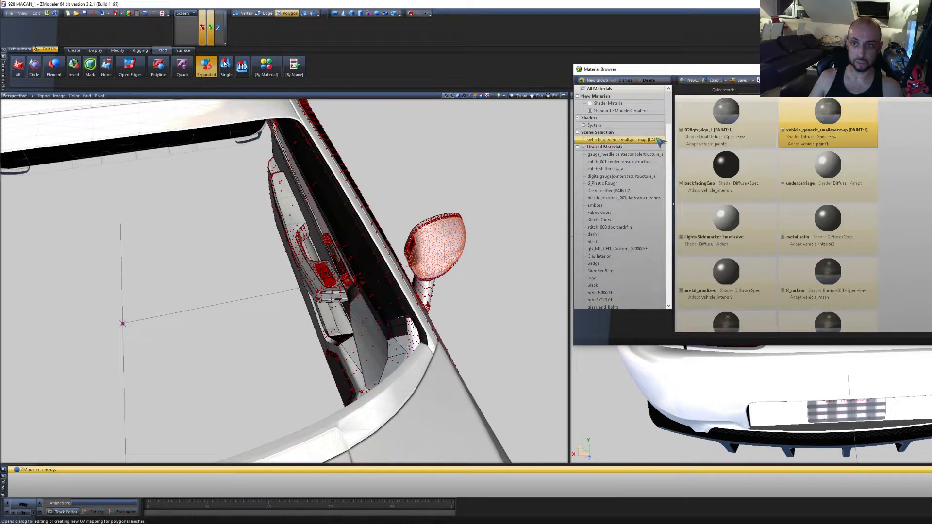
scroll(915, 188, "up", 2)
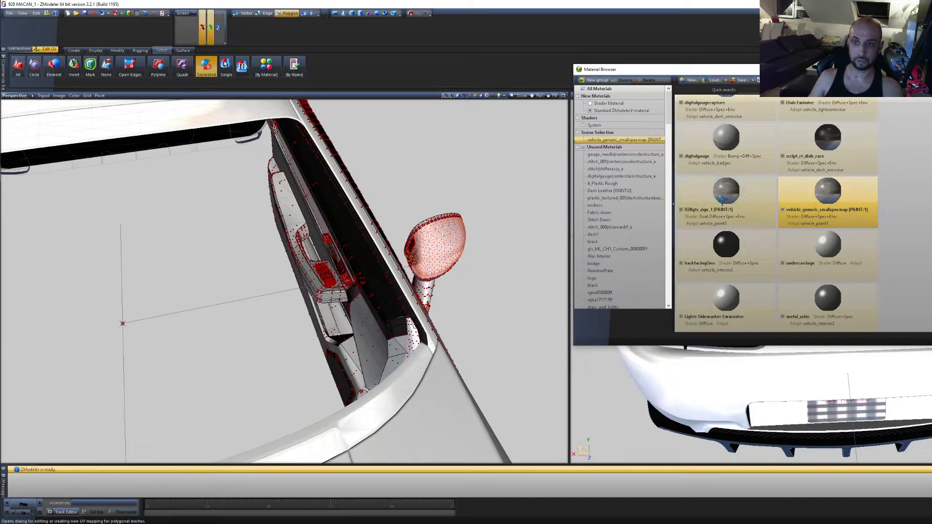
left_click(723, 201)
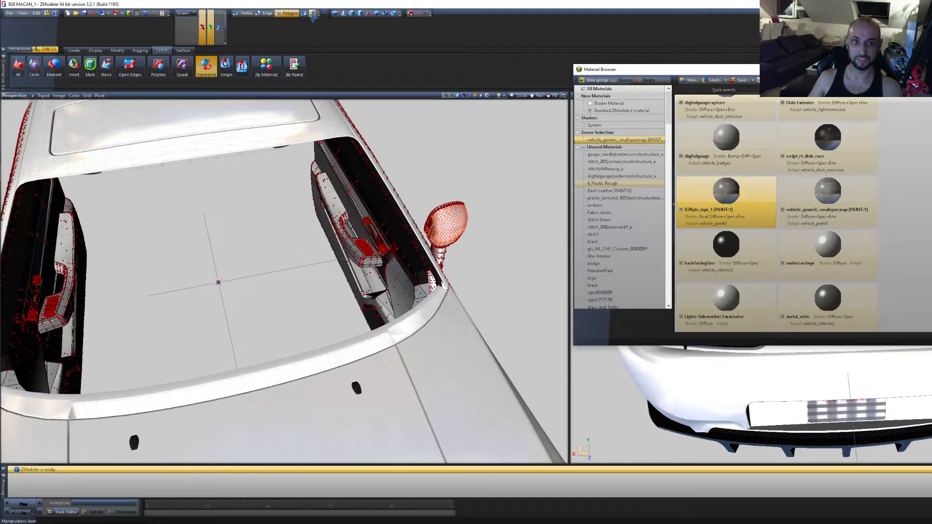
Return to object level and reselect only the two doors together with their side mirrors
left_click(309, 14)
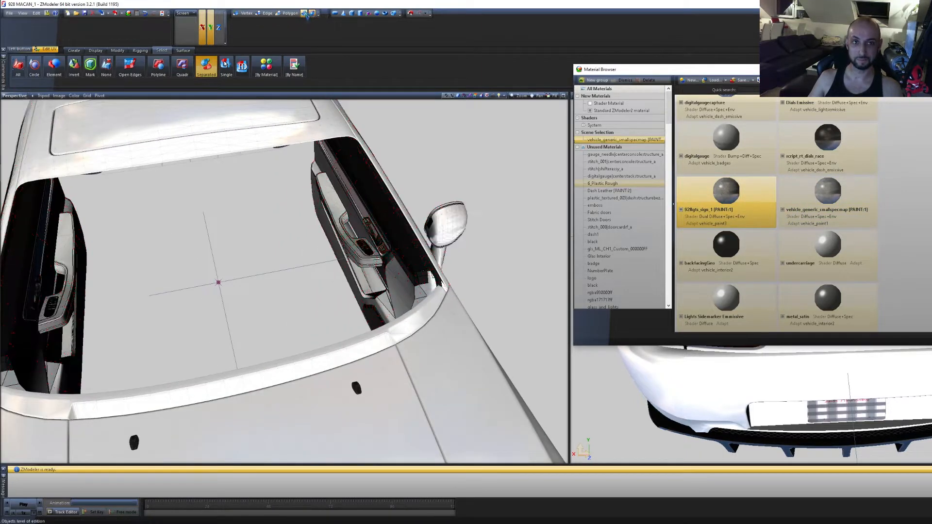
left_click(463, 207)
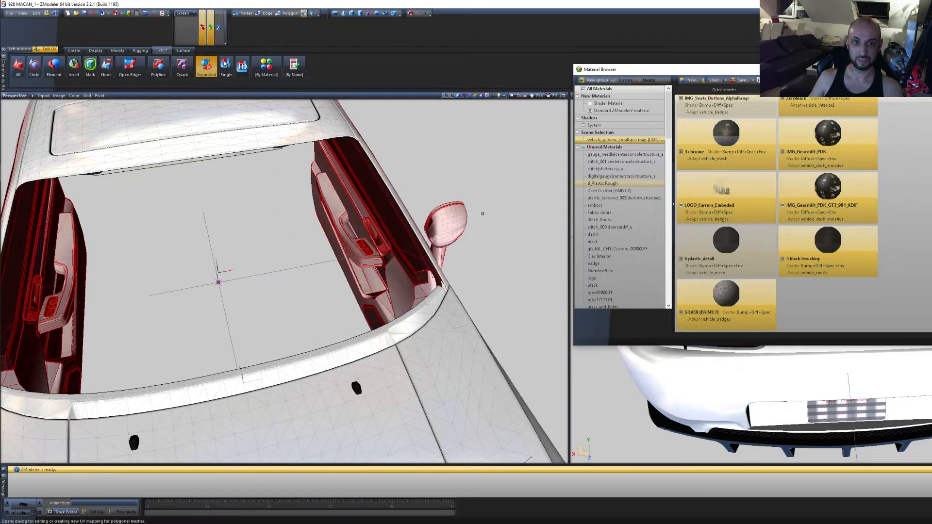
scroll(482, 213, "down", 4)
middle_click_drag(482, 214, 485, 235)
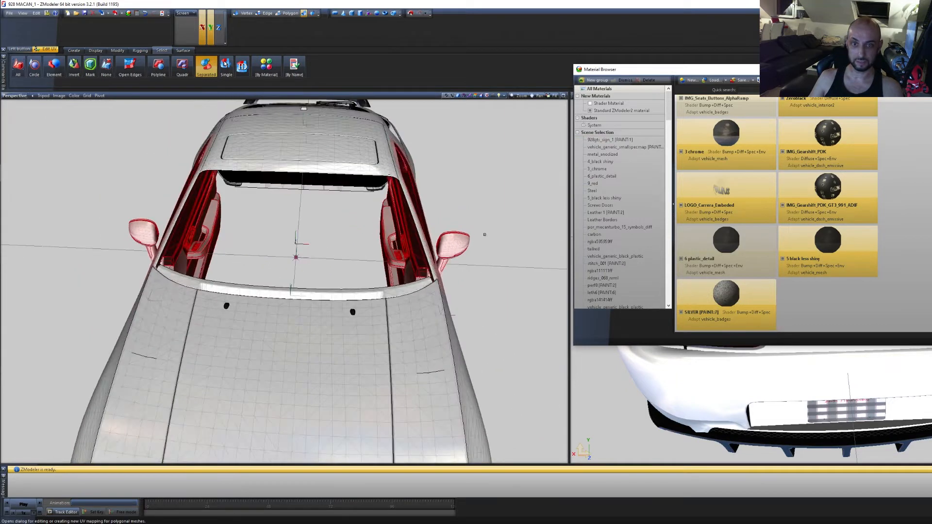
left_click(477, 232)
left_click(453, 235)
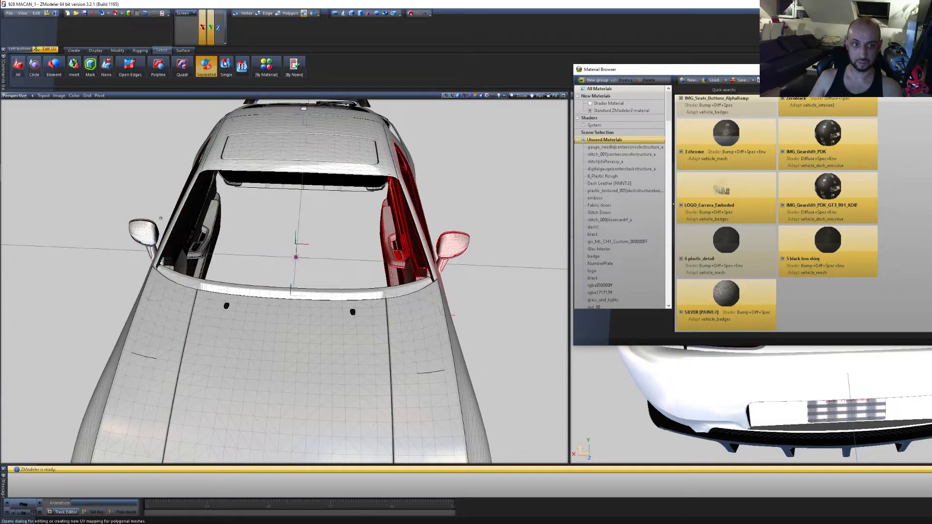
left_click(109, 234, "ctrl")
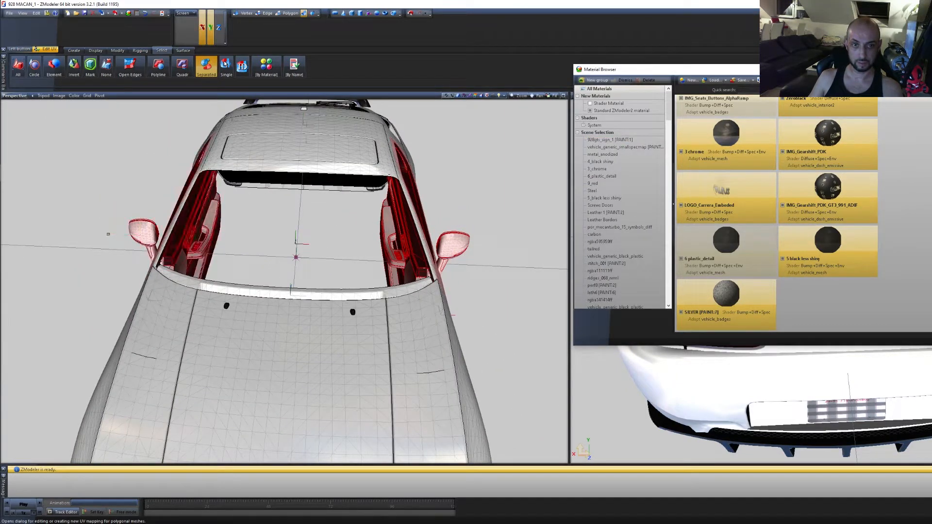
At polygon level, select the door and mirror polygons that use the vehicle_generic_smallspecmap [PAINT:1] material
left_click(290, 13)
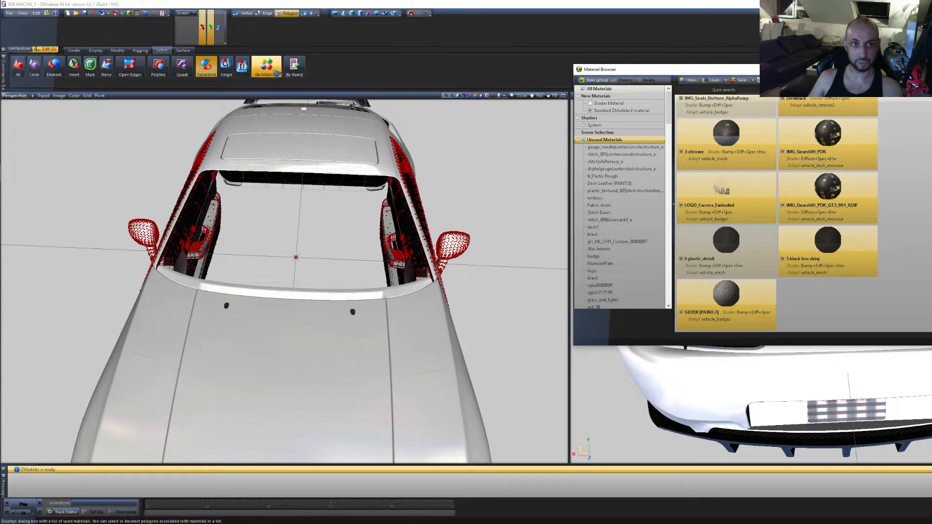
left_click(277, 72)
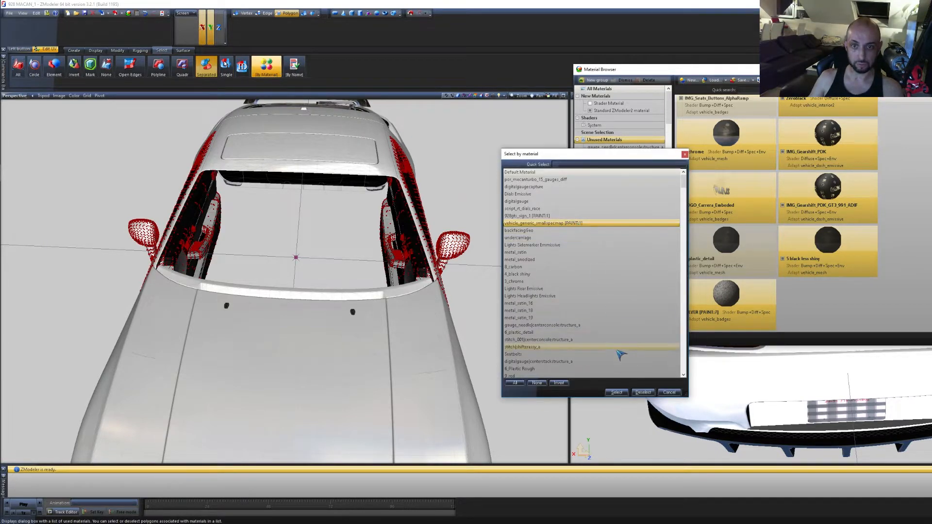
left_click(617, 393)
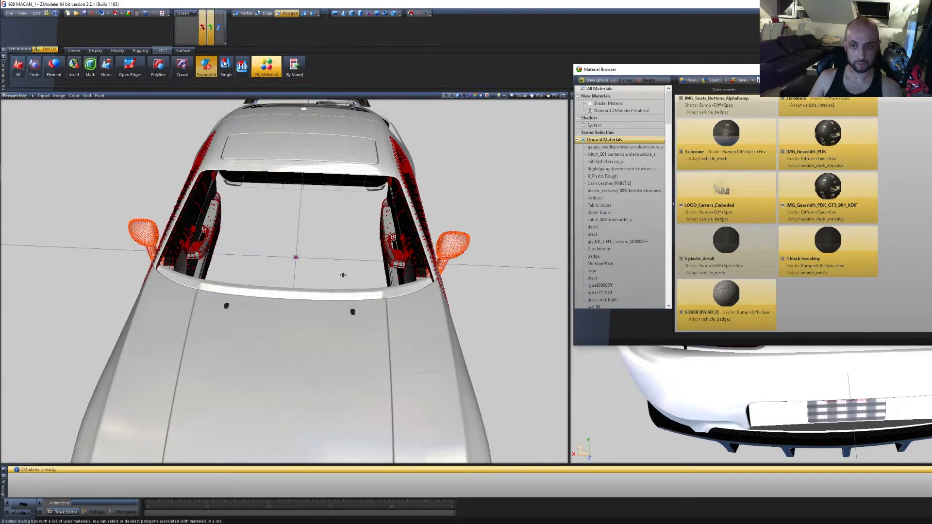
Deselect the painted inner edge polygons of both doors so that only the side mirrors stay selected
scroll(334, 263, "up", 2)
scroll(334, 263, "up", 6)
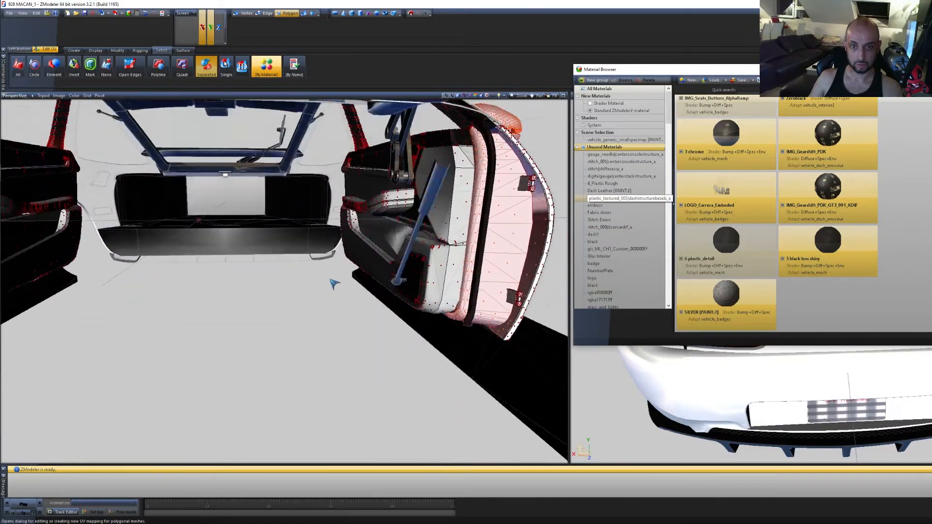
mouse_move(330, 280)
middle_mouse_down()
mouse_move(341, 273)
mouse_move(332, 287)
middle_mouse_up()
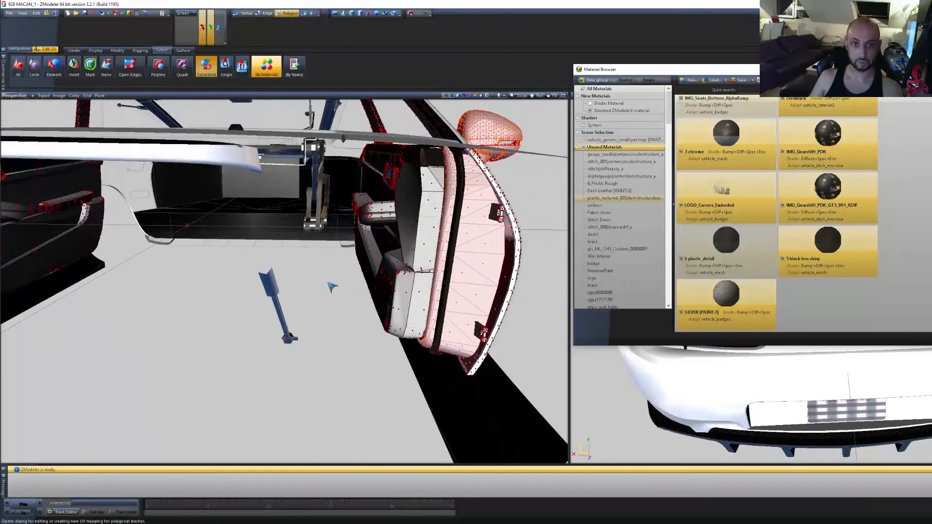
left_click(469, 234)
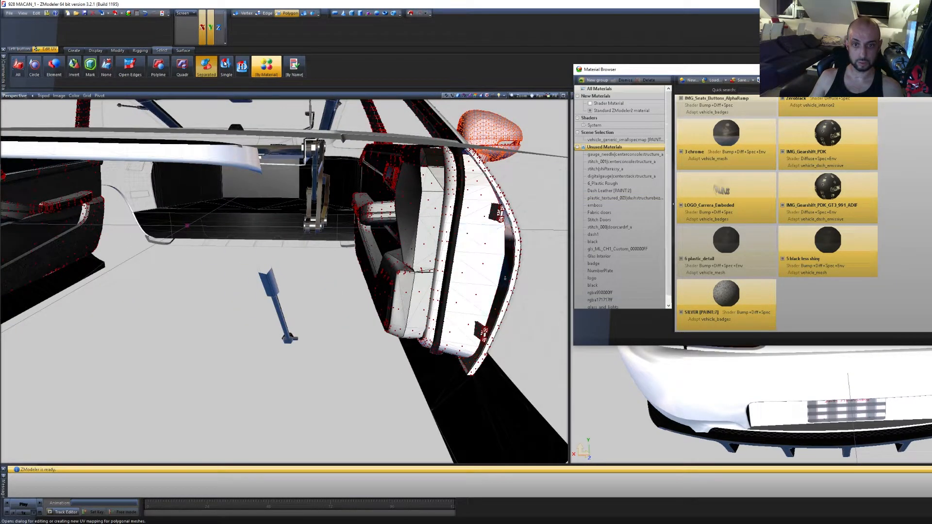
middle_click_drag(530, 340, 605, 339)
middle_click_drag(440, 317, 426, 315)
left_click_drag(289, 342, 27, 219)
middle_click_drag(412, 306, 323, 199)
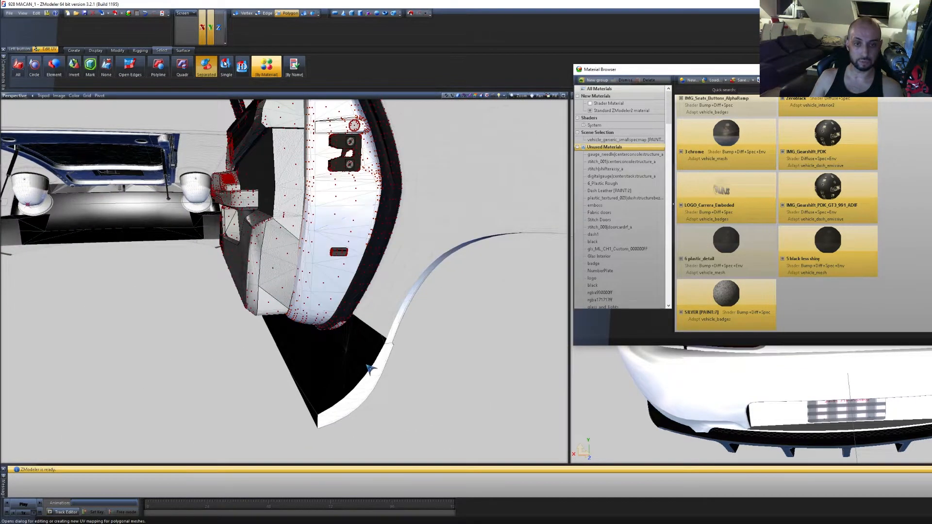
middle_click_drag(369, 369, 244, 263)
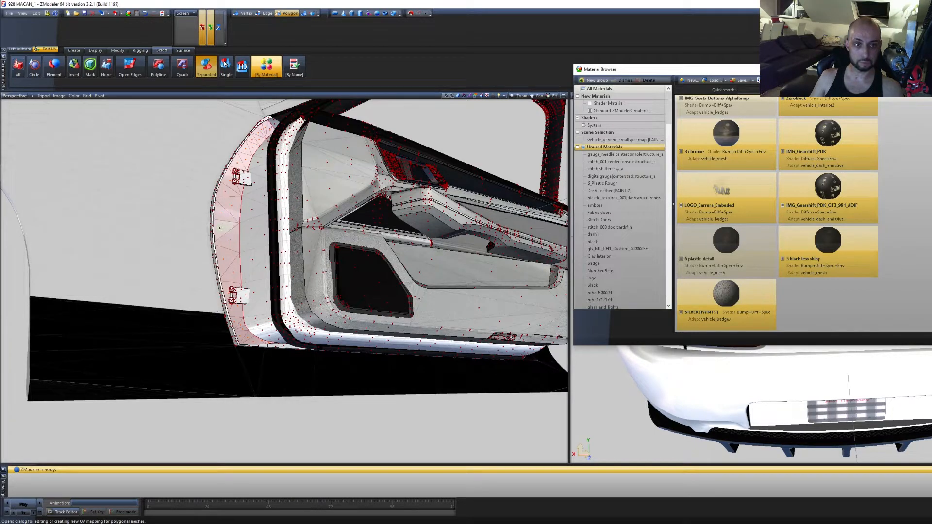
left_click(221, 228)
scroll(221, 228, "down", 3)
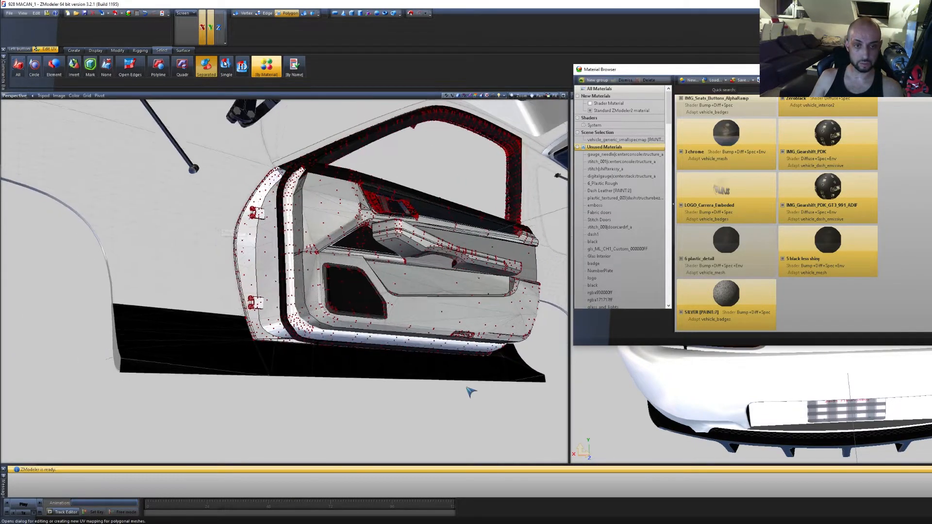
middle_click_drag(470, 391, 488, 410)
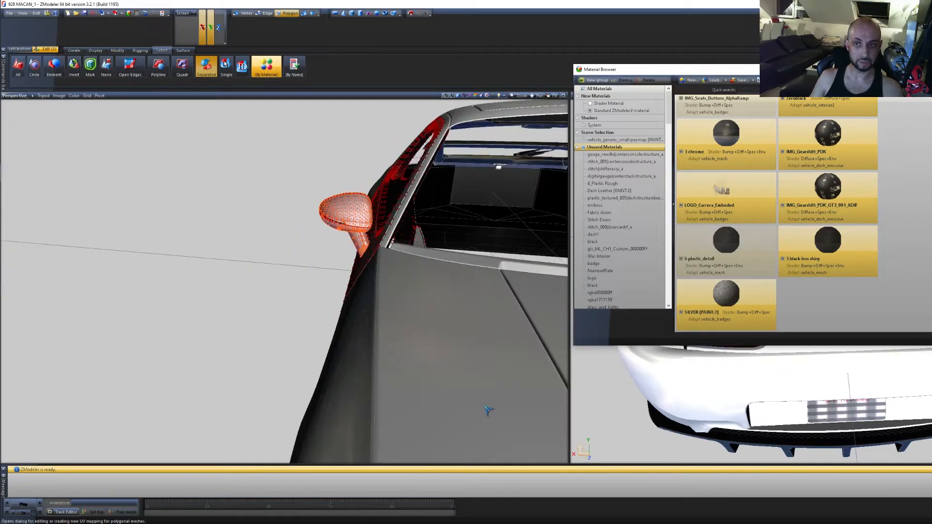
Replace the selected mirror polygons' material with 928gts_sign_1 [PAINT:1] and close the Material Browser
left_click(831, 305)
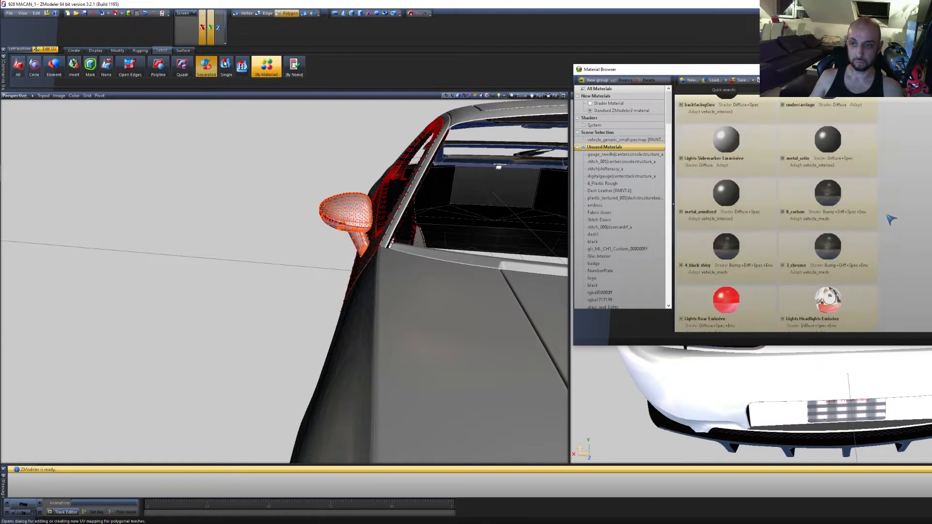
scroll(421, 216, "down", 4)
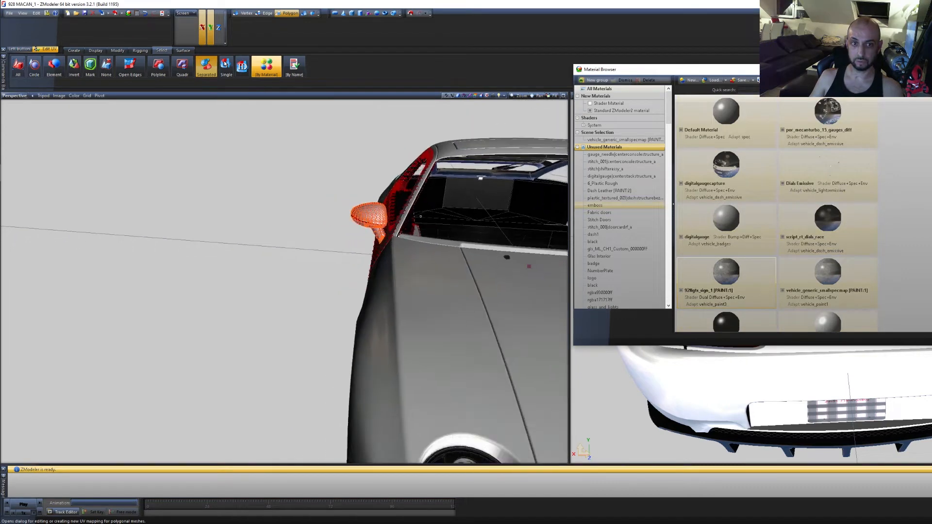
middle_click_drag(420, 217, 376, 223)
scroll(328, 223, "up", 2)
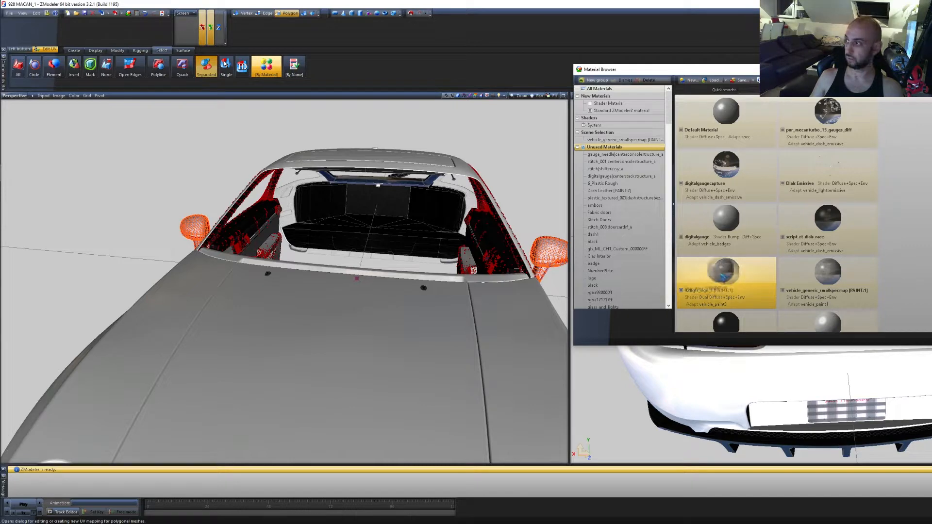
mouse_move(728, 280)
left_mouse_down()
mouse_move(643, 188)
mouse_move(624, 142)
left_mouse_up()
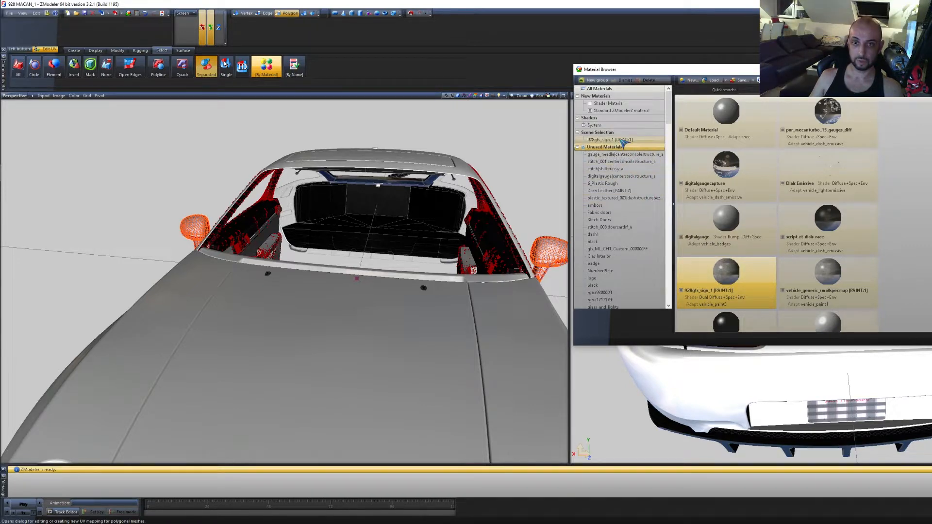
key("e")
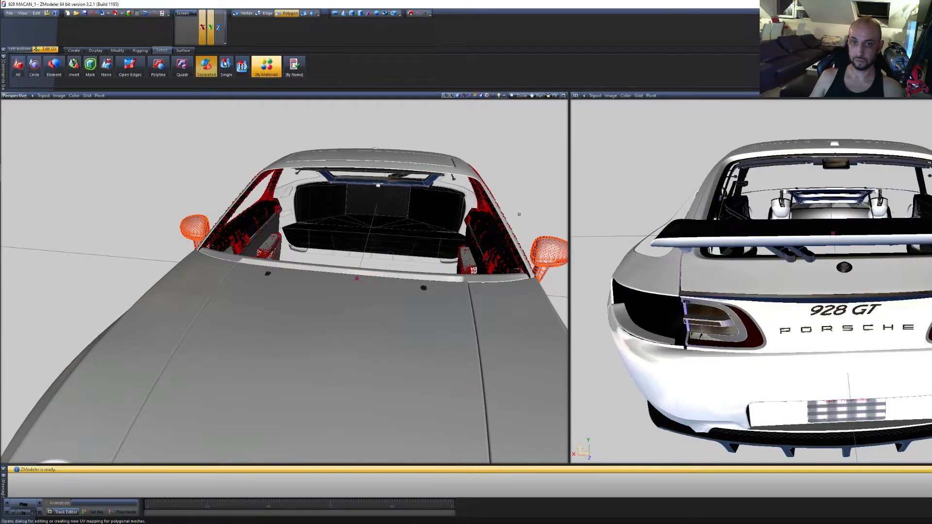
Return to object level, check the materials of the doors and mirrors in the Material Browser, and close it
scroll(516, 212, "down", 4)
middle_click_drag(538, 254, 547, 267)
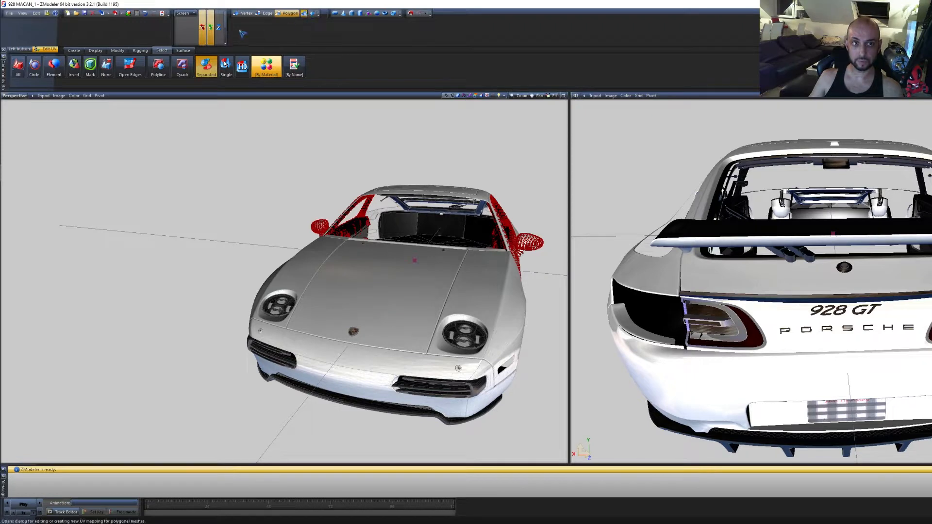
left_click(144, 14)
left_click(129, 14)
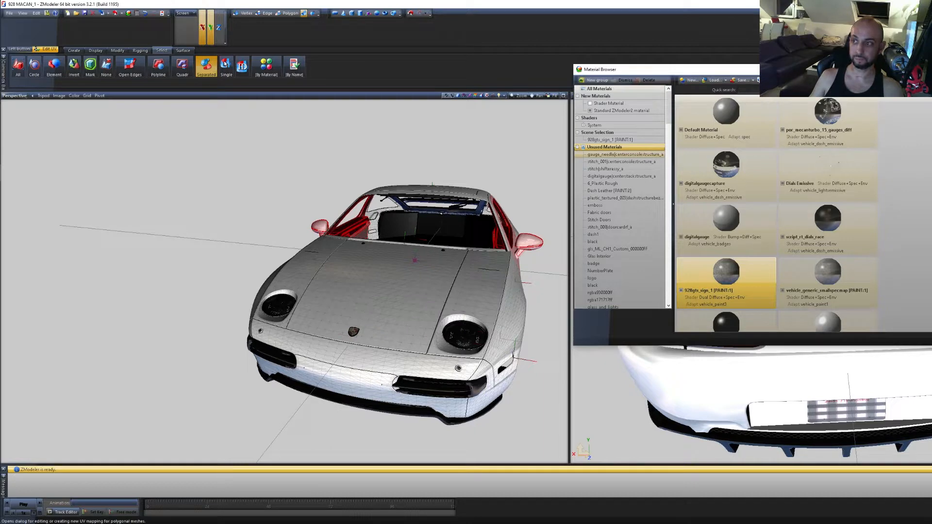
left_click(926, 69)
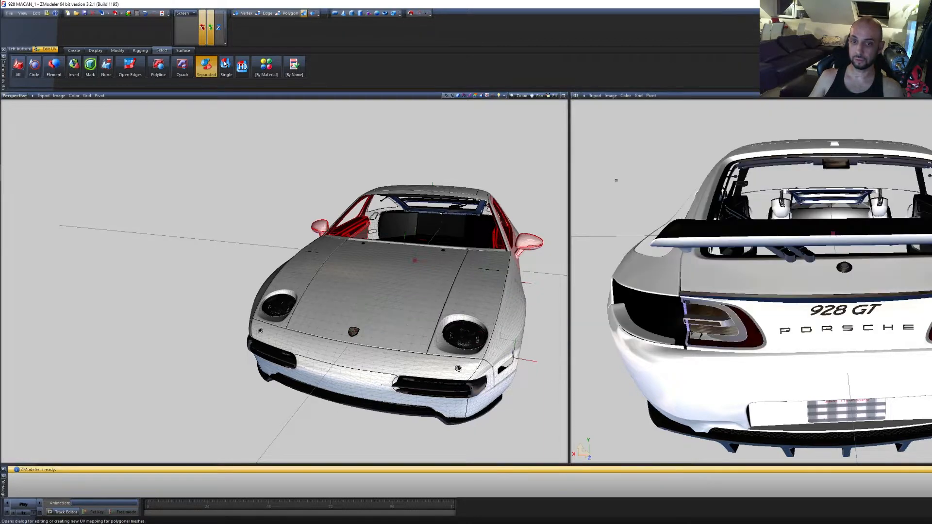
Select the whole car body, enter polygon level, and select only the polygons using the 928gts_sign_1 [PAINT:1] material
scroll(506, 192, "down", 2)
middle_click_drag(528, 242, 542, 319)
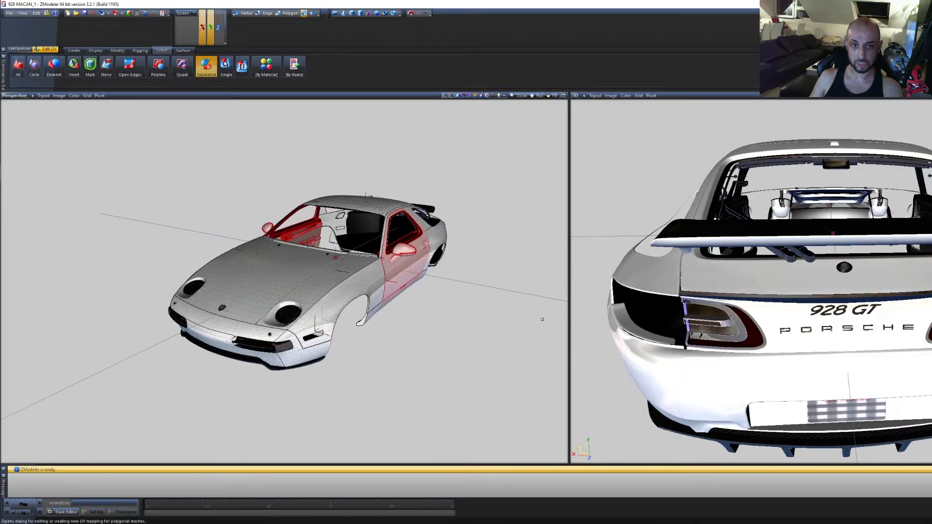
left_click_drag(452, 297, 116, 113)
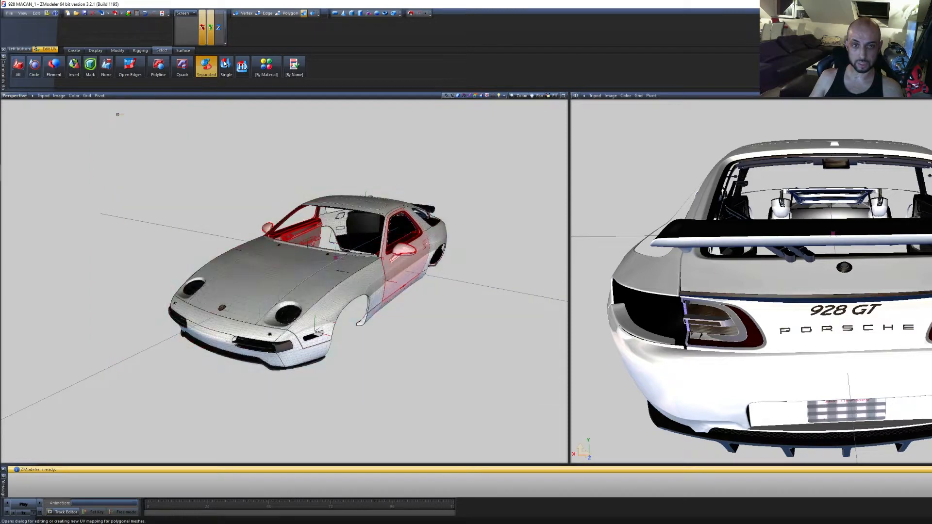
left_click(290, 13)
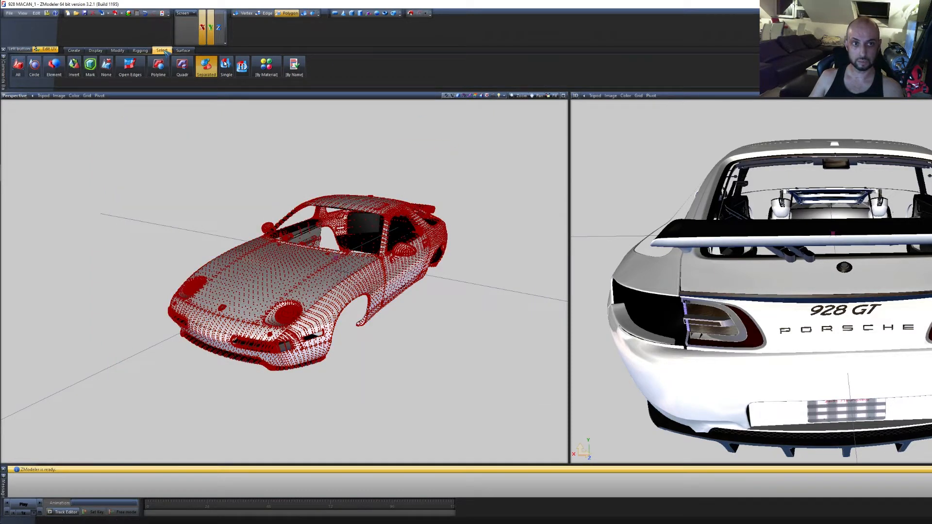
left_click(266, 67)
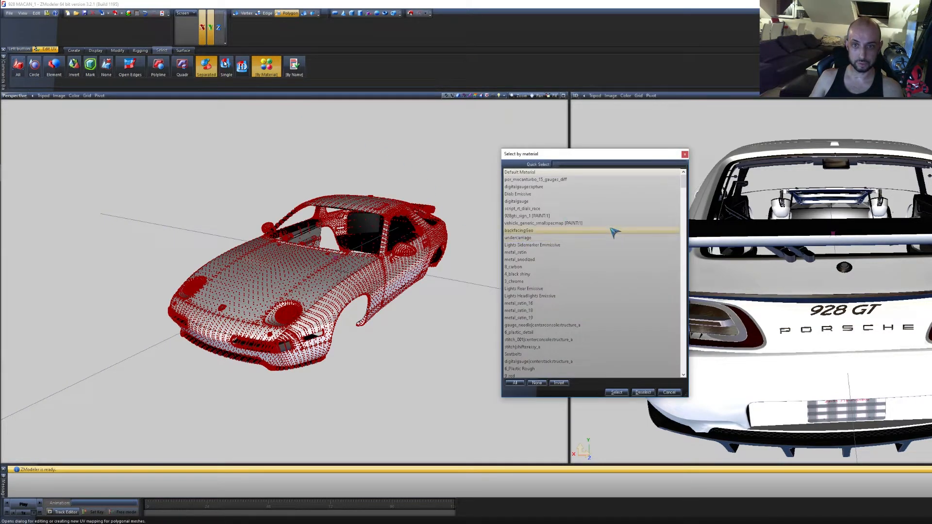
left_click(544, 215)
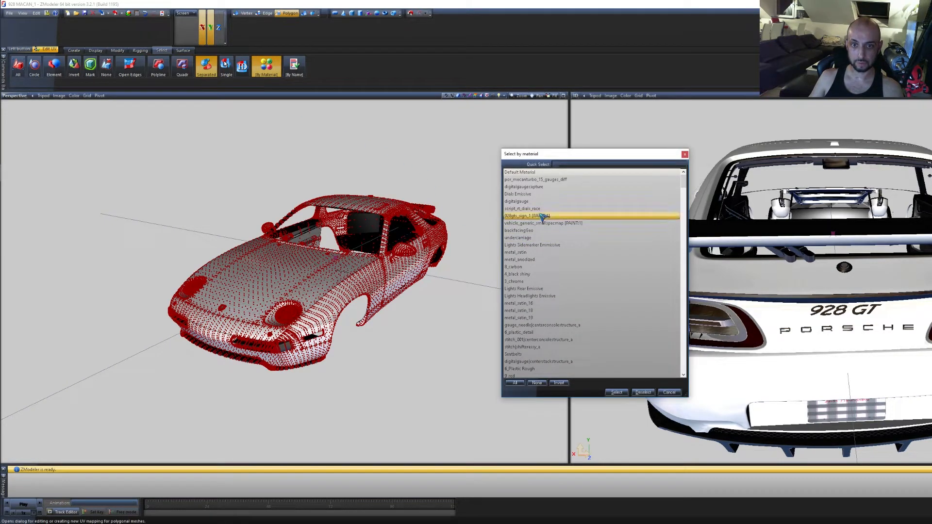
left_click(617, 392)
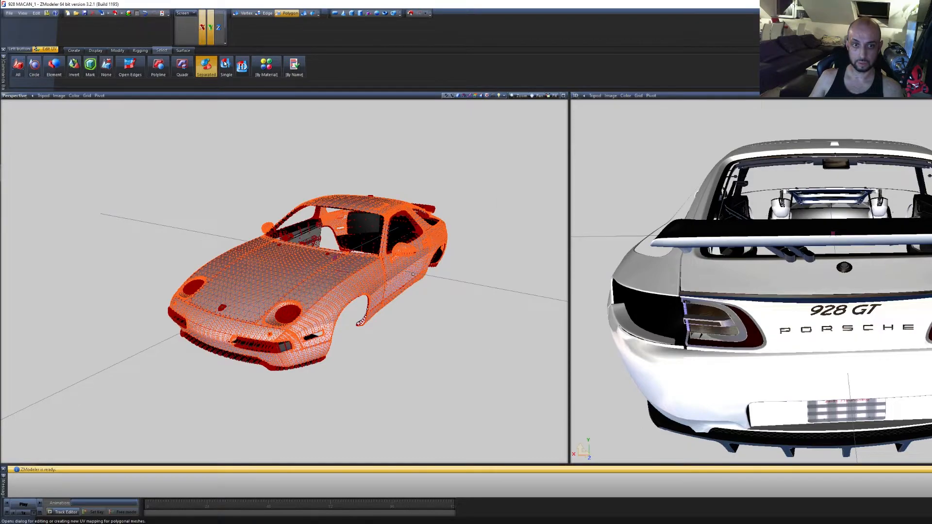
Check the selected body polygons, then apply Edit UV to them with new mapping created from viewport XY
scroll(413, 274, "up", 5)
mouse_move(447, 341)
middle_mouse_down()
mouse_move(467, 347)
mouse_move(474, 333)
mouse_move(465, 324)
mouse_move(444, 339)
mouse_move(437, 330)
middle_mouse_up()
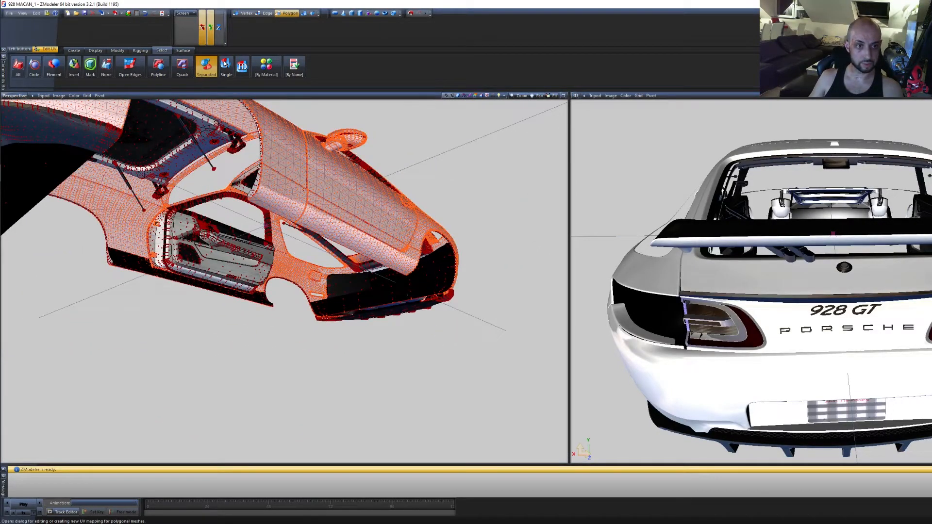
scroll(315, 357, "down", 4)
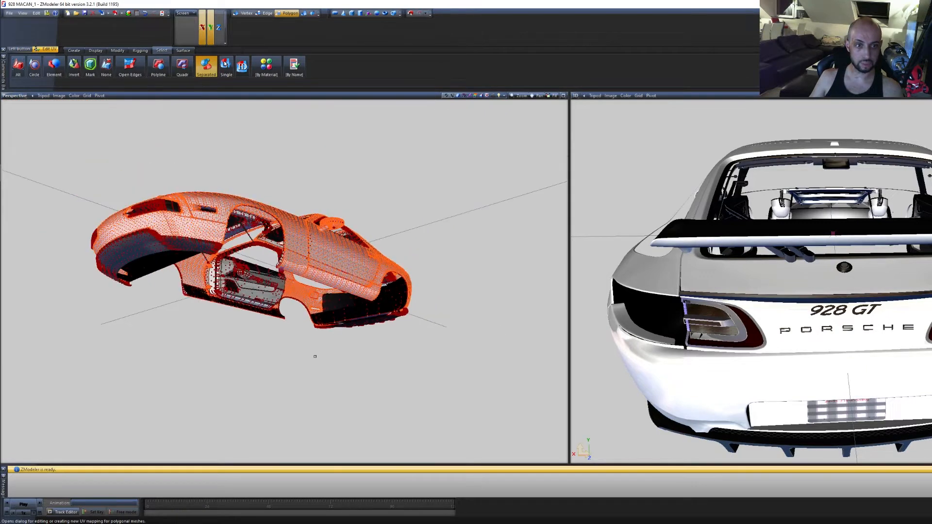
mouse_move(407, 382)
middle_mouse_down()
mouse_move(392, 381)
mouse_move(485, 348)
mouse_move(458, 348)
mouse_move(485, 364)
mouse_move(493, 357)
middle_mouse_up()
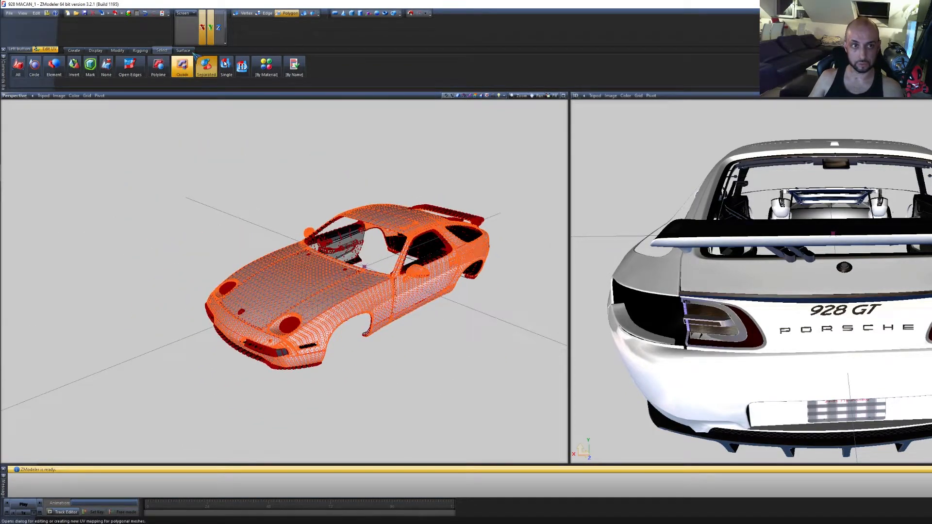
left_click(183, 50)
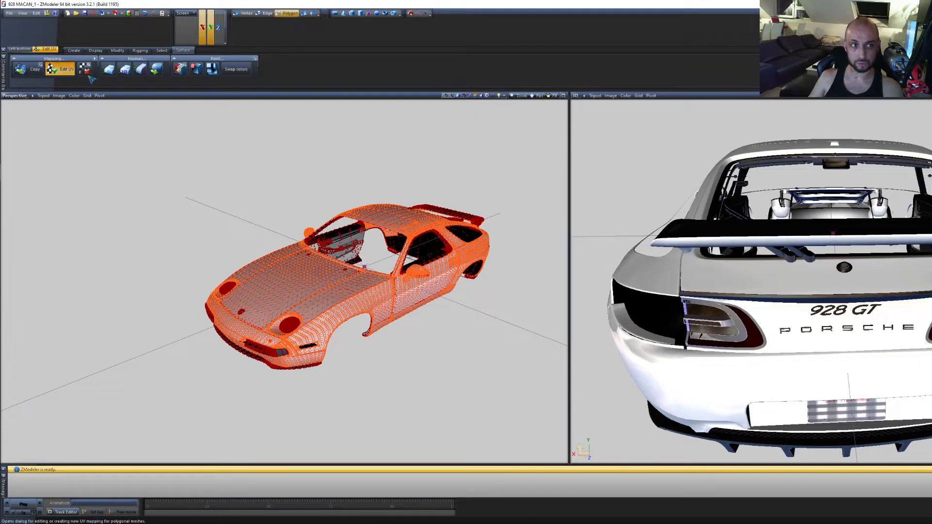
left_click(280, 215)
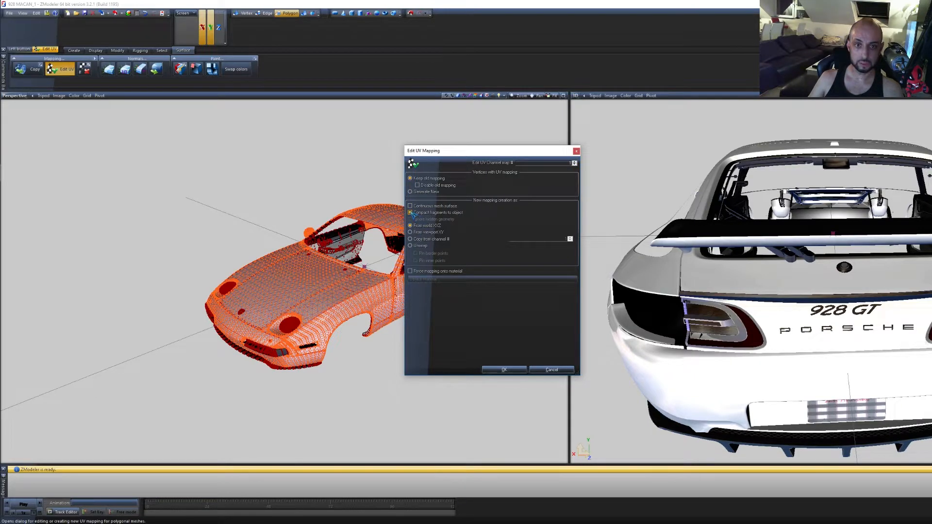
left_click(411, 232)
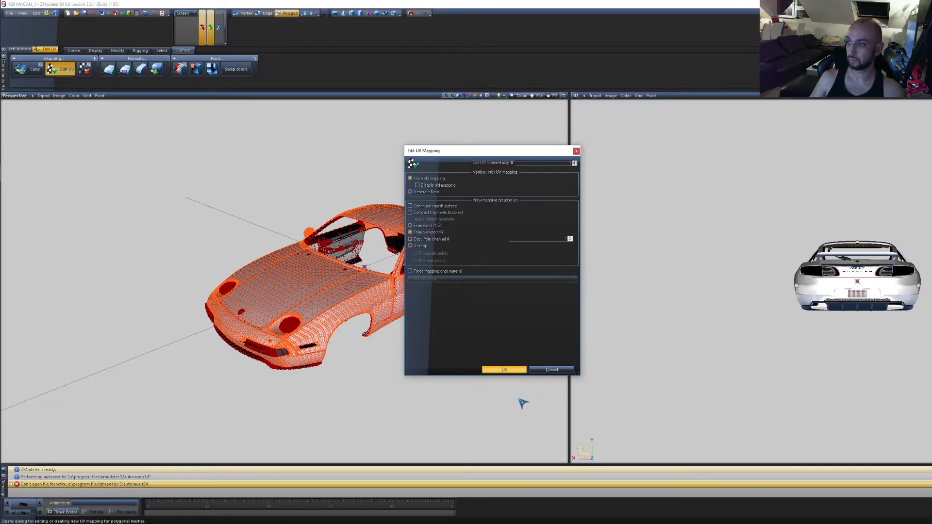
key("Return")
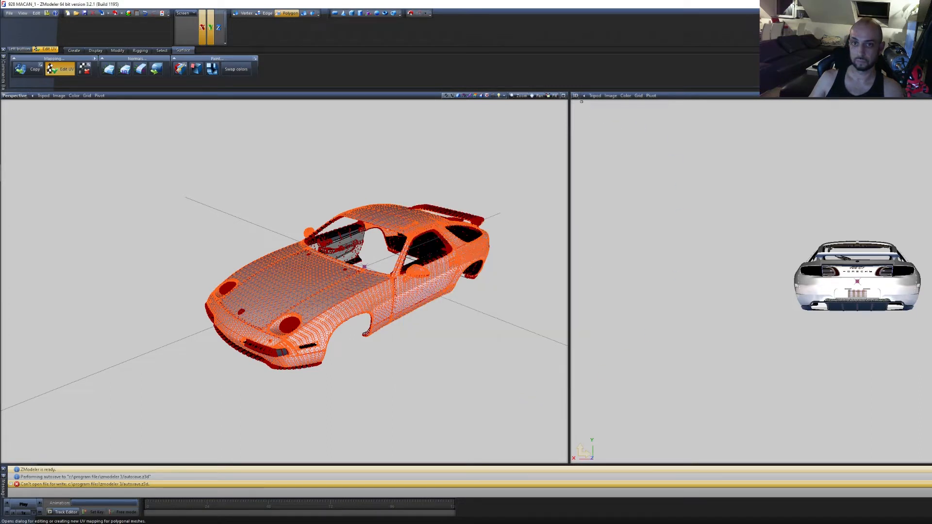
Switch the rear-view viewport to the UV Mapper, show the UV layout by material, and inspect it against the body
left_click(575, 95)
left_click(604, 179)
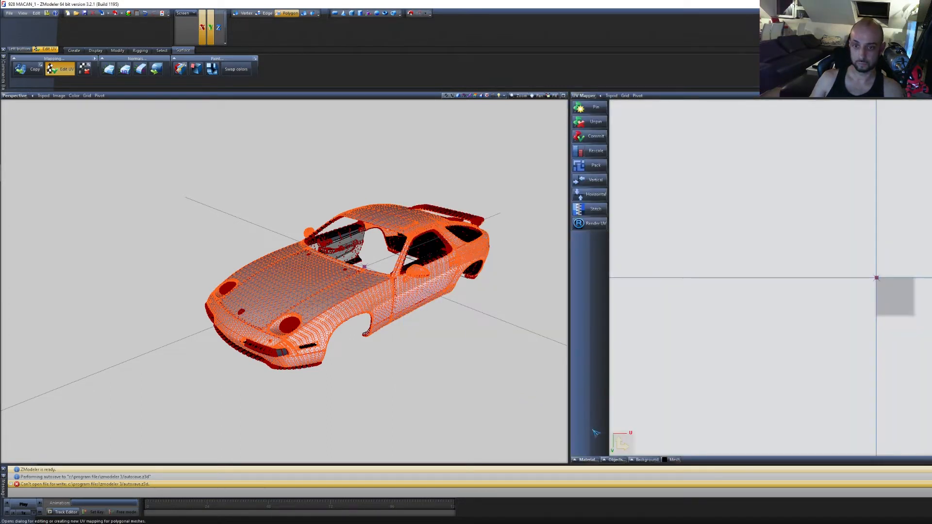
mouse_move(587, 460)
left_click(588, 393)
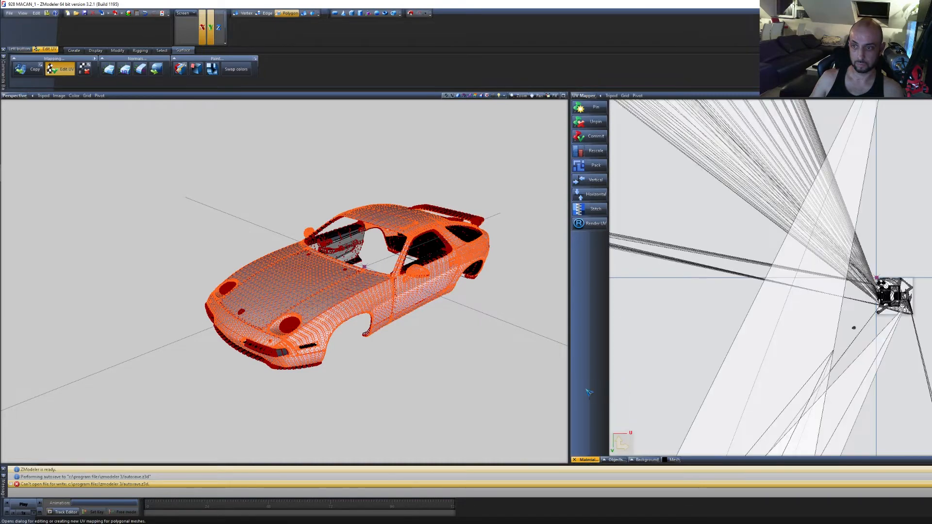
scroll(901, 292, "up", 9)
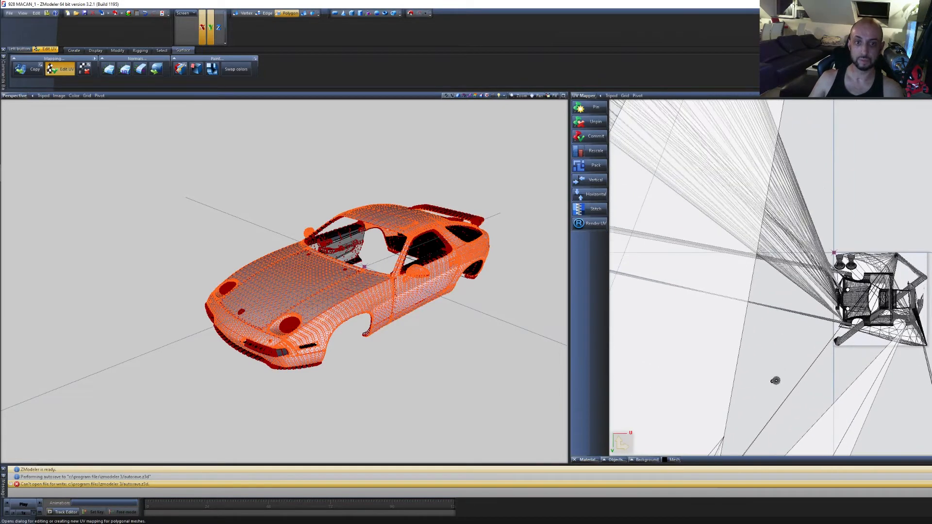
scroll(903, 295, "up", 2)
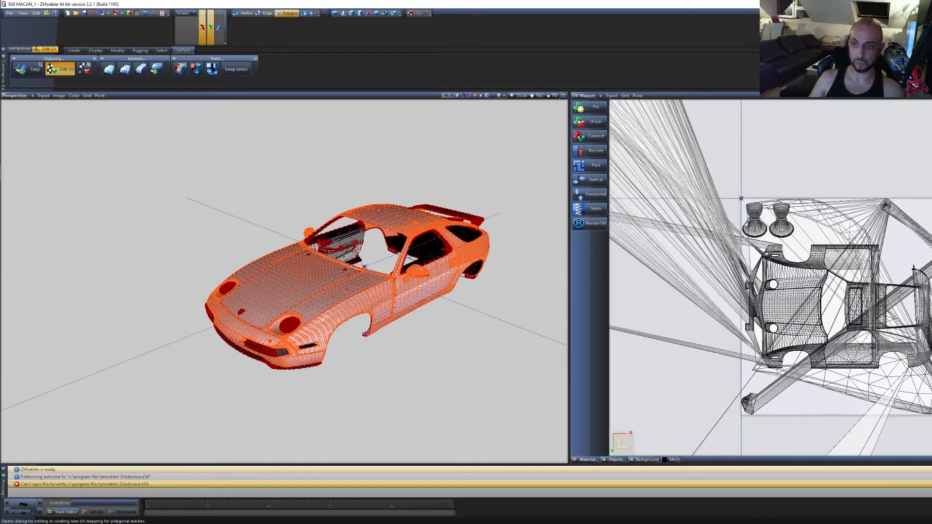
middle_click_drag(903, 295, 885, 258)
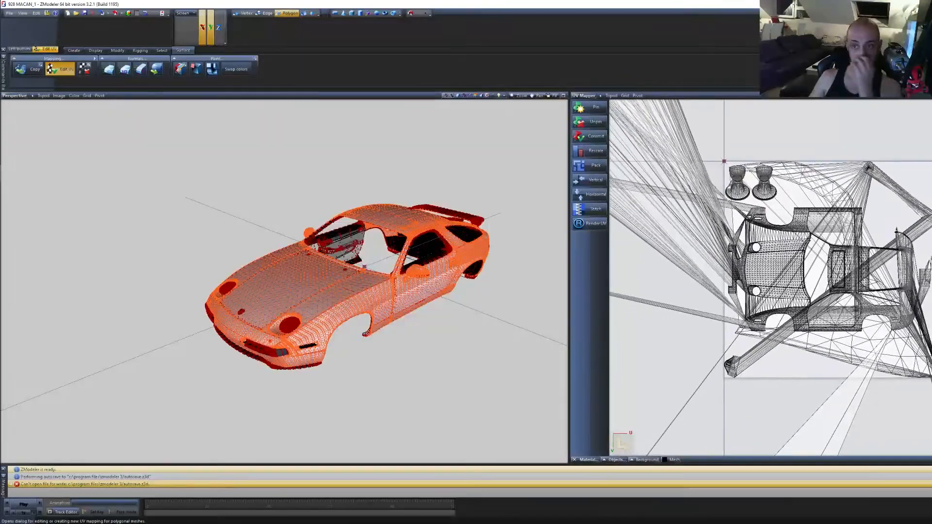
scroll(422, 332, "up", 5)
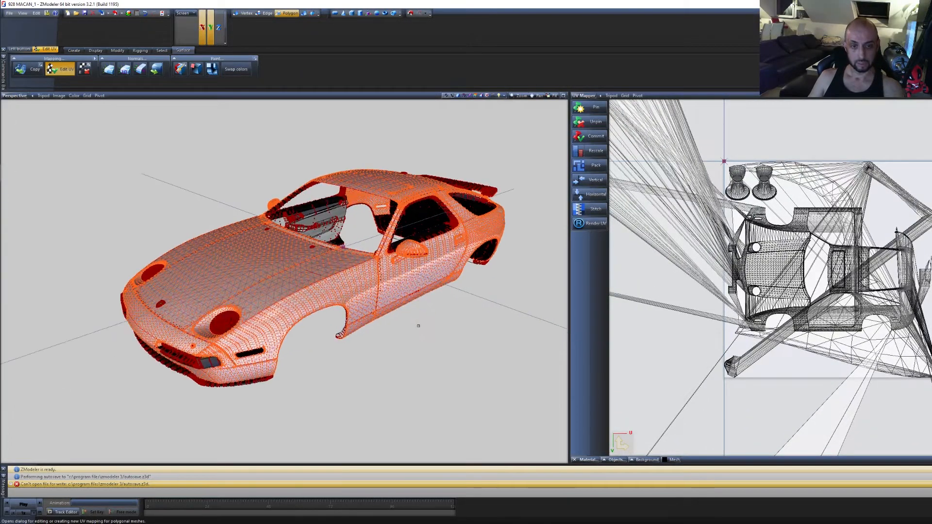
middle_click_drag(441, 343, 428, 345)
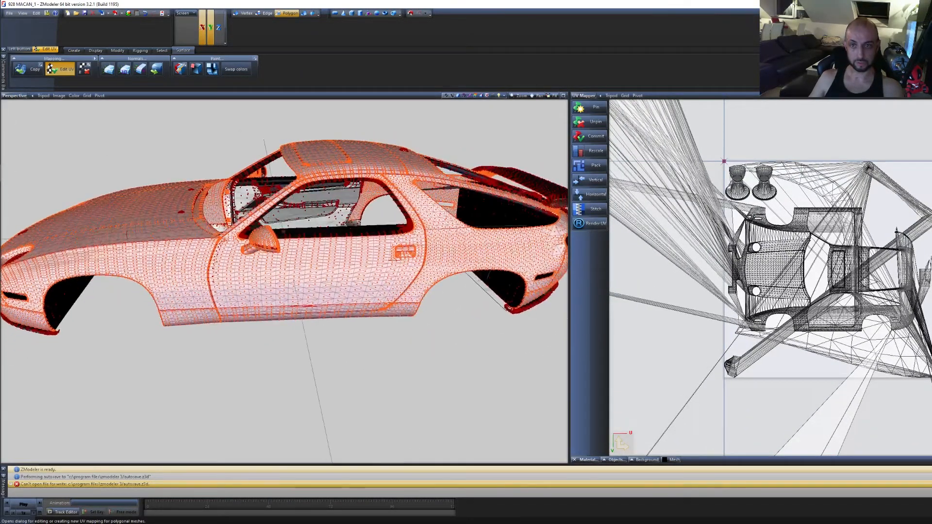
scroll(930, 295, "down", 5)
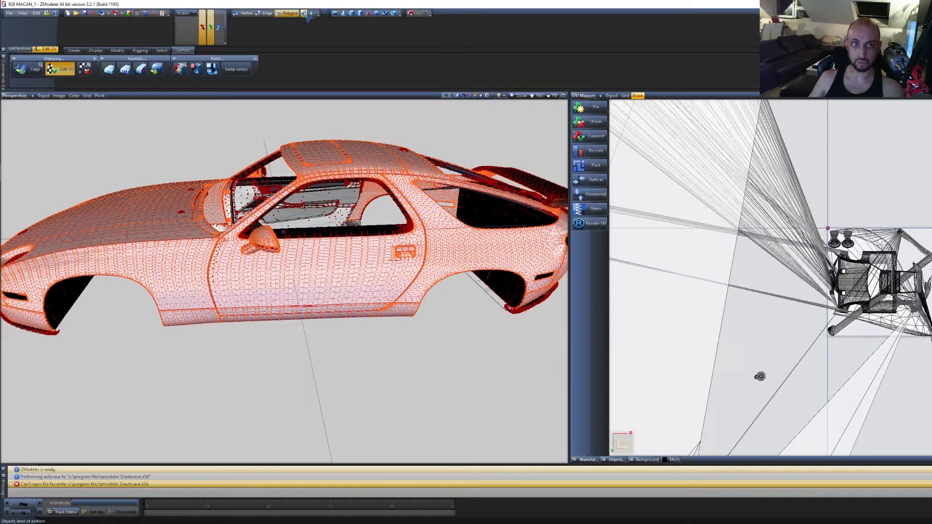
Return to object level and select the entire UV layout, including the stray islands far outside the UV tile
left_click(305, 14)
scroll(930, 338, "down", 3)
scroll(921, 324, "down", 6)
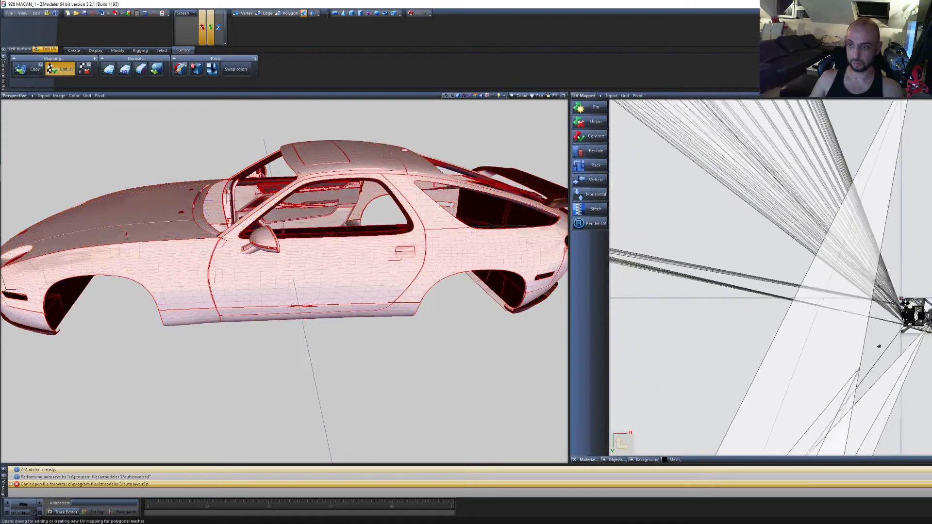
scroll(922, 329, "down", 2)
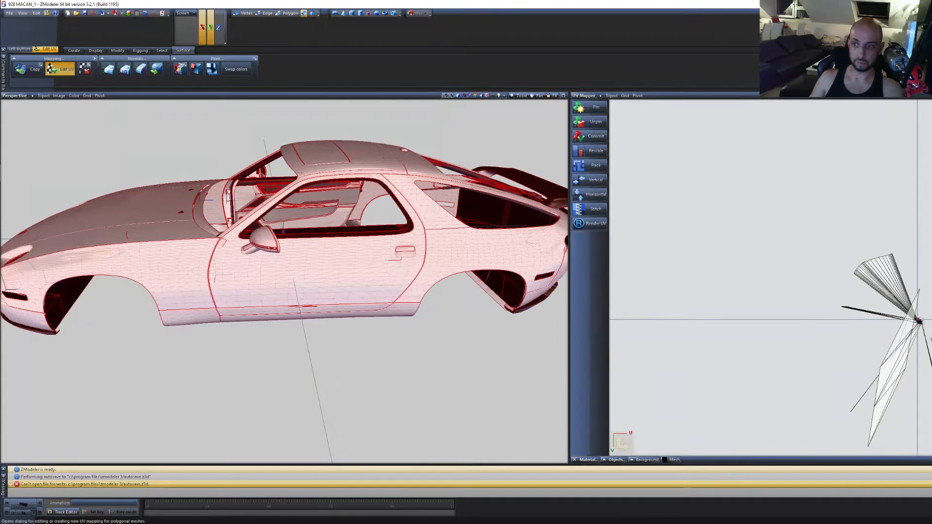
middle_click_drag(922, 329, 906, 205)
scroll(905, 205, "down", 2)
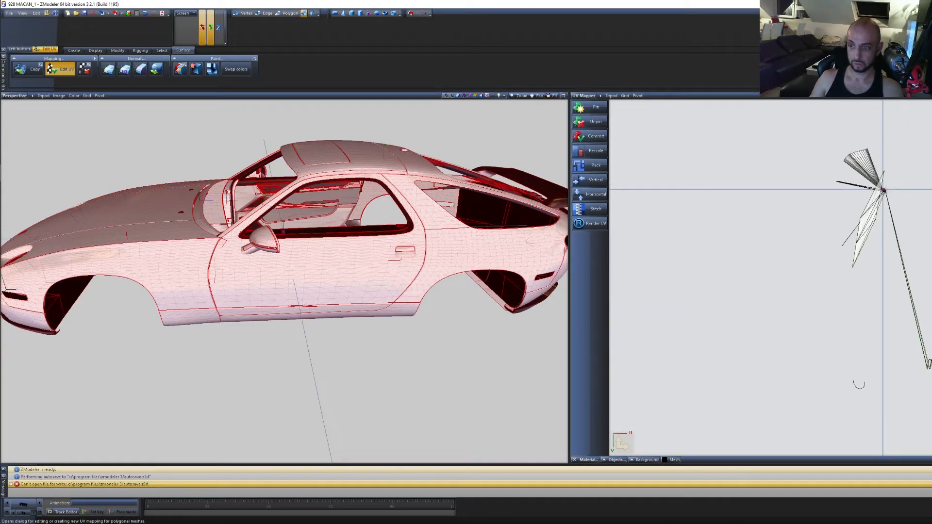
left_click_drag(928, 452, 680, 104)
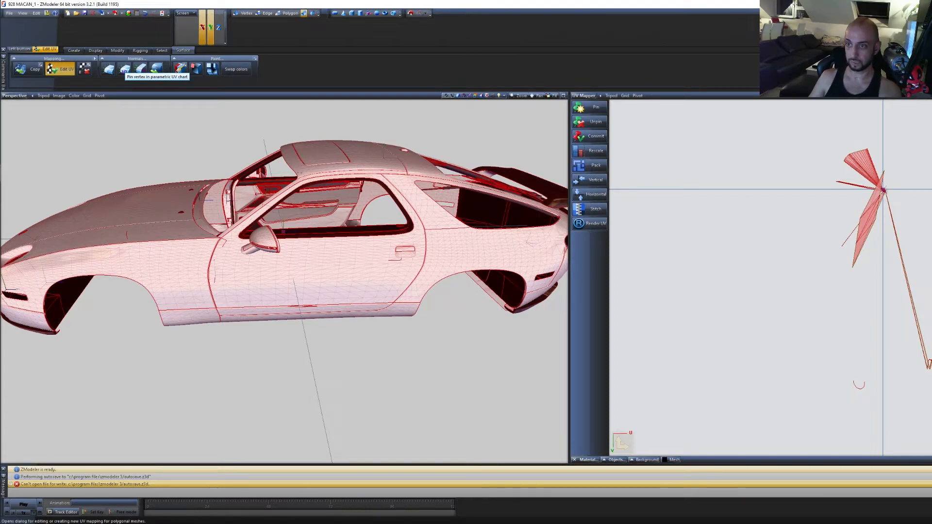
scroll(873, 189, "up", 5)
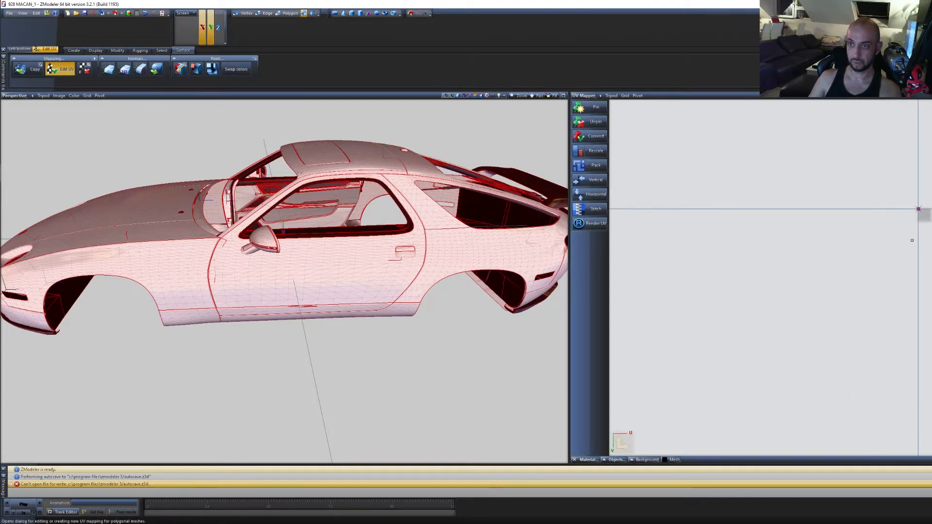
scroll(922, 217, "up", 12)
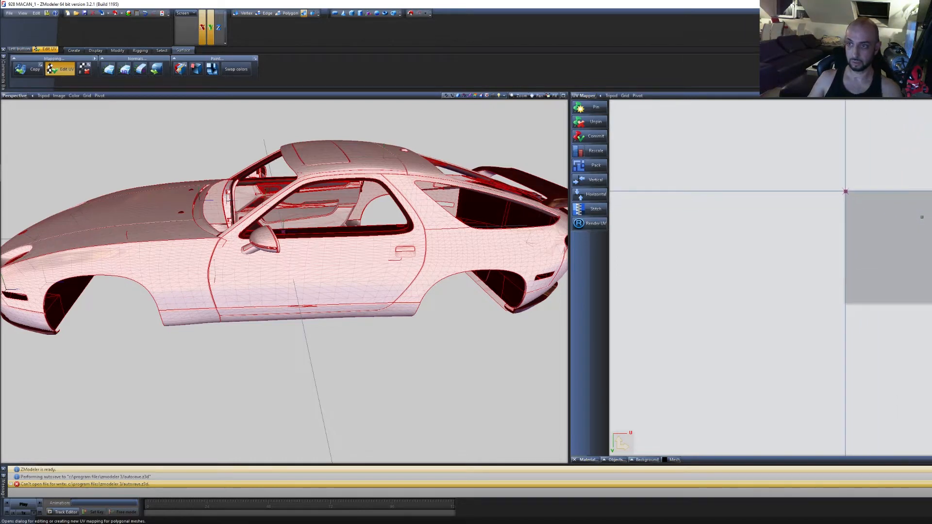
scroll(922, 217, "up", 5)
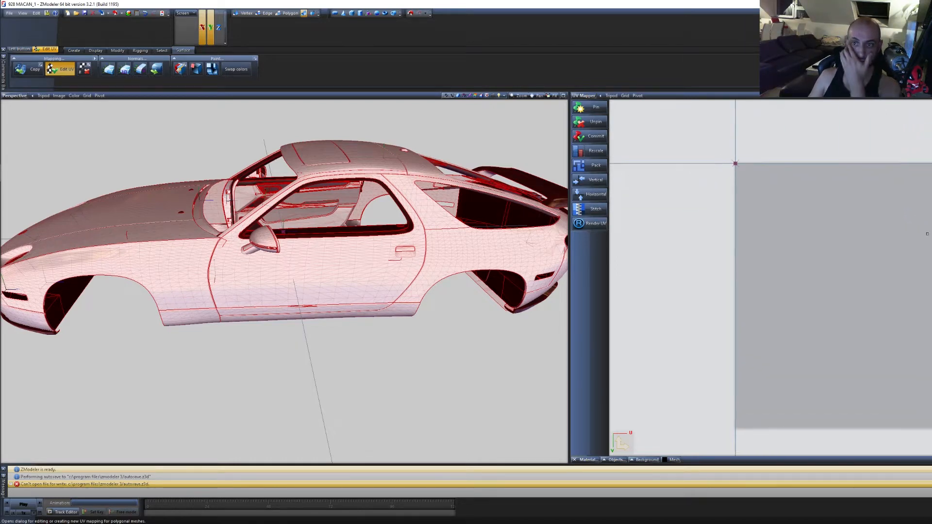
middle_click_drag(920, 228, 914, 218)
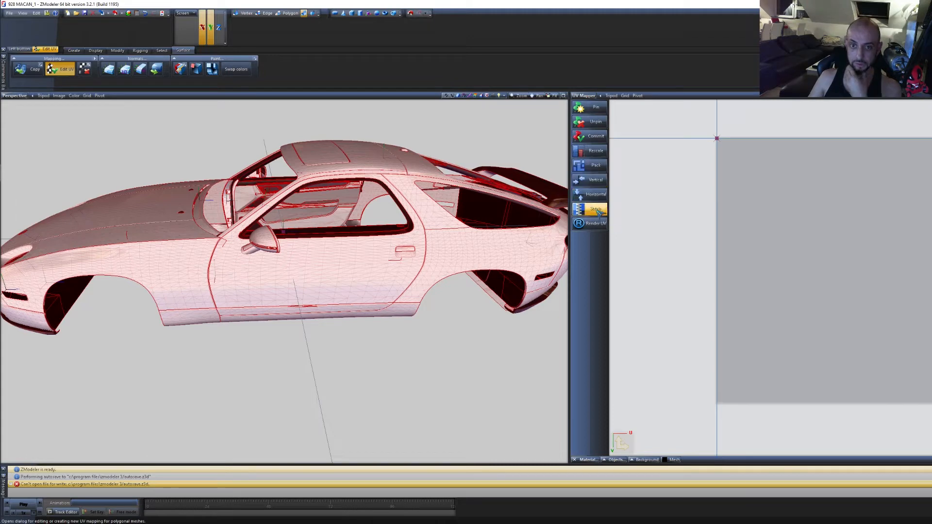
Open the properties of the 928gts_sign_1 [PAINT:1] material and the texture choice for its DETAIL layer
left_click(136, 15)
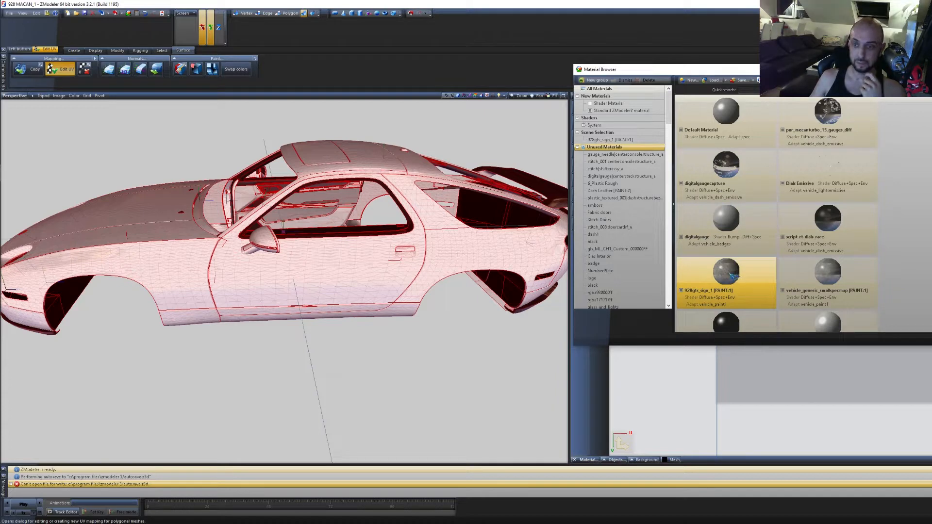
double_click(732, 276)
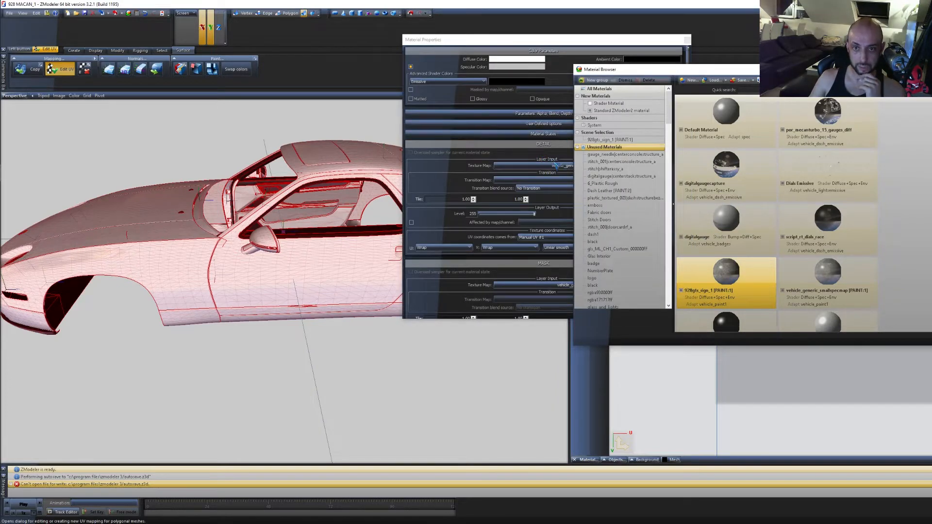
left_click(572, 41)
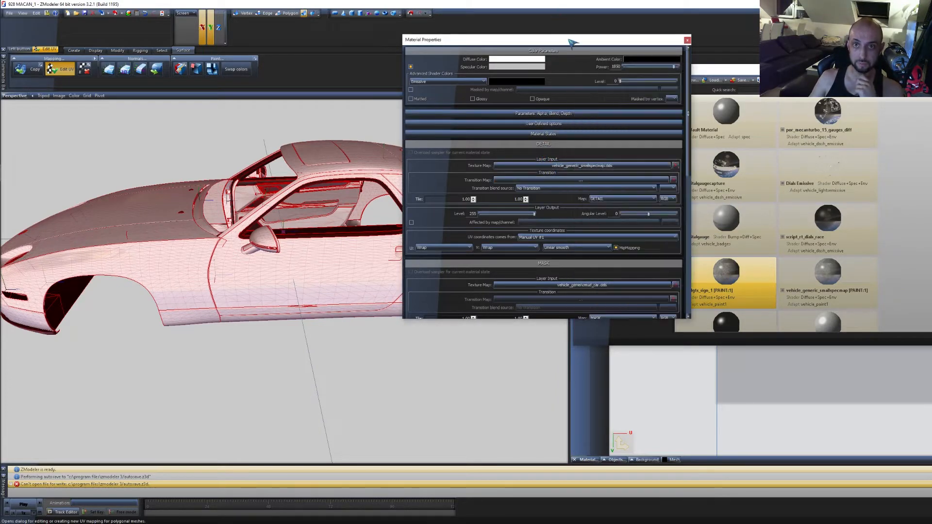
left_click(561, 166)
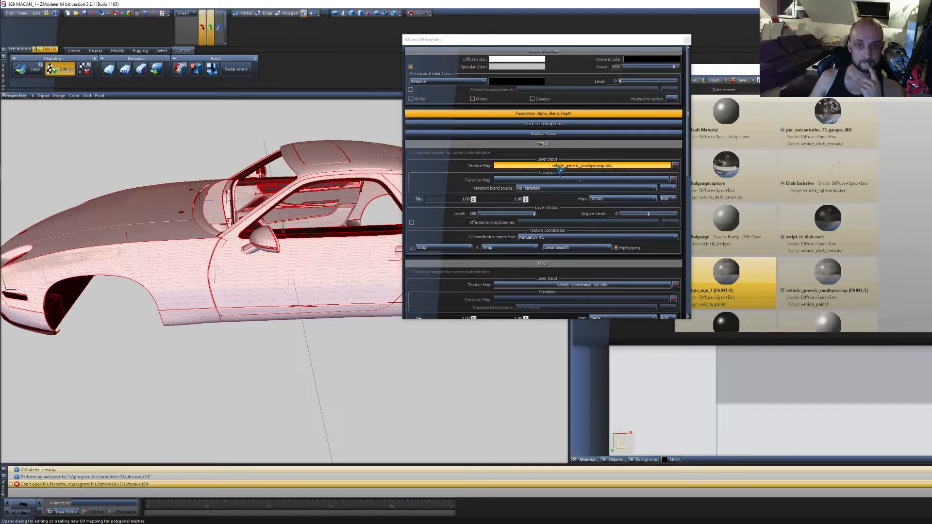
left_click(559, 167)
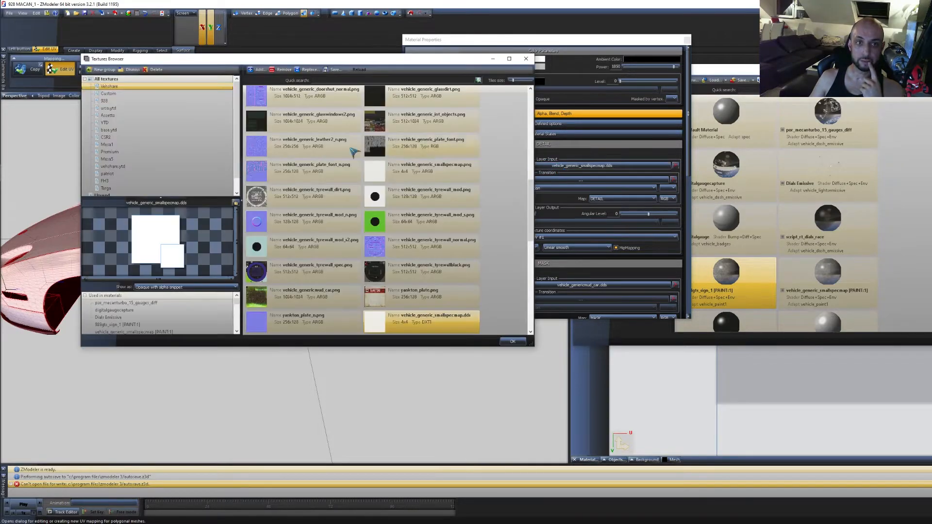
Add Template.png from the Porsche 928 GTS Textures folder to the Custom texture group
scroll(318, 180, "down", 3)
scroll(319, 181, "up", 2)
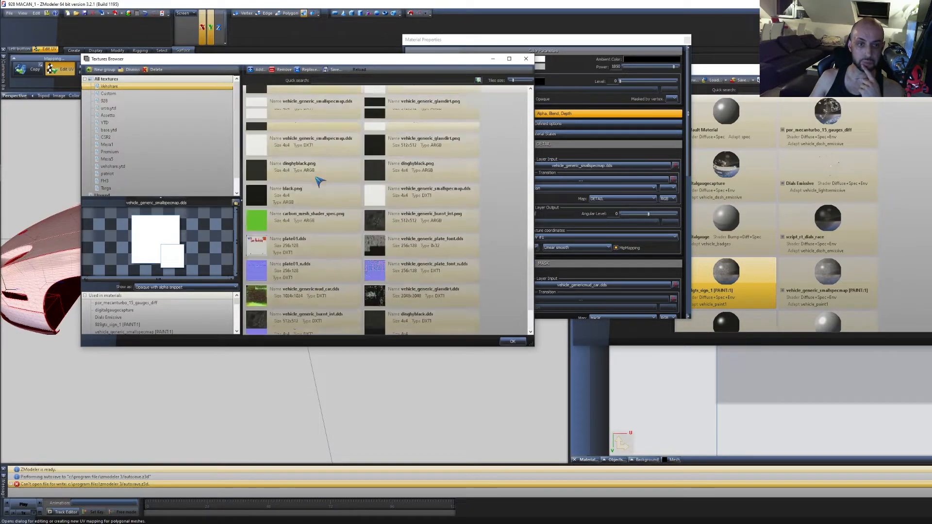
scroll(318, 180, "up", 10)
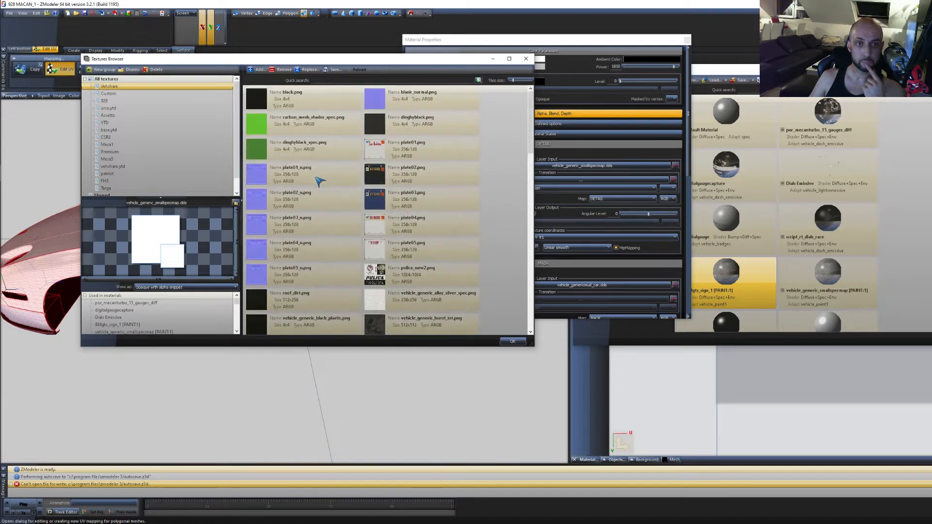
left_click(156, 93)
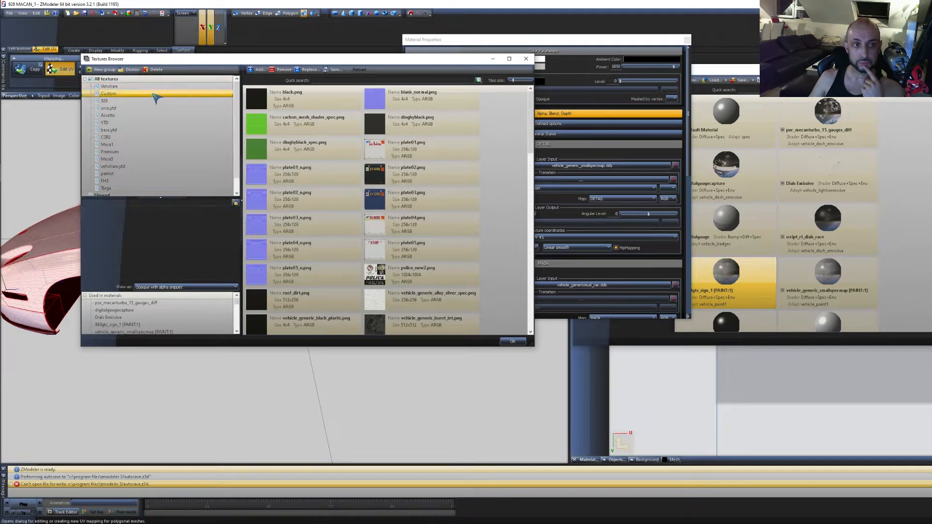
scroll(347, 174, "down", 10)
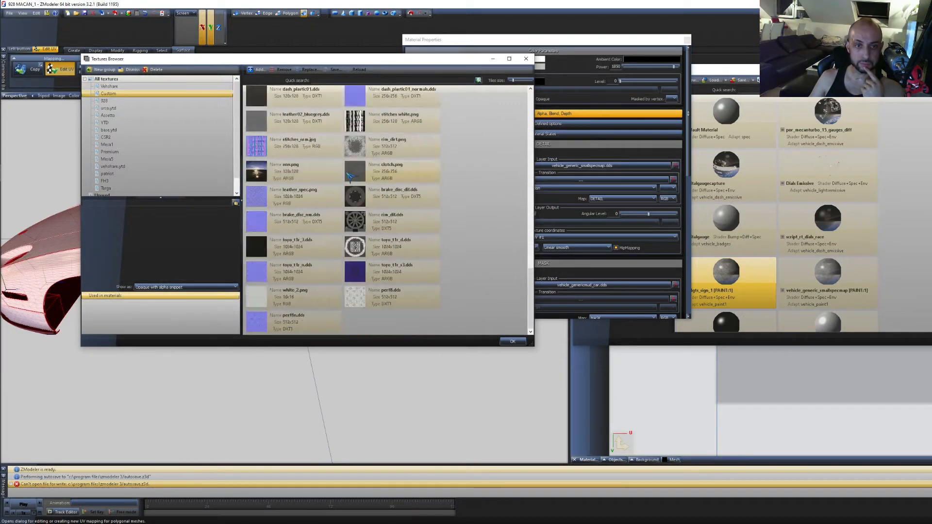
left_click(258, 70)
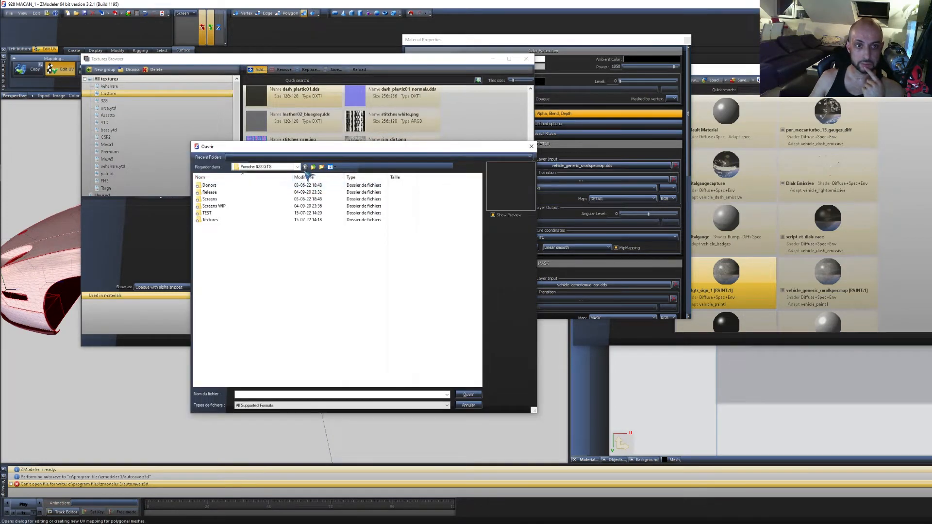
double_click(219, 221)
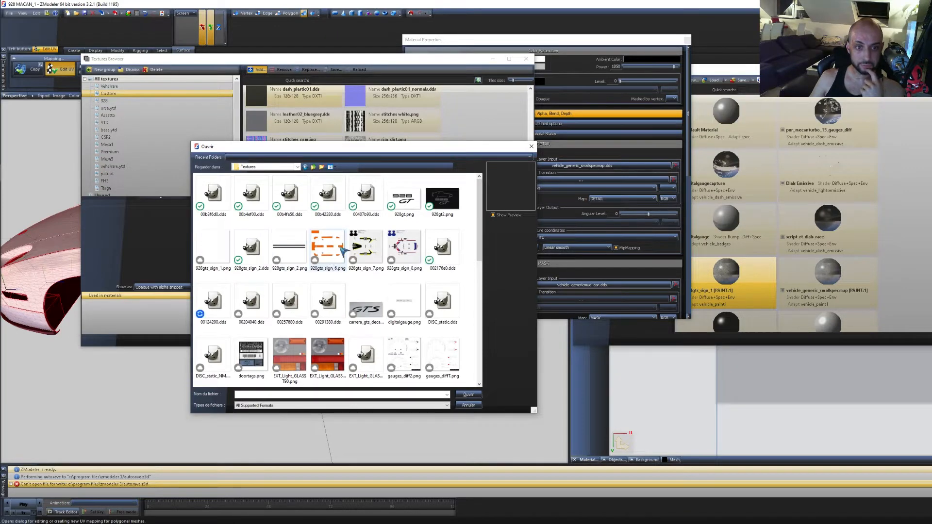
scroll(335, 246, "down", 10)
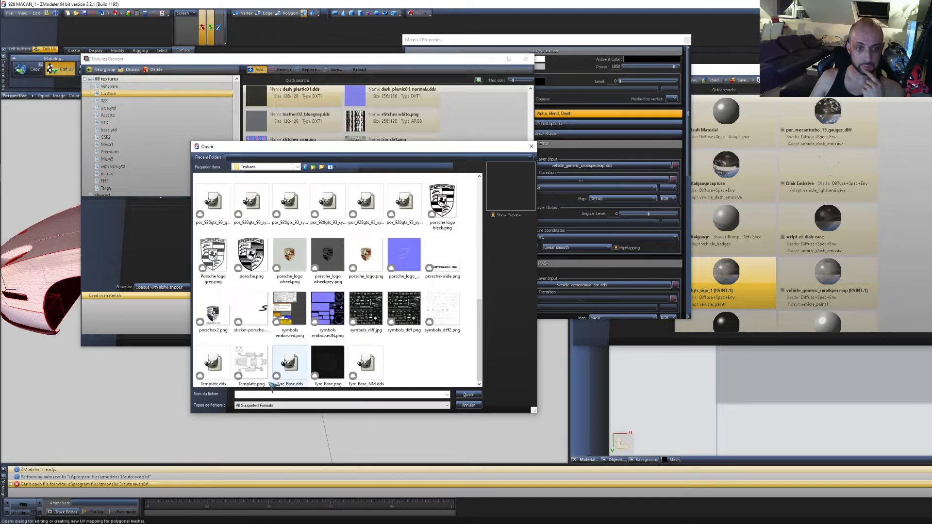
double_click(244, 372)
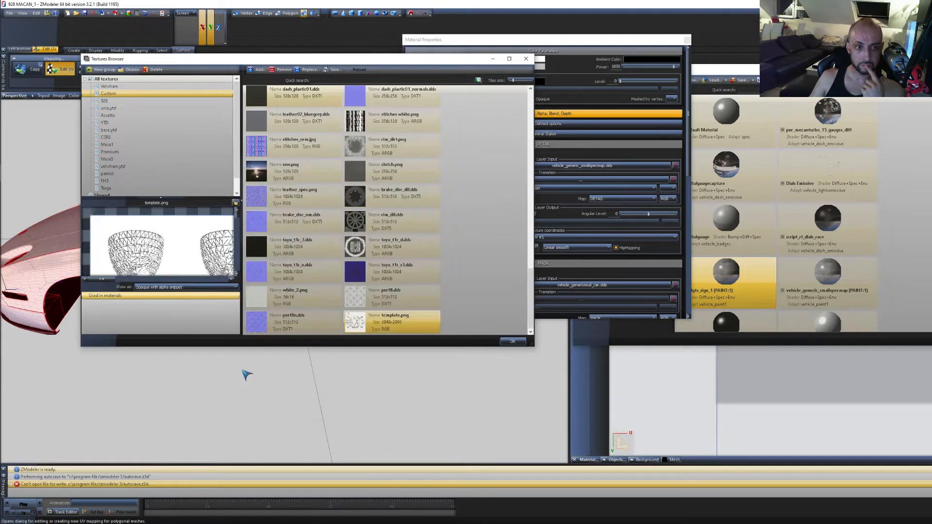
Assign template.png as the DETAIL texture map of 928gts_sign_1 [PAINT:1] and close the material windows
double_click(366, 322)
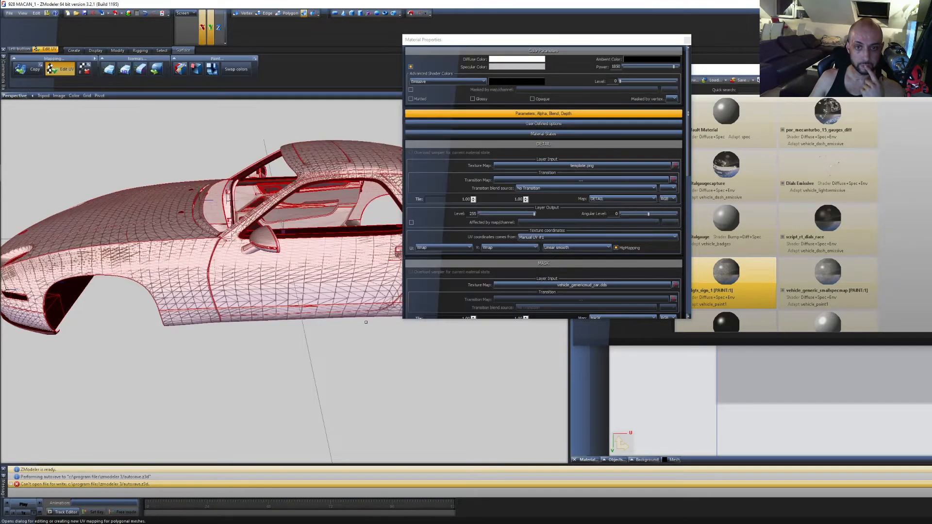
left_click(687, 40)
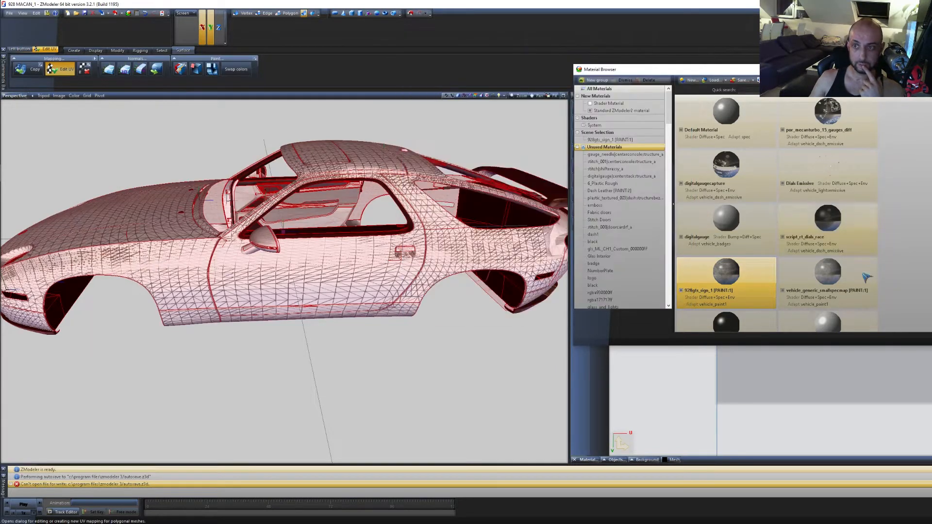
left_click(925, 69)
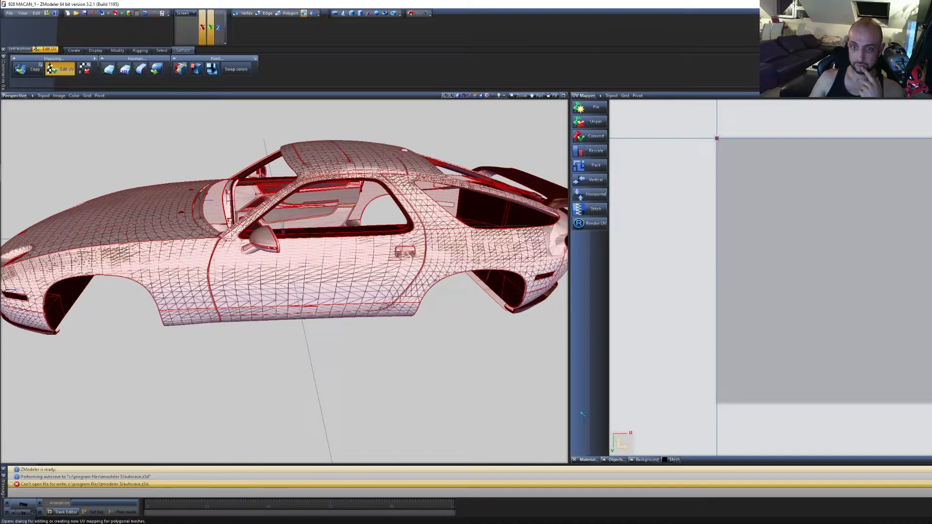
Switch the UV Mapper viewport back to the 3D rear view of the car
left_click(587, 460)
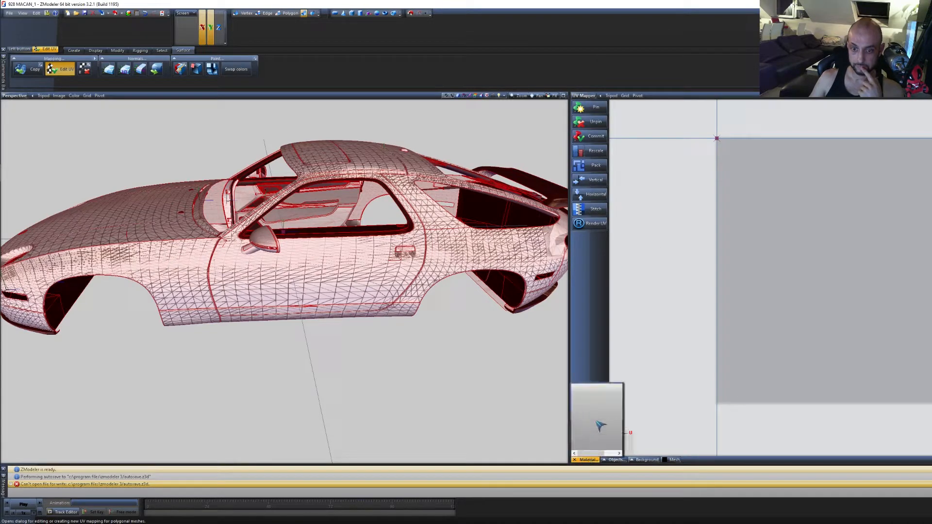
left_click(585, 96)
left_click(594, 107)
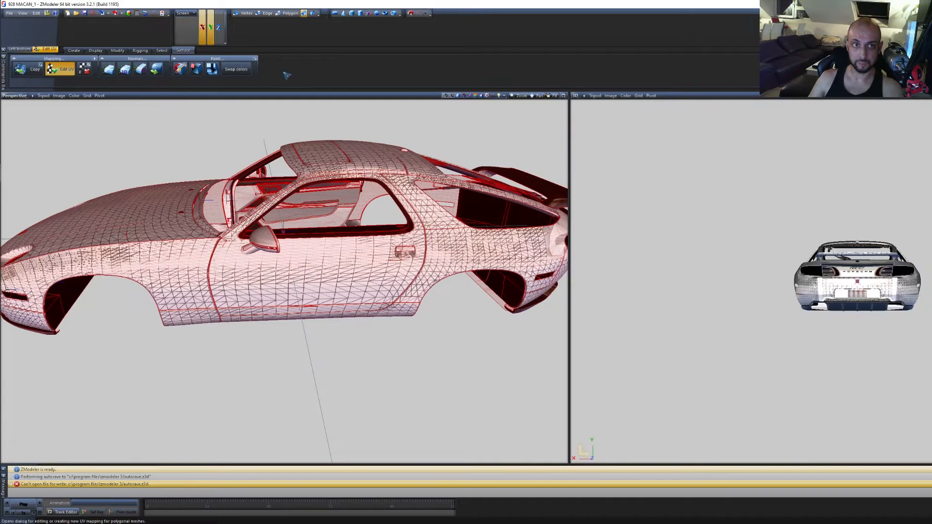
Reselect all parts of the car body at object level, then return to polygon level
left_click(291, 13)
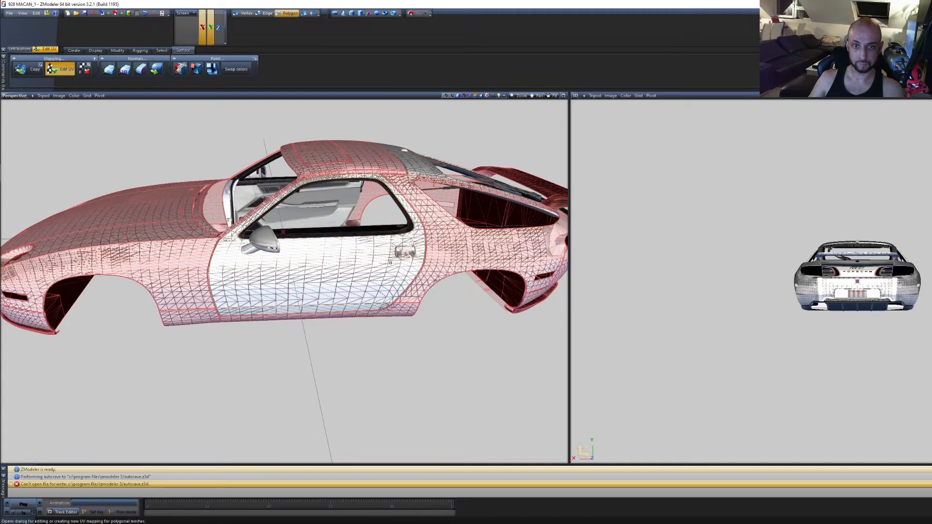
scroll(390, 263, "down", 5)
middle_click_drag(402, 328, 431, 324)
left_click_drag(515, 379, 228, 172)
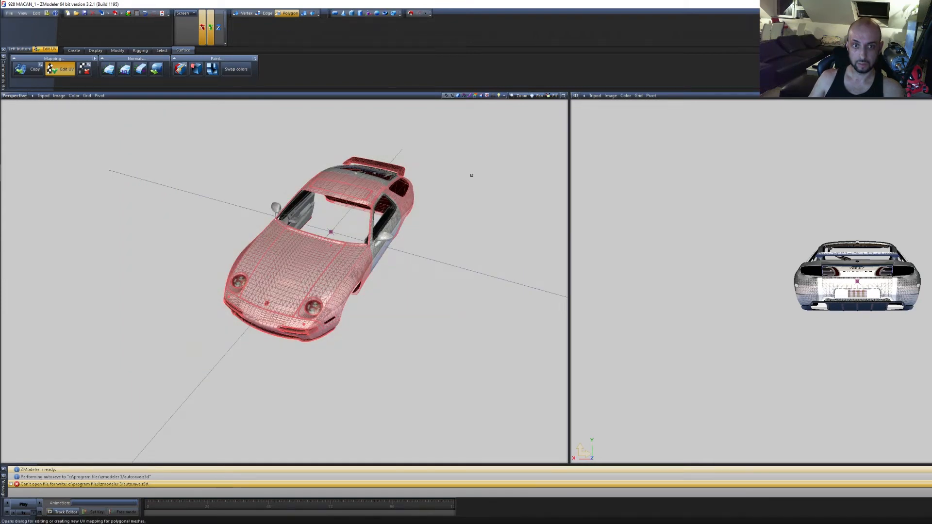
left_click(304, 13)
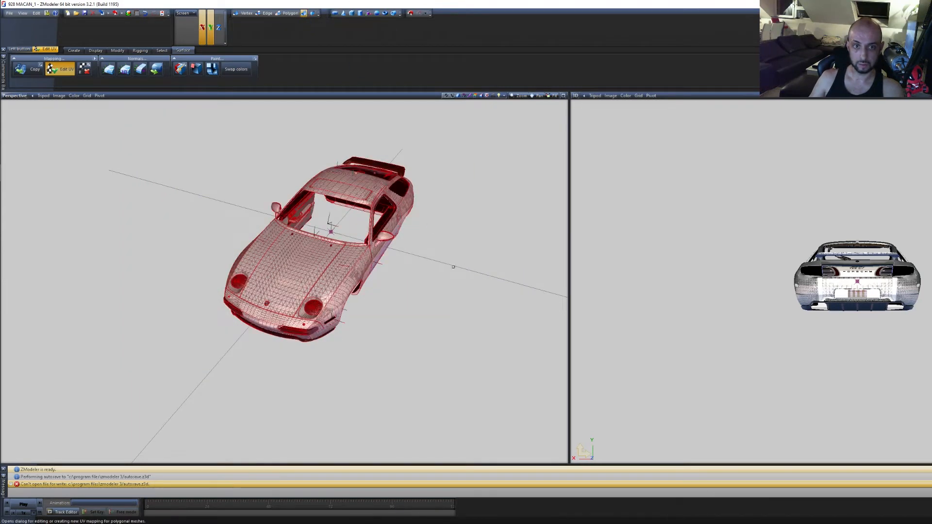
left_click_drag(472, 366, 160, 136)
left_click(289, 13)
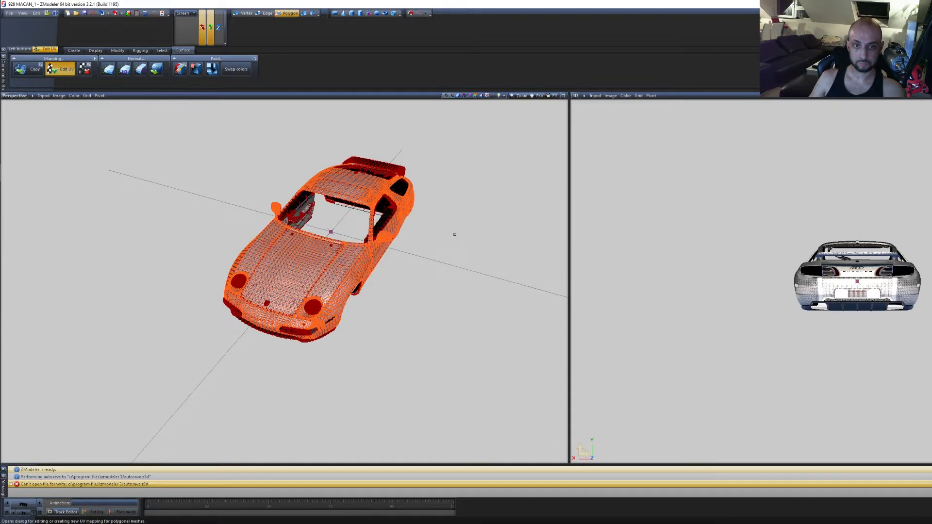
Isolate the first door and deselect the painted polygons of its side mirror
scroll(388, 260, "up", 4)
middle_click_drag(444, 310, 608, 298)
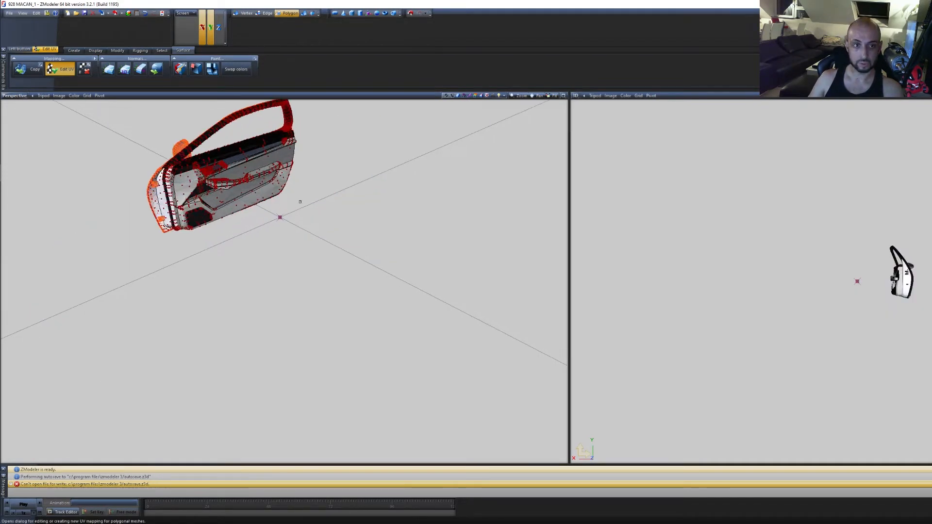
scroll(281, 256, "up", 5)
middle_click_drag(315, 247, 294, 251)
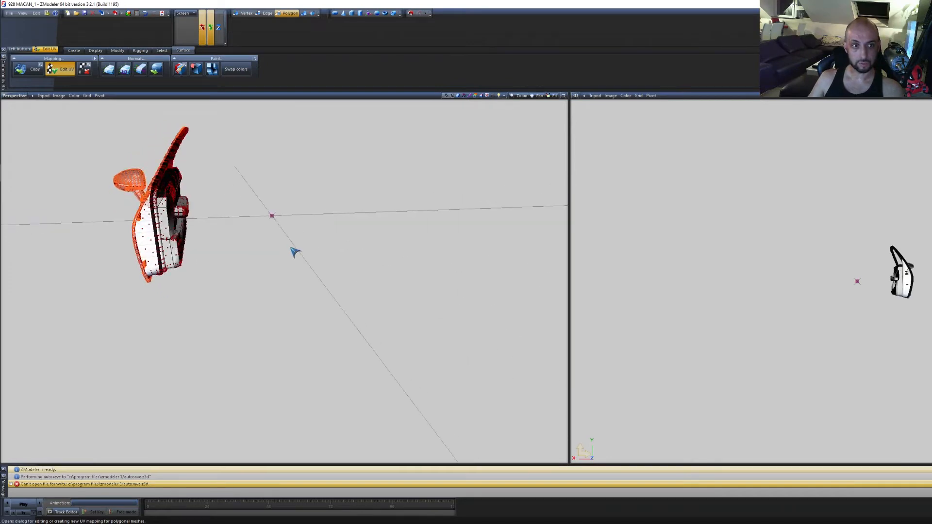
scroll(97, 167, "up", 8)
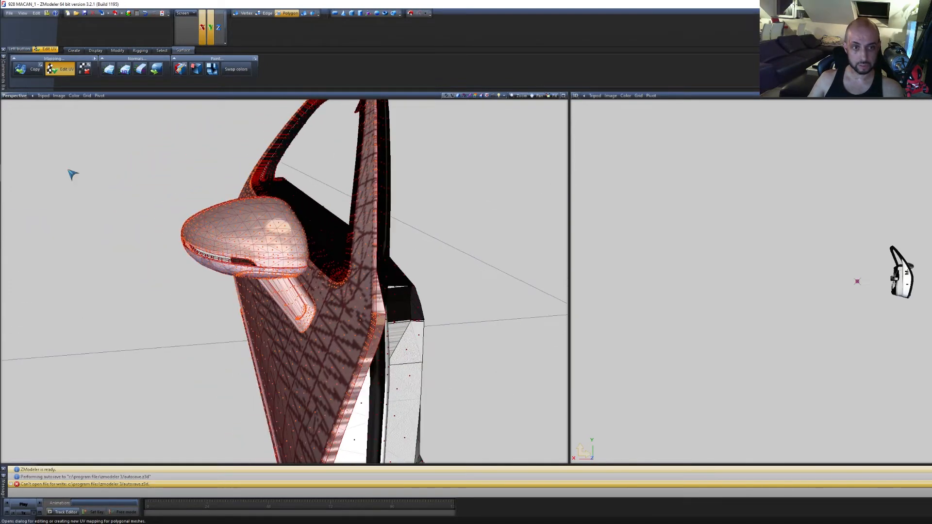
middle_click_drag(46, 155, 43, 156)
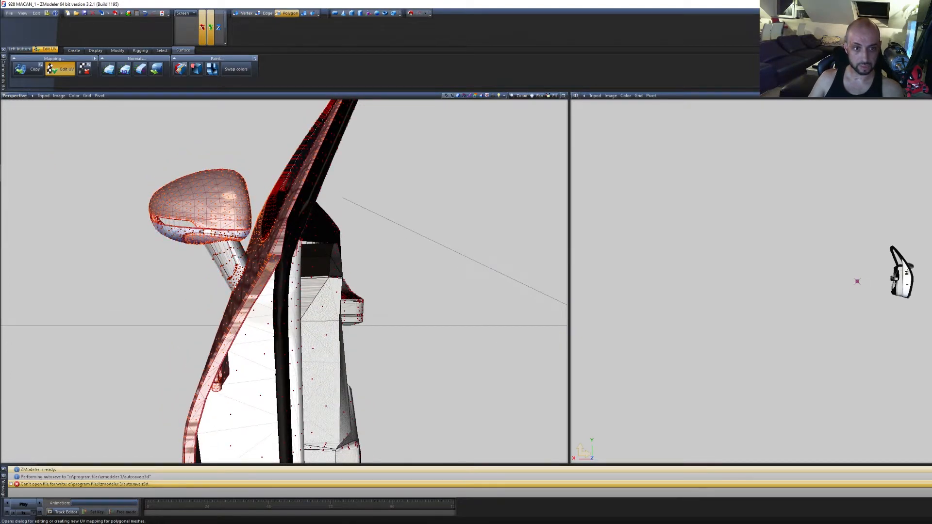
left_click_drag(127, 154, 238, 258)
left_click_drag(205, 155, 252, 232)
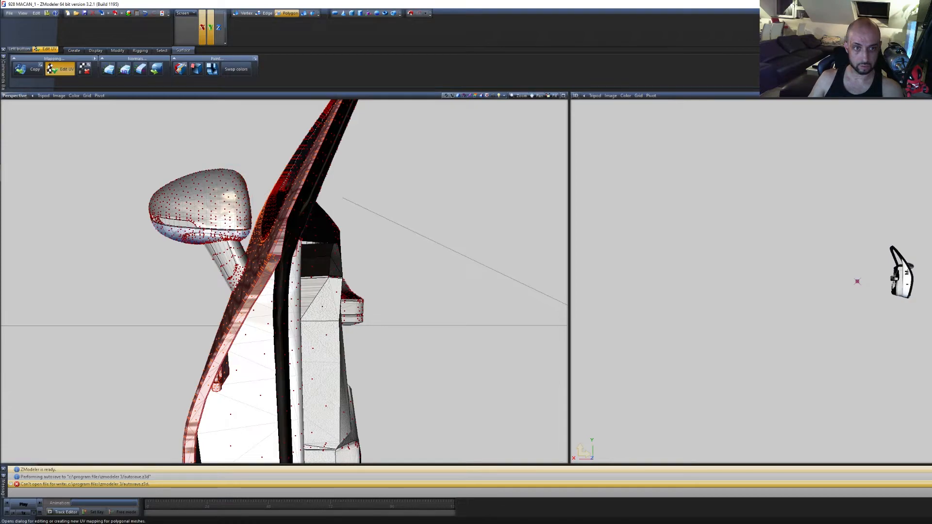
scroll(373, 290, "down", 4)
middle_click_drag(372, 290, 389, 269)
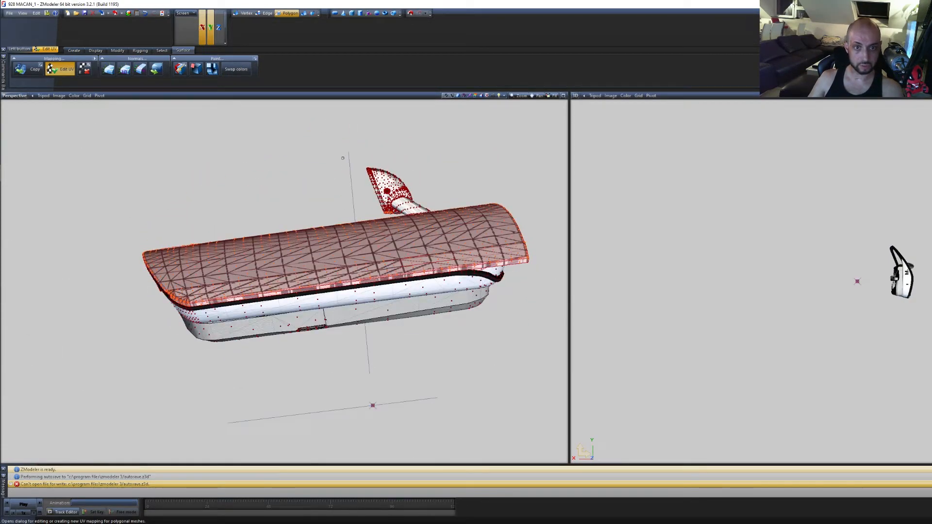
left_click_drag(334, 152, 400, 215)
Isolate the opposite door and deselect its painted exterior and mirror polygons
middle_click_drag(446, 337, 444, 369)
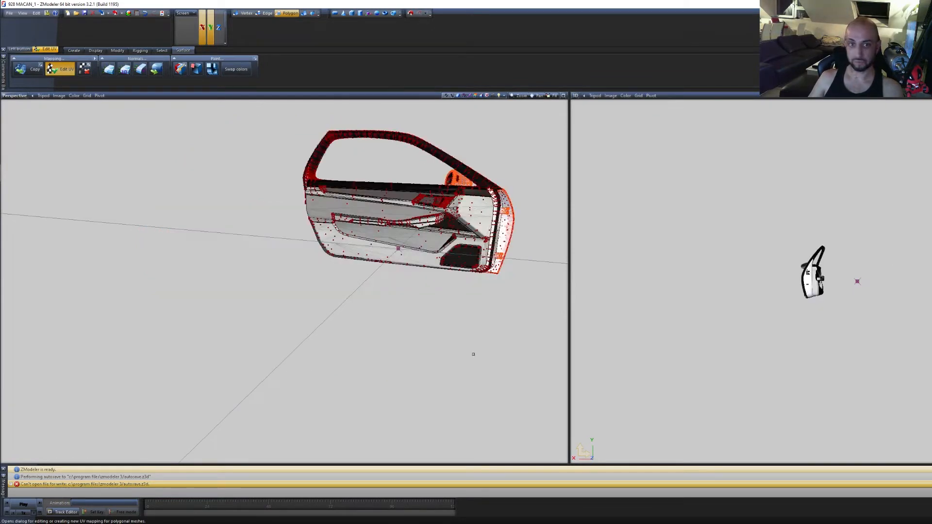
middle_click_drag(430, 337, 455, 379)
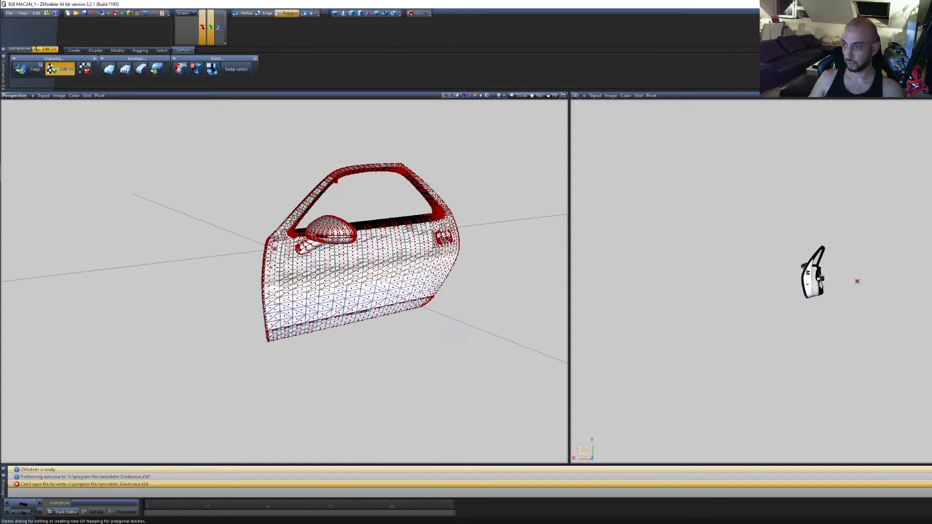
middle_click_drag(474, 345, 456, 371)
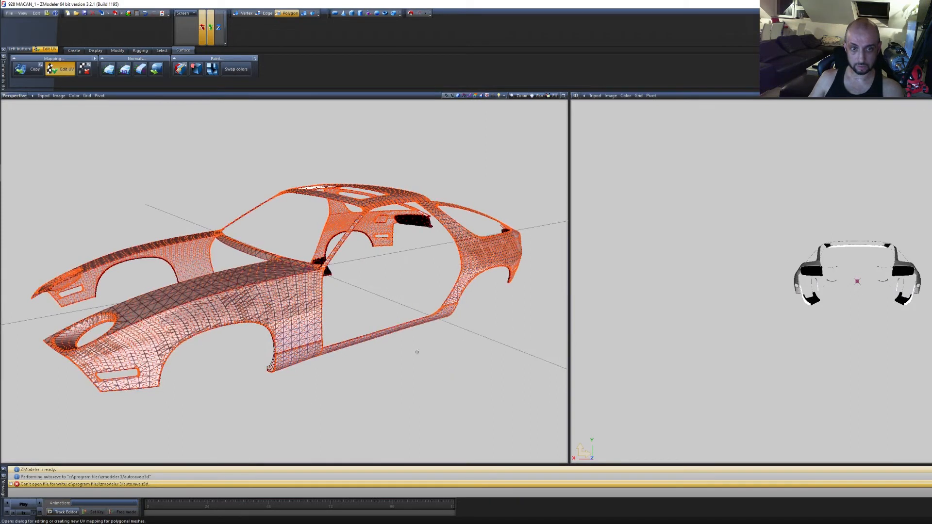
On the isolated body shell, deselect the near side's front fender, lower fender section, rear quarter panel and sill polygons
left_click(309, 319)
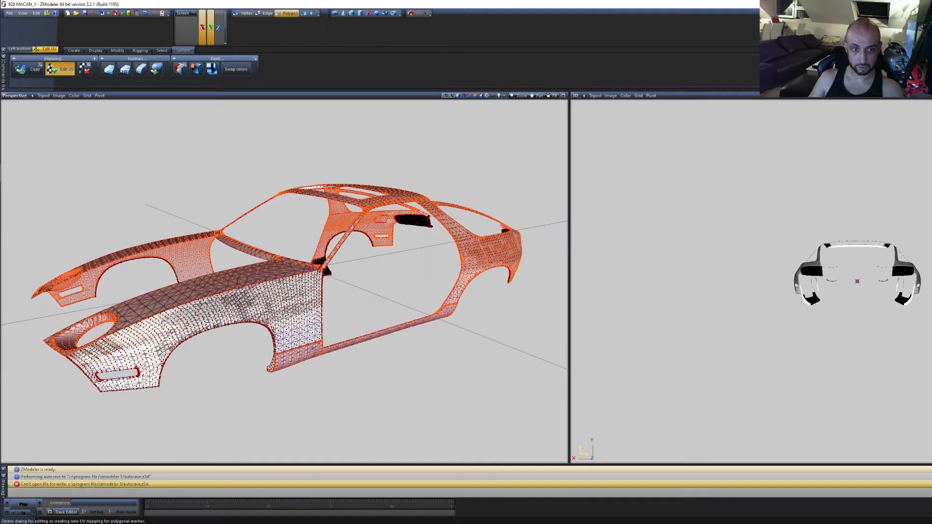
left_click(305, 358)
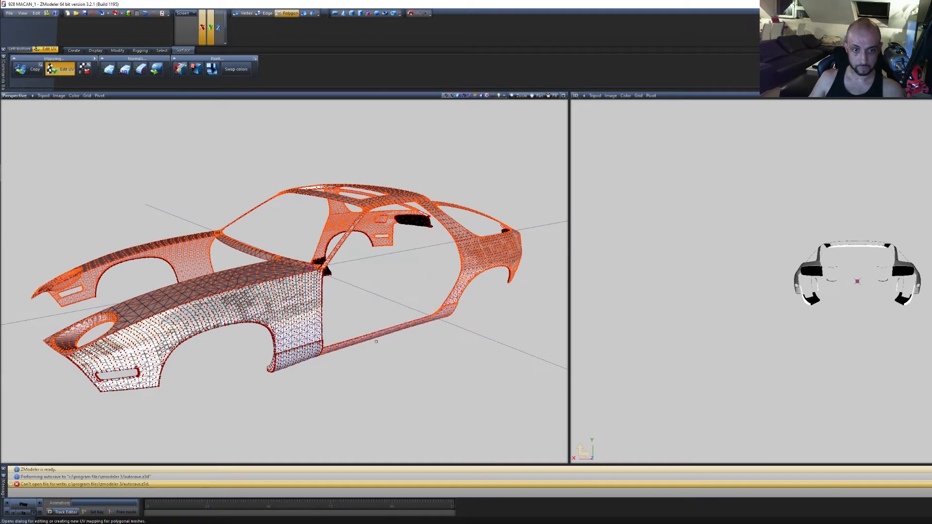
left_click(469, 273)
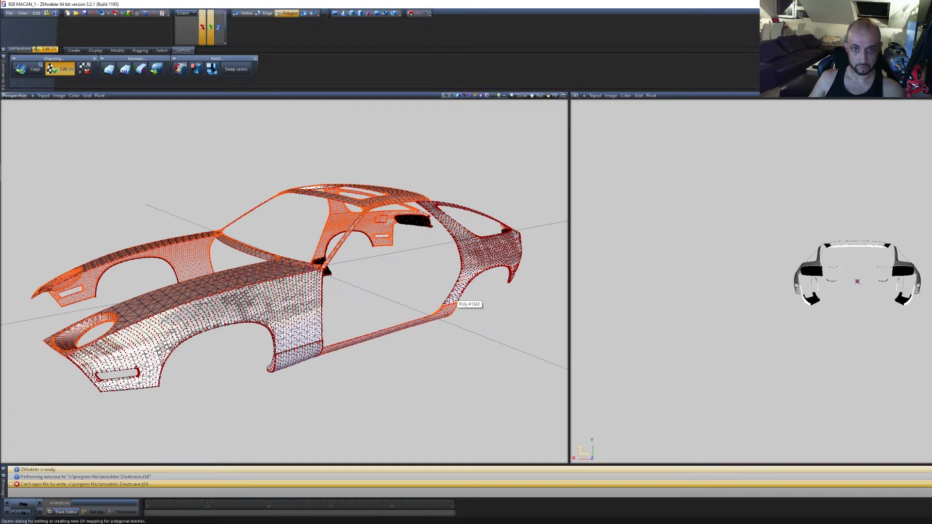
left_click(440, 316)
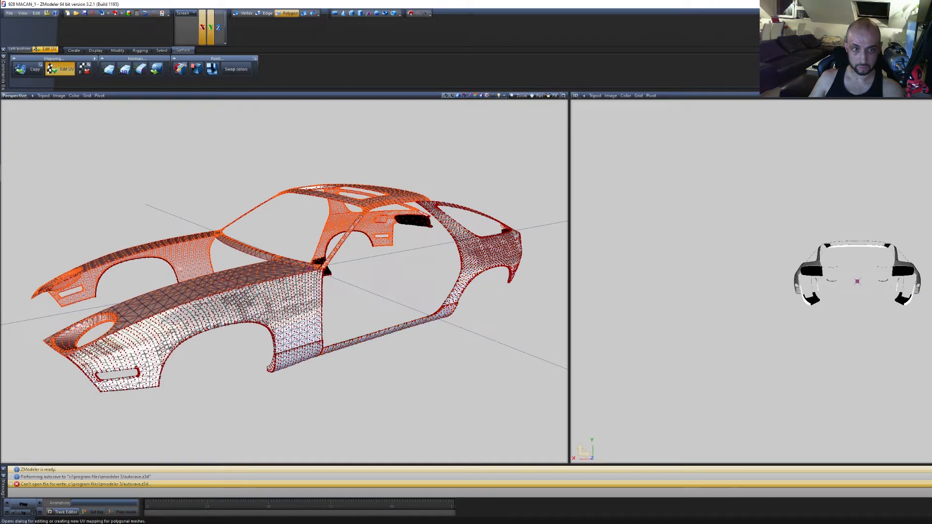
On the isolated body shell, deselect the top-surface polygons of both front fenders and the windshield cowl
middle_click_drag(385, 405, 404, 412)
left_click(378, 349)
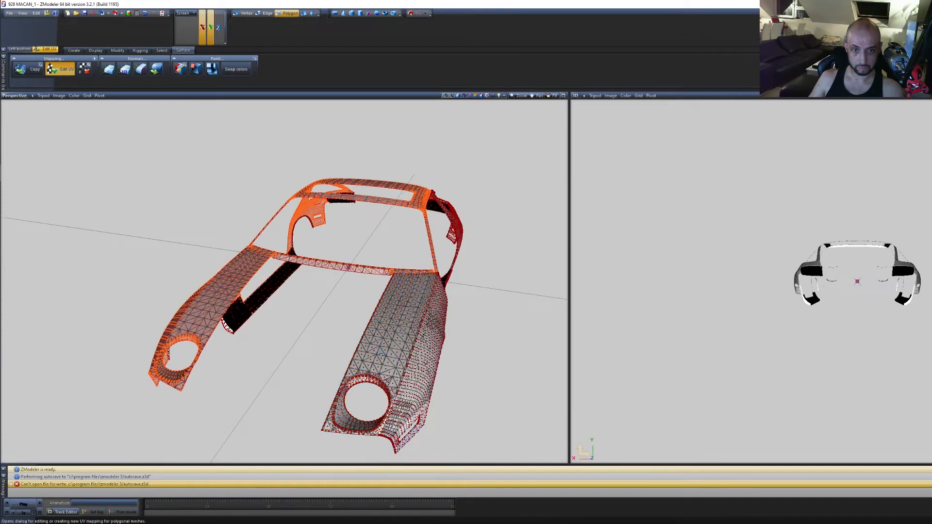
middle_click_drag(341, 309, 358, 322)
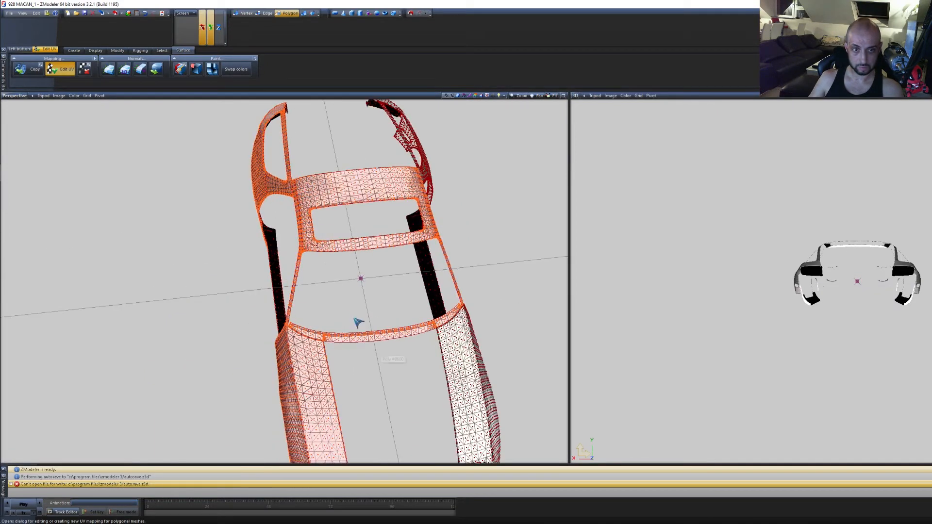
left_click(319, 379)
left_click(318, 339)
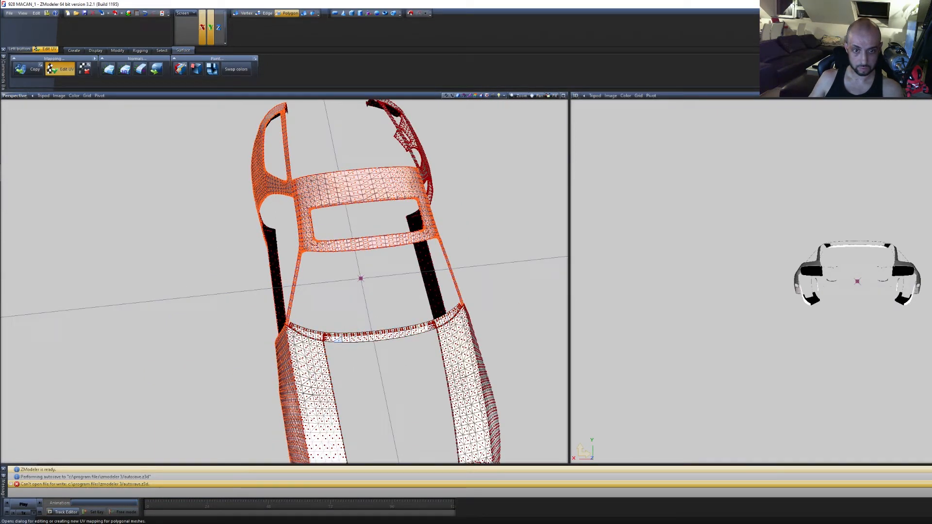
Deselect the roof polygons and the remaining near-side pillar polygons, keeping only the opposite side of the shell selected
left_click(341, 244)
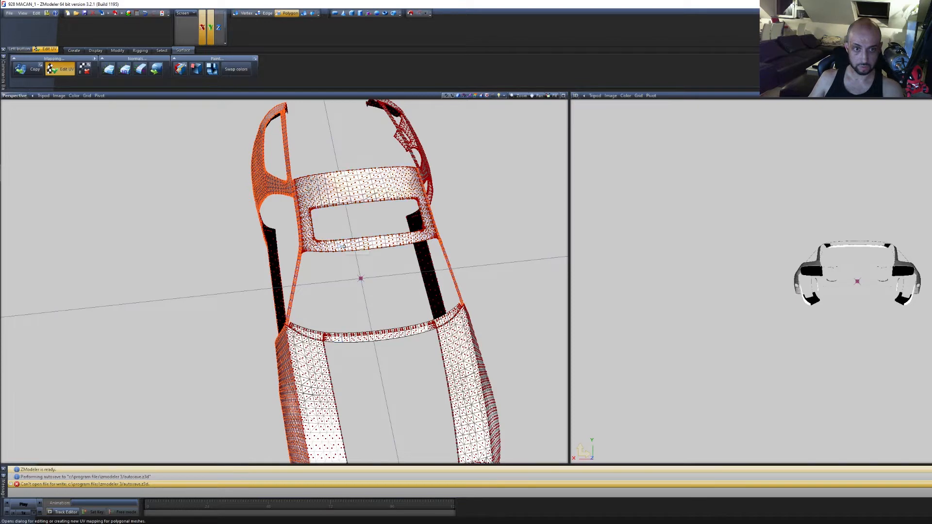
scroll(445, 241, "down", 3)
middle_click_drag(509, 348, 512, 427)
left_click_drag(511, 426, 342, 109)
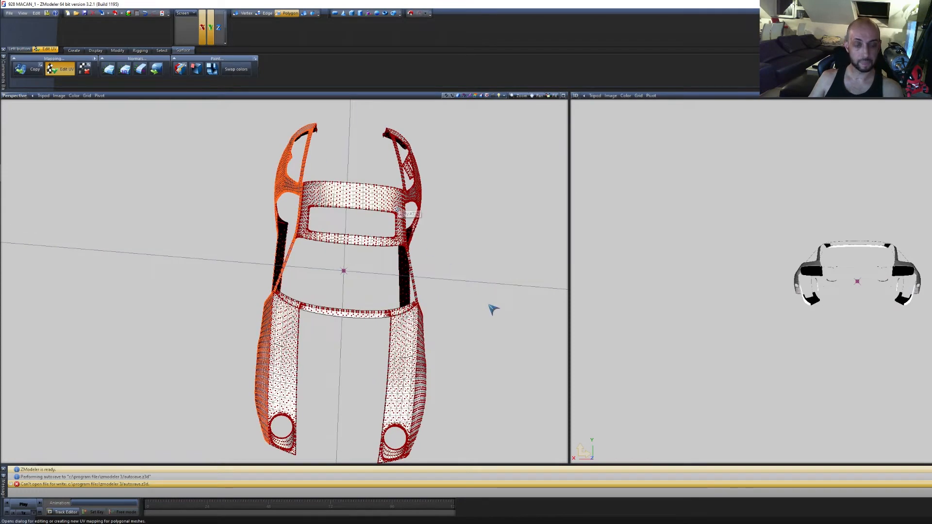
middle_click_drag(493, 307, 540, 318)
scroll(539, 319, "up", 3)
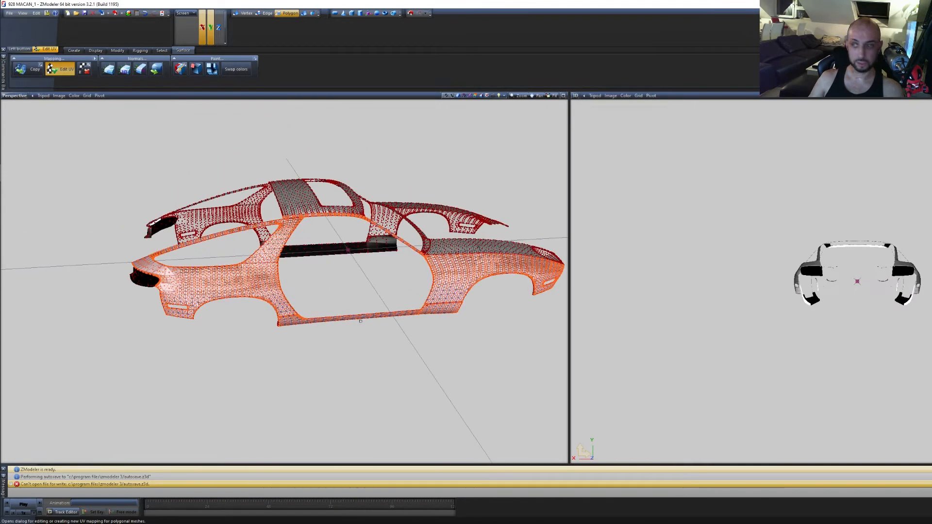
Isolate the front bumper and deselect its front face and one side end, keeping only the opposite end's polygons selected
key("Tab")
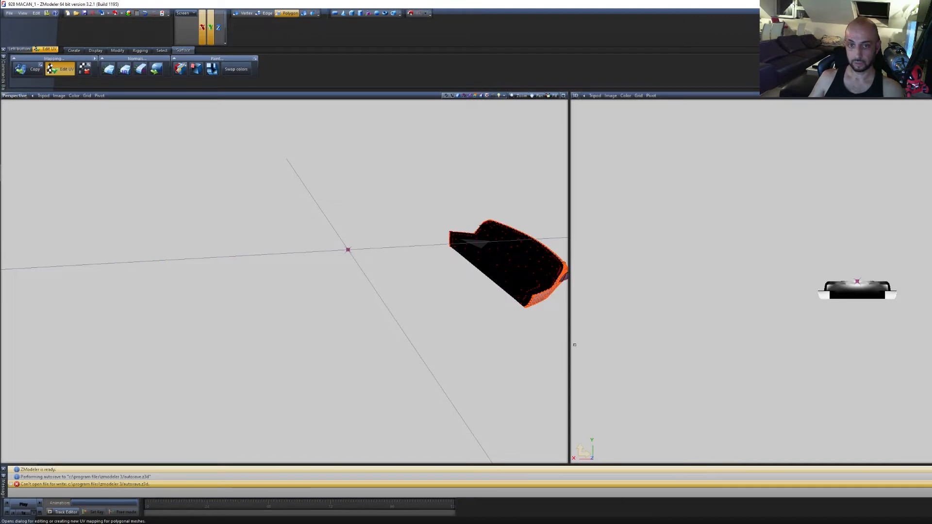
middle_click_drag(508, 319, 373, 300)
scroll(350, 263, "up", 3)
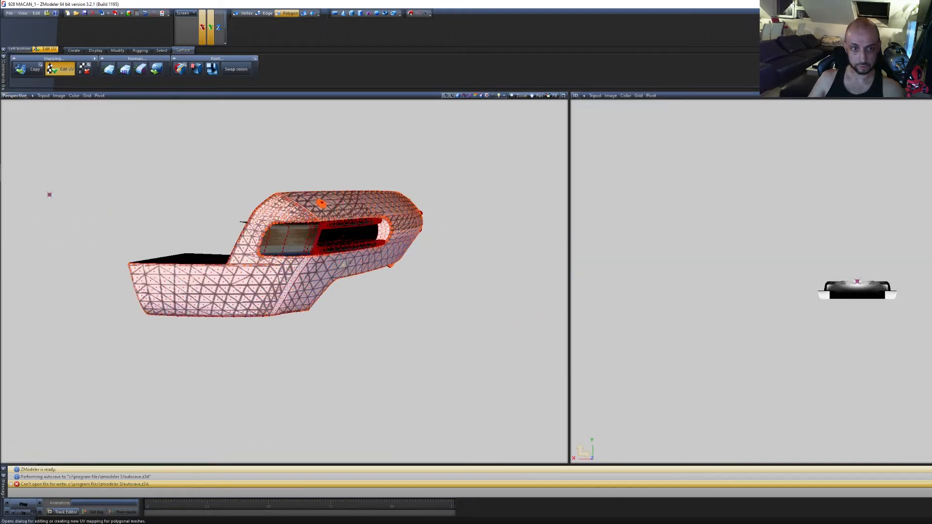
scroll(349, 263, "up", 2)
middle_click_drag(385, 356, 437, 355)
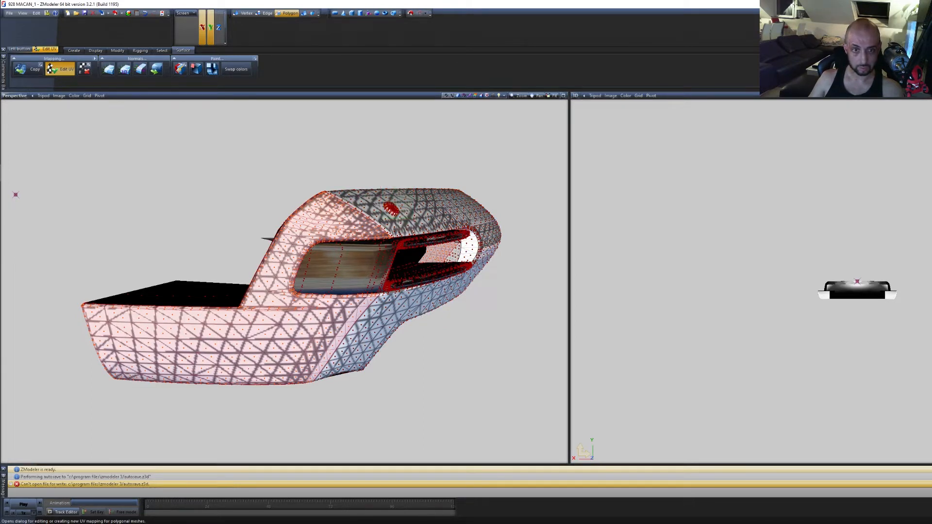
middle_click_drag(473, 375, 439, 360)
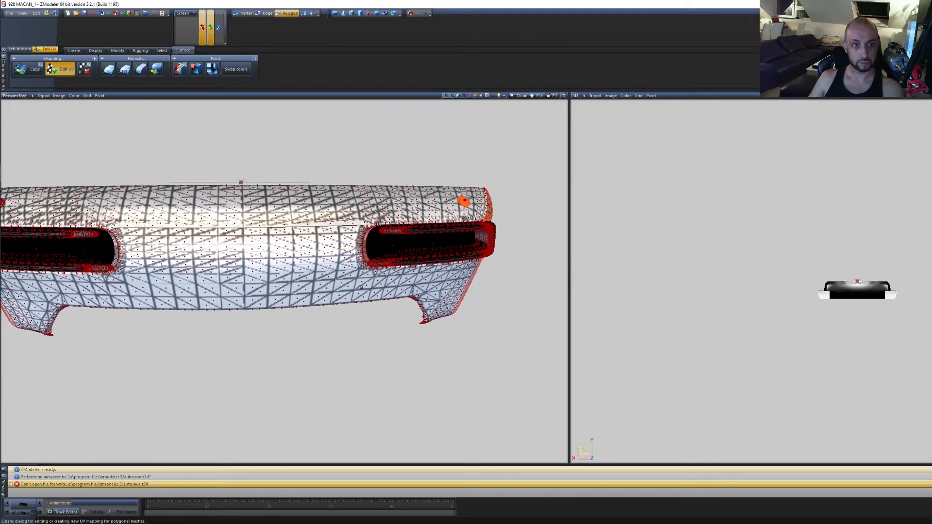
left_click_drag(320, 422, 591, 78)
scroll(380, 254, "down", 3)
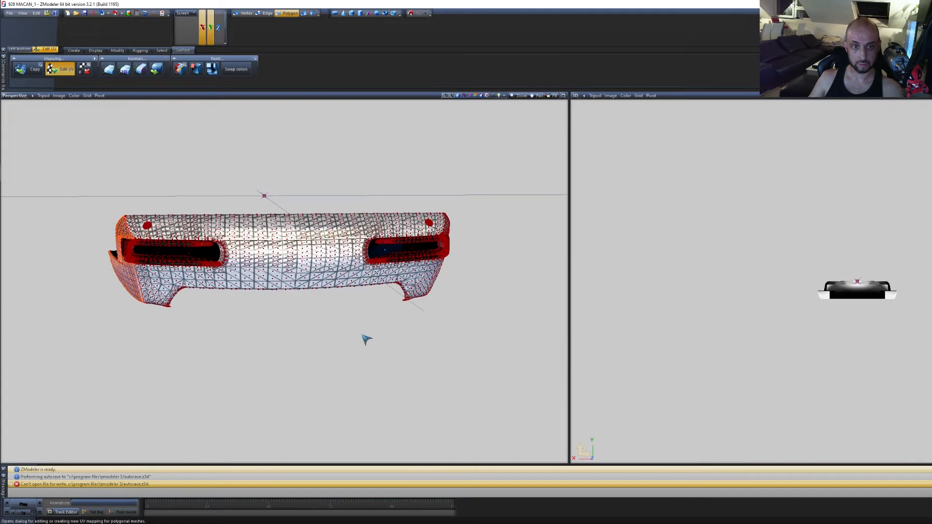
middle_click_drag(366, 339, 363, 394)
scroll(271, 291, "up", 7)
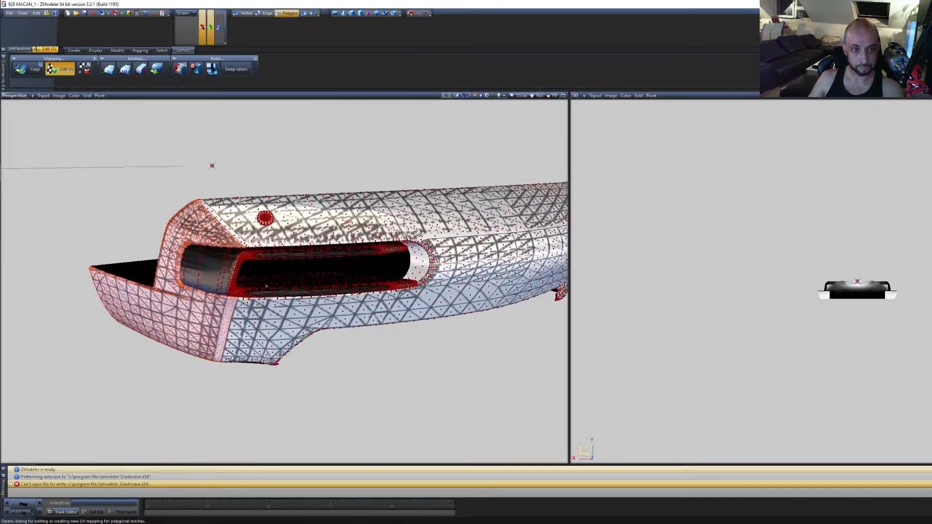
scroll(270, 291, "down", 1)
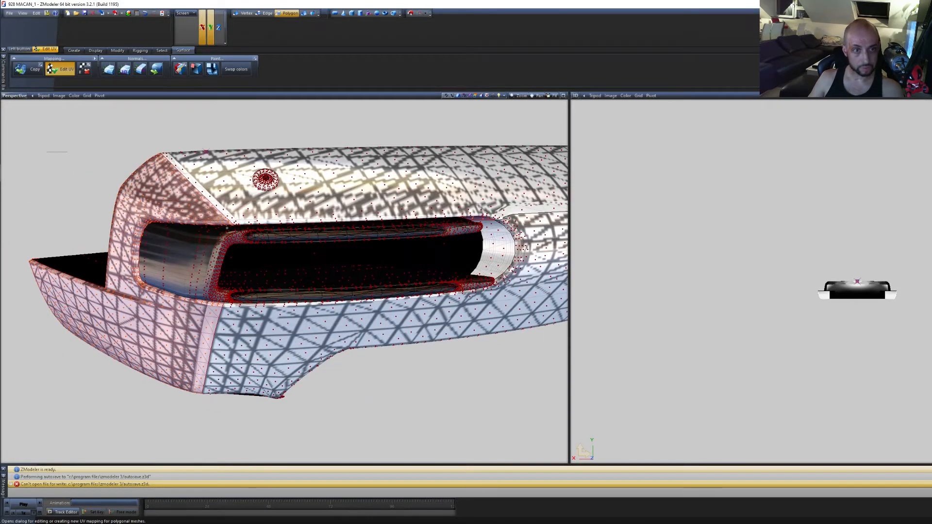
middle_click_drag(454, 411, 412, 371)
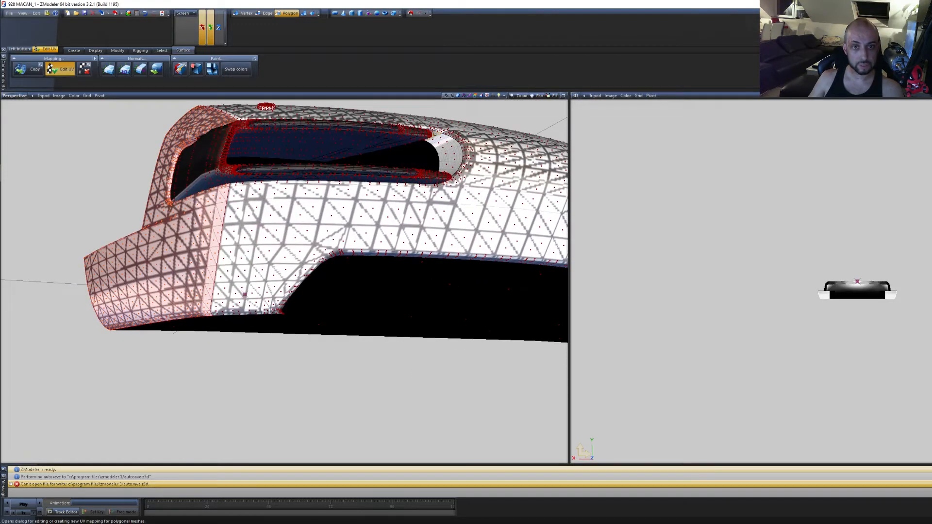
Isolate the rear bumper and deselect the polygons of its near corner and side
scroll(440, 336, "down", 2)
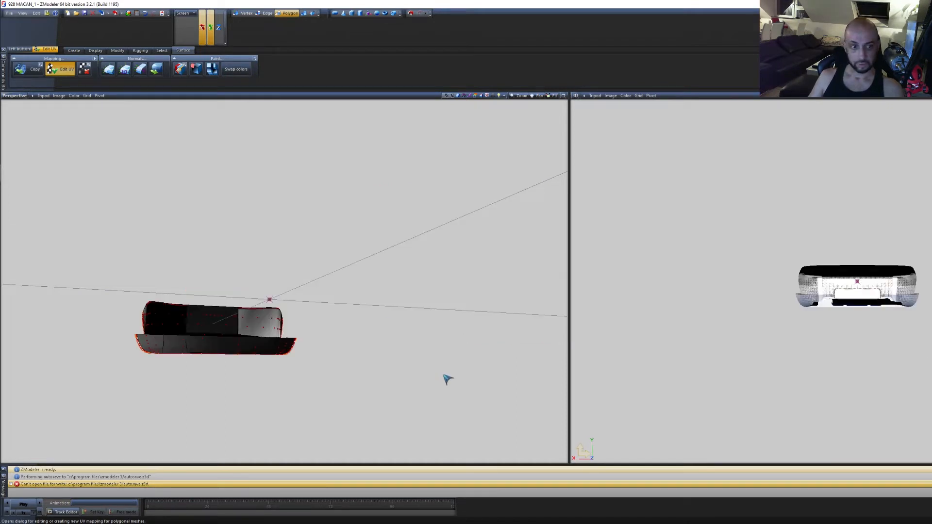
middle_click_drag(444, 375, 392, 308)
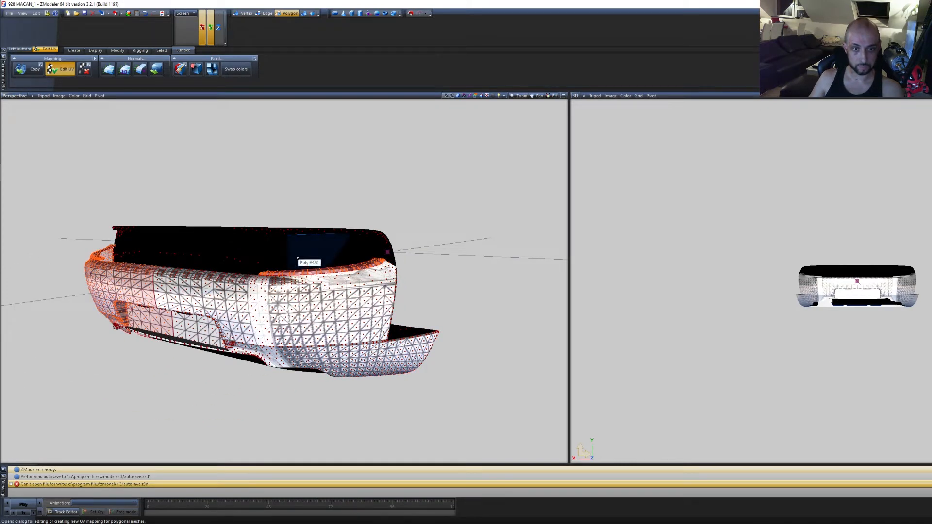
middle_click_drag(390, 389, 428, 384)
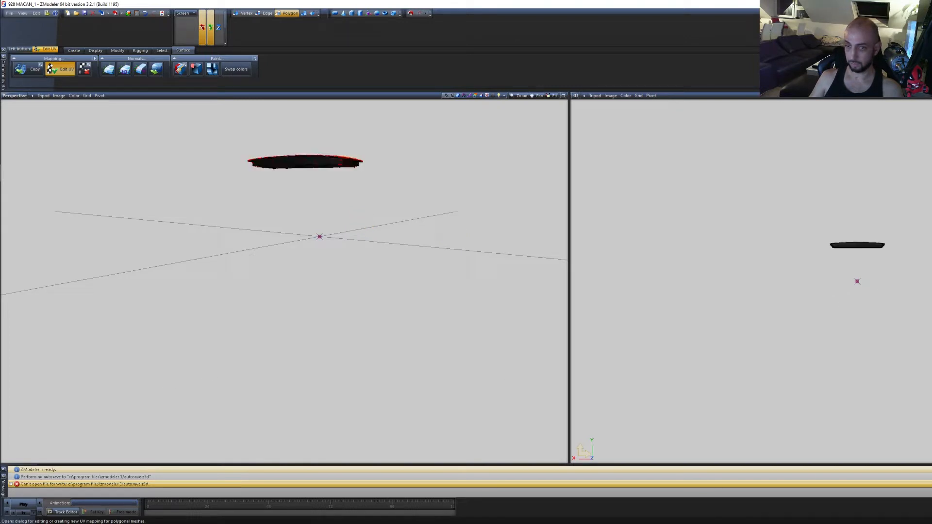
Deselect the polygons of the isolated sunroof panel and display all the body parts together again
middle_click_drag(288, 269, 307, 291)
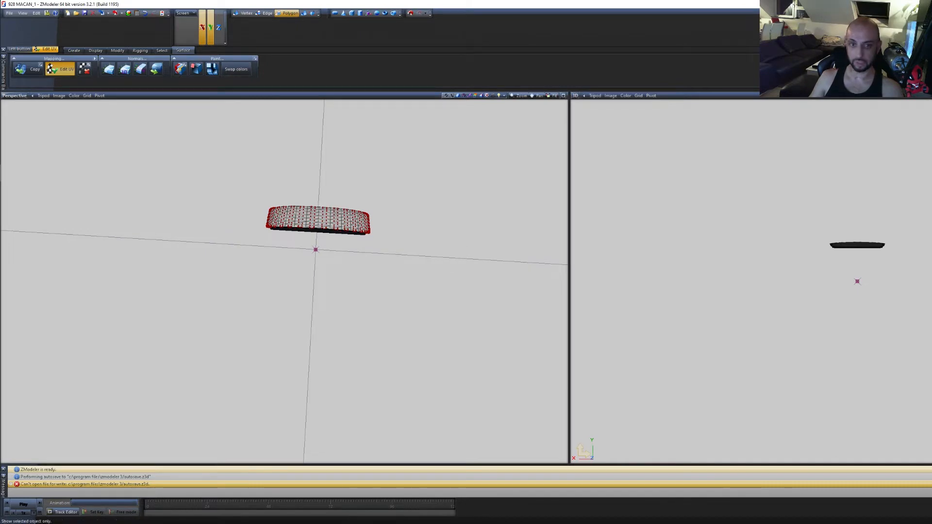
mouse_move(462, 338)
middle_mouse_down()
mouse_move(437, 333)
mouse_move(441, 325)
mouse_move(412, 333)
mouse_move(444, 334)
middle_mouse_up()
scroll(325, 359, "up", 3)
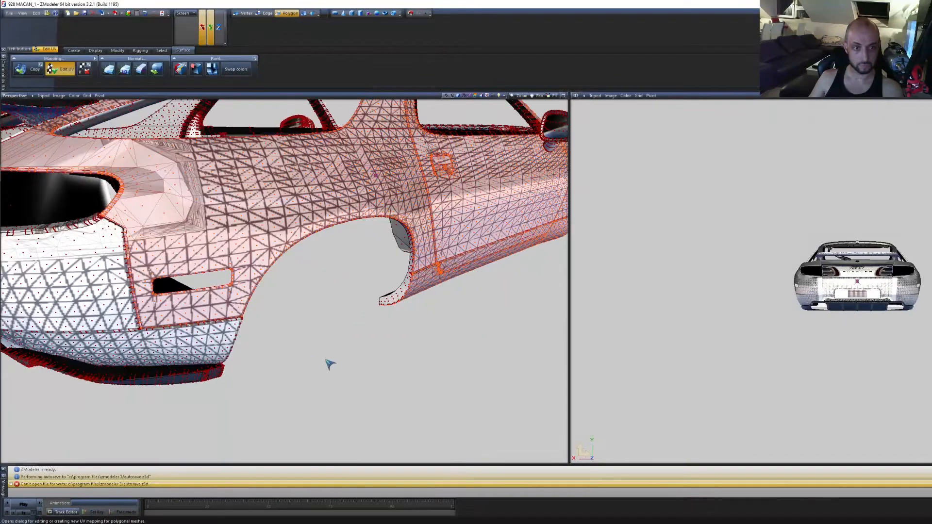
middle_click_drag(325, 360, 404, 358)
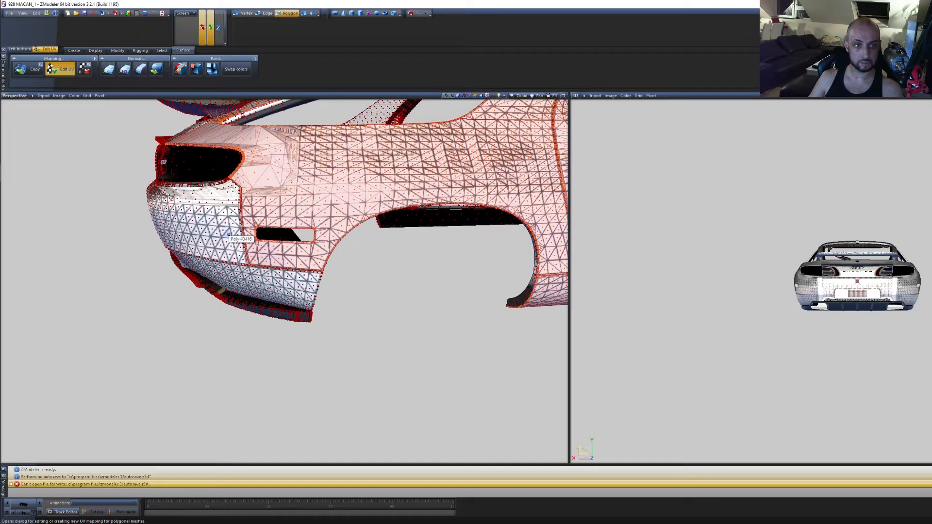
middle_click_drag(324, 345, 359, 356)
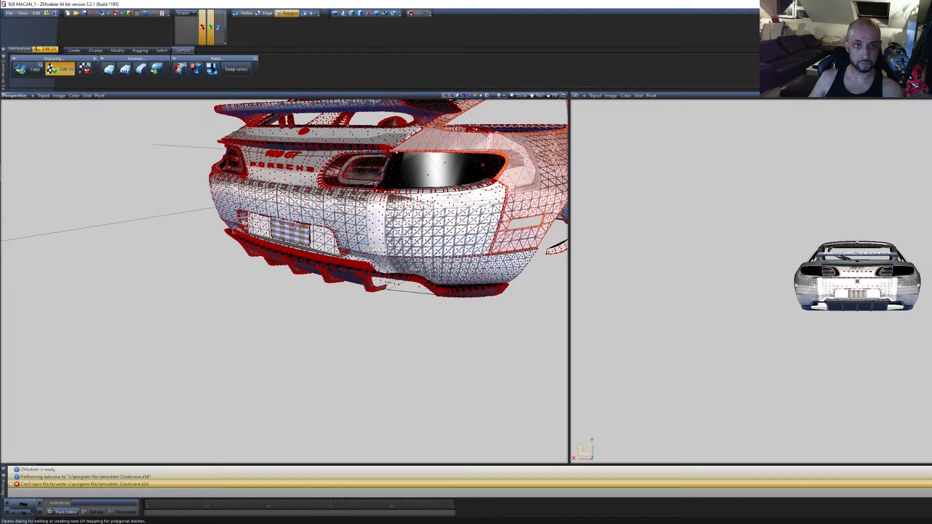
At object level, clear the selection, select only the rear bumper with its diffuser, and return to polygon level
left_click(305, 14)
left_click_drag(434, 332, 341, 302)
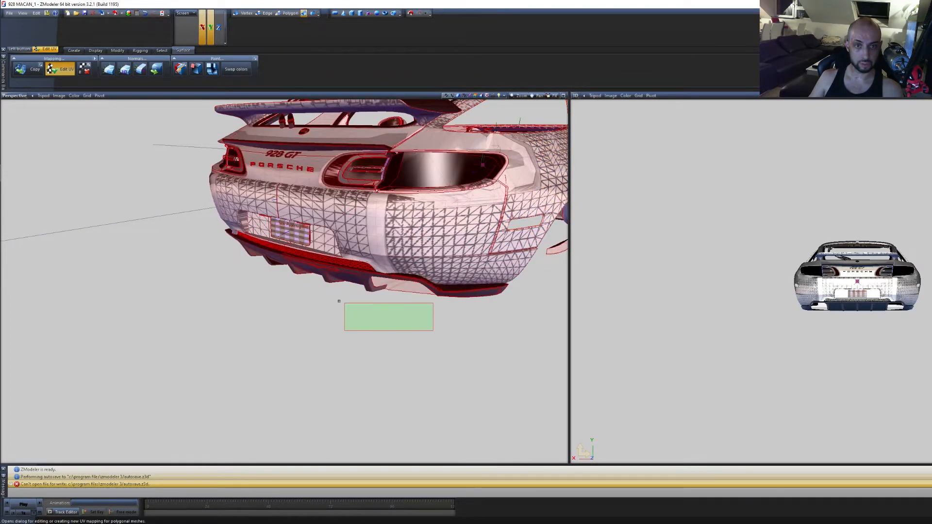
key("3")
mouse_move(386, 324)
middle_mouse_down()
mouse_move(396, 324)
mouse_move(387, 328)
middle_mouse_up()
right_click_drag(509, 307, 490, 296)
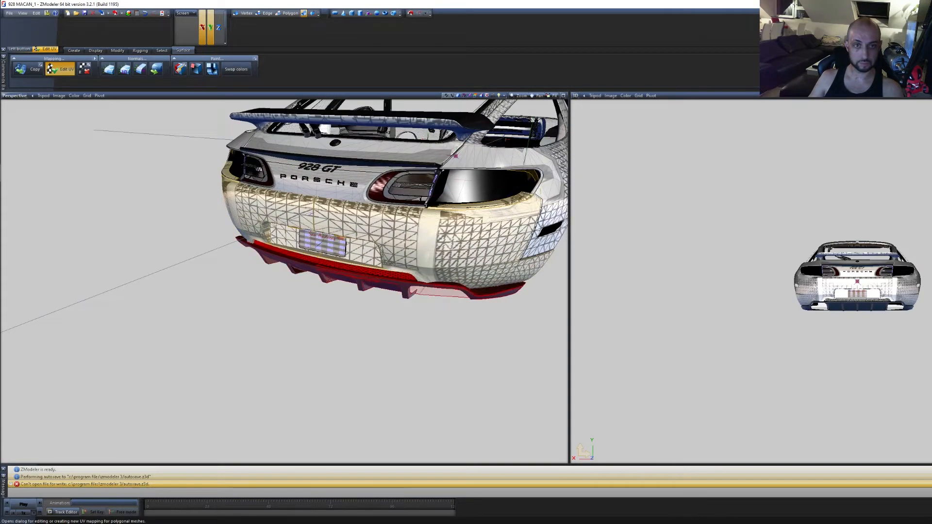
left_click(291, 13)
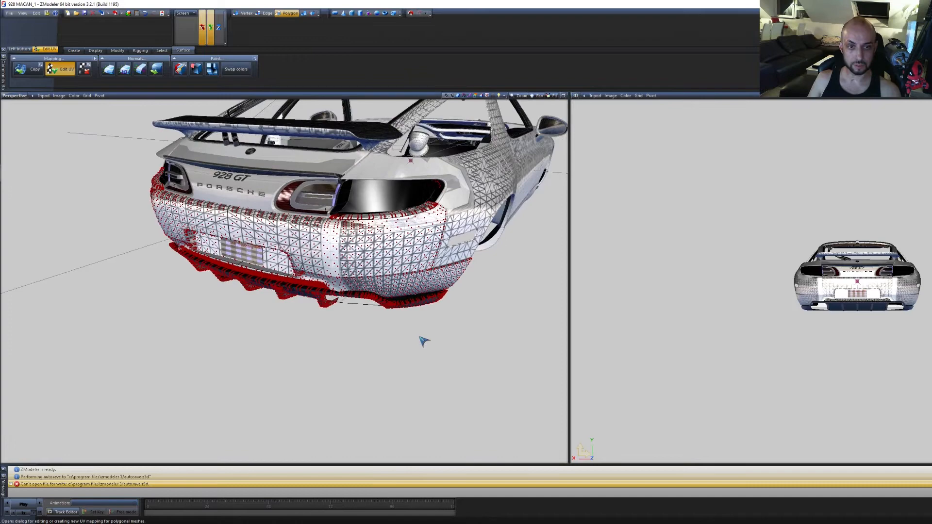
Select all painted polygons of the rear bumper, leaving out the diffuser
mouse_move(419, 336)
middle_mouse_down()
mouse_move(395, 336)
mouse_move(413, 340)
middle_mouse_up()
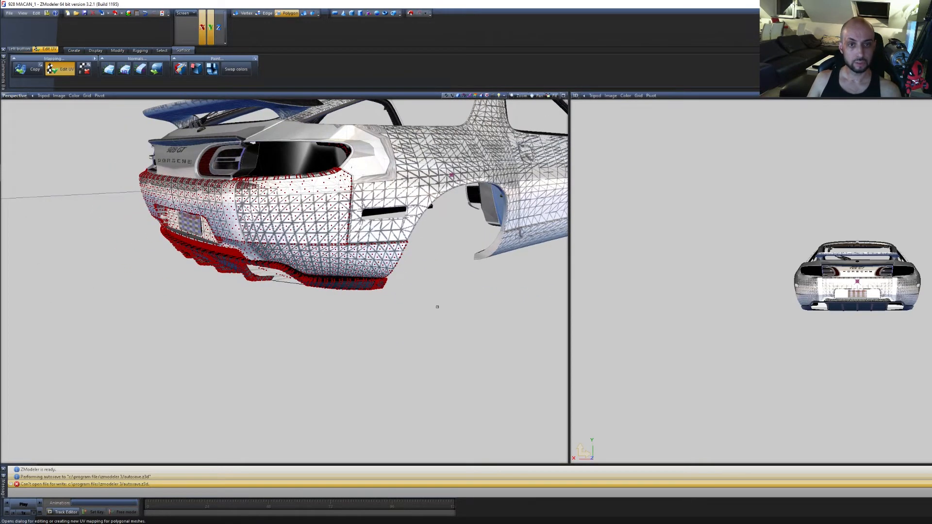
middle_click_drag(435, 308, 452, 314)
scroll(375, 248, "up", 6)
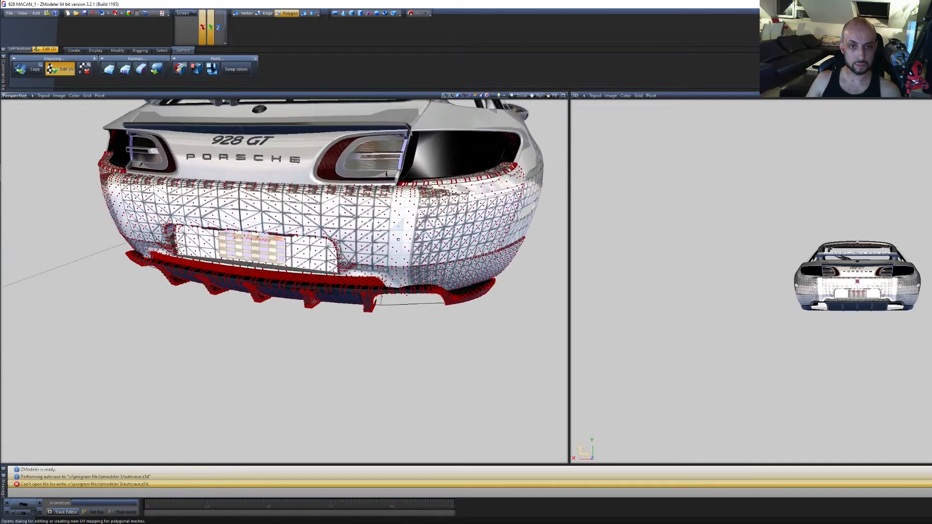
left_click(391, 240)
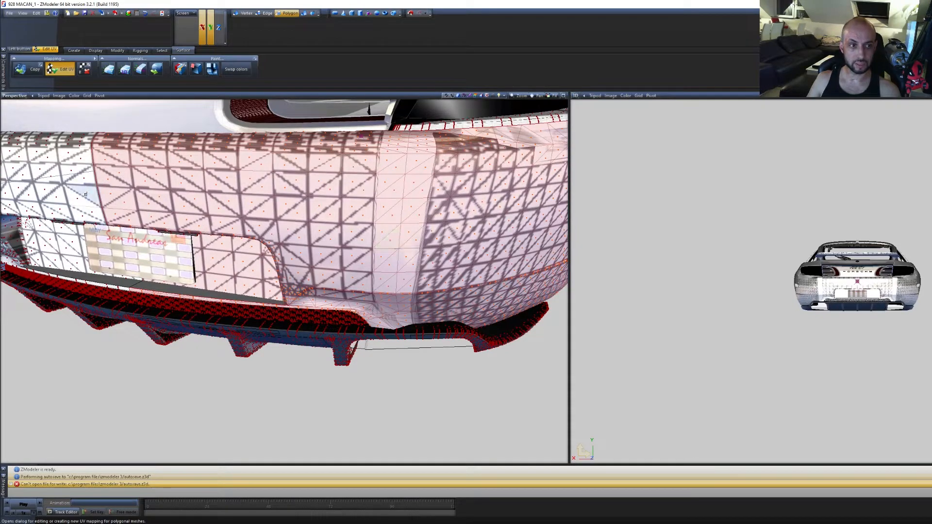
scroll(107, 197, "down", 4)
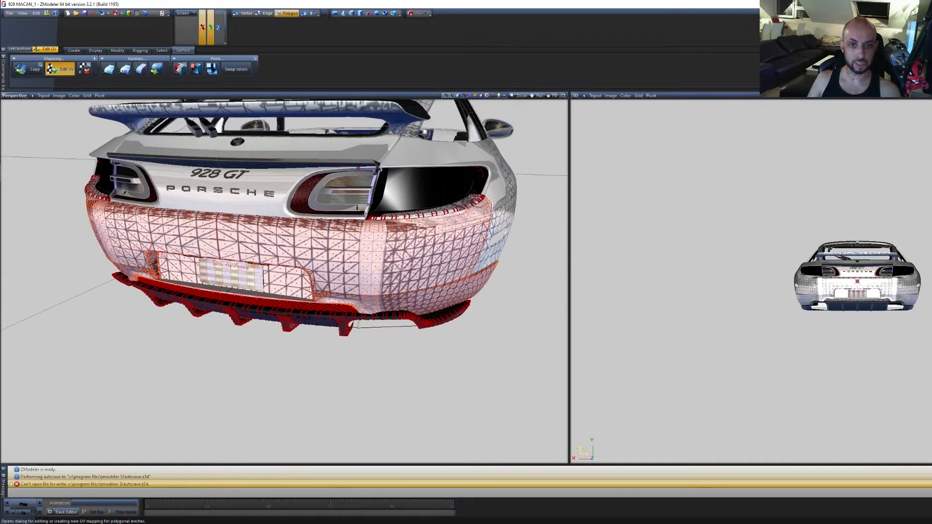
middle_click_drag(451, 342, 450, 342)
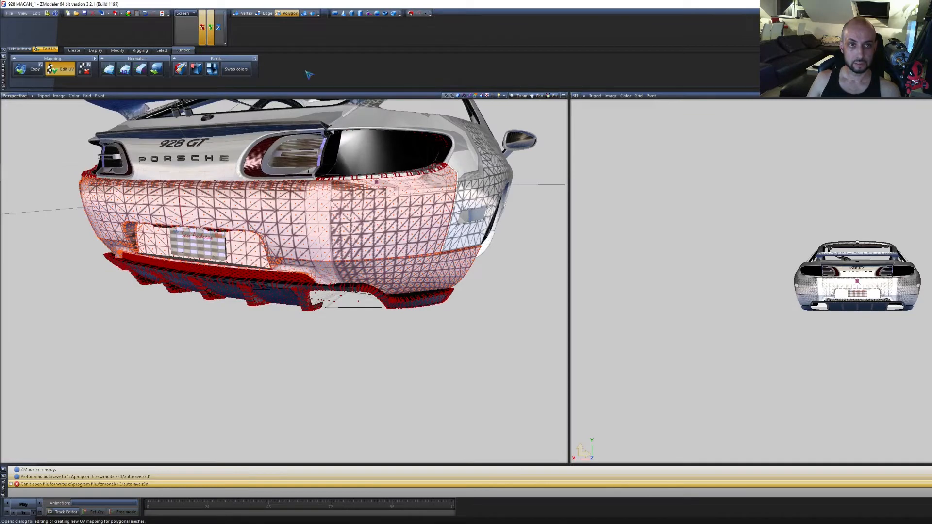
middle_click_drag(315, 335, 320, 340)
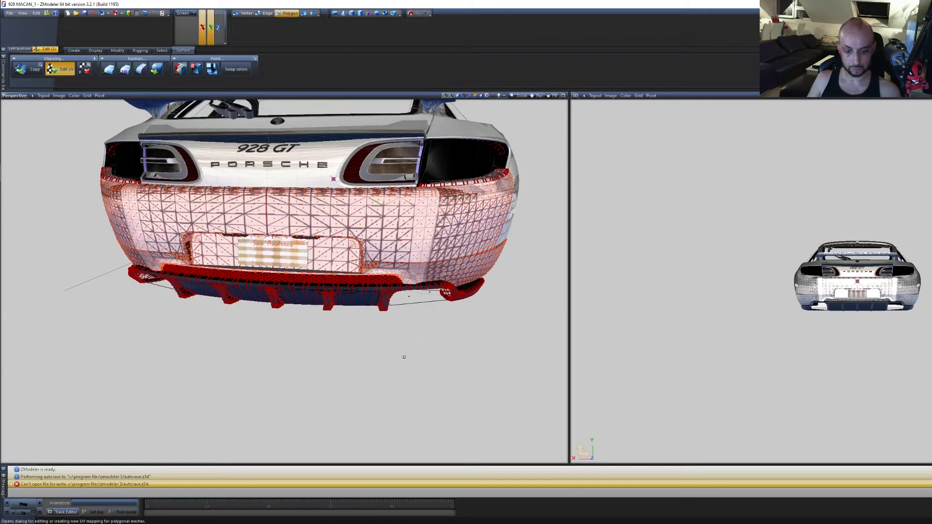
scroll(404, 357, "up", 3)
middle_click_drag(430, 358, 426, 358, "alt")
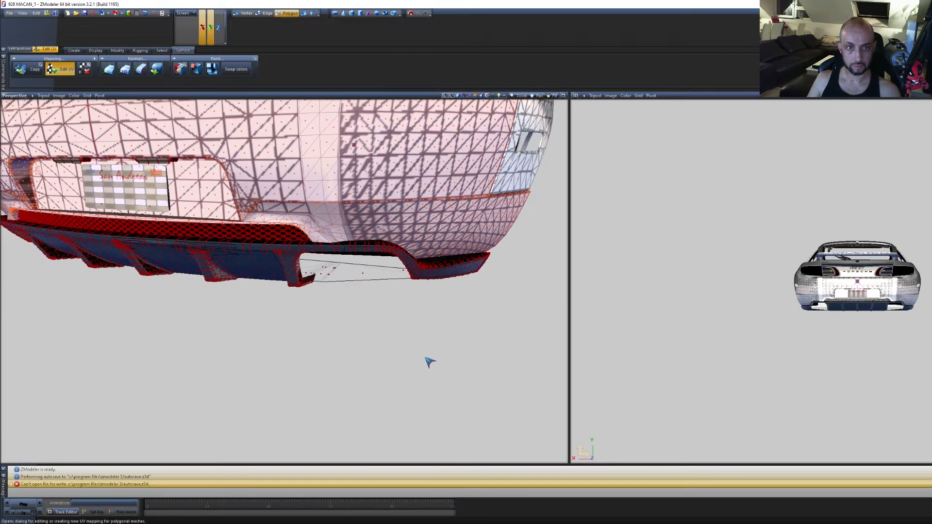
scroll(363, 322, "down", 3)
middle_click_drag(360, 319, 383, 350)
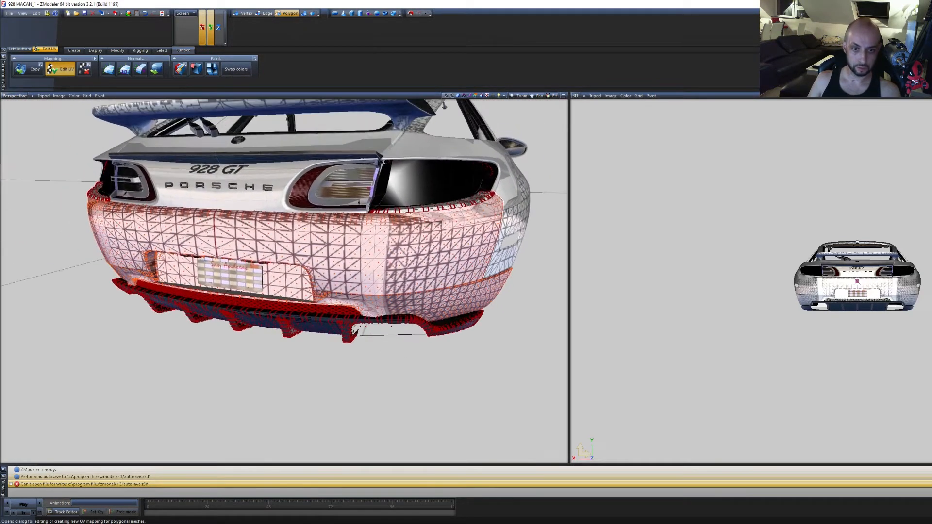
Deselect the rear bumper's centre section, including the smooth strips beside the corners, then bring up the modify commands
left_click_drag(332, 372, 387, 206)
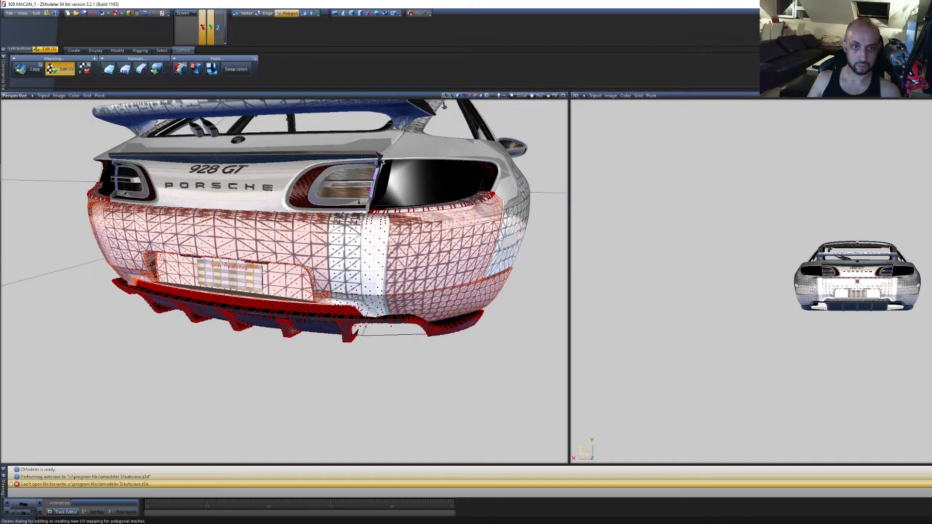
mouse_move(395, 366)
middle_mouse_down()
mouse_move(397, 376)
mouse_move(393, 369)
mouse_move(407, 373)
mouse_move(395, 367)
middle_mouse_up()
left_click_drag(357, 320, 188, 173)
middle_click_drag(248, 359, 368, 377)
left_click_drag(376, 381, 271, 216)
left_click_drag(304, 355, 266, 301)
left_click_drag(304, 360, 269, 295)
scroll(351, 348, "down", 2)
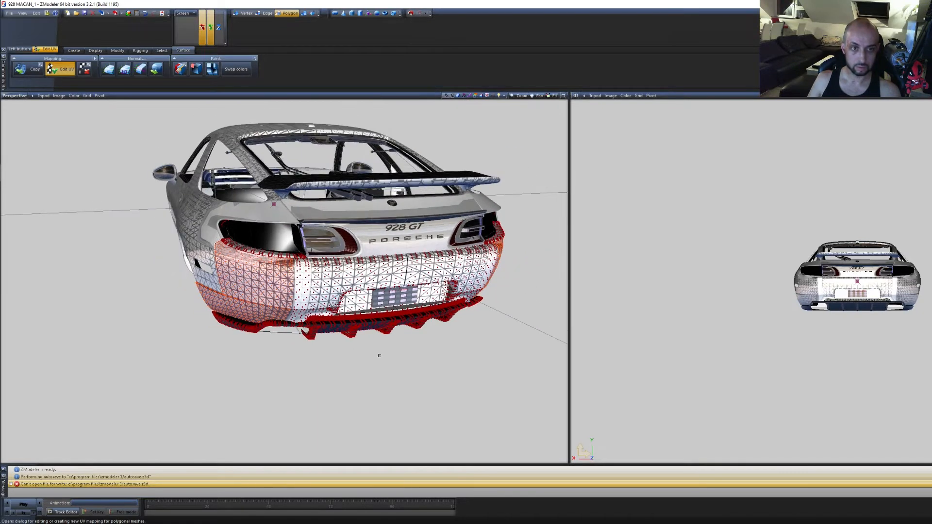
left_click(117, 51)
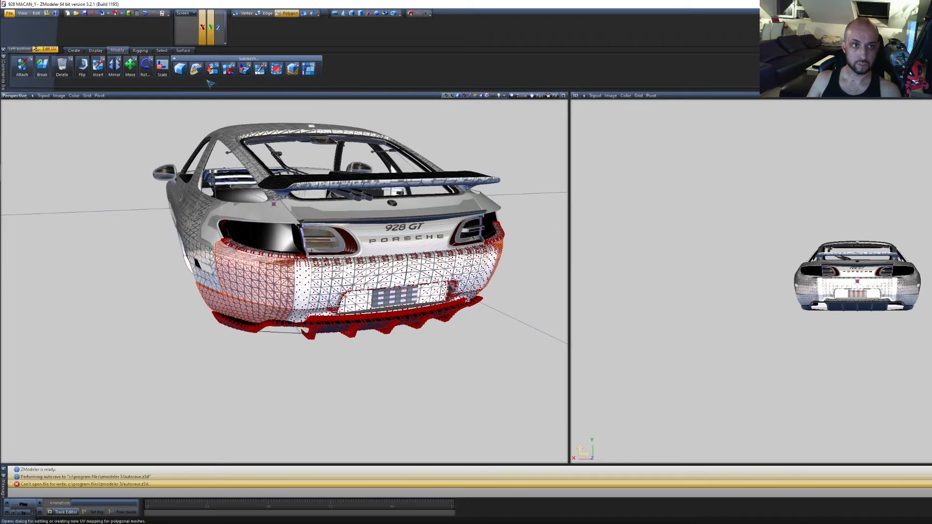
Detach the selected corner polygons of the rear bumper and return to object level
left_click(226, 72)
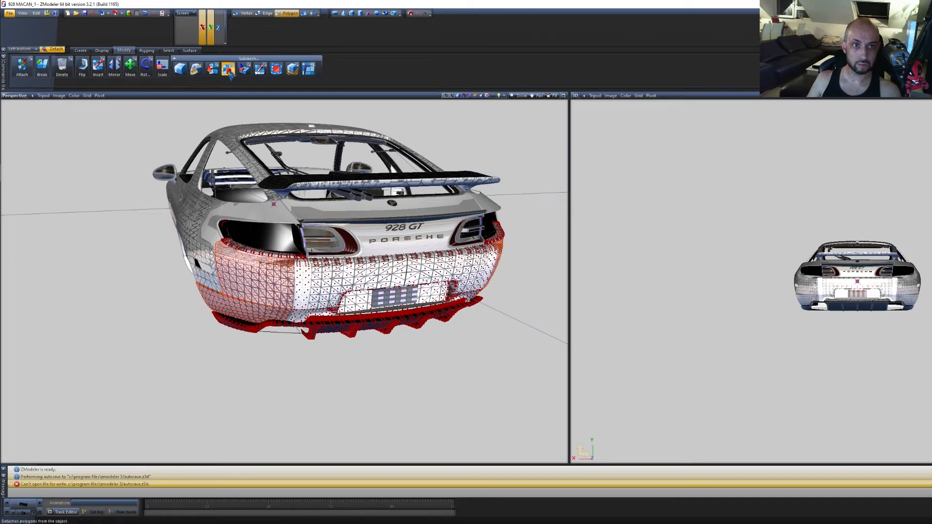
middle_click_drag(387, 387, 370, 389)
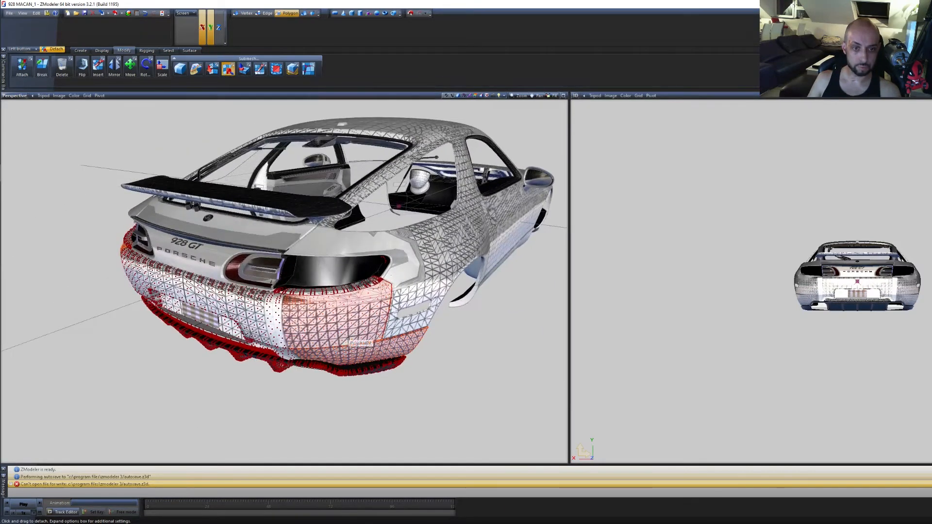
key("4")
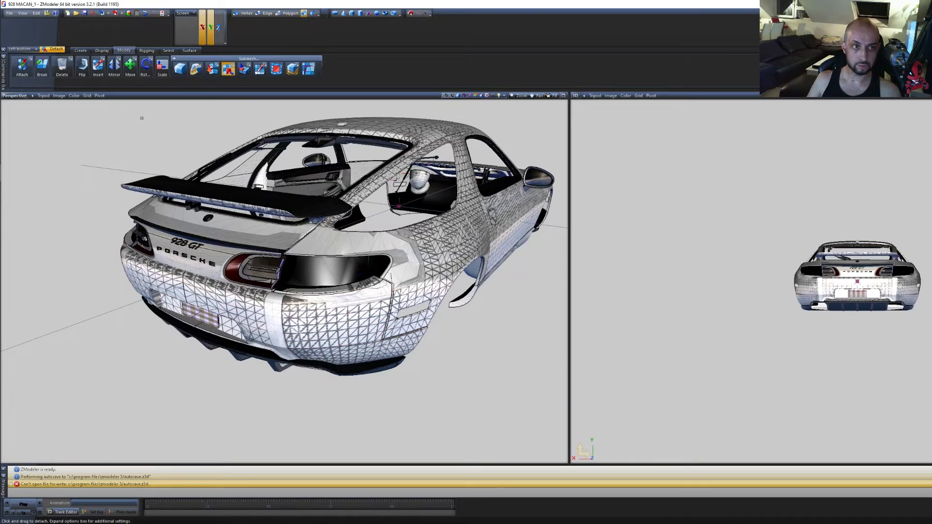
Attach the detached corner pieces back onto the rear bumper, leaving the diffuser separate
left_click(21, 66)
middle_click_drag(52, 208, 56, 207)
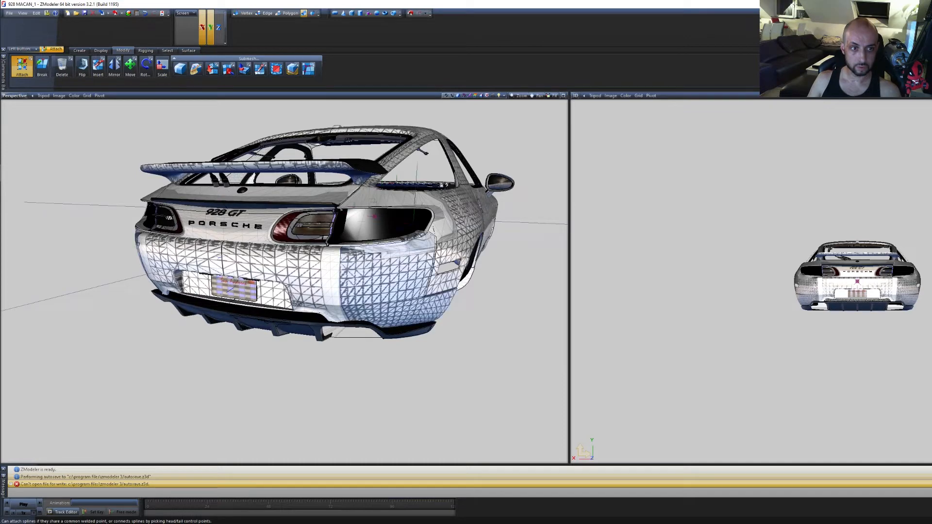
middle_click_drag(121, 267, 111, 272)
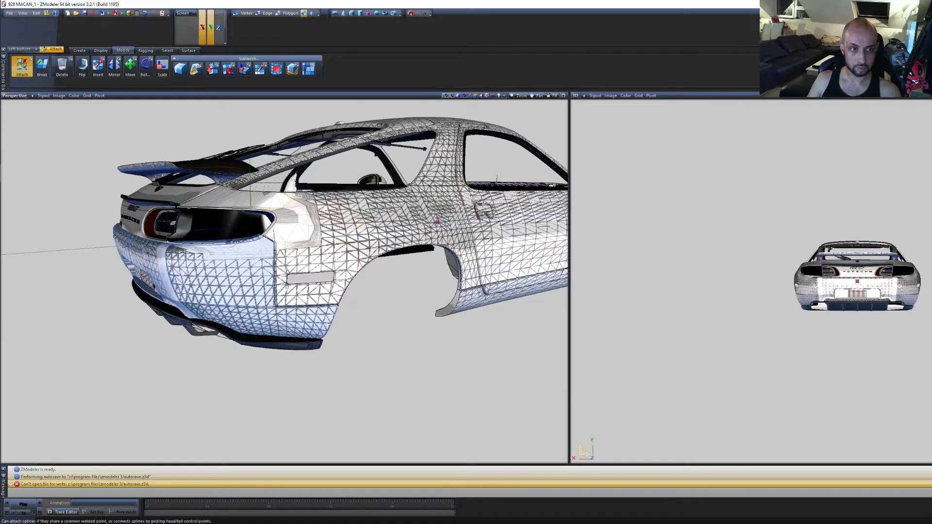
middle_click_drag(258, 387, 271, 389)
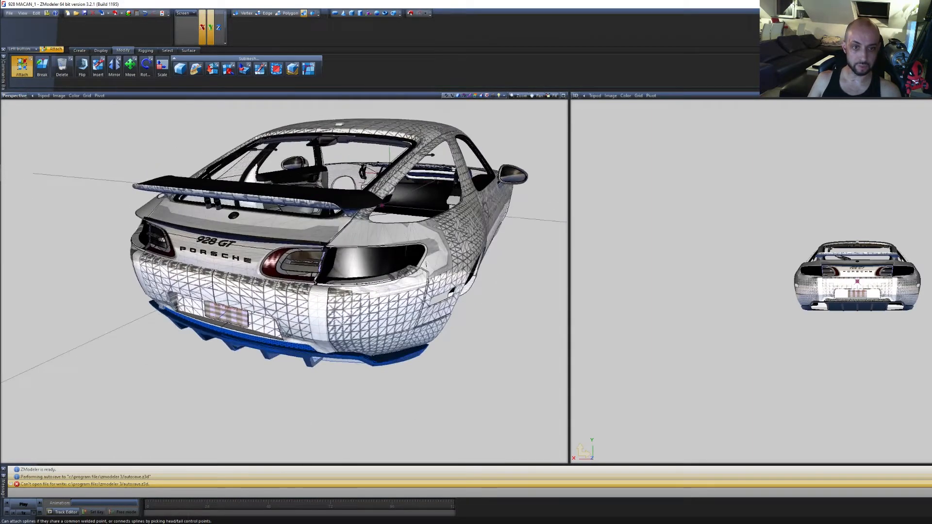
left_click(329, 323)
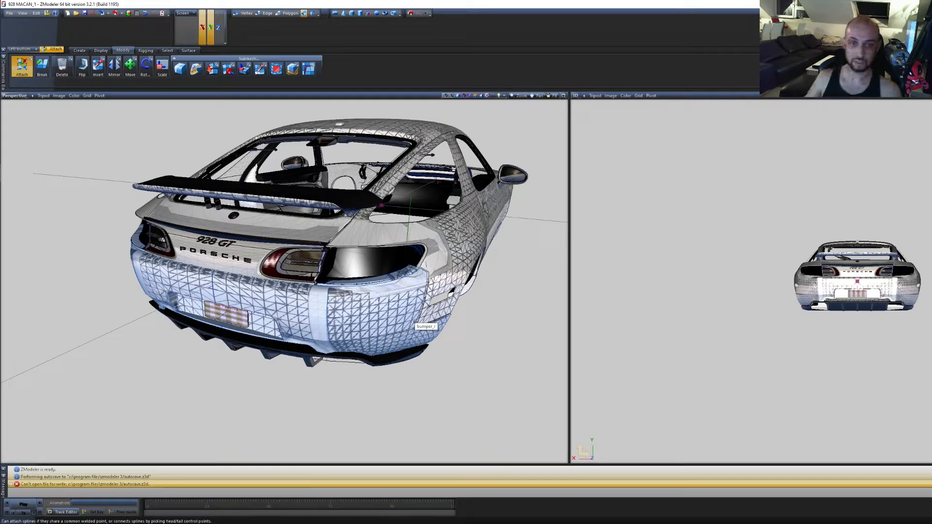
left_click(415, 322)
Select all body parts at object level and switch to polygon level, showing the selected side polygons
scroll(416, 322, "down", 2)
left_click_drag(523, 348, 178, 108)
left_click(290, 13)
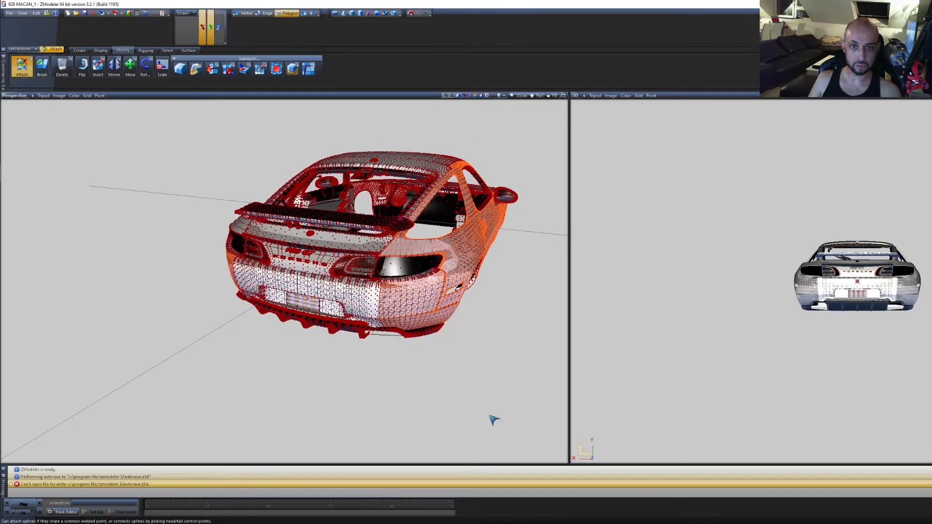
mouse_move(494, 421)
middle_mouse_down()
mouse_move(480, 418)
mouse_move(503, 421)
middle_mouse_up()
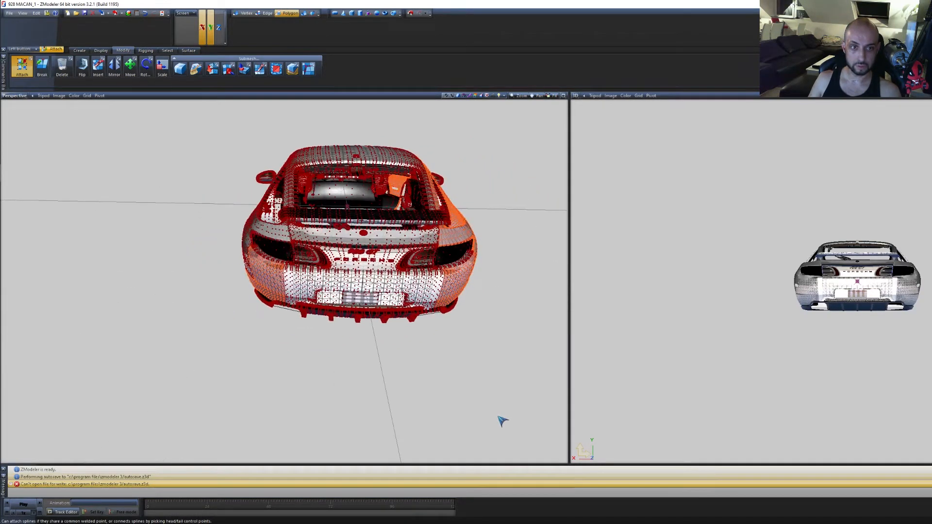
left_click_drag(357, 360, 127, 99)
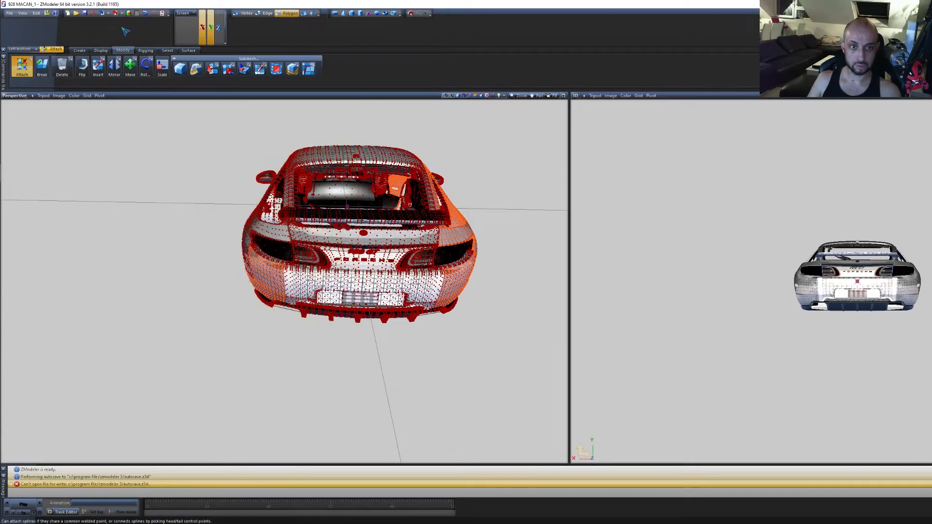
middle_click_drag(434, 350, 333, 350)
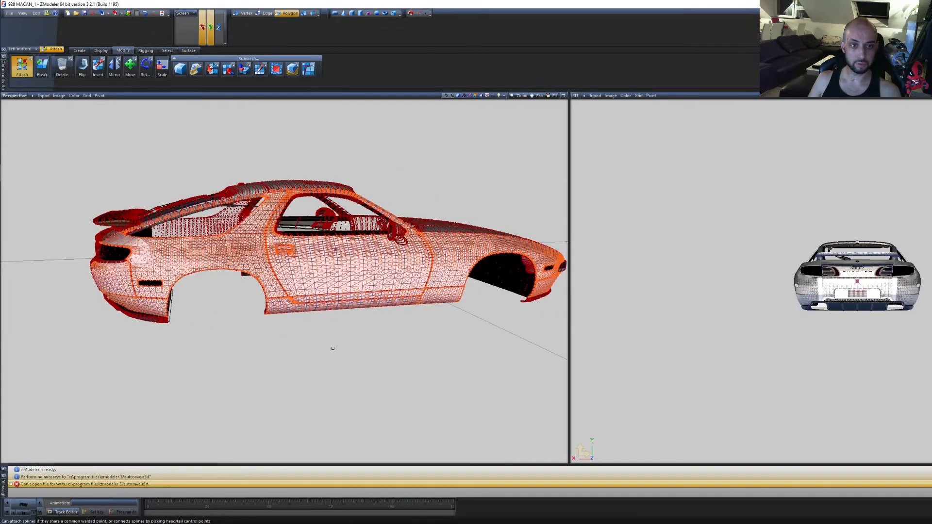
Change the perspective viewport to the Right view so the car's side faces the screen squarely
left_click(19, 96)
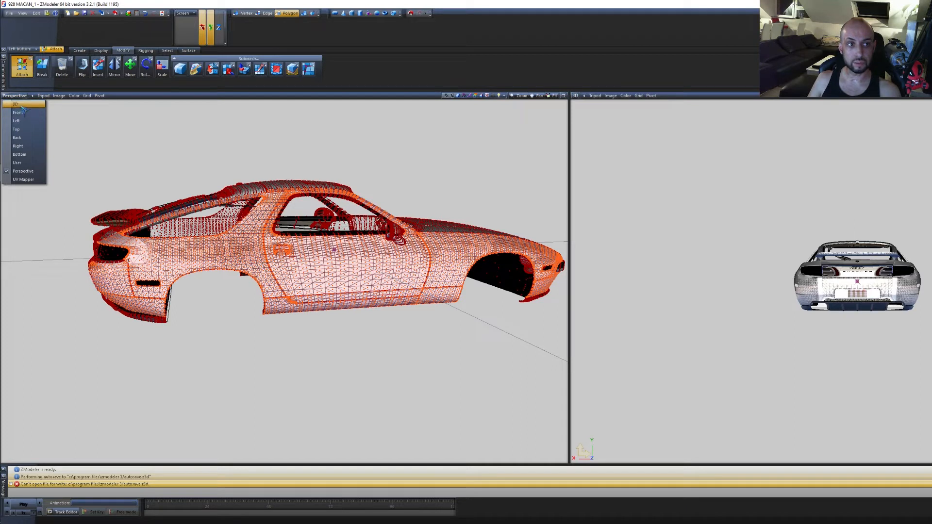
left_click(19, 146)
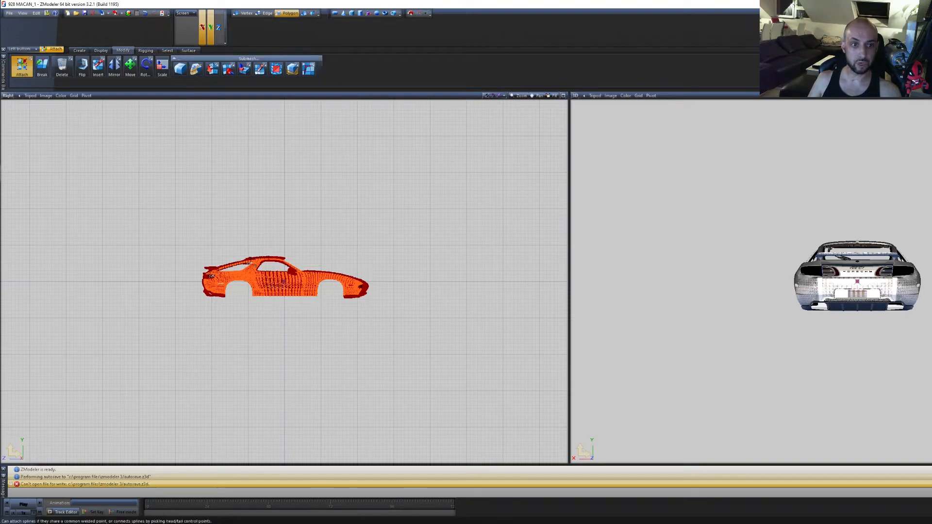
scroll(274, 263, "up", 4)
scroll(275, 263, "down", 3)
scroll(276, 263, "up", 2)
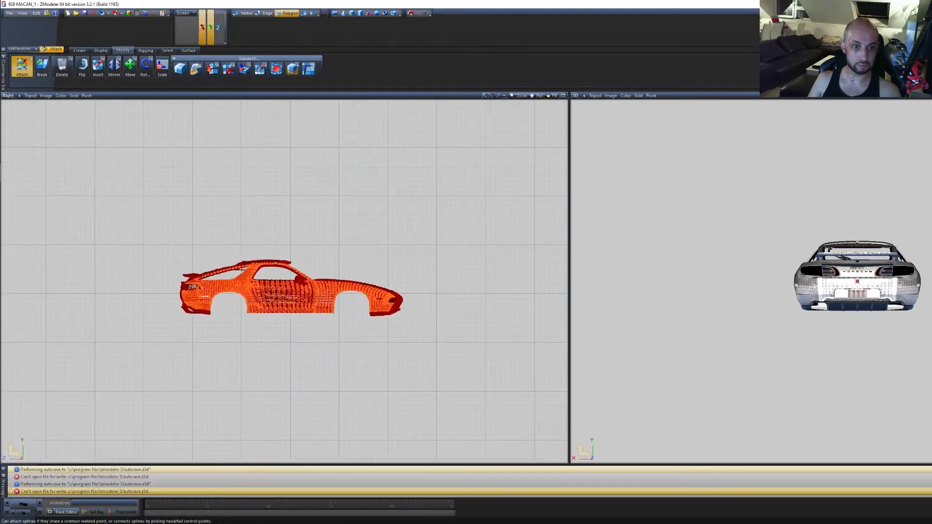
scroll(275, 263, "down", 1)
scroll(276, 263, "up", 1)
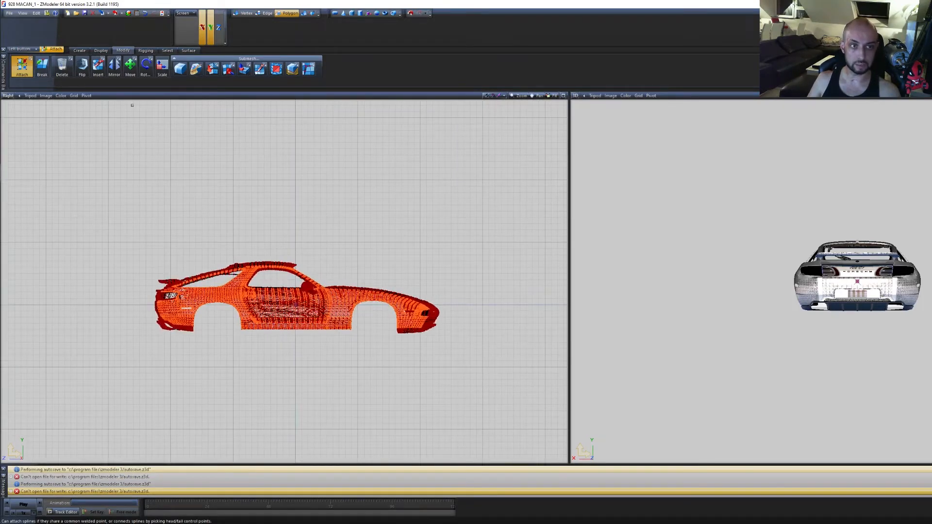
left_click(8, 96)
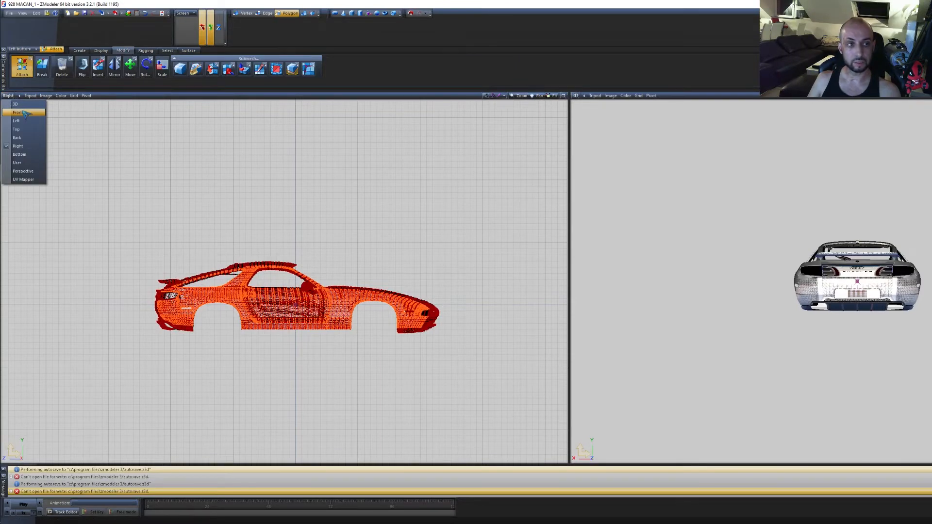
left_click(18, 112)
left_click(8, 95)
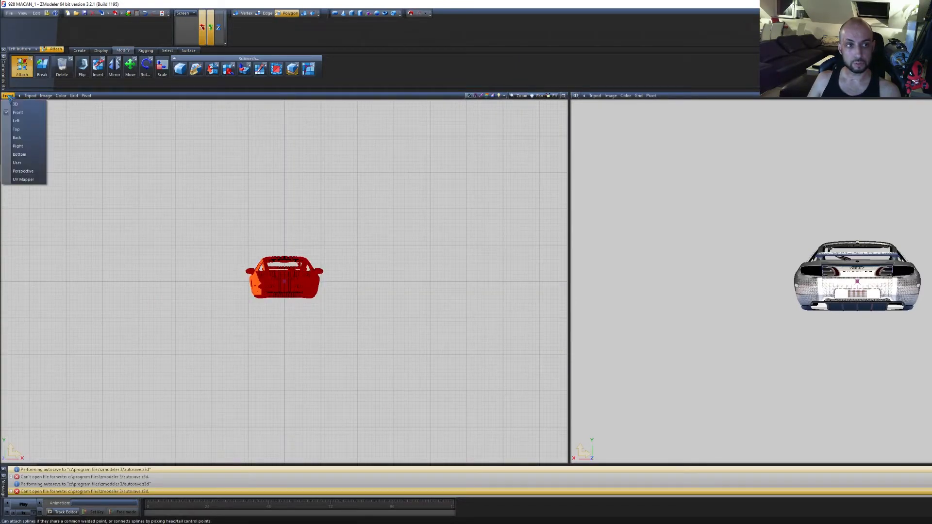
left_click(25, 146)
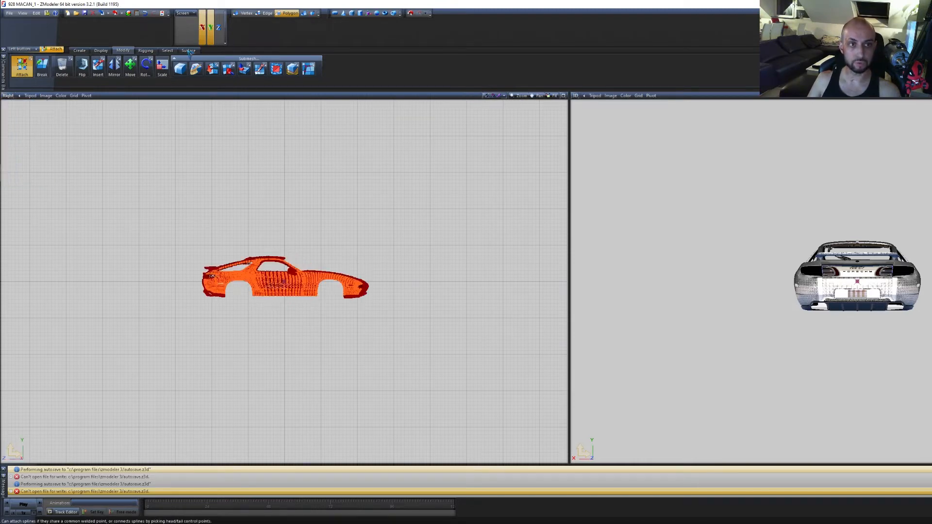
Generate a new UV mapping for the selected side polygons with the From viewport XY option
left_click(167, 50)
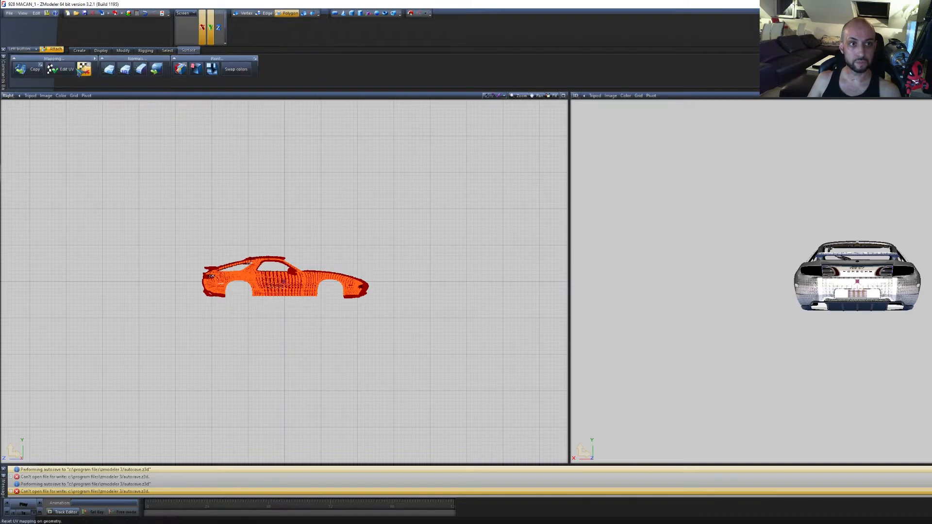
left_click(60, 69)
left_click(220, 174)
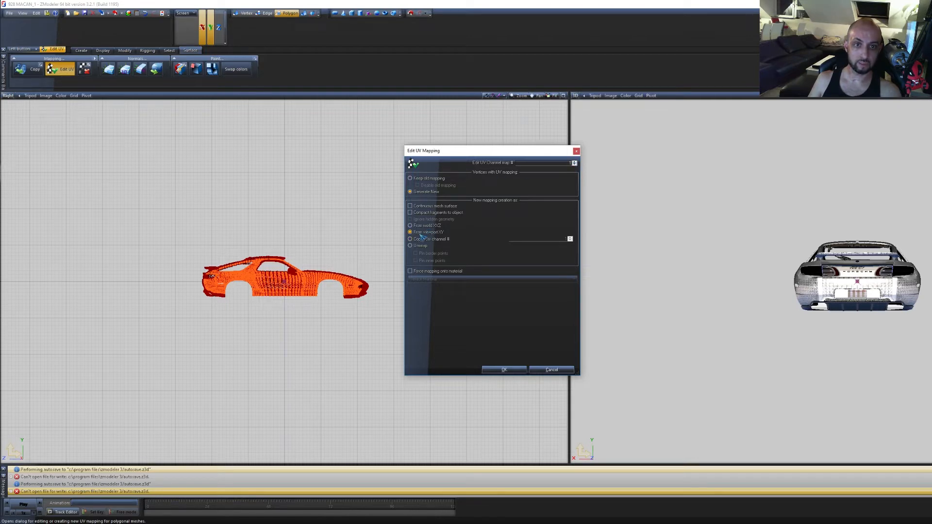
left_click(513, 369)
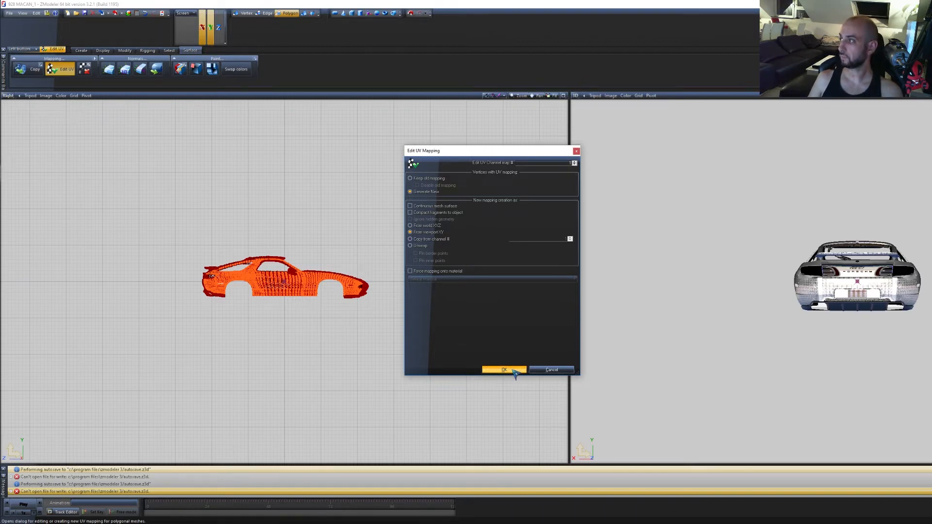
left_click(513, 370)
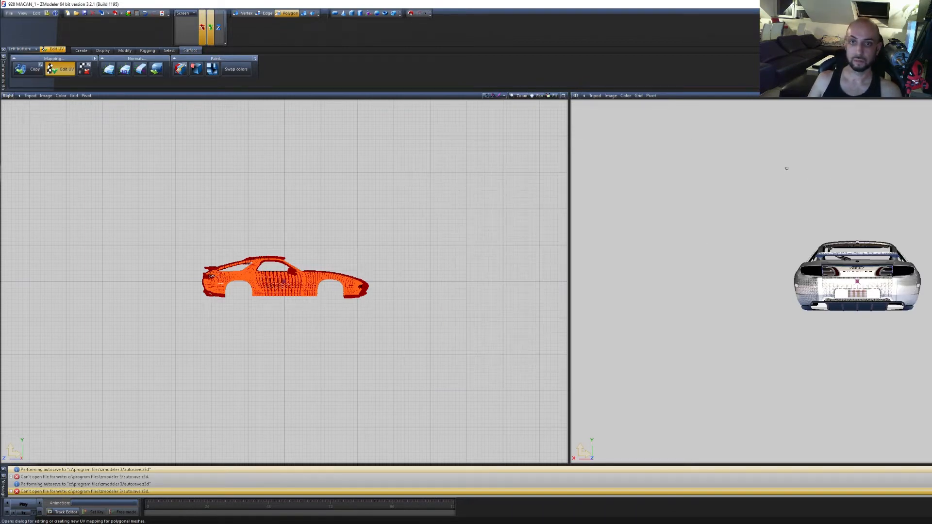
Switch the second viewport to the UV Mapper and show the template material's texture together with the new side mapping
left_click(575, 96)
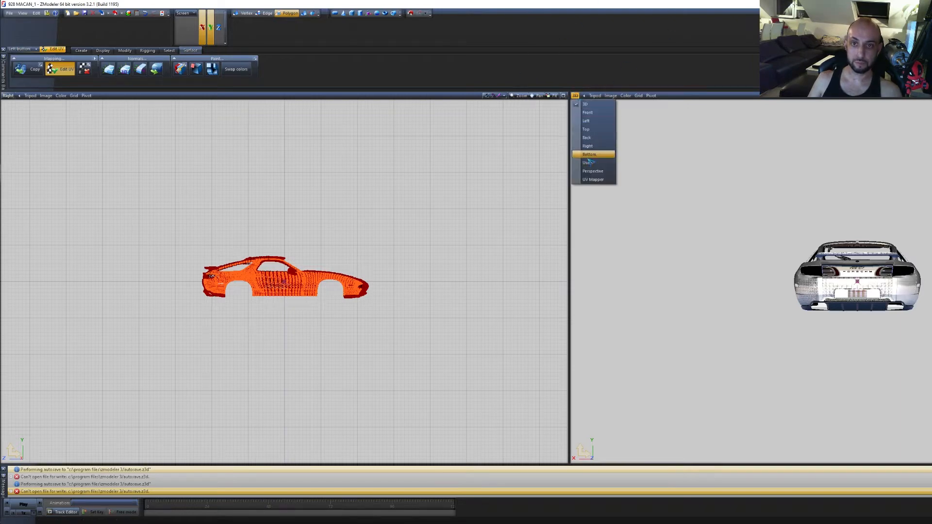
left_click(593, 179)
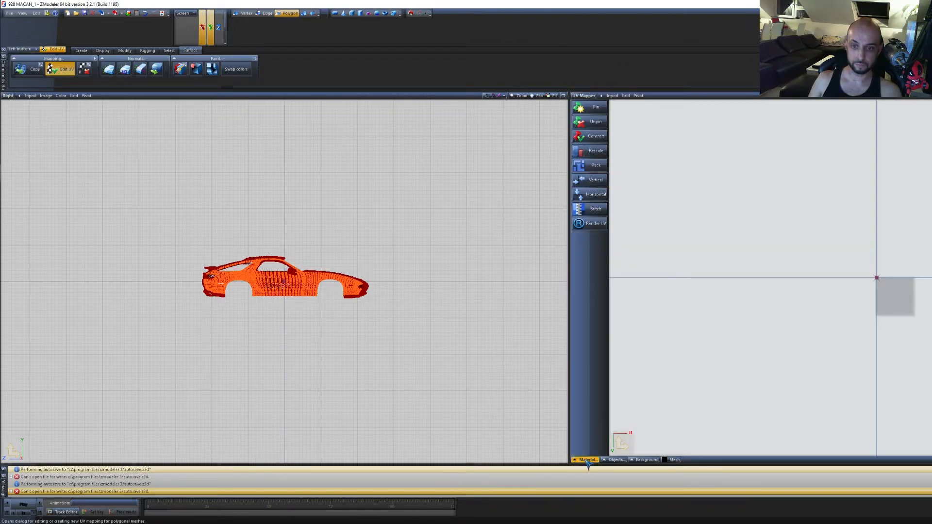
left_click(593, 389)
middle_click_drag(848, 323, 708, 350)
scroll(737, 334, "up", 6)
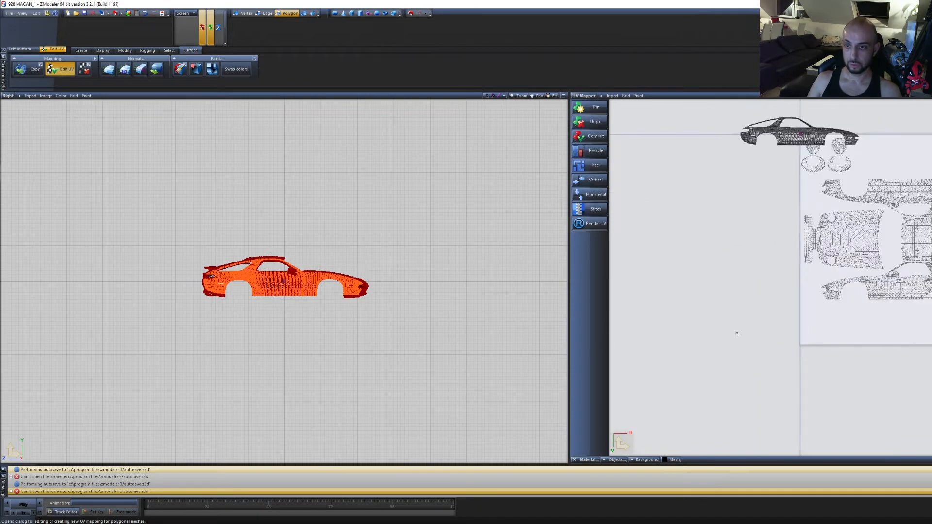
middle_click_drag(850, 307, 807, 360)
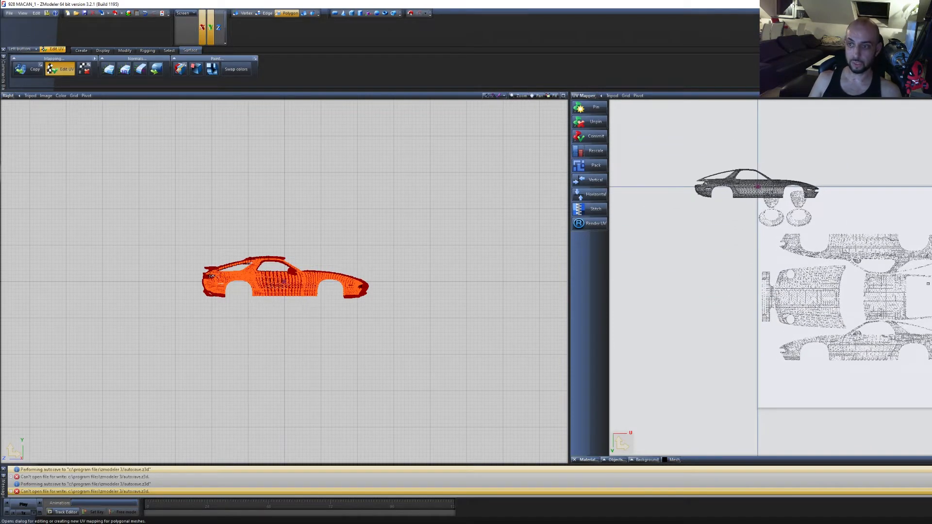
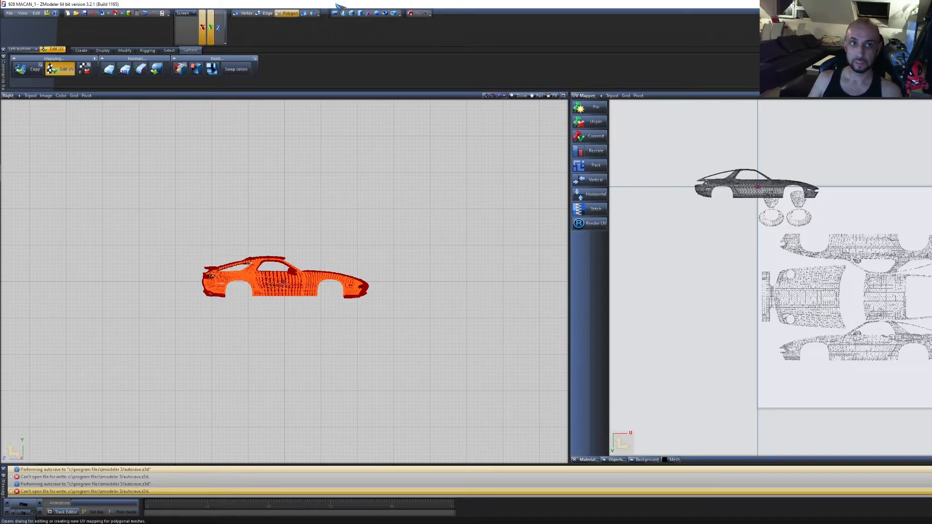
At object level, select the whole side mapping in the UV Mapper and rotate it by 180 degrees
left_click(304, 14)
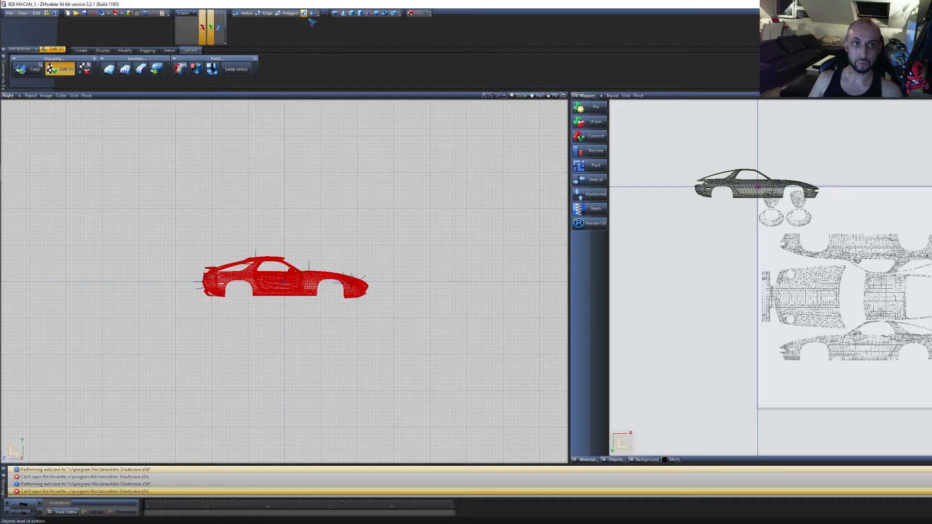
left_click_drag(875, 256, 655, 127)
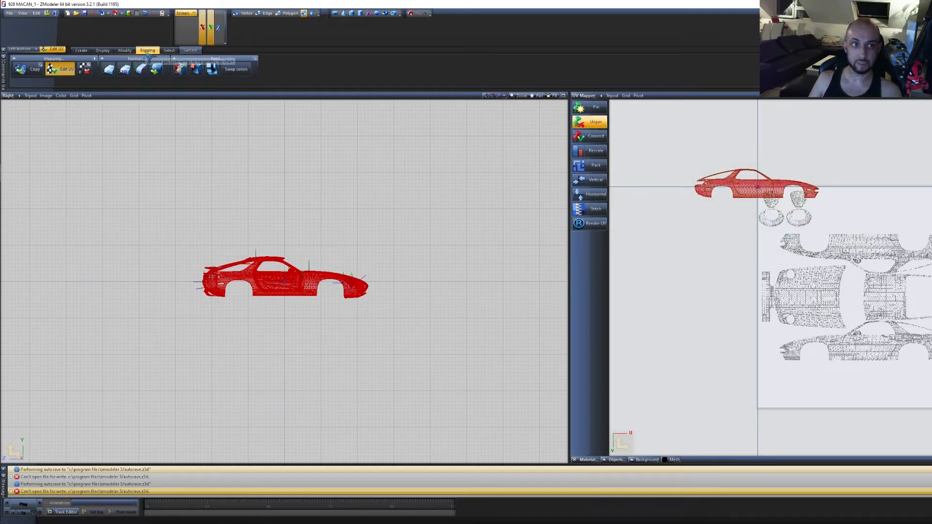
left_click(125, 51)
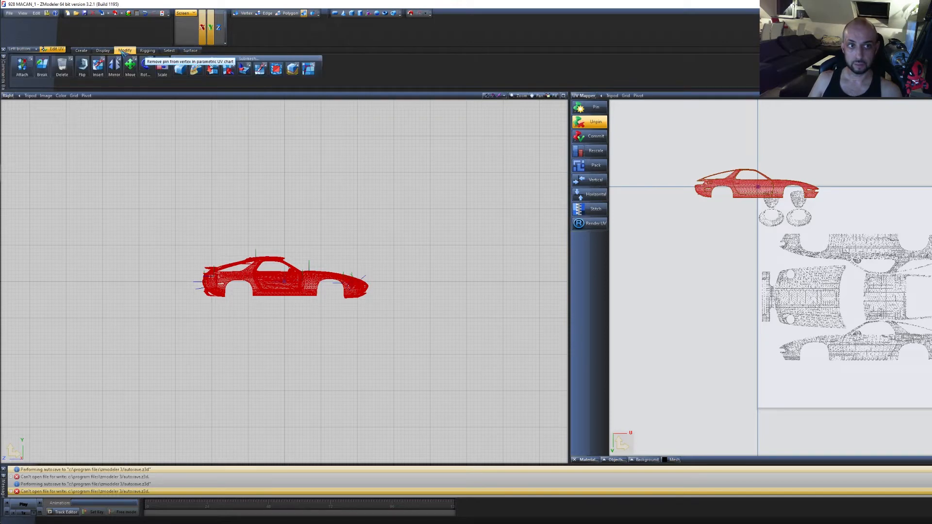
left_click(146, 67)
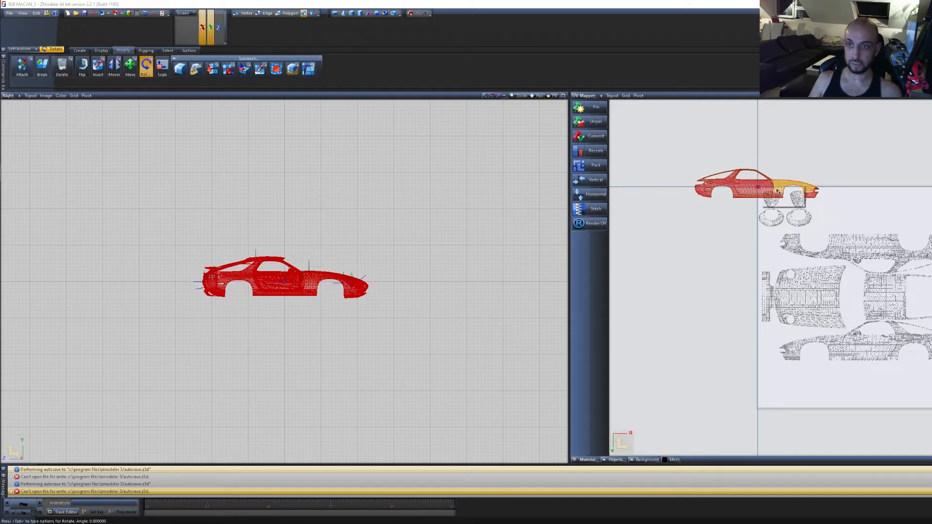
left_click(797, 193)
type("10")
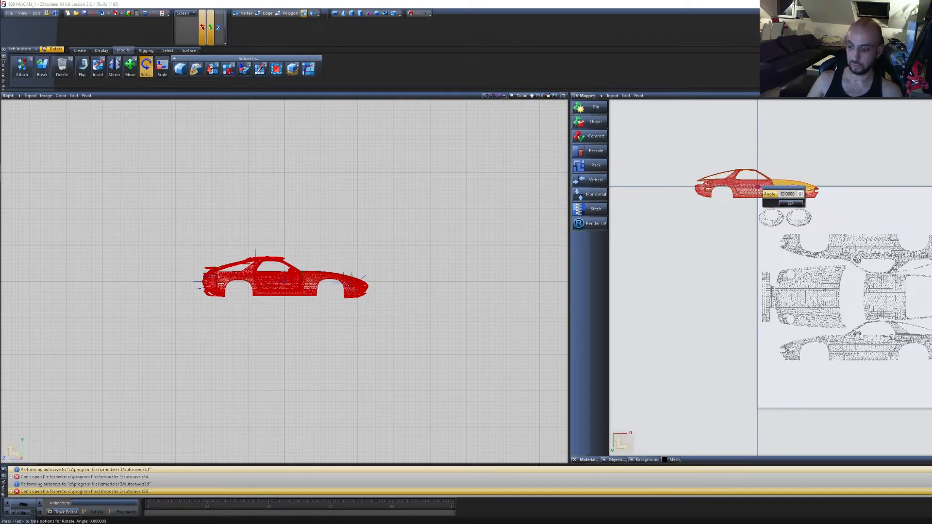
left_click(790, 203)
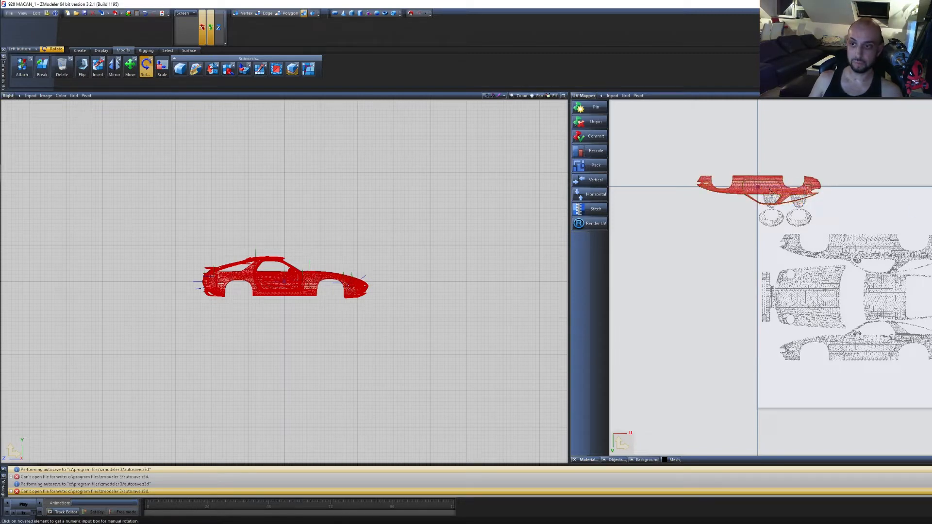
Move the whole side mapping straight up in the UV Mapper, clear of the template texture
left_click(589, 150)
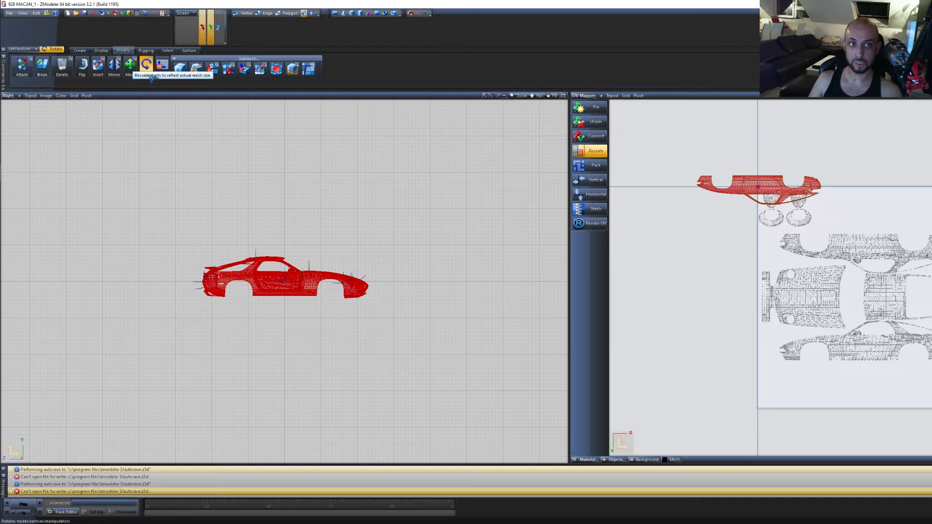
left_click(614, 453)
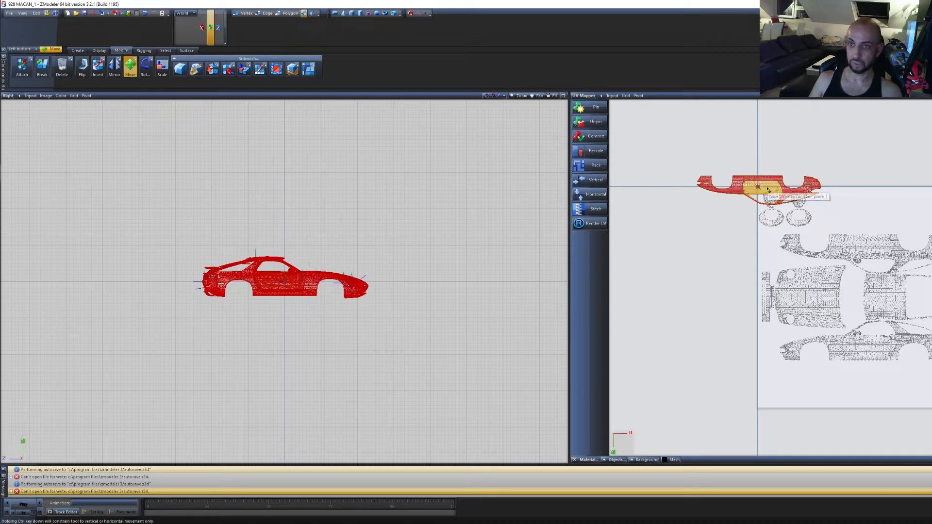
left_click_drag(763, 190, 769, 158)
left_click_drag(767, 135, 767, 109)
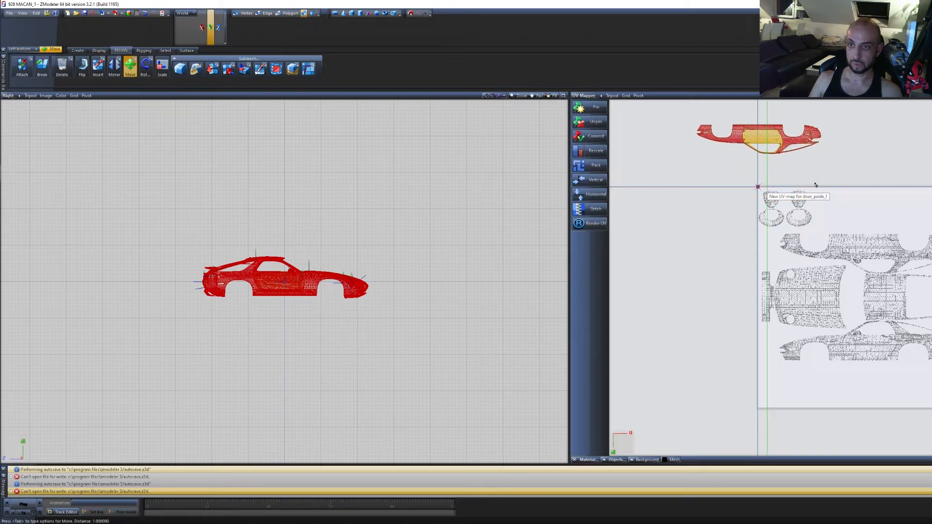
middle_click_drag(816, 186, 808, 299)
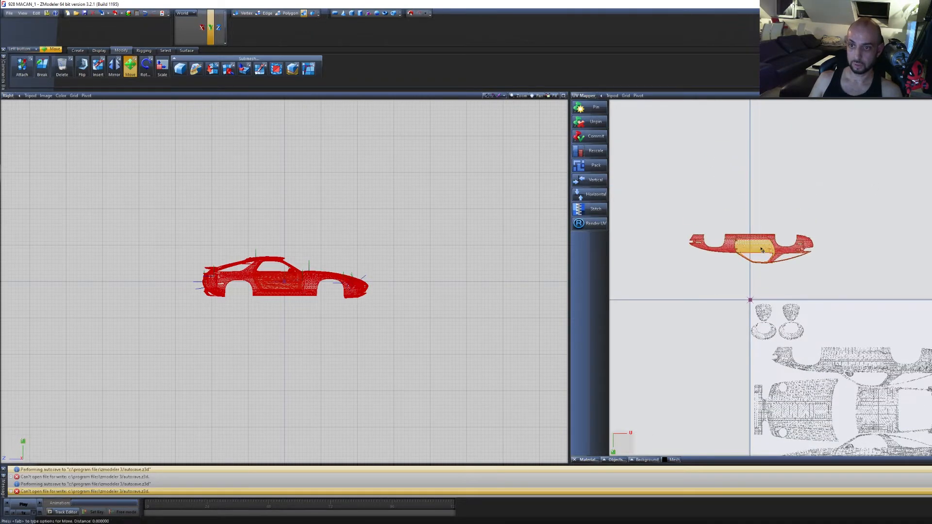
left_click_drag(762, 250, 761, 178)
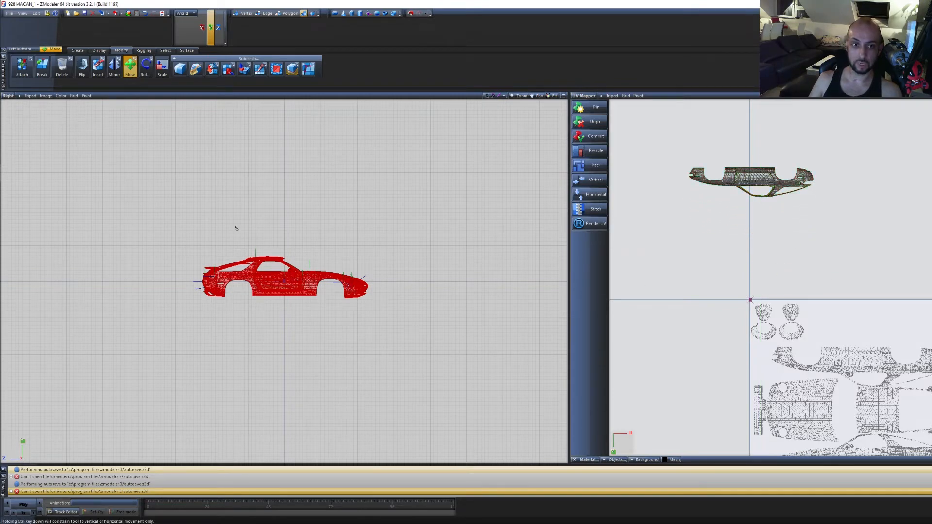
left_click(130, 67)
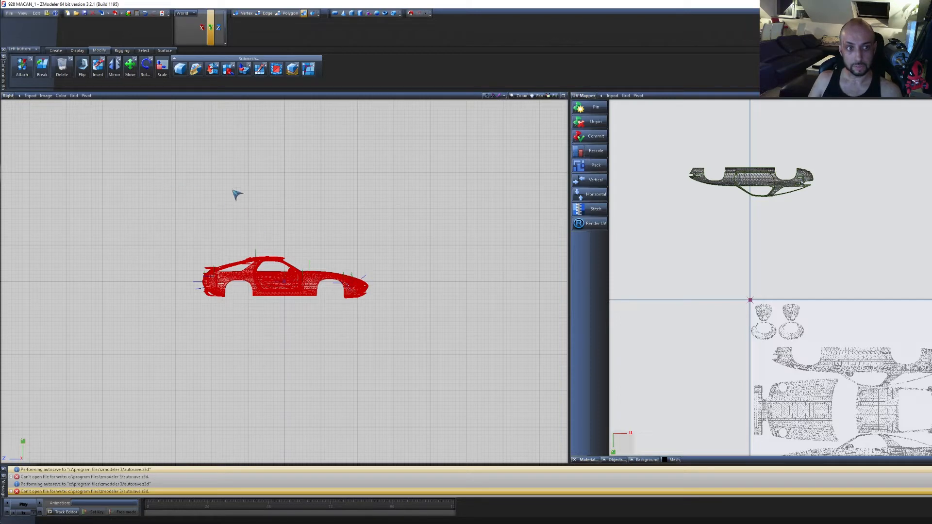
Switch the Right viewport back to the Perspective view and enter polygon level on the car body
left_click_drag(475, 309, 104, 180)
left_click(8, 95)
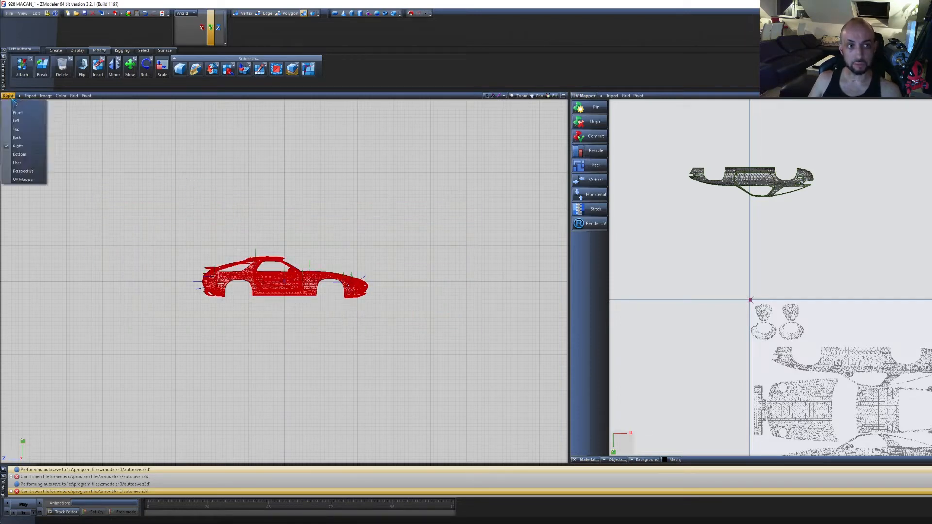
left_click(30, 173)
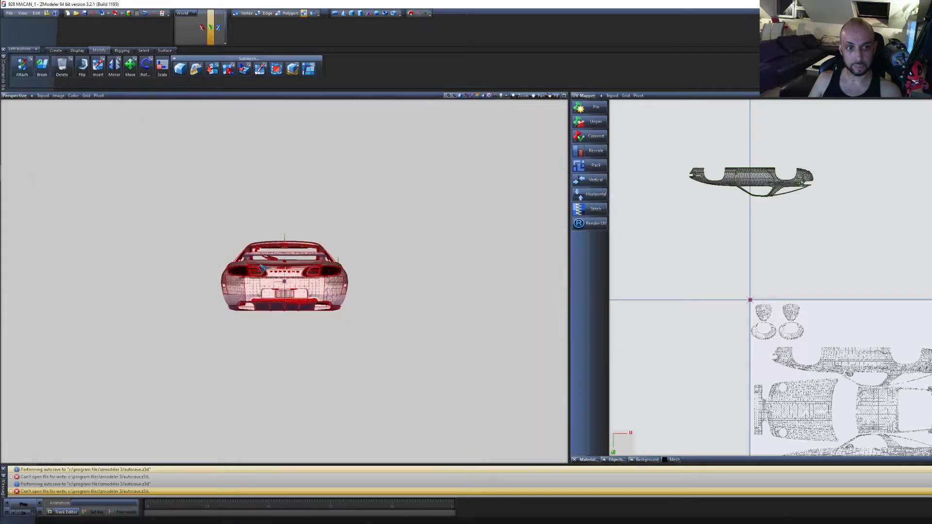
middle_click_drag(311, 304, 375, 312)
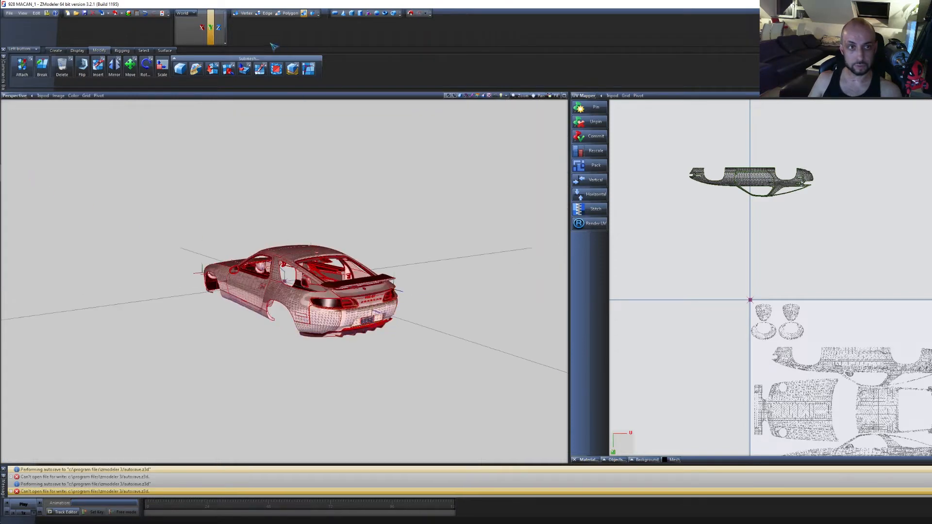
left_click(289, 13)
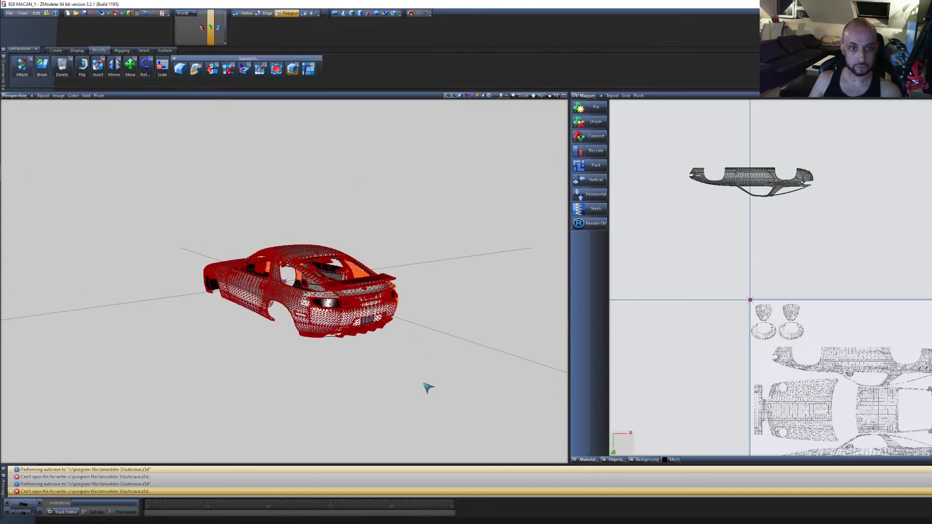
mouse_move(428, 387)
middle_mouse_down()
mouse_move(392, 389)
mouse_move(443, 388)
mouse_move(435, 386)
middle_mouse_up()
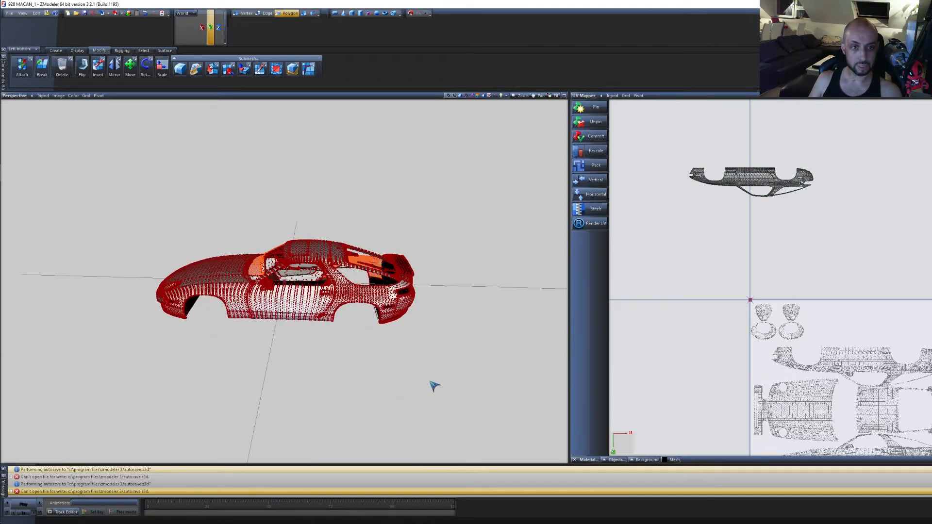
middle_click_drag(273, 358, 294, 364)
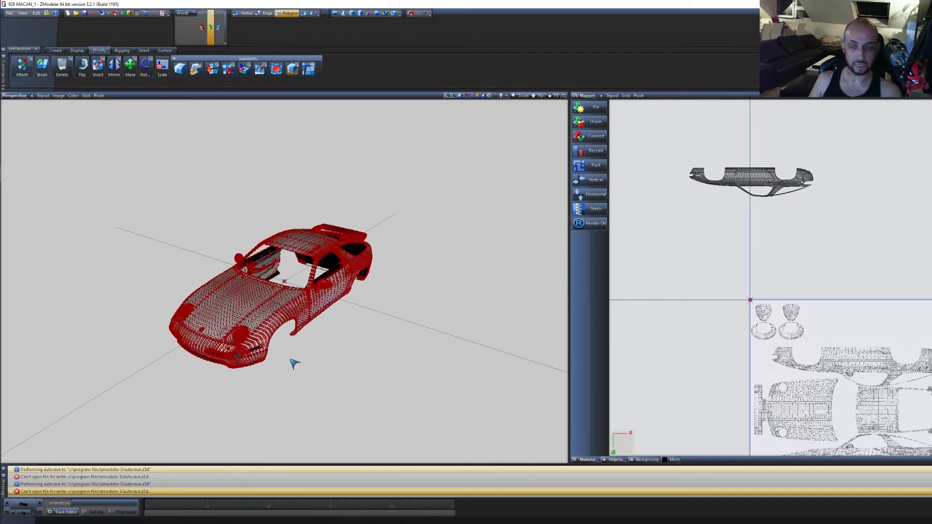
Select the painted body polygons by their [PAINT:1] material
left_click(144, 50)
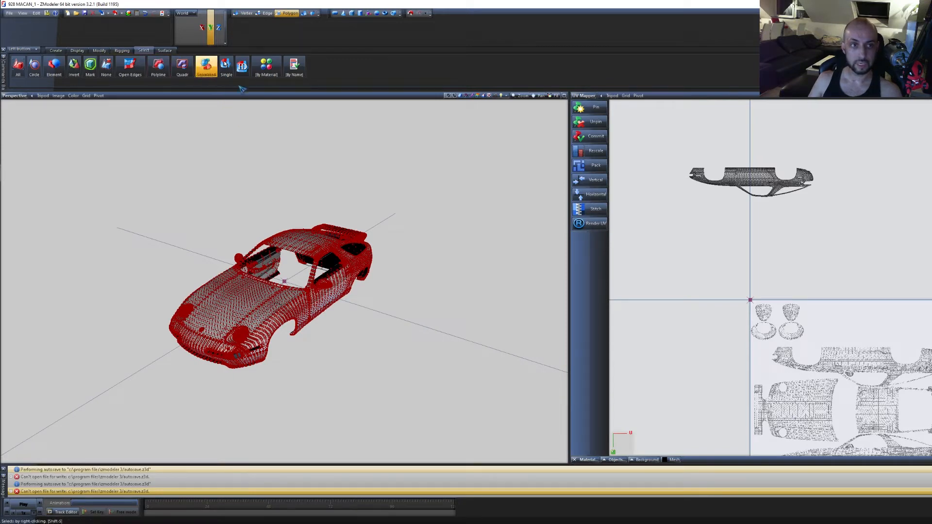
left_click(266, 65)
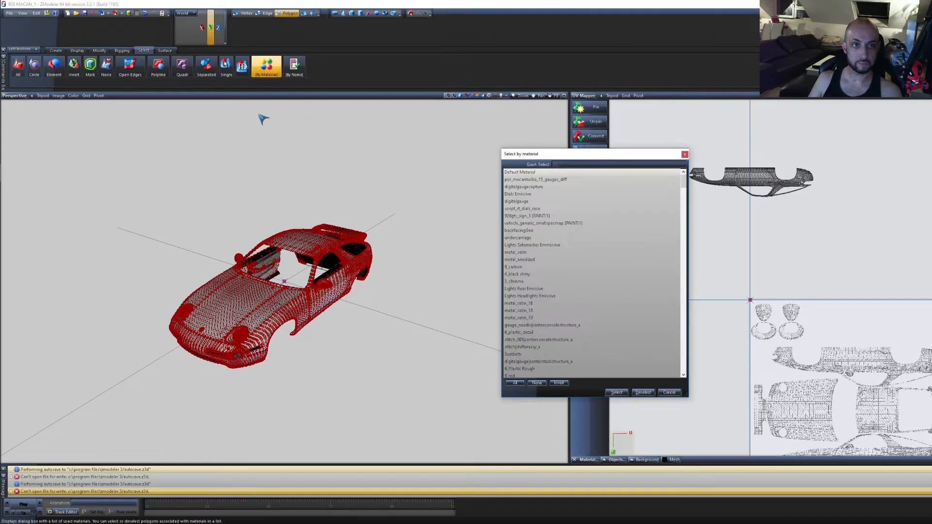
left_click(558, 217)
left_click(616, 392)
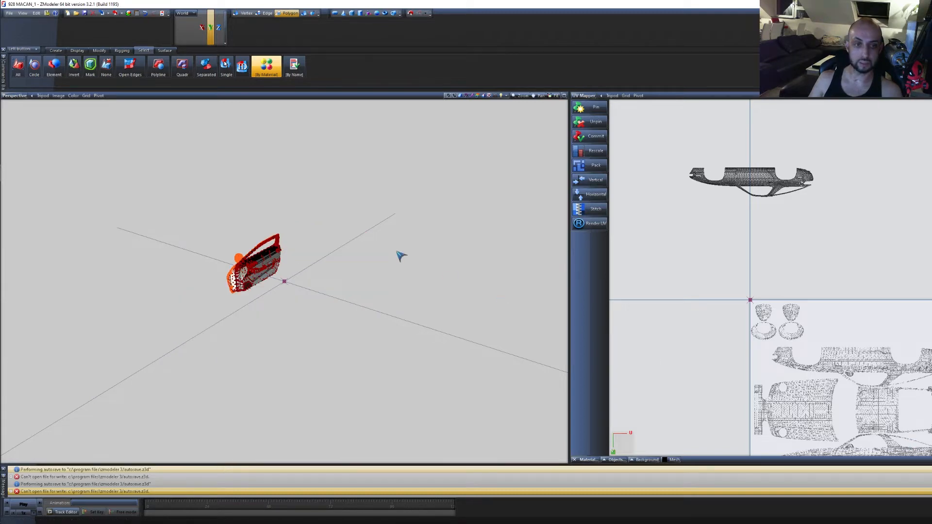
Deselect the painted polygons of the first isolated door and show the opposite door on its own
scroll(283, 281, "up", 6)
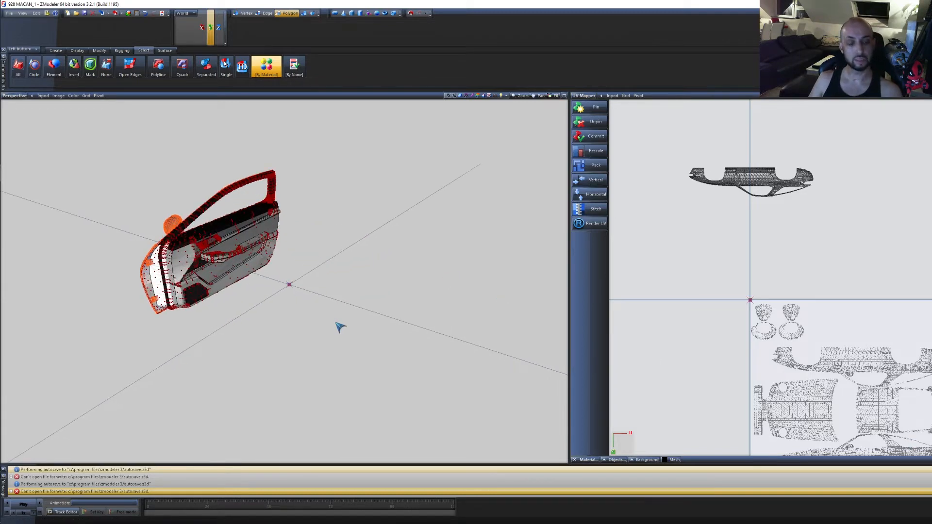
middle_click_drag(335, 322, 427, 325)
left_click(328, 293)
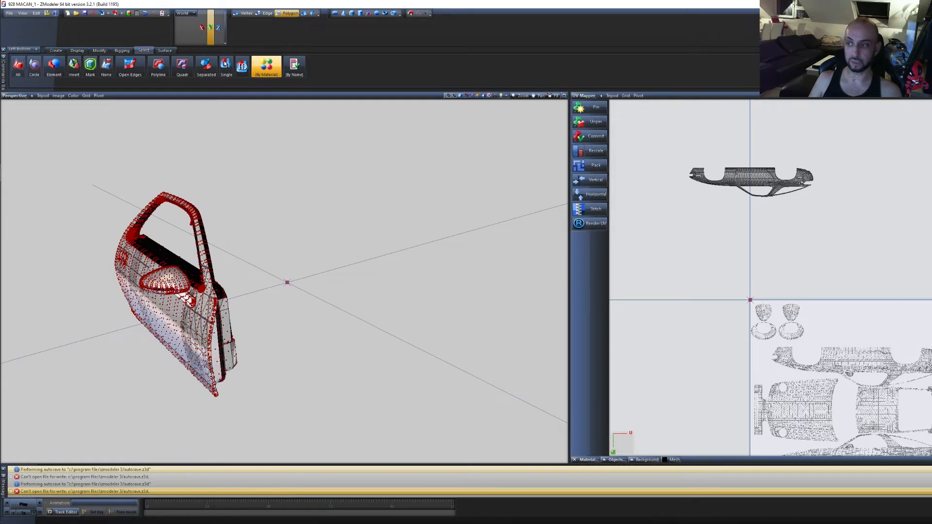
key("Page_Down")
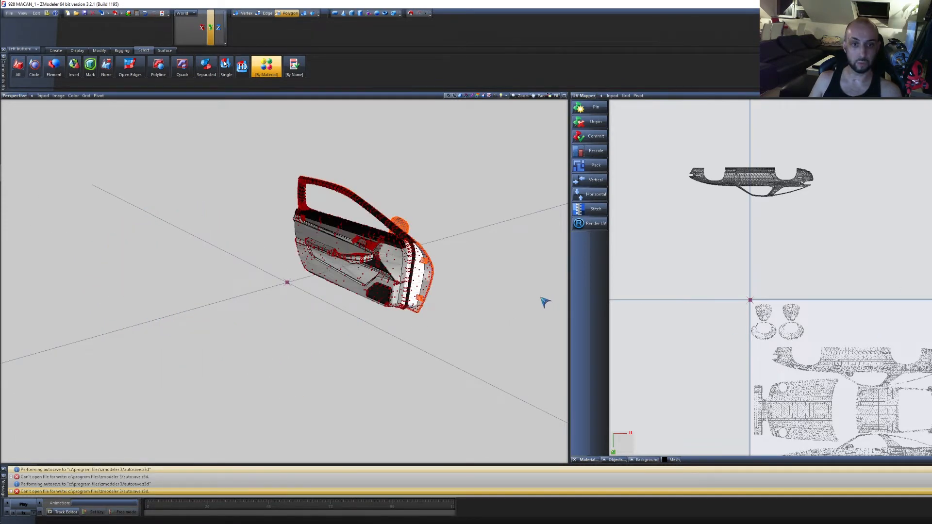
Deselect the side mirror polygons on the isolated door, leaving only its painted outer skin selected
middle_click_drag(545, 302, 527, 309)
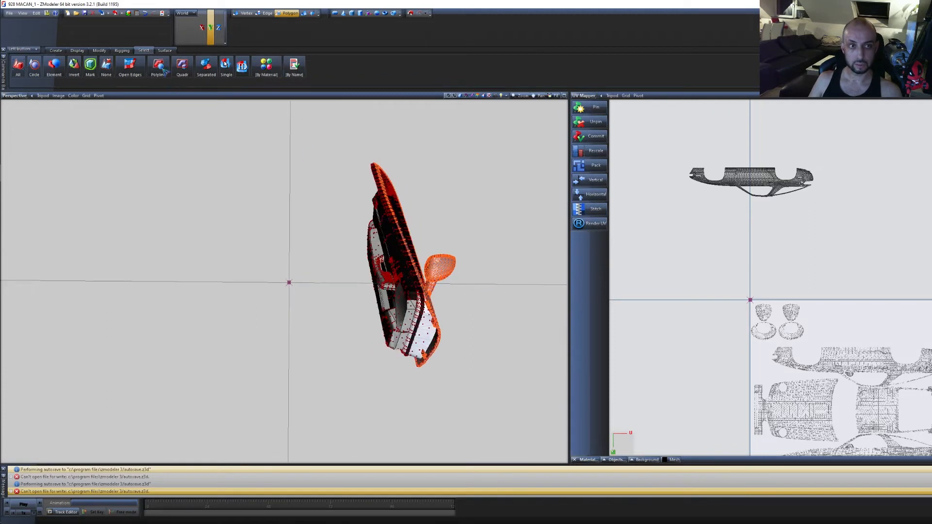
left_click(206, 66)
scroll(386, 264, "up", 5)
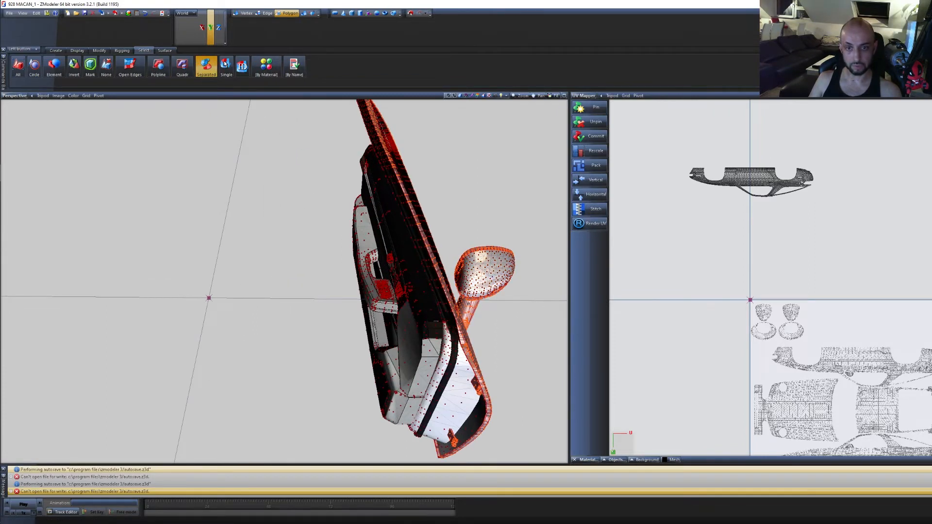
middle_click_drag(501, 339, 440, 278)
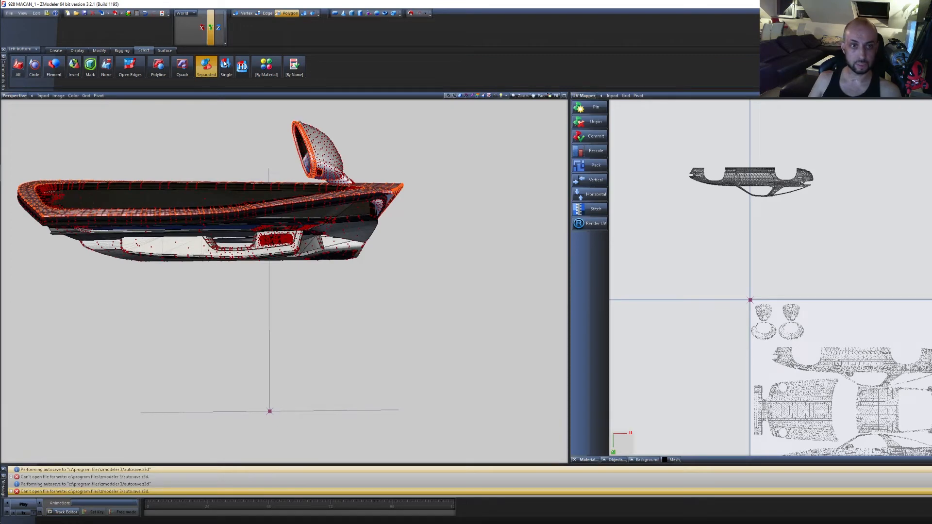
left_click_drag(269, 116, 355, 183)
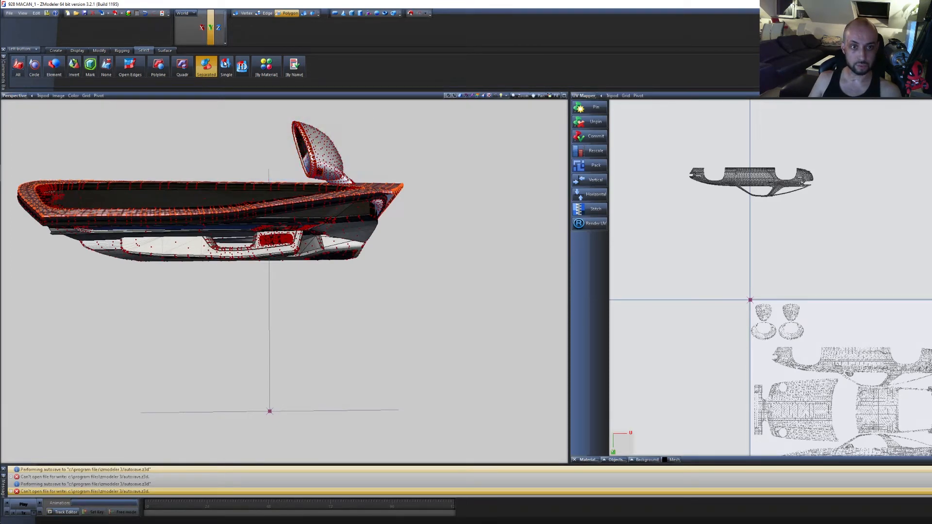
scroll(352, 185, "up", 3)
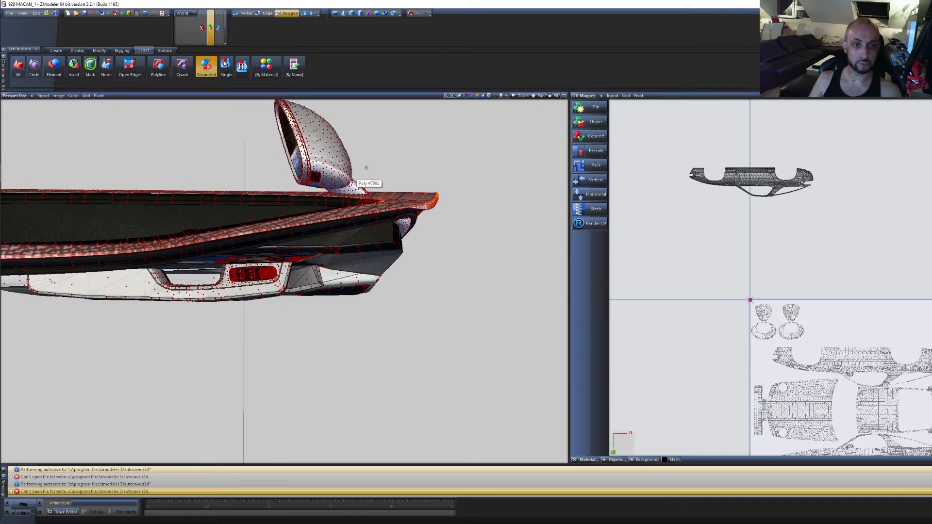
middle_click_drag(362, 184, 322, 158)
scroll(284, 154, "down", 2)
scroll(284, 154, "down", 2)
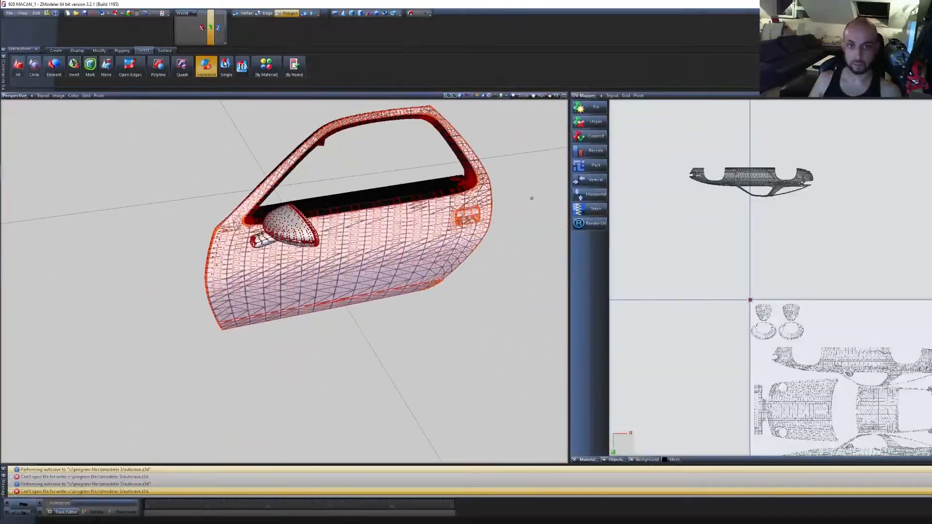
Isolate the body shell and deselect its windshield cowl, roof and the top surface of one front fender
key("Page_Down")
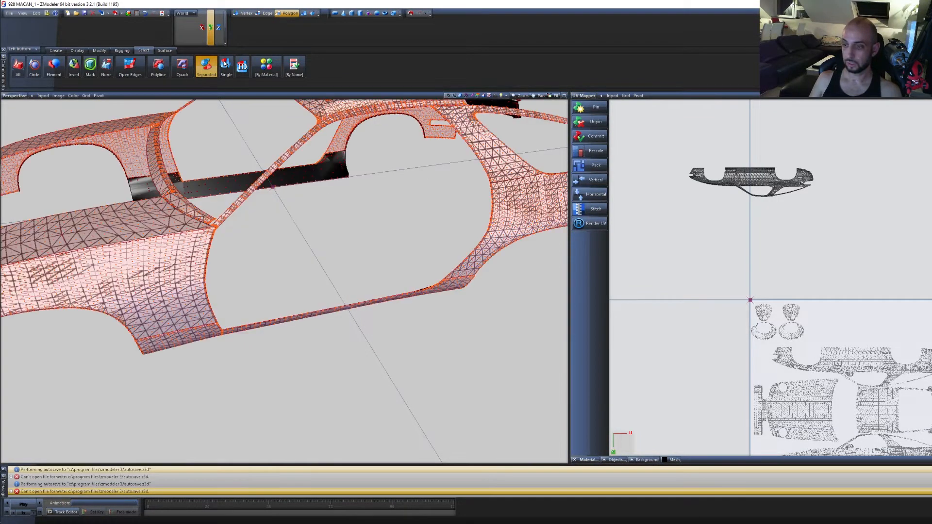
scroll(356, 264, "down", 2)
middle_click_drag(348, 319, 229, 286)
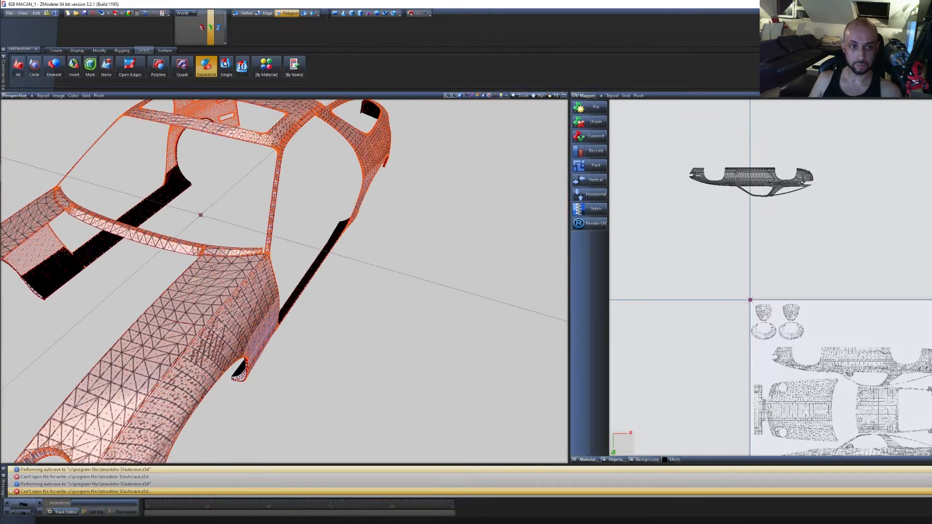
left_click(211, 267)
left_click(220, 252)
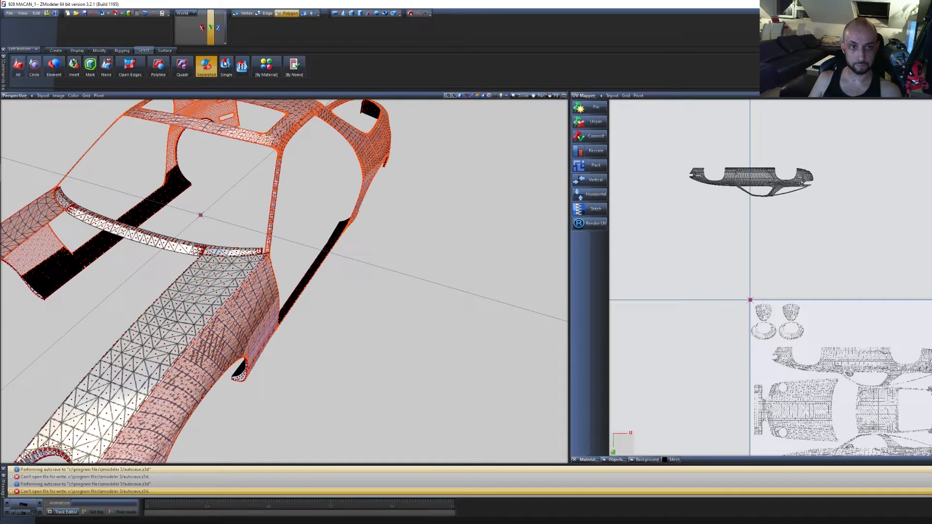
left_click(267, 134)
middle_click_drag(202, 195, 195, 210)
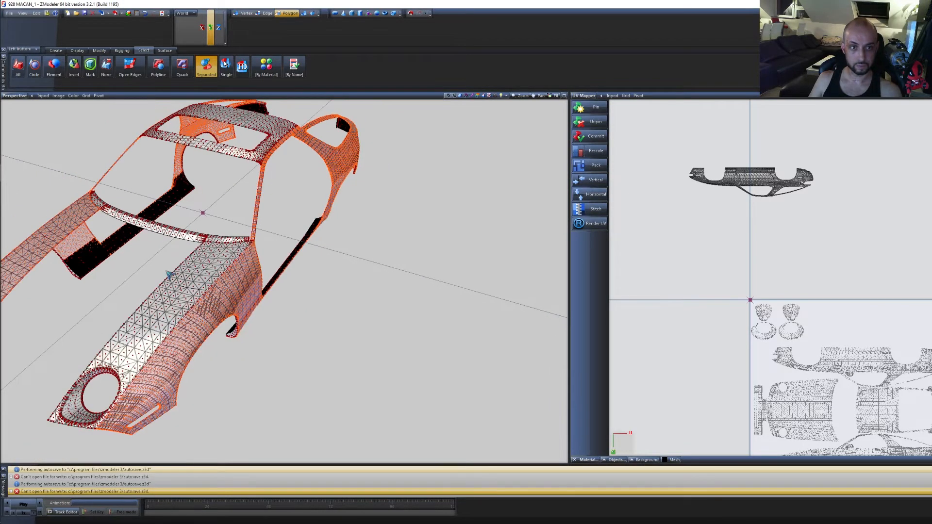
Deselect all polygons on the opposite side of the body shell, keeping only the side being mapped
middle_click_drag(168, 274, 267, 324)
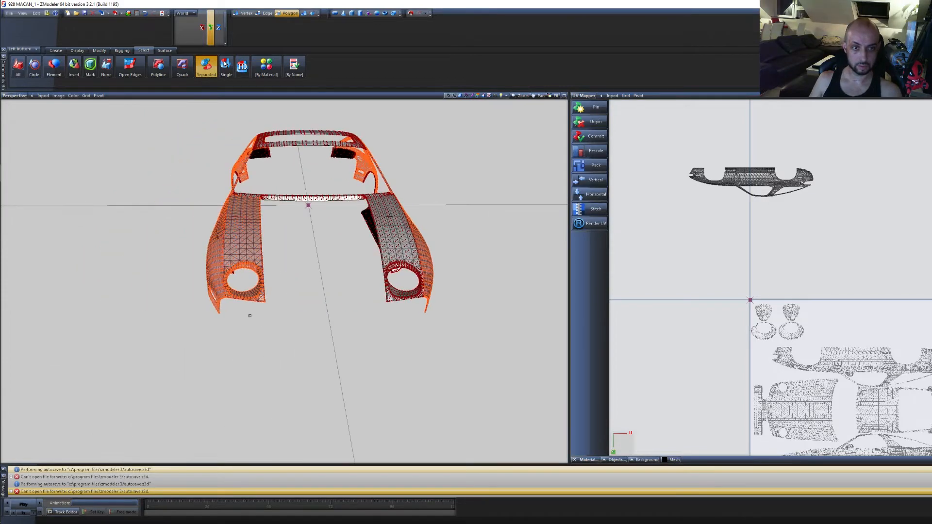
left_click_drag(321, 336, 122, 99)
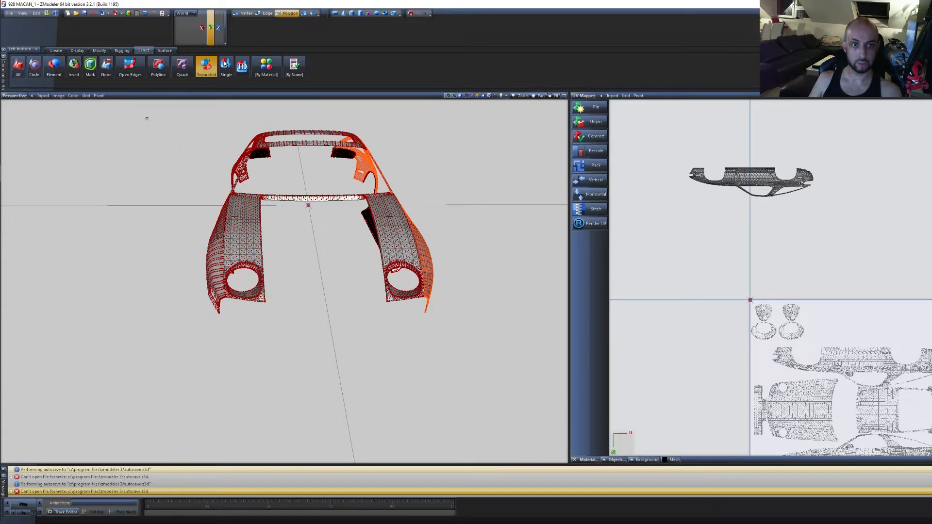
middle_click_drag(325, 149, 288, 147)
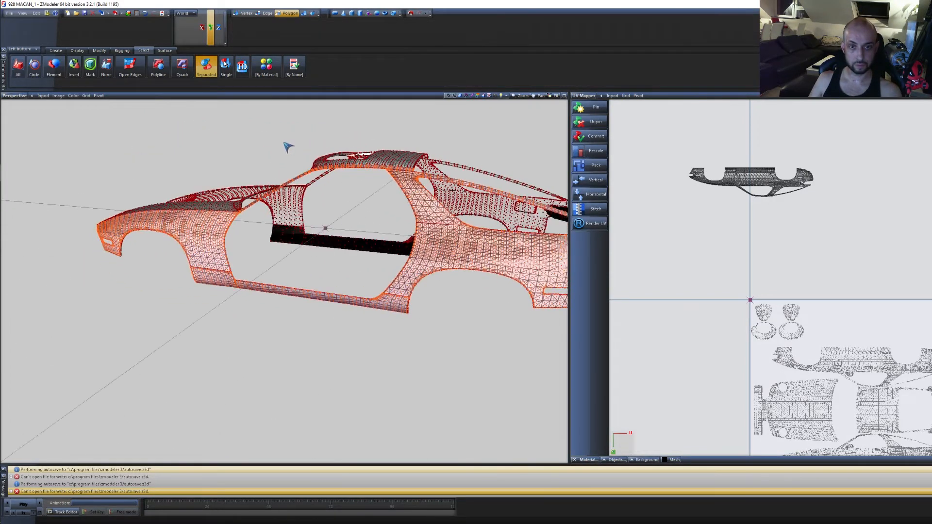
Isolate the front bumper and deselect its front face, top surface and inner light recess polygons
key("Tab")
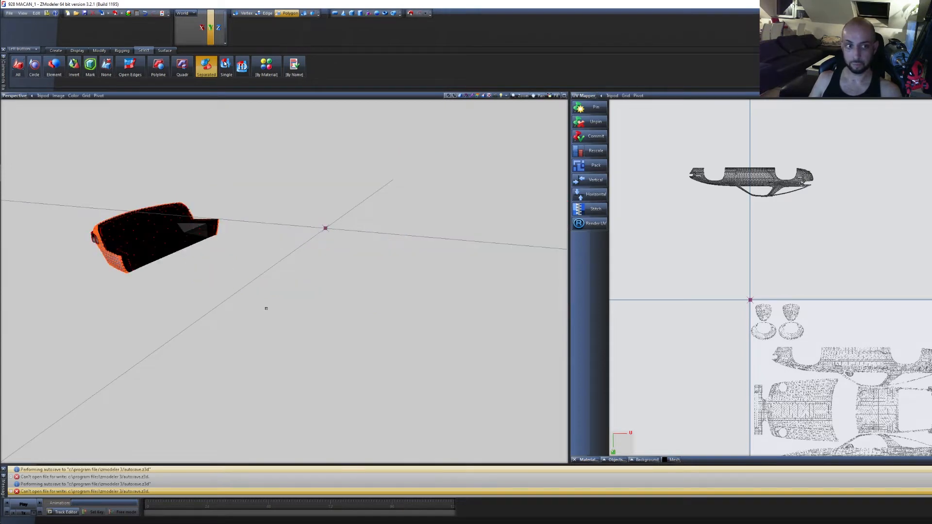
middle_click_drag(268, 309, 302, 314)
left_click(233, 292)
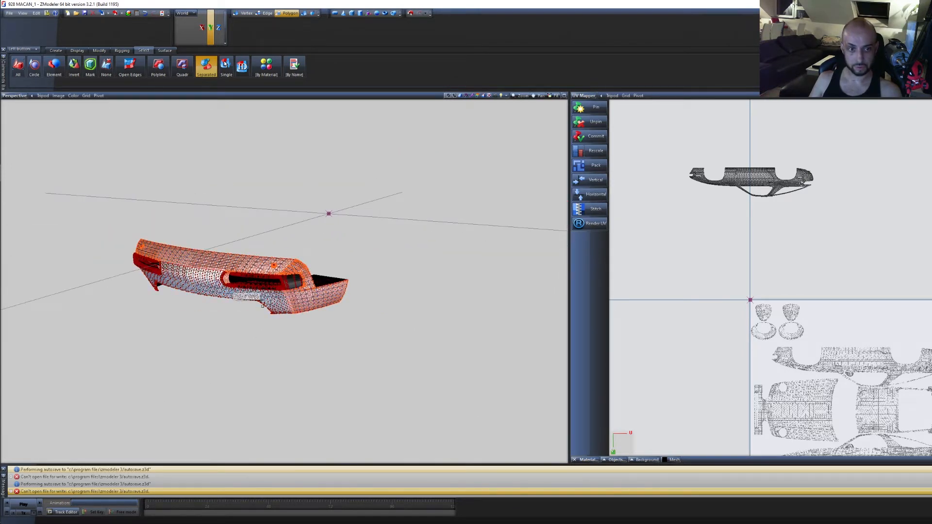
scroll(269, 259, "up", 4)
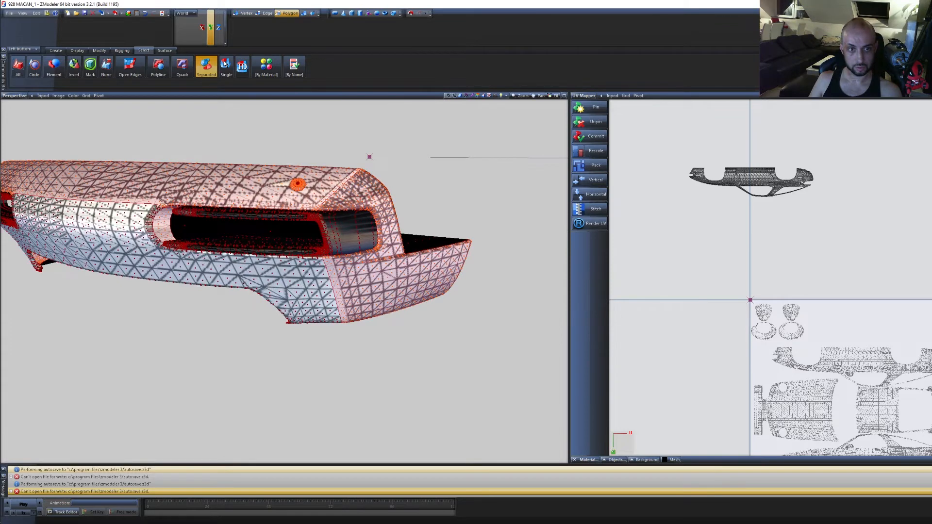
left_click_drag(254, 142, 308, 166)
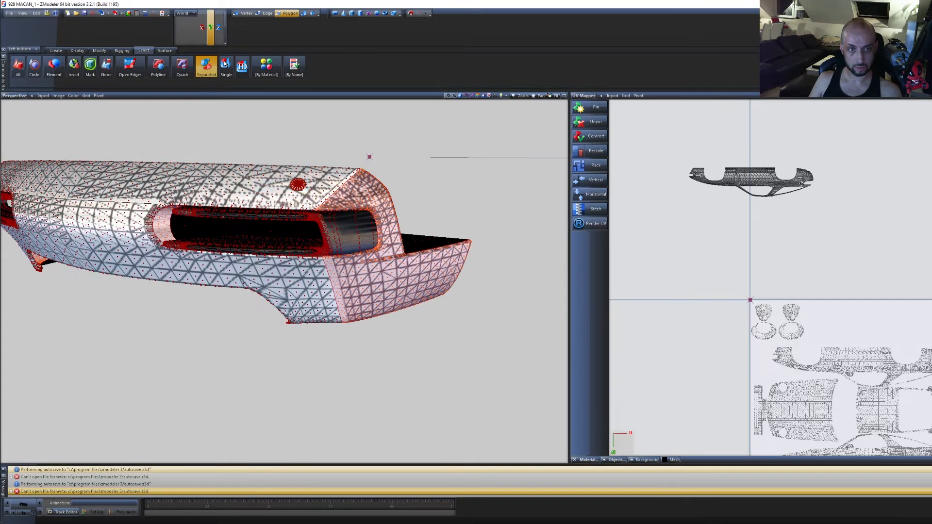
left_click(167, 229)
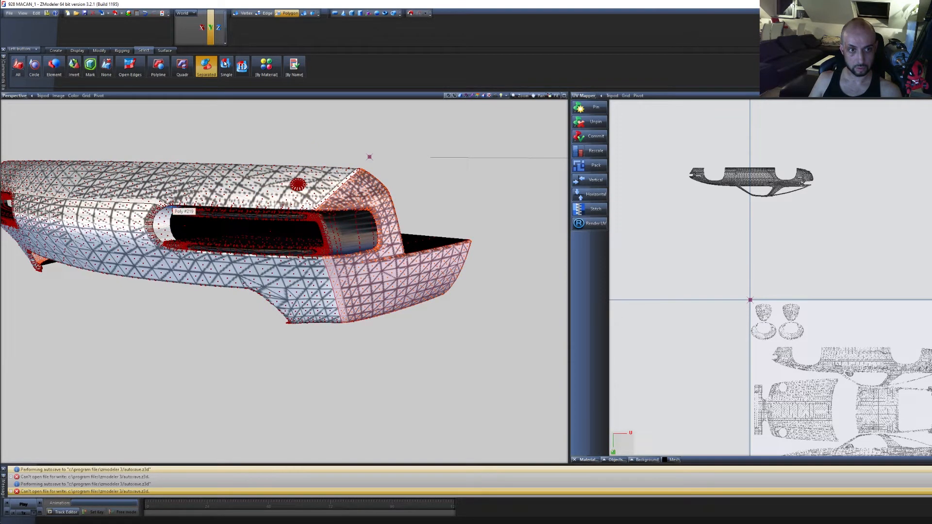
scroll(306, 383, "up", 6)
scroll(351, 265, "down", 4)
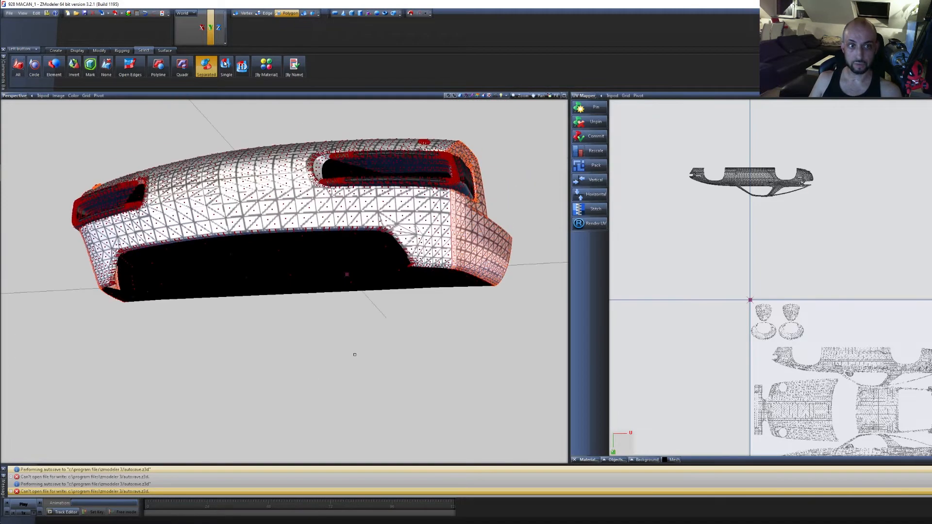
scroll(369, 354, "up", 4)
scroll(369, 356, "down", 4)
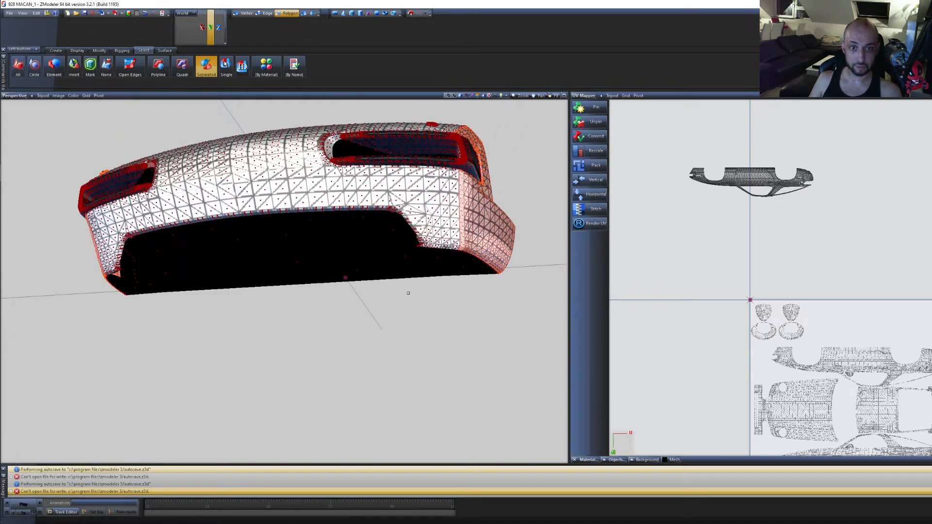
Deselect all polygons on the front bumper's opposite side, keeping only the side being mapped
left_click_drag(430, 304, 365, 233)
middle_click_drag(284, 361, 312, 371)
left_click_drag(387, 385, 102, 154)
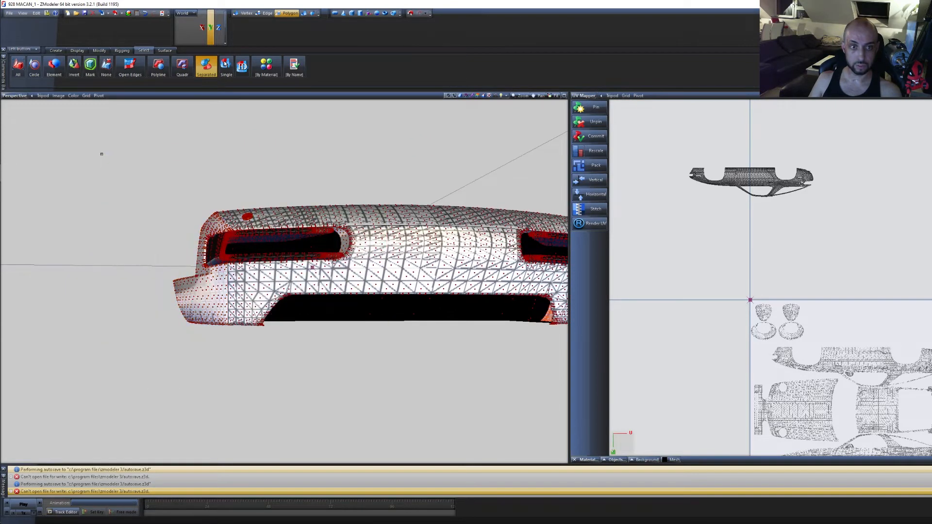
Isolate the rear bumper and deselect its rear face, plate recess and lower cutout surface
middle_click_drag(318, 378, 357, 343)
middle_click_drag(407, 365, 351, 334)
left_click(304, 237)
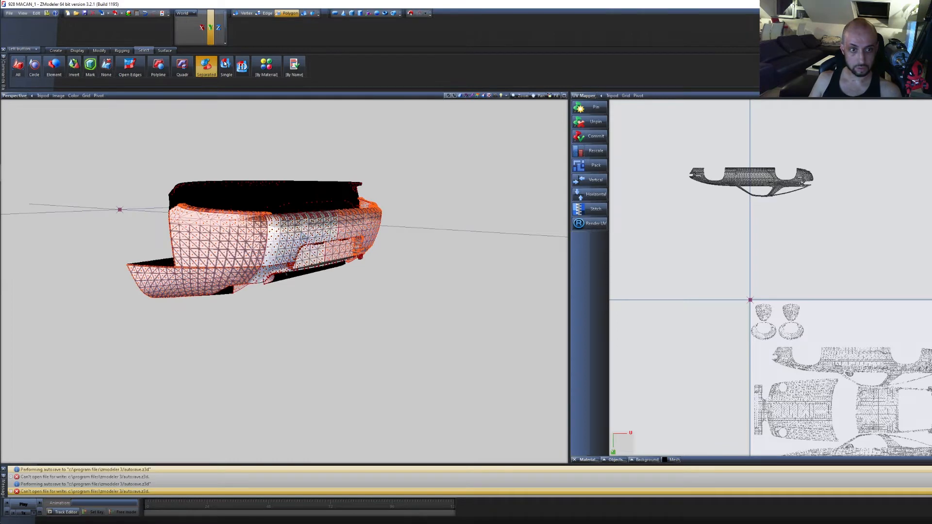
left_click(327, 247)
middle_click_drag(343, 323, 333, 315)
scroll(188, 219, "up", 3)
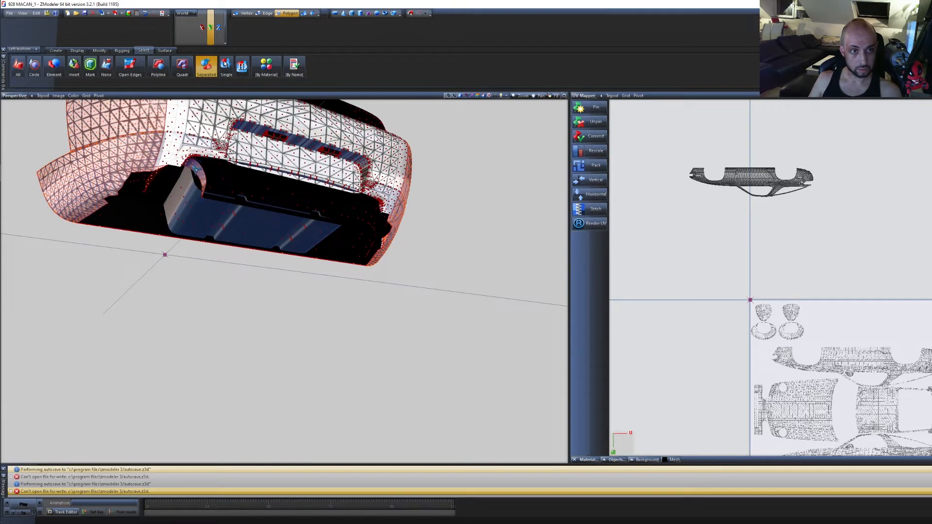
left_click(188, 162)
Deselect the opposite side of the rear bumper, leaving only the corner that belongs to the mapped side
scroll(304, 298, "down", 2)
middle_click_drag(305, 296, 339, 328)
left_click_drag(420, 356, 227, 168)
middle_click_drag(250, 322, 265, 329)
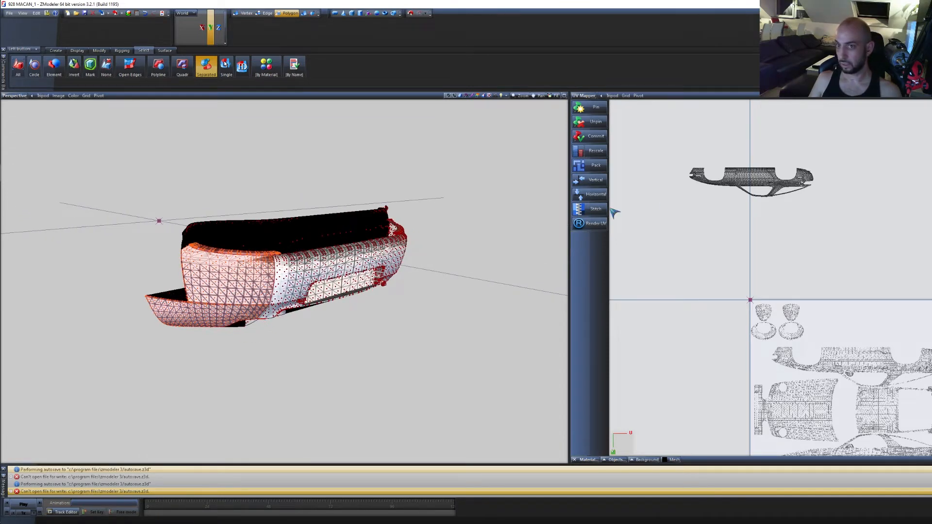
Compare the existing UV layout around the rear bumper with the polygons selected on the isolated rear bumper
scroll(777, 183, "up", 8)
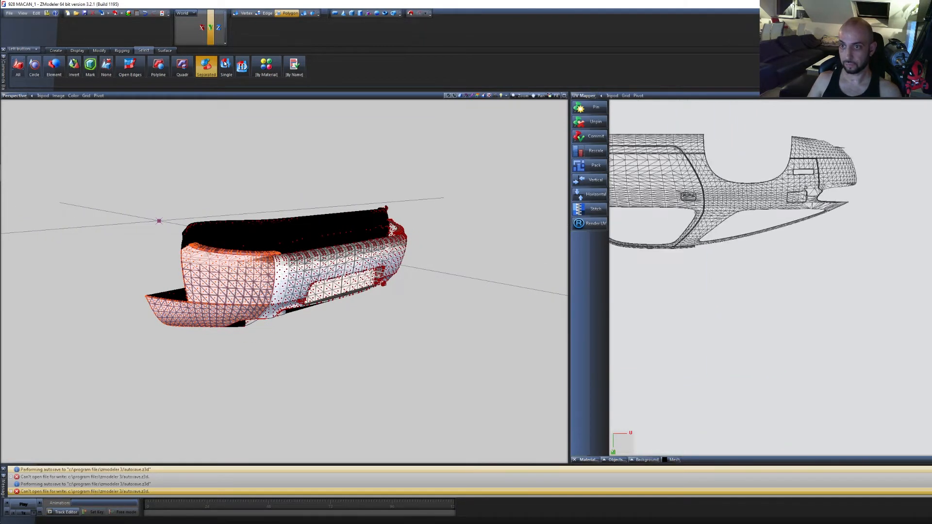
scroll(805, 187, "up", 2)
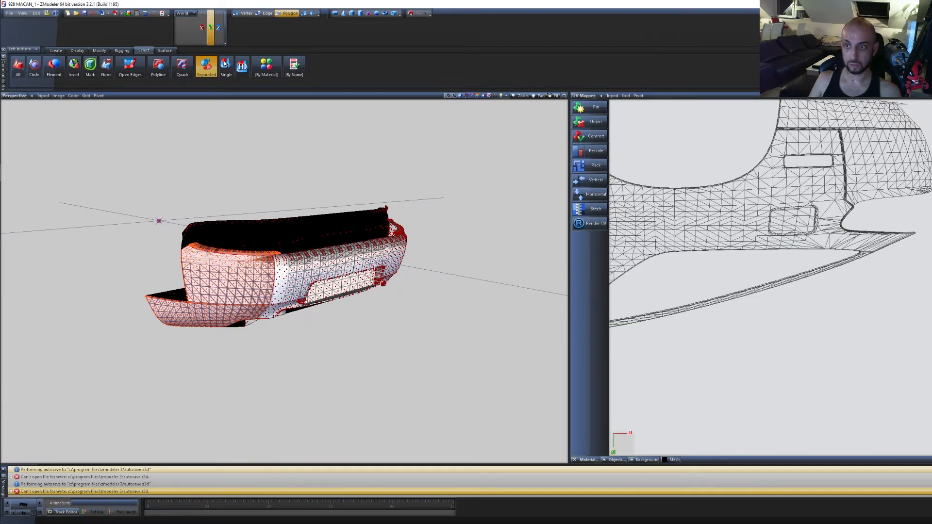
mouse_move(4, 260)
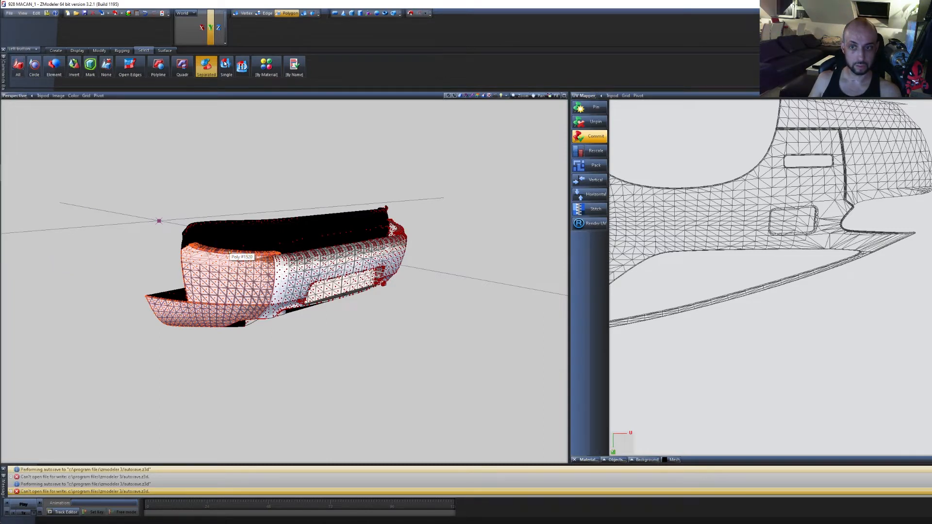
scroll(285, 286, "down", 4)
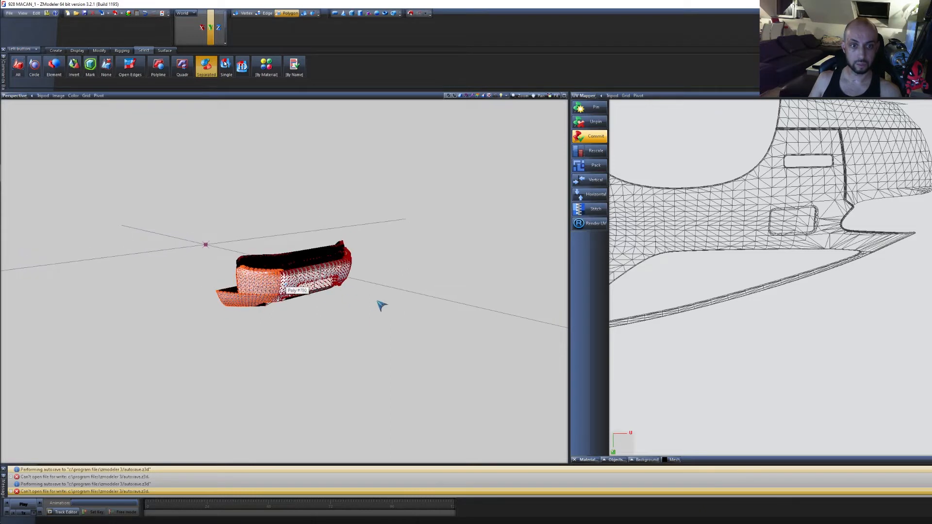
middle_click_drag(376, 301, 335, 316)
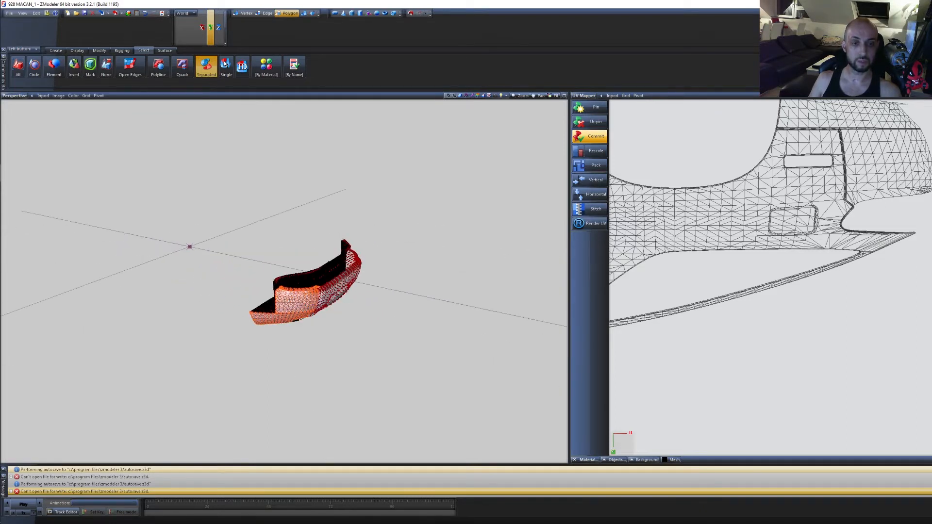
scroll(419, 280, "up", 3)
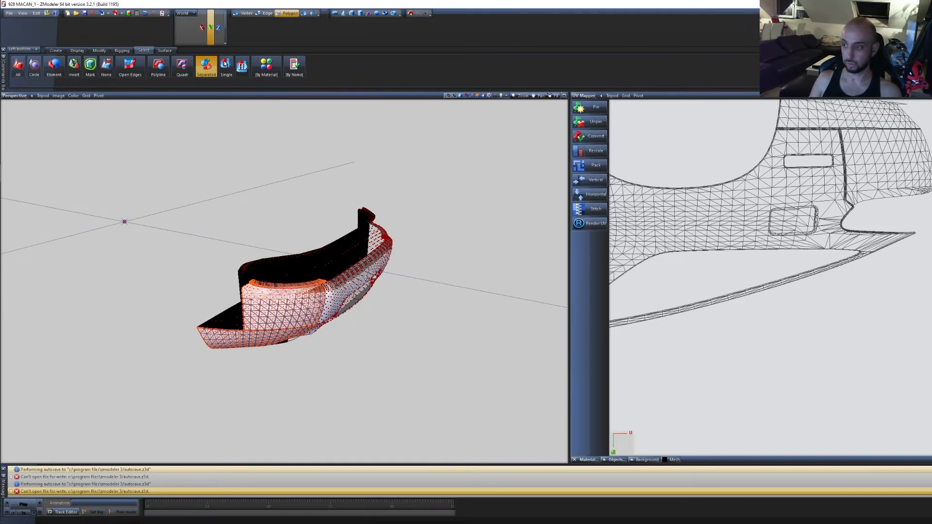
Go through the hood, tailgate, spoiler and remaining small parts one by one, clear their polygon selections, and show the whole body again
key("Tab")
middle_click_drag(383, 315, 433, 306)
middle_click_drag(335, 295, 465, 292)
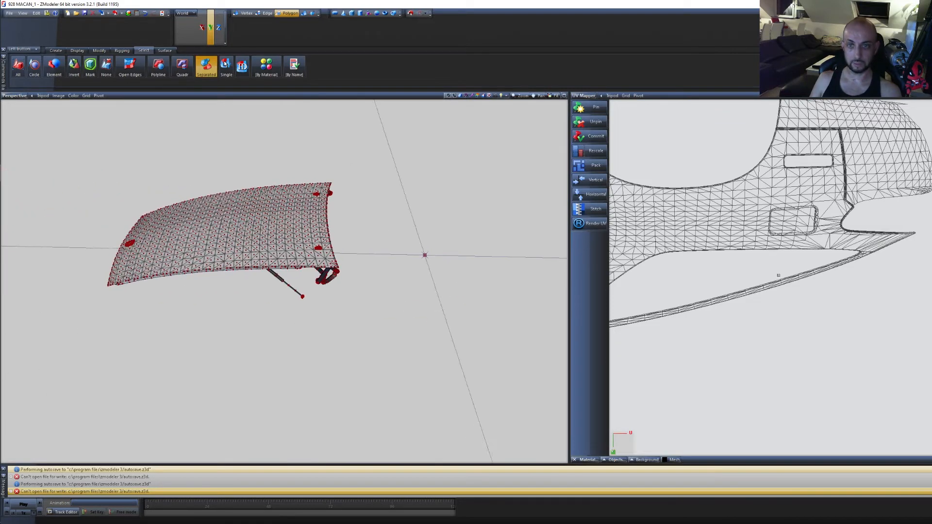
key("Tab")
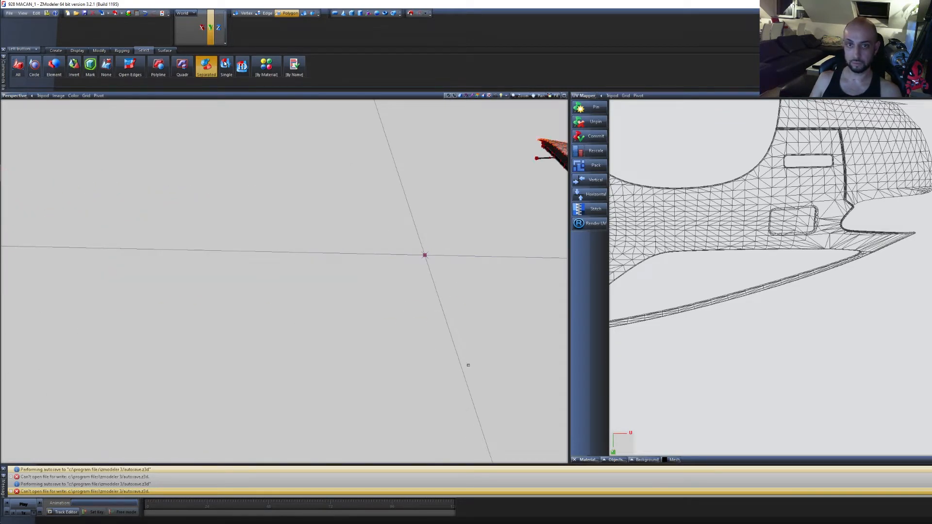
middle_click_drag(468, 365, 279, 354)
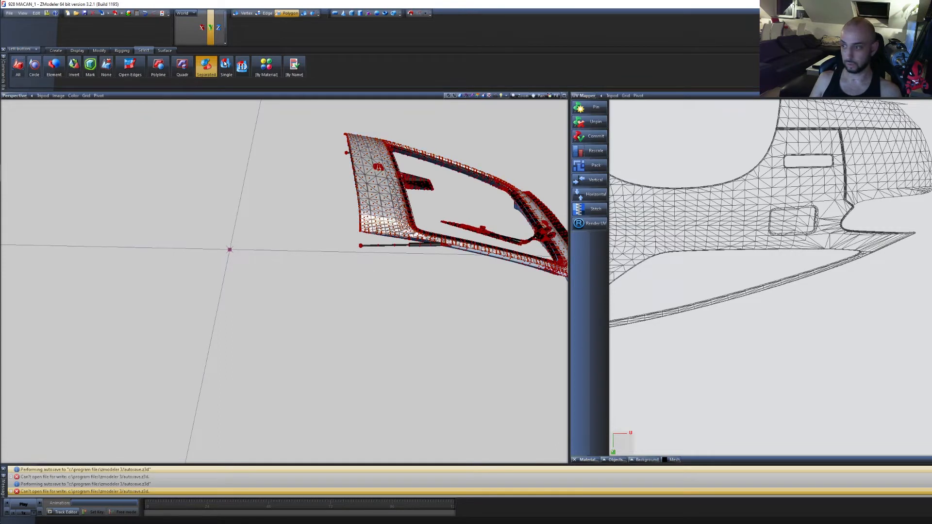
key("Tab")
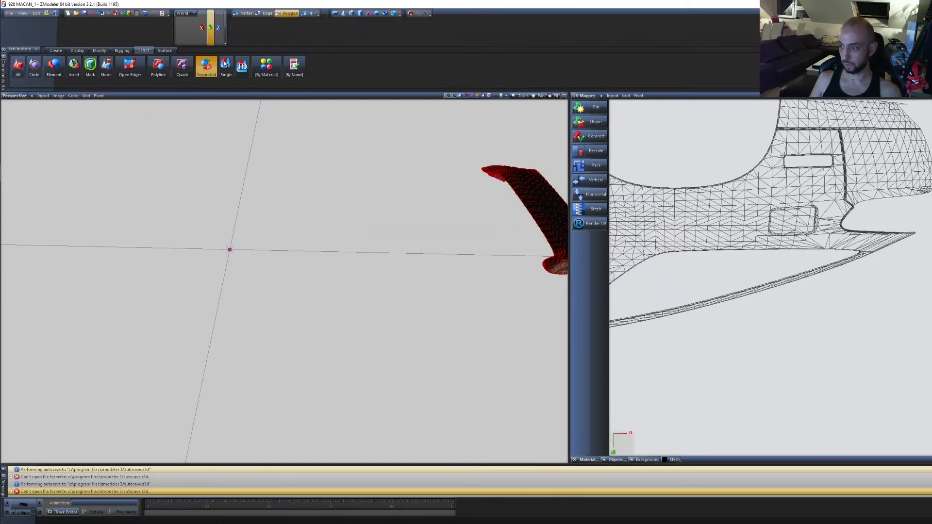
key("Tab")
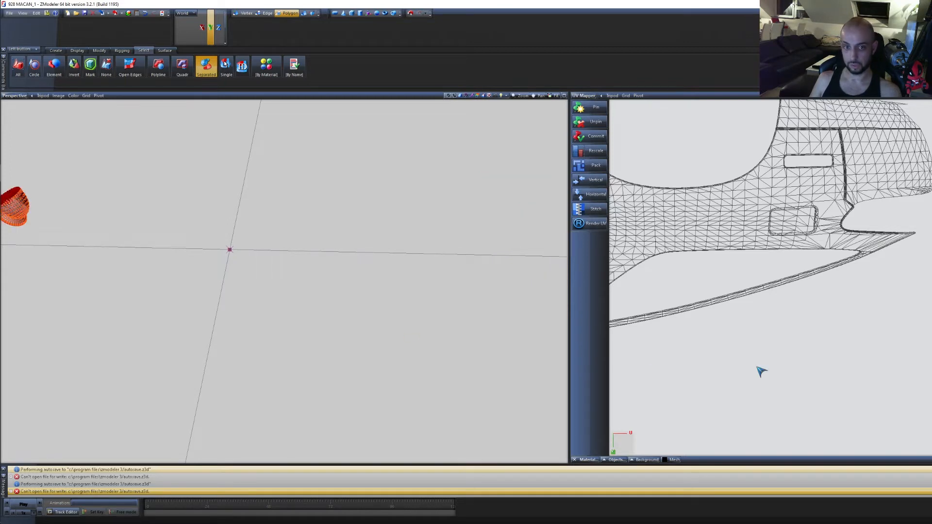
key("Tab")
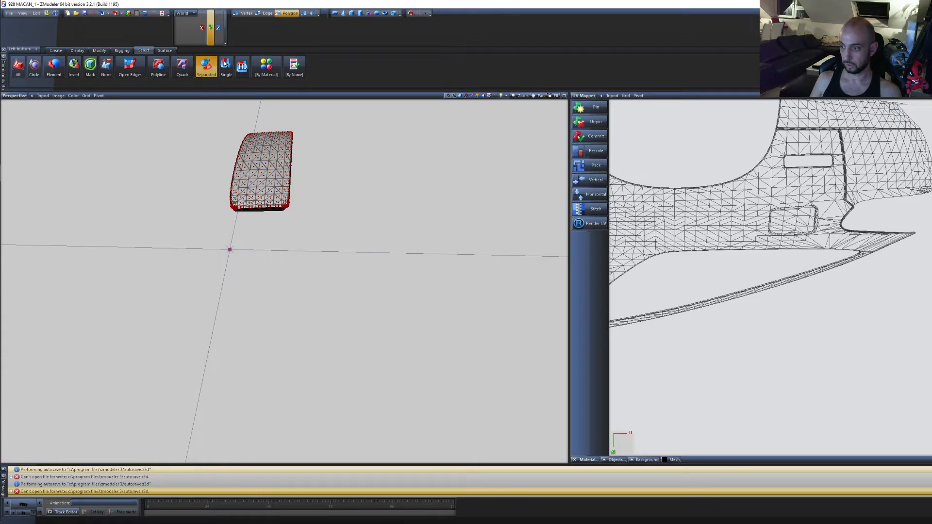
left_click(224, 64)
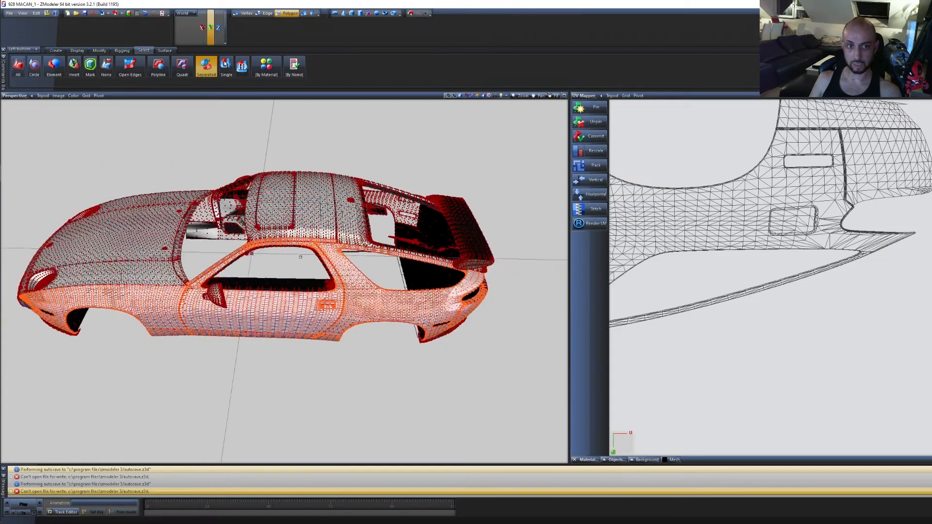
Generate new UV mapping for the selected side polygons from the XY of the Left view
middle_click_drag(372, 295, 350, 286)
scroll(771, 278, "down", 3)
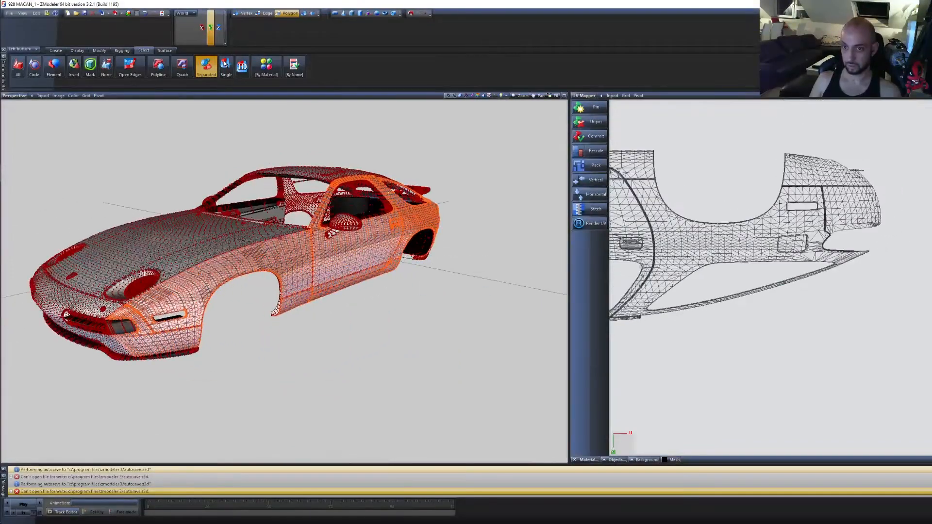
middle_click_drag(680, 286, 923, 263)
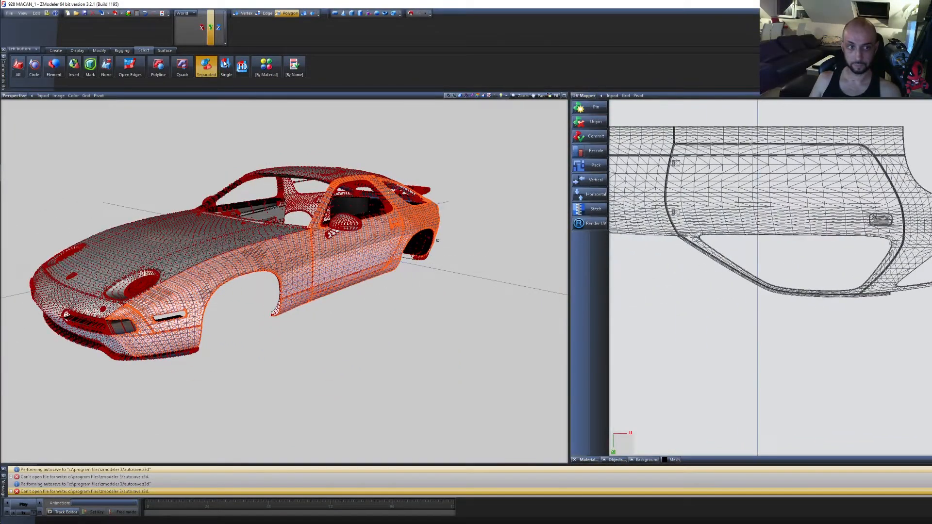
left_click(23, 96)
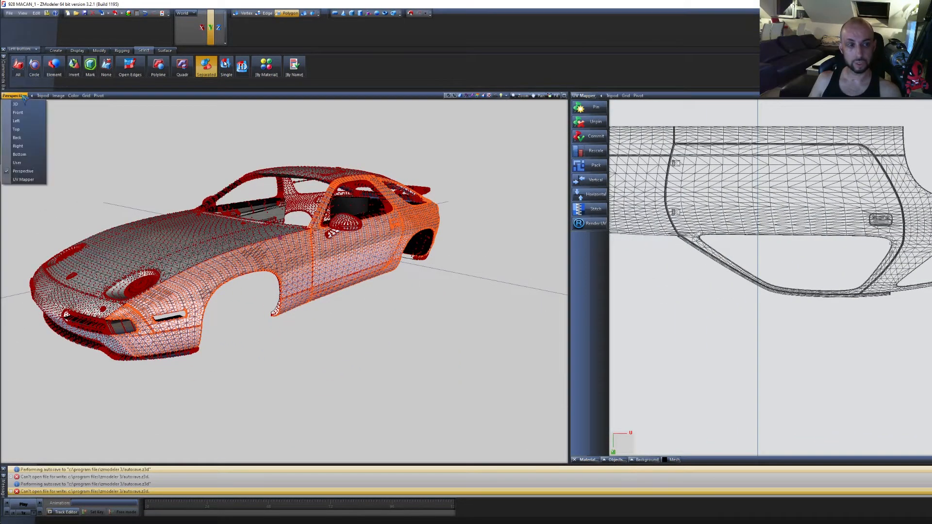
left_click(16, 120)
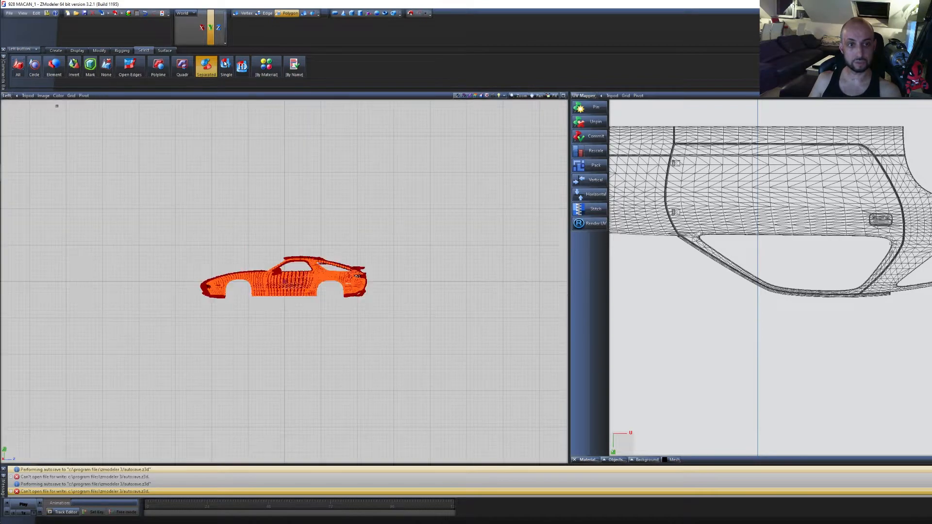
left_click(167, 51)
left_click(60, 69)
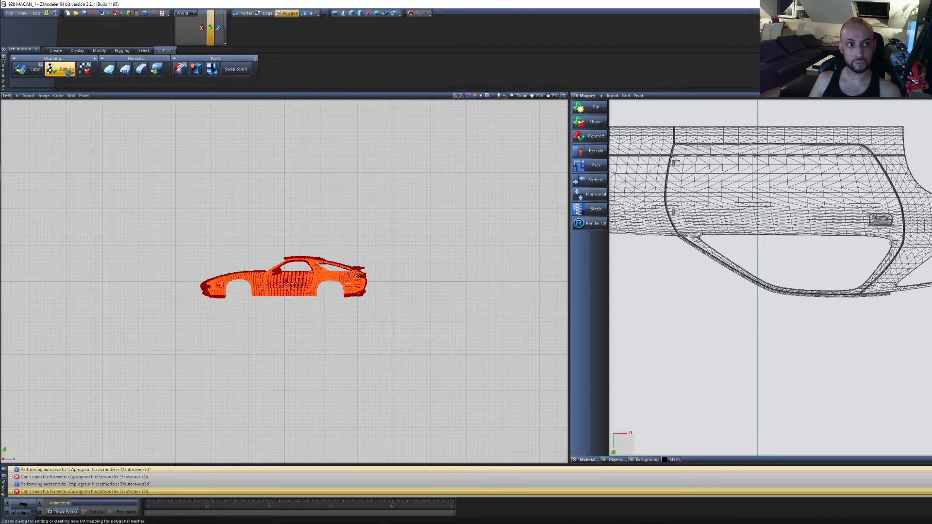
left_click(295, 182)
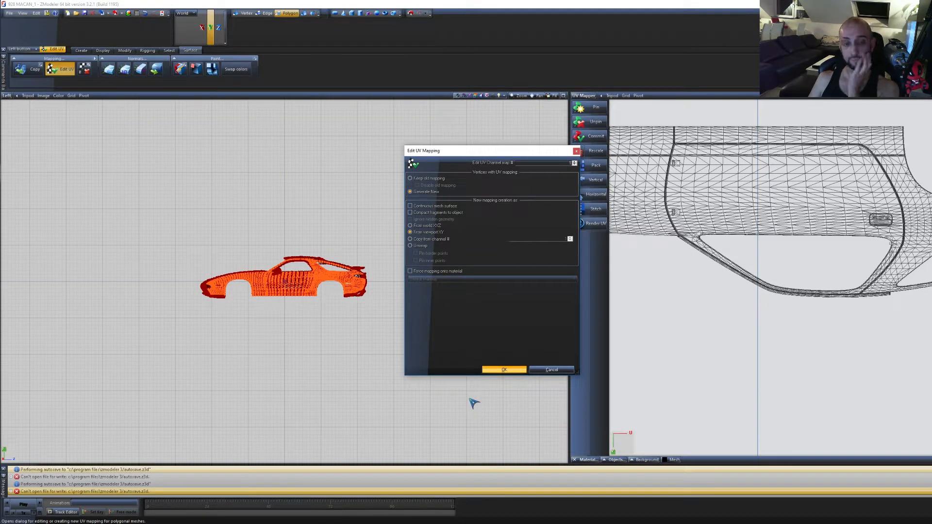
Frame the side's UV island with the template texture, box-select the whole car at the UV editing level, and return to polygon level
scroll(707, 353, "down", 8)
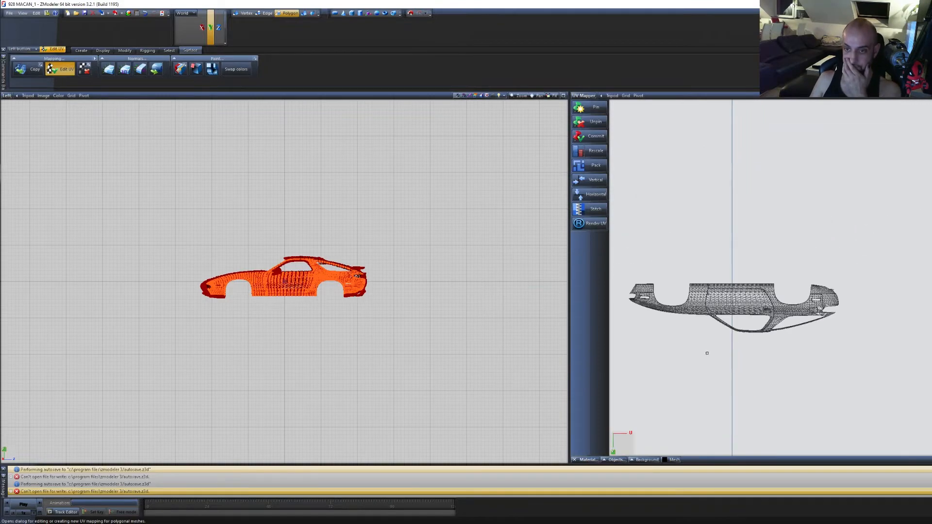
middle_click_drag(765, 363, 832, 241)
middle_click_drag(804, 271, 816, 137)
middle_click_drag(860, 233, 840, 228)
scroll(841, 231, "down", 4)
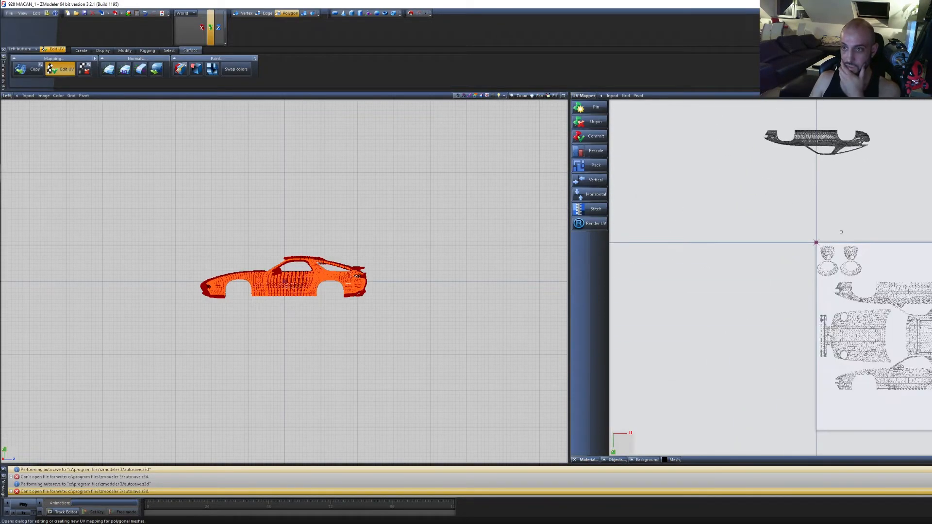
scroll(841, 232, "down", 4)
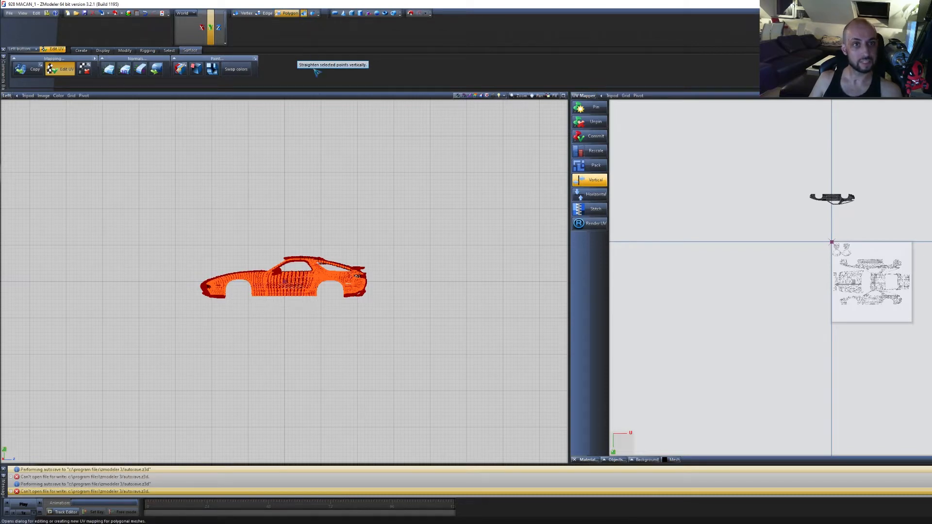
left_click(304, 13)
left_click(286, 176)
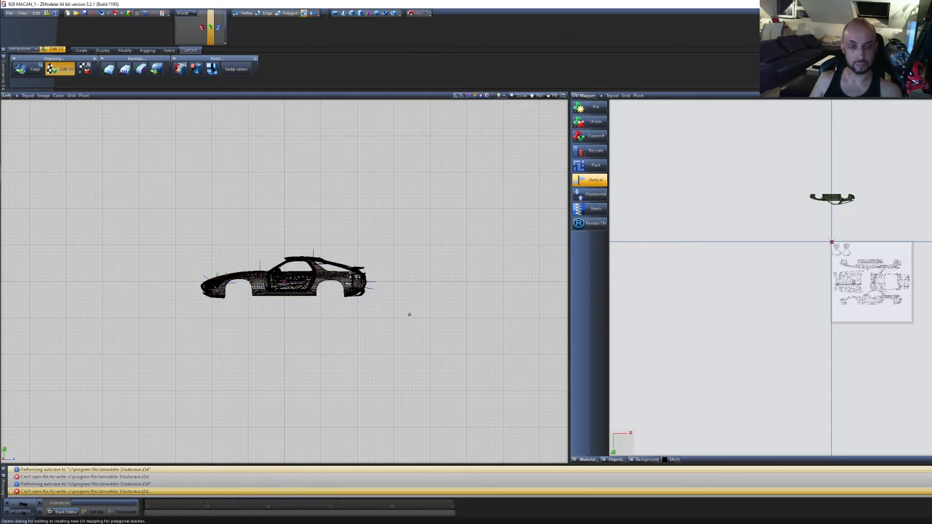
left_click_drag(441, 340, 114, 208)
left_click(287, 14)
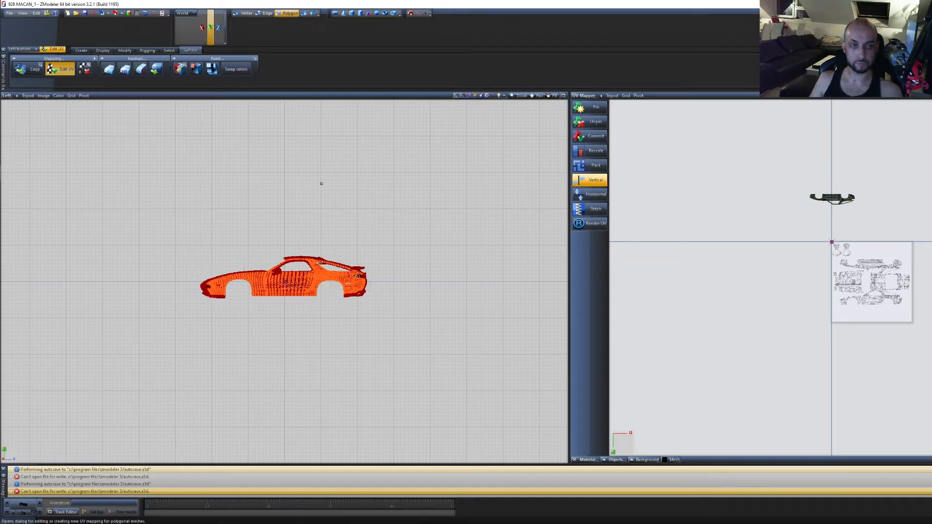
Generate new UV mapping for the other side's selected polygons, created from viewport XY in the Left view
left_click(349, 207)
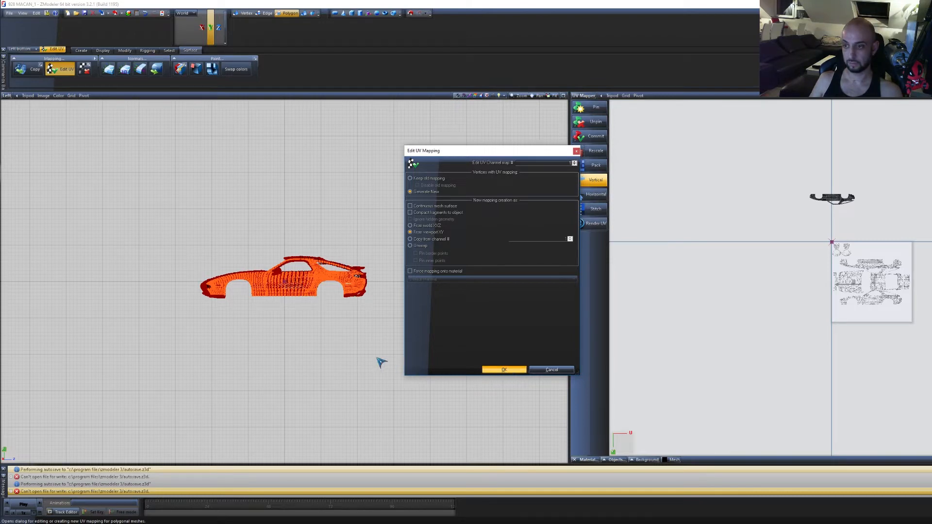
key("Return")
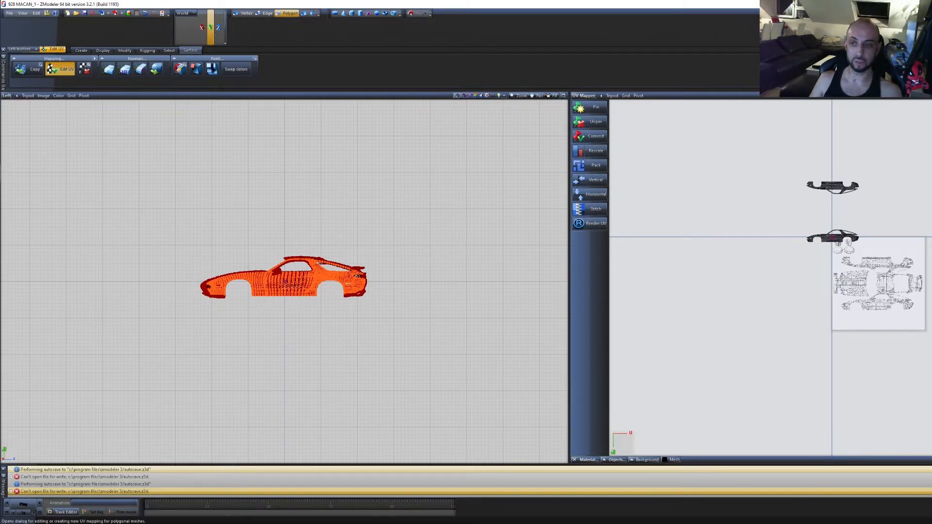
scroll(835, 211, "up", 6)
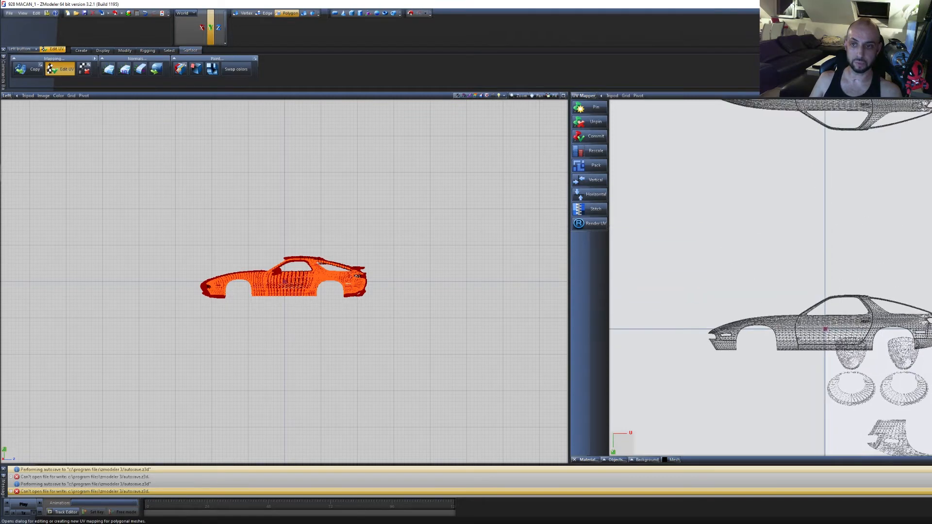
scroll(897, 365, "down", 4)
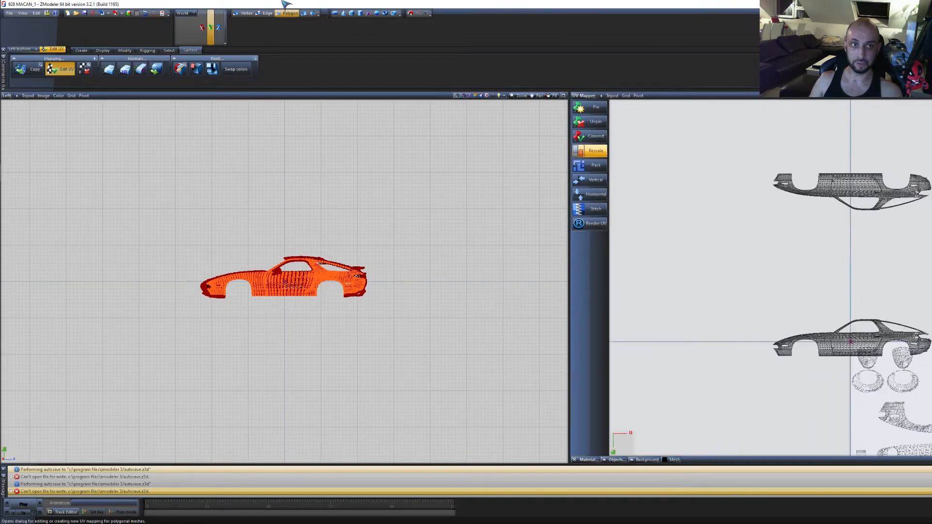
Select both side islands in the UV Mapper, move them straight up clear of the template texture, and clear the selection
left_click(305, 14)
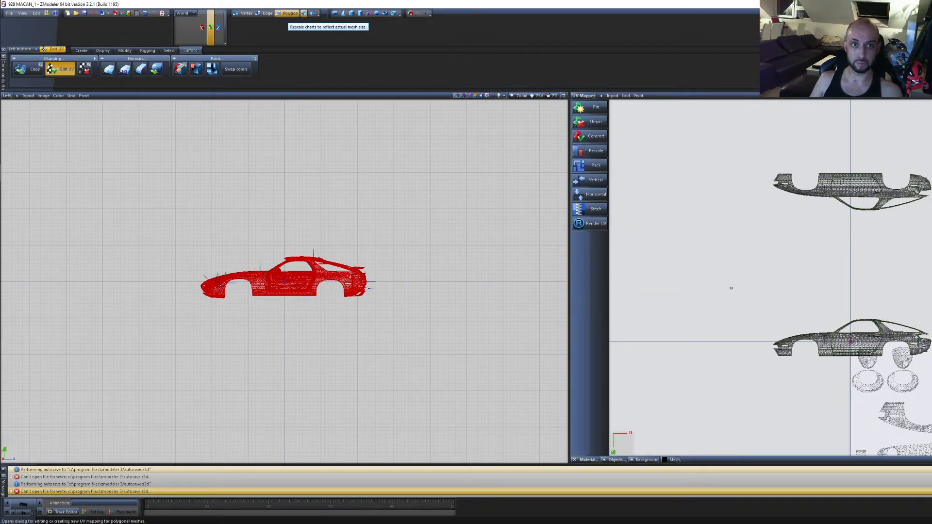
left_click_drag(928, 385, 695, 271)
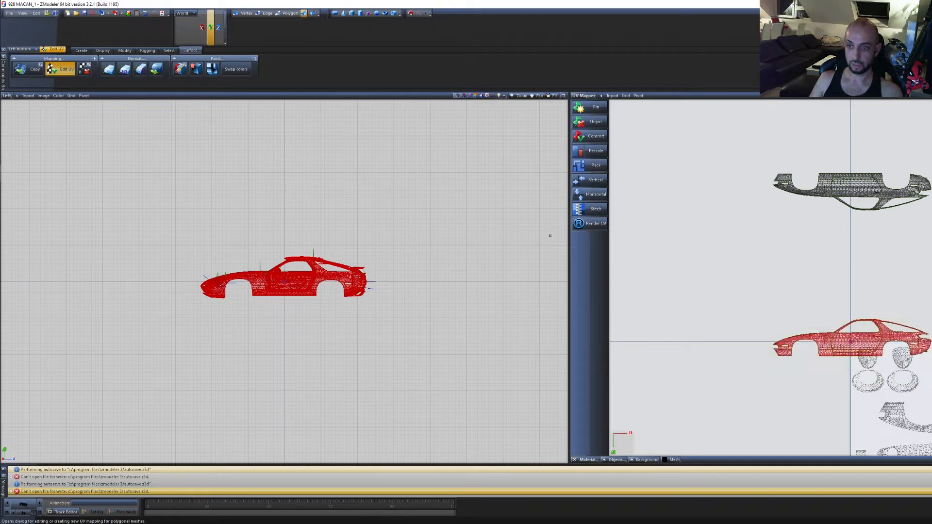
left_click_drag(929, 395, 658, 140)
scroll(745, 188, "down", 2)
left_click(590, 136)
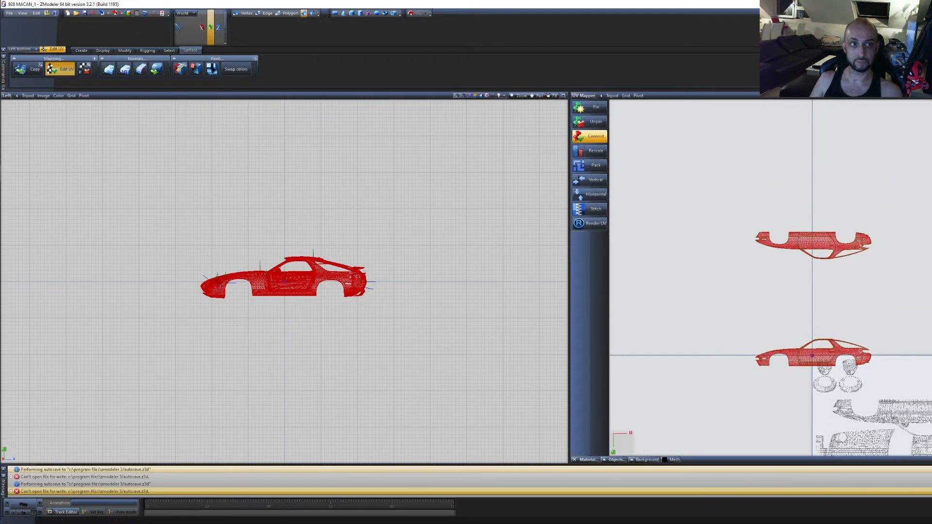
left_click(125, 50)
left_click(131, 73)
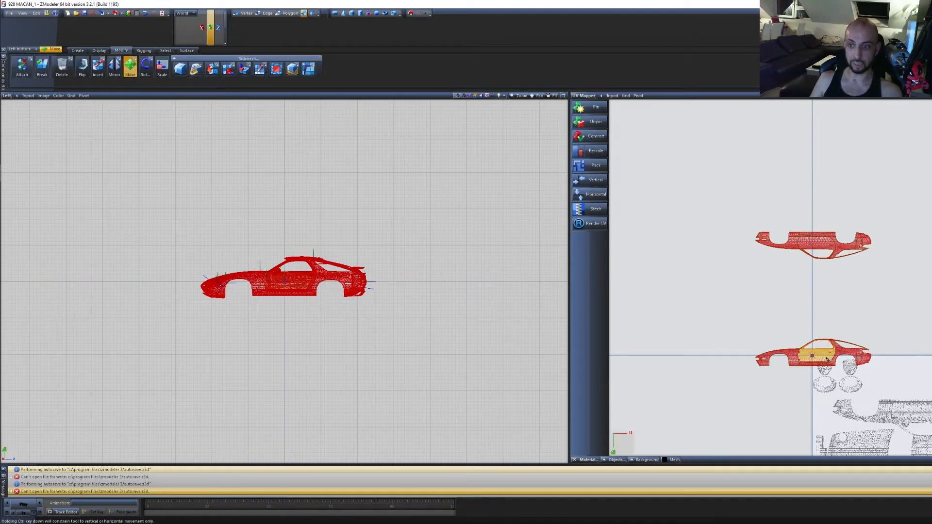
left_click_drag(819, 358, 817, 261)
key("Escape")
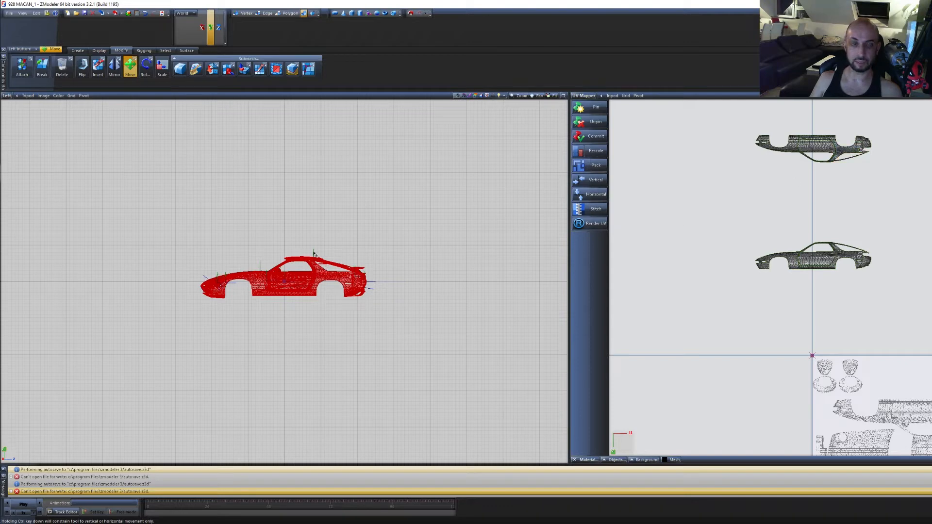
In the Perspective view, select the strip of polygons along the rear bumper's upper edge at polygon level
left_click(8, 96)
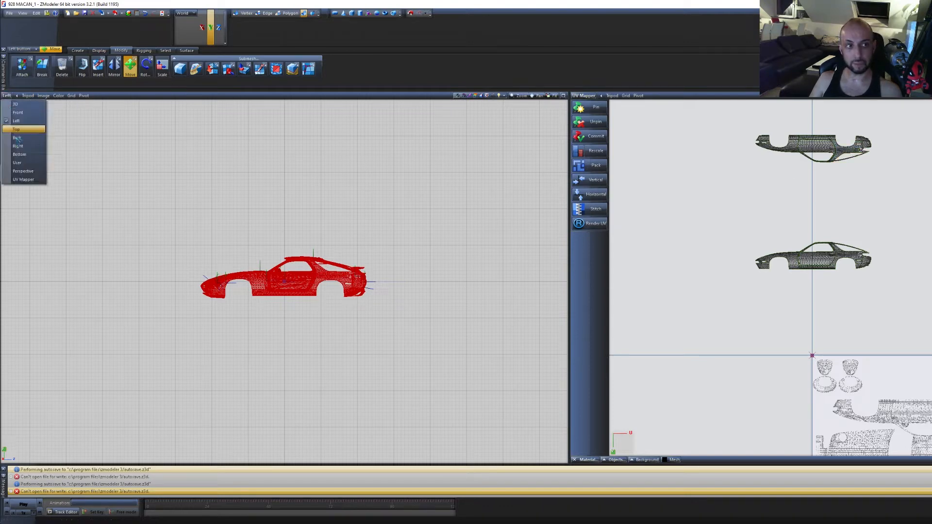
left_click(27, 171)
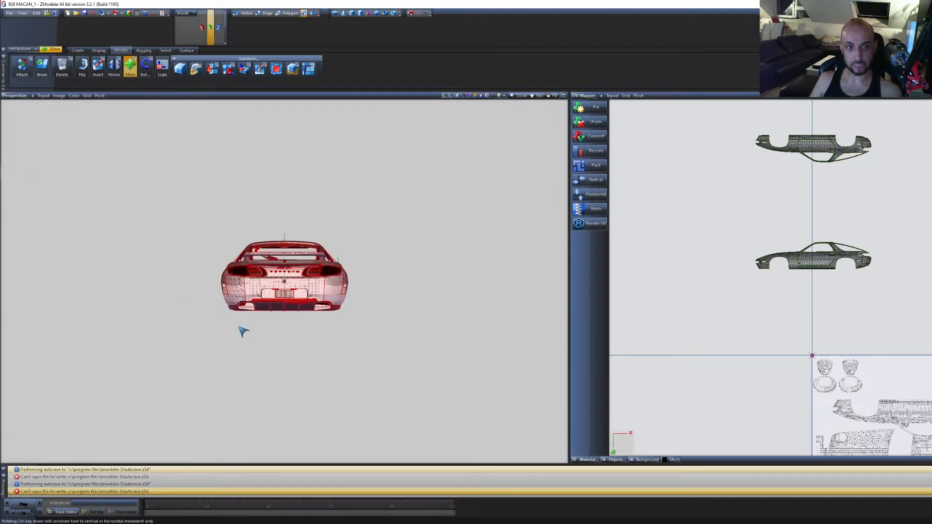
middle_click_drag(239, 328, 200, 330)
key("space")
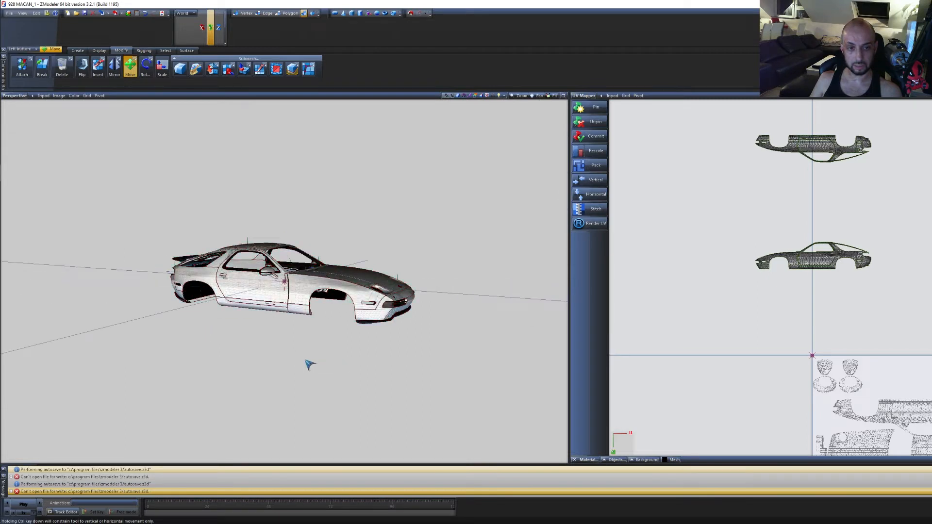
middle_click_drag(305, 360, 321, 363)
right_click_drag(442, 371, 109, 179)
left_click(290, 14)
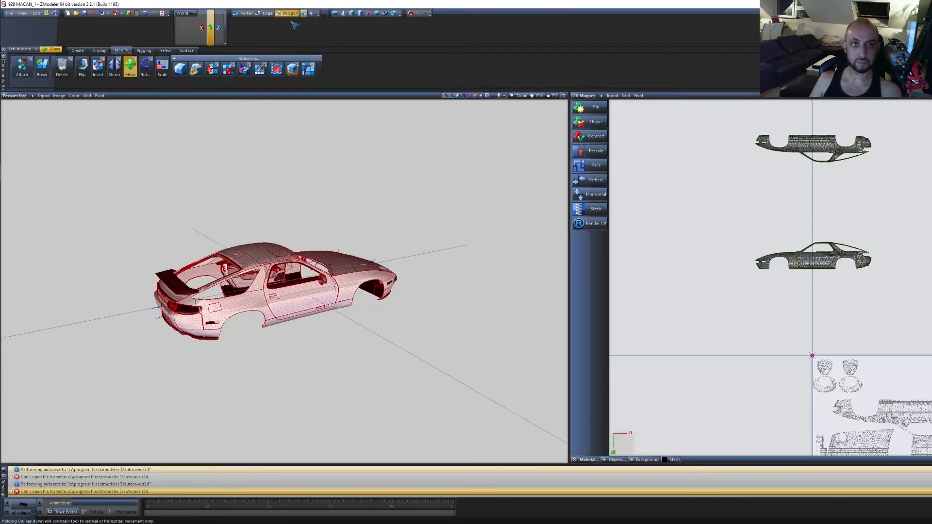
left_click(456, 332)
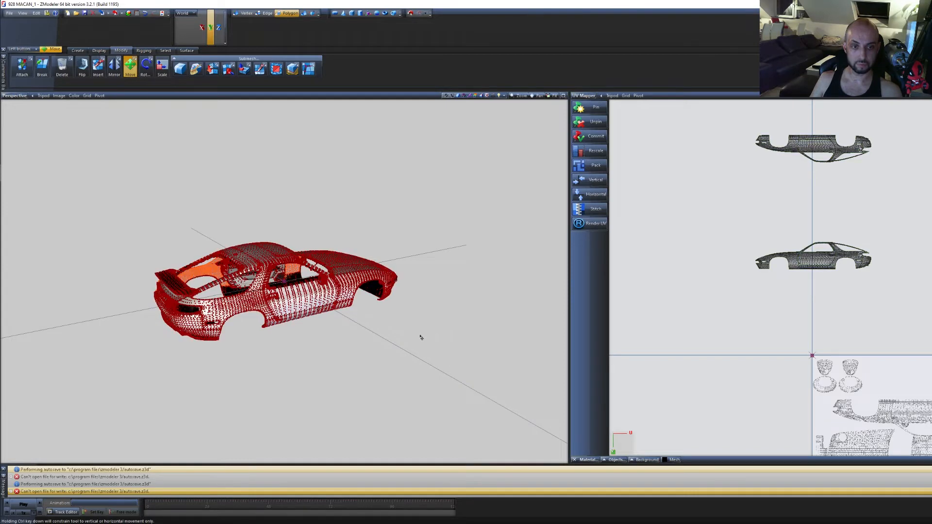
scroll(190, 324, "up", 10)
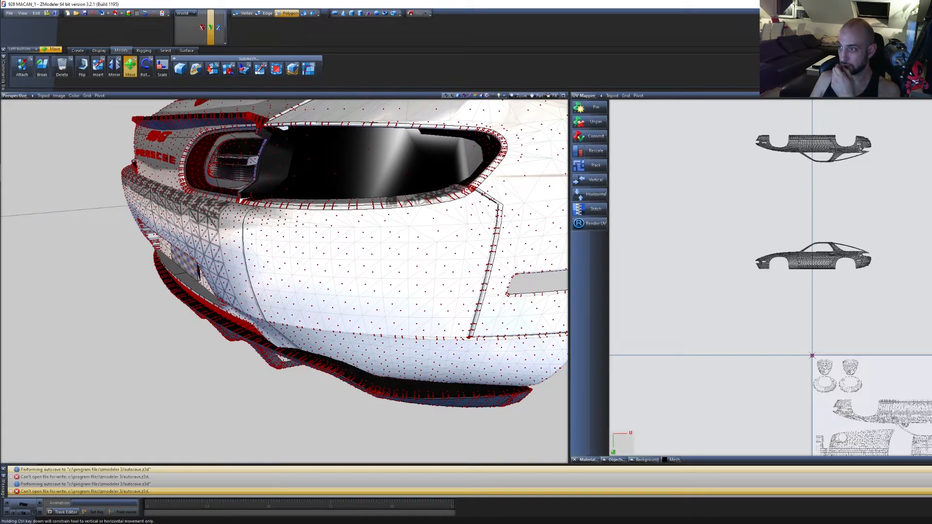
key("ctrl+z")
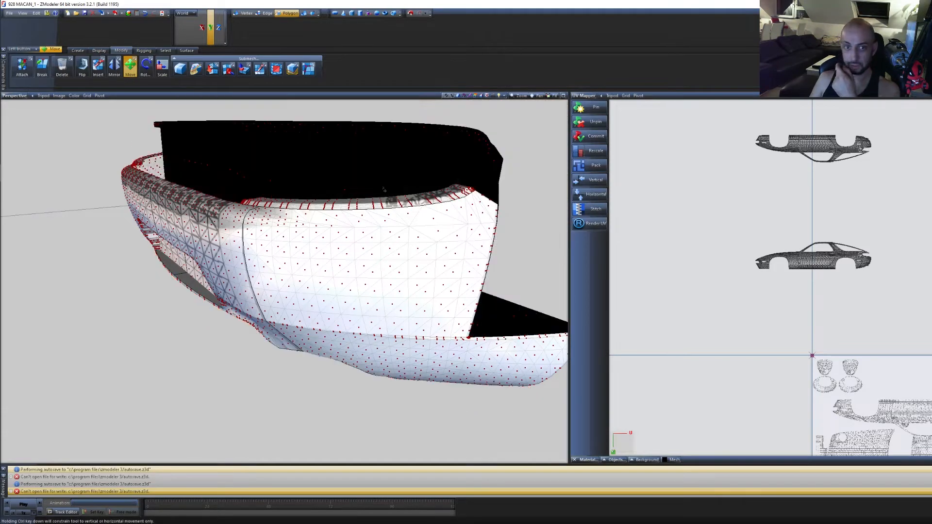
left_click(326, 211)
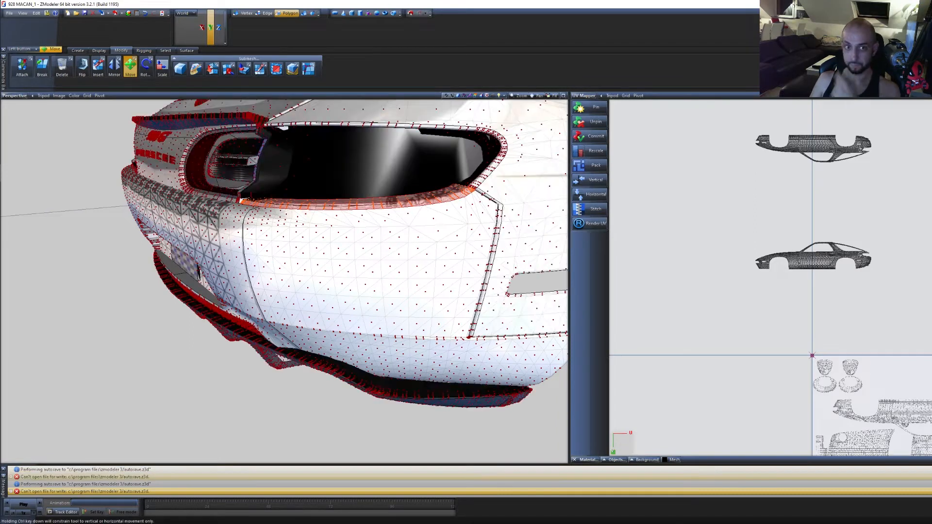
Generate new UV mapping for the selected bumper-edge polygons from viewport XY in the Right view
left_click(15, 96)
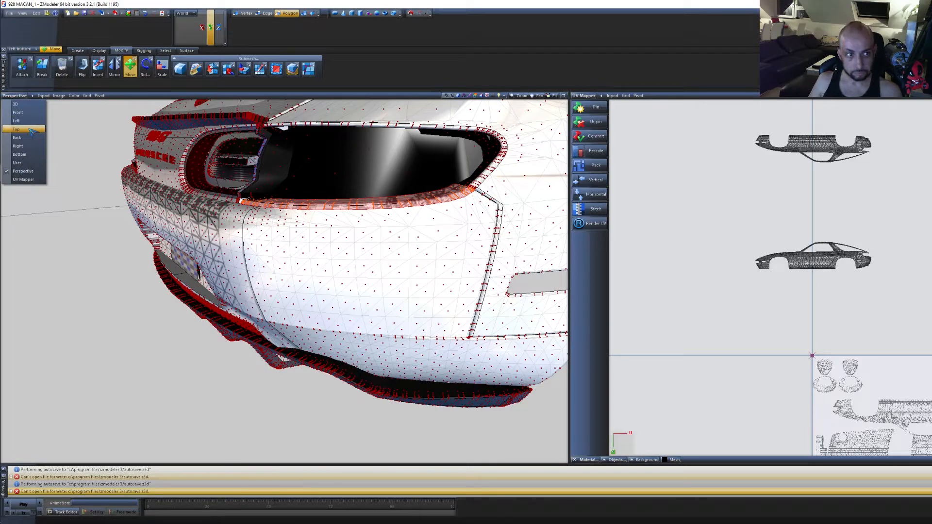
middle_click_drag(134, 249, 136, 250)
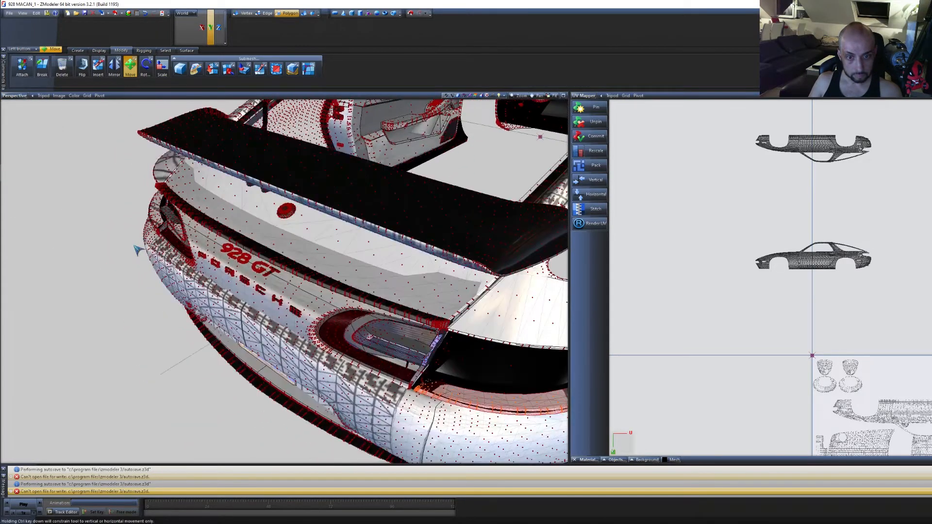
left_click(15, 95)
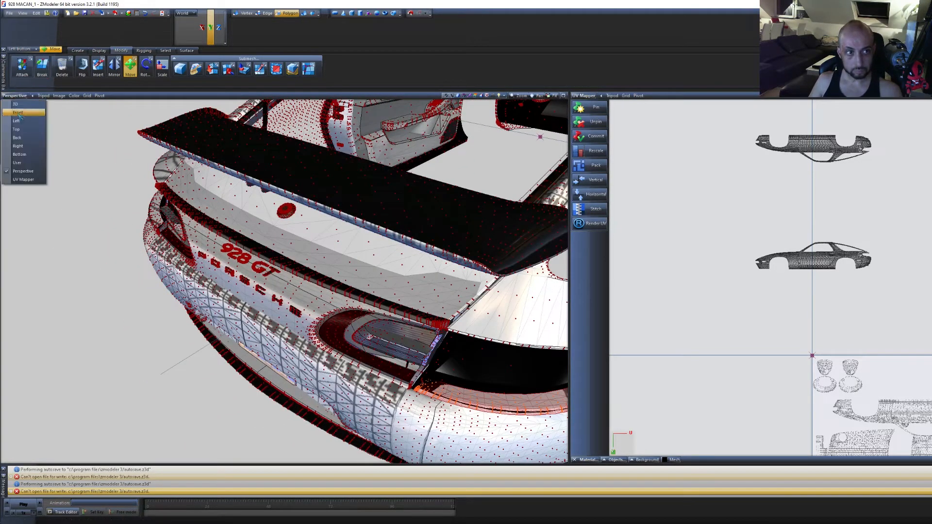
left_click(29, 146)
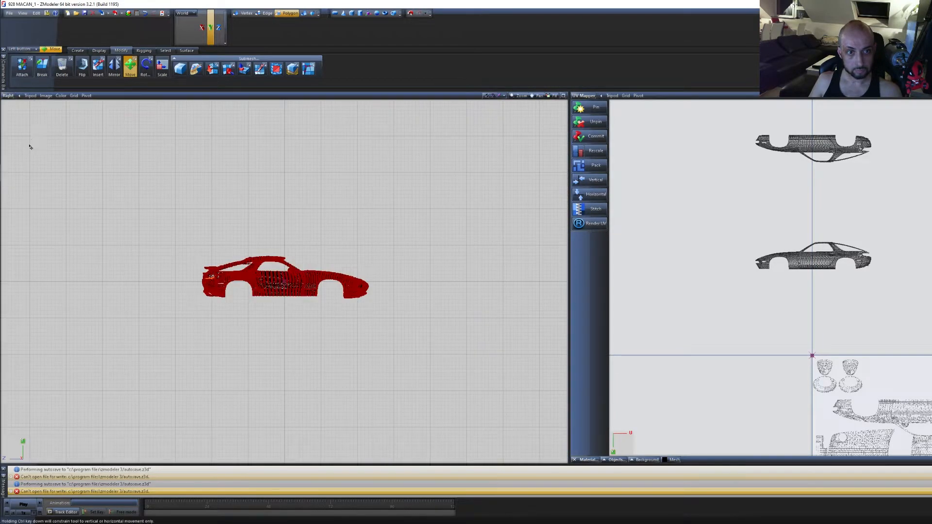
left_click(190, 50)
left_click(60, 69)
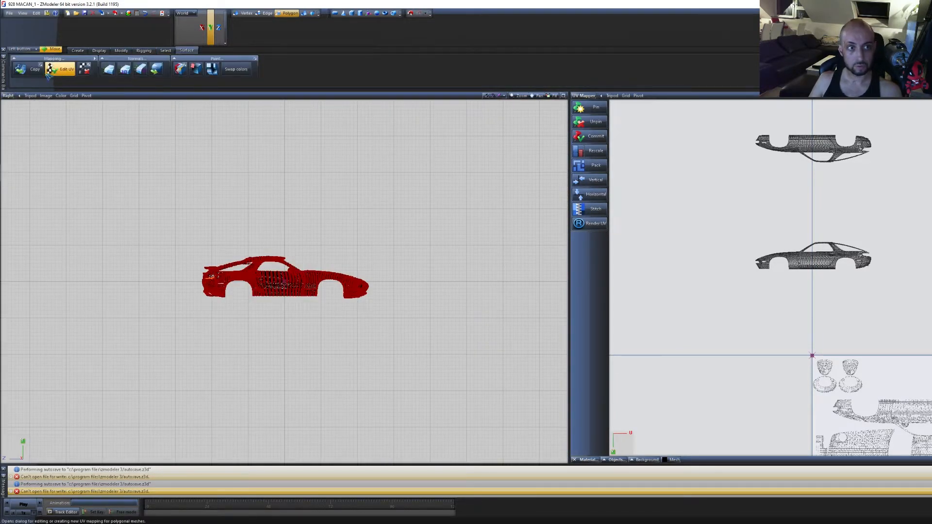
left_click(346, 209)
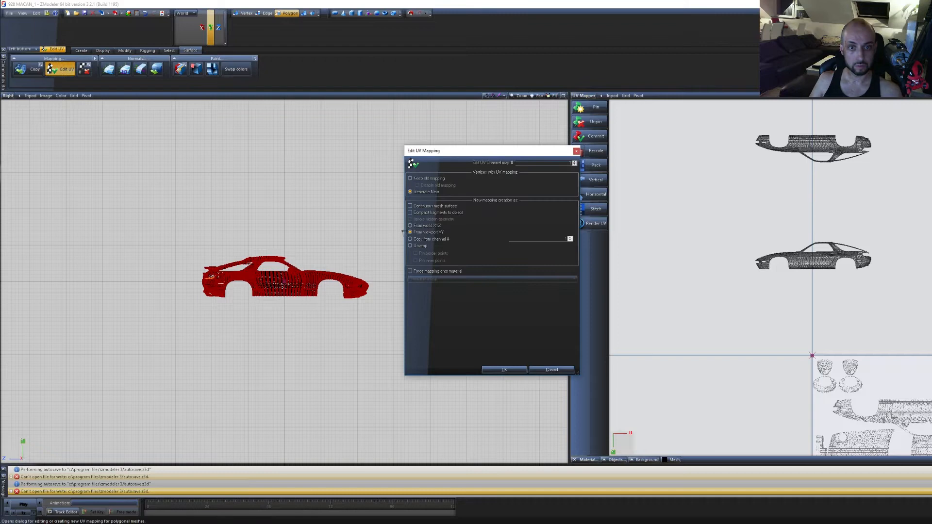
left_click(503, 369)
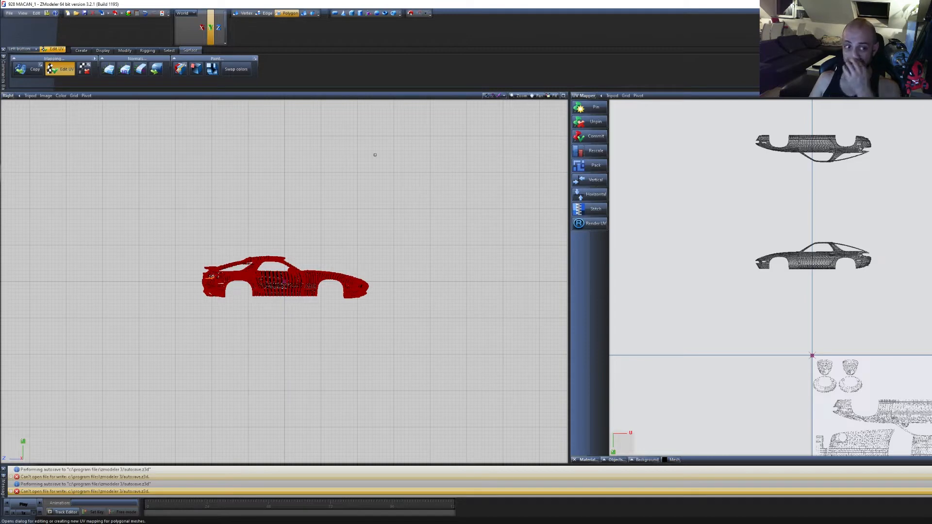
left_click(304, 13)
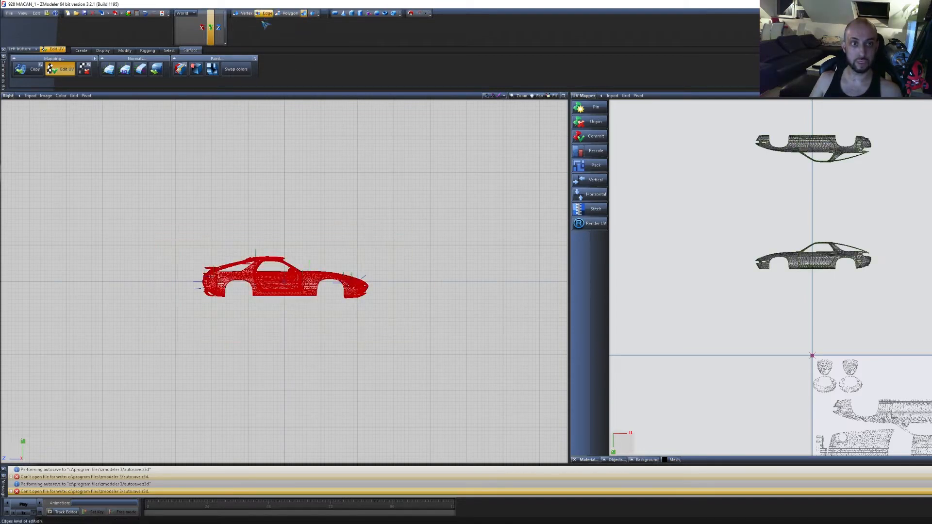
left_click(296, 14)
left_click(338, 228)
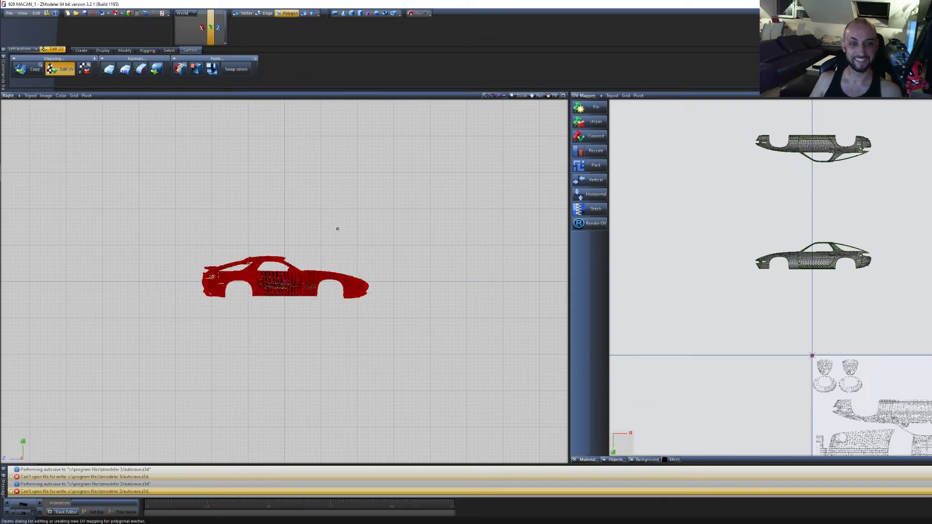
left_click(342, 209)
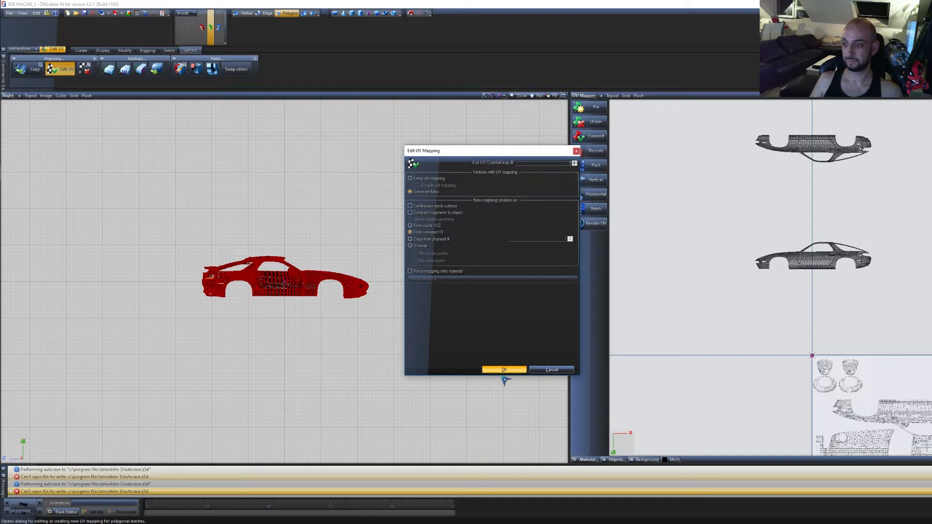
key("Return")
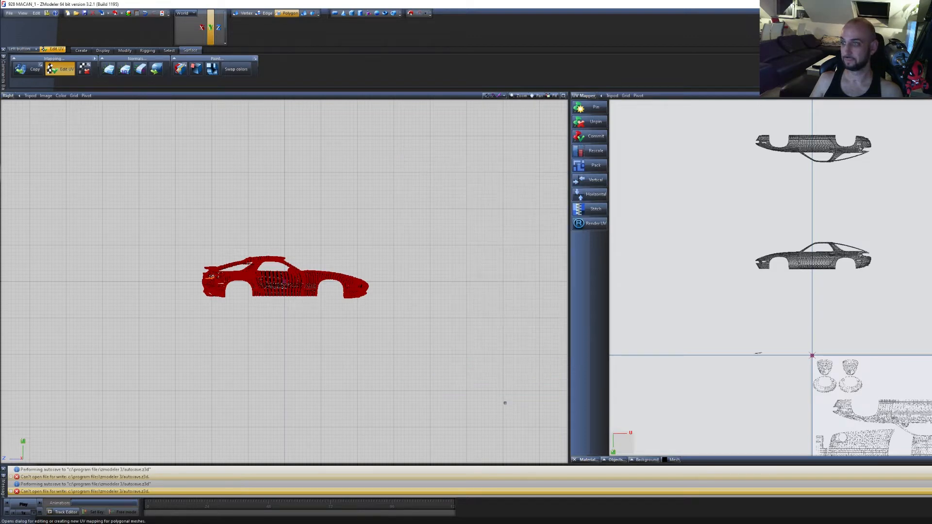
Rotate the bumper edge's small UV island by 180 degrees about the origin in the UV Mapper
left_click(304, 14)
scroll(750, 391, "up", 2)
scroll(753, 389, "up", 4)
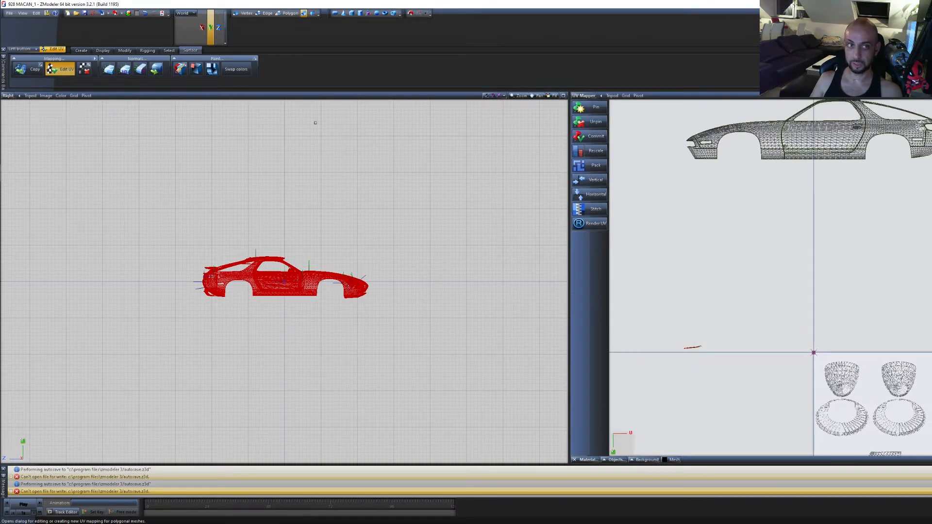
scroll(893, 359, "up", 3)
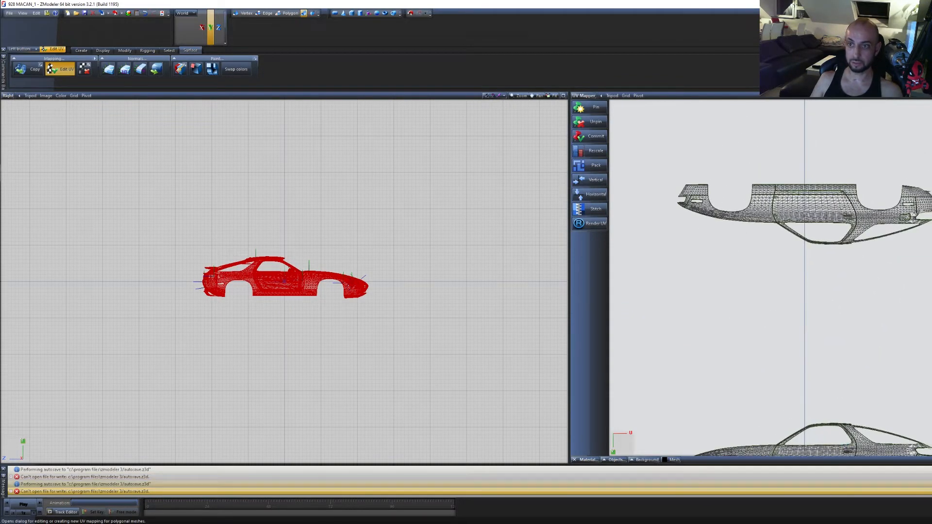
scroll(787, 291, "down", 5)
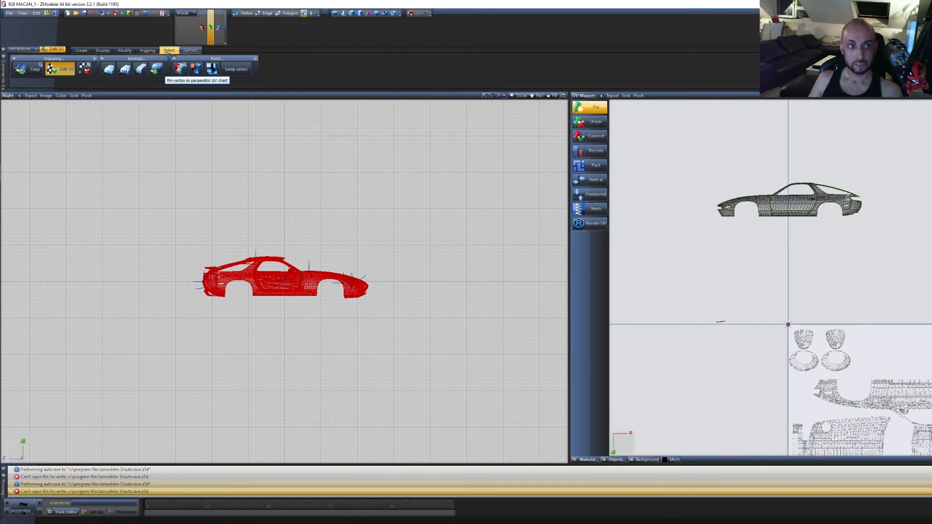
left_click(123, 50)
left_click(146, 66)
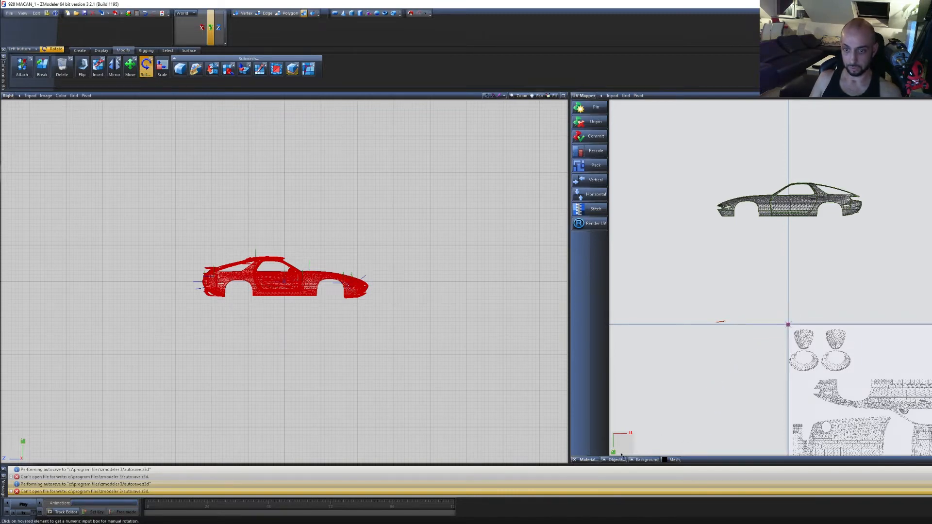
left_click(775, 311)
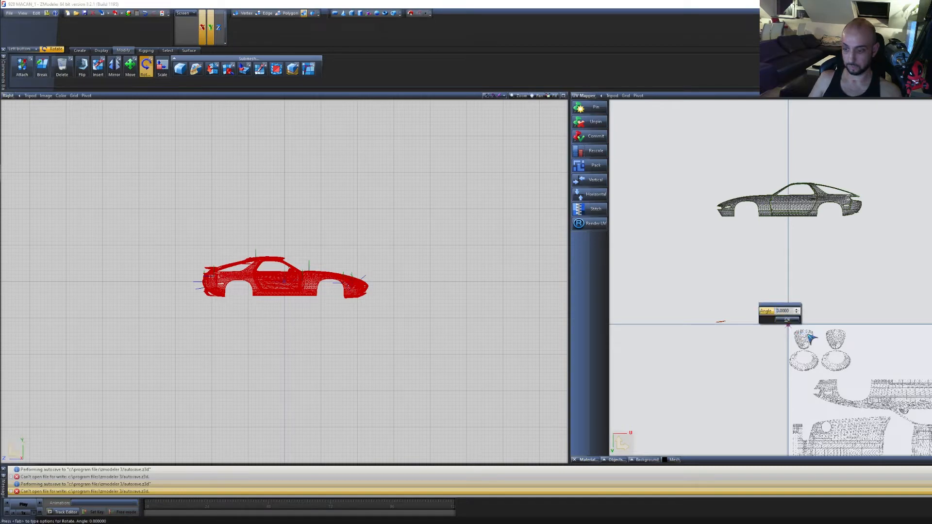
key("Return")
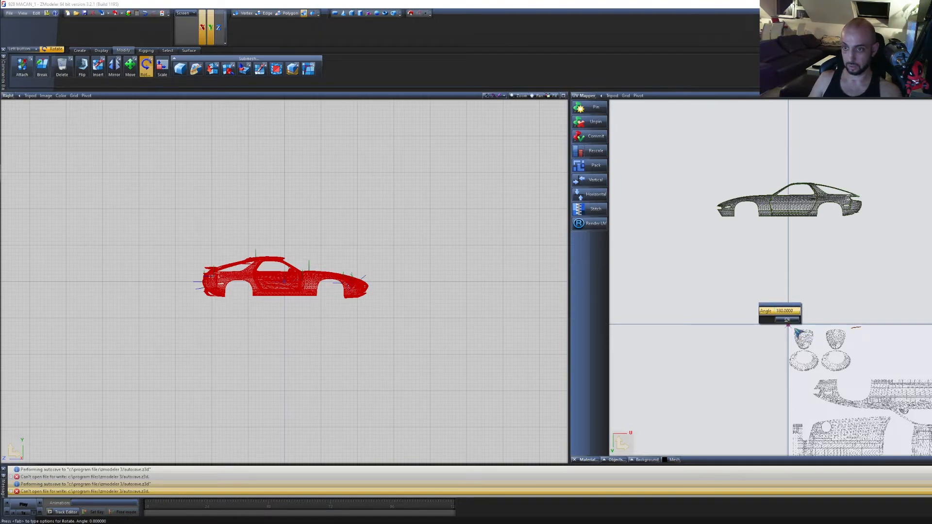
left_click(787, 320)
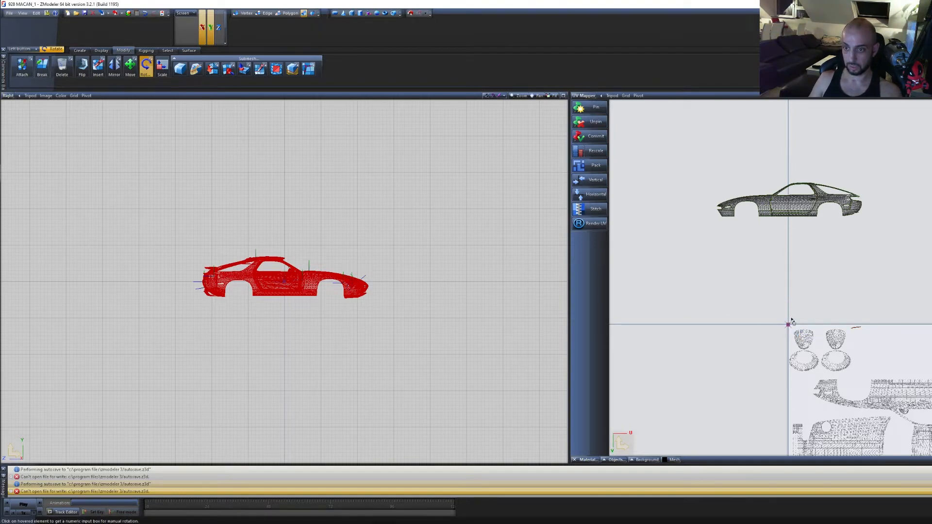
Move the bumper edge's UV island straight up in the UV Mapper, clear of the template, to the inverted side island's rear end
left_click(130, 67)
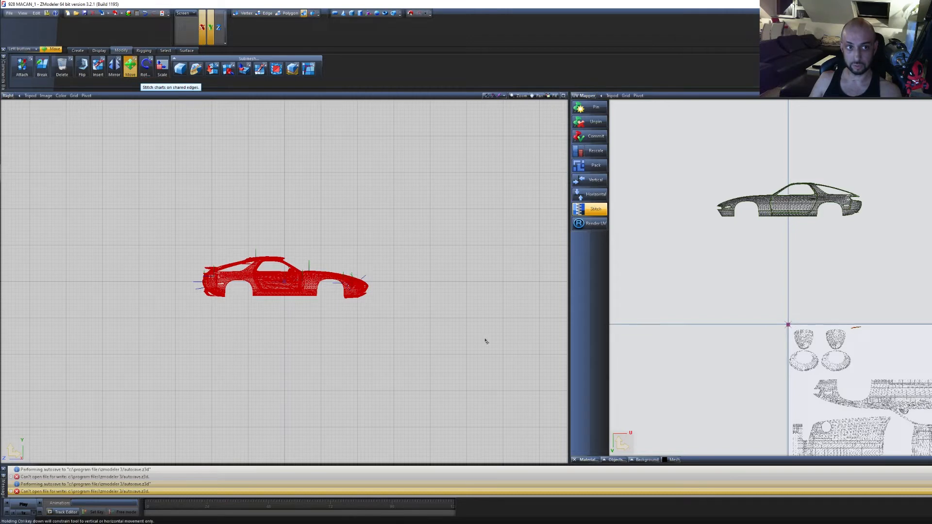
left_click(614, 451)
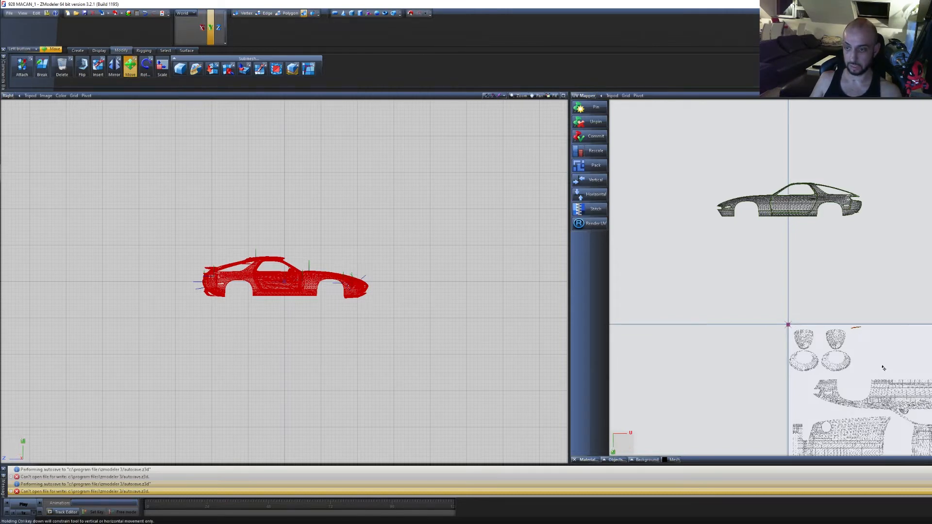
mouse_move(883, 369)
right_mouse_down()
mouse_move(876, 324)
mouse_move(791, 299)
right_mouse_up()
left_click_drag(894, 391, 894, 389)
scroll(866, 208, "up", 6)
scroll(866, 208, "up", 4)
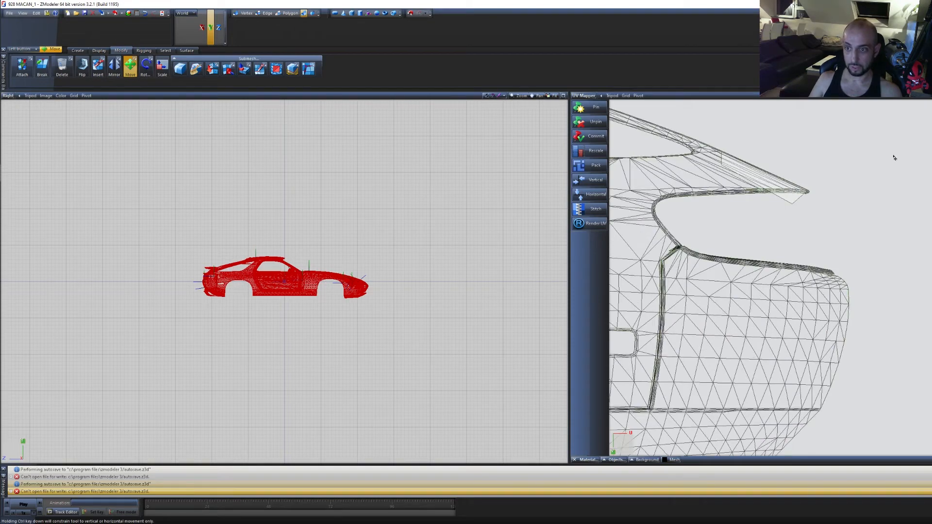
middle_click_drag(909, 196, 930, 486)
scroll(925, 146, "down", 5)
middle_click_drag(924, 146, 930, 413)
middle_click_drag(927, 212, 926, 488)
scroll(915, 267, "down", 3)
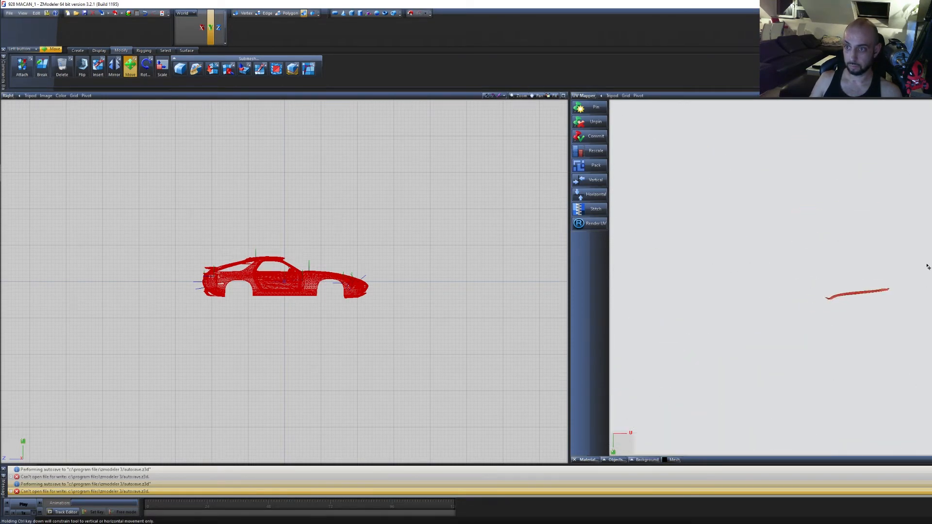
middle_click_drag(927, 266, 902, 265)
scroll(903, 185, "up", 2)
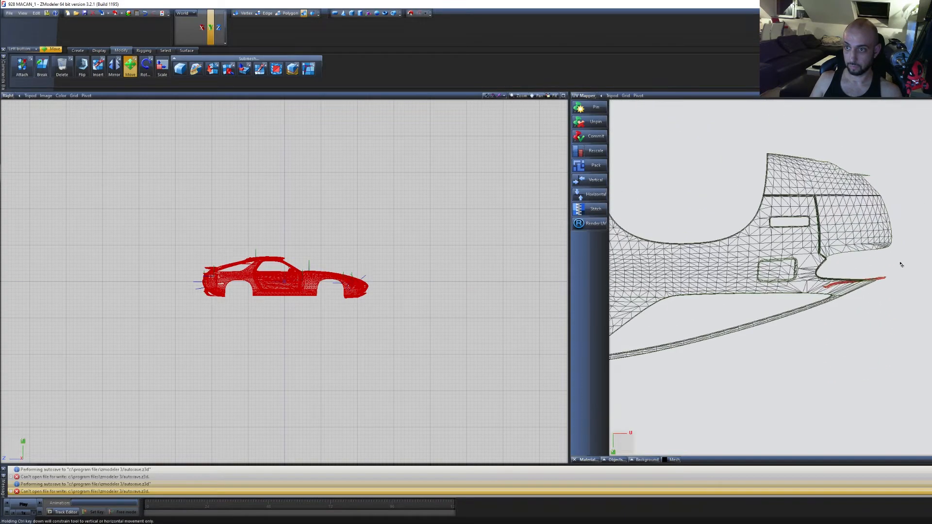
Align the bumper-edge UV island with the rear bumper's edge on the inverted side island and clear the selection
scroll(901, 264, "up", 6)
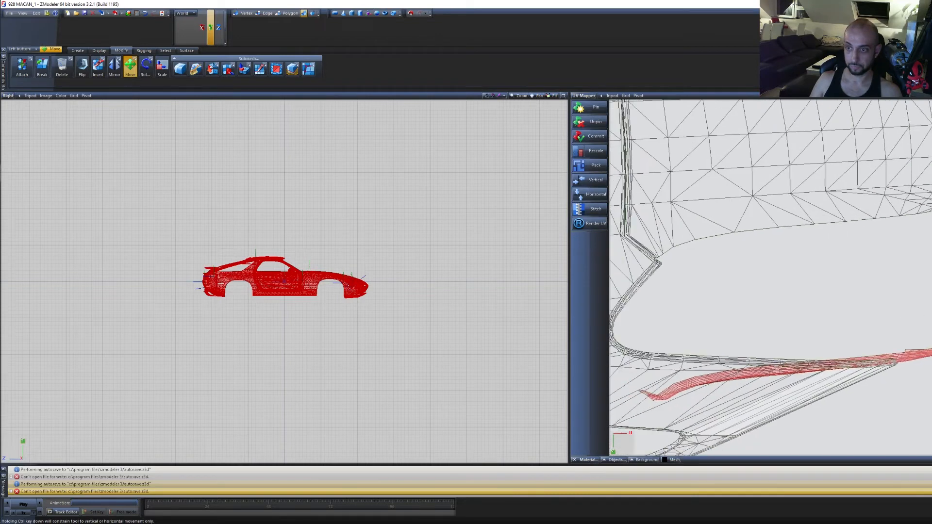
middle_click_drag(854, 364, 894, 363)
left_click_drag(893, 362, 894, 227)
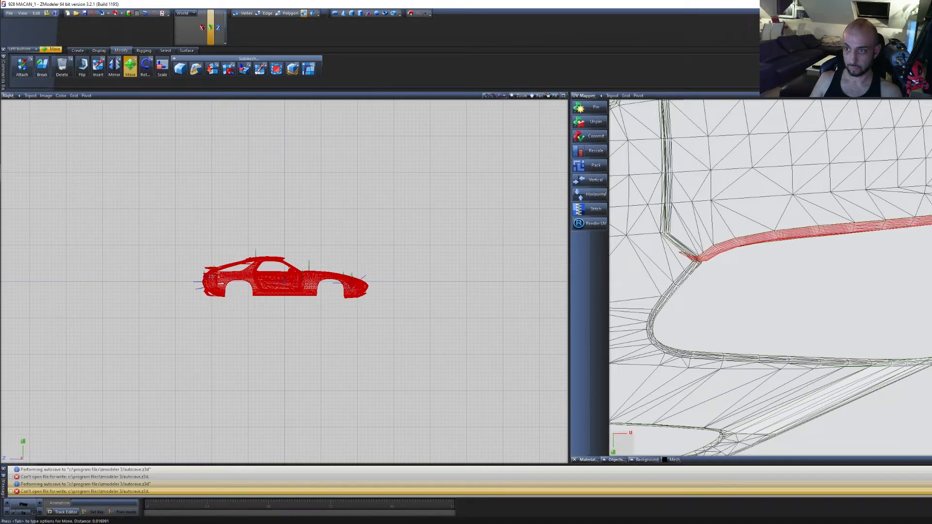
left_click_drag(894, 226, 893, 227)
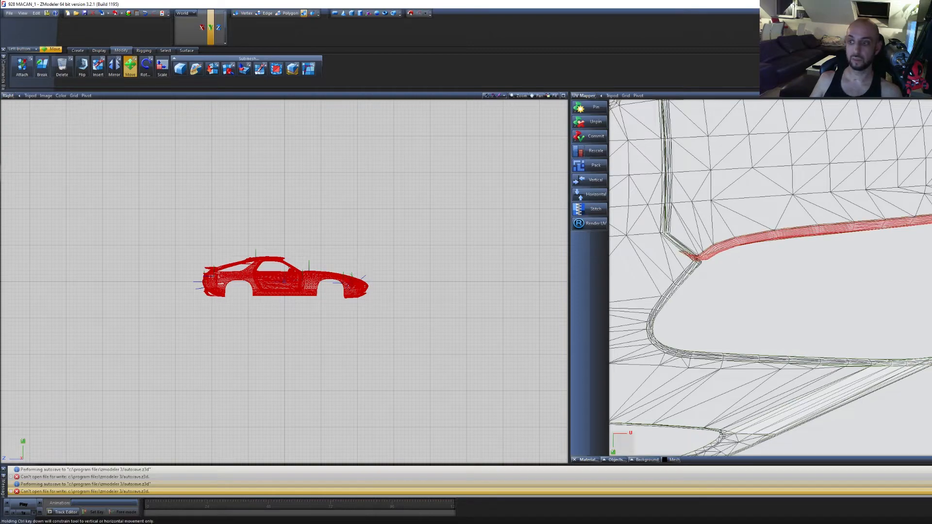
left_click(146, 13)
Switch the Right view to Perspective and open the car body meshes for editing at polygon level
scroll(911, 299, "down", 6)
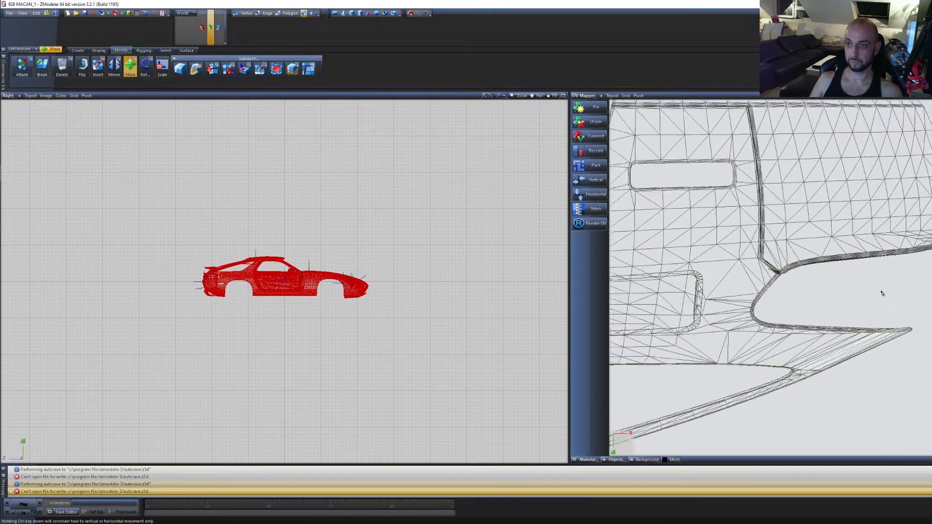
scroll(882, 292, "down", 6)
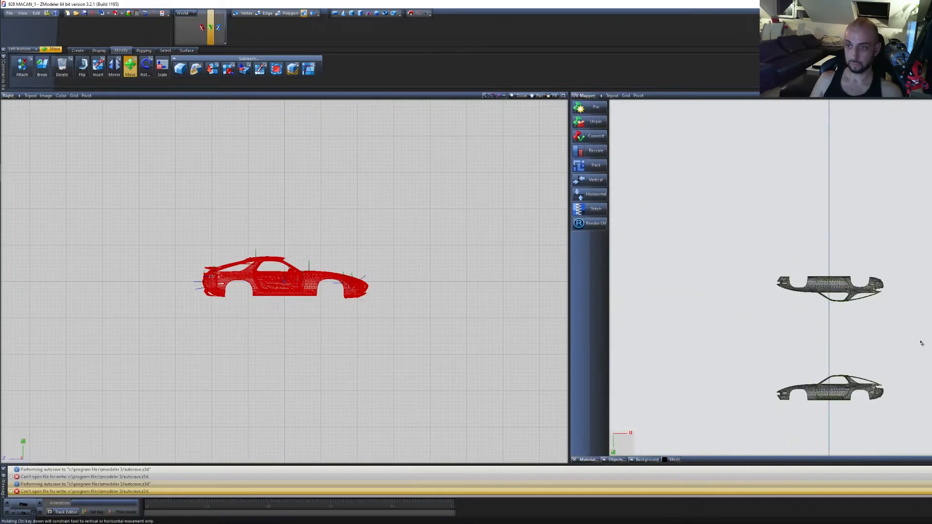
middle_click_drag(920, 343, 898, 178)
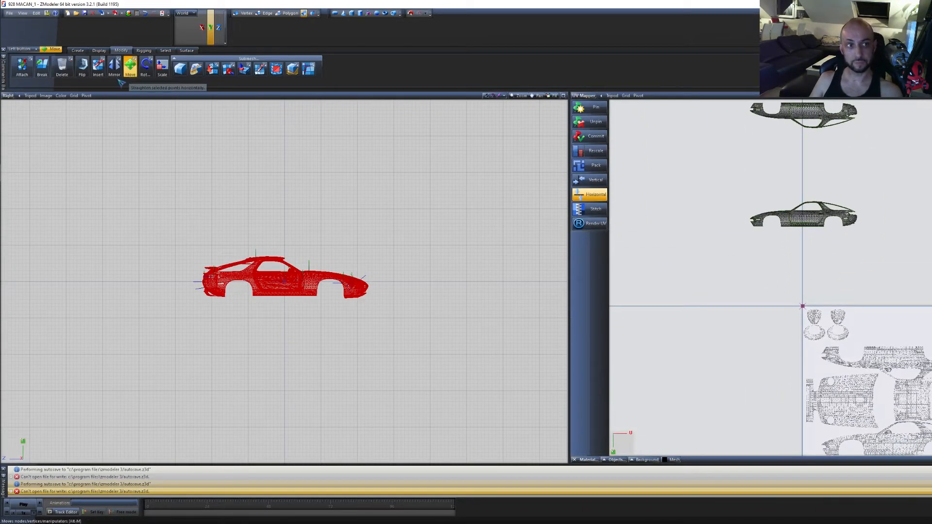
left_click(130, 67)
left_click(7, 96)
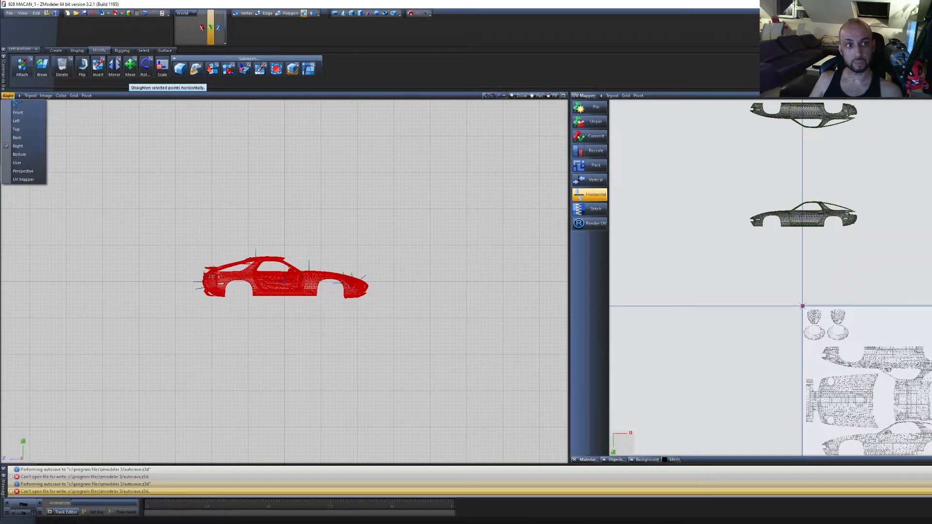
left_click(17, 175)
middle_click_drag(227, 290, 305, 309, "alt")
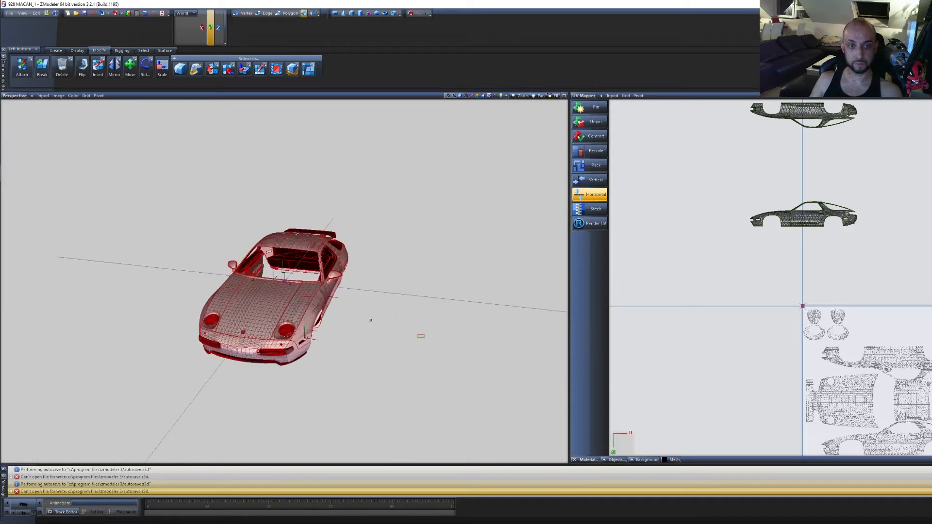
left_click(452, 373)
left_click_drag(452, 373, 100, 168)
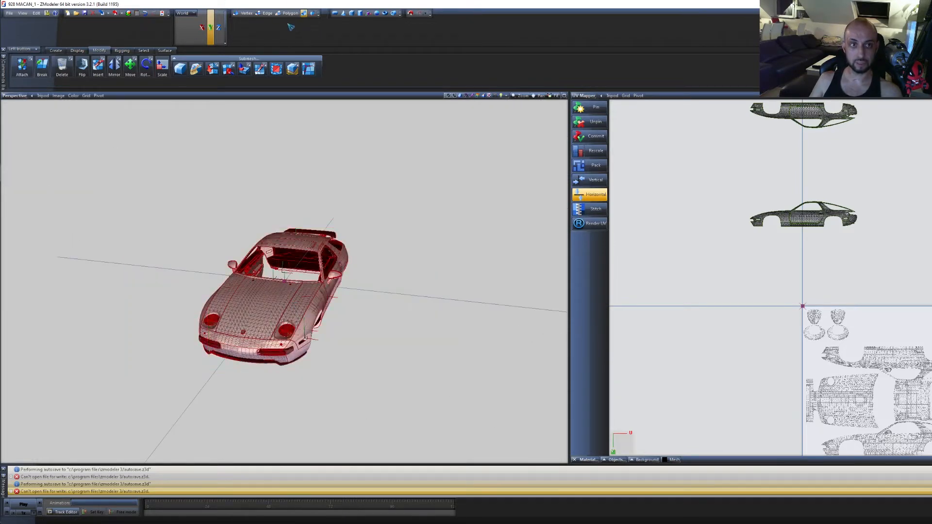
left_click(290, 13)
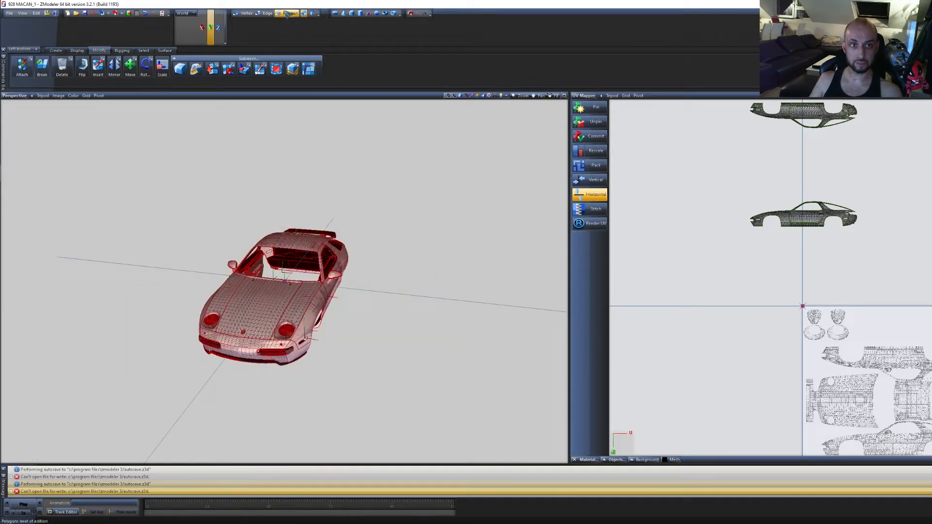
left_click(383, 301)
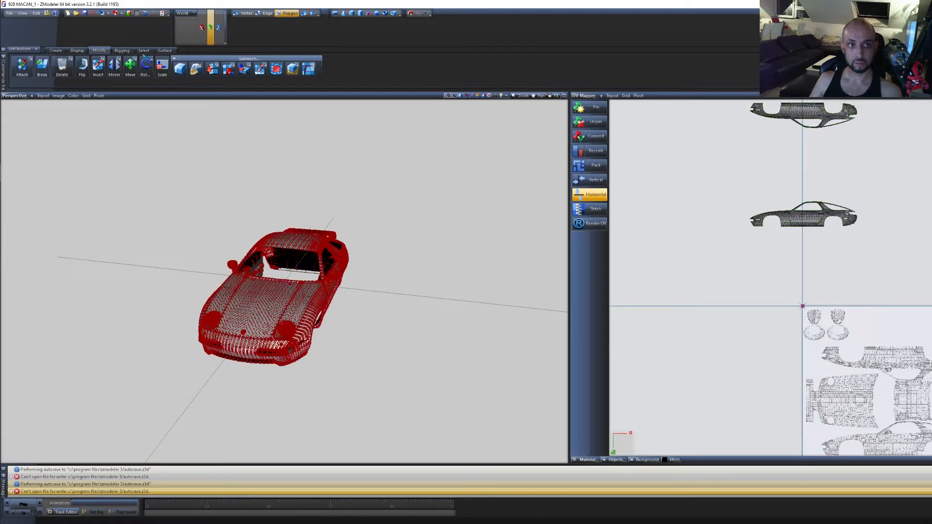
Select all body polygons that use the 928gts_sign_1 [PAINT:1] material
left_click(144, 50)
left_click(266, 68)
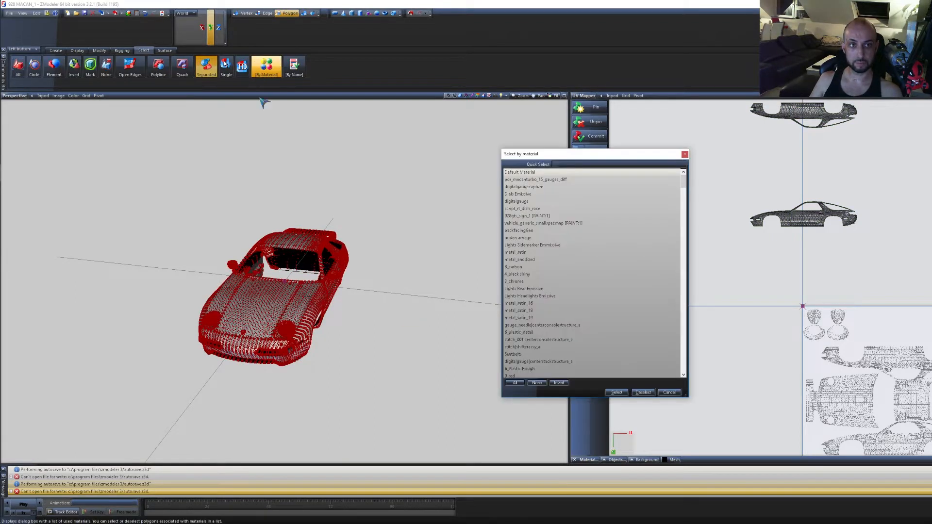
left_click(544, 215)
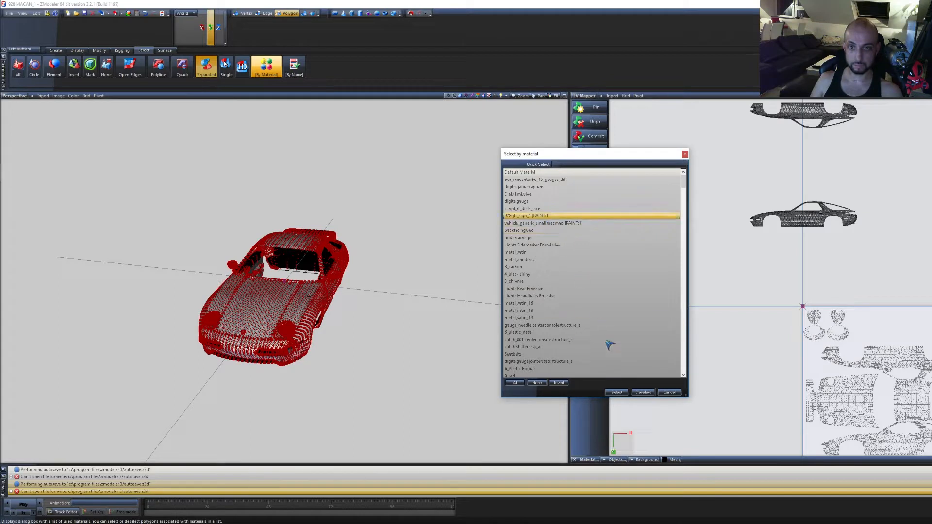
left_click(616, 393)
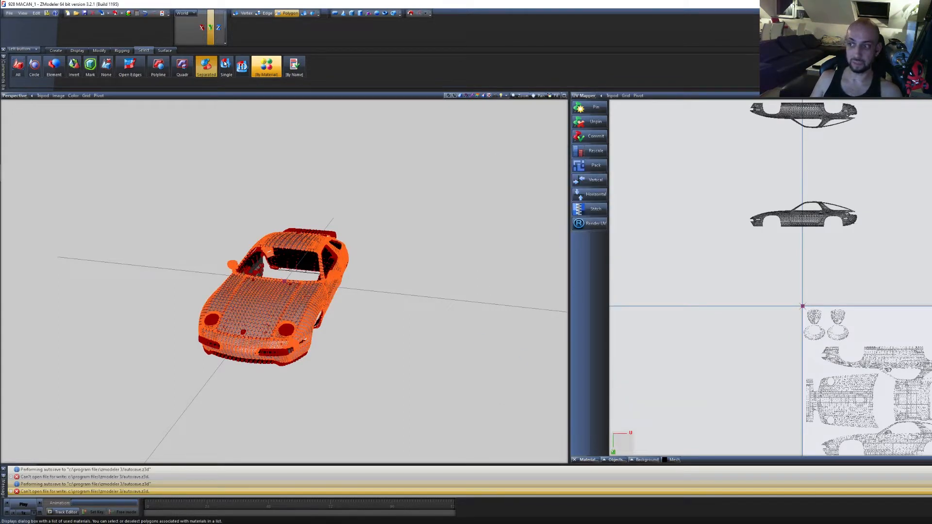
Isolate each door in turn and remove its polygons from the paint selection
key("Tab")
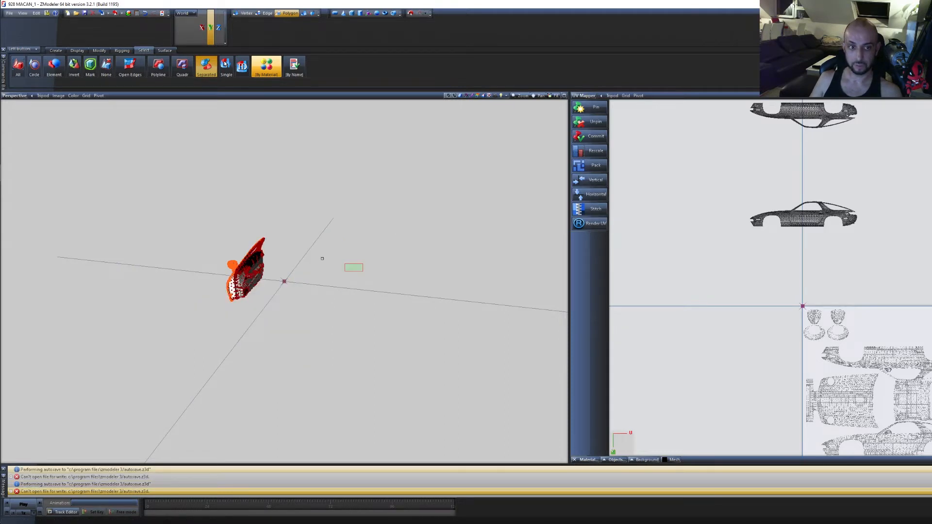
left_click_drag(323, 259, 311, 255)
key("Tab")
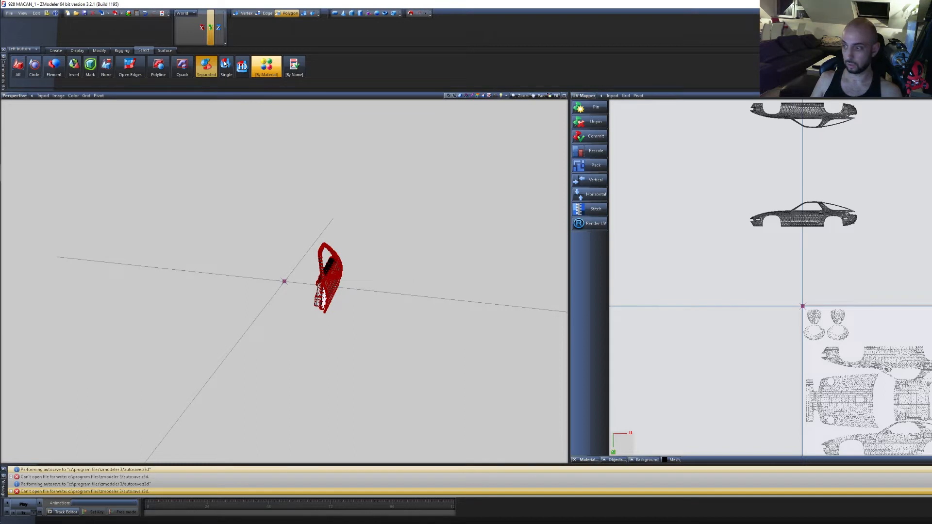
key("Tab")
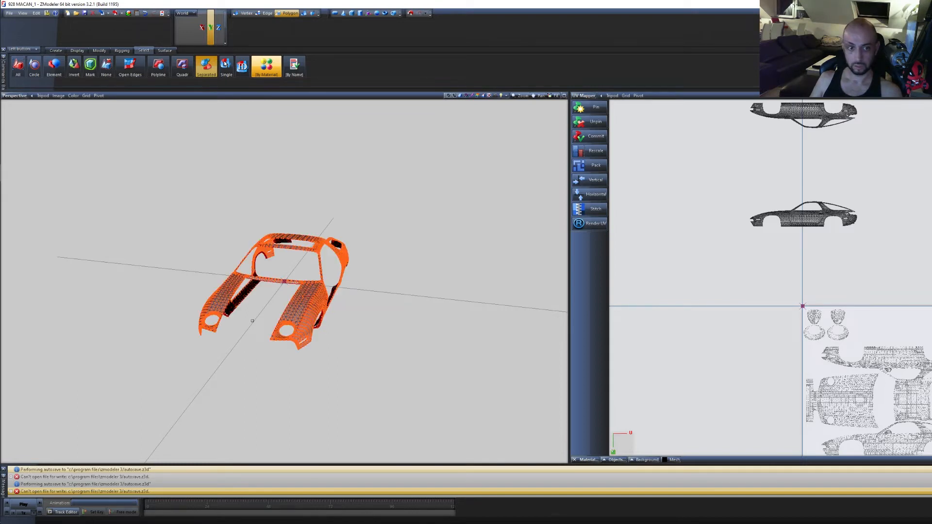
Isolate the body shell and deselect one front fender's side and the rear quarter panels on both sides of the car
mouse_move(252, 321)
middle_mouse_down()
mouse_move(234, 329)
mouse_move(250, 328)
middle_mouse_up()
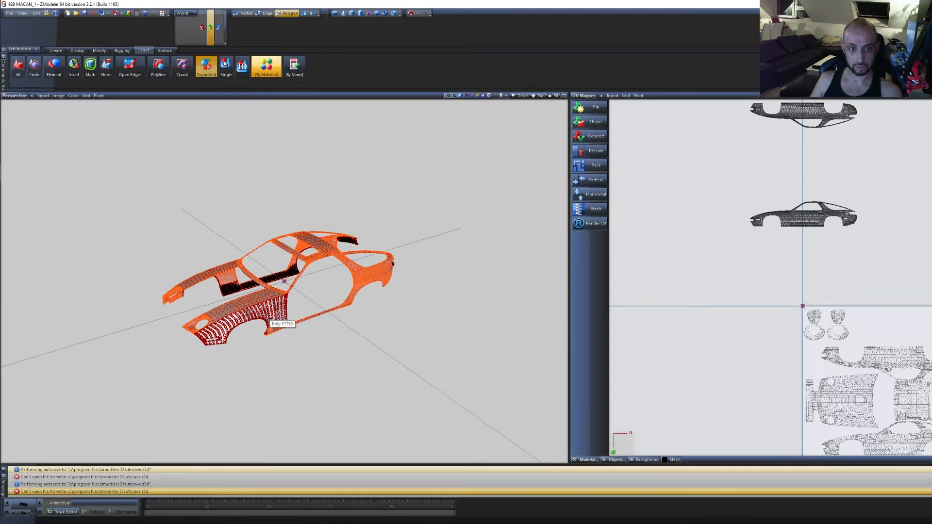
left_click(378, 279)
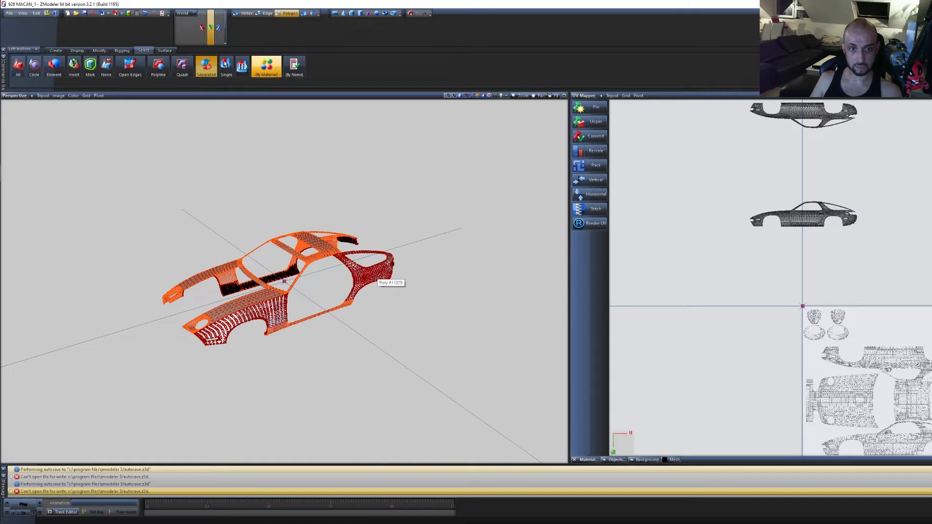
middle_click_drag(445, 339, 376, 344)
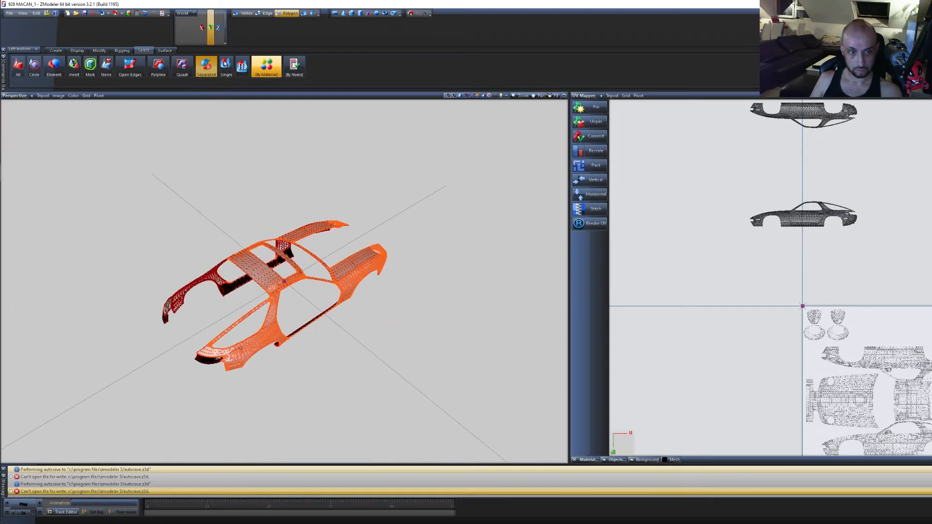
left_click(237, 350)
left_click_drag(252, 388, 116, 274)
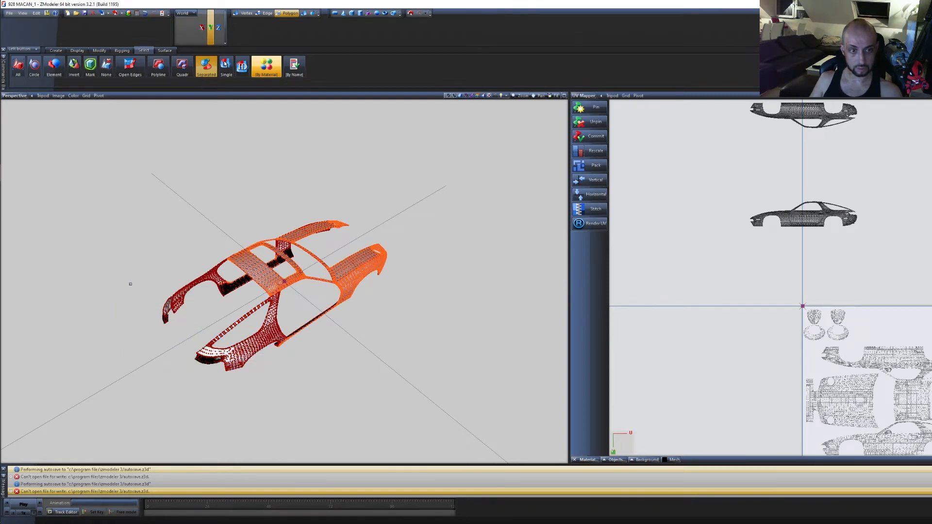
Deselect the remaining sill and front fender side polygons on both sides of the body shell
middle_click_drag(180, 321, 319, 351)
left_click_drag(385, 374, 174, 314)
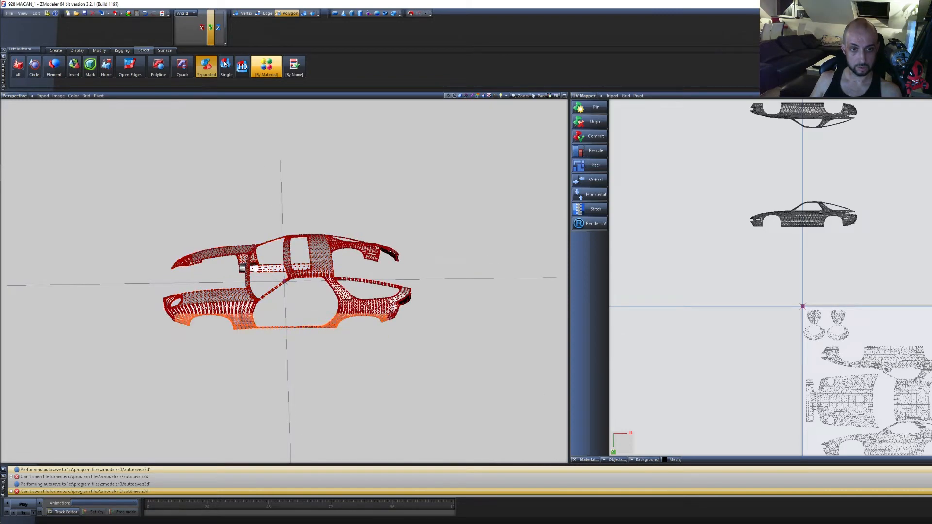
left_click(146, 16)
left_click_drag(425, 356, 180, 311)
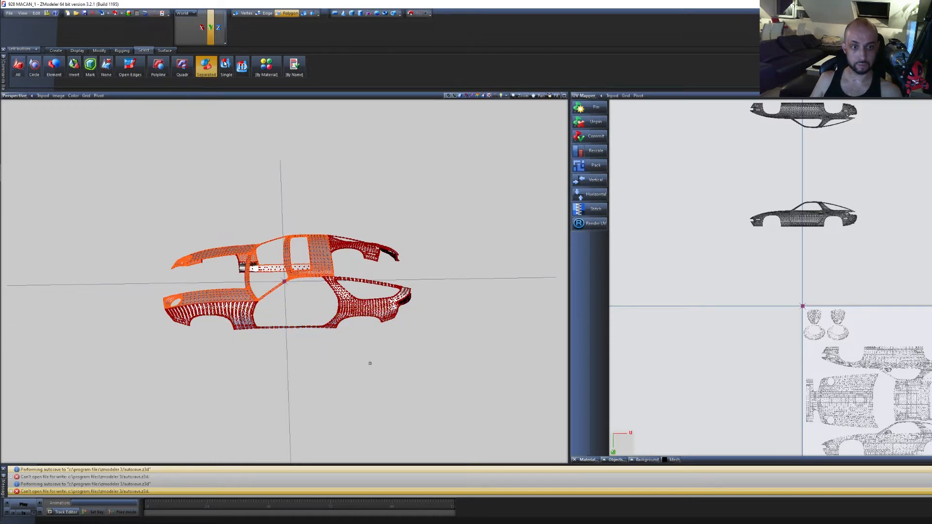
middle_click_drag(370, 363, 330, 324)
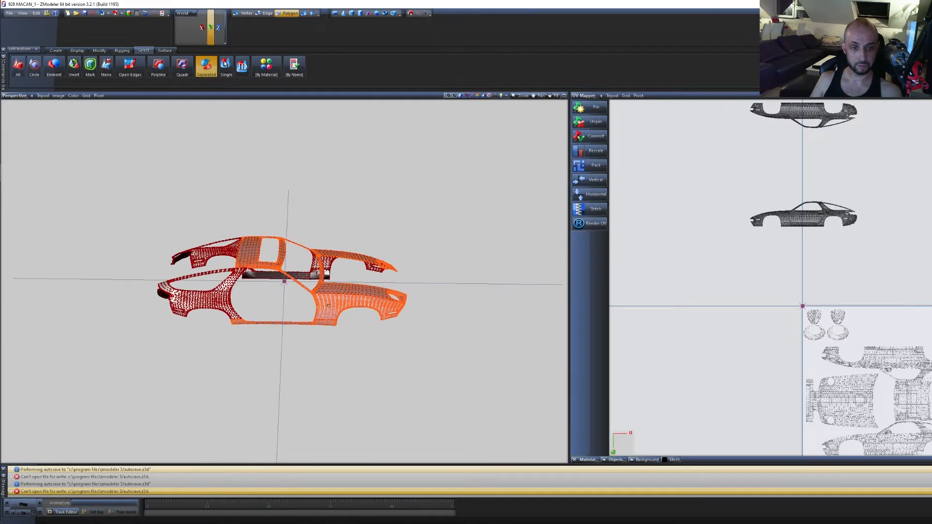
left_click_drag(383, 358, 169, 304)
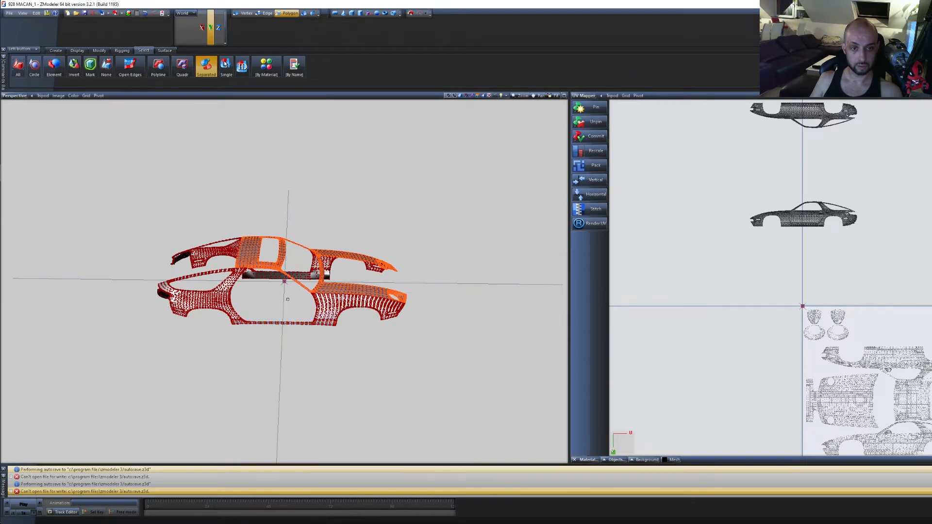
Isolate the front bumper and remove its lower front face and side polygons from the paint selection, keeping the upper strip selected
middle_click_drag(451, 451, 461, 417)
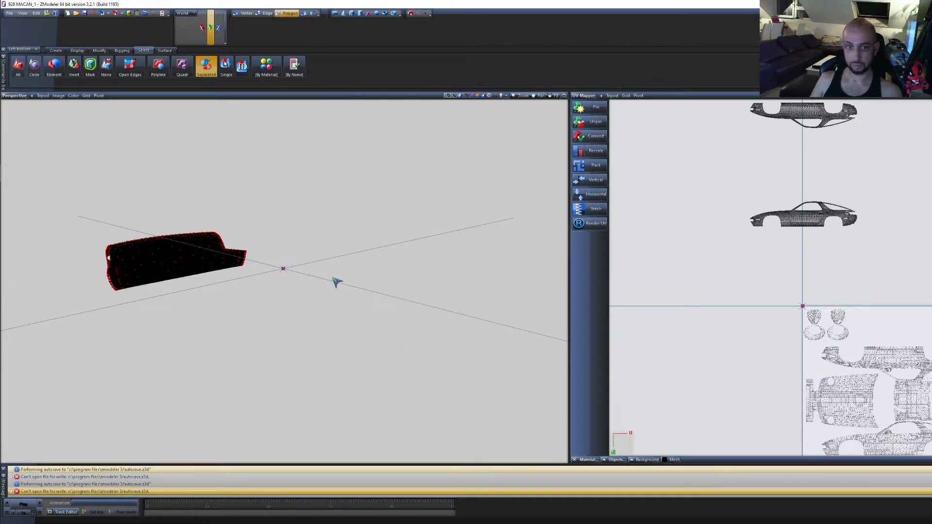
middle_click_drag(336, 282, 416, 310)
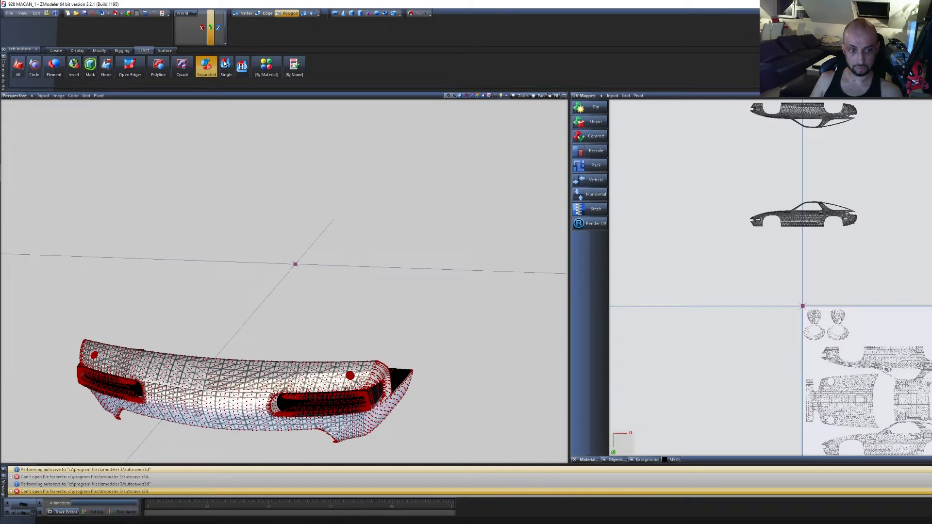
left_click(145, 13)
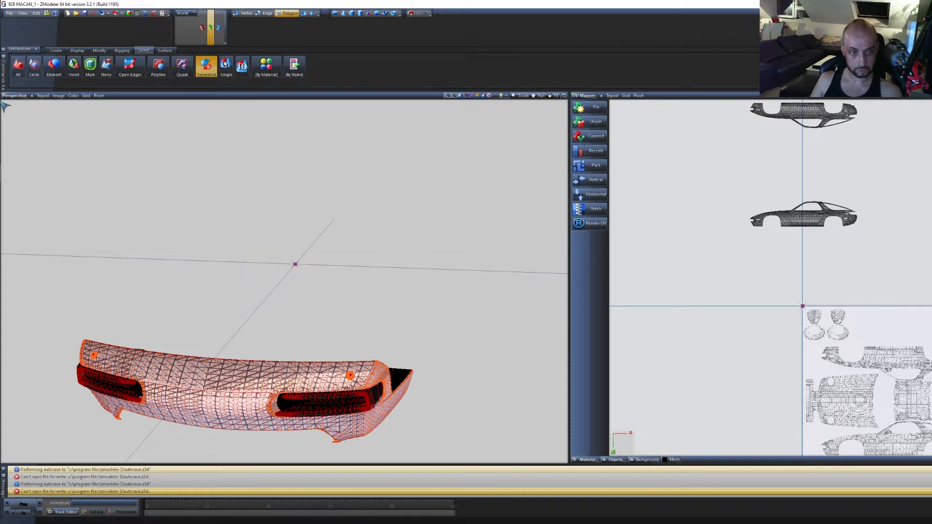
left_click(215, 400)
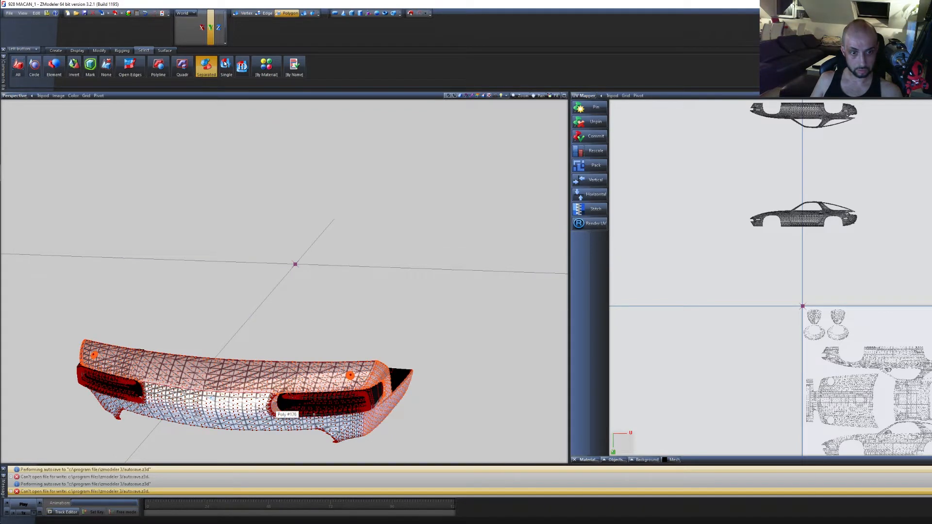
left_click(382, 416)
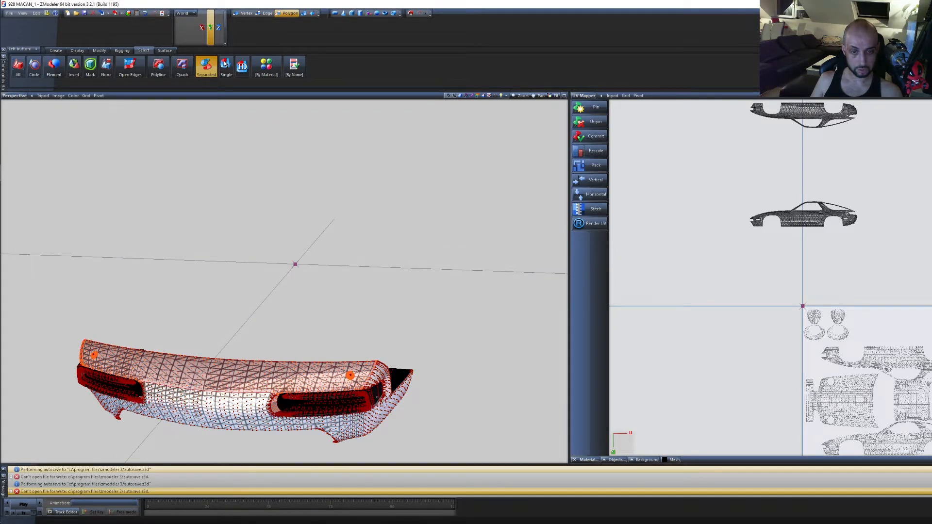
Deselect the small curved polygons at the inner ends of both light openings on the front bumper
scroll(413, 404, "up", 3)
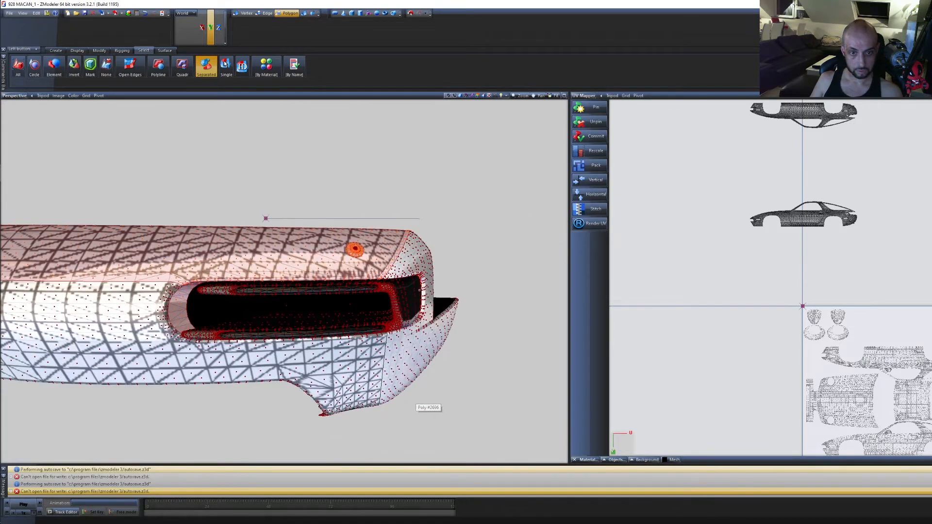
key("alt")
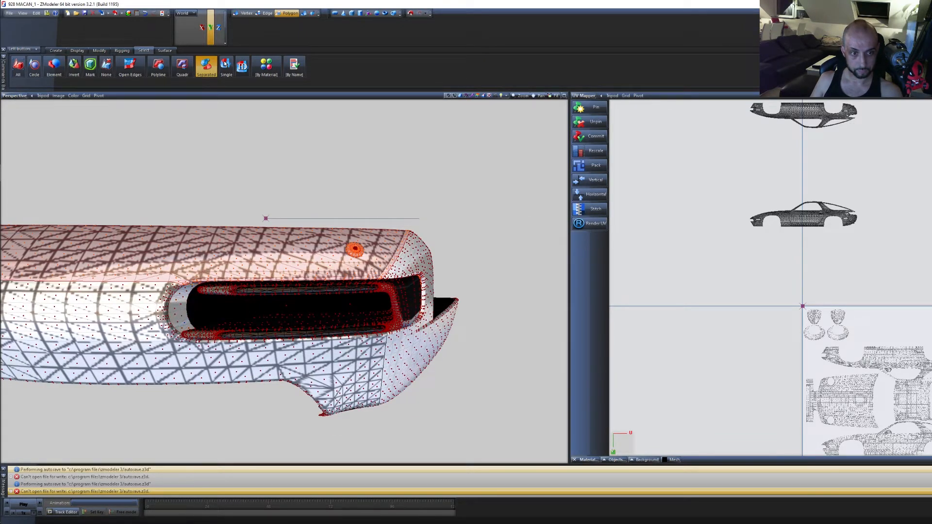
middle_click_drag(410, 405, 407, 409, "alt")
scroll(292, 398, "down", 2)
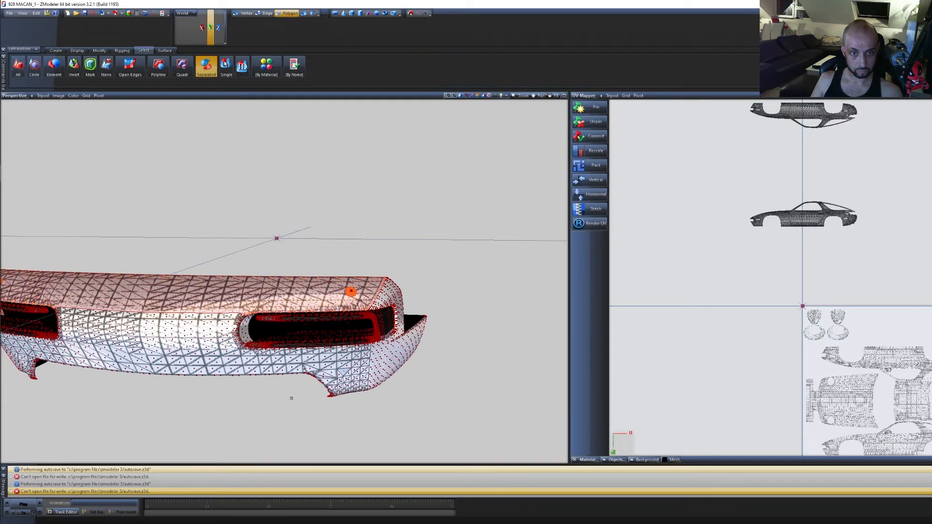
middle_click_drag(287, 398, 301, 400, "alt")
left_click(362, 360)
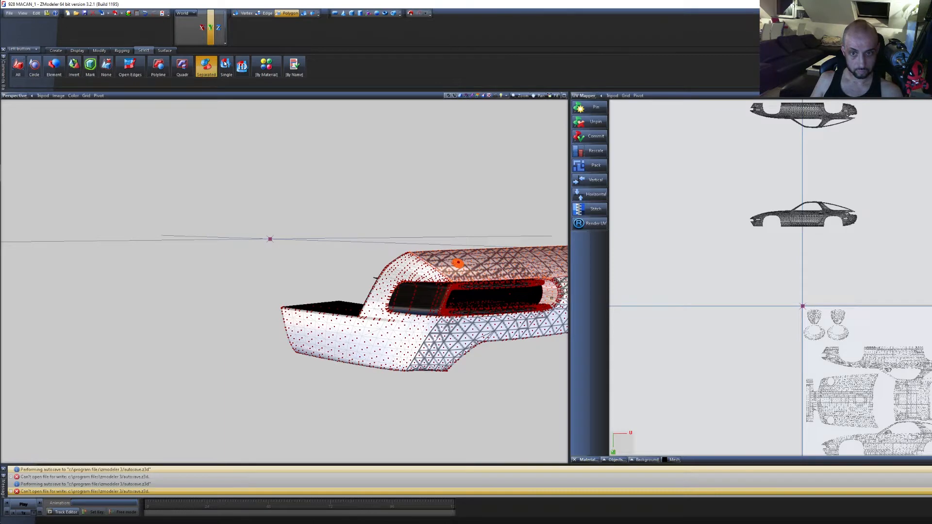
left_click(549, 291)
scroll(548, 291, "up", 2)
middle_click_drag(545, 297, 544, 298, "alt")
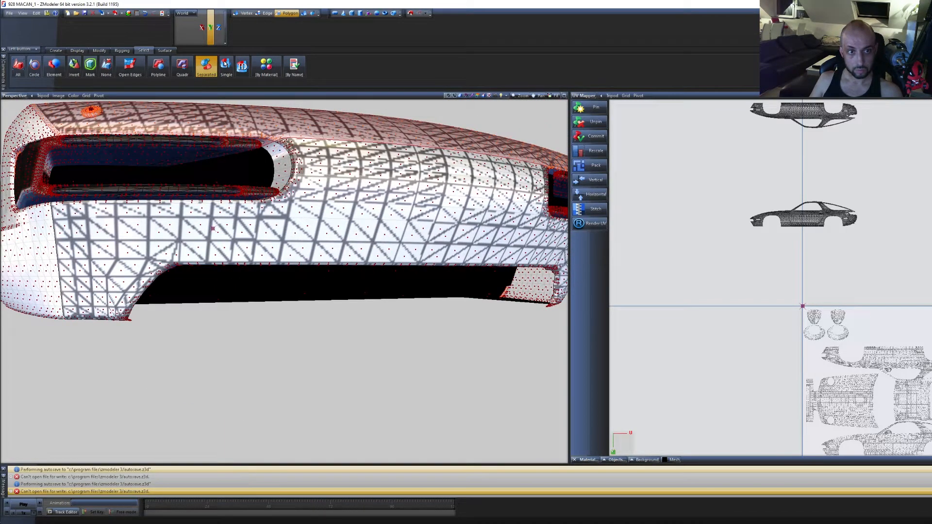
Examine the front bumper's face and both side ends for polygons still wrongly included in the paint selection
scroll(365, 276, "down", 3)
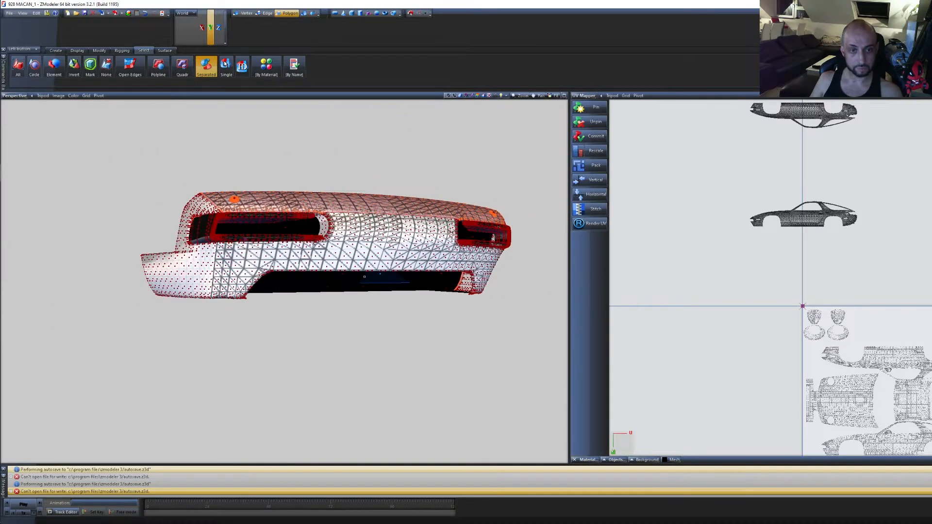
mouse_move(446, 359)
middle_mouse_down("alt")
mouse_move(439, 370)
mouse_move(450, 369)
mouse_move(432, 356)
middle_mouse_up("alt")
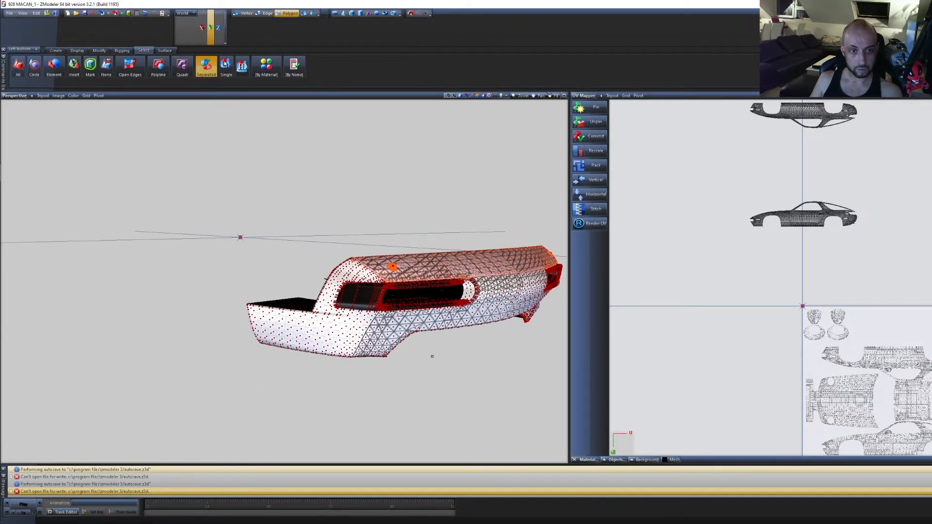
scroll(361, 298, "up", 5)
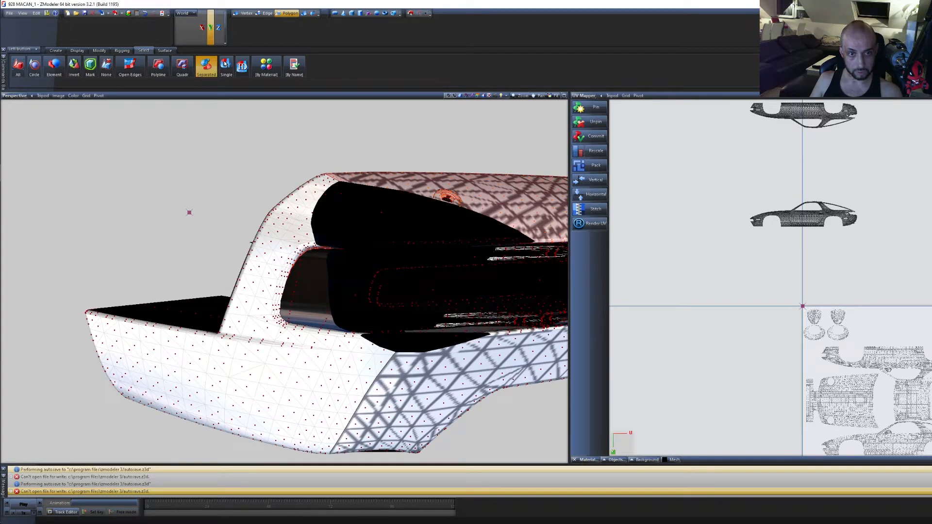
scroll(320, 279, "down", 3)
middle_click_drag(522, 432, 470, 416, "alt")
scroll(106, 240, "up", 5)
scroll(105, 240, "down", 1)
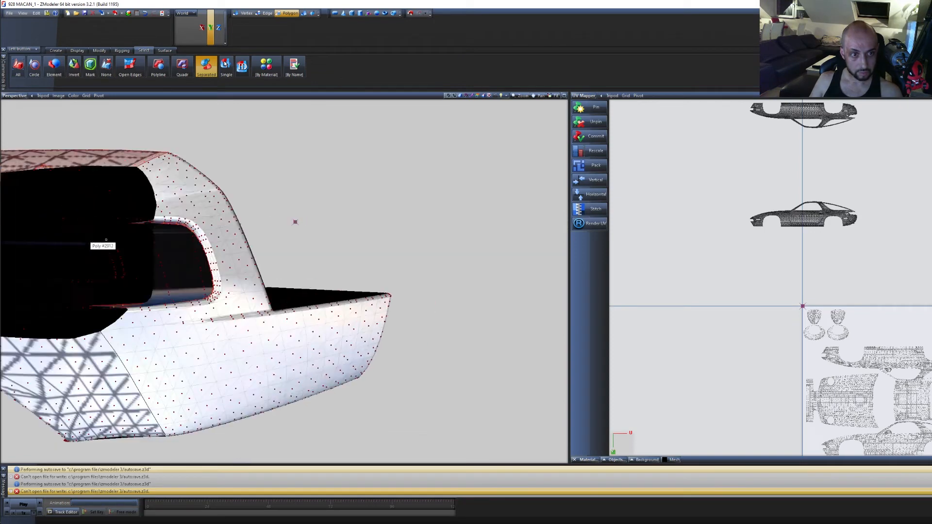
scroll(106, 240, "down", 1)
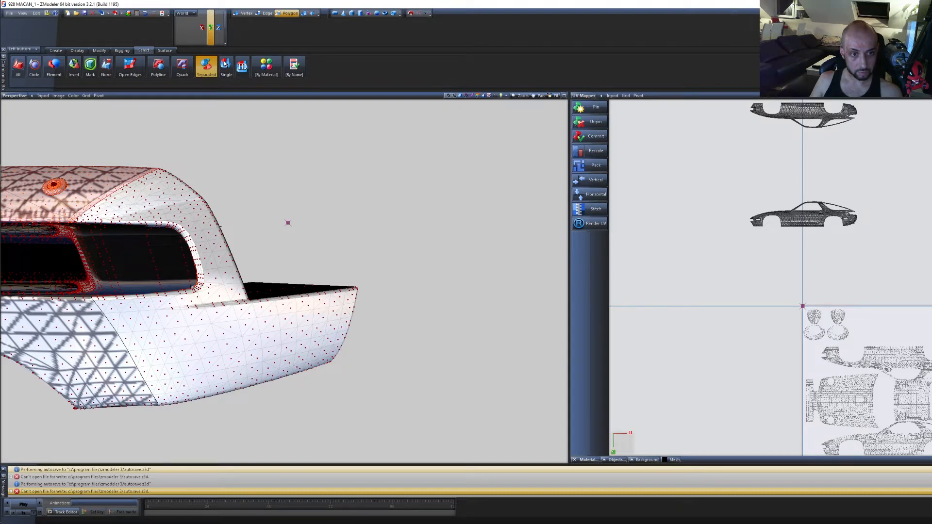
Isolate the rear bumper without any of its polygons in the paint selection, and switch to the next body part
middle_click_drag(314, 378, 462, 390)
left_click_drag(464, 392, 386, 375)
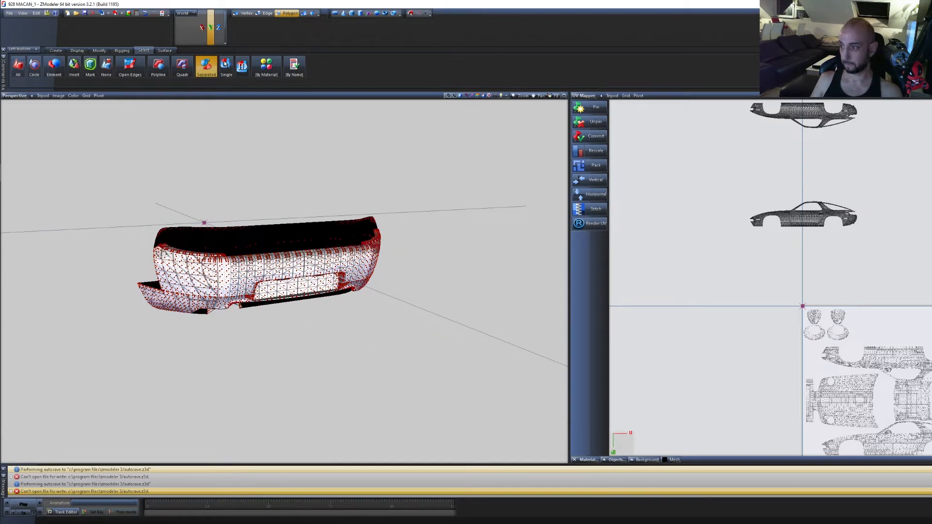
key("Tab")
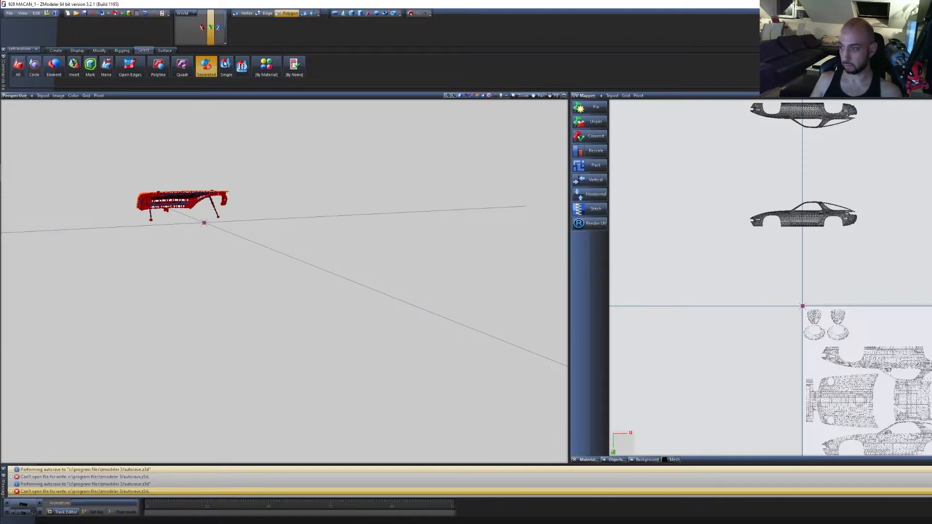
Deselect the tailgate's vertical rear panel and add the small raised fin at its upper edge to the polygon selection
key("Tab")
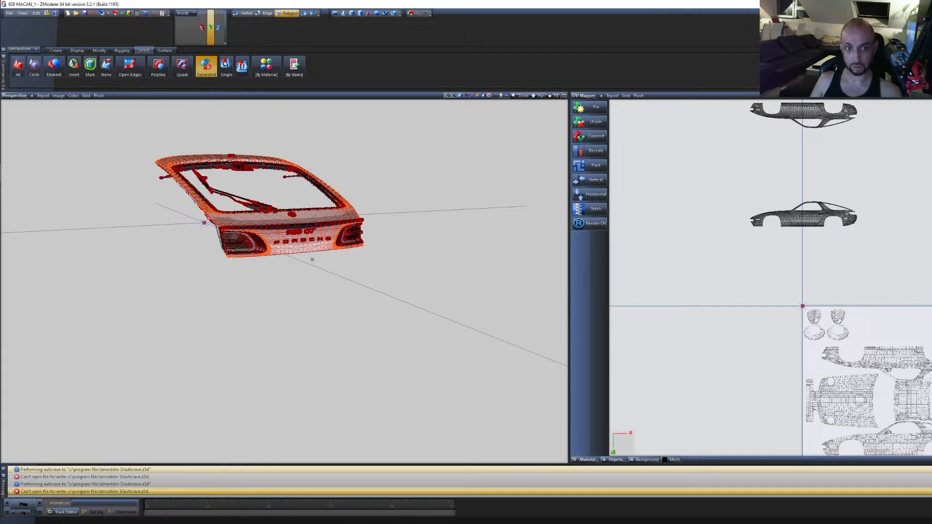
scroll(315, 255, "up", 4)
middle_click_drag(316, 252, 400, 321)
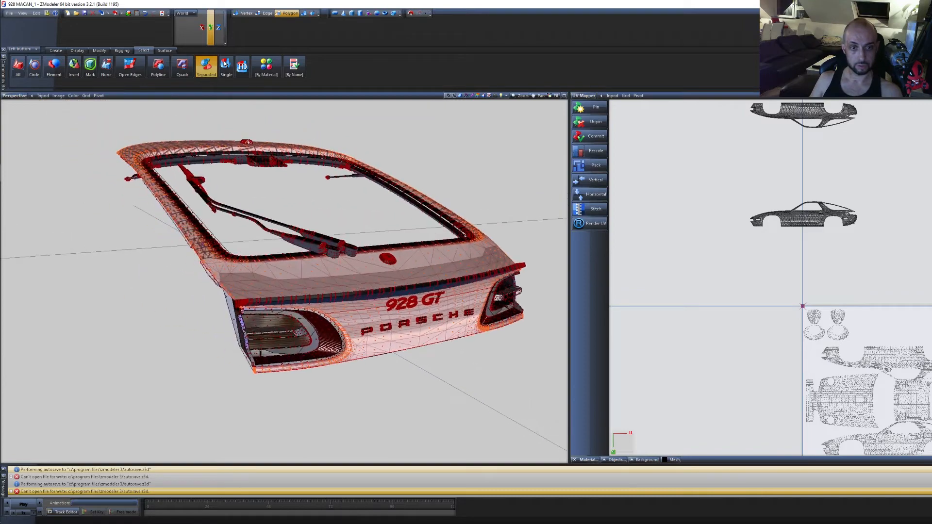
left_click(384, 337)
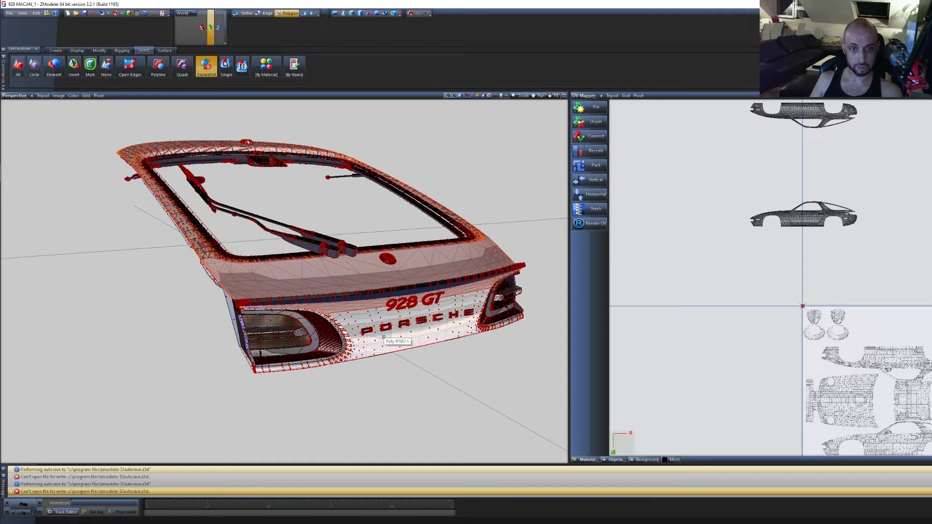
middle_click_drag(334, 297, 462, 274)
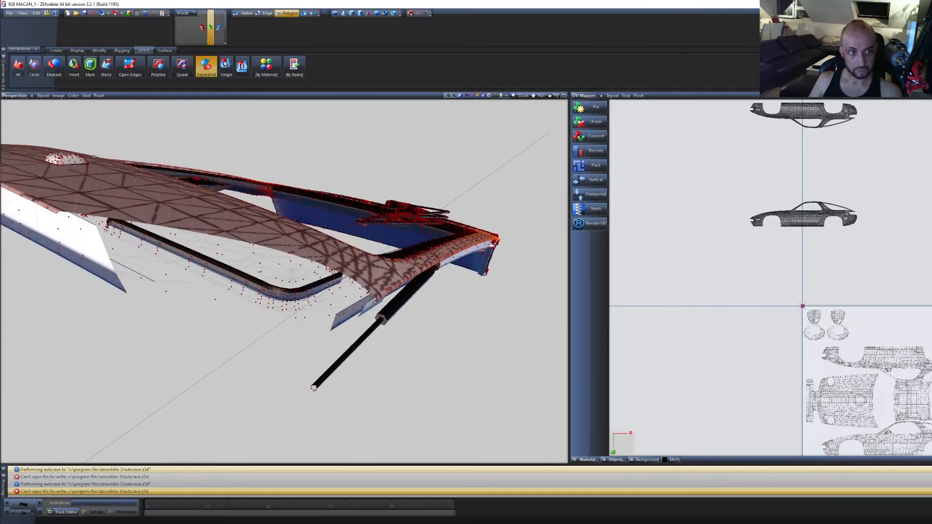
left_click(73, 157)
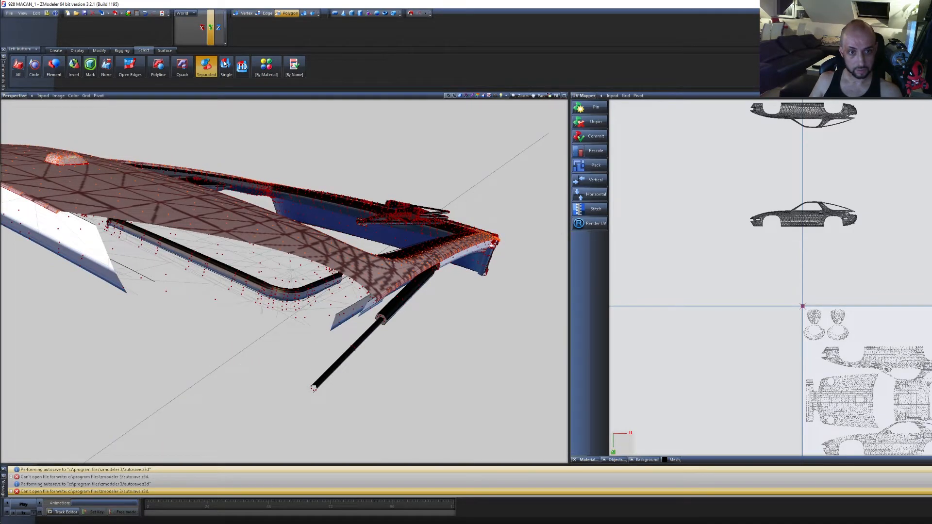
Check the selected polygons of the rear spoiler on its own and bring back the complete car body
scroll(394, 262, "down", 3)
middle_click_drag(501, 313, 565, 316)
key("Page_Down")
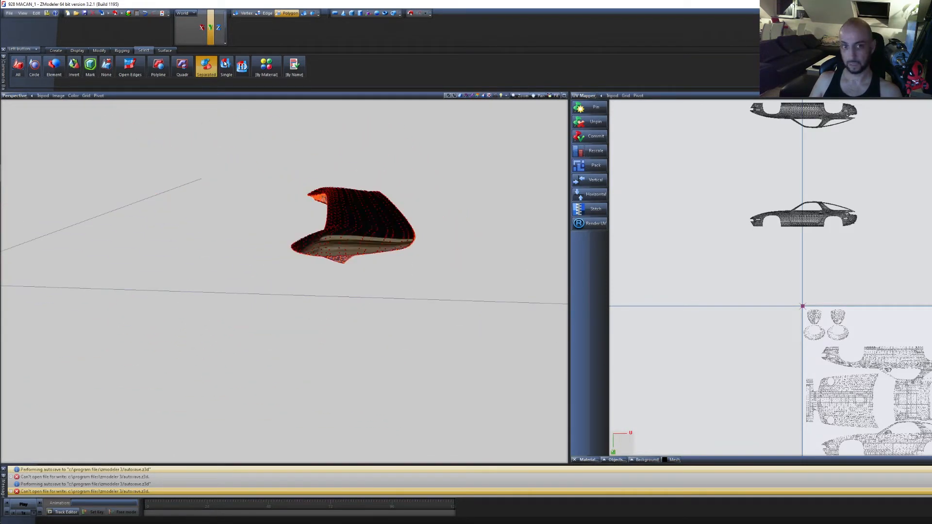
mouse_move(229, 326)
middle_mouse_down()
mouse_move(225, 301)
mouse_move(235, 323)
middle_mouse_up()
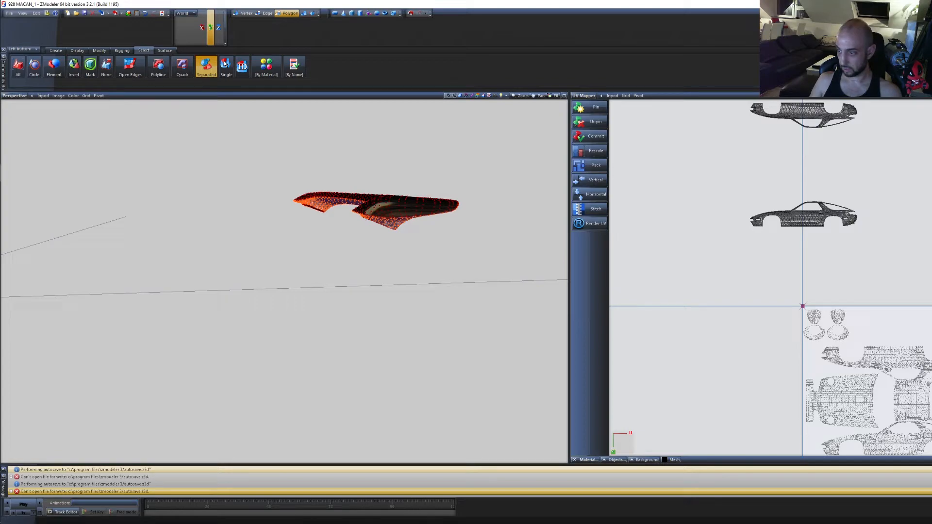
left_click(496, 95)
mouse_move(421, 312)
middle_mouse_down()
mouse_move(414, 322)
mouse_move(419, 303)
mouse_move(416, 313)
middle_mouse_up()
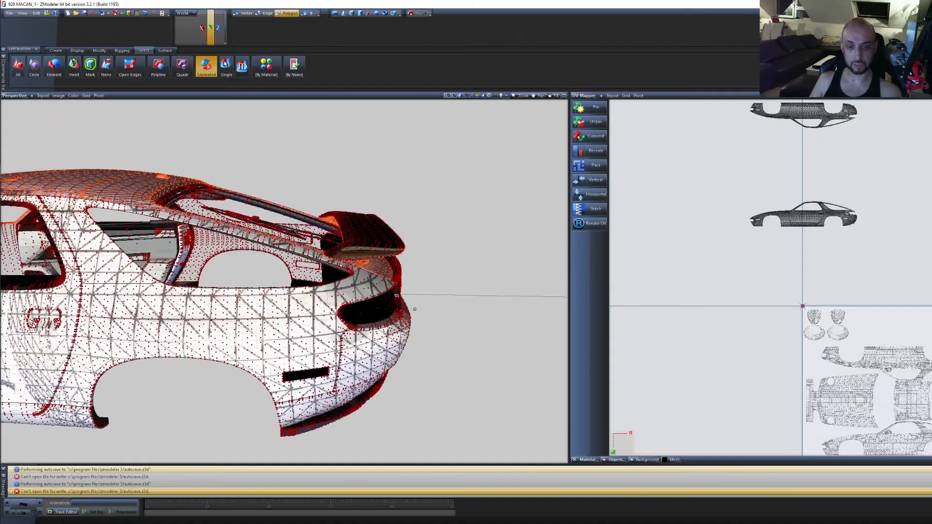
Generate a new UV mapping from viewport XY for the selected upper body polygons, using the Top view
left_click(15, 95)
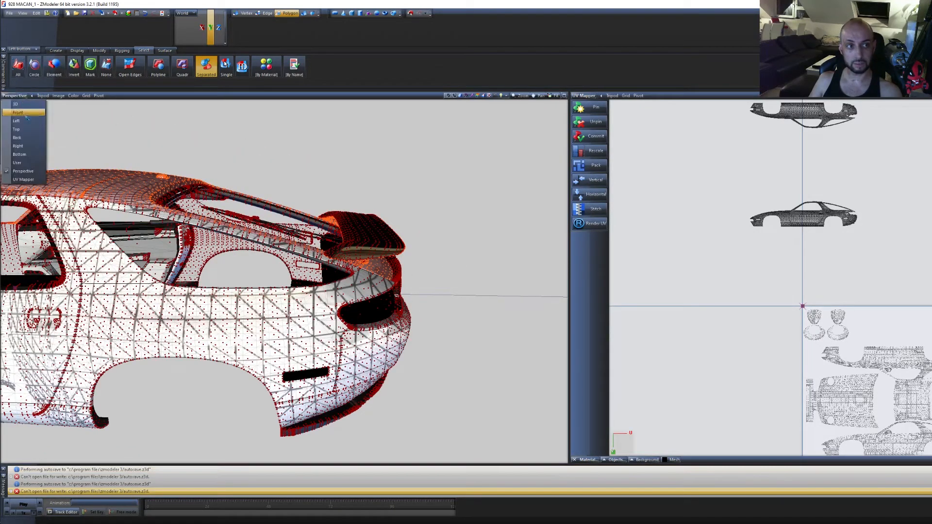
left_click(25, 129)
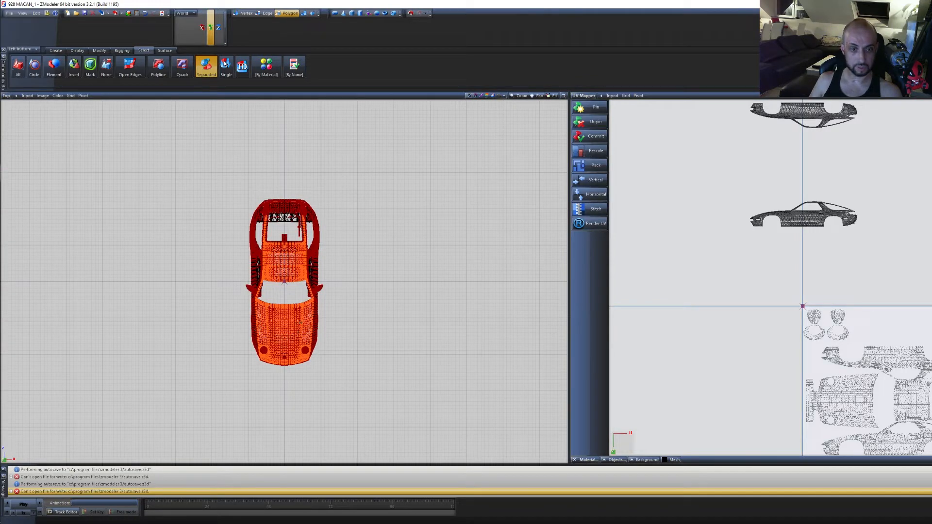
left_click(164, 50)
left_click(73, 70)
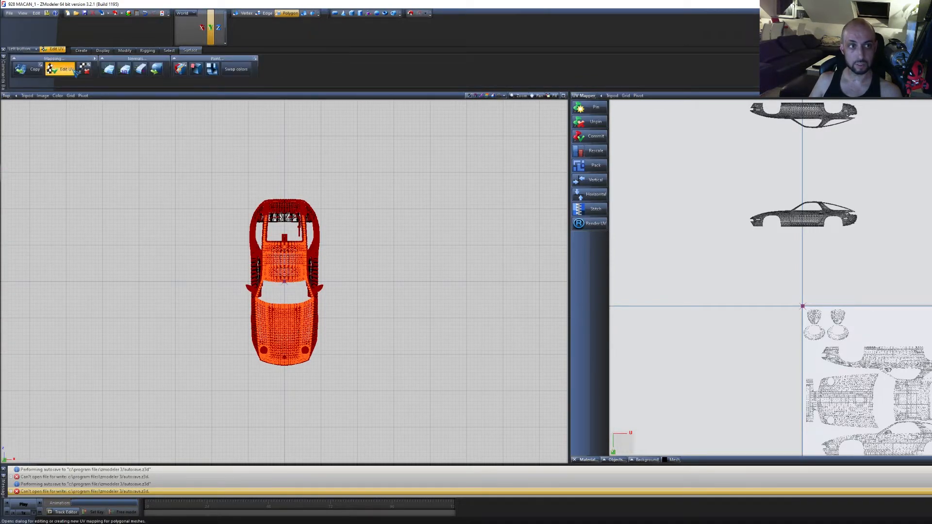
left_click(301, 158)
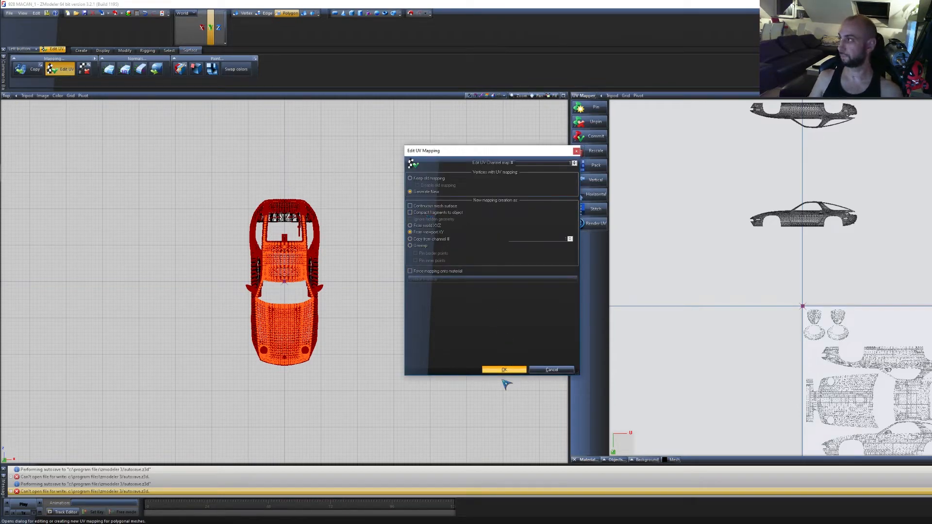
key("Return")
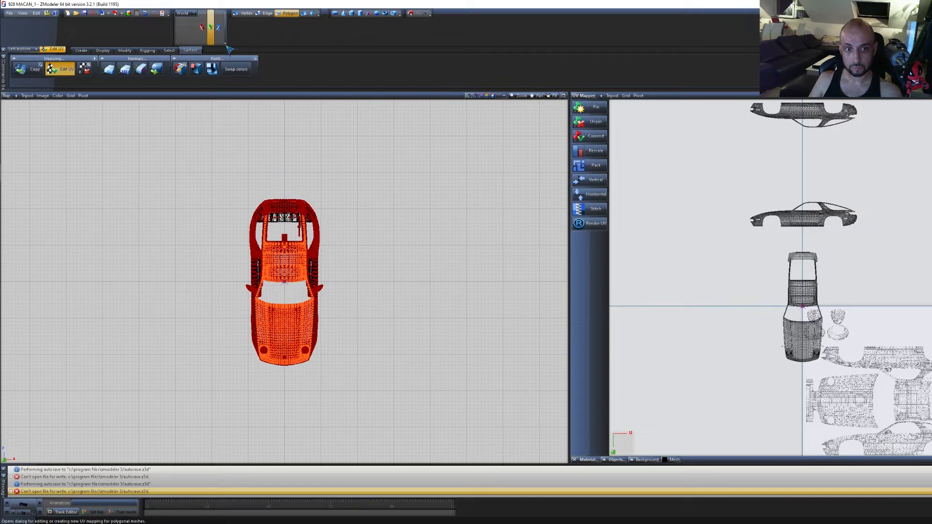
Select the car's whole top-view UV mesh and set up the Rotate tool with Screen axes
left_click(304, 13)
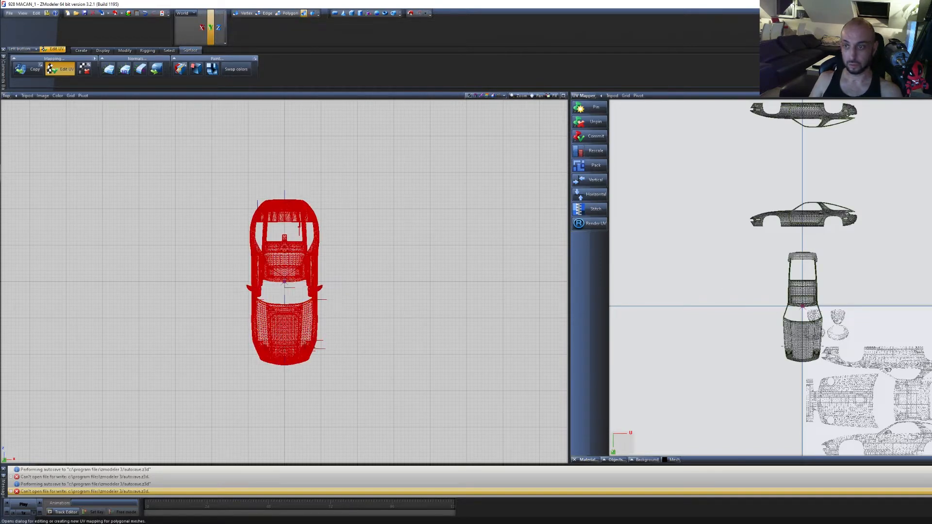
left_click_drag(822, 401, 714, 246)
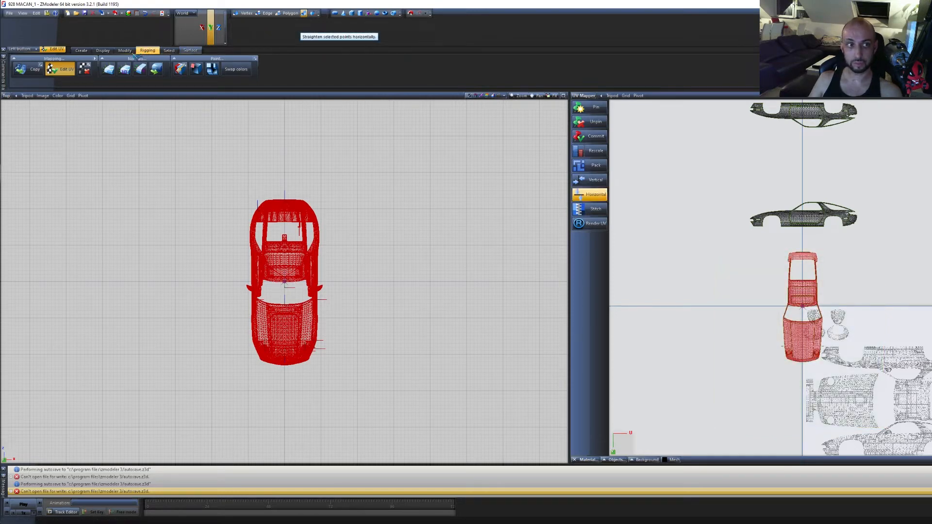
left_click(125, 50)
key("r")
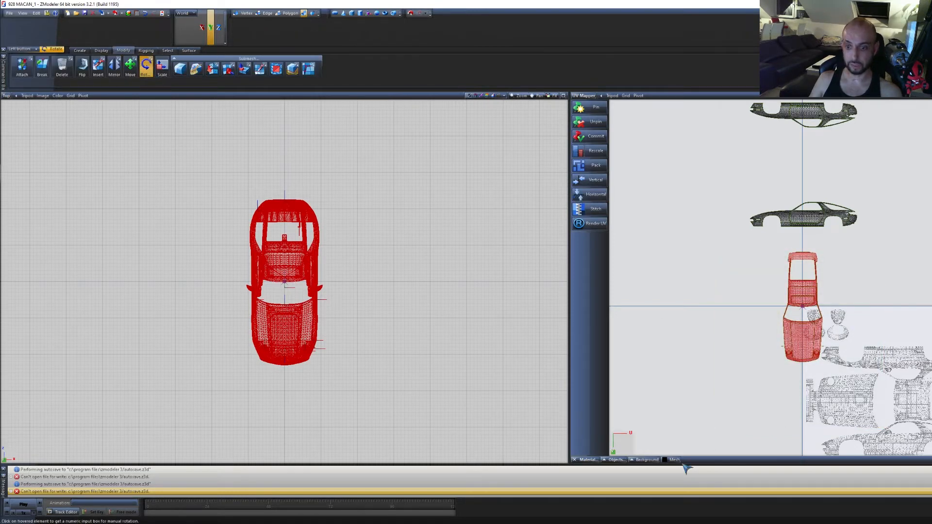
left_click(614, 453)
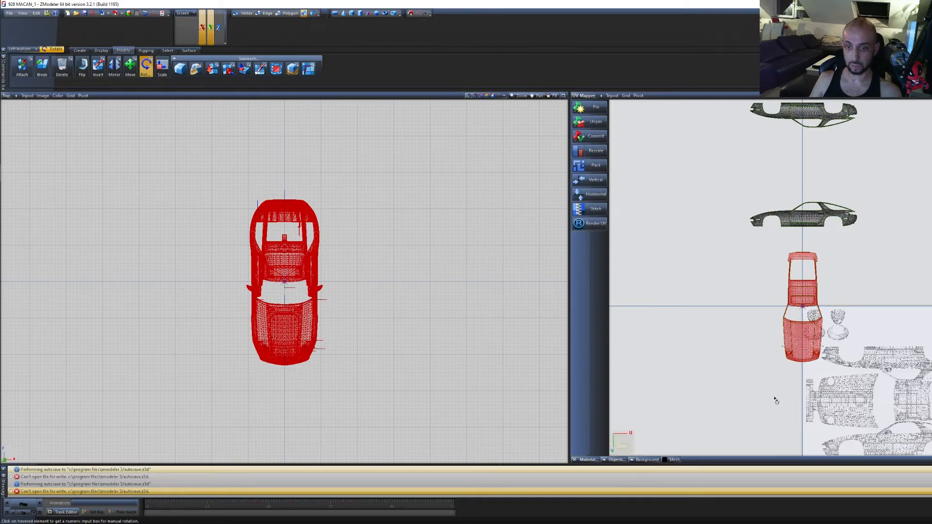
left_click(801, 341)
Examine the top-view UV mesh around the hood and roof for stray pieces beside the outline
scroll(799, 345, "up", 5)
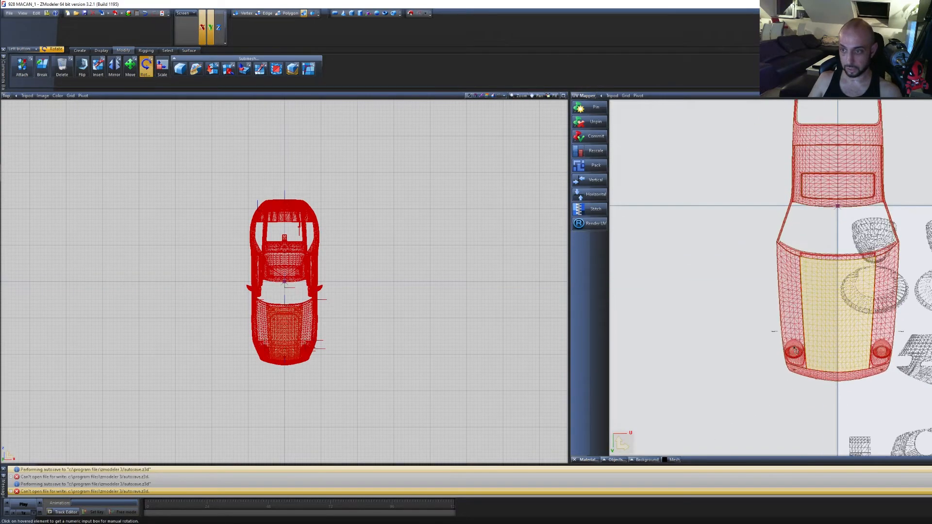
scroll(796, 350, "up", 4)
left_click(749, 302)
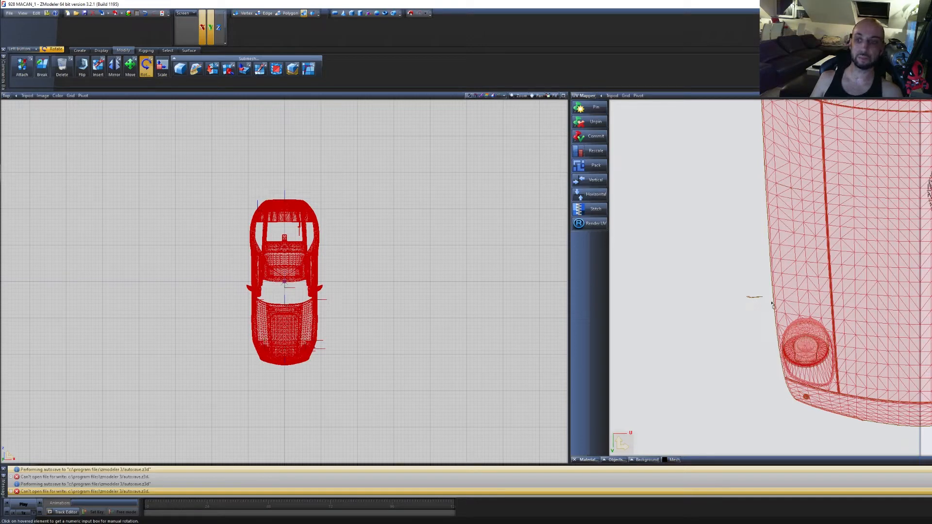
scroll(823, 321, "up", 3)
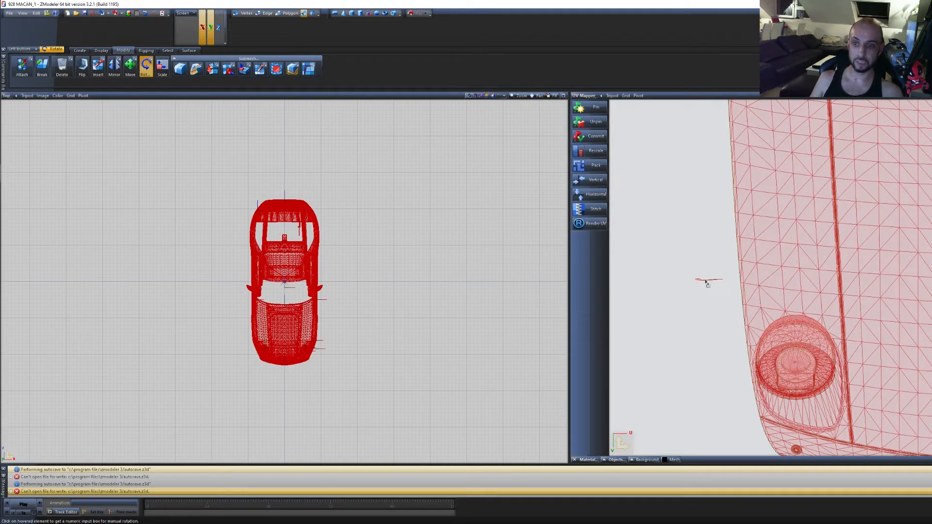
scroll(735, 291, "down", 5)
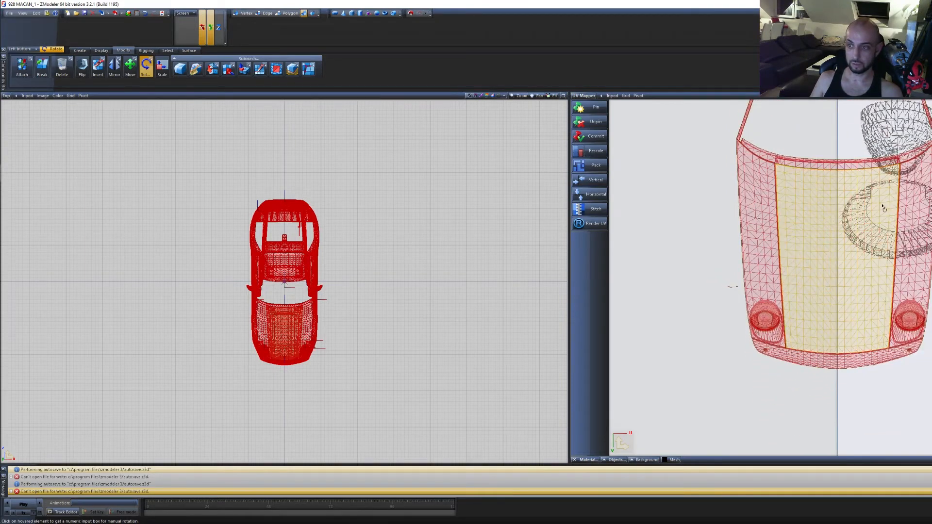
scroll(845, 285, "up", 3)
scroll(845, 285, "down", 3)
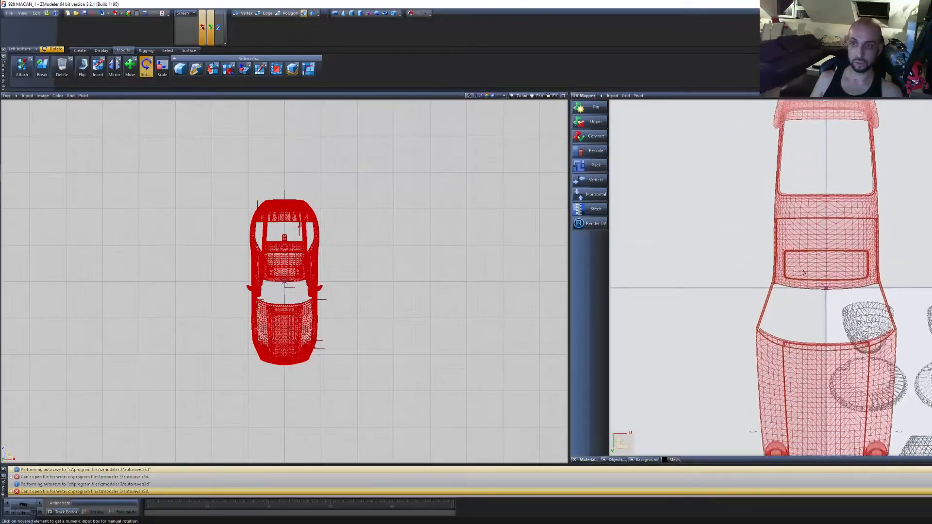
Undo the new top-view UV mapping and return to polygon-level editing
left_click(590, 165)
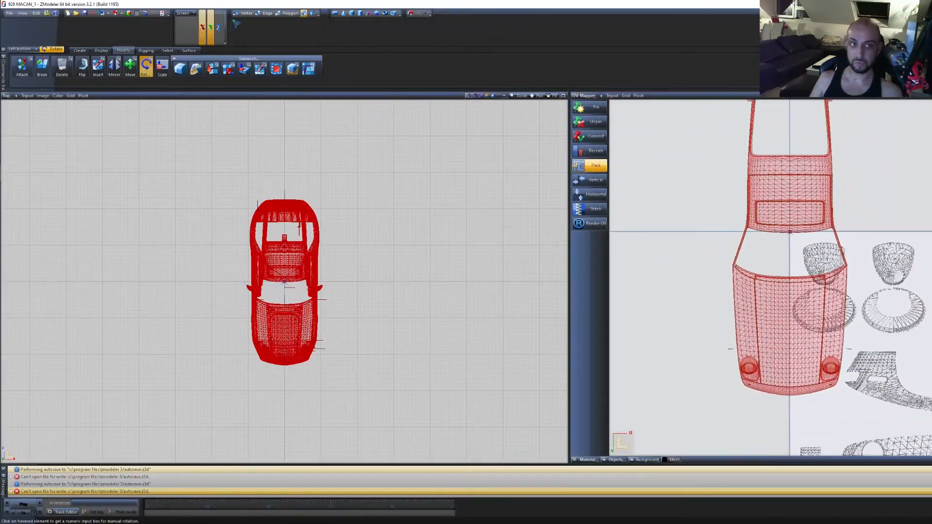
left_click(146, 14)
left_click(146, 14)
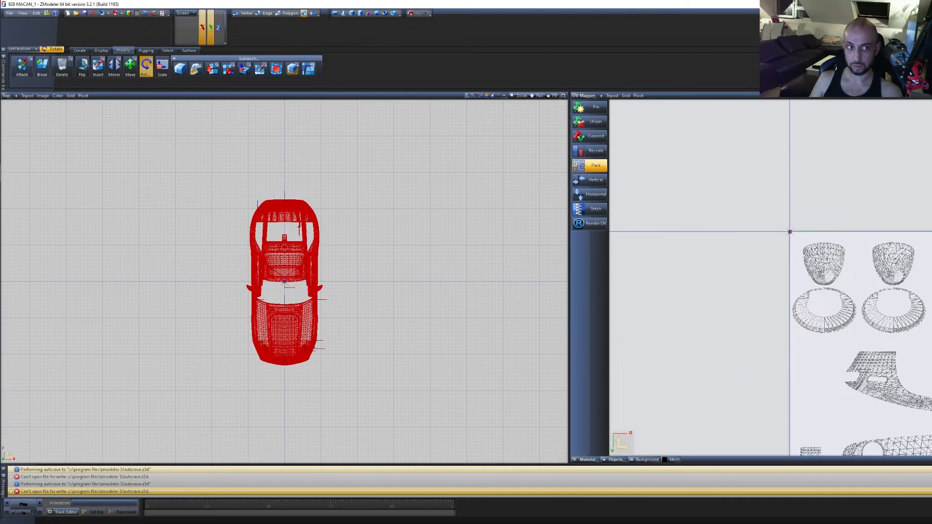
left_click(288, 14)
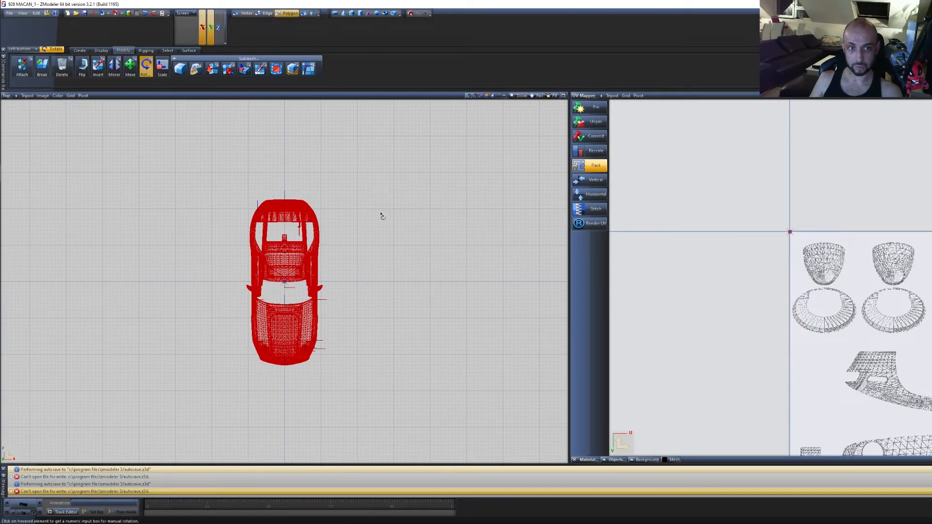
Return to the Perspective view and inspect the car body's front and sides for wrongly selected polygons
left_click(6, 95)
left_click(25, 174)
middle_click_drag(200, 314, 263, 319)
scroll(265, 325, "up", 4)
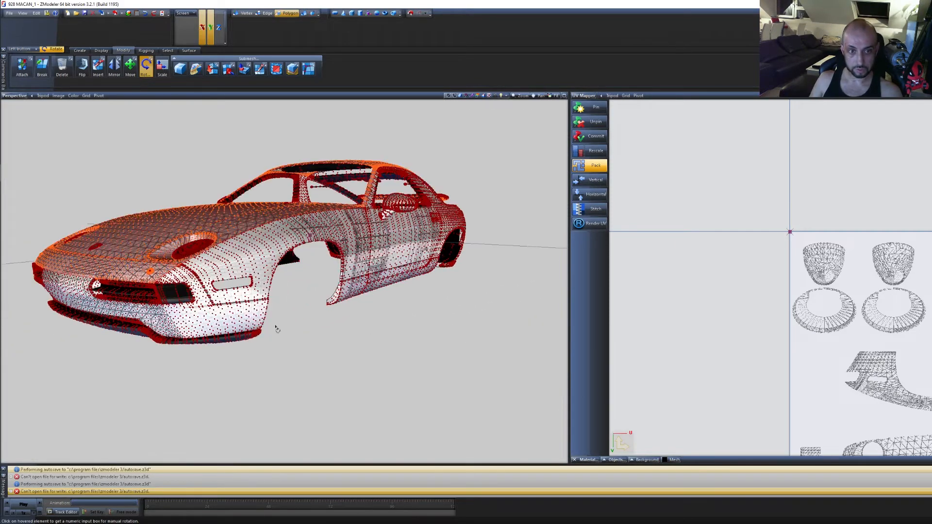
scroll(289, 330, "up", 3)
middle_click_drag(387, 333, 425, 327)
left_click_drag(413, 327, 440, 292)
middle_click_drag(461, 345, 430, 380)
left_click_drag(431, 380, 474, 291)
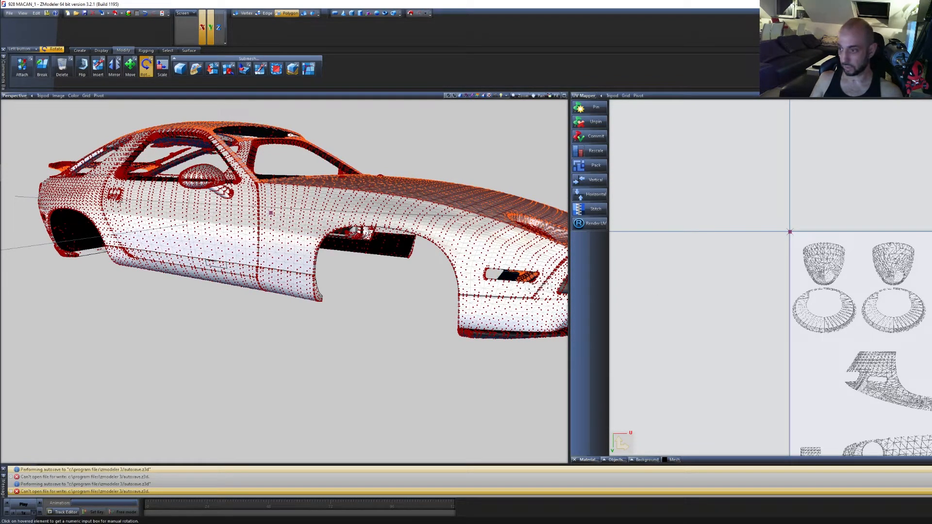
Check the headlight pods and the sunroof panel in isolation, and show the whole car body again
key("h")
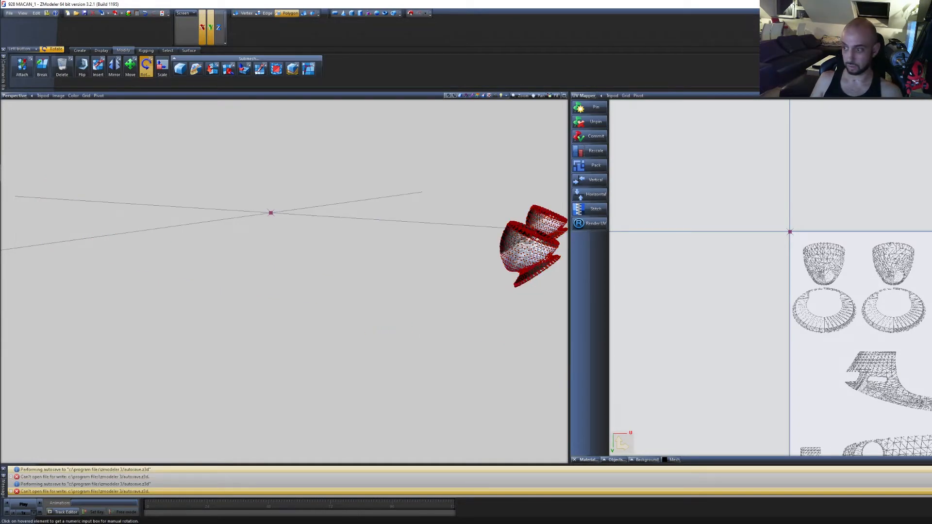
left_click_drag(530, 247, 238, 130)
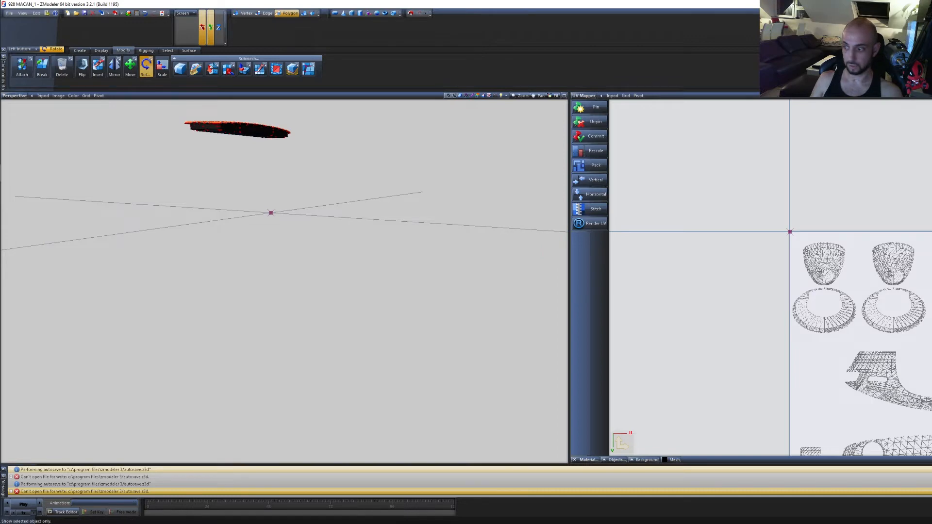
key("Tab")
scroll(367, 341, "down", 2)
mouse_move(367, 343)
middle_mouse_down()
mouse_move(377, 368)
mouse_move(264, 146)
middle_mouse_up()
Activate the Edit UV tool and switch the 3D viewport to the Top view
left_click(189, 50)
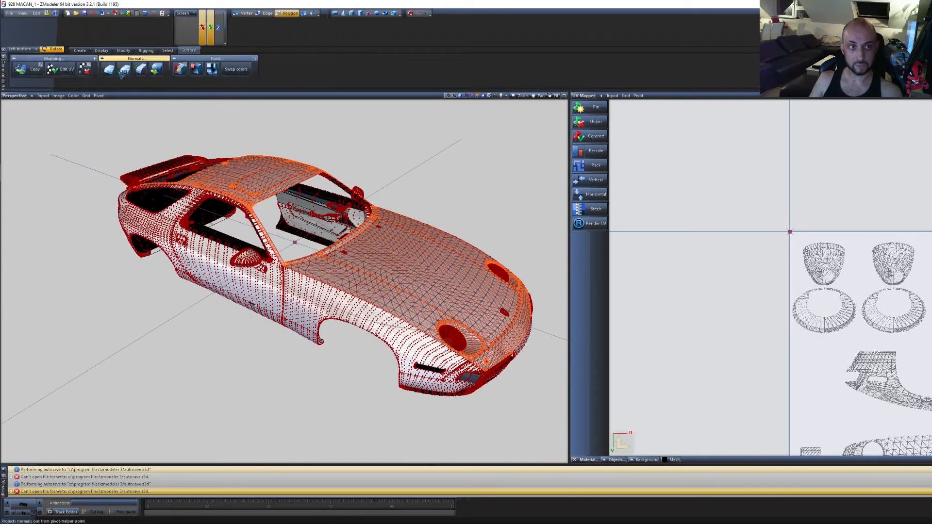
left_click(60, 69)
key("Escape")
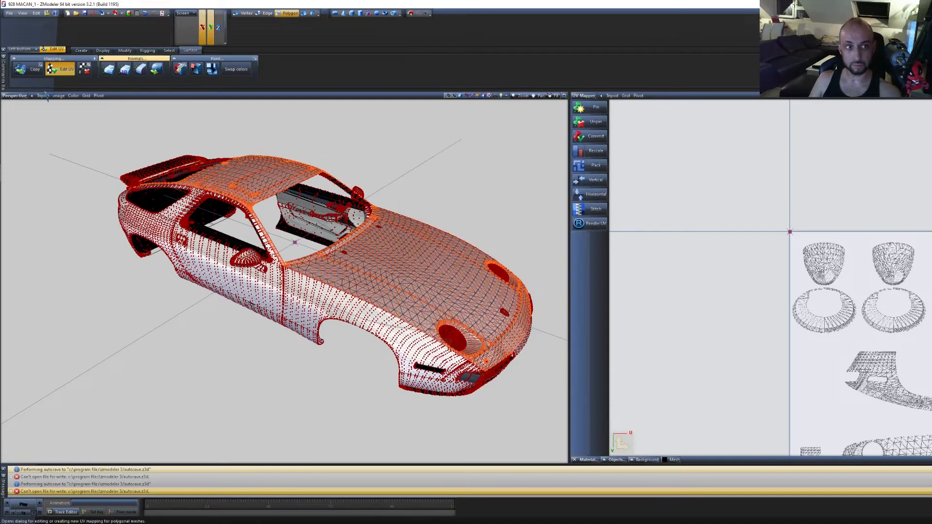
left_click(14, 96)
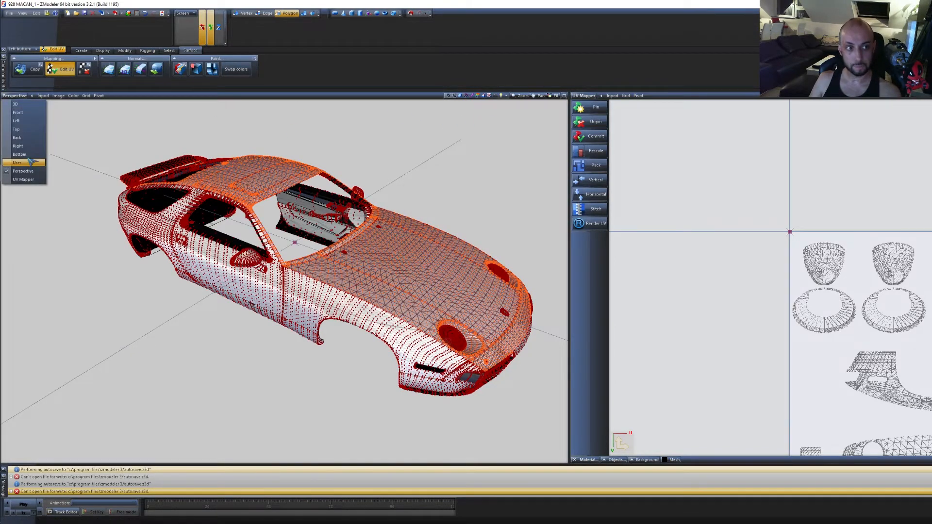
left_click(17, 129)
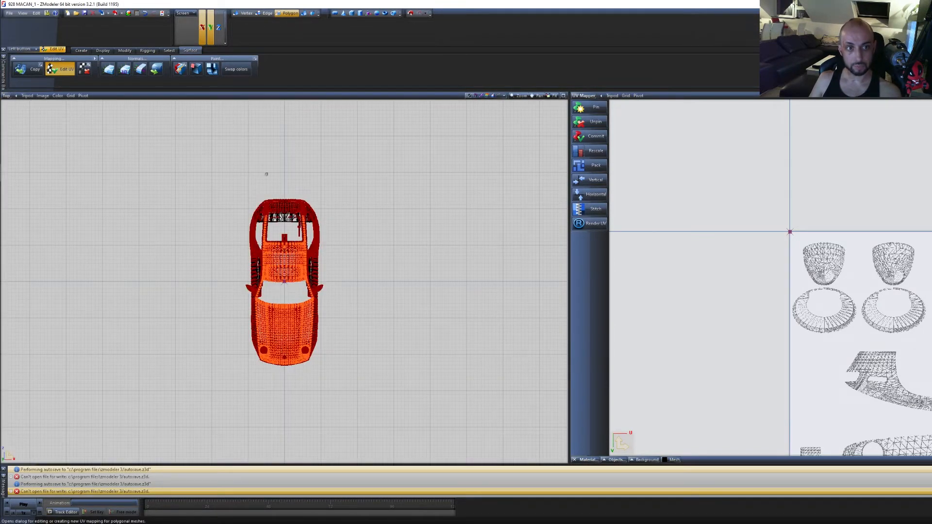
left_click(318, 133)
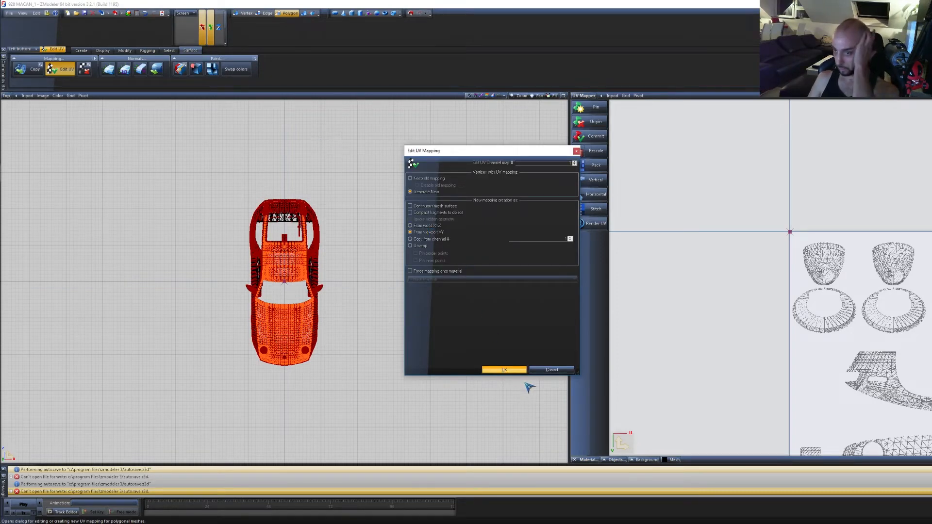
left_click(542, 372)
scroll(923, 350, "down", 6)
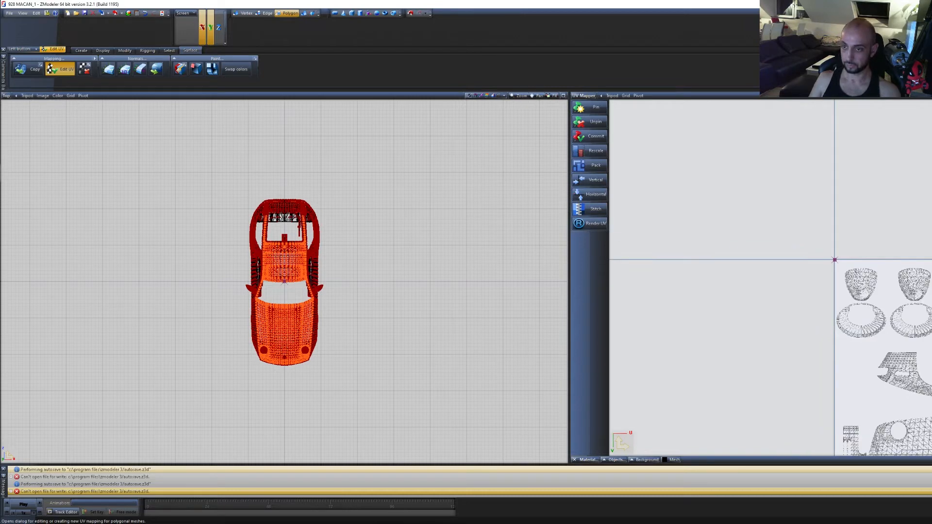
Clear leftover vertex selection and generate a new UV mapping of the selected upward-facing body polygons from the viewport's XY projection
middle_click_drag(923, 350, 732, 178)
scroll(850, 278, "down", 2)
middle_click_drag(913, 213, 919, 336)
scroll(919, 337, "up", 2)
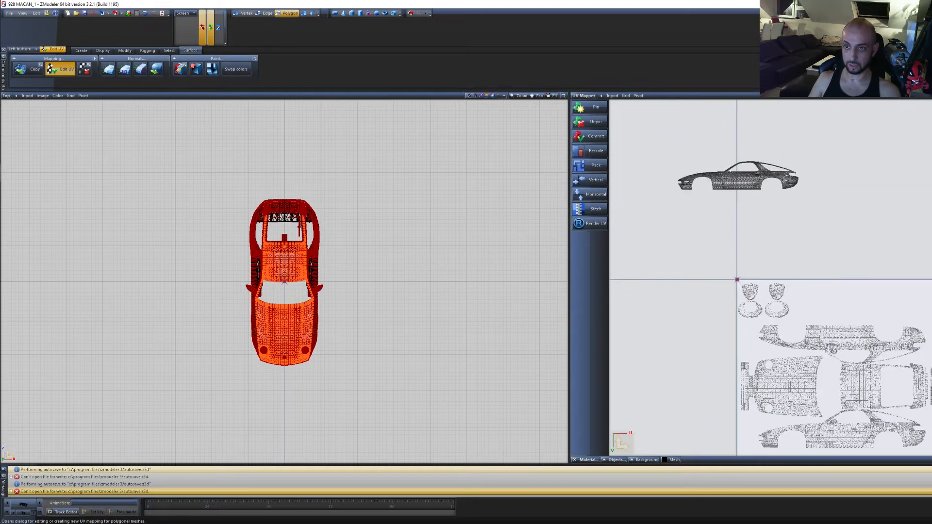
left_click(305, 14)
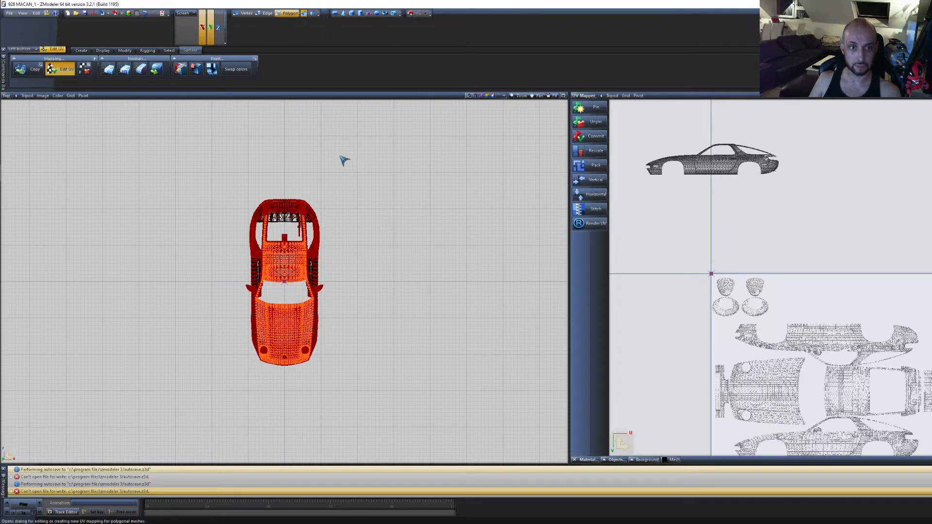
right_click(381, 275)
right_click_drag(461, 384, 119, 123)
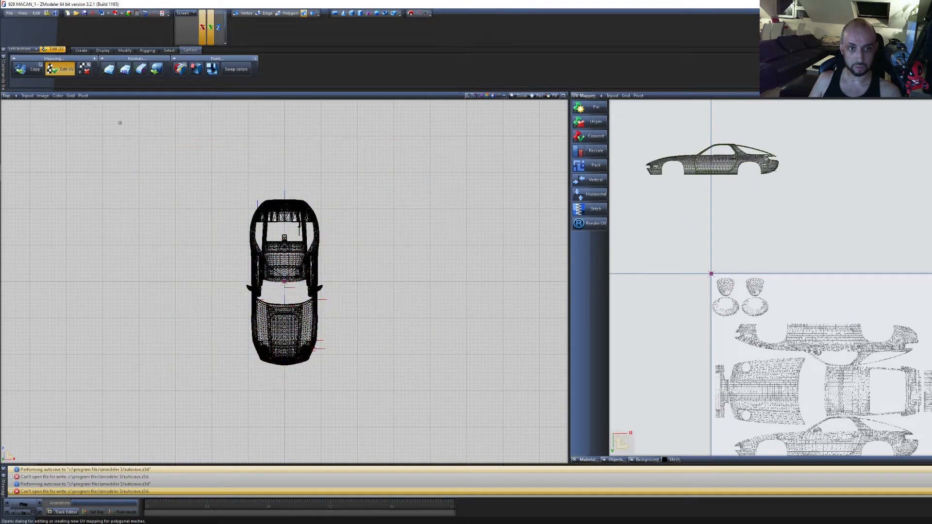
left_click(291, 14)
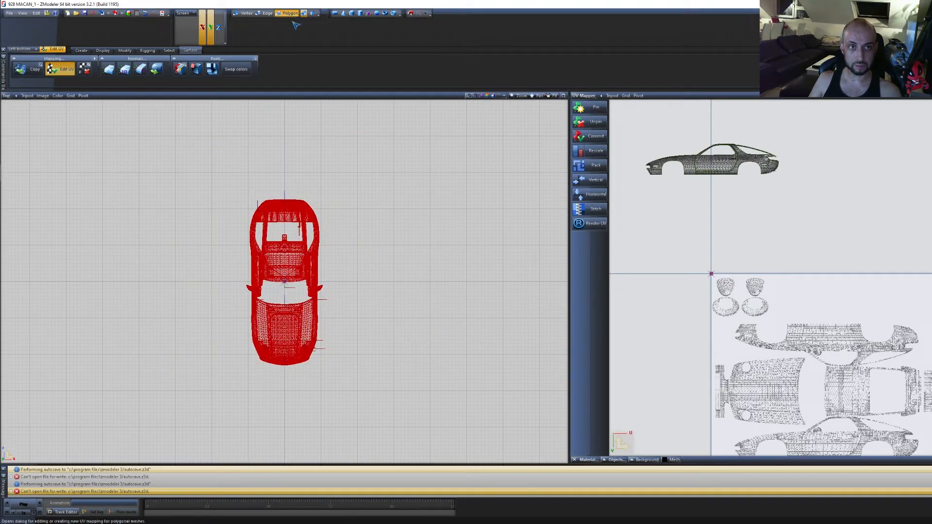
left_click(400, 214)
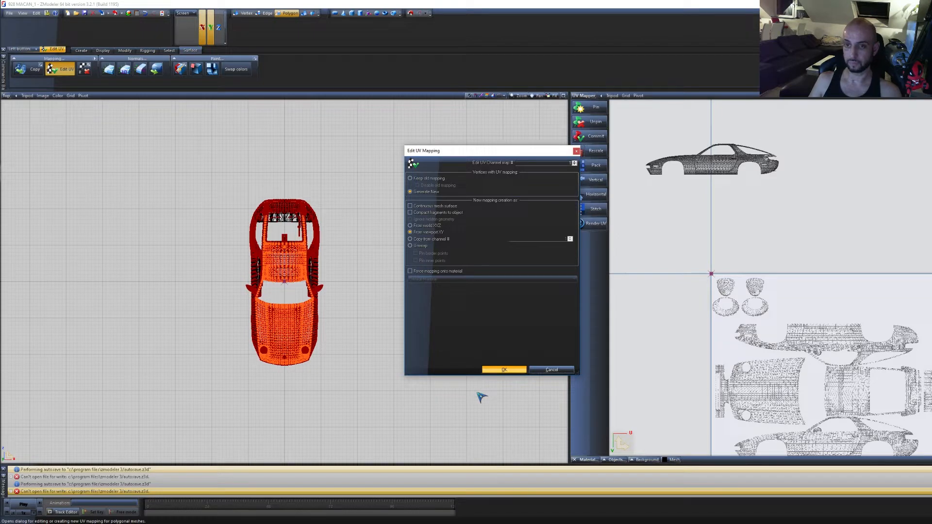
Select the whole top-view UV chart and rotate it by 90 degrees
left_click(305, 14)
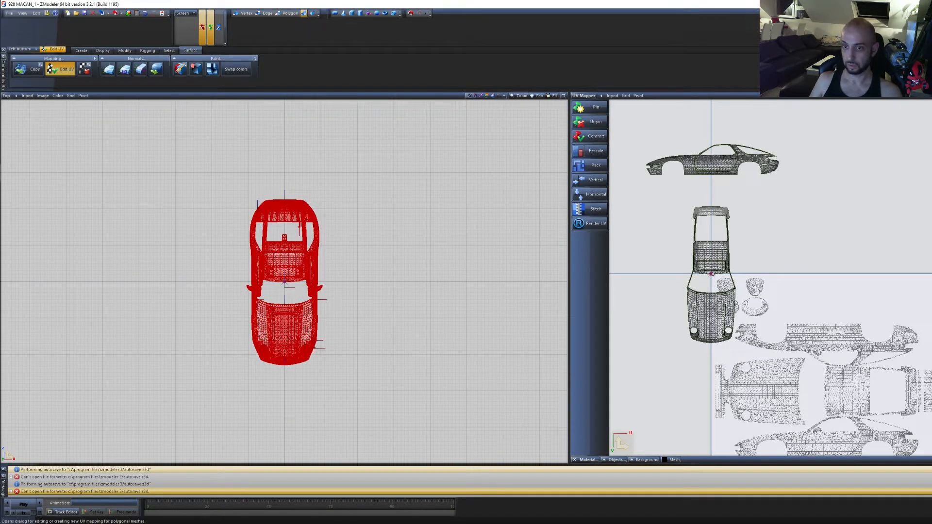
left_click_drag(791, 371, 618, 195)
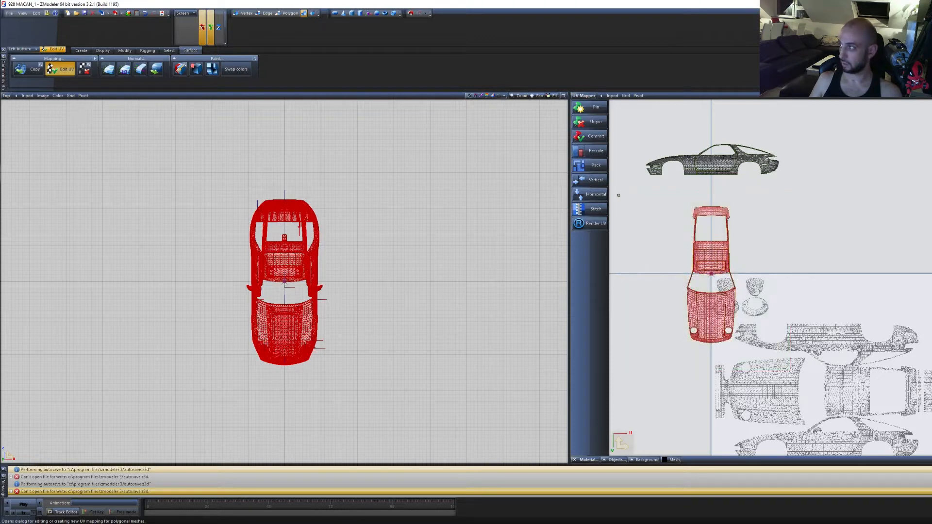
left_click(124, 51)
left_click(147, 66)
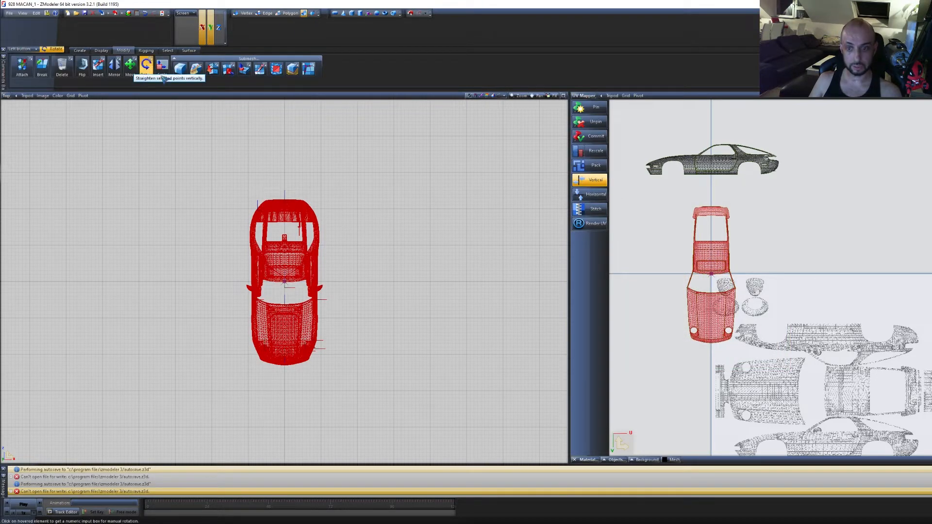
left_click(710, 316)
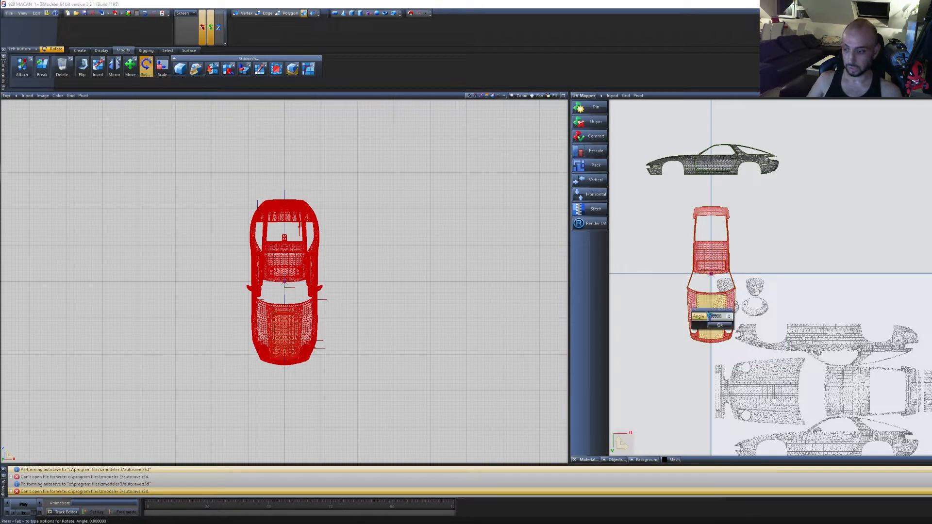
type("90")
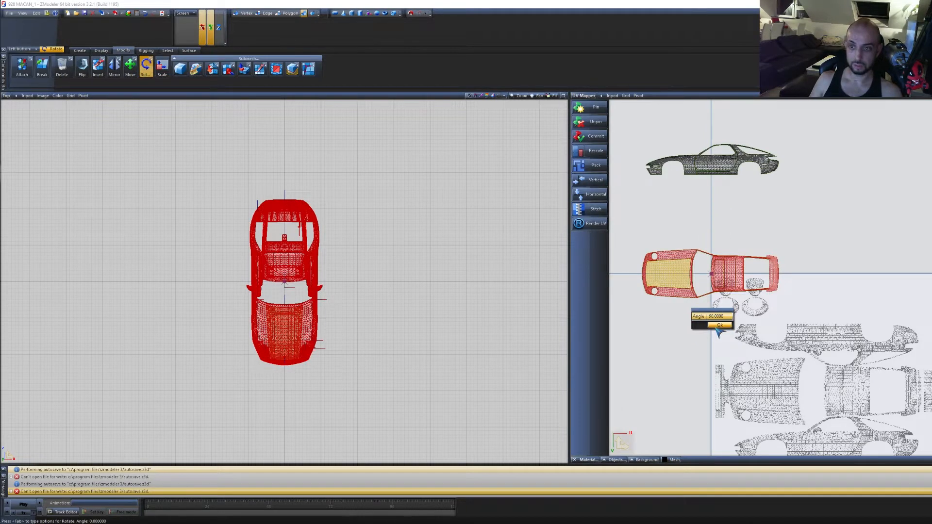
left_click(720, 325)
Move the top-view chart straight up to just above the lower side-view chart in the UV Mapper
left_click(130, 66)
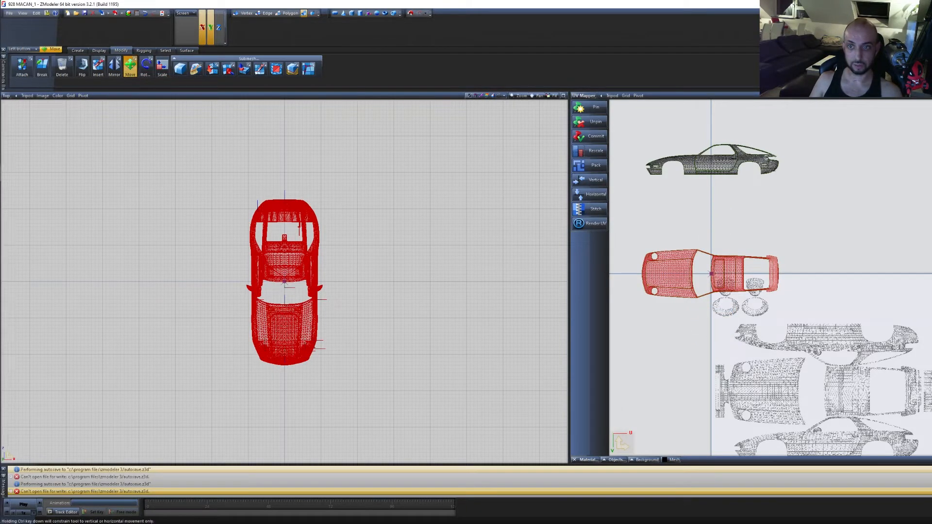
middle_click_drag(857, 219, 890, 330)
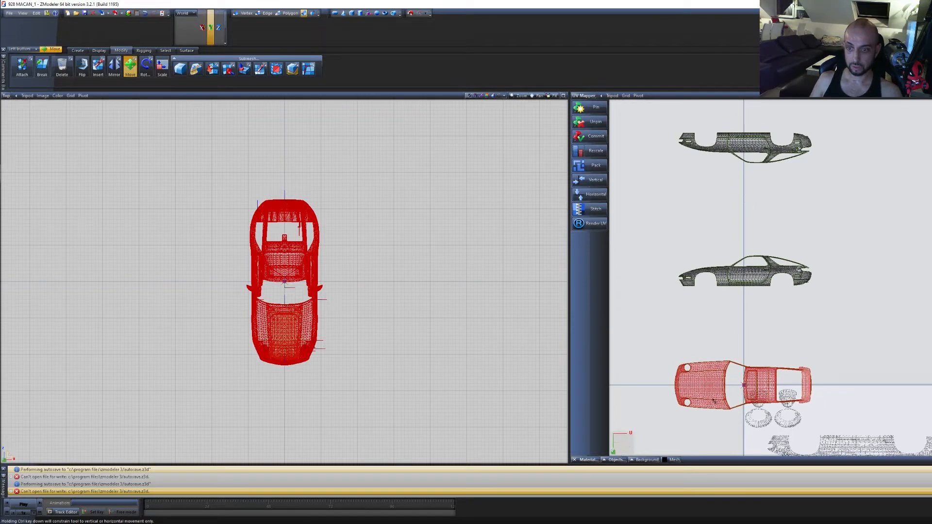
left_click_drag(720, 363, 717, 251)
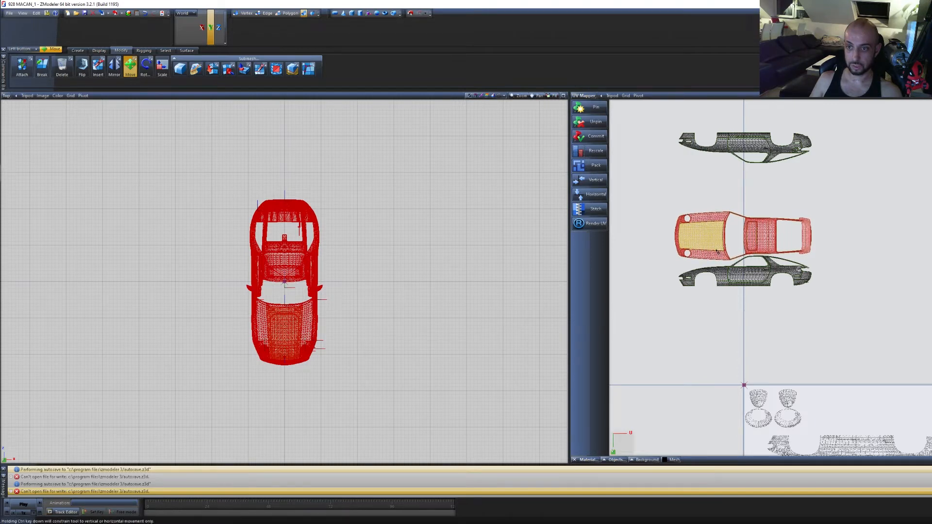
Select the upside-down side-view chart and move it straight down to sit just above the top-view chart
left_click_drag(874, 200, 662, 121)
scroll(753, 181, "up", 4)
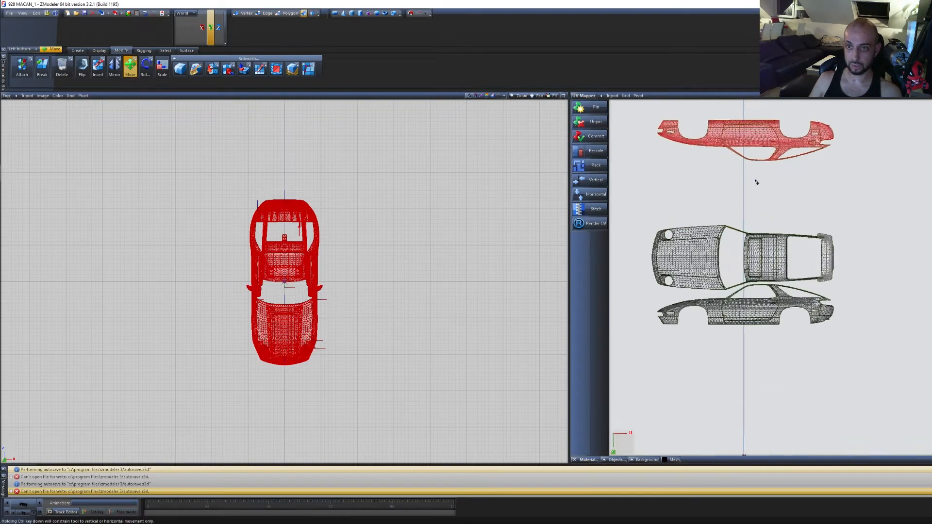
left_click_drag(756, 122, 772, 219)
scroll(755, 227, "up", 2)
scroll(756, 227, "up", 2)
scroll(772, 219, "down", 1)
scroll(772, 219, "down", 4)
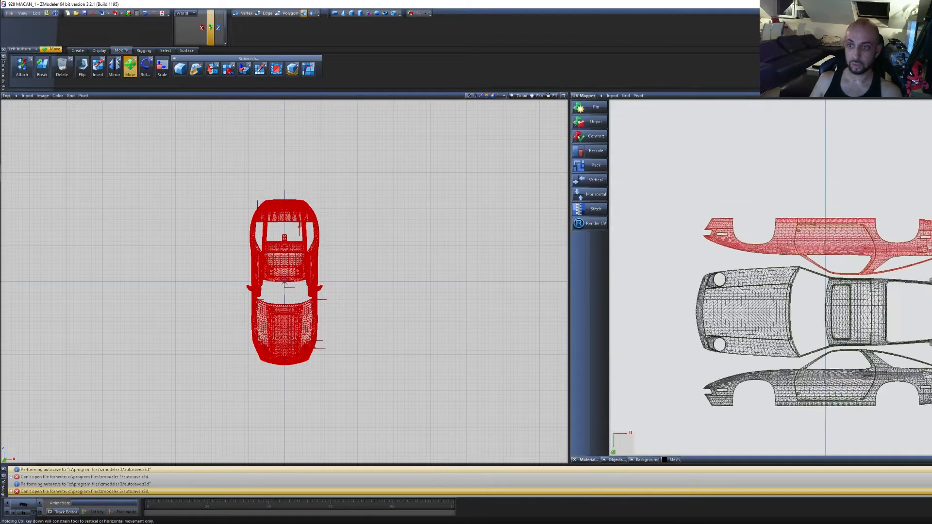
middle_click_drag(772, 219, 682, 130)
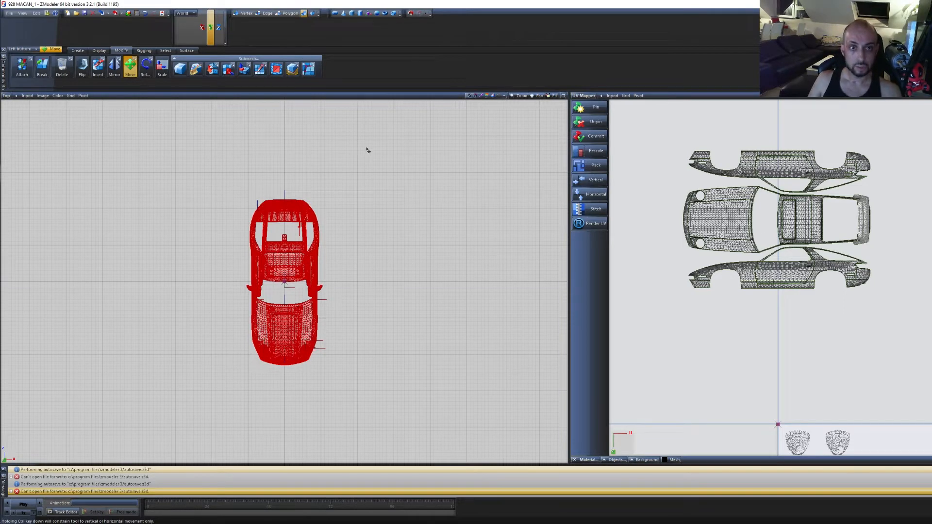
Return the 3D viewport to the Perspective view at polygon level and clear the car body's polygon selection
left_click_drag(460, 410, 189, 172)
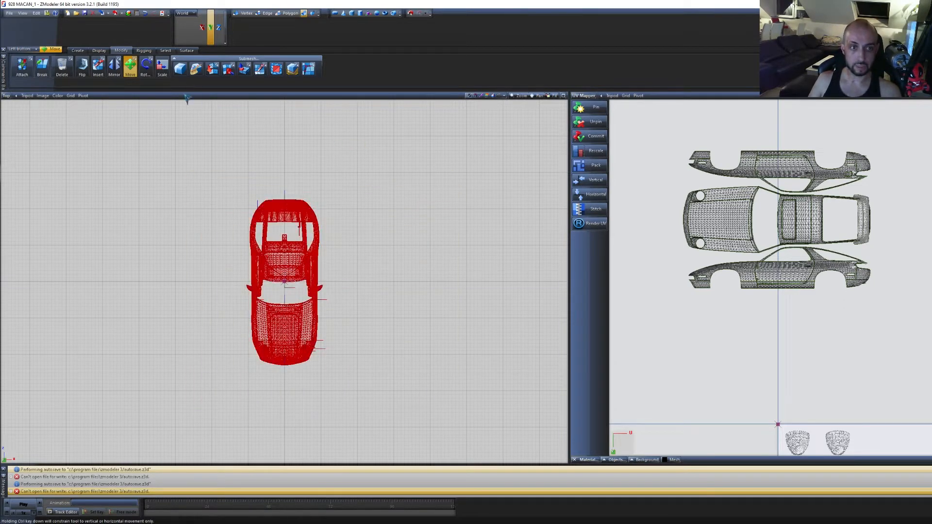
left_click(6, 95)
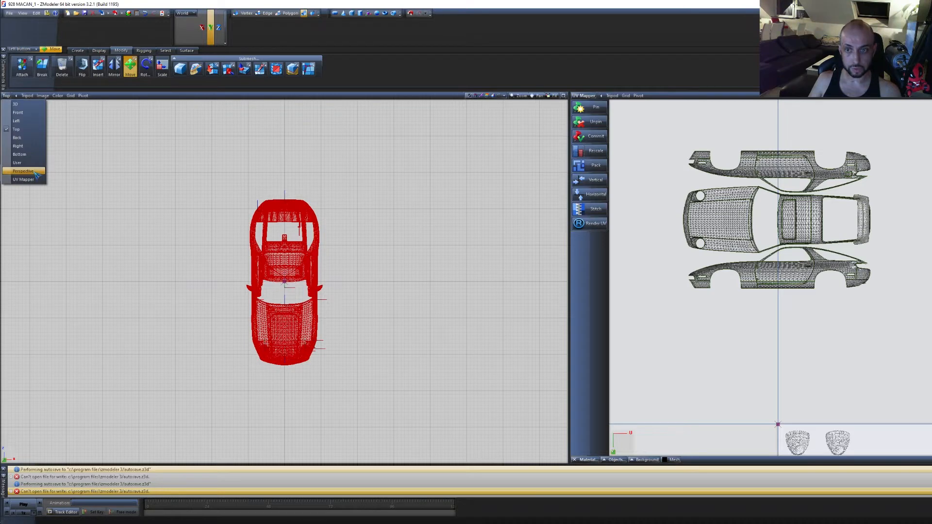
left_click(34, 173)
key("3")
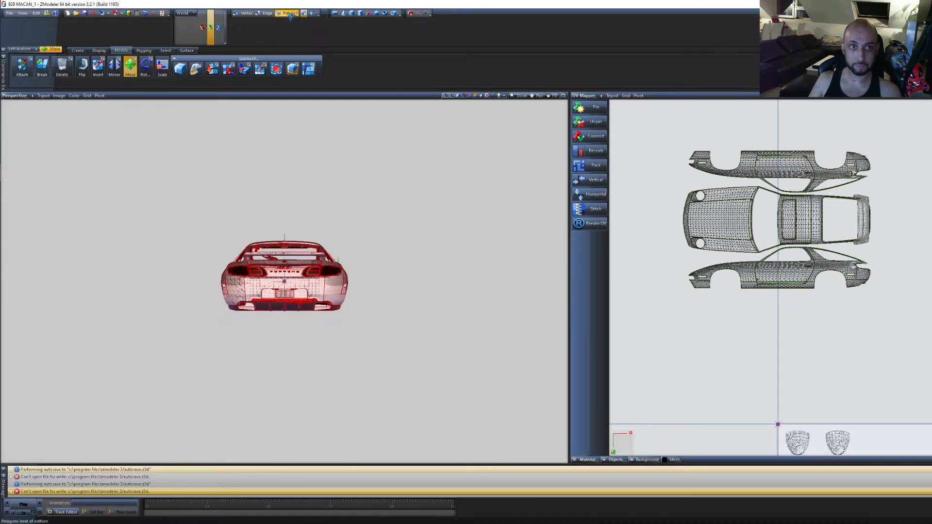
key("ctrl+a")
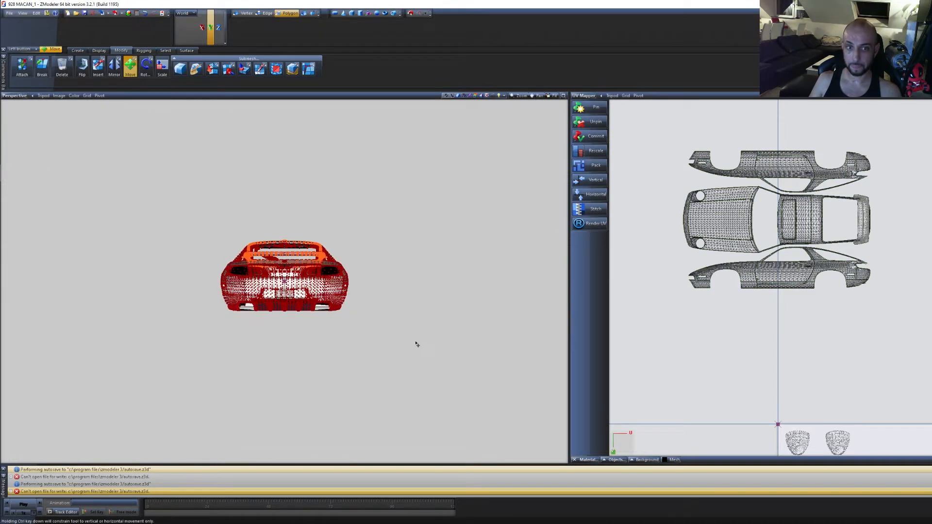
scroll(343, 334, "up", 5)
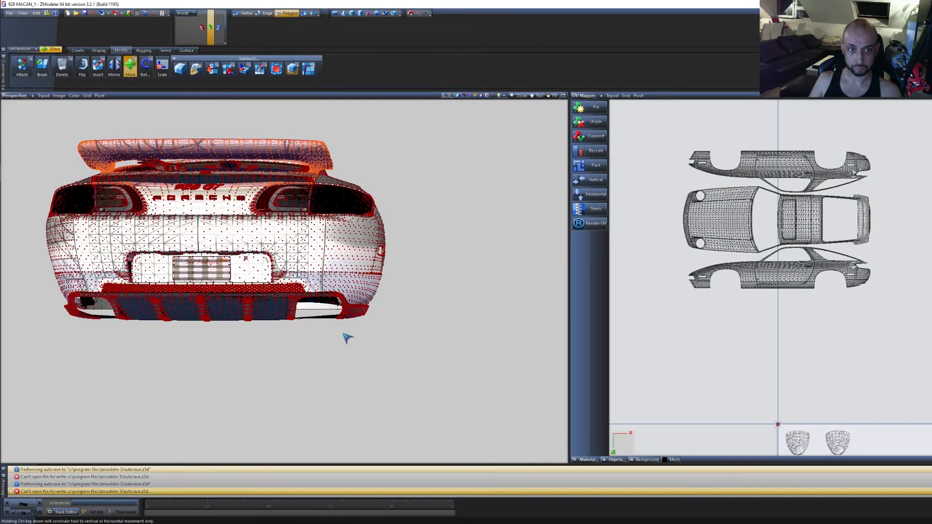
middle_click_drag(358, 343, 414, 384, "alt")
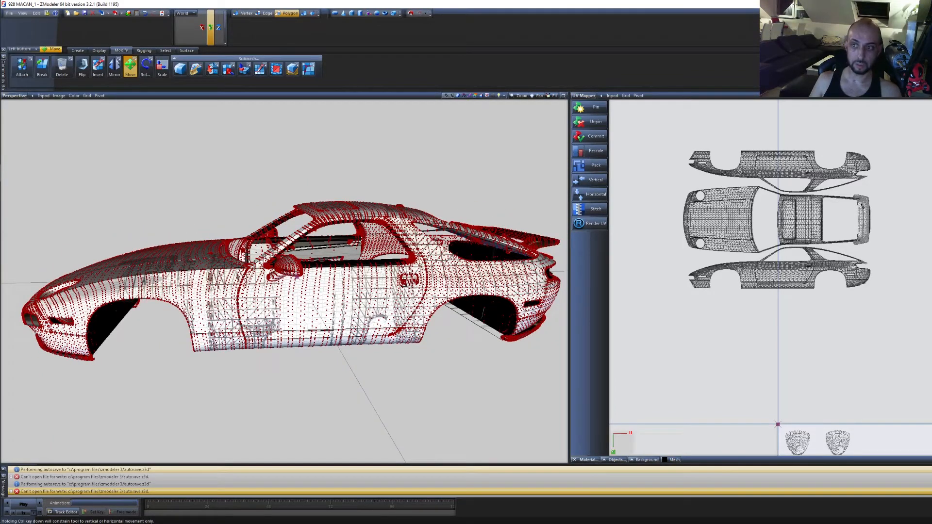
middle_click_drag(355, 366, 308, 353, "alt")
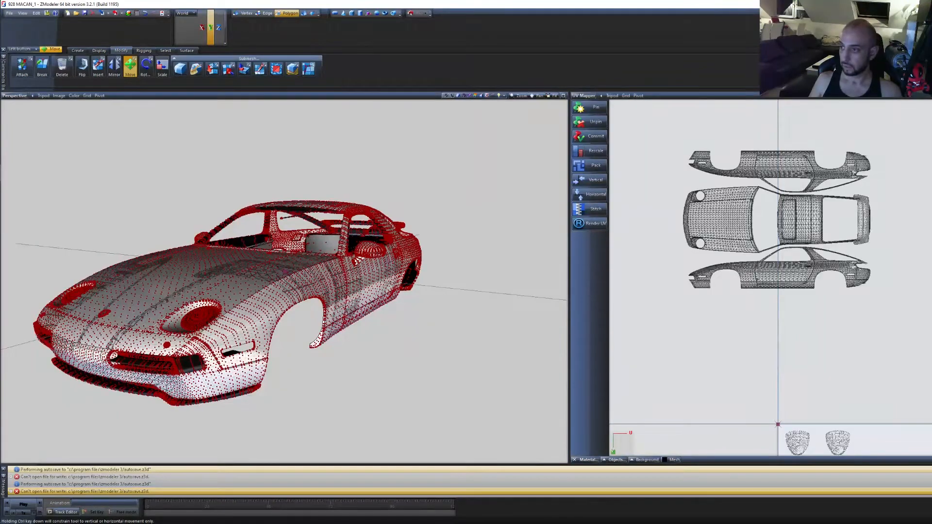
Examine how the existing livery template lays out the roof, rear and front body charts in the UV Mapper
scroll(902, 296, "down", 3)
middle_click_drag(931, 347, 834, 167)
scroll(905, 324, "up", 5)
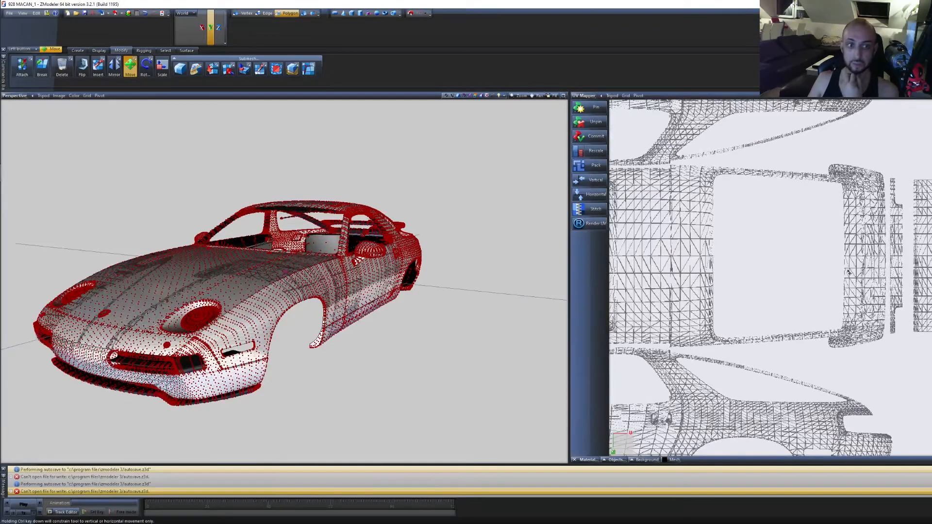
scroll(849, 262, "down", 2)
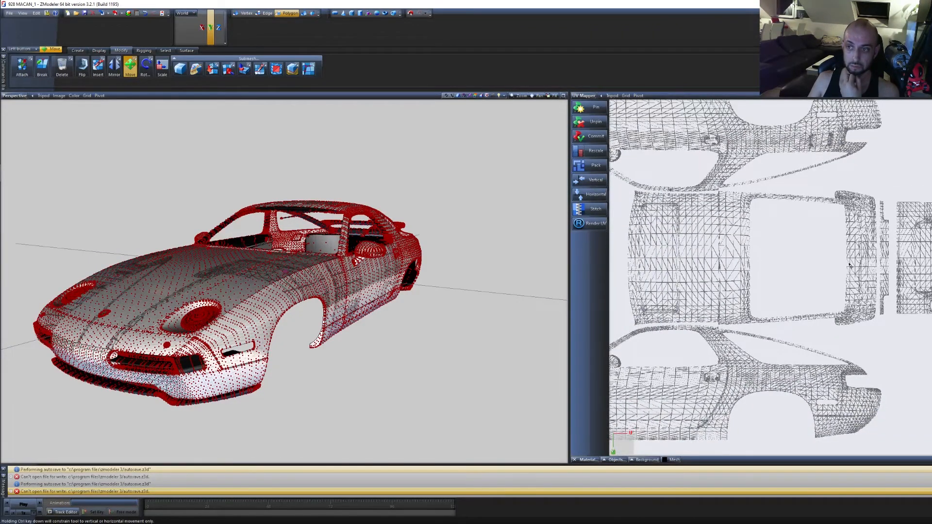
scroll(850, 265, "down", 2)
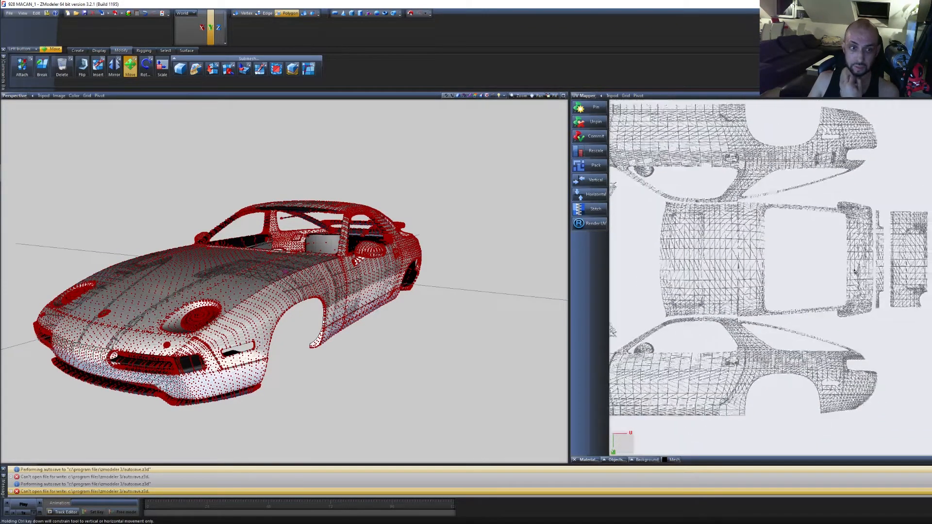
scroll(464, 329, "down", 3)
middle_click_drag(487, 382, 507, 386)
scroll(728, 267, "up", 3)
middle_click_drag(731, 275, 758, 288)
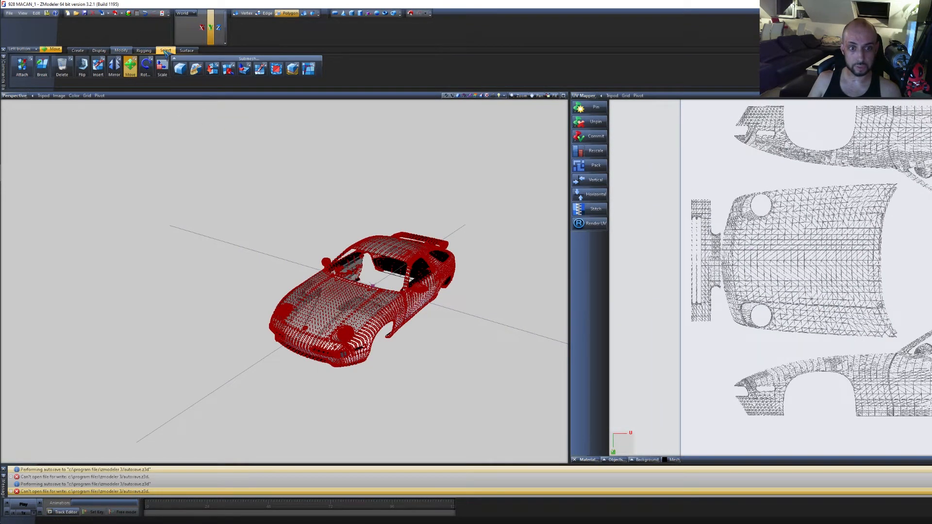
scroll(845, 239, "down", 5)
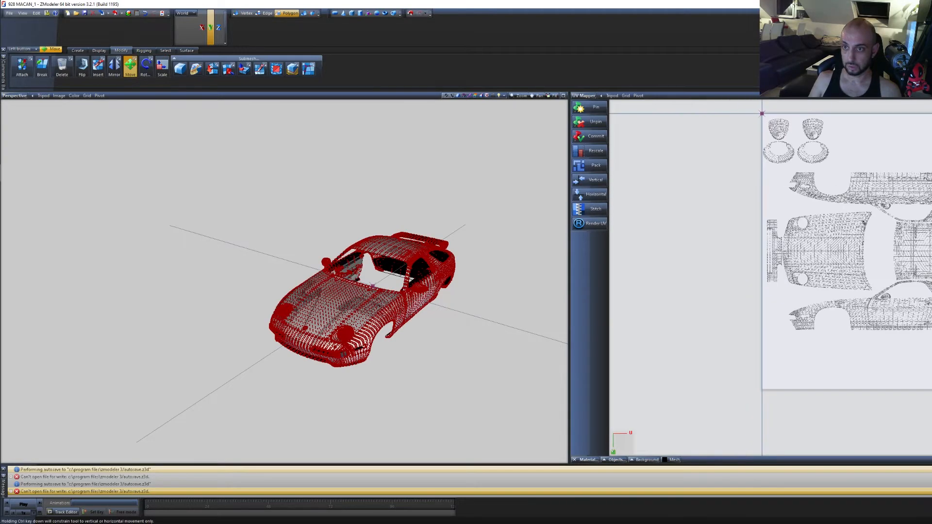
middle_click_drag(866, 210, 851, 258)
scroll(764, 259, "up", 6)
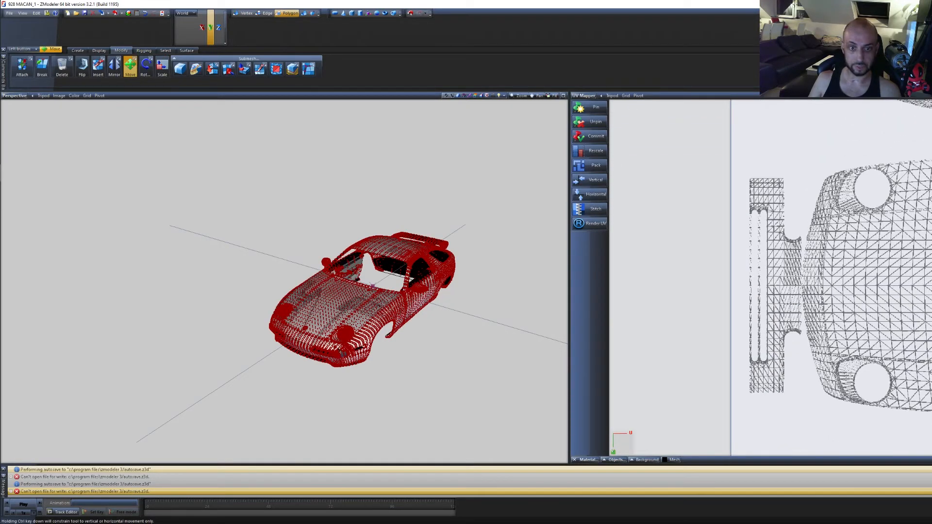
Select the body polygons by the 928gts_sign_1 paint material and show a single car door on its own
scroll(342, 377, "up", 3)
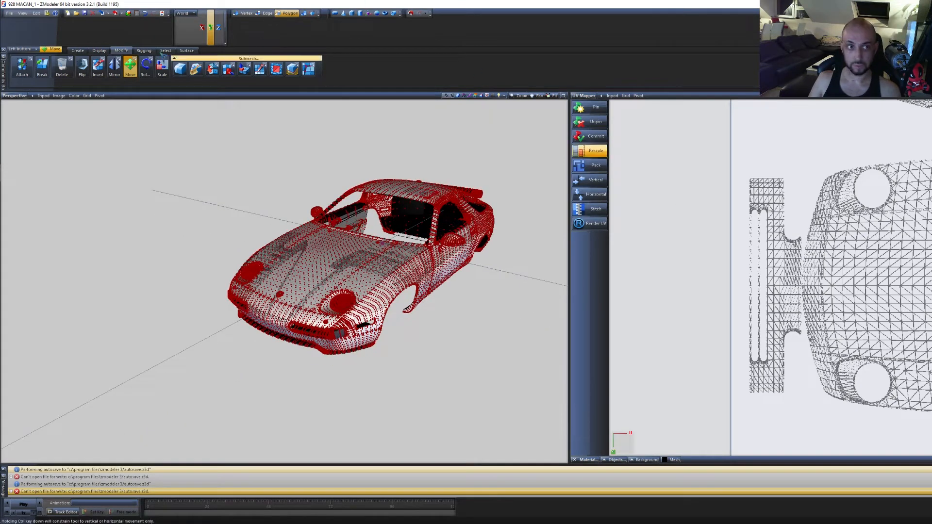
left_click(167, 51)
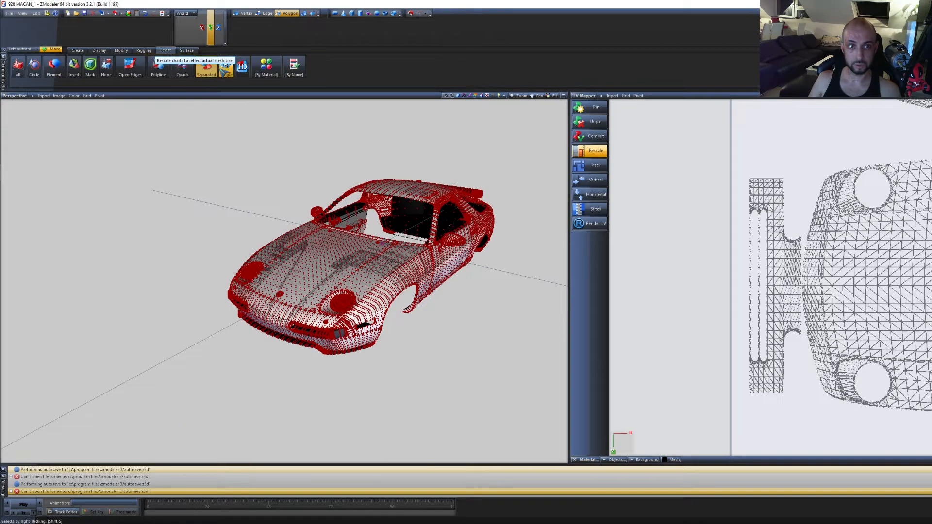
left_click(266, 66)
left_click(542, 216)
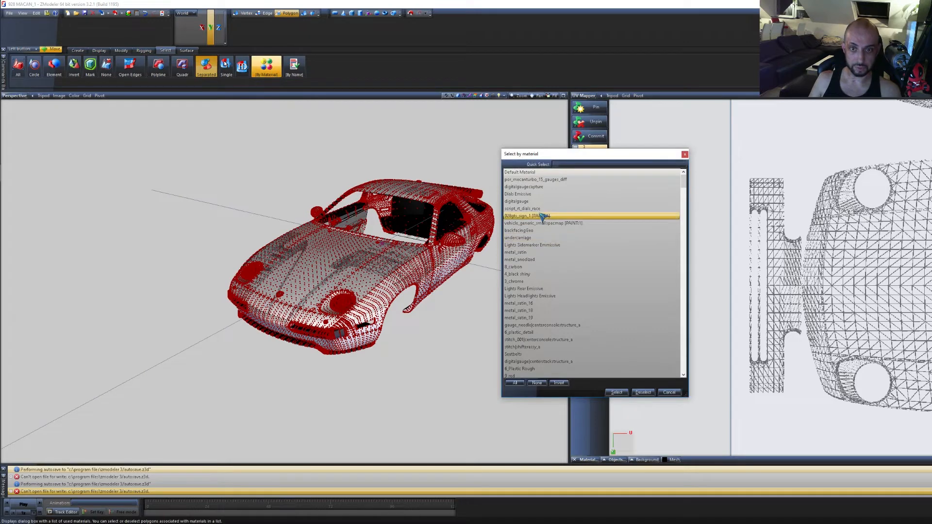
left_click(617, 393)
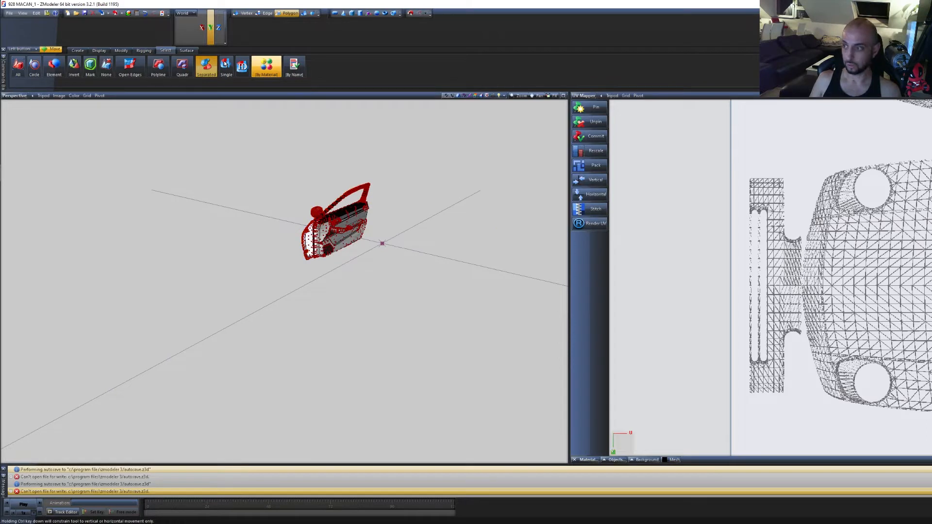
key("Page_Down")
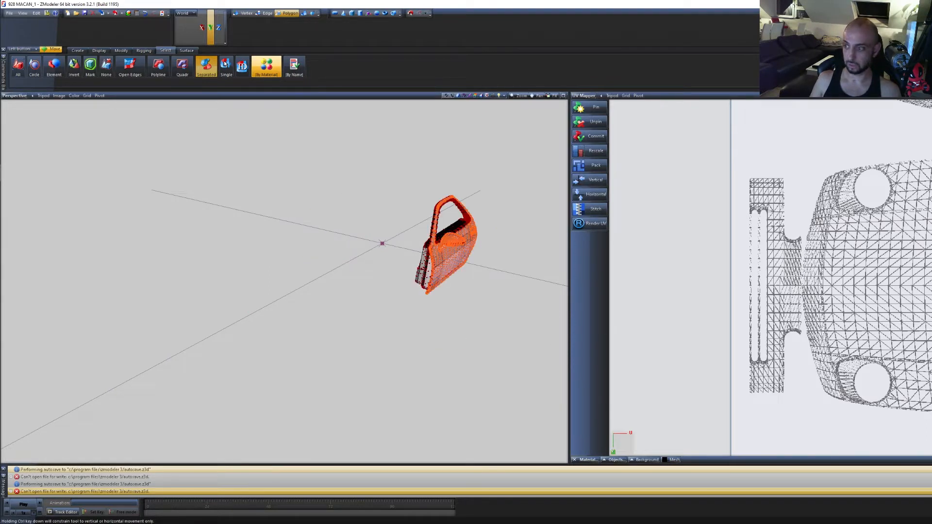
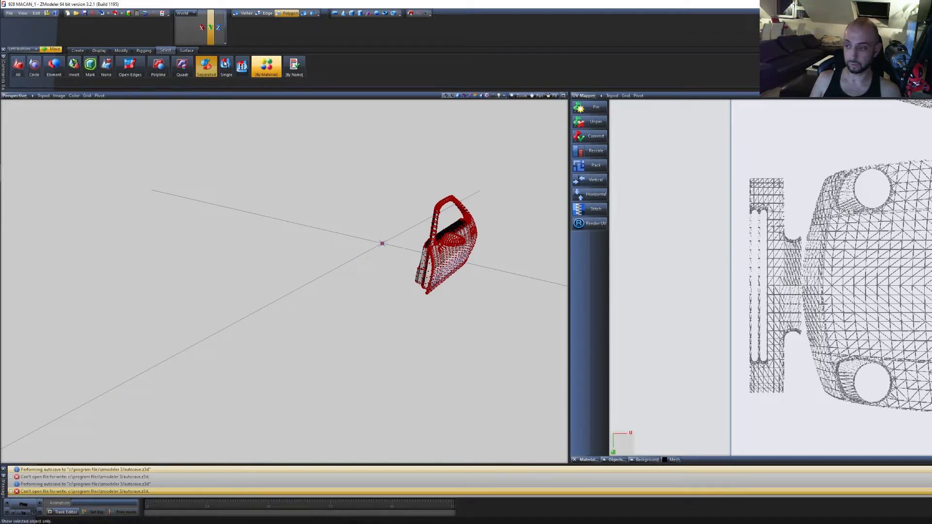
Isolate the first car door and deselect its outer panel and frame polygons so only the mirror is selected
left_click(146, 15)
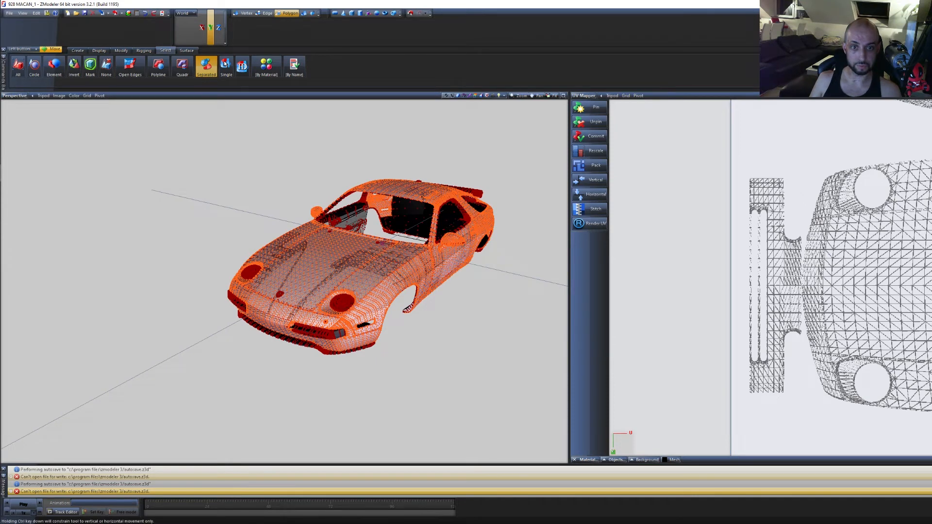
scroll(454, 249, "up", 2)
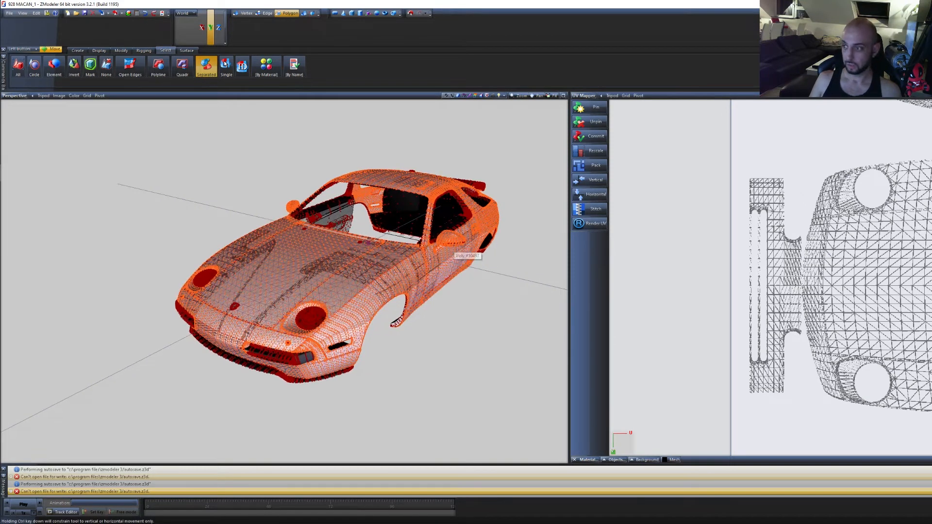
key("ctrl+z")
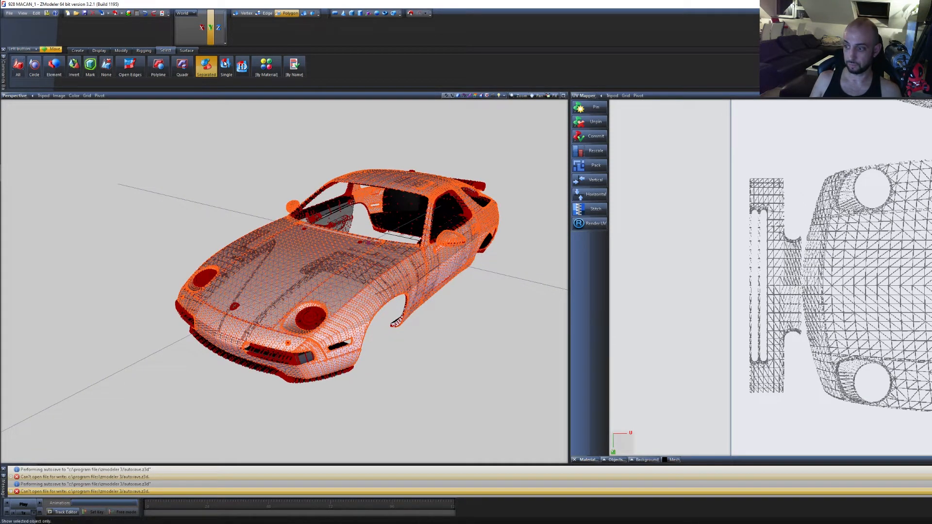
scroll(345, 241, "up", 4)
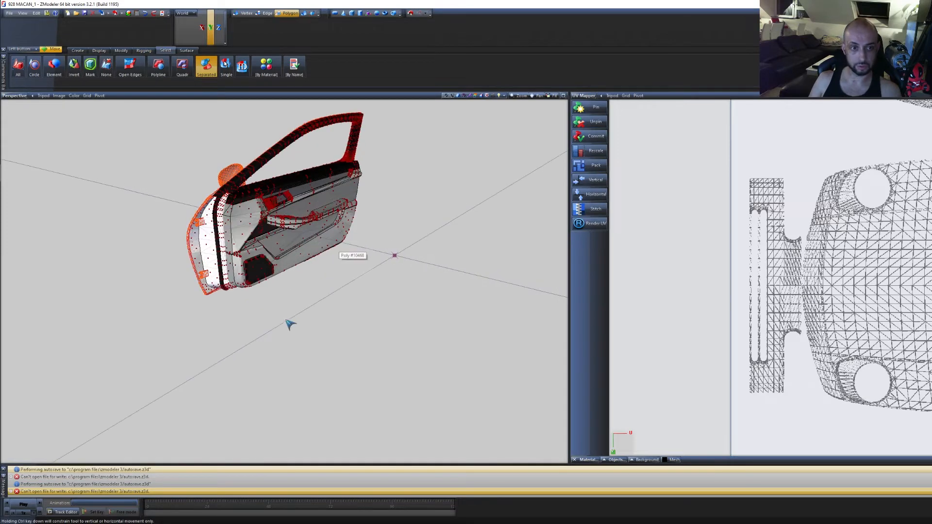
middle_click_drag(286, 321, 358, 343)
left_click_drag(370, 346, 235, 227)
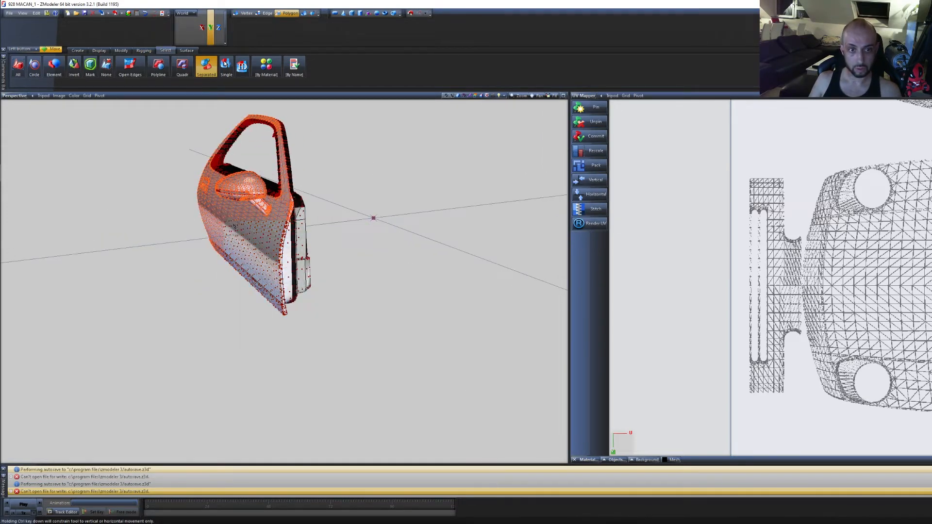
left_click(231, 222)
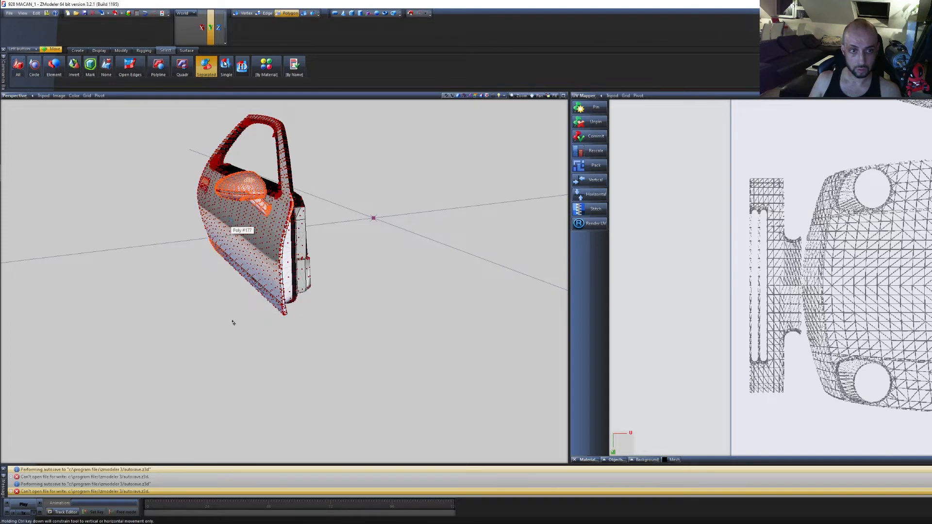
left_click_drag(411, 343, 276, 148)
middle_click_drag(243, 303, 259, 323)
left_click_drag(253, 327, 64, 87)
Isolate the opposite door and deselect its panel, frame and handle polygons so only its mirror is selected
middle_click_drag(284, 355, 514, 335)
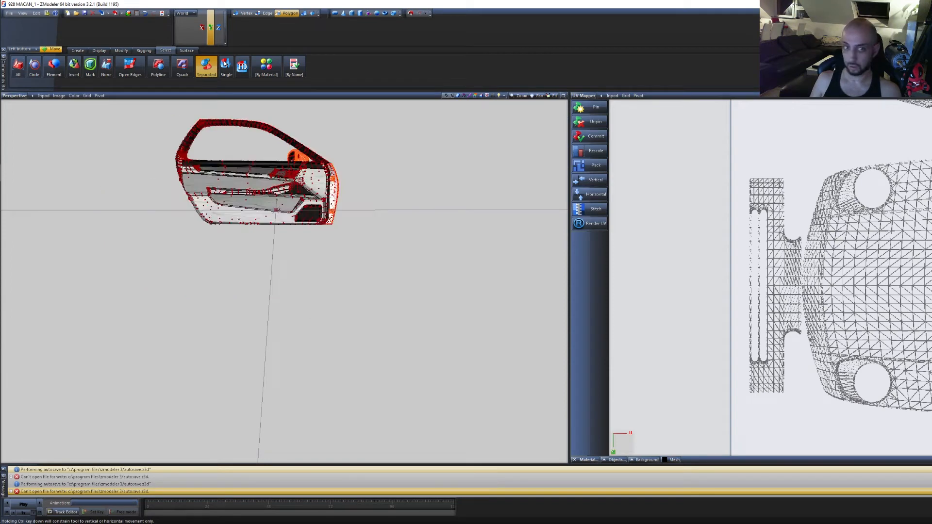
middle_click_drag(438, 232, 395, 370)
left_click_drag(454, 398, 171, 195)
middle_click_drag(192, 217, 260, 280)
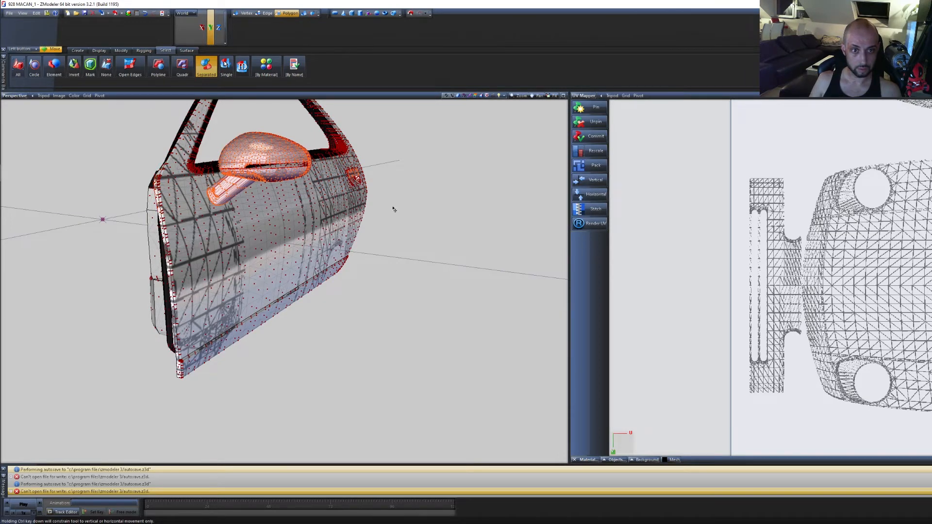
middle_click_drag(454, 344, 432, 337)
left_click_drag(490, 358, 82, 237)
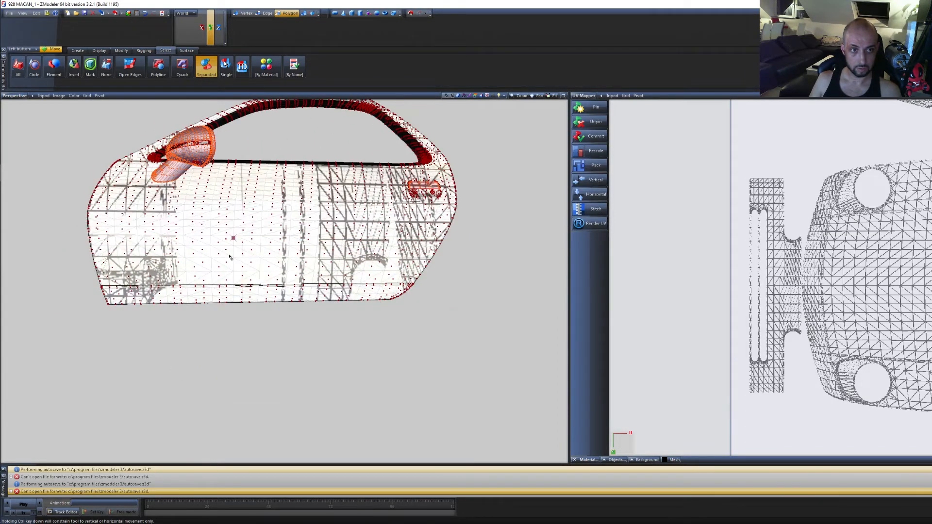
left_click_drag(481, 336, 227, 78)
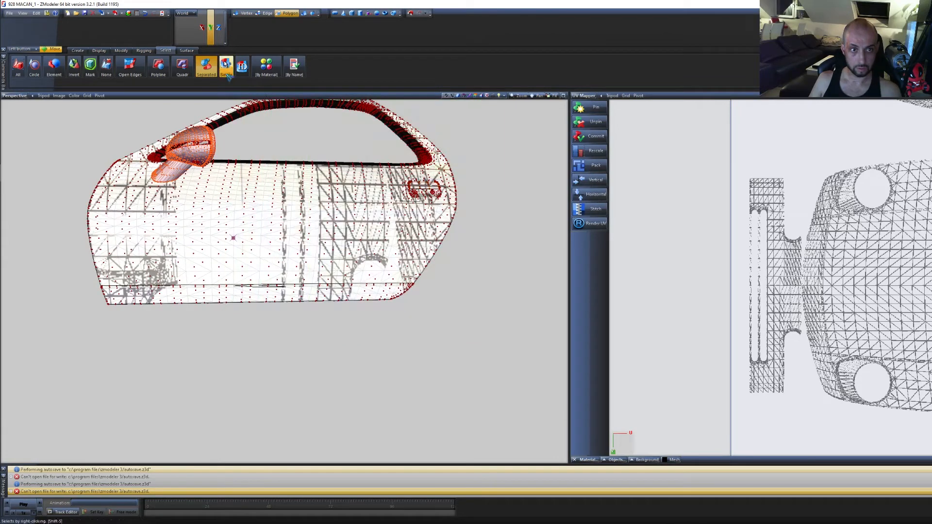
scroll(377, 236, "down", 1)
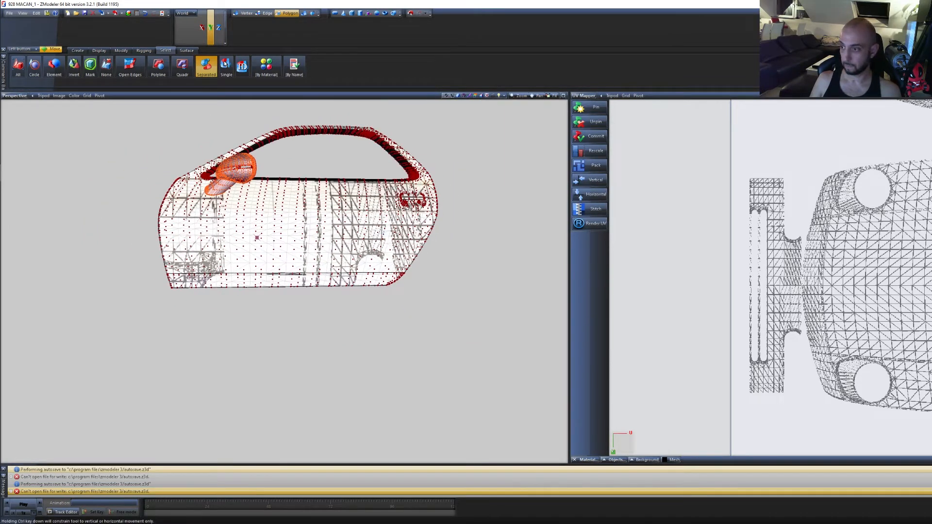
Show the main body shell with its fenders on its own and clear its polygon selection
key("Page_Down")
scroll(308, 388, "down", 2)
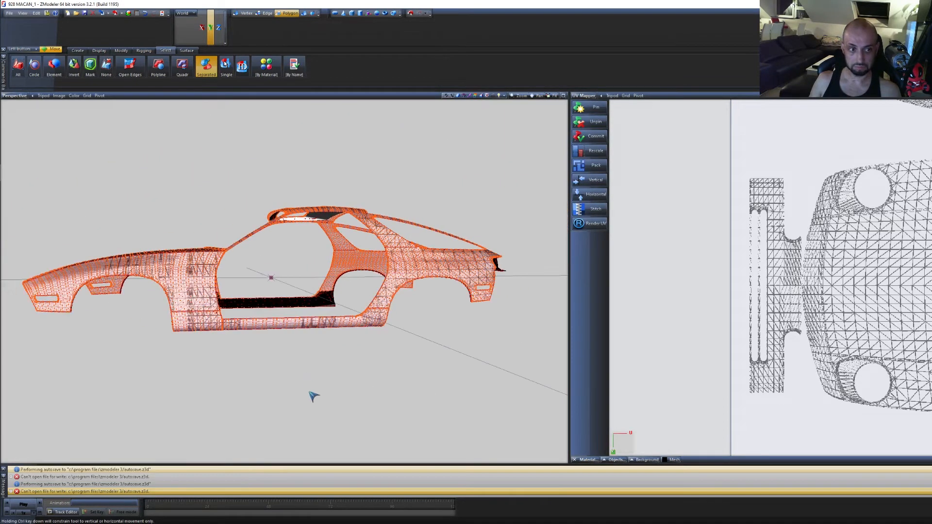
middle_click_drag(313, 396, 480, 367)
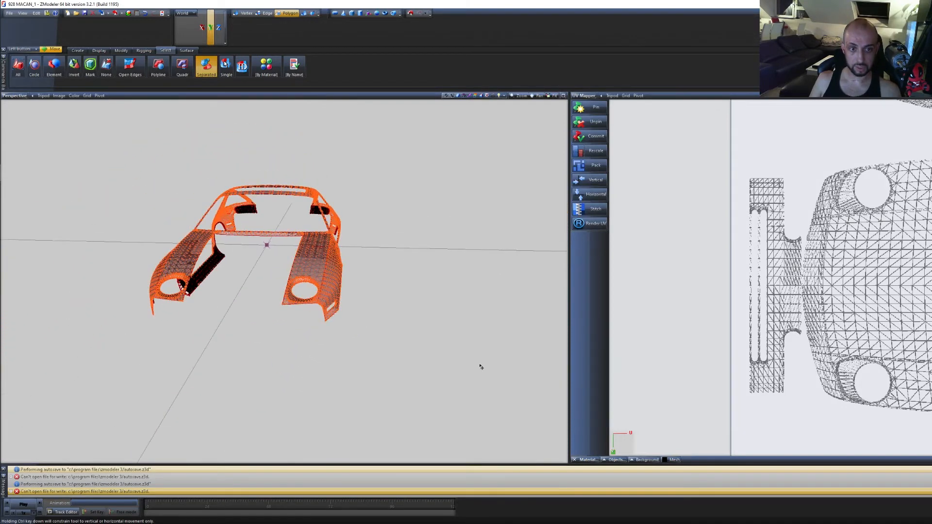
Isolate the front bumper and deselect the side-facing polygons at one of its ends
key("Page_Down")
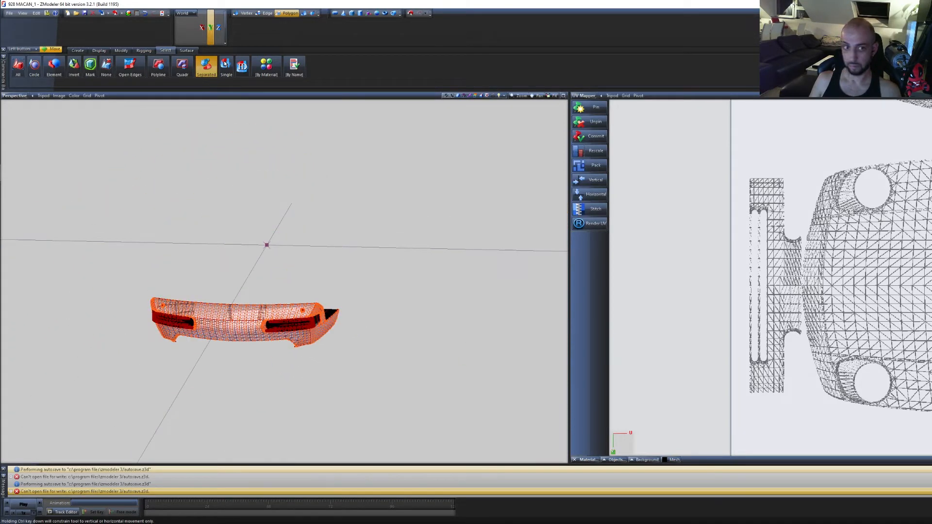
scroll(330, 335, "up", 3)
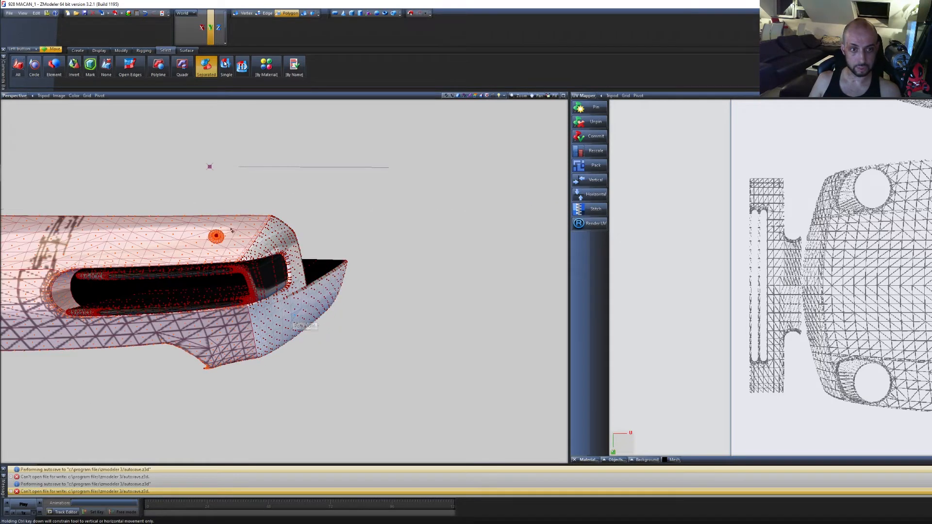
left_click_drag(379, 333, 312, 229)
scroll(308, 277, "up", 4)
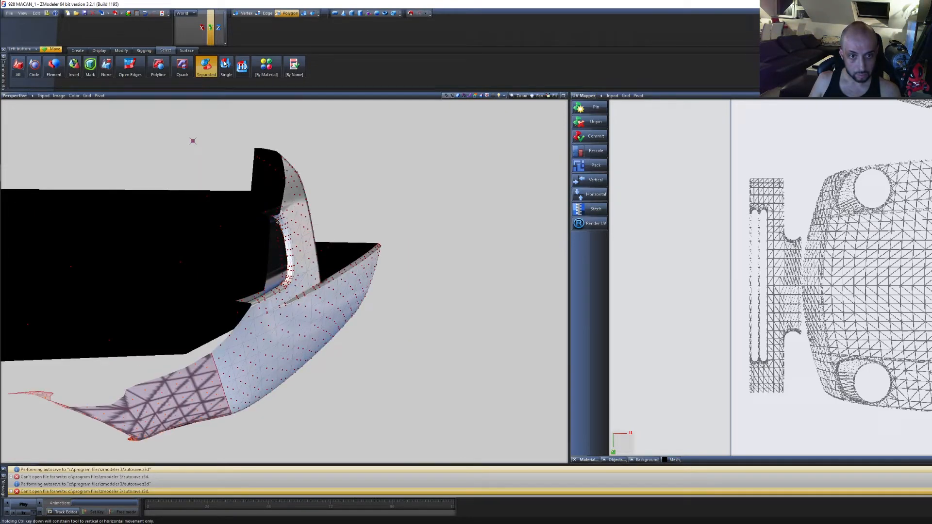
scroll(385, 340, "down", 4)
Deselect the front bumper's upper strip, round caps and opposite end, keeping only the forward-facing polygons selected
middle_click_drag(384, 338, 378, 375)
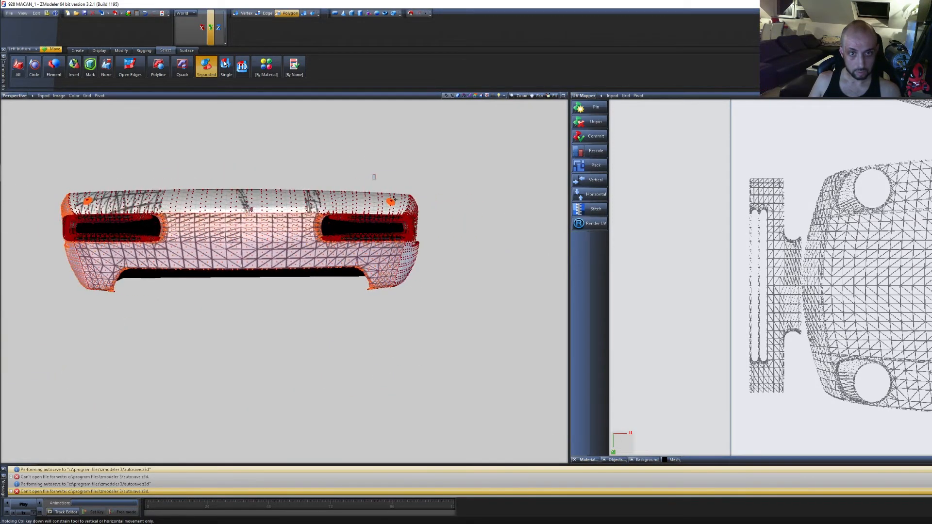
left_click_drag(396, 199, 403, 209)
middle_click_drag(320, 173, 473, 179)
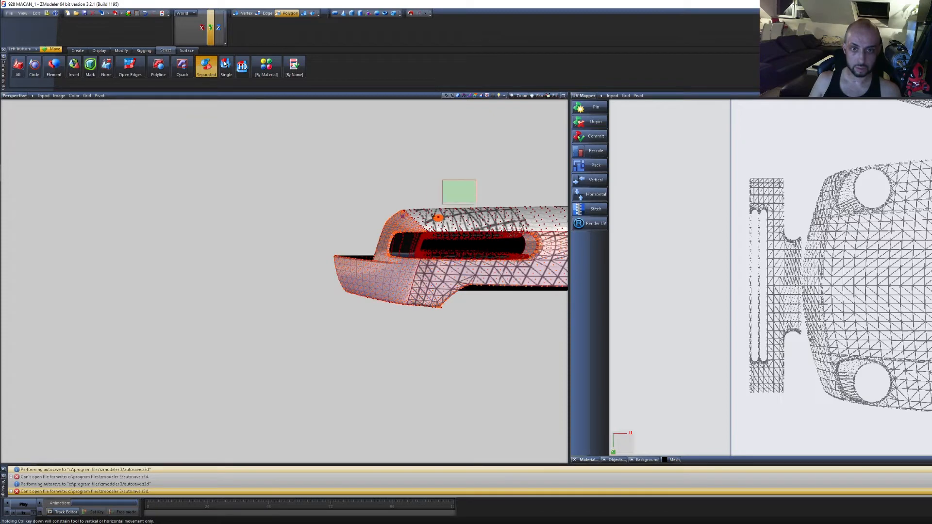
scroll(408, 227, "up", 5)
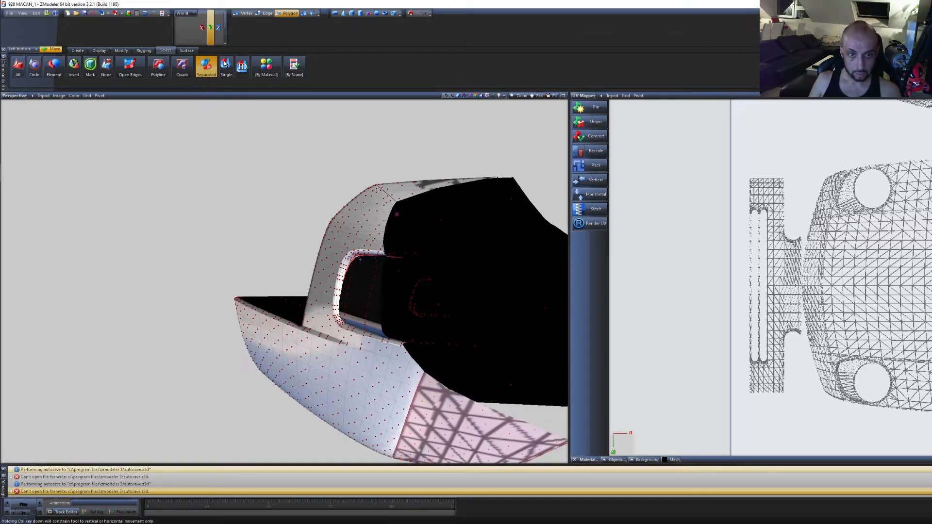
scroll(347, 290, "down", 5)
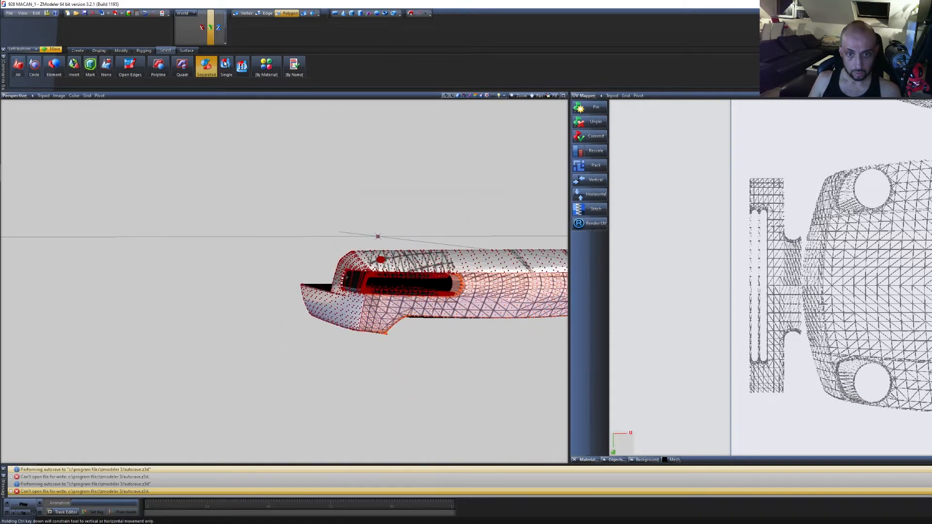
middle_click_drag(442, 229, 432, 227)
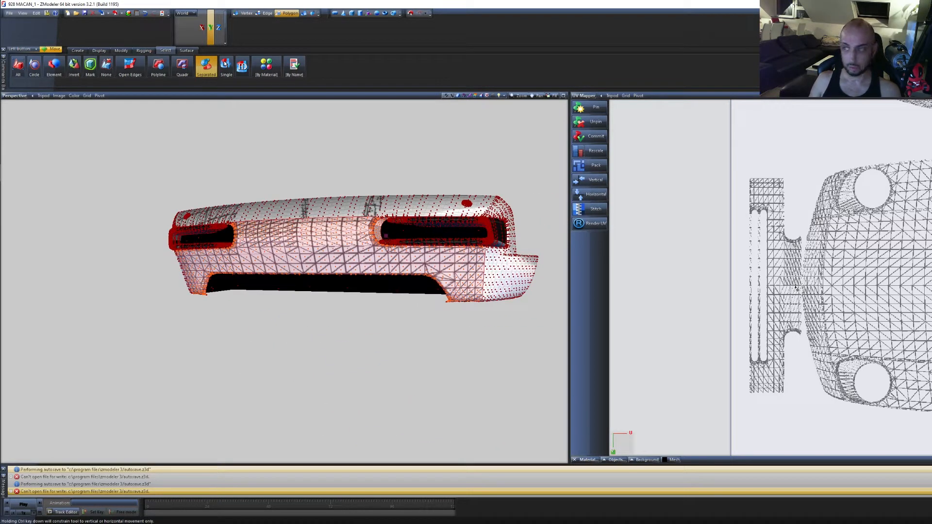
middle_click_drag(432, 227, 736, 376)
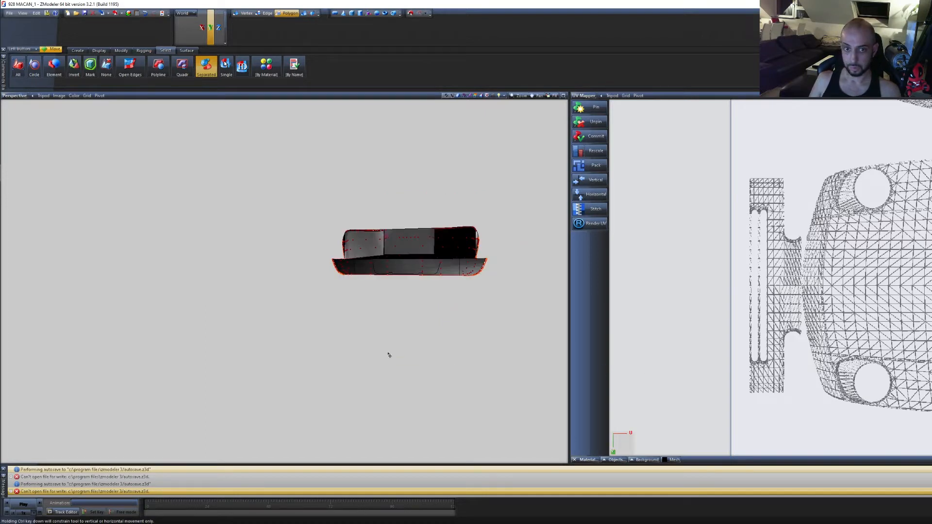
Go through the remaining parts one by one, including hood, tailgate, spoiler, headlights and sunroof, and clear their polygon selections
key("Page_Down")
key("Page_Down")
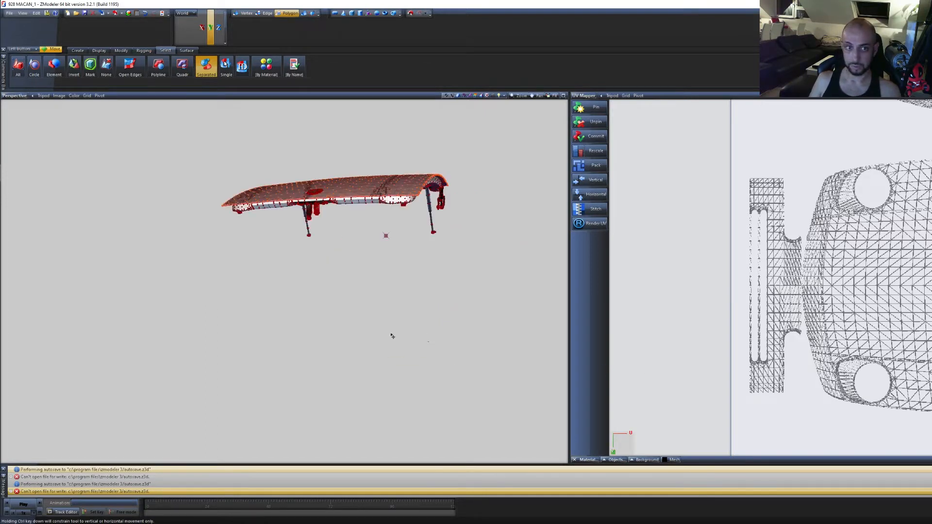
key("Page_Down")
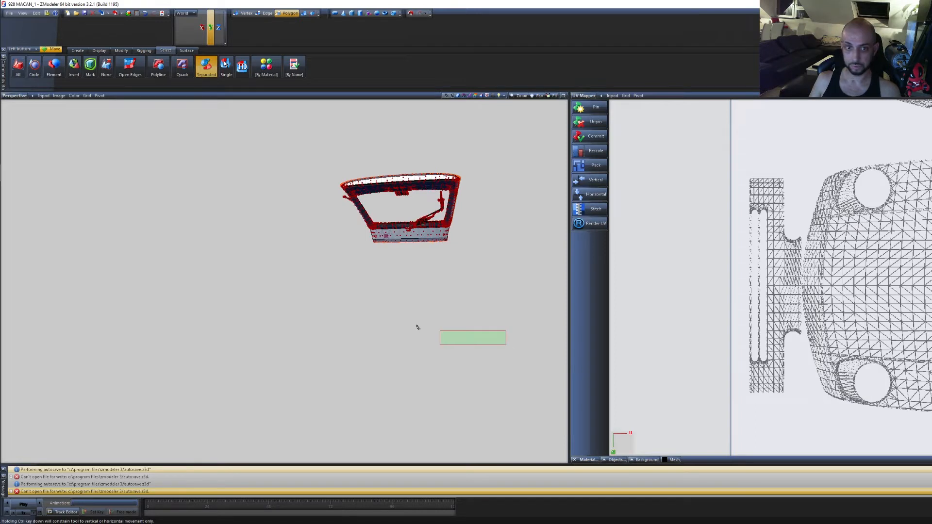
key("Page_Down")
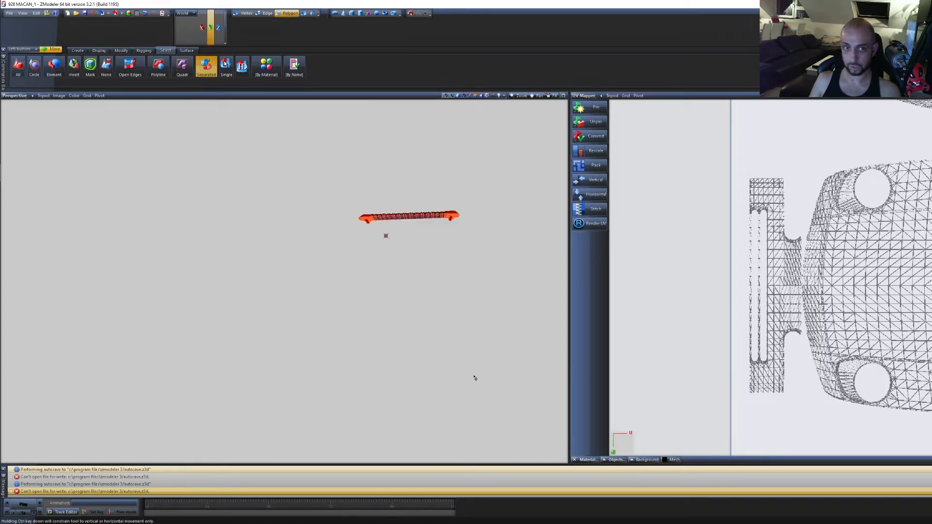
key("Page_Down")
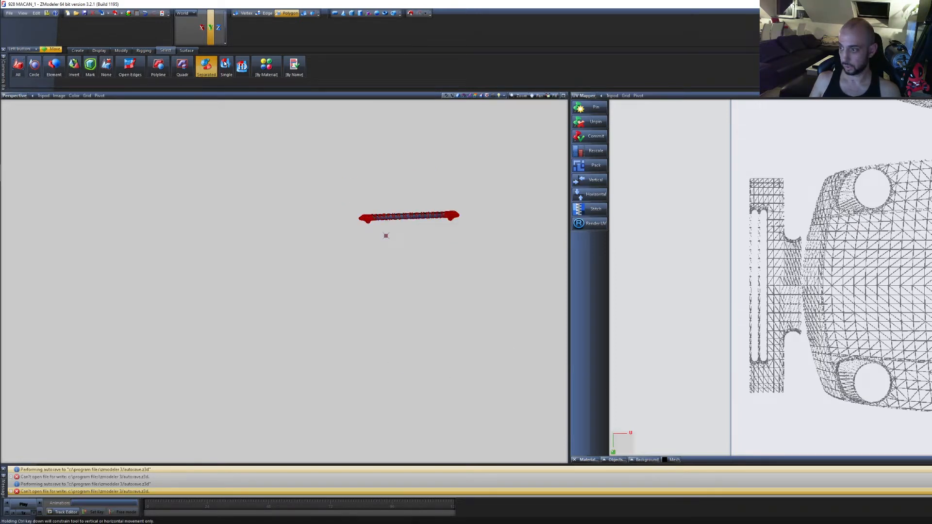
key("Page_Down")
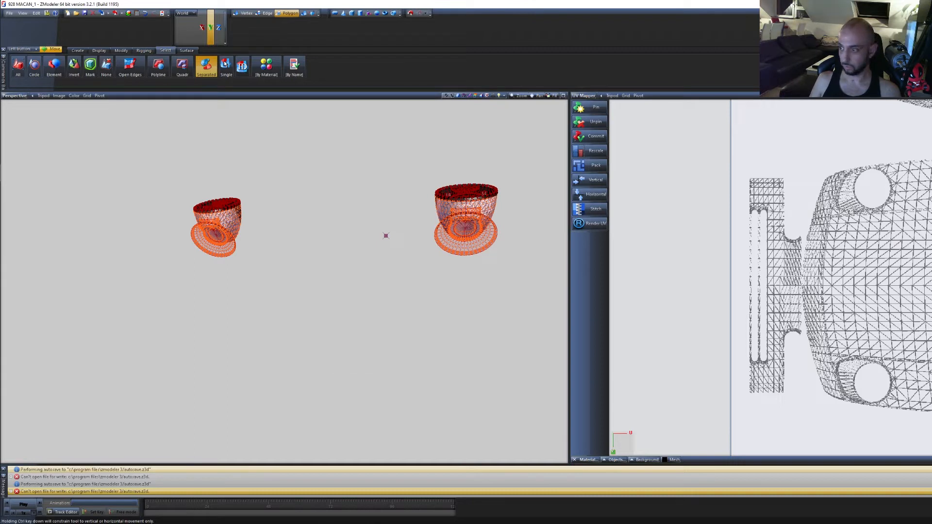
key("Page_Down")
key("Page_Down")
middle_click_drag(508, 315, 505, 330)
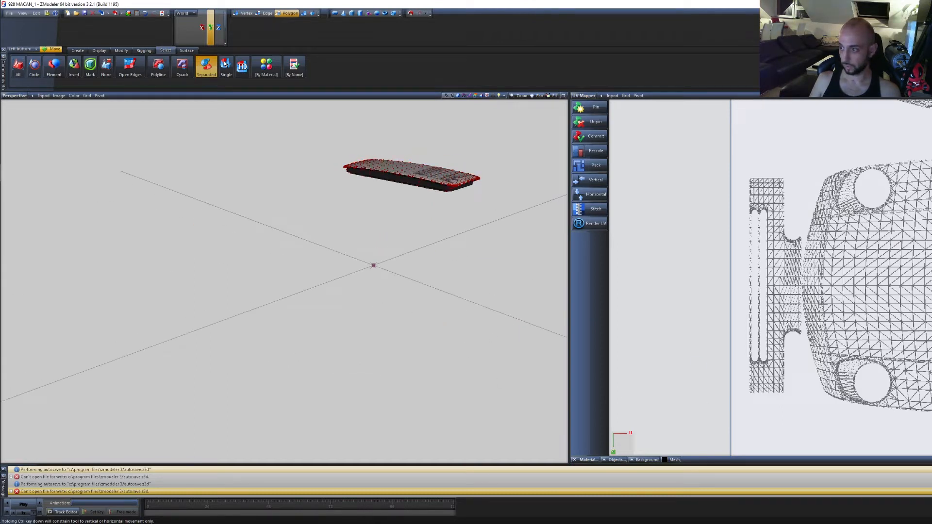
Show the whole car body again and switch the 3D viewport to the Front view
left_click(197, 291)
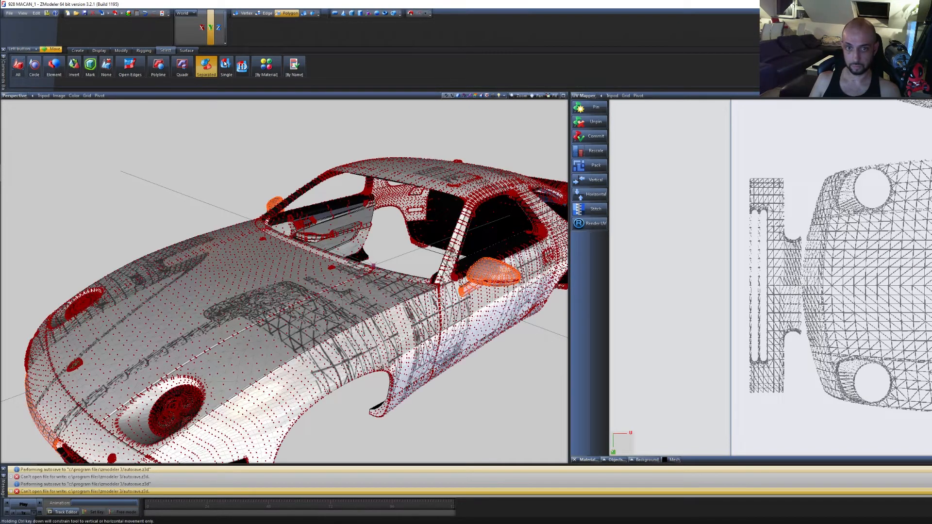
scroll(266, 314, "down", 4)
middle_click_drag(281, 361, 446, 315)
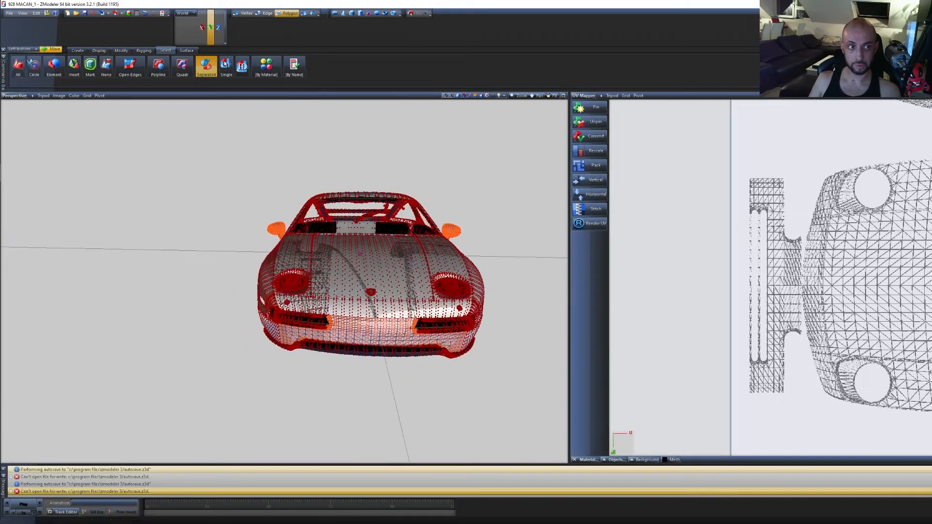
left_click(19, 96)
left_click(23, 113)
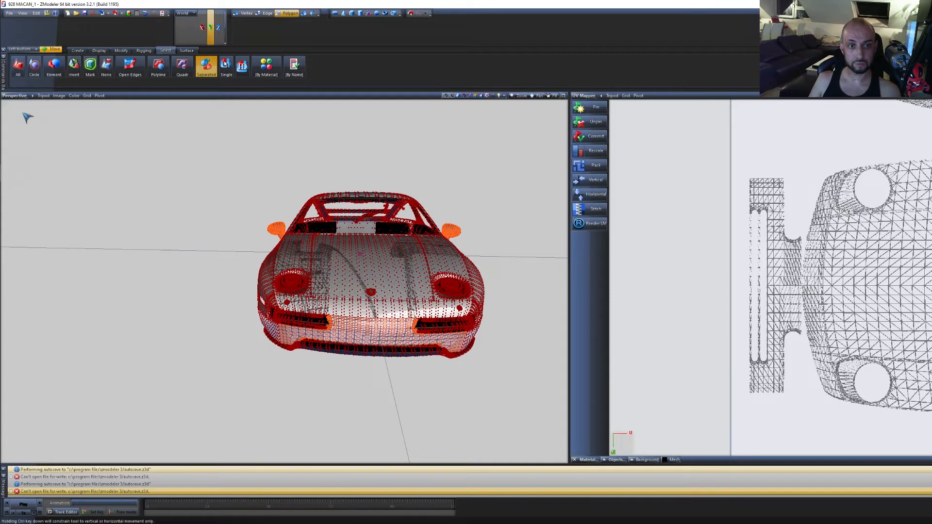
Generate new UV mapping from viewport XY for the selected front bumper and mirror polygons
left_click(186, 50)
left_click(61, 69)
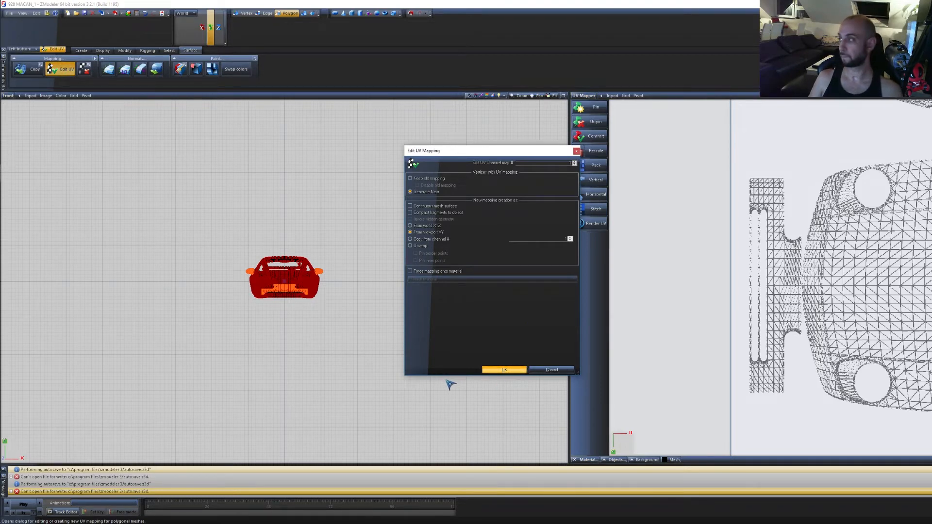
key("Return")
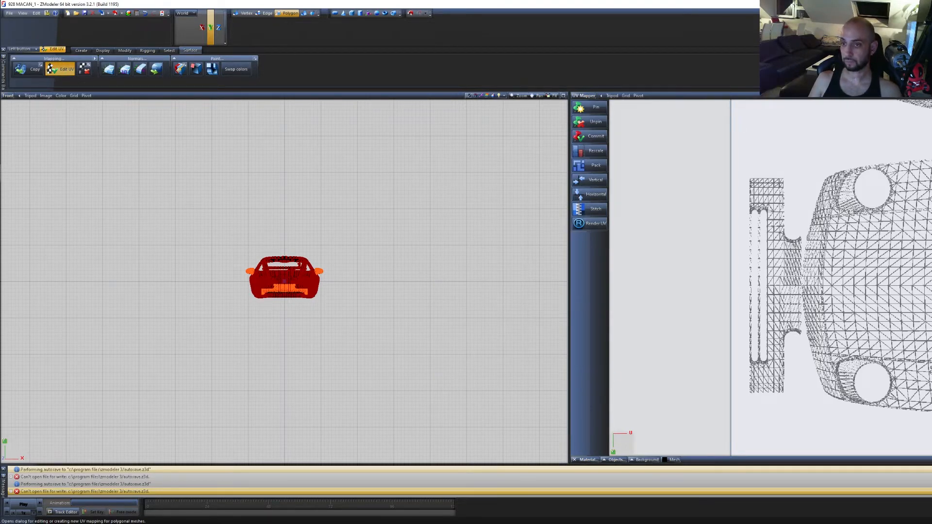
scroll(770, 278, "down", 8)
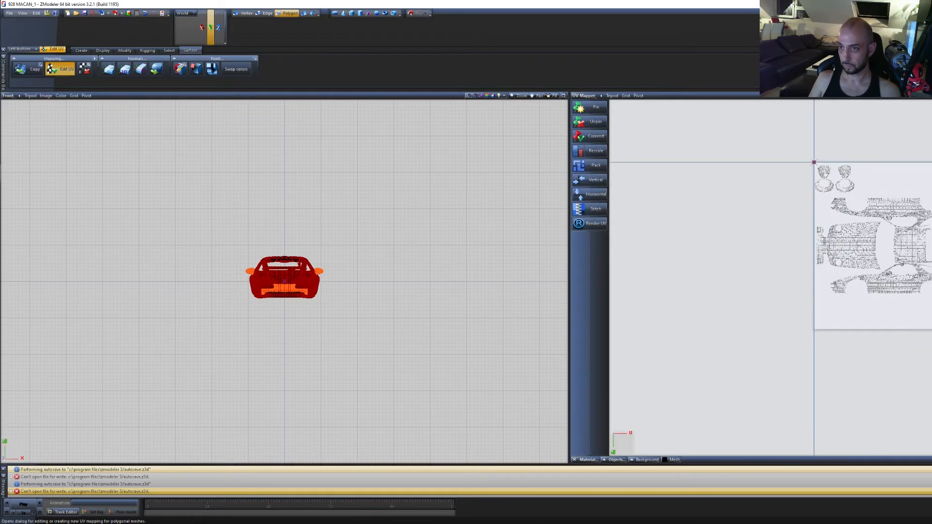
left_click(304, 13)
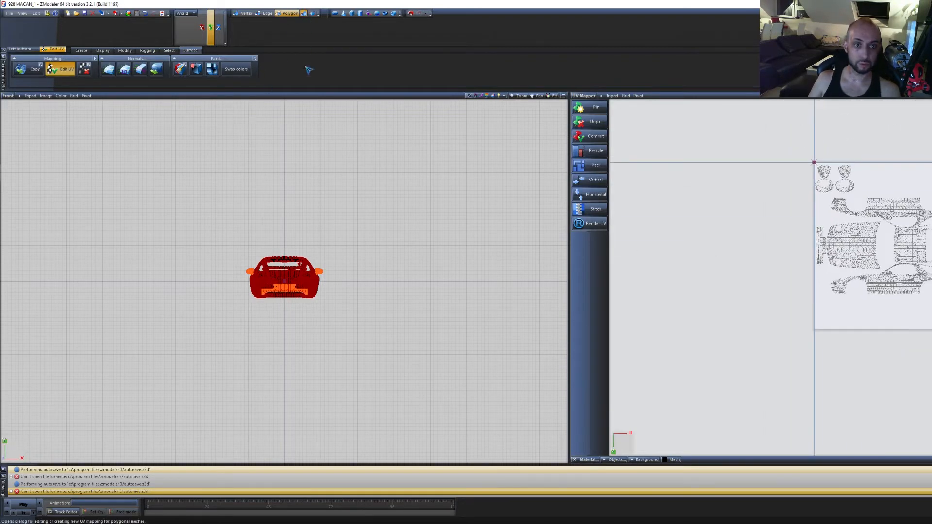
Regenerate the UV mapping from viewport XY for the forward-facing bumper and mirror polygons in the Front view
right_click(287, 183)
right_click_drag(375, 313, 123, 203)
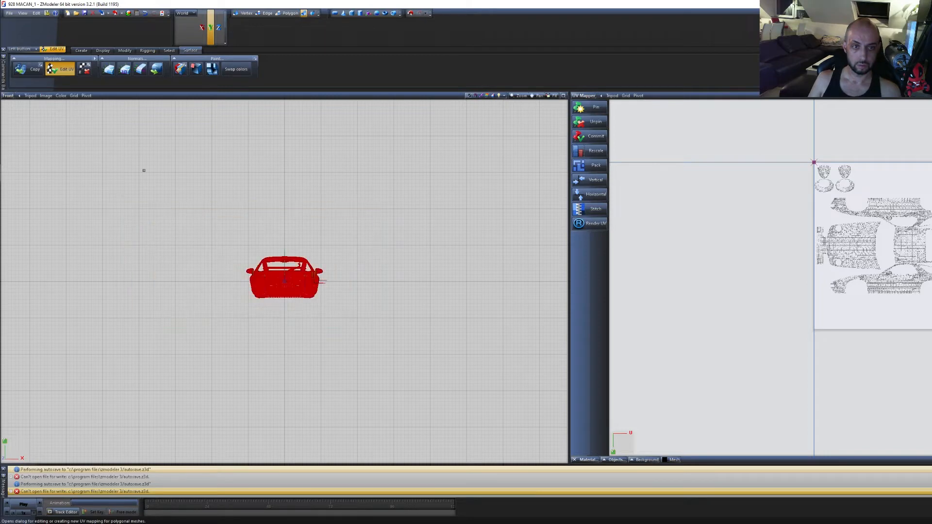
left_click(290, 14)
left_click(337, 230)
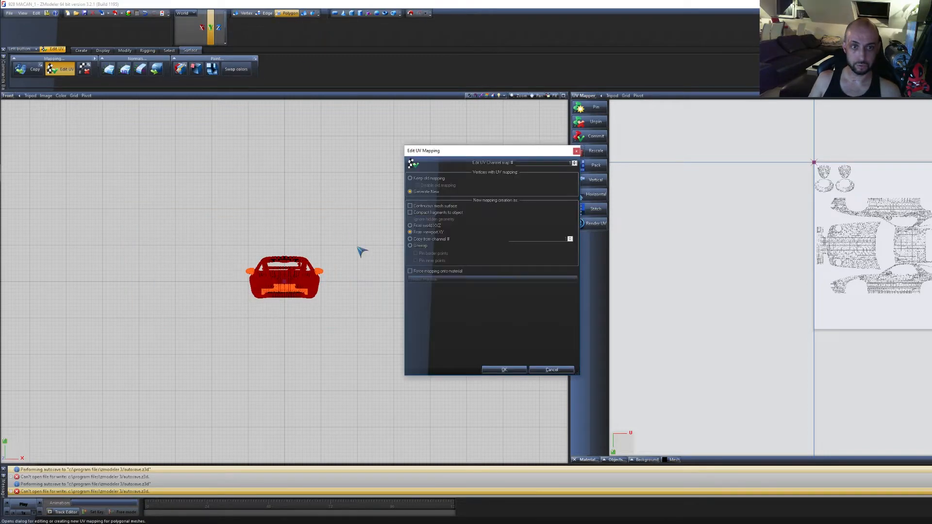
left_click(490, 372)
scroll(839, 342, "down", 7)
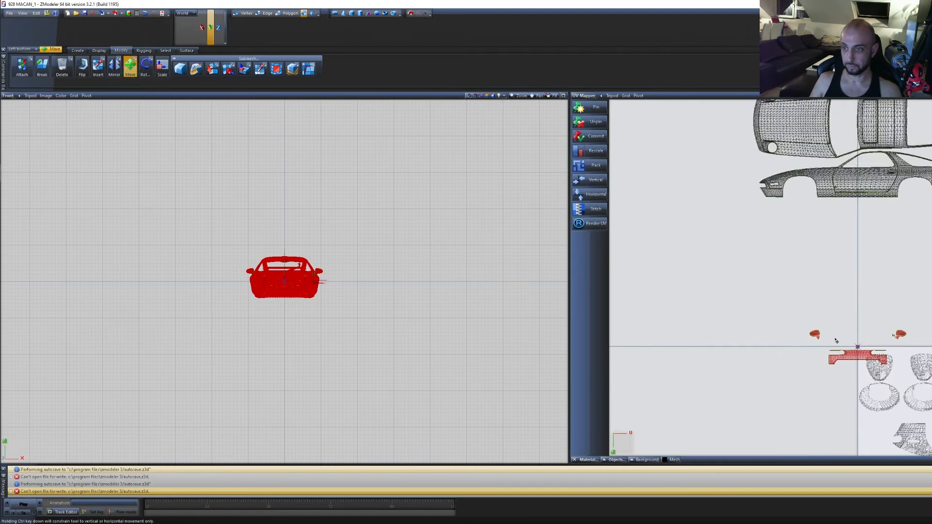
Select only the front bumper chart in the UV layout and rotate it by 90 degrees using screen axes
scroll(825, 340, "down", 2)
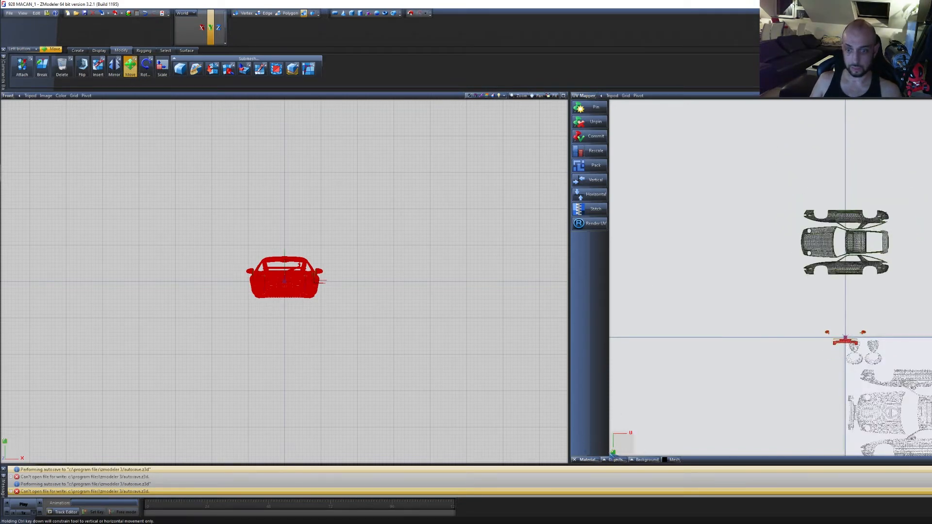
left_click(621, 446)
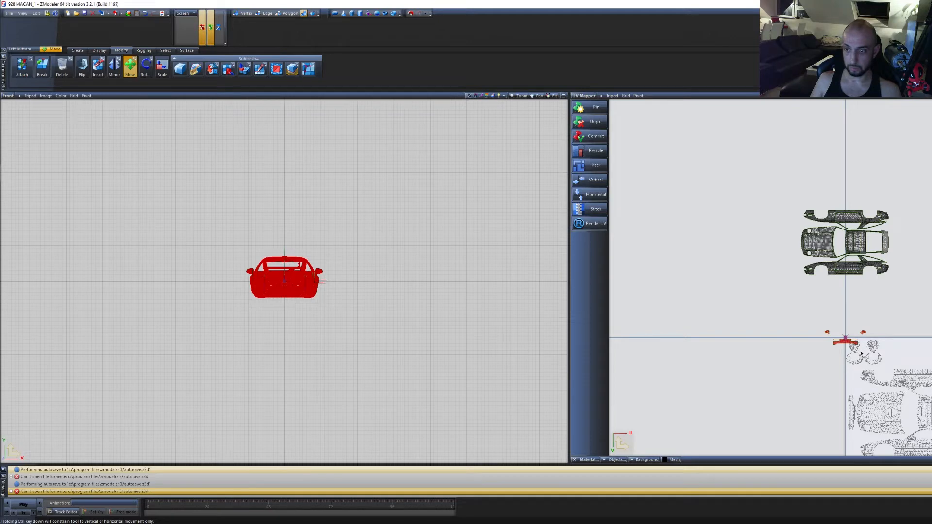
key("r")
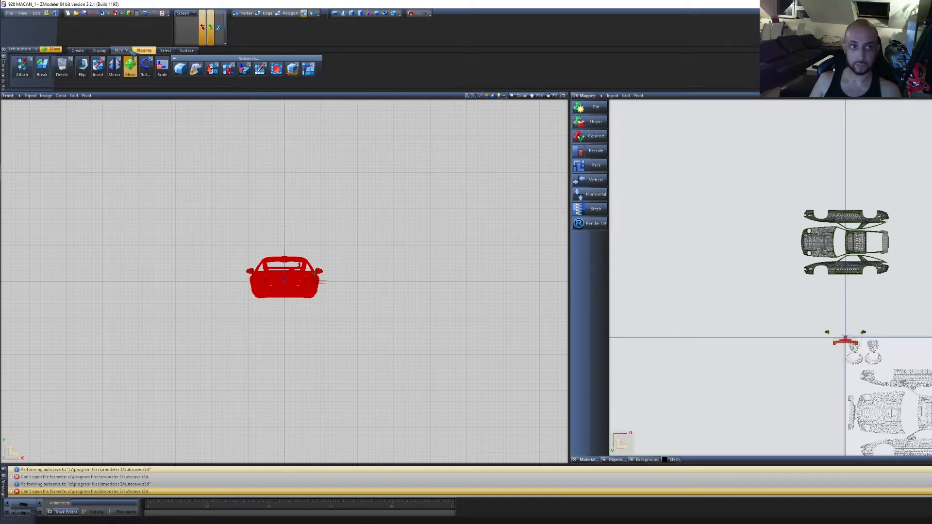
left_click(845, 347)
key("Return")
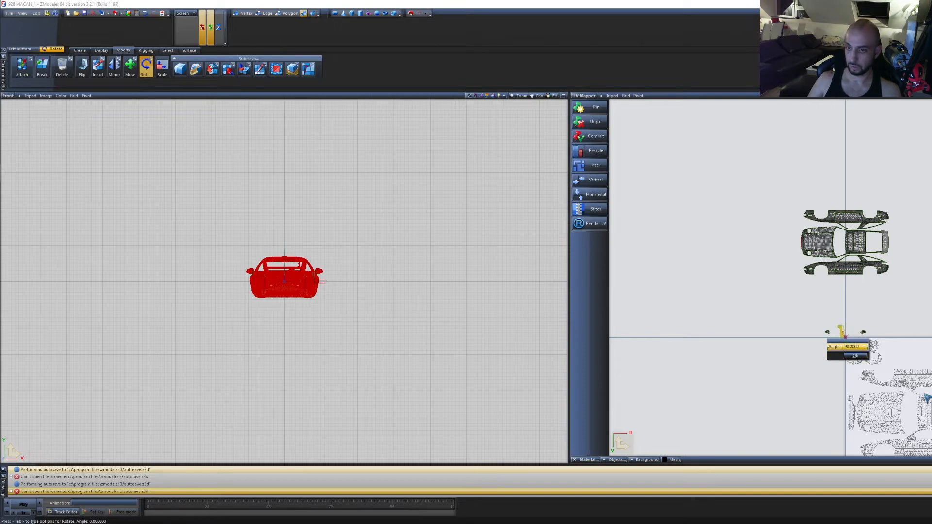
left_click(854, 355)
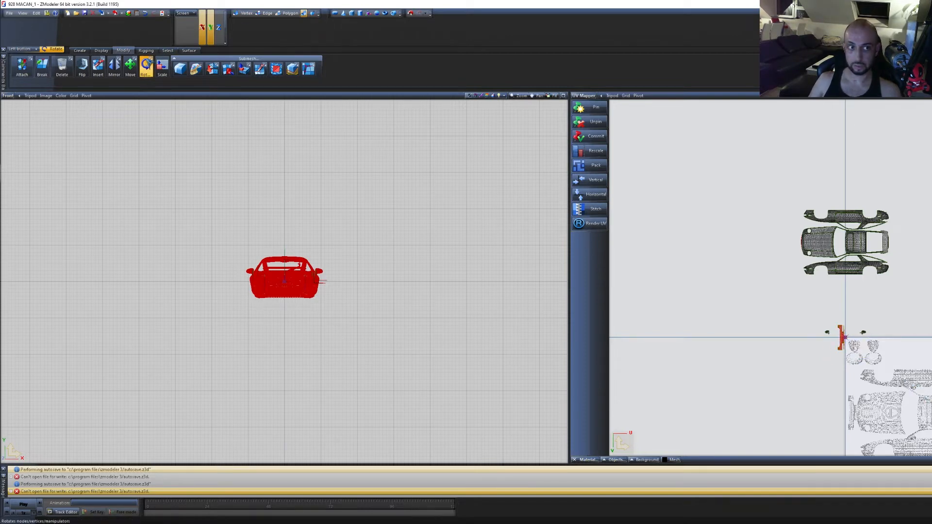
Move the rotated front bumper chart up beside the body's top-view chart, just ahead of the hood's front edge
left_click(132, 70)
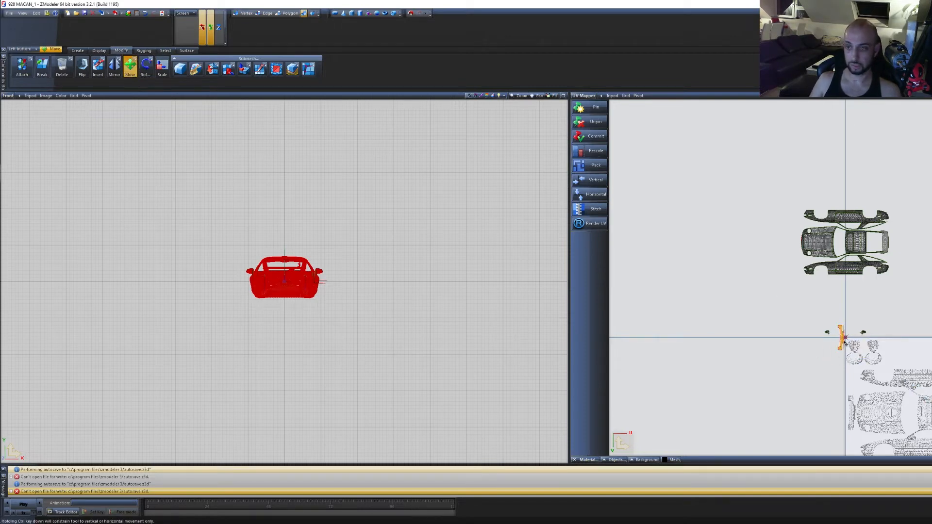
left_click_drag(842, 343, 799, 248)
scroll(799, 248, "up", 10)
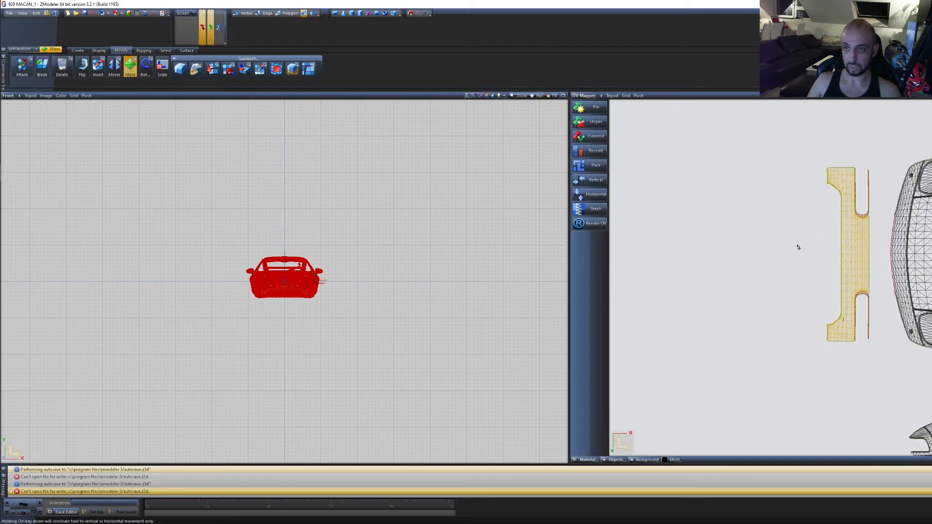
scroll(714, 307, "down", 10)
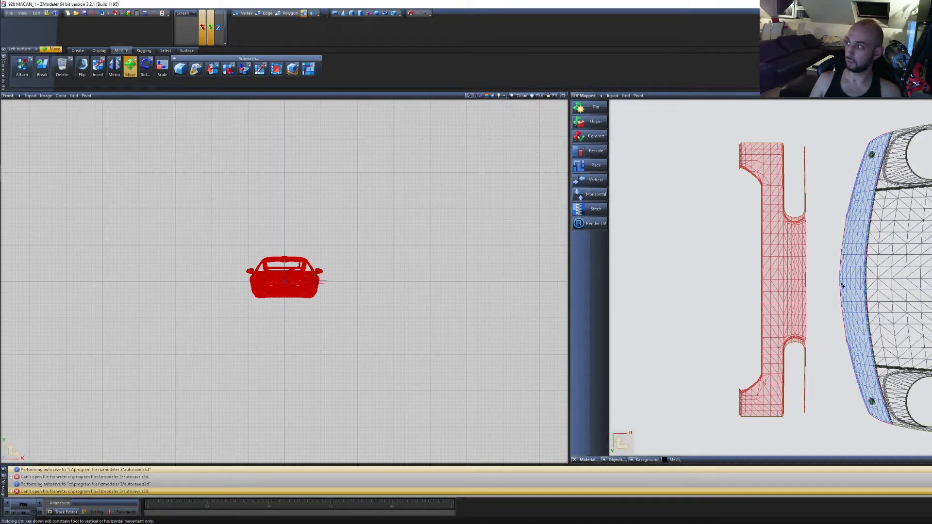
left_click_drag(771, 291, 809, 289)
scroll(808, 289, "up", 5)
scroll(809, 290, "up", 2)
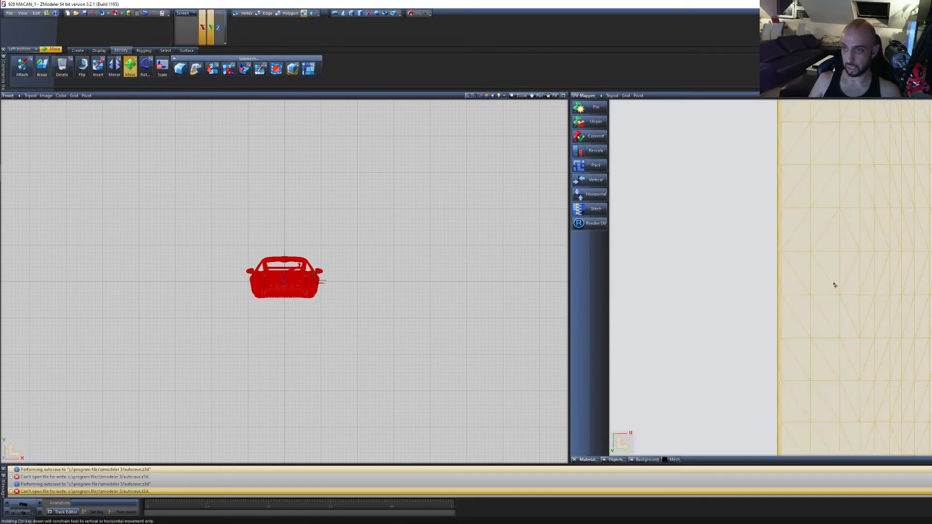
Fine-tune the front bumper chart's position in small increments to line it up with the top-view chart's centre line
left_click_drag(873, 277, 882, 276, "ctrl")
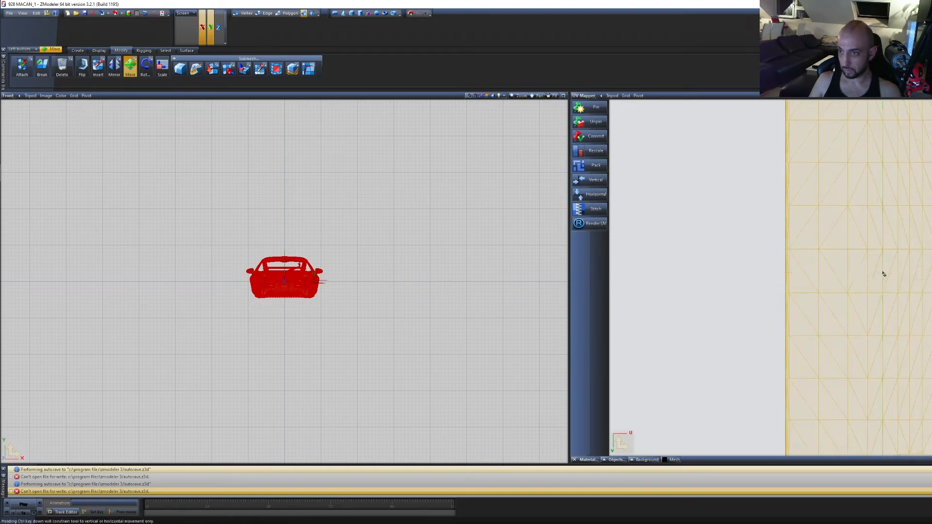
scroll(930, 275, "up", 3)
scroll(930, 274, "up", 1)
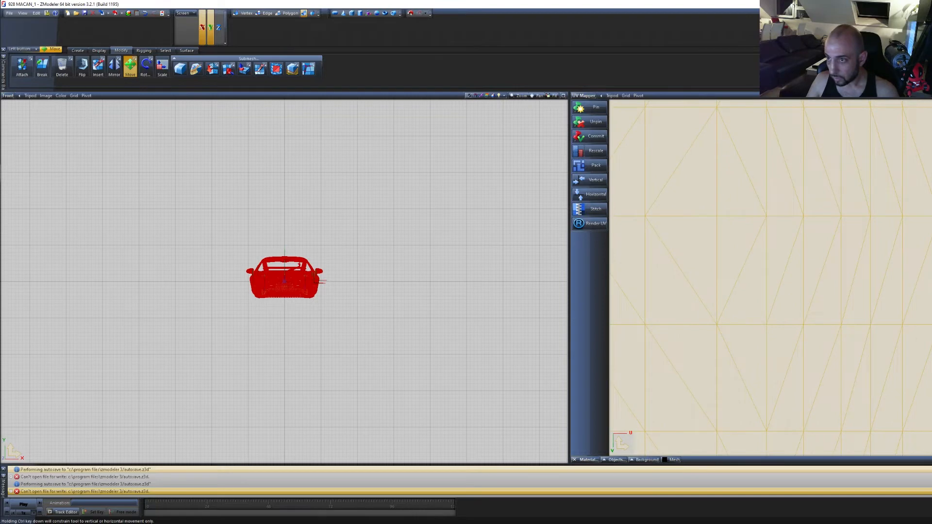
left_click_drag(930, 274, 930, 276, "ctrl")
key("Down")
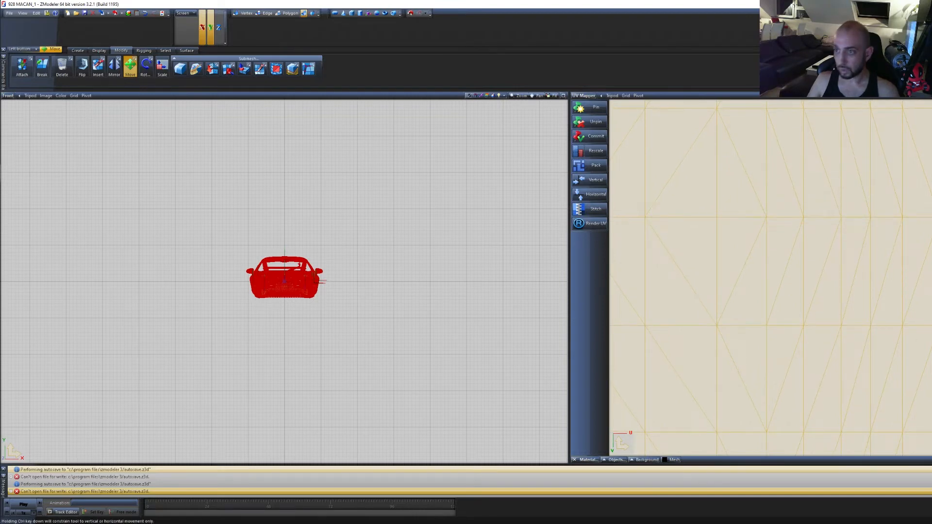
key("Right")
key("Right")
key("Right")
key("Right")
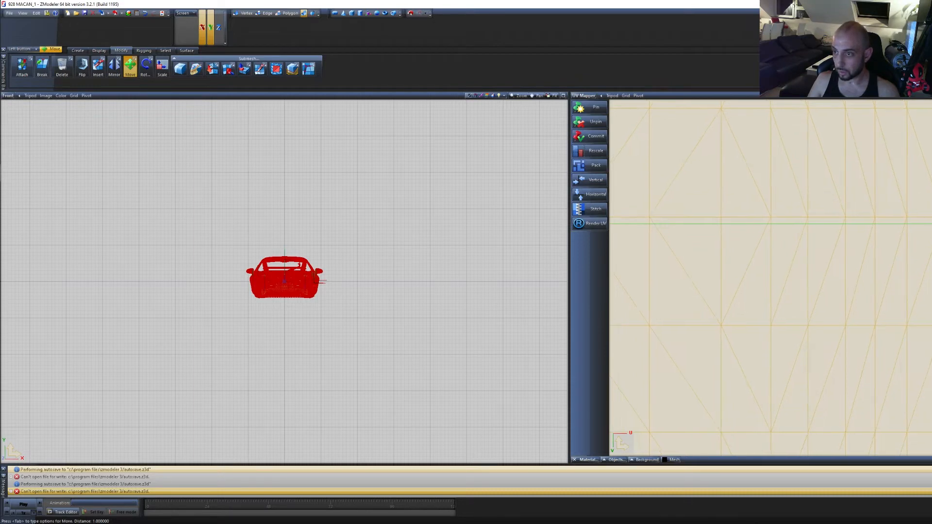
key("Up")
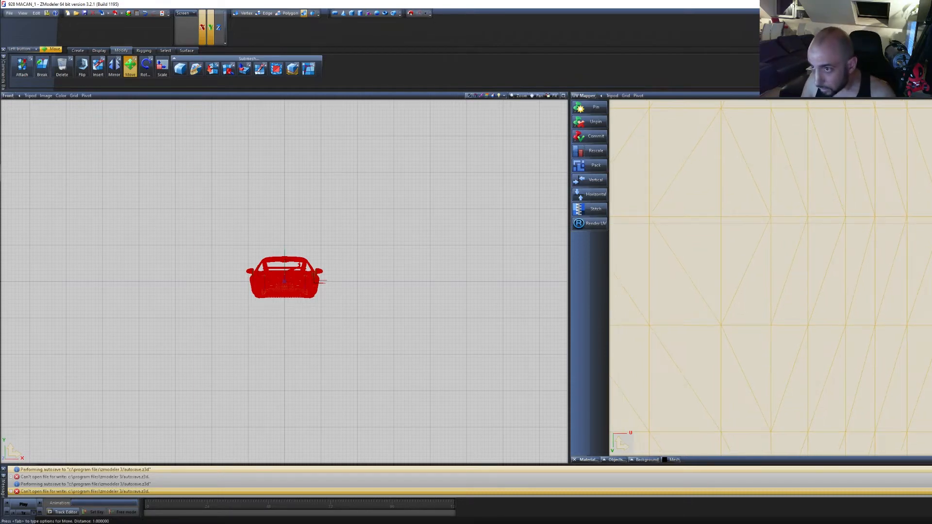
key("Up")
key("Left")
key("Down")
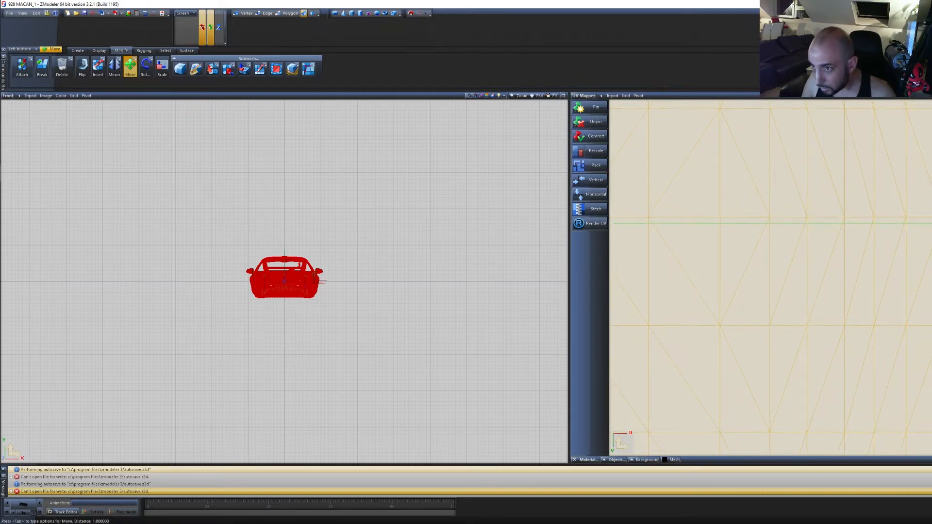
key("Right")
key("Up")
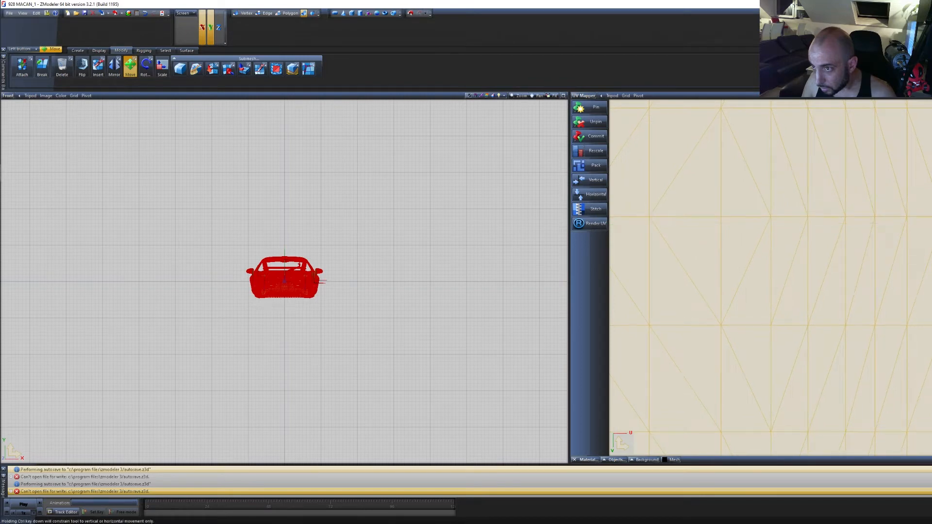
scroll(771, 277, "down", 10)
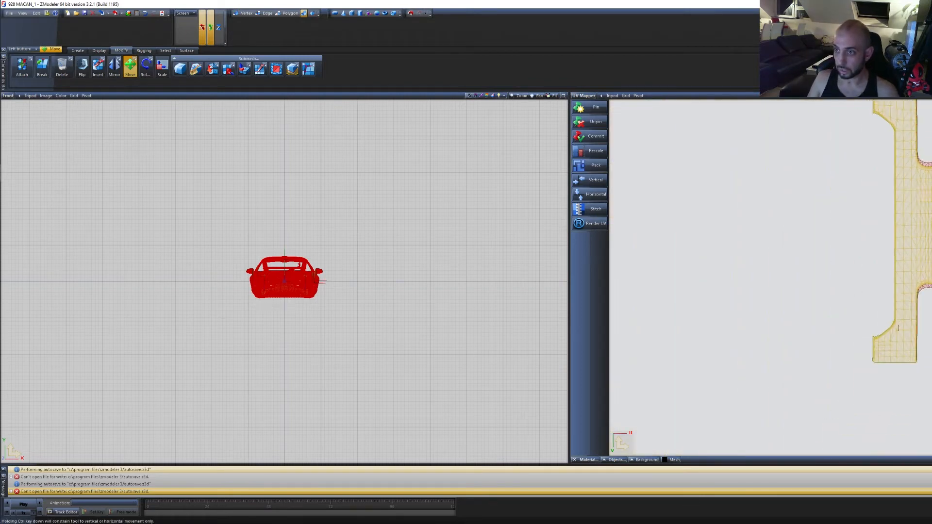
Select both mirror charts and move them straight up, above the upper side-view chart, using the world Y axis
scroll(898, 328, "down", 5)
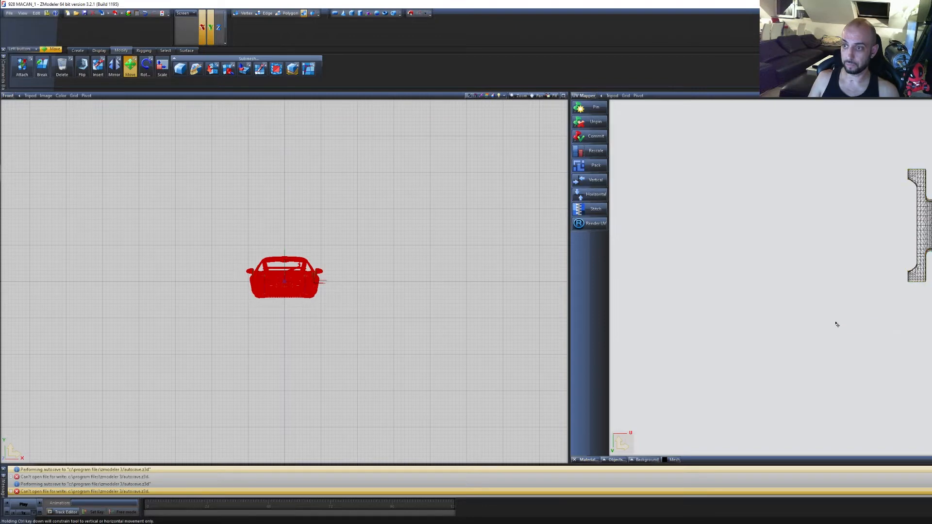
scroll(837, 324, "down", 6)
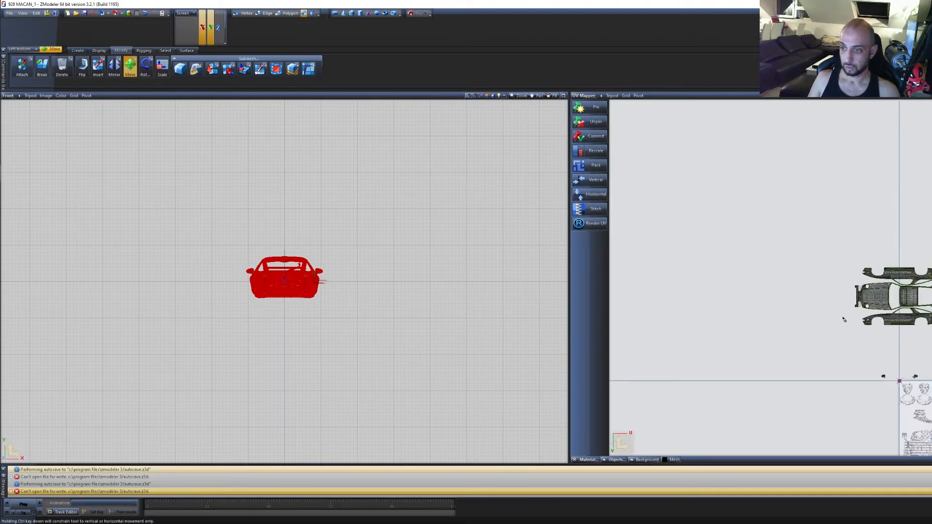
scroll(923, 393, "up", 4)
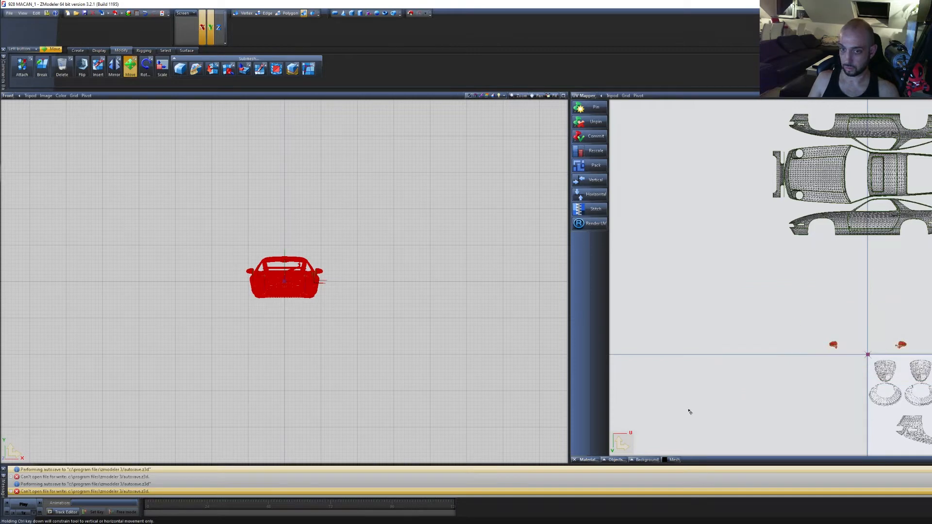
left_click(616, 452)
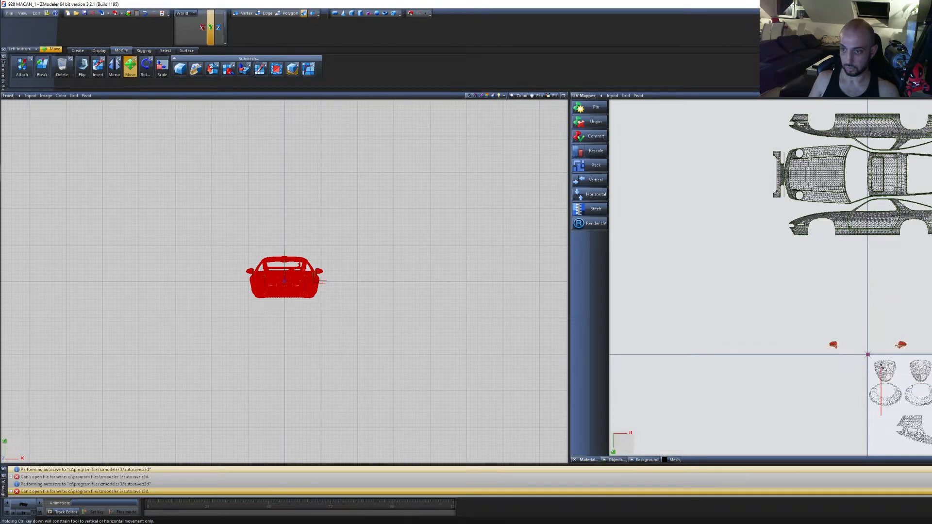
left_click_drag(885, 391, 864, 178)
left_click_drag(914, 337, 839, 323)
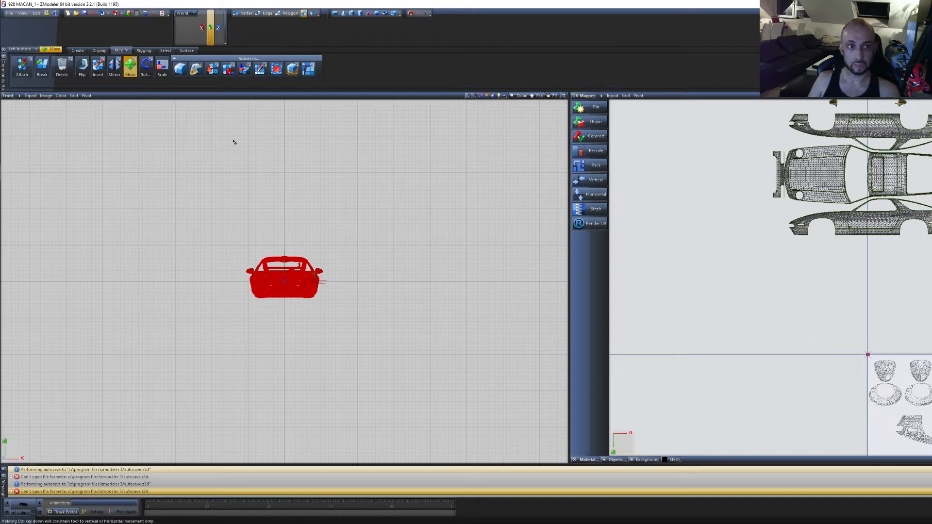
Leave the Move tool and switch the 3D viewport from the Front view to the Perspective view
left_click(130, 69)
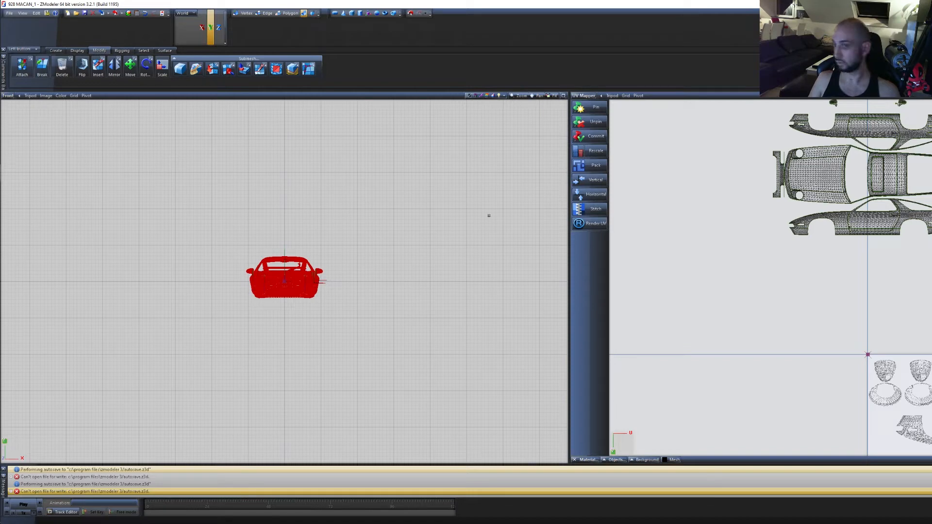
scroll(738, 250, "down", 3)
middle_click_drag(757, 271, 774, 293)
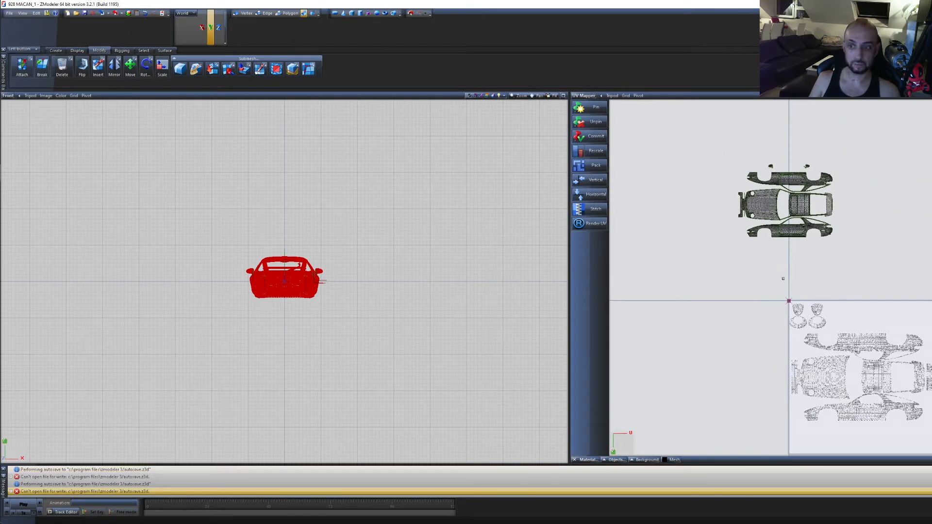
left_click(590, 209)
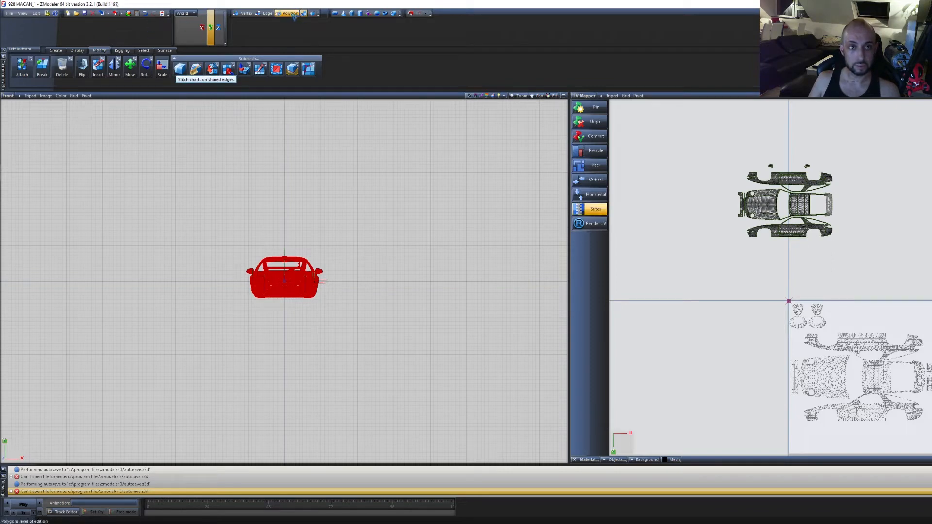
left_click(13, 97)
left_click(34, 171)
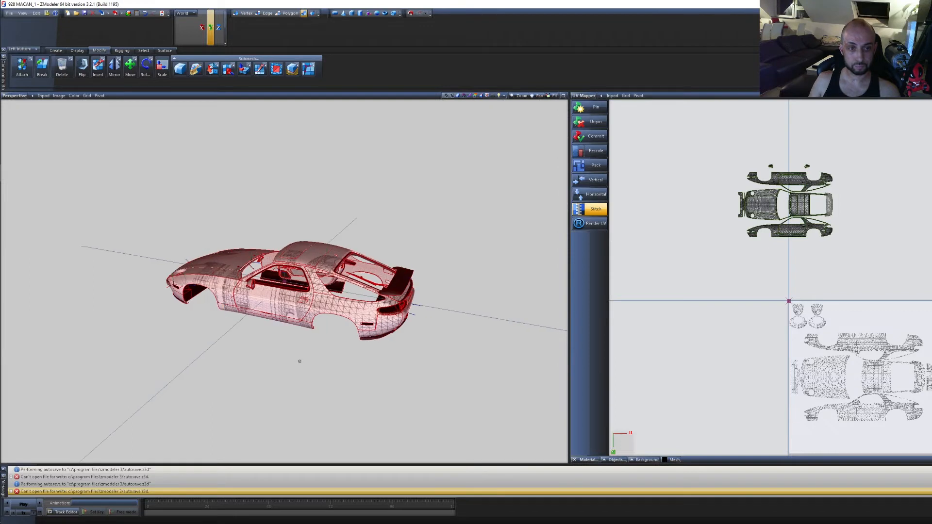
Select all car body parts and use Select by Material to select the polygons with the 928 sign_1 paint material
left_click(261, 339)
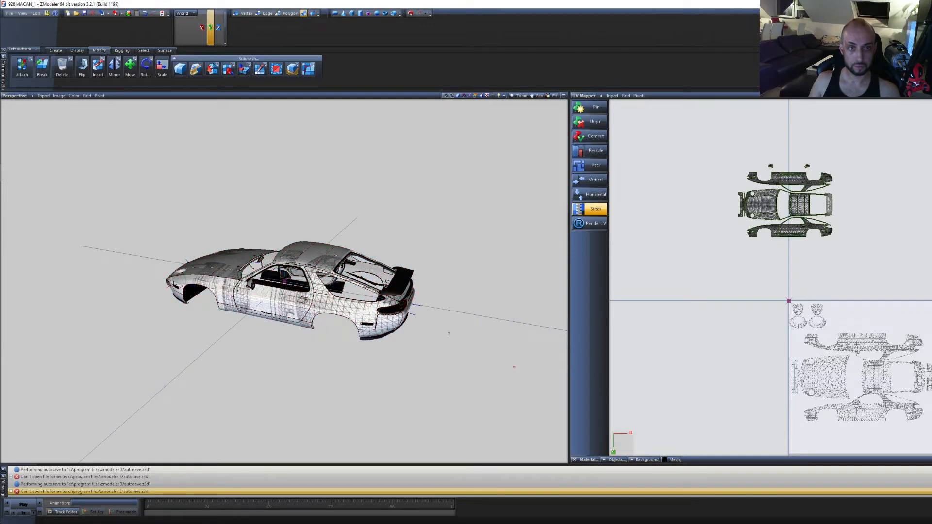
left_click_drag(514, 368, 119, 193)
left_click(289, 13)
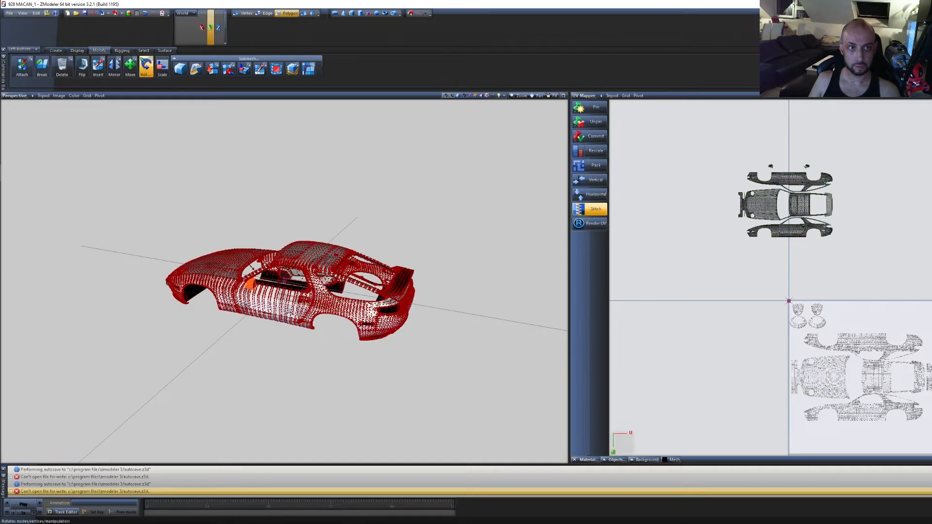
left_click(144, 50)
left_click(267, 65)
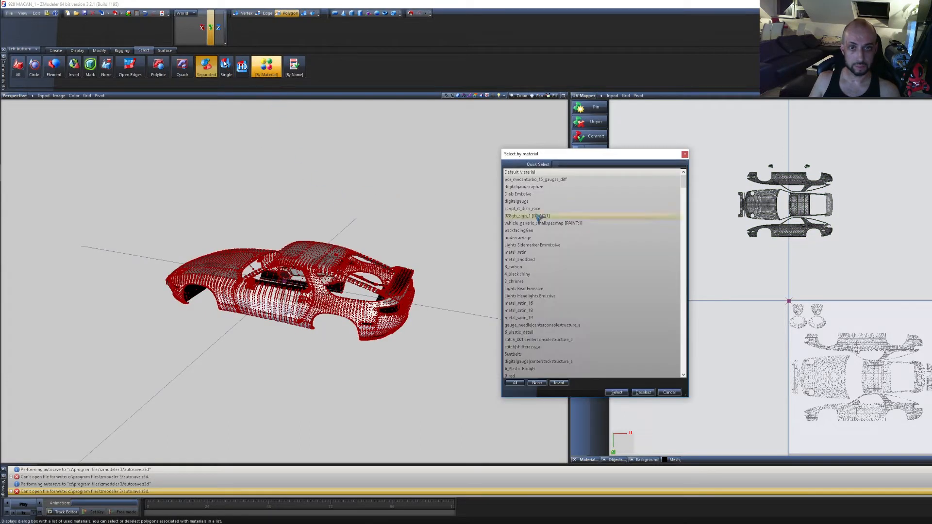
left_click(539, 215)
left_click(617, 392)
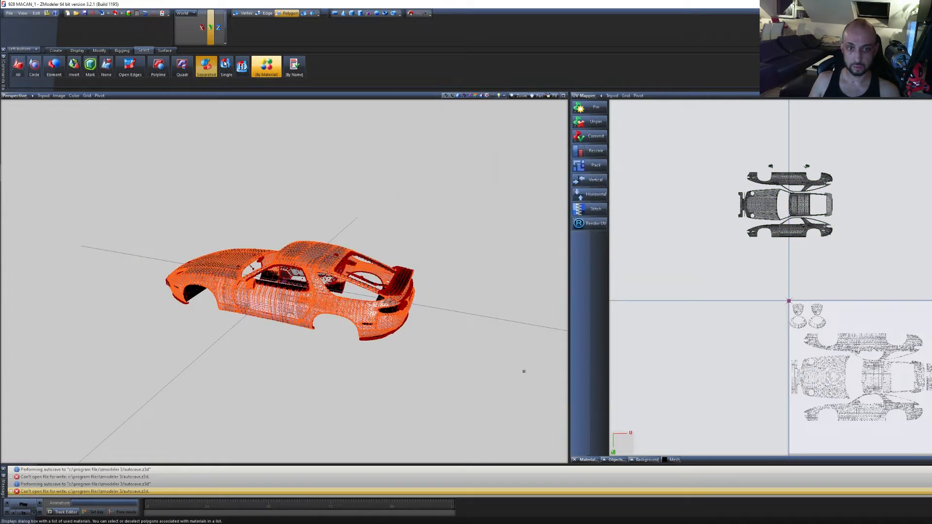
scroll(410, 332, "up", 3)
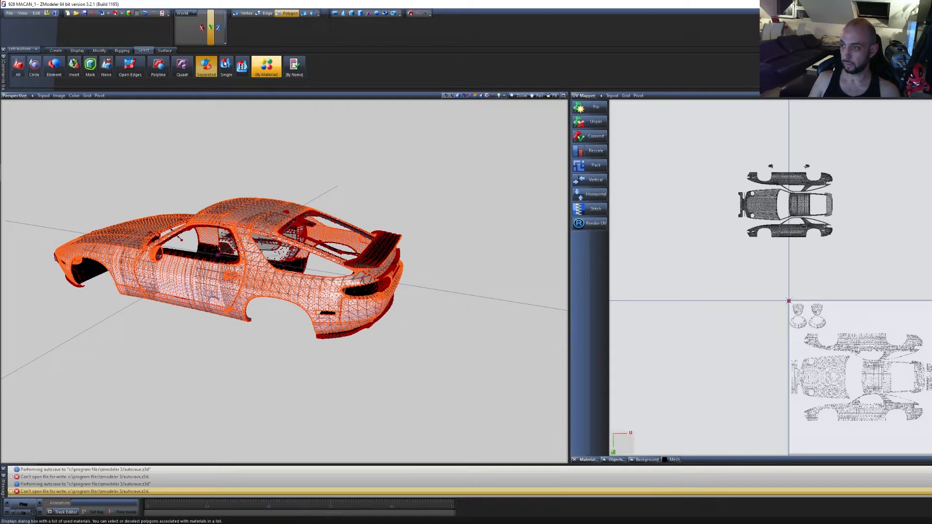
Cycle through the car body parts one at a time until the rear bumper is isolated and shown close up
left_click(225, 63)
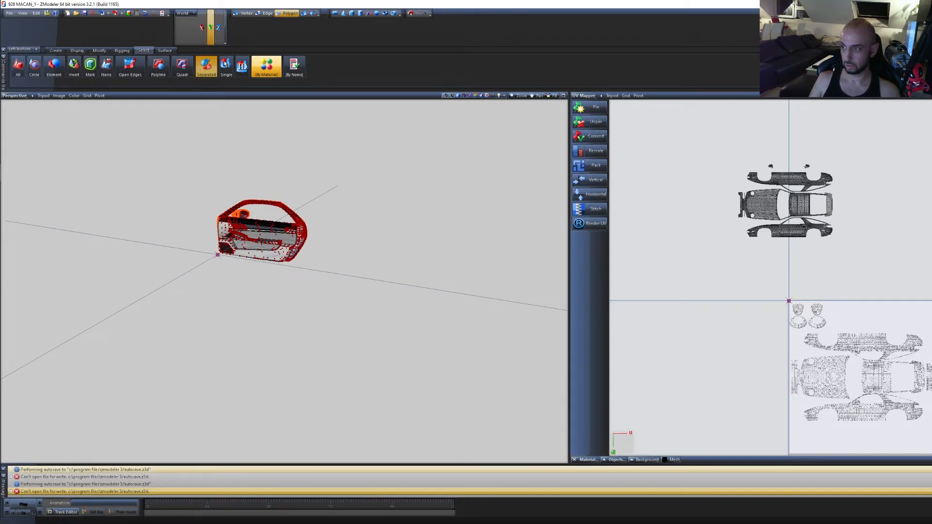
key("Tab")
key("Tab")
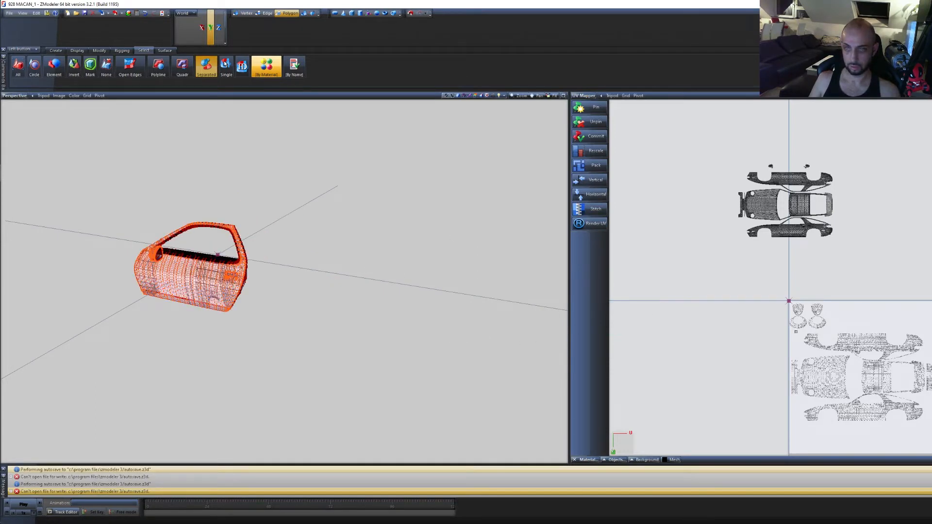
key("Tab")
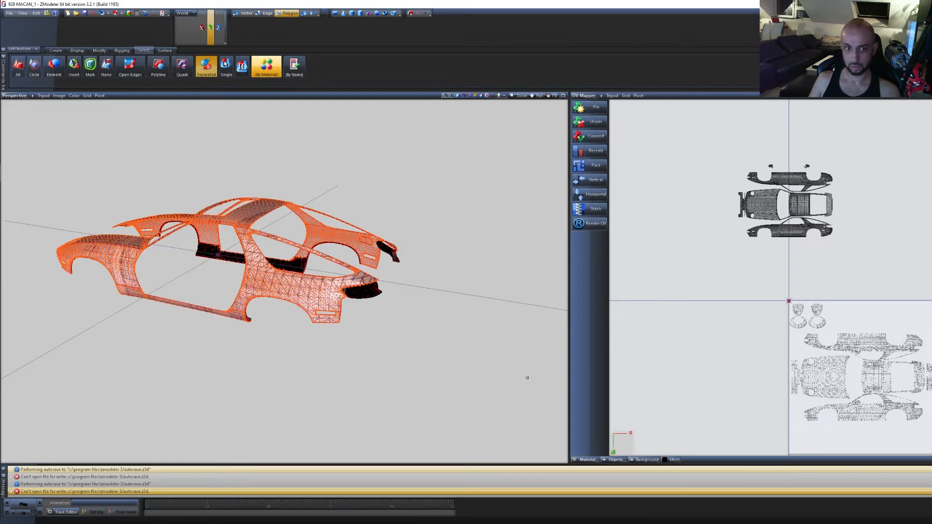
key("Tab")
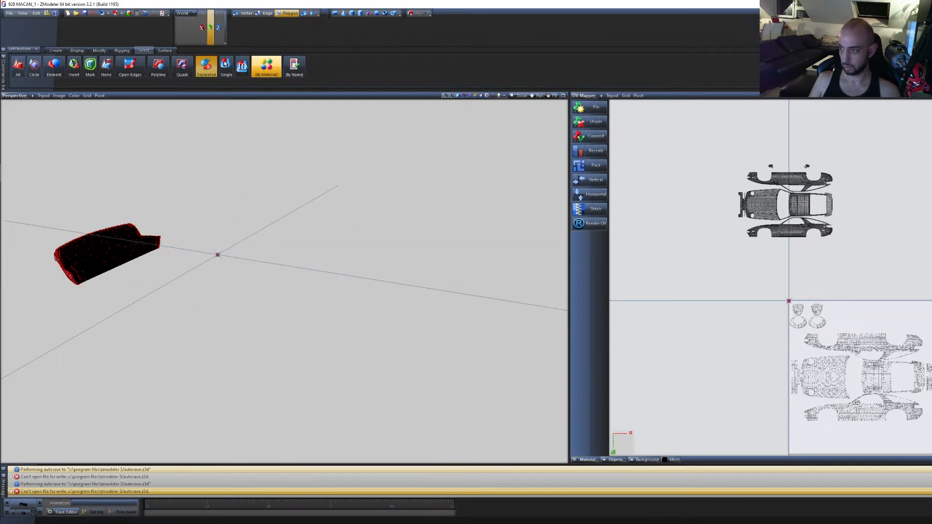
key("Tab")
scroll(372, 309, "up", 1)
scroll(372, 309, "up", 3)
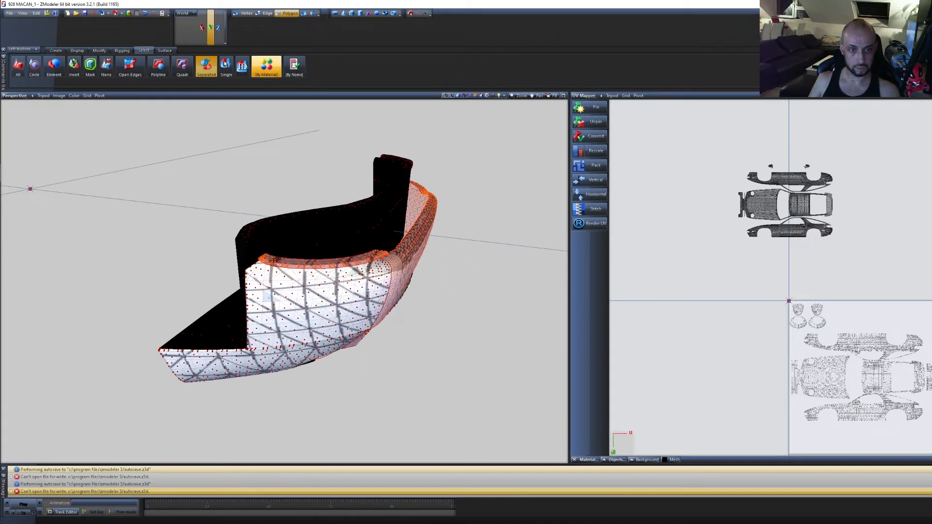
Deselect the curved side polygons at both ends of the rear bumper, keeping only its rear-facing centre section selected
middle_click_drag(426, 378, 388, 370)
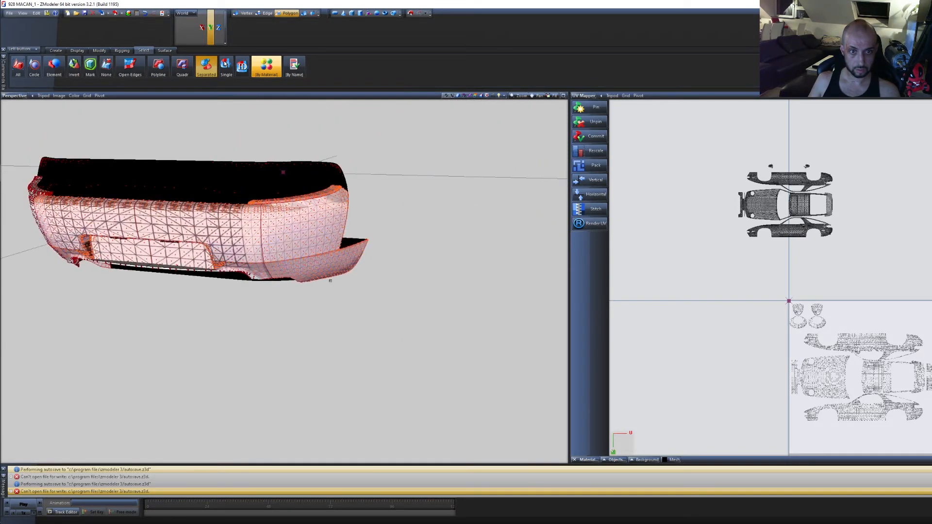
left_click(323, 203)
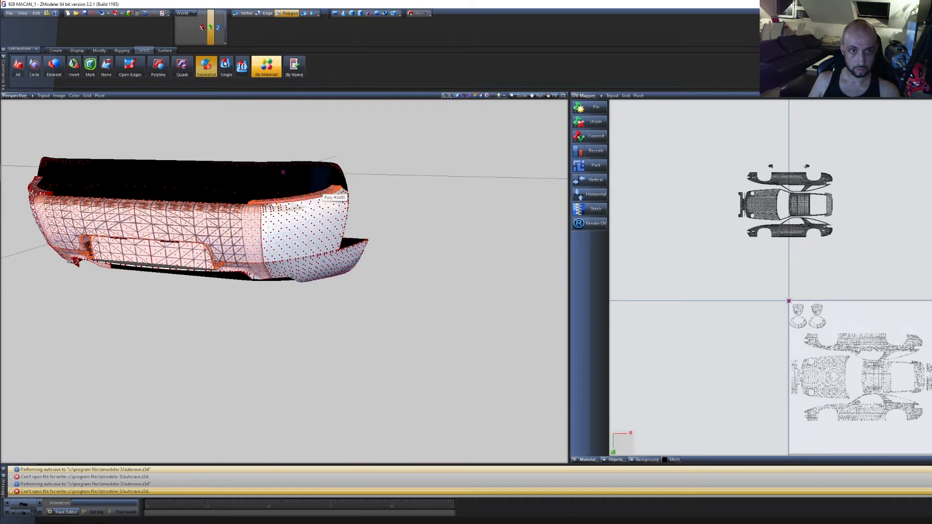
middle_click_drag(403, 323, 381, 322)
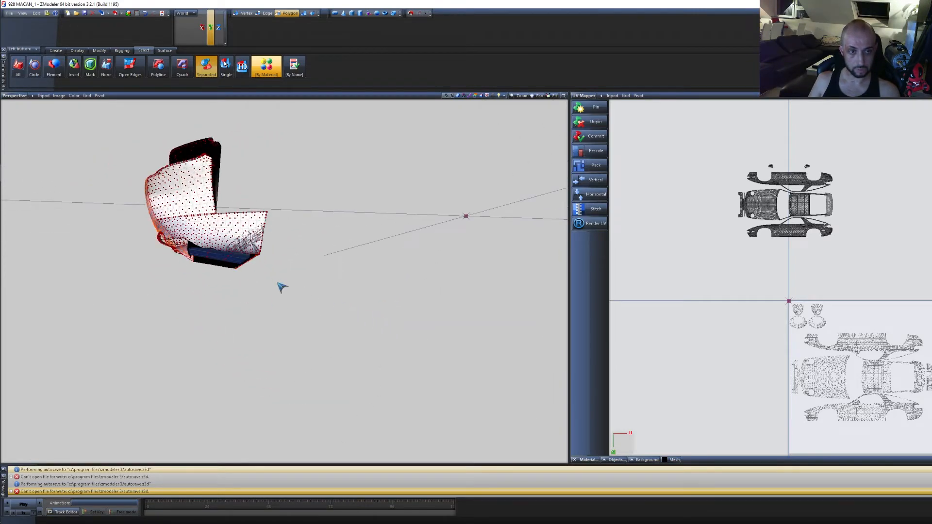
middle_click_drag(298, 301, 296, 318)
left_click_drag(303, 321, 239, 196)
middle_click_drag(252, 311, 297, 329)
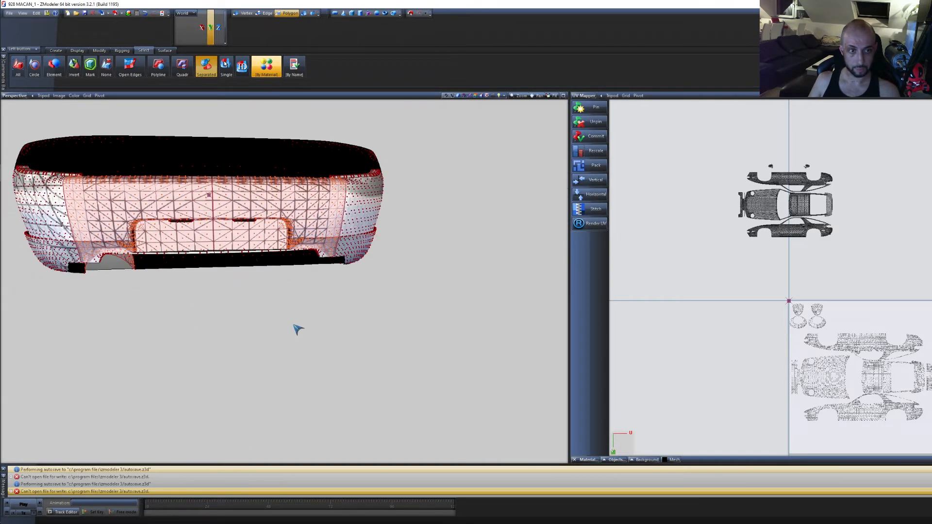
Add the thin strips along the rear bumper's lower edge to the polygon selection
middle_click_drag(208, 349, 209, 321)
scroll(194, 154, "up", 3)
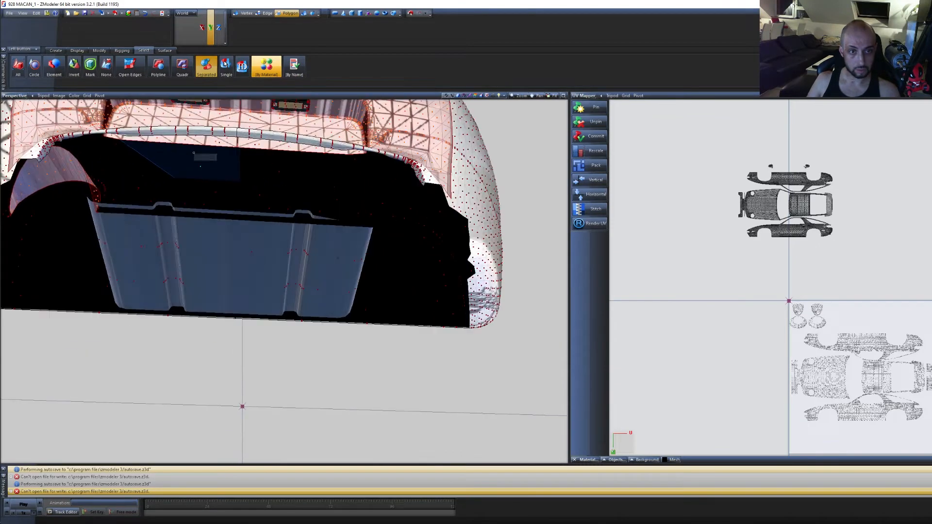
left_click(249, 132)
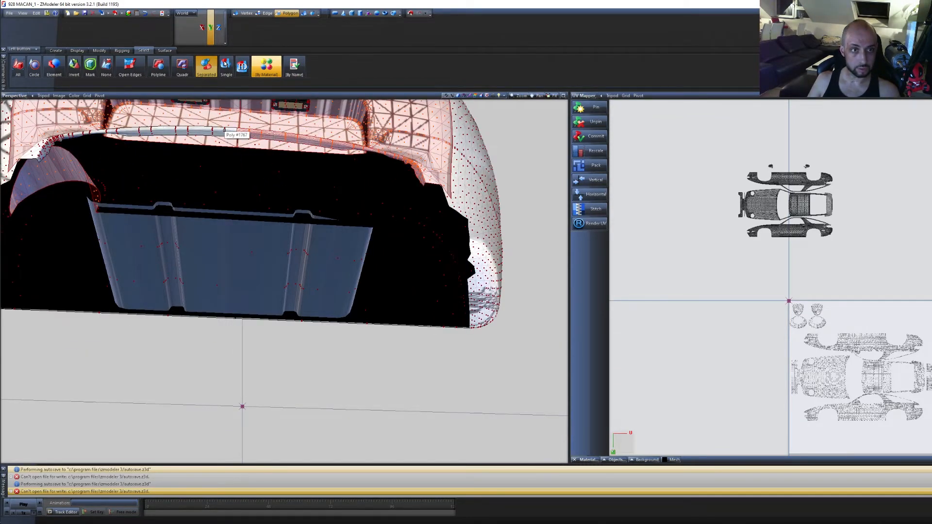
left_click(224, 130)
scroll(361, 339, "down", 2)
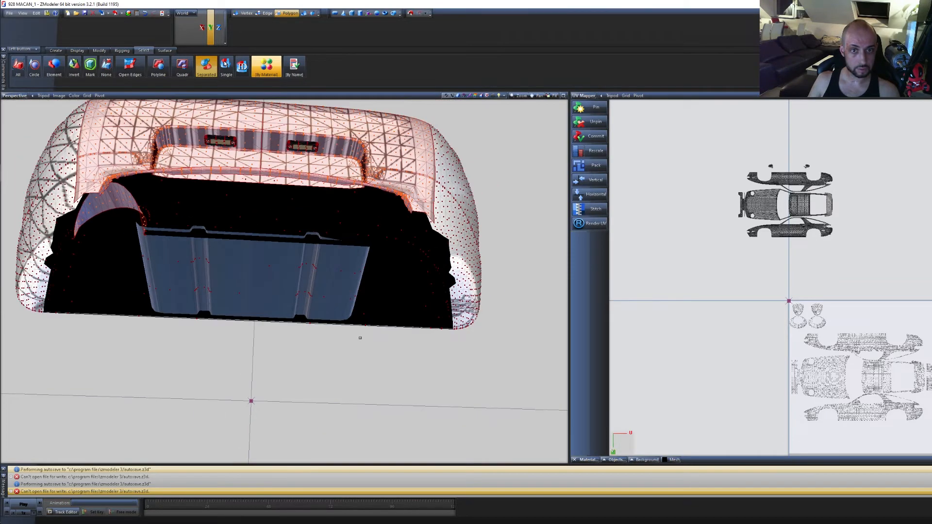
middle_click_drag(420, 372, 424, 380)
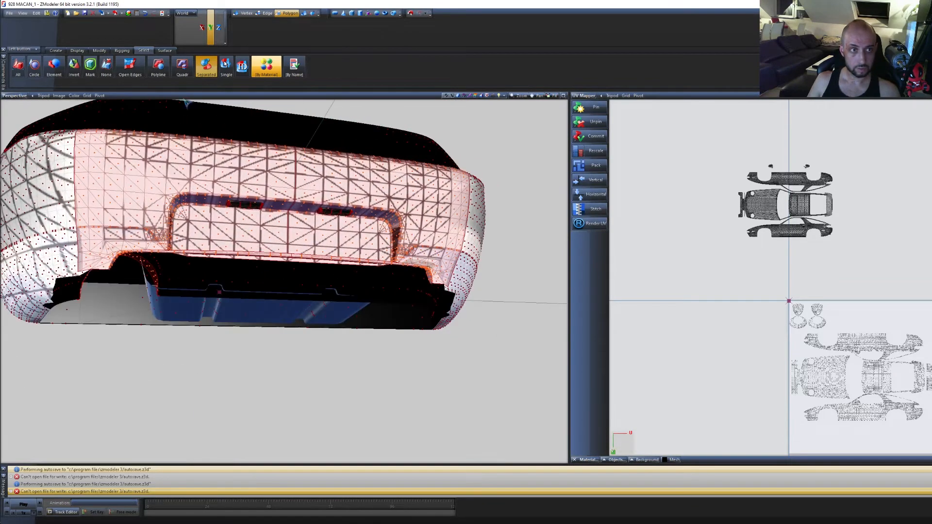
Check in the Material Browser whether the selected rear bumper polygons use the 928gts_sign_1 paint material
left_click(128, 14)
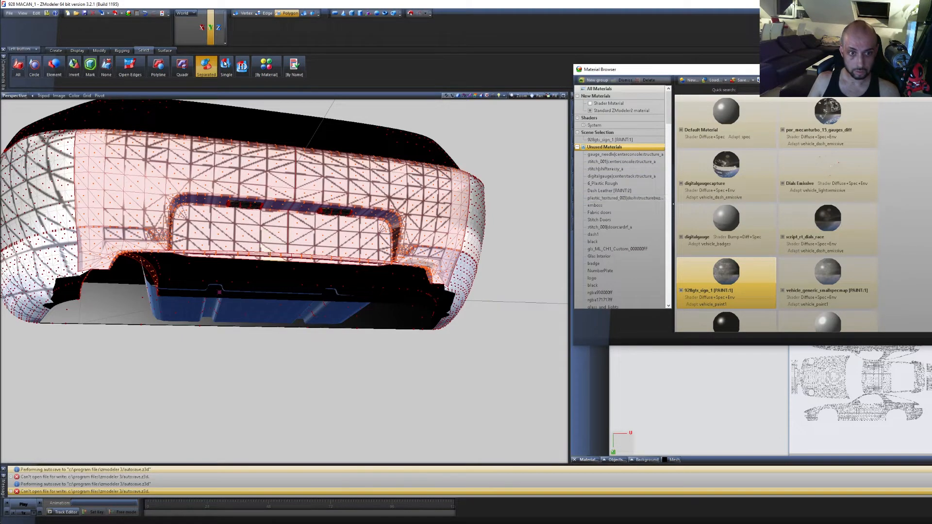
left_click(270, 254)
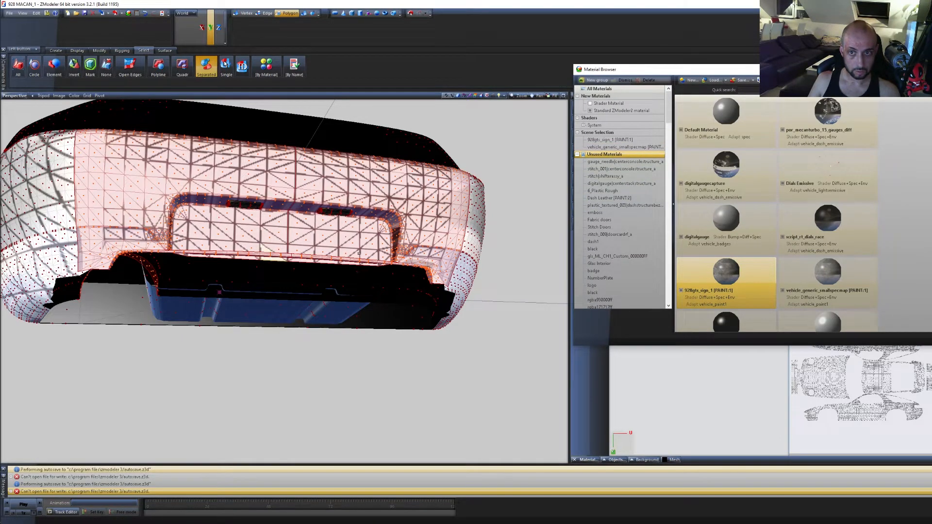
left_click(640, 140)
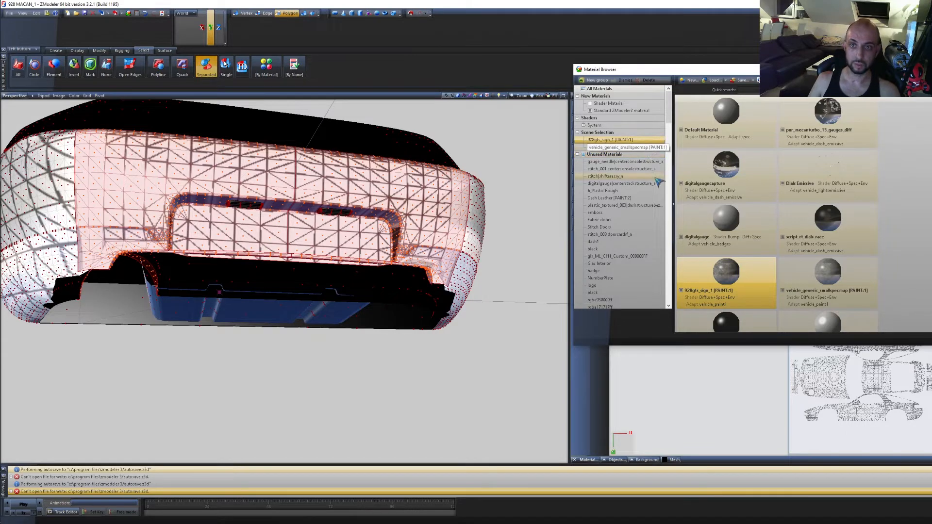
left_click_drag(729, 280, 629, 151)
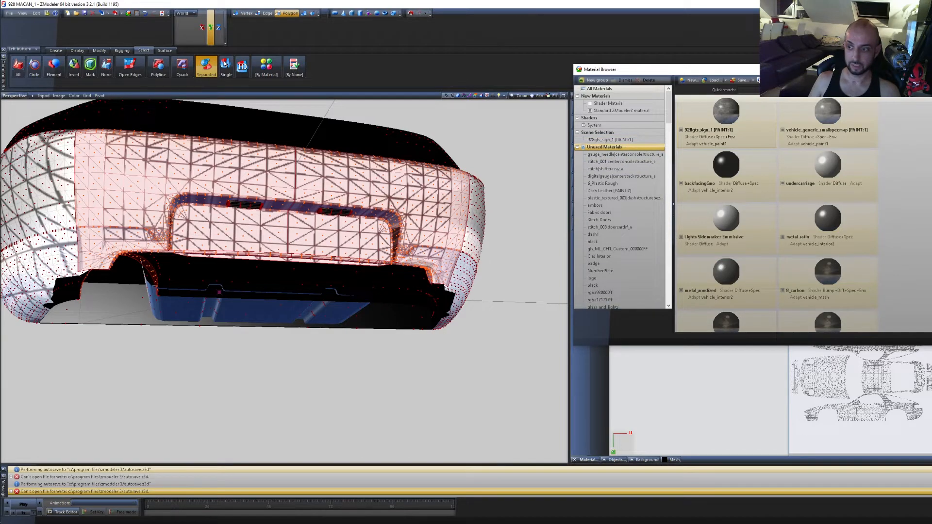
left_click(924, 70)
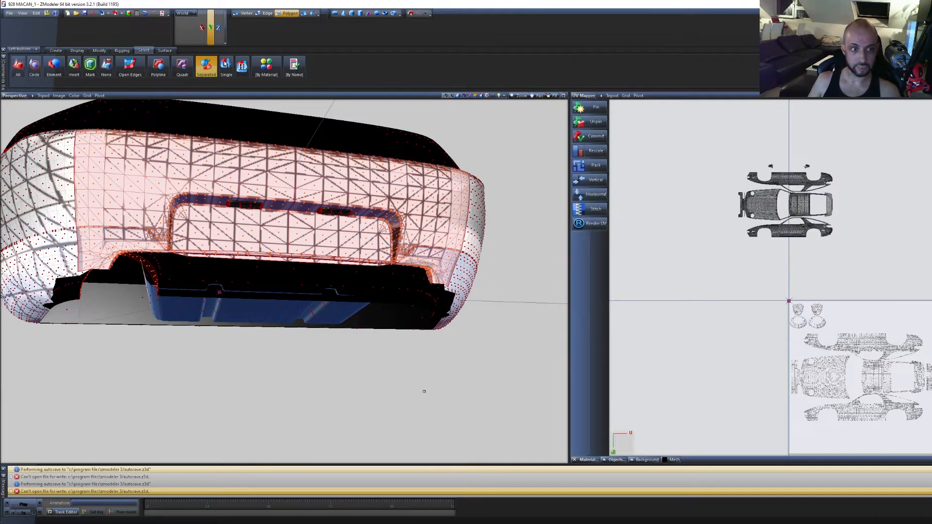
Isolate the tailgate and deselect its window frame, keeping only the rear-facing panel polygons between the tail lights selected
mouse_move(424, 391)
middle_mouse_down()
mouse_move(420, 364)
mouse_move(426, 386)
middle_mouse_up()
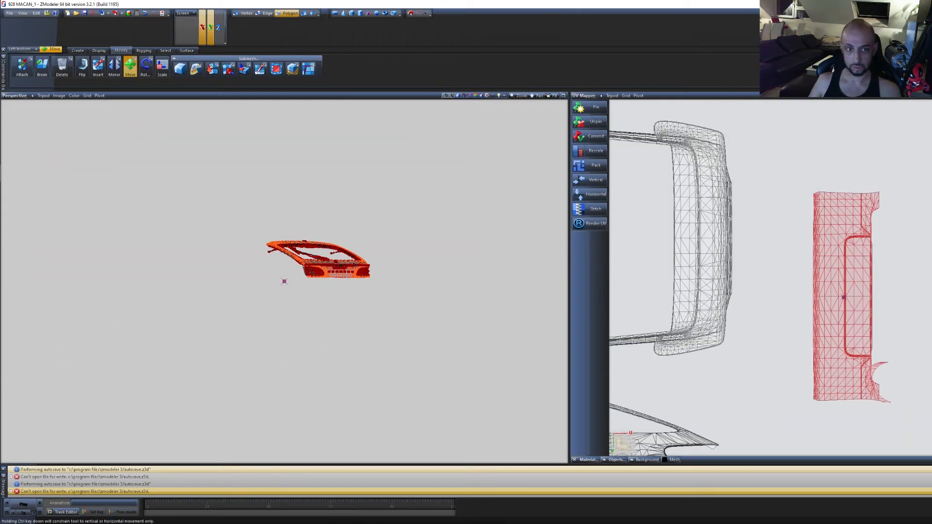
scroll(242, 293, "up", 5)
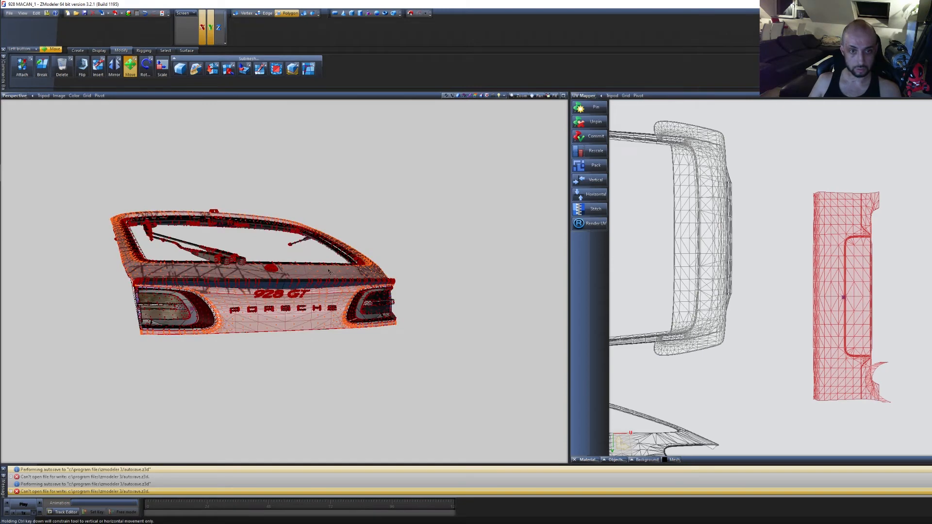
middle_click_drag(331, 270, 530, 323)
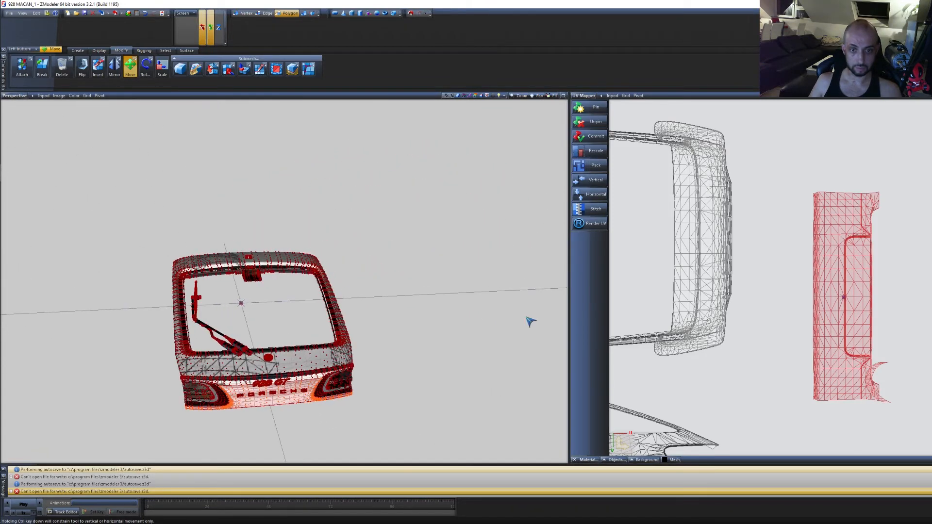
Go through the spoiler and the other remaining parts one by one, and display the whole car body again
key("Tab")
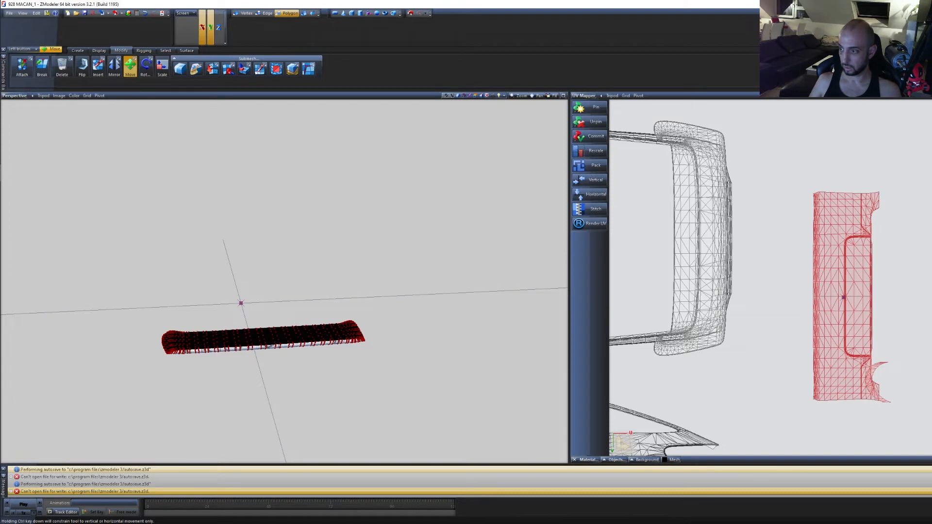
key("Tab")
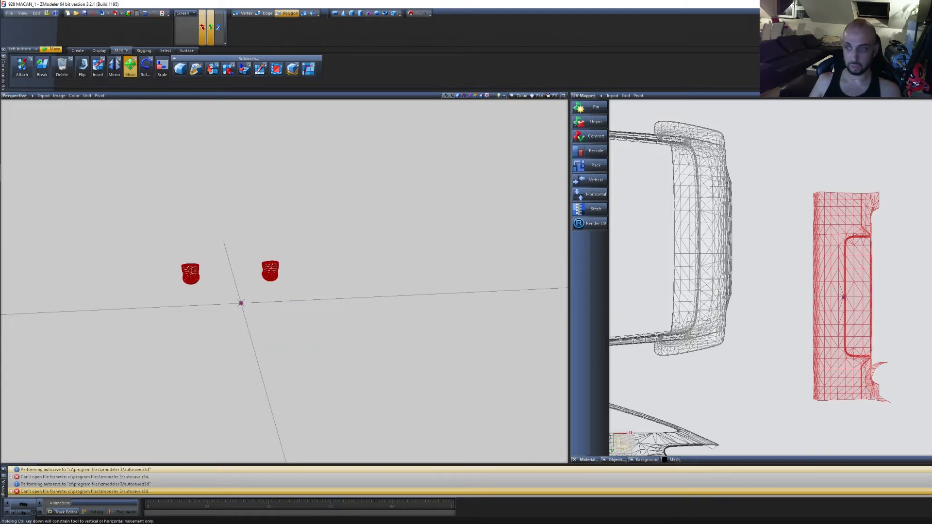
key("Tab")
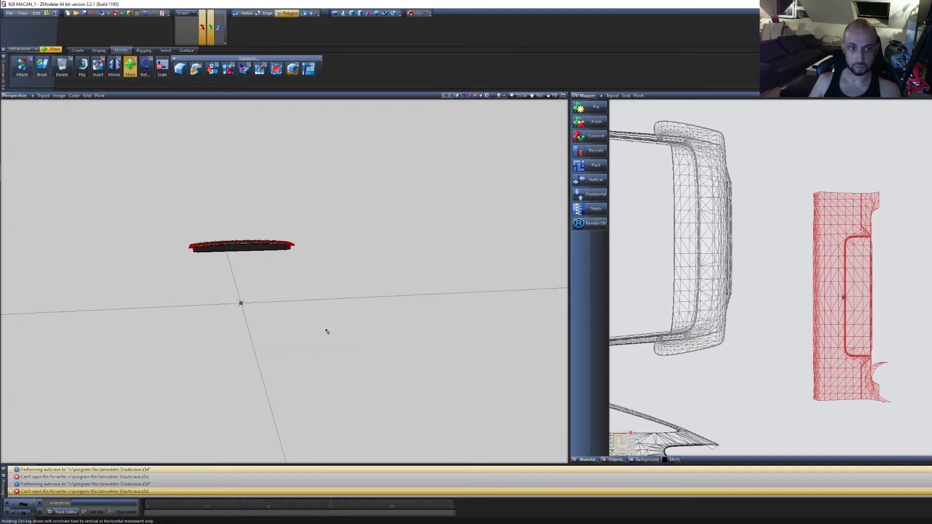
middle_click_drag(327, 331, 352, 345)
scroll(770, 278, "down", 1)
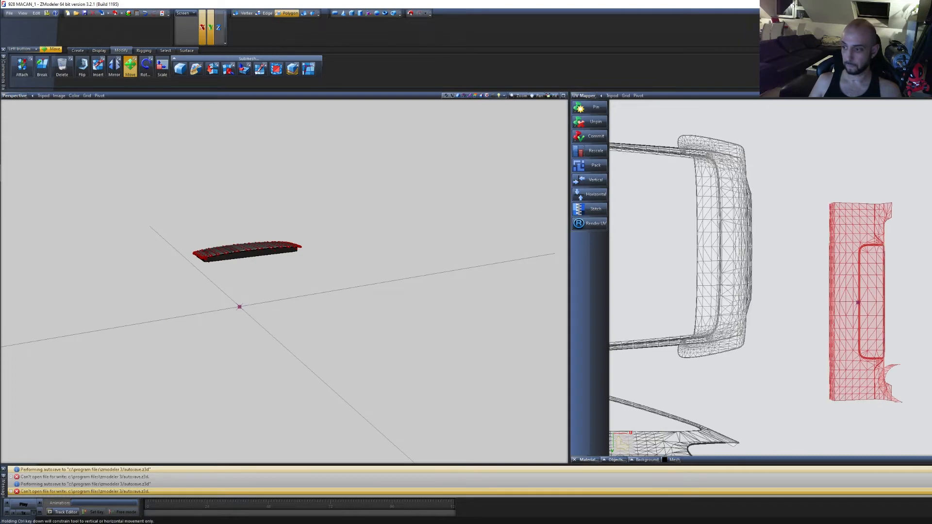
key("Tab")
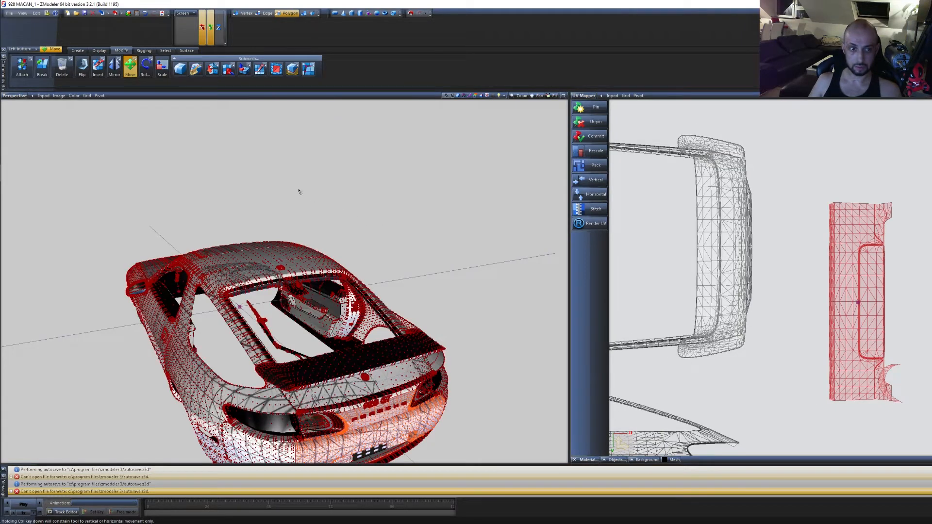
Switch the 3D viewport to the Back view and try to generate new UV mapping for the selected rear polygons from viewport XY
left_click(15, 95)
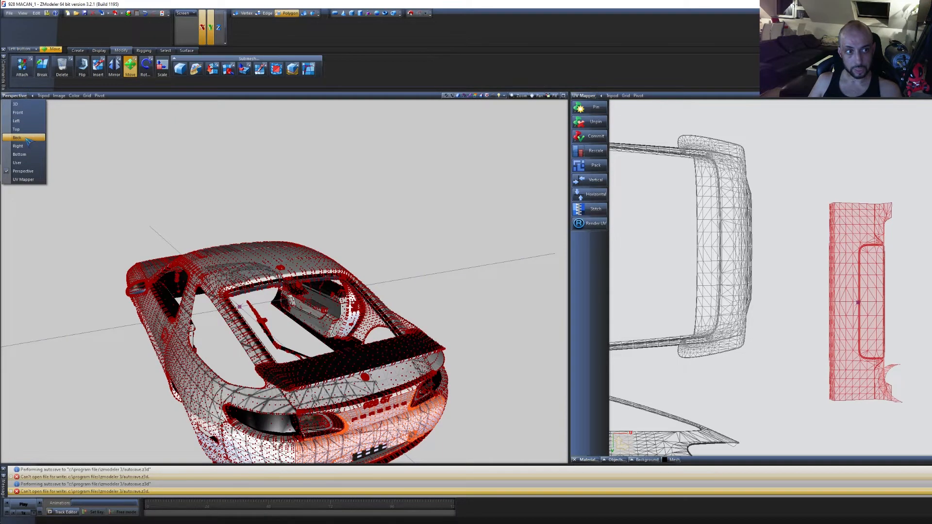
left_click(24, 138)
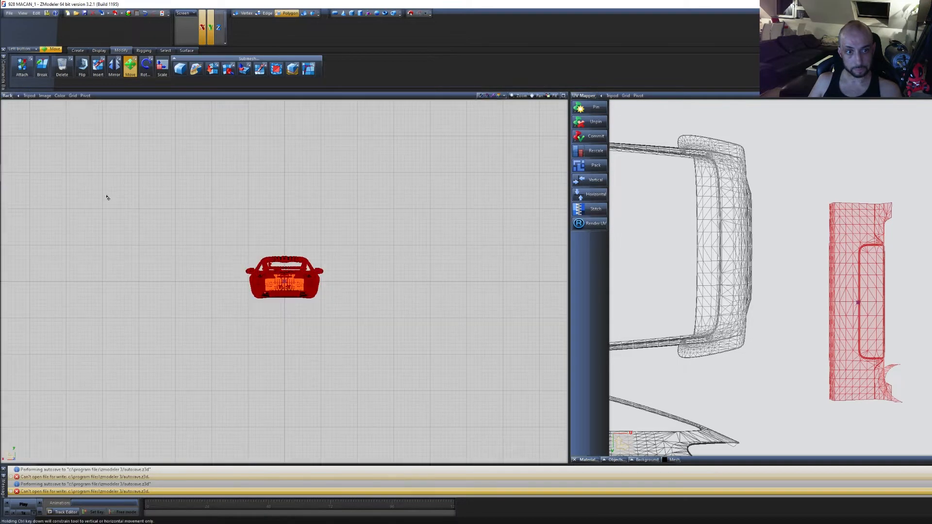
left_click(190, 50)
left_click(61, 69)
left_click(203, 165)
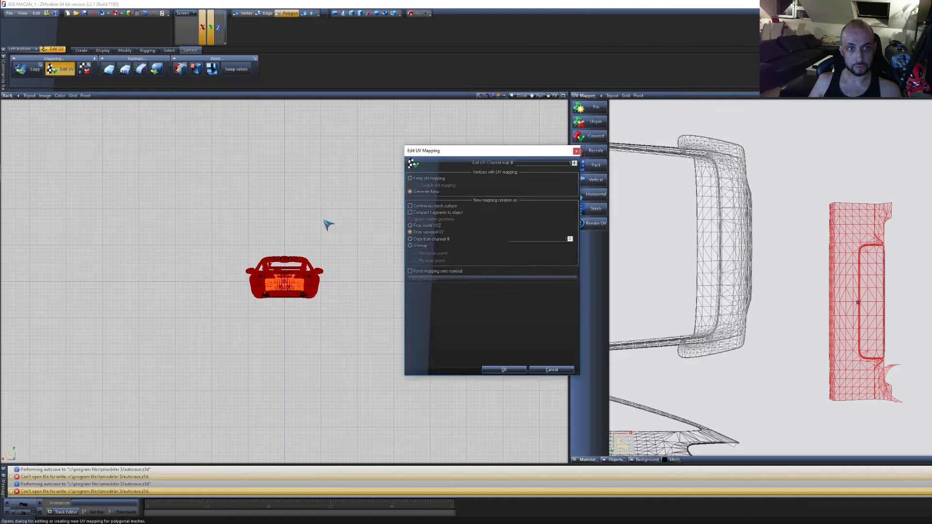
left_click(513, 368)
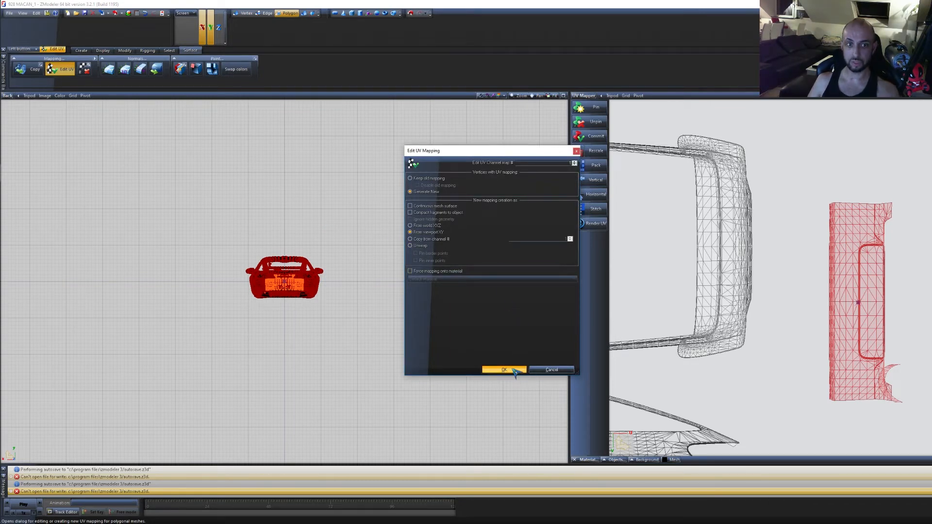
left_click(522, 369)
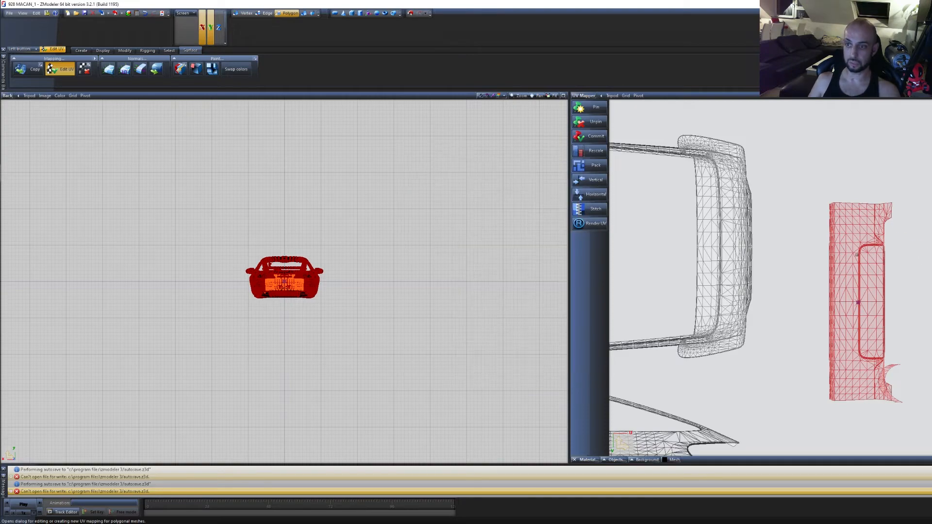
Look for the rear chart in the UV Mapper and retry generating the mapping from viewport XY
scroll(856, 254, "down", 6)
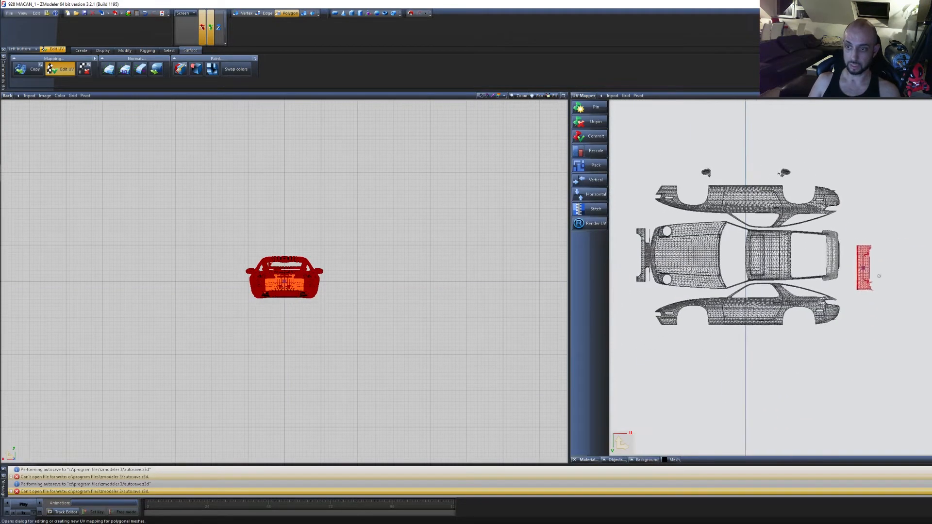
middle_click_drag(855, 322, 910, 169)
left_click(442, 348)
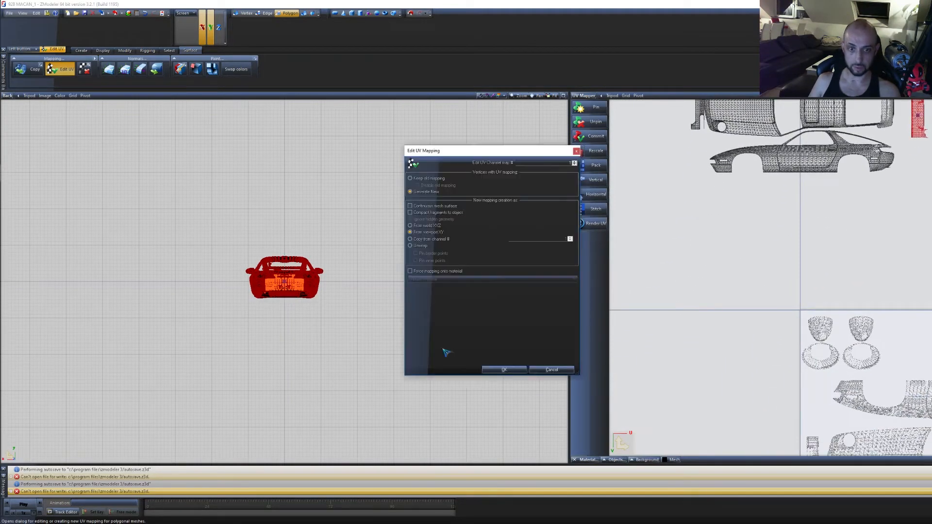
left_click(503, 370)
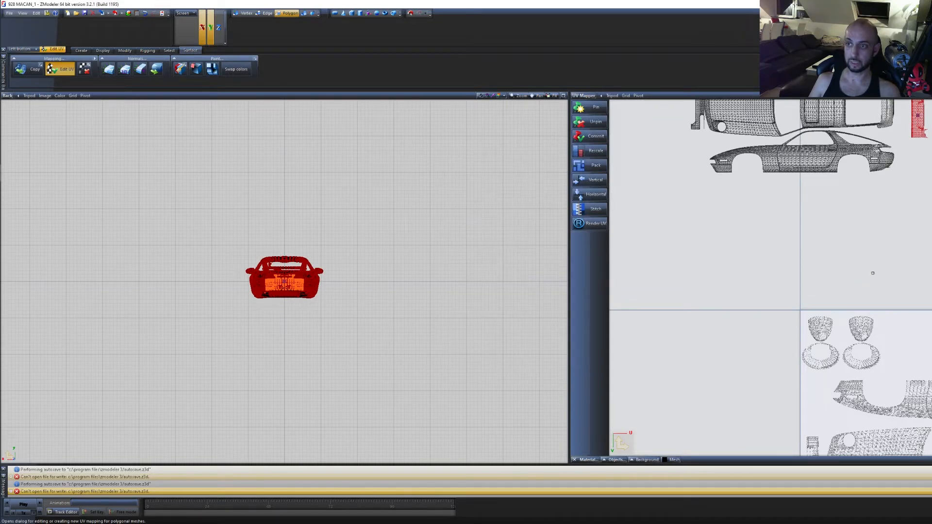
left_click(385, 266)
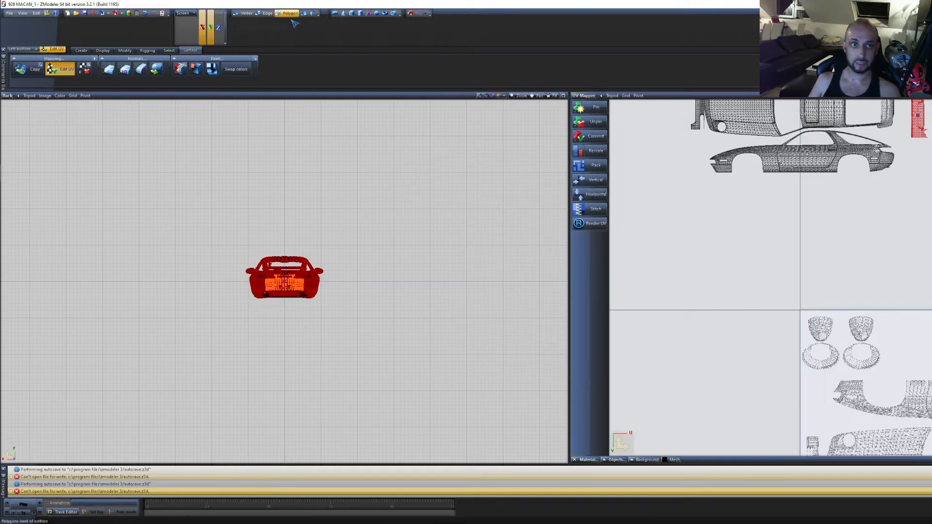
Generate new UV mapping from viewport XY for the selected rear polygons in the Back view
left_click(305, 14)
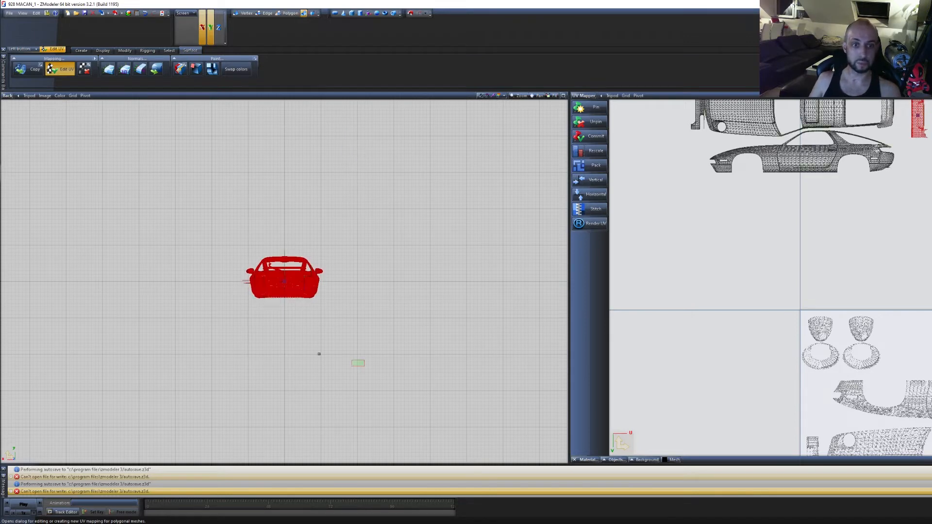
left_click(289, 14)
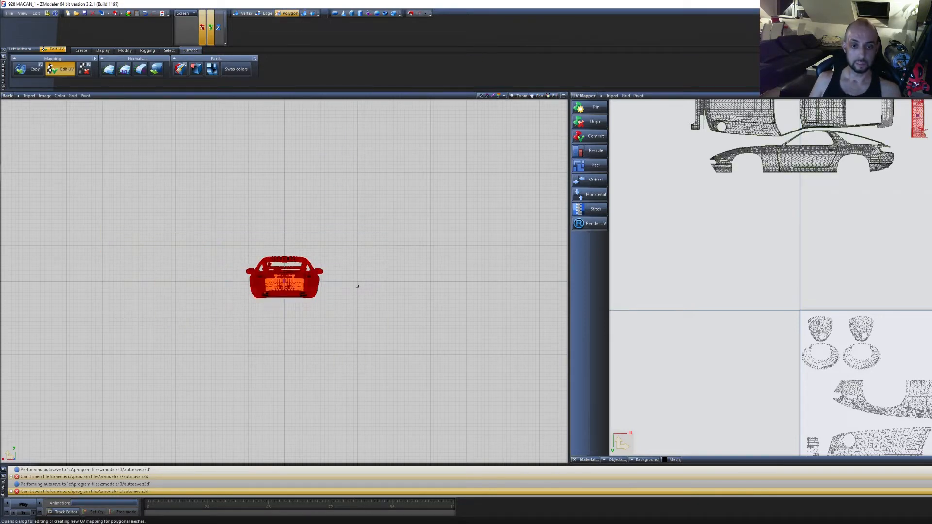
left_click(381, 242)
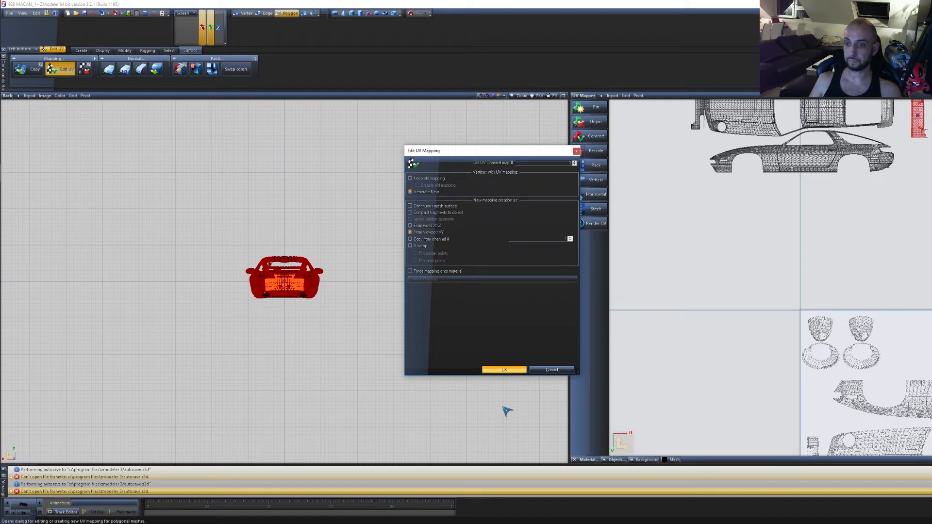
key("Return")
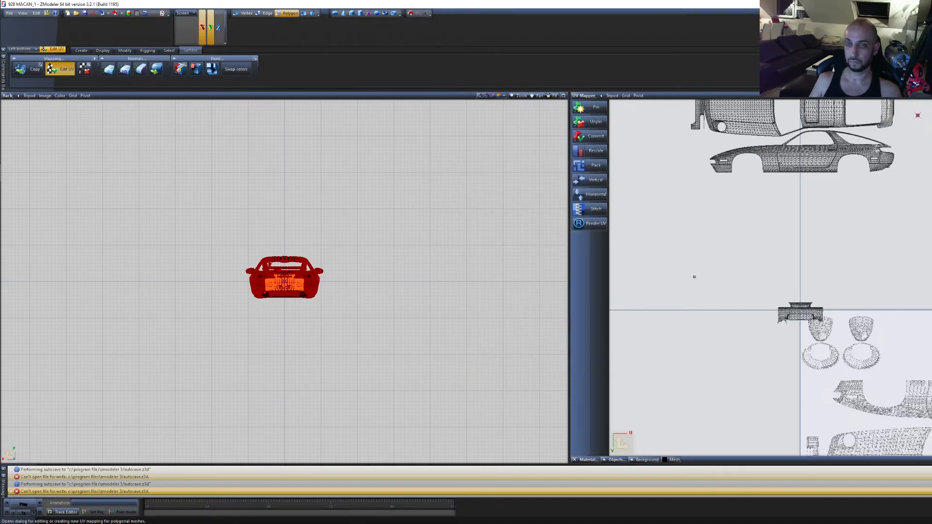
Select the new rear chart in the UV Mapper at object level and move it beside the tail end of the top-view chart
left_click(304, 15)
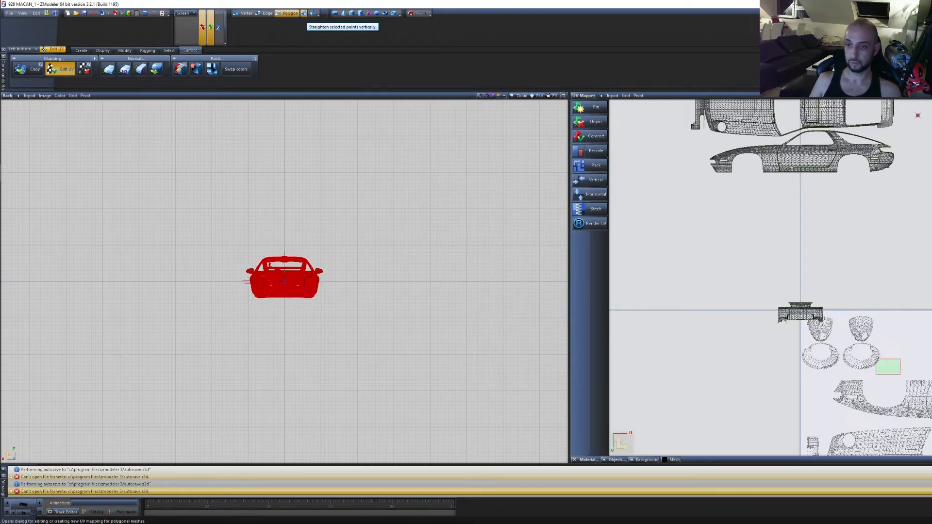
left_click(125, 50)
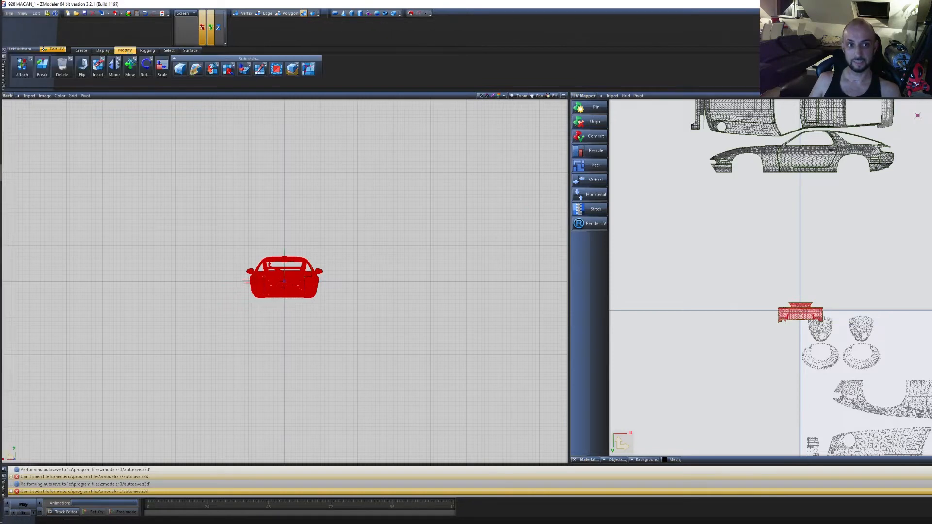
left_click(130, 66)
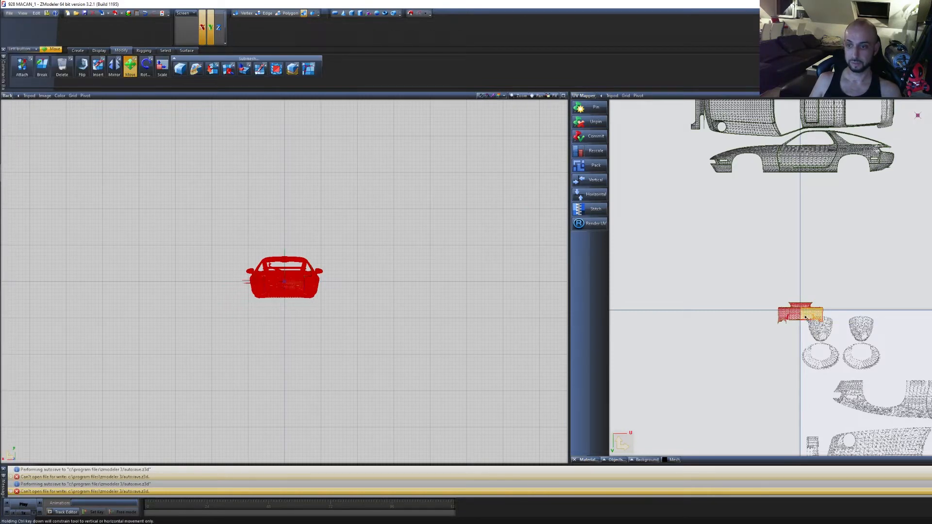
left_click_drag(813, 315, 929, 144)
middle_click_drag(918, 183, 834, 353)
scroll(842, 310, "up", 5)
scroll(843, 310, "up", 2)
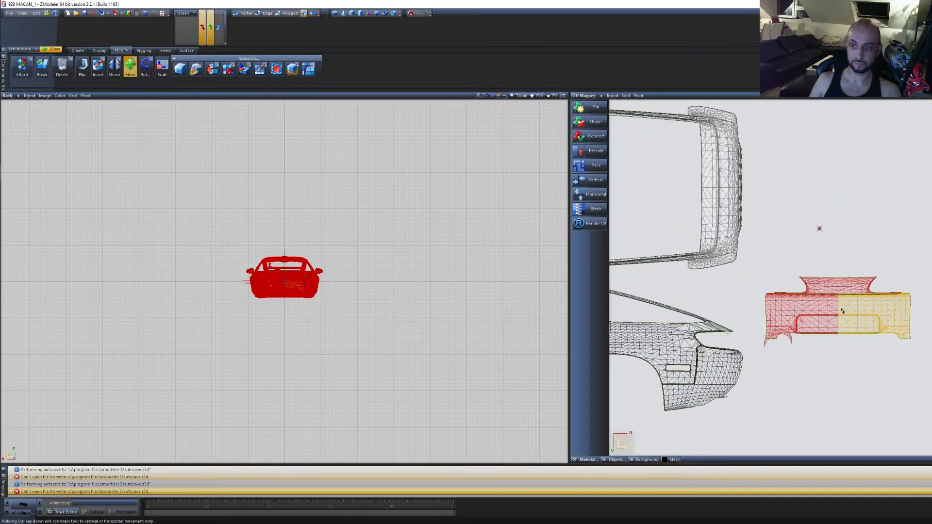
left_click_drag(842, 311, 764, 226)
scroll(765, 226, "up", 6)
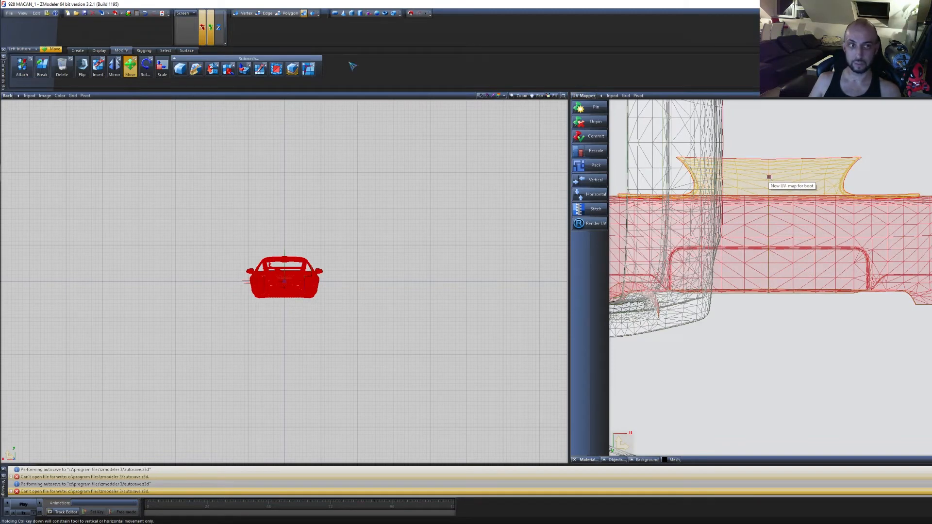
Rotate the rear chart 270 degrees
left_click(145, 66)
key("Tab")
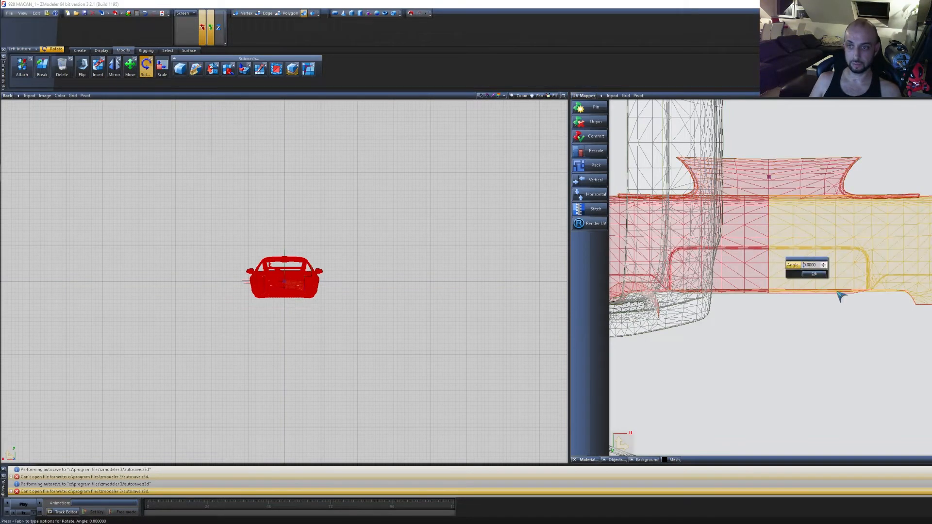
type("27")
key("Return")
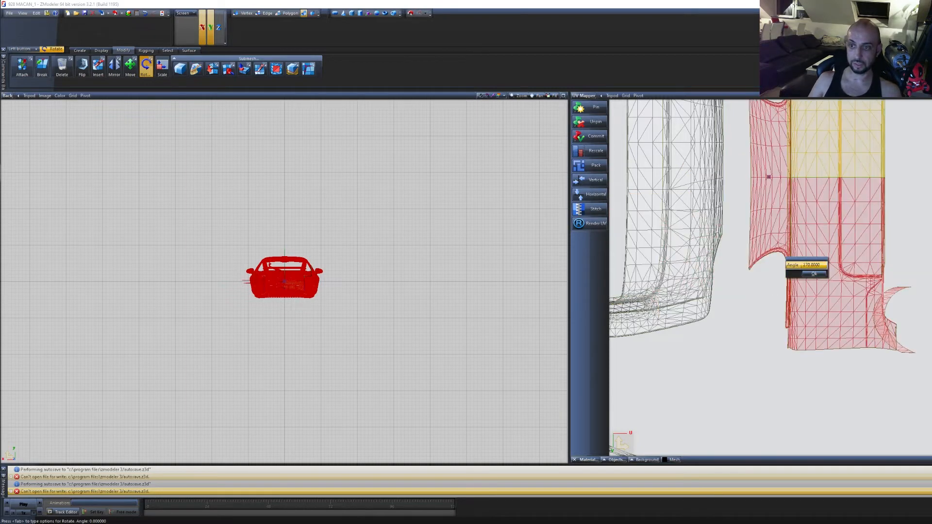
Move the rotated rear chart so its narrow edge meets the tail edge of the top-view chart, centred vertically on it
left_click(130, 66)
middle_click_drag(699, 161, 724, 243)
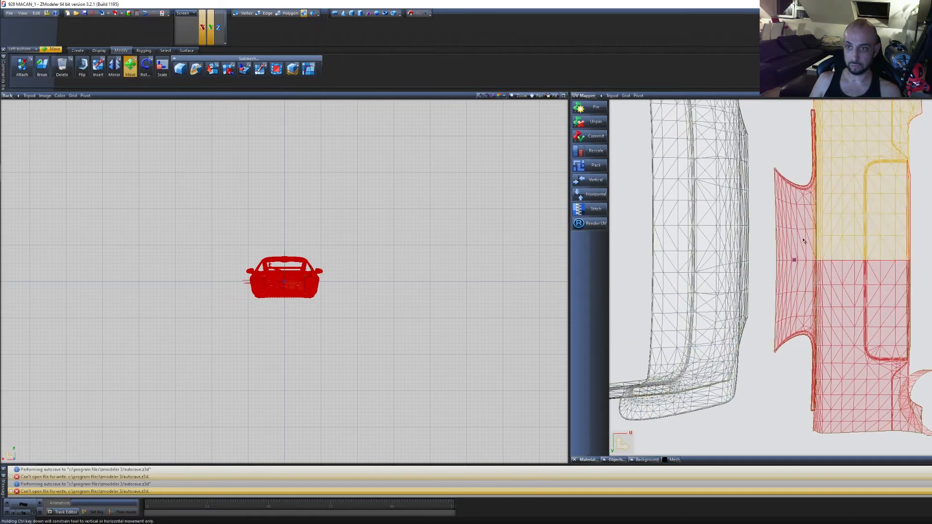
left_click_drag(789, 235, 768, 209)
scroll(768, 209, "up", 8)
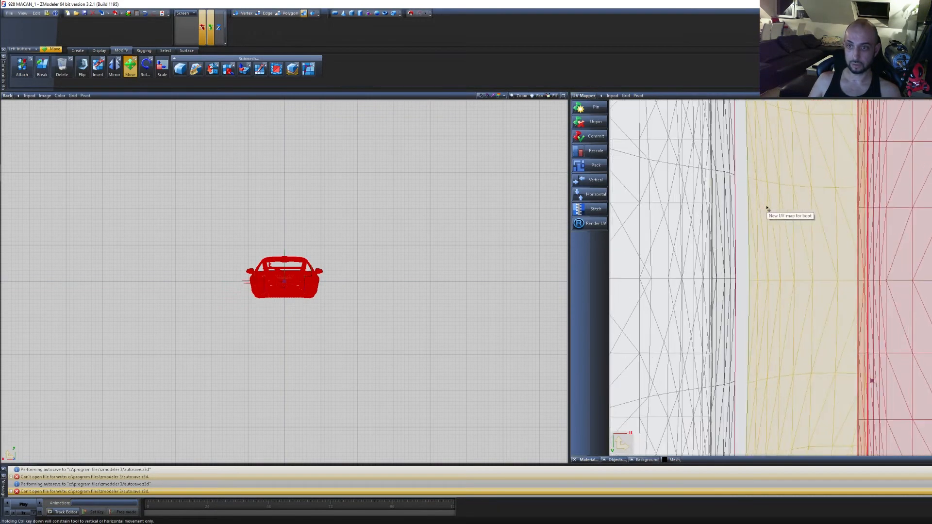
scroll(793, 274, "down", 2)
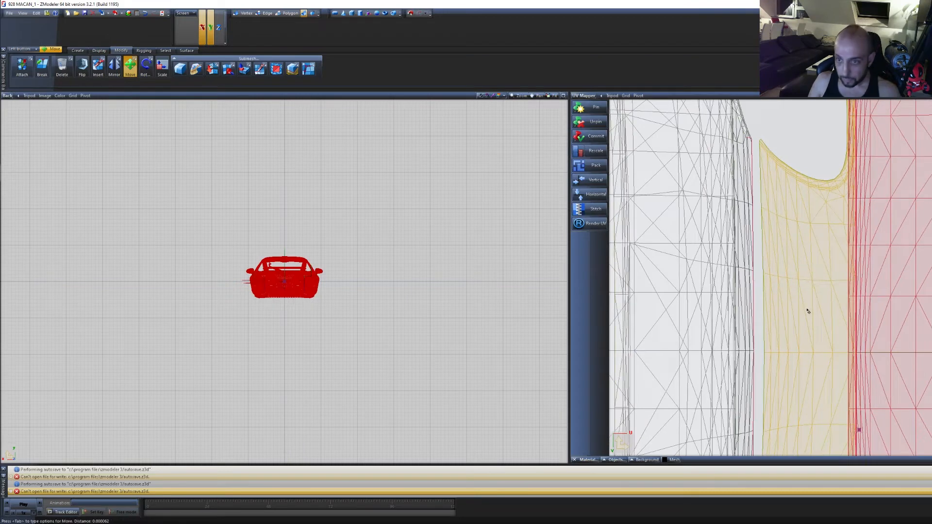
left_click_drag(808, 311, 800, 309)
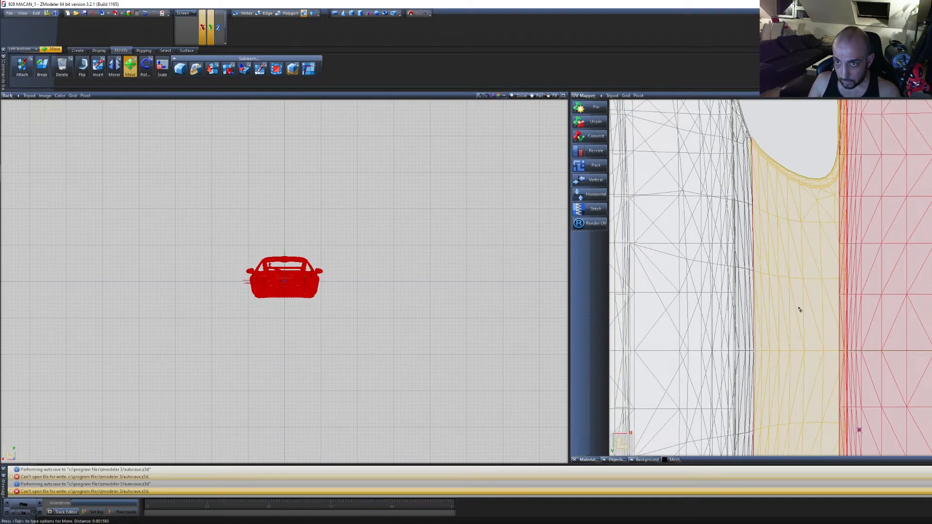
scroll(772, 180, "up", 3)
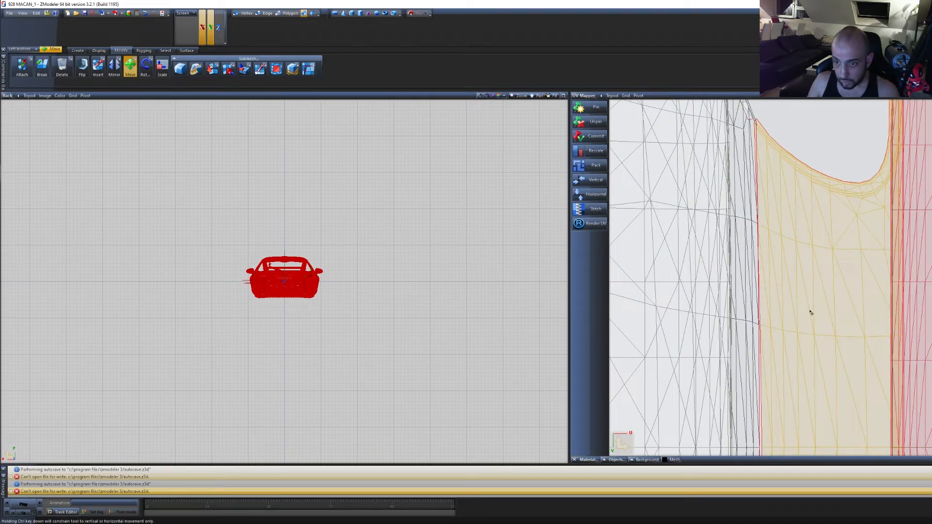
Shift the rear chart horizontally outward to leave a narrow gap between it and the top-view chart's tail edge
left_click_drag(809, 310, 822, 315, "ctrl")
scroll(821, 316, "down", 5)
middle_click_drag(814, 317, 749, 214)
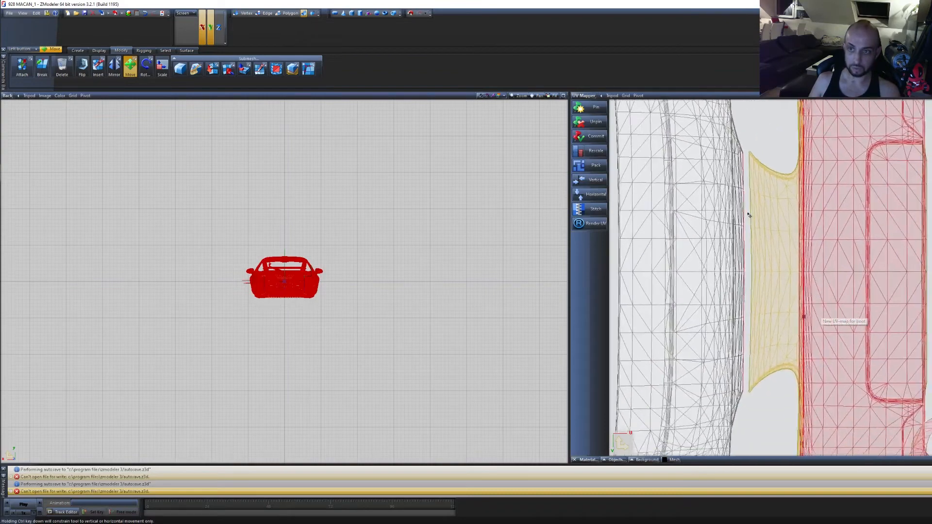
scroll(757, 225, "down", 2)
left_click_drag(771, 242, 778, 245, "ctrl")
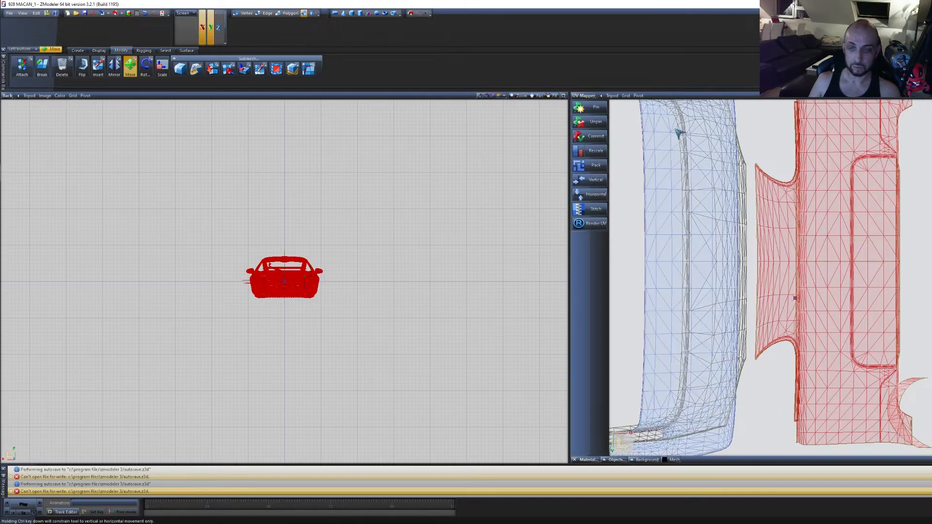
left_click(770, 256)
scroll(769, 256, "up", 2)
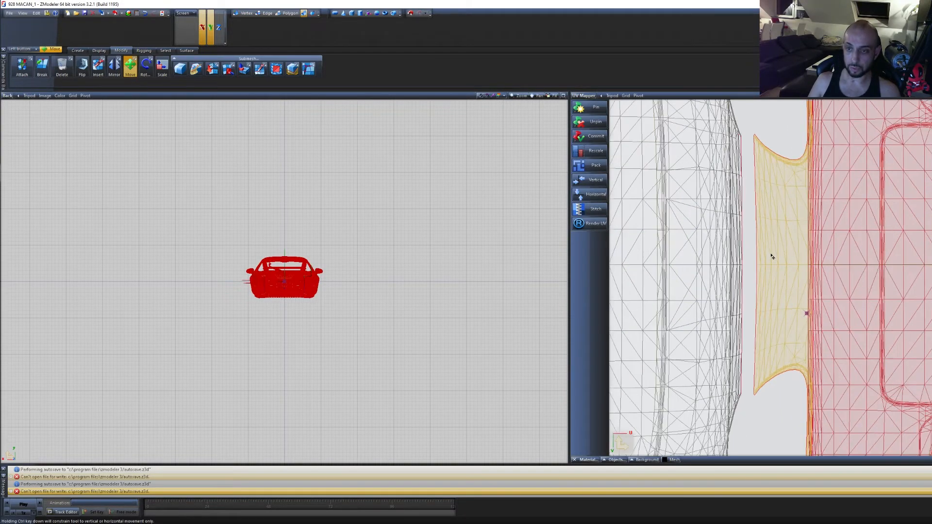
scroll(771, 257, "down", 4)
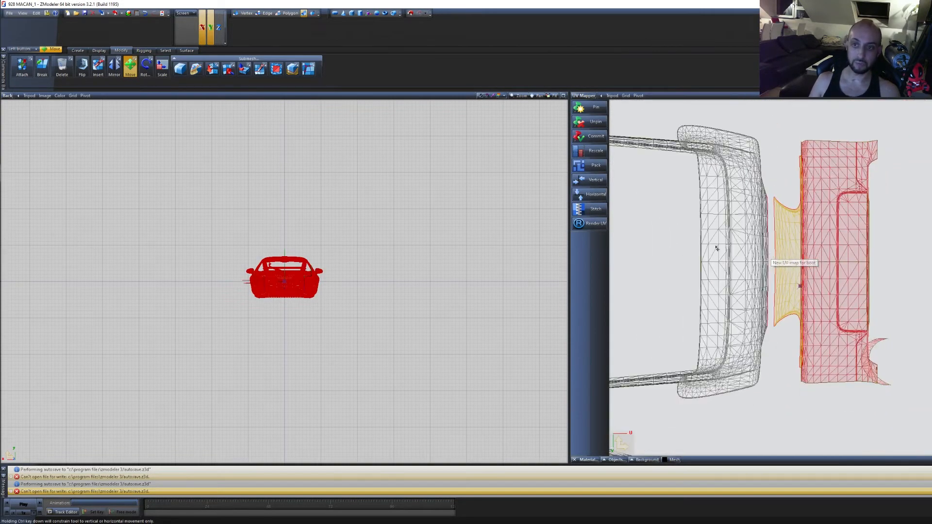
scroll(770, 193, "down", 2)
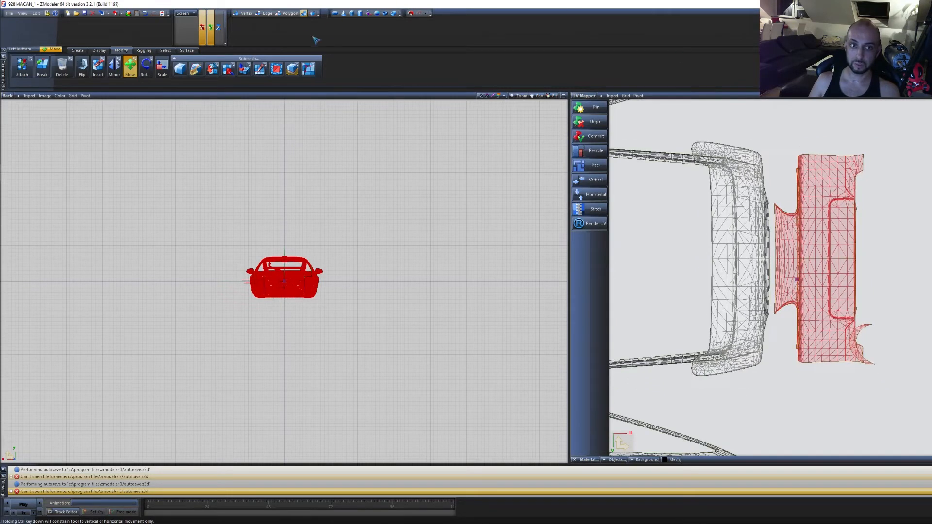
Deselect the rear chart and move the spoiler chart (extra_2) out beyond it, clear of the top-view chart
right_click(750, 130)
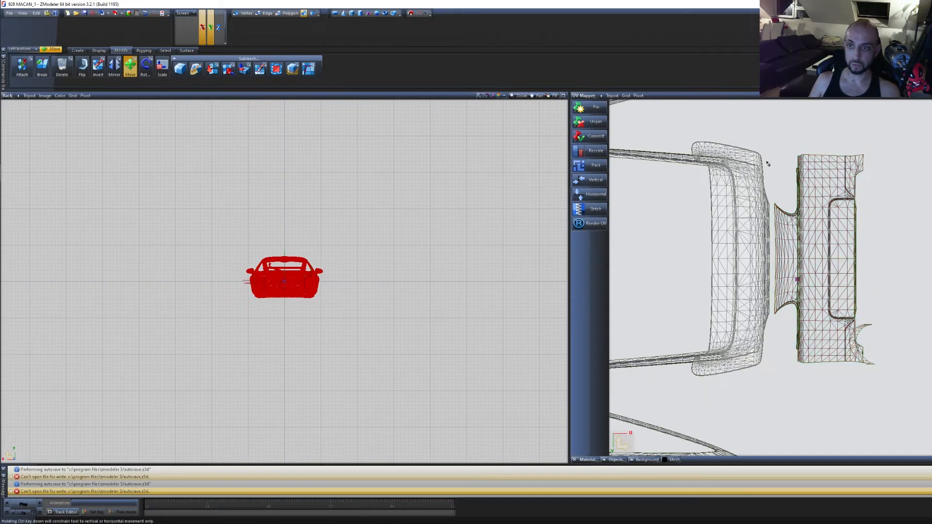
left_click(750, 142)
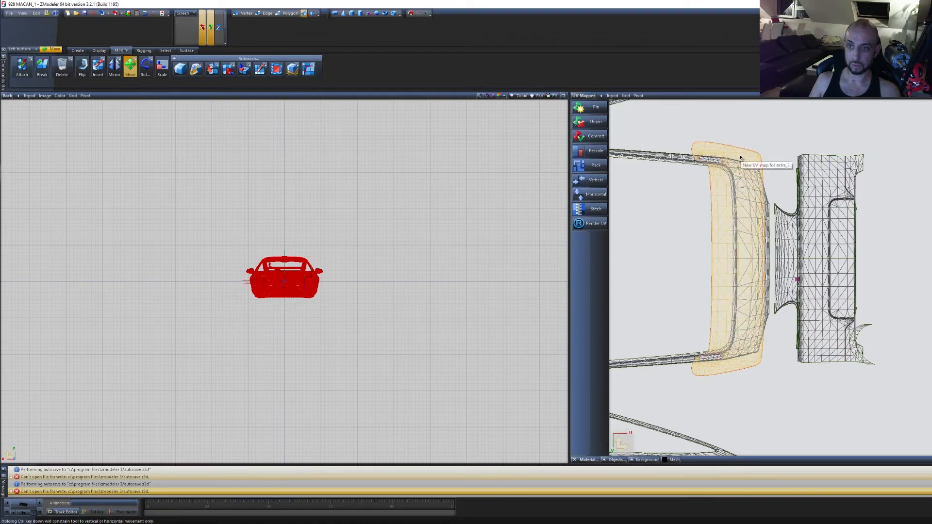
scroll(741, 160, "down", 5)
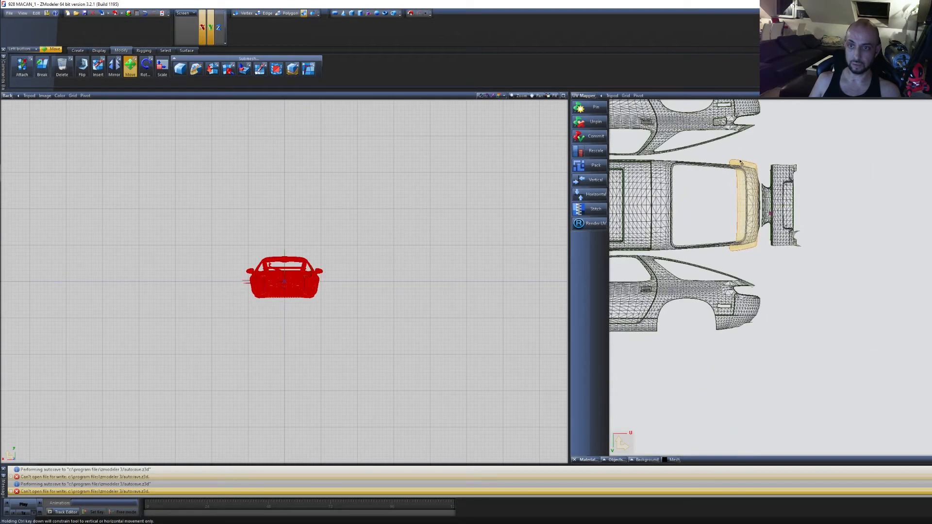
left_click_drag(742, 166, 818, 170)
scroll(849, 255, "down", 5)
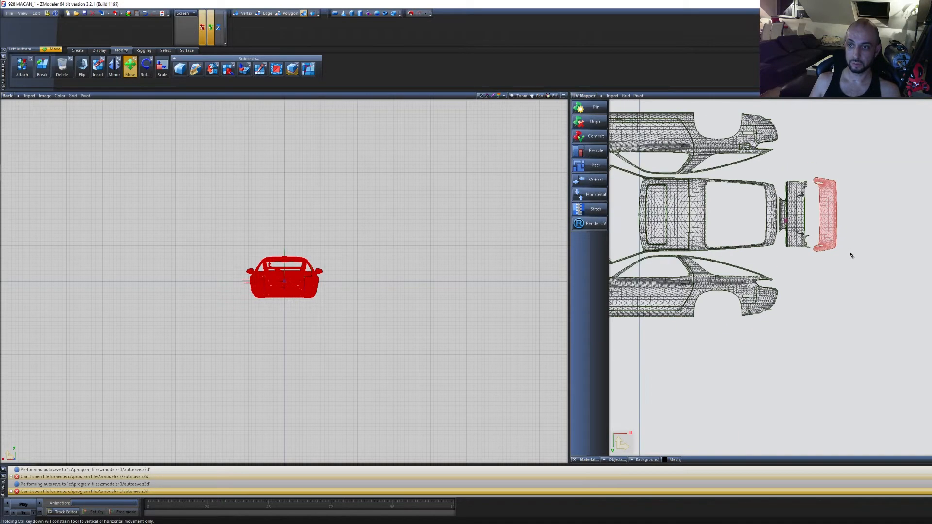
left_click_drag(868, 294, 868, 294)
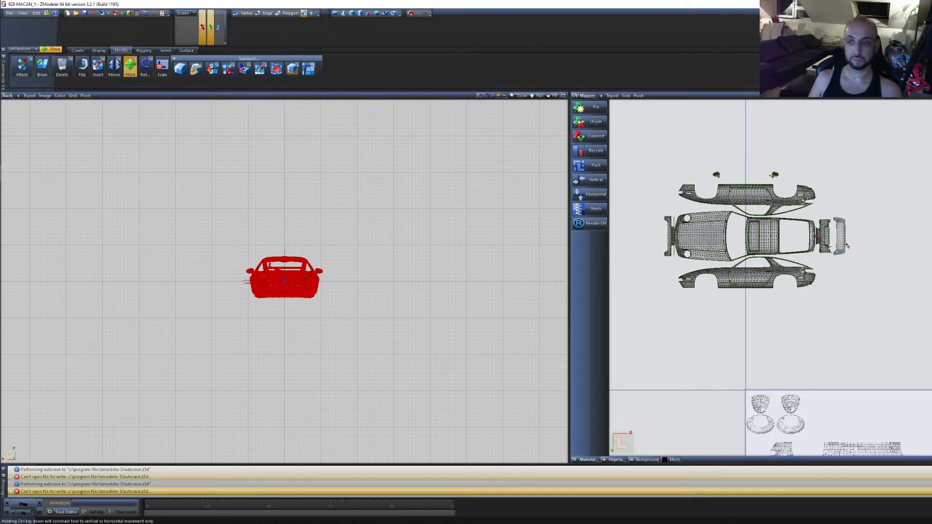
scroll(847, 242, "down", 3)
scroll(845, 243, "up", 2)
scroll(845, 242, "down", 1)
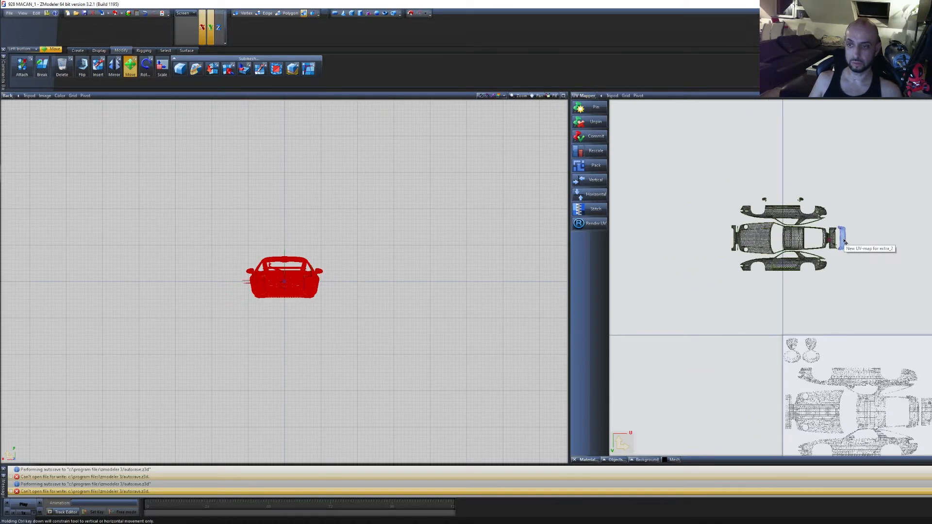
scroll(845, 242, "down", 1)
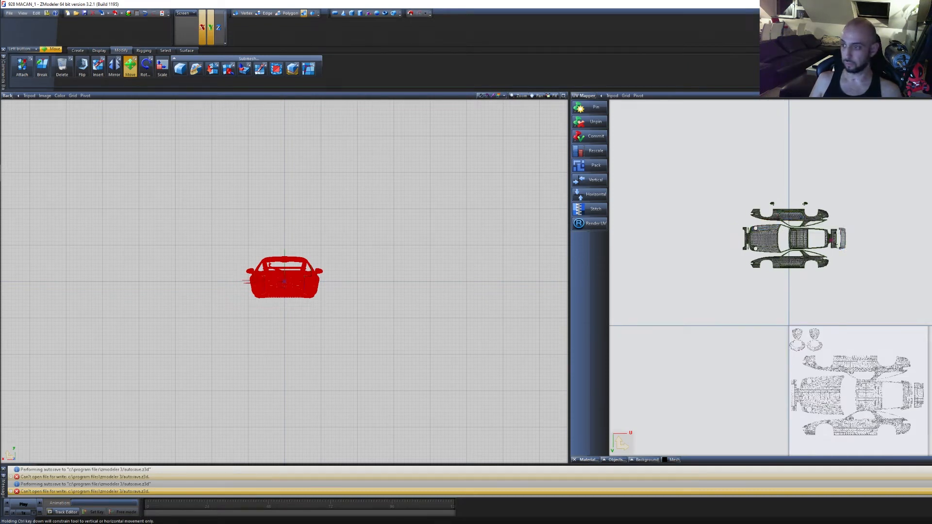
Set the editing level to polygons and change the back view to a perspective view of the car
left_click(310, 250)
left_click_drag(403, 348, 142, 208)
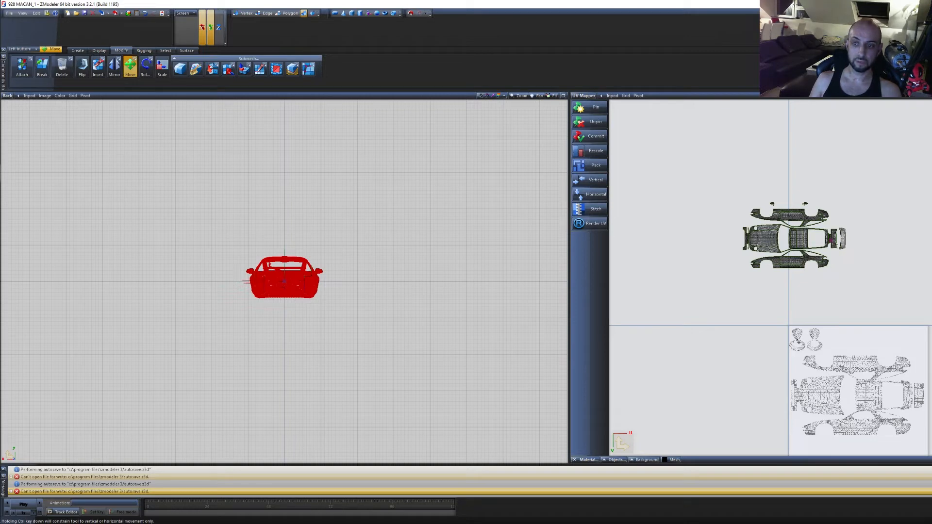
left_click(290, 13)
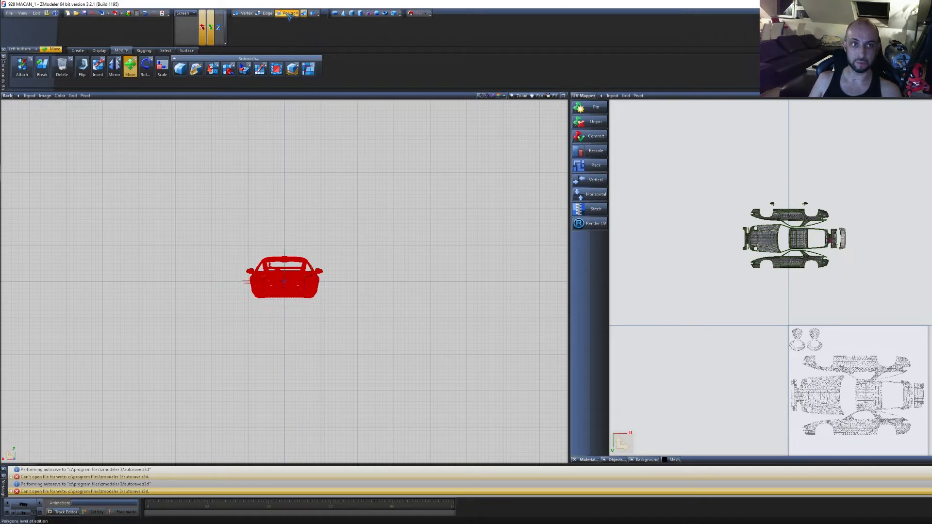
key("3")
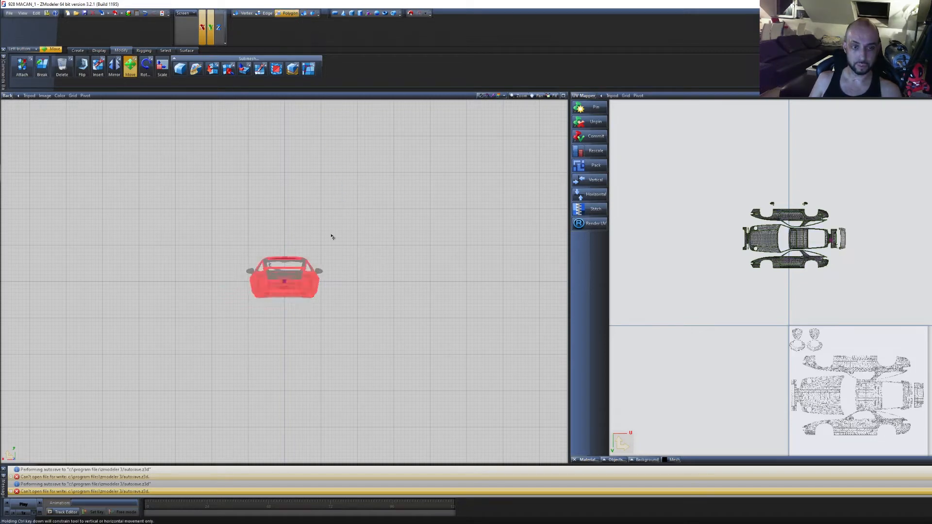
left_click(304, 14)
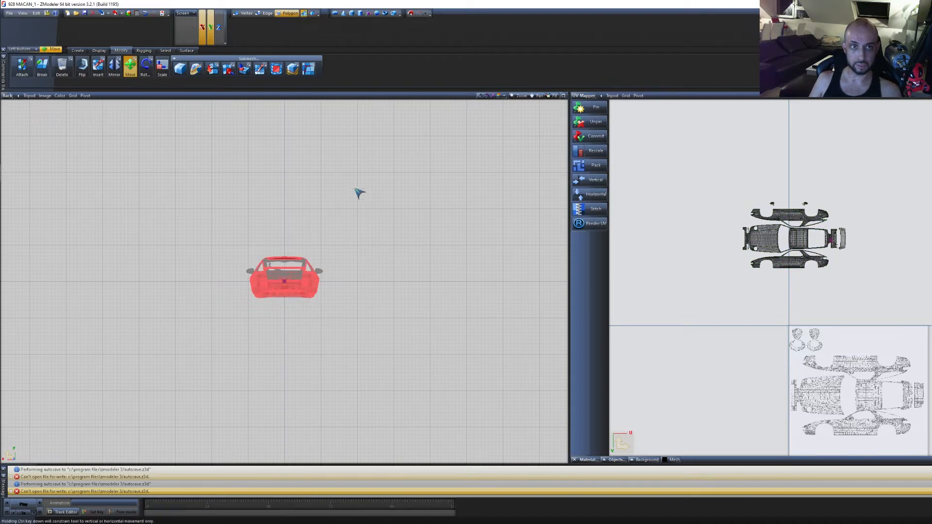
left_click(290, 13)
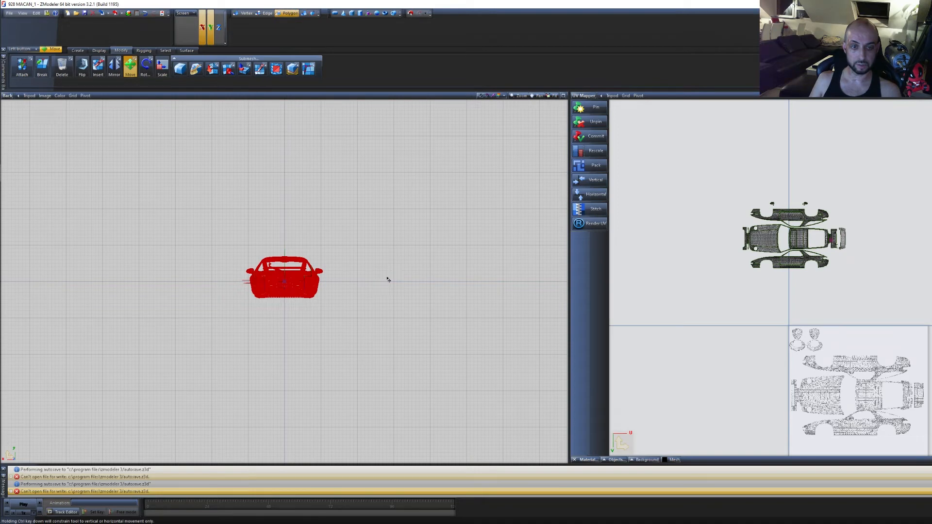
key("space")
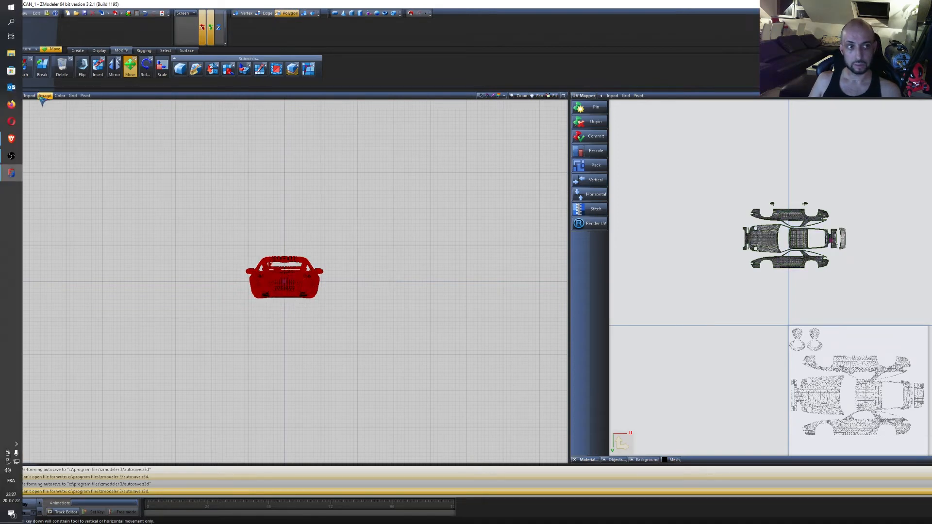
left_click(8, 96)
left_click(32, 172)
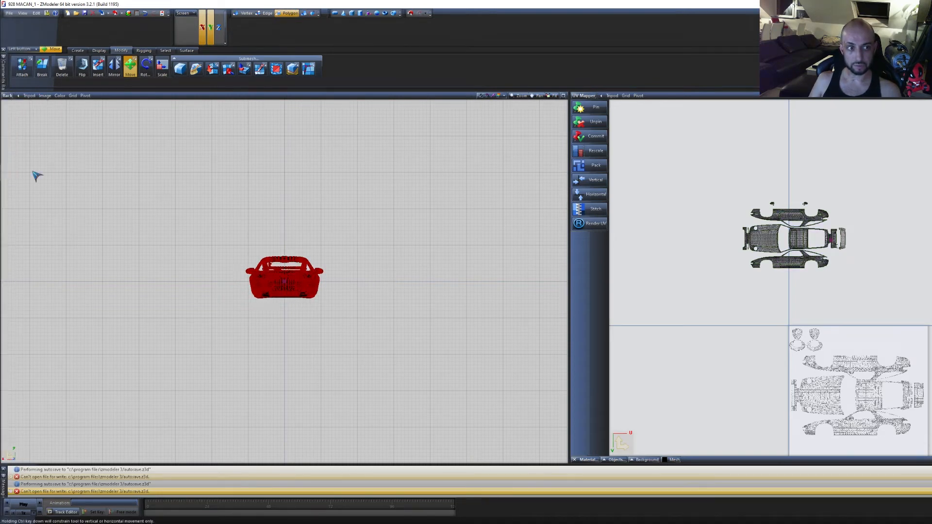
Select the car's polygons that use the 928gts_sign_1 [PAINT:1] material
left_click(165, 50)
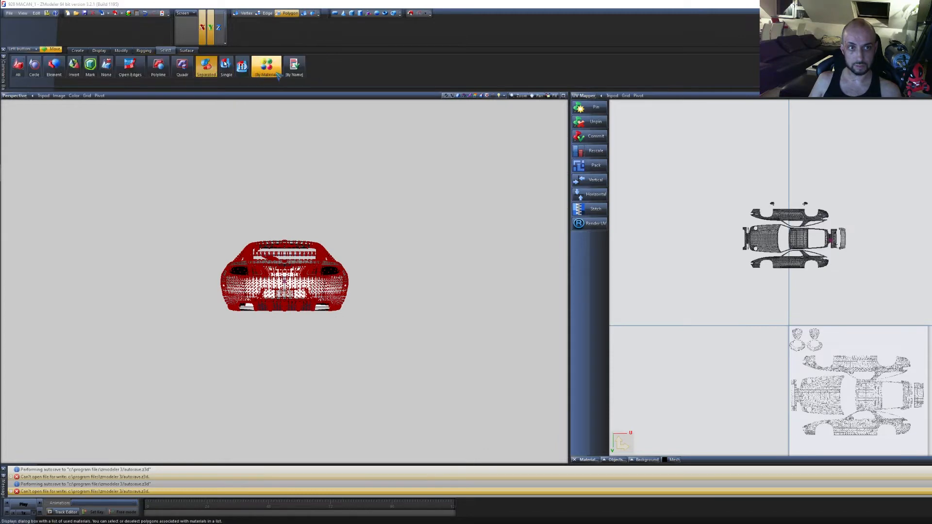
left_click(267, 68)
left_click(558, 217)
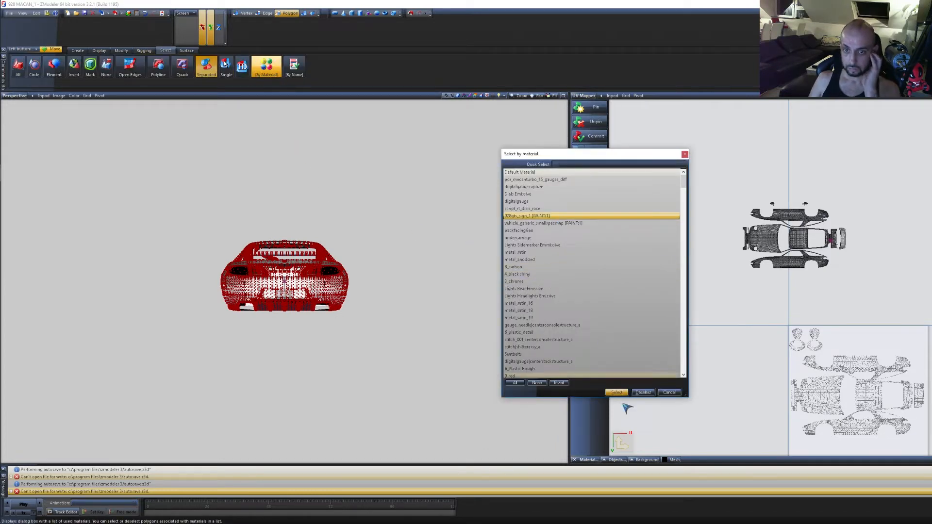
left_click(617, 392)
middle_click_drag(344, 372, 433, 379)
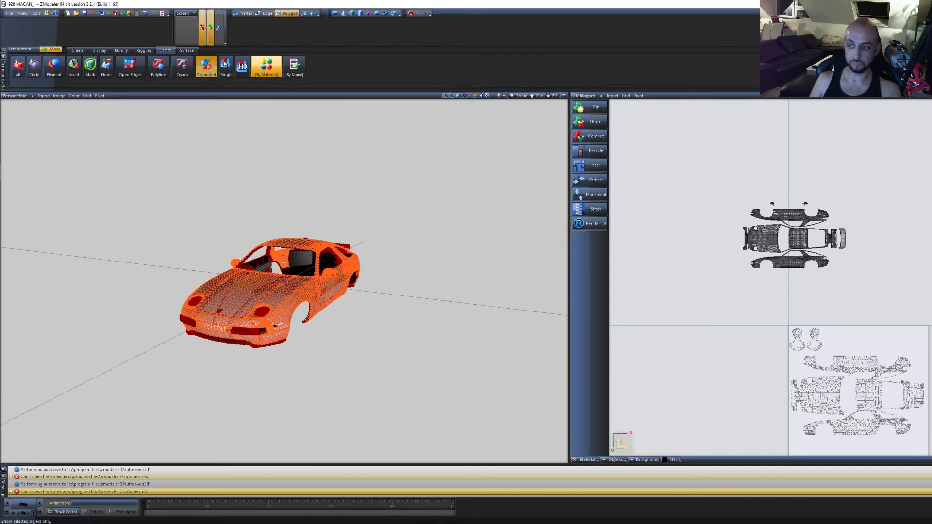
Isolate the body parts one at a time to check their selected polygons, ending with the whole body shown
left_click(312, 261)
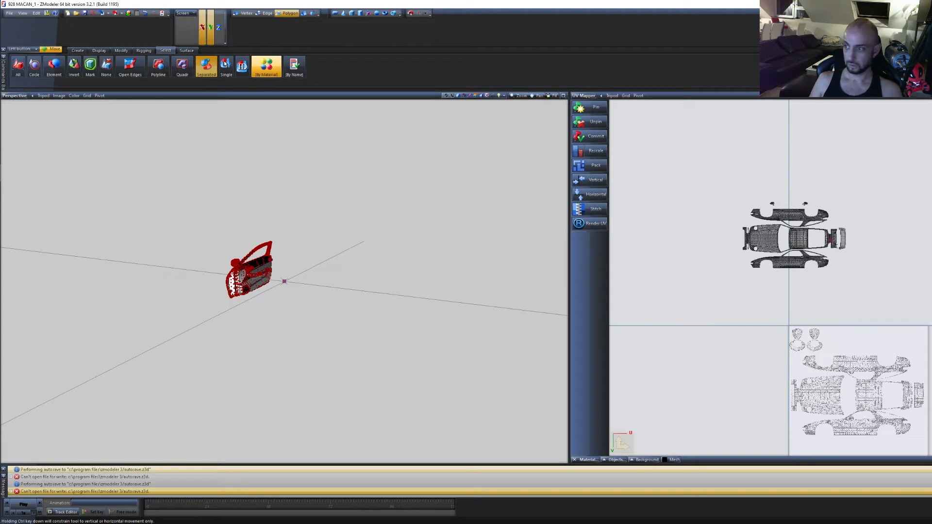
key("Page_Down")
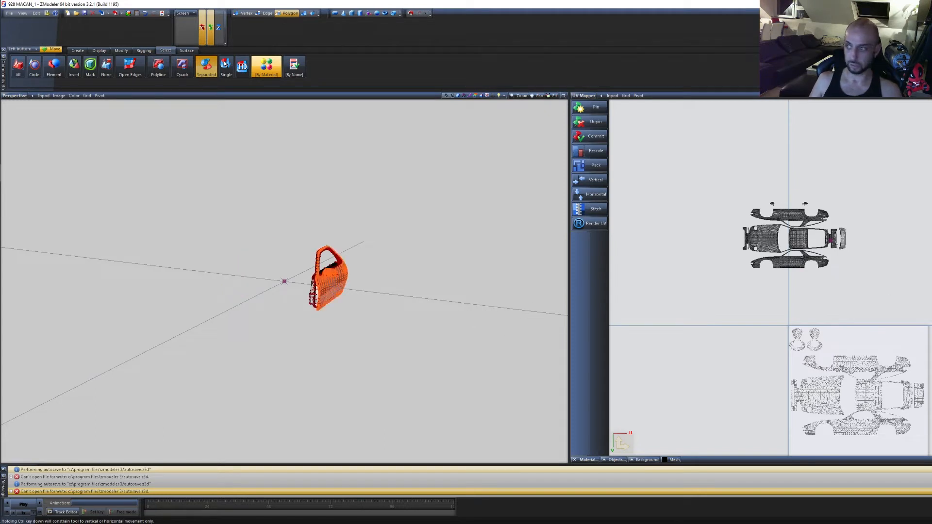
key("Page_Down")
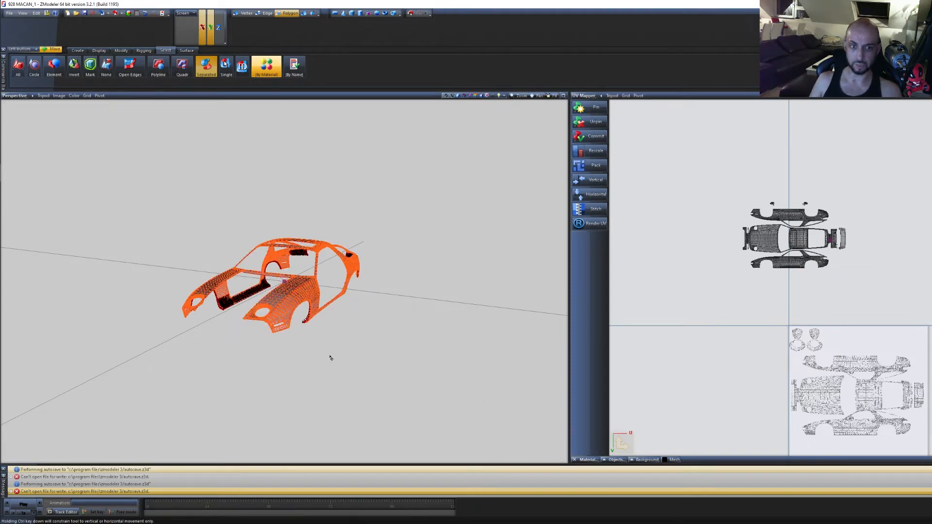
key("Page_Down")
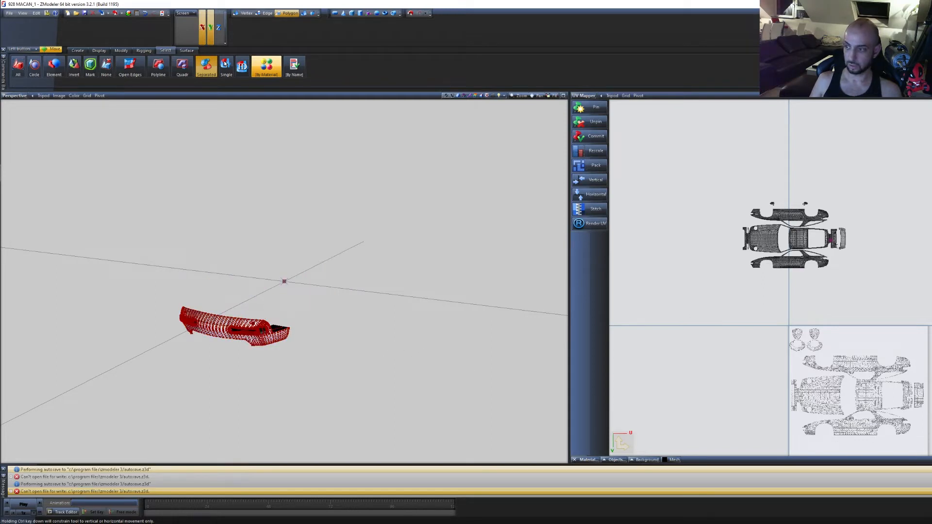
key("Page_Down")
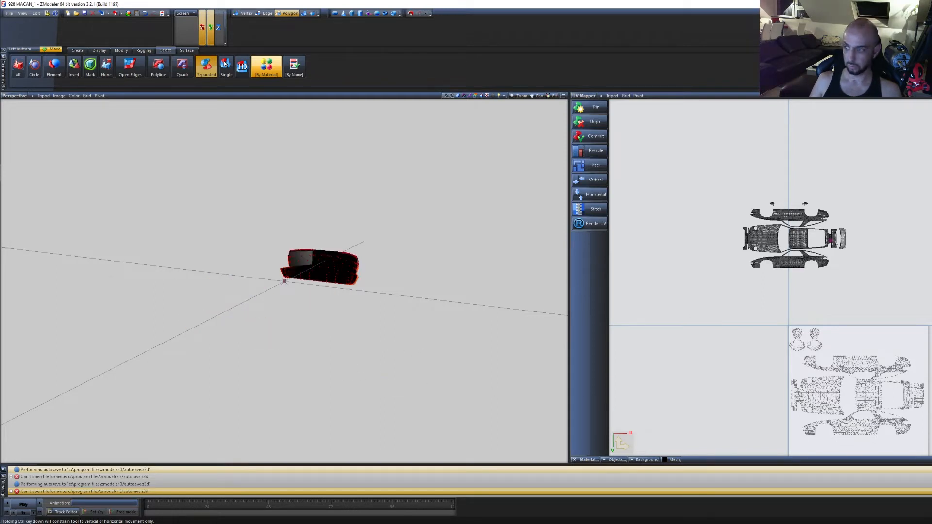
key("Page_Down")
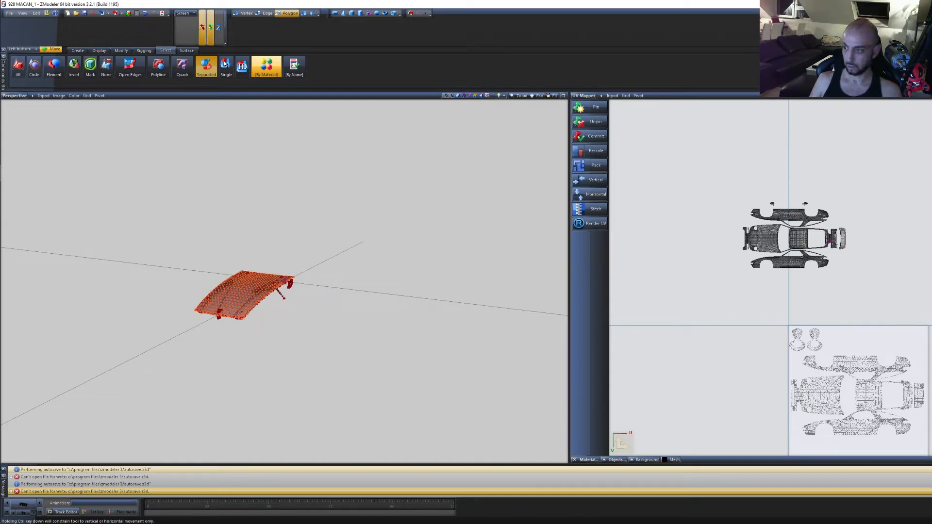
key("Page_Down")
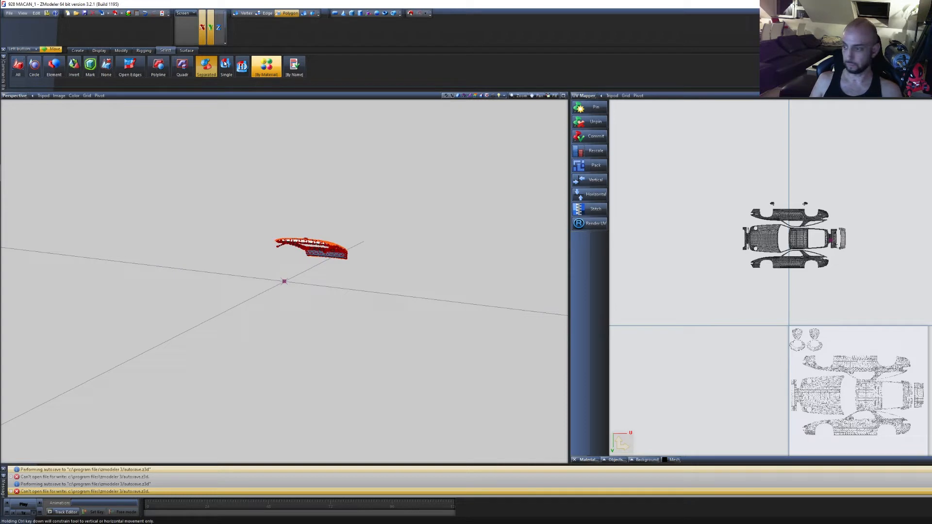
key("Page_Down")
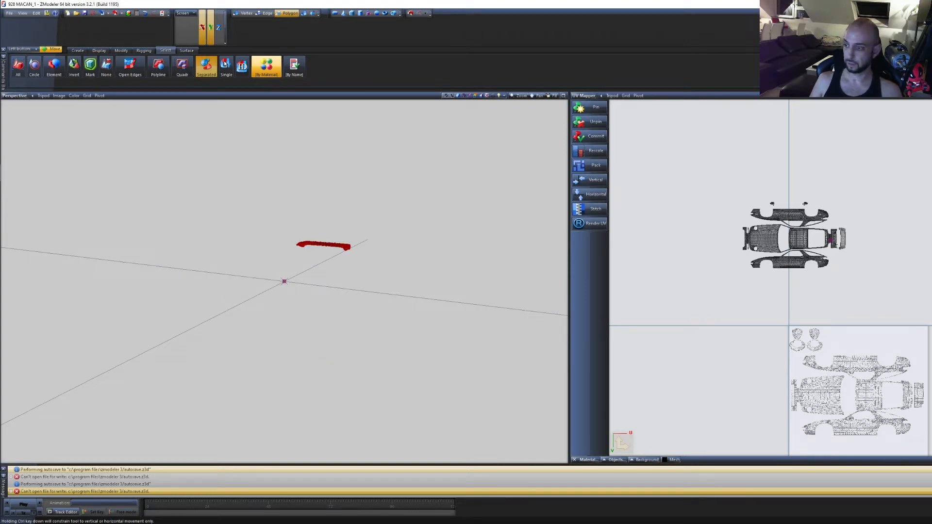
key("Page_Down")
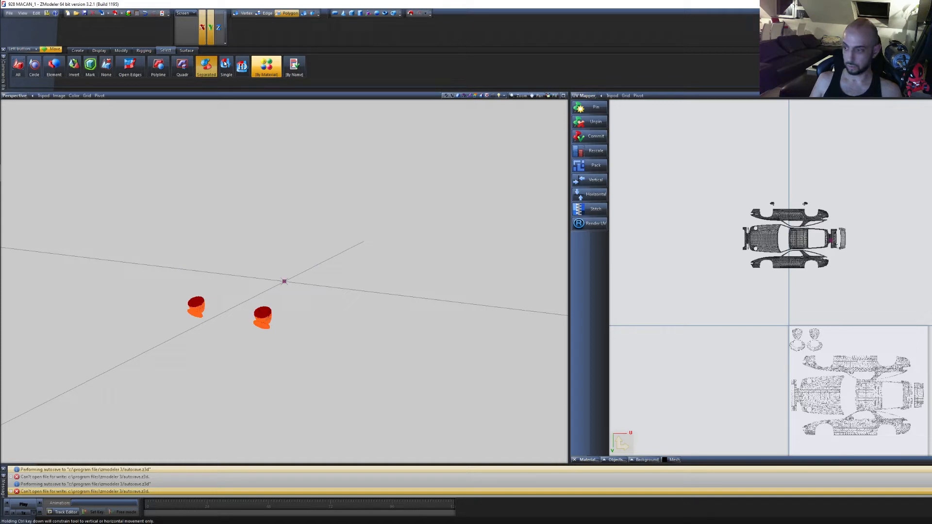
key("Page_Down")
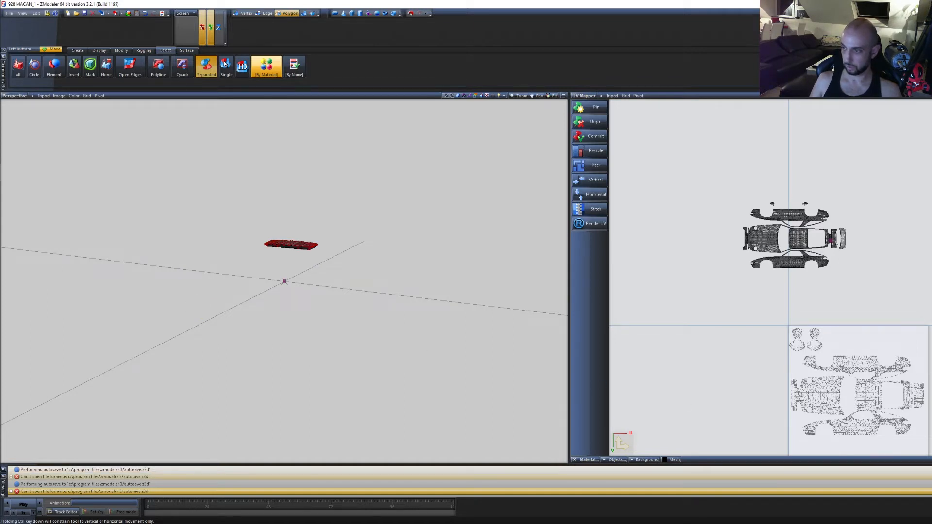
key("Page_Down")
middle_click_drag(451, 371, 422, 337)
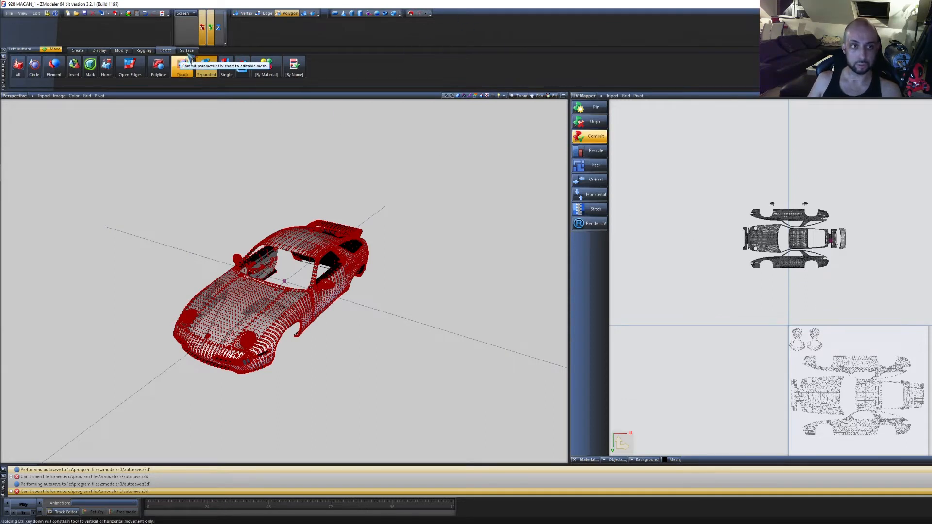
Load the selected polygons' UVs for editing with the Keep old mapping option
scroll(875, 281, "down", 1)
middle_click_drag(858, 299, 813, 264)
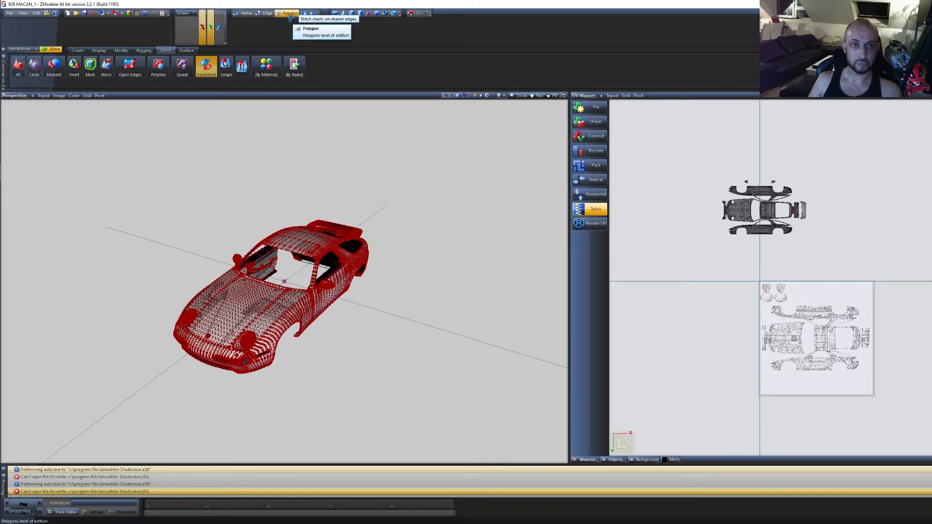
left_click(186, 50)
left_click(61, 69)
left_click(313, 138)
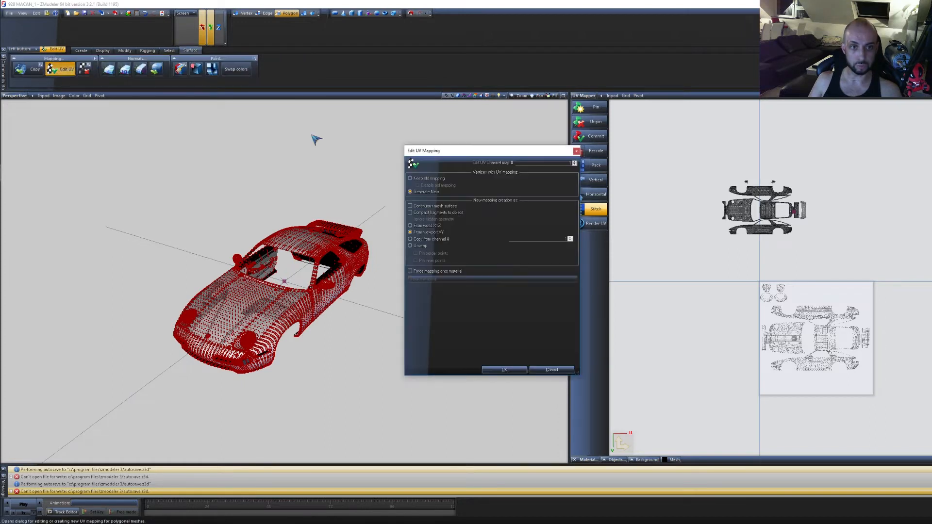
left_click_drag(507, 155, 495, 124)
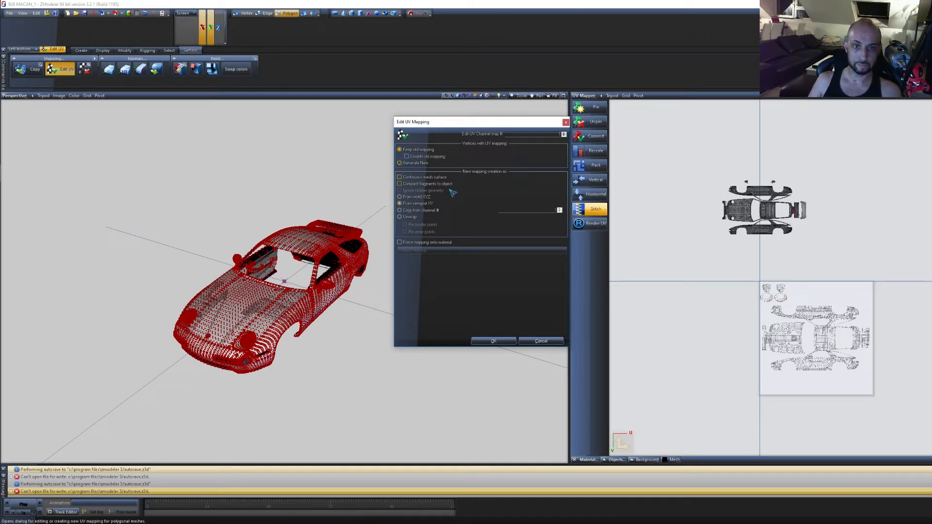
left_click(500, 343)
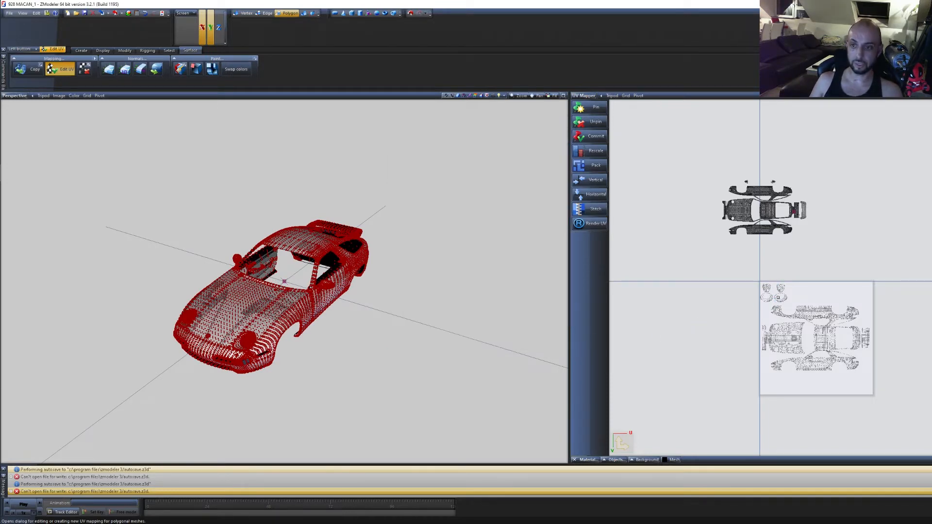
scroll(779, 298, "up", 10)
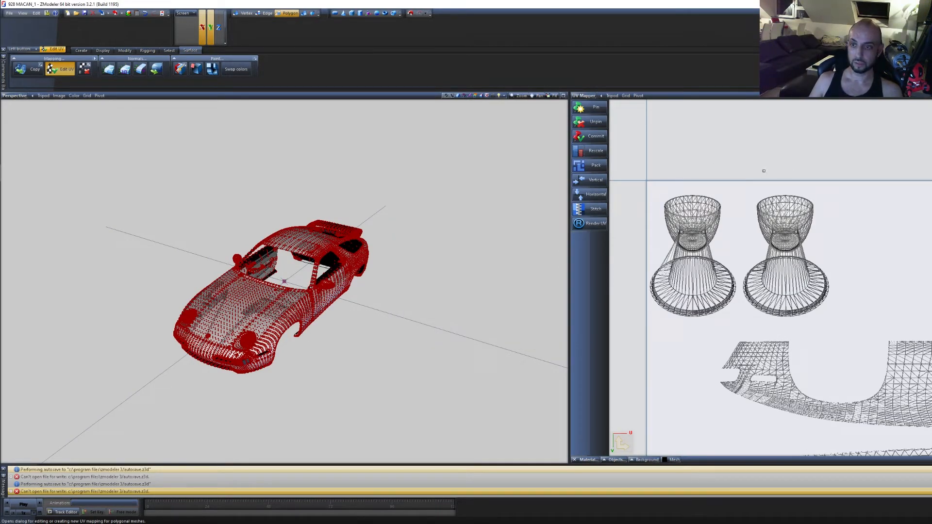
scroll(794, 240, "down", 6)
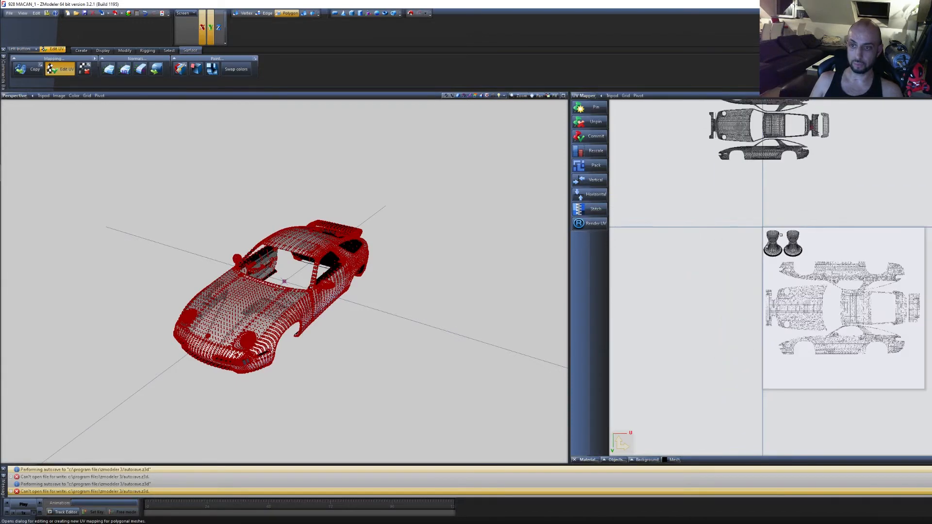
At object level, select all body charts outside the livery template and move them together over its car outline
left_click(304, 13)
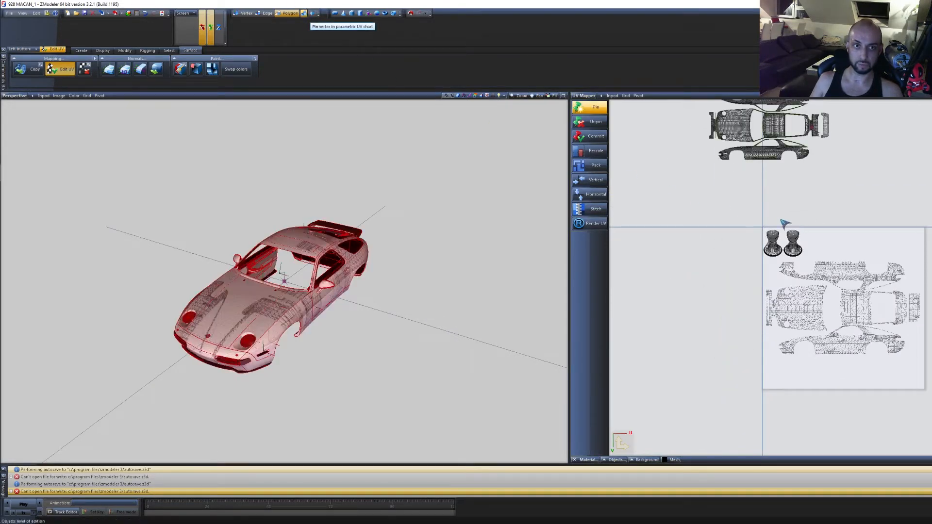
mouse_move(844, 195)
left_mouse_down()
mouse_move(845, 224)
mouse_move(850, 218)
left_mouse_up()
middle_click_drag(857, 212, 860, 293)
mouse_move(852, 246)
left_mouse_down()
mouse_move(897, 271)
mouse_move(658, 129)
left_mouse_up()
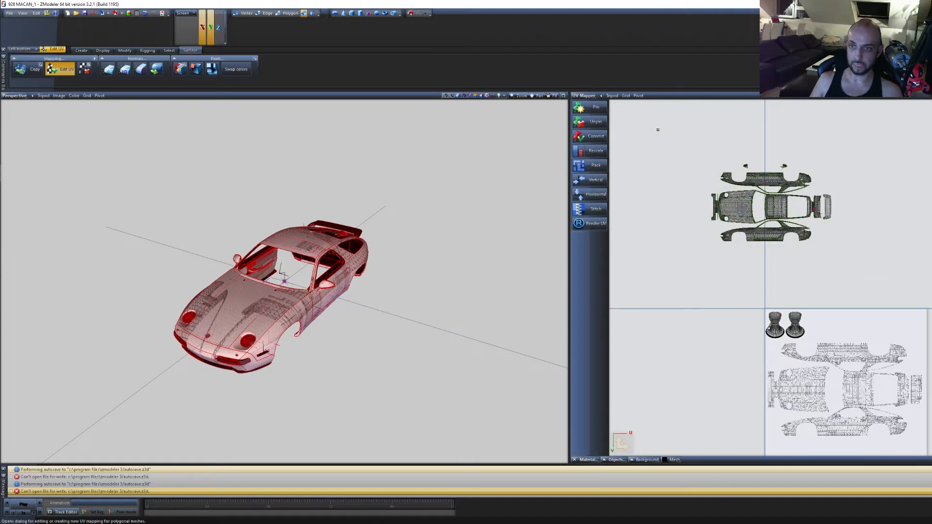
left_click(125, 51)
left_click(130, 72)
middle_click_drag(907, 312, 849, 223)
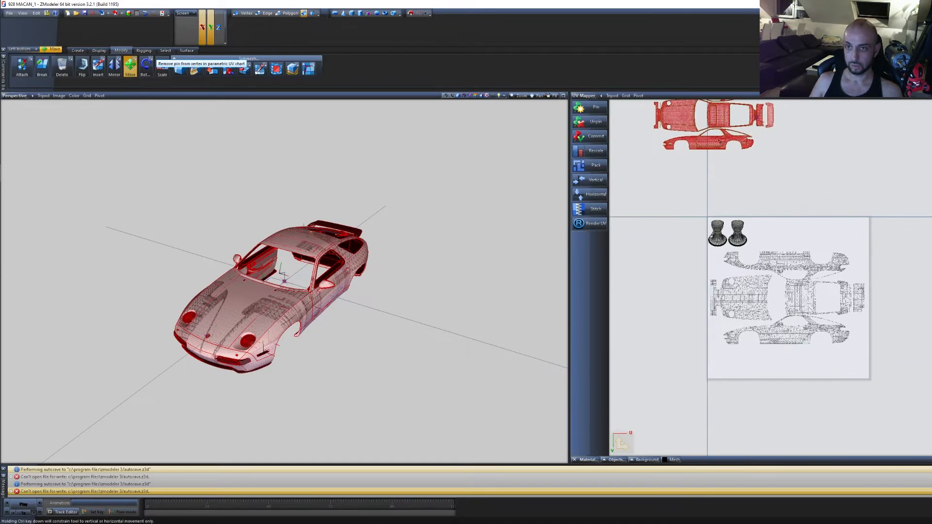
left_click_drag(681, 116, 756, 117)
left_click_drag(759, 315, 742, 301)
Move all selected body charts together toward the template's front bumper outline
scroll(740, 301, "up", 8)
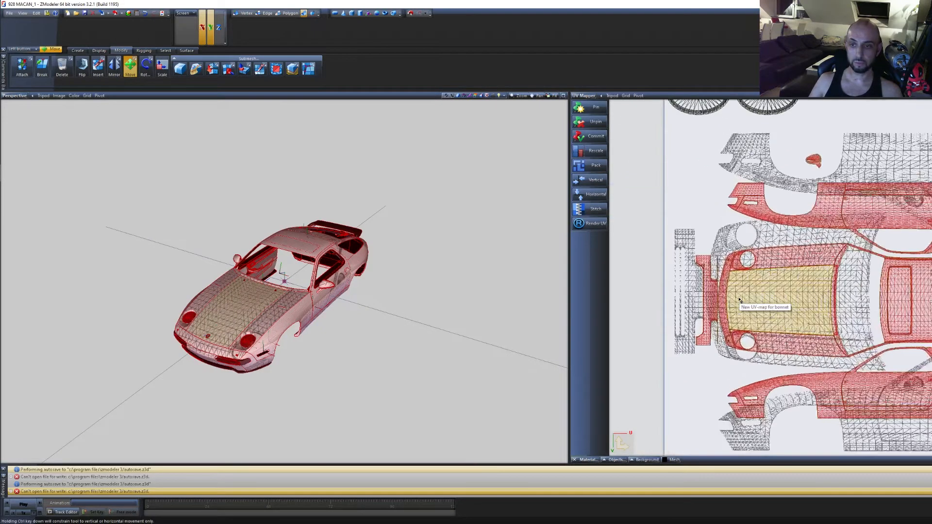
scroll(740, 300, "up", 5)
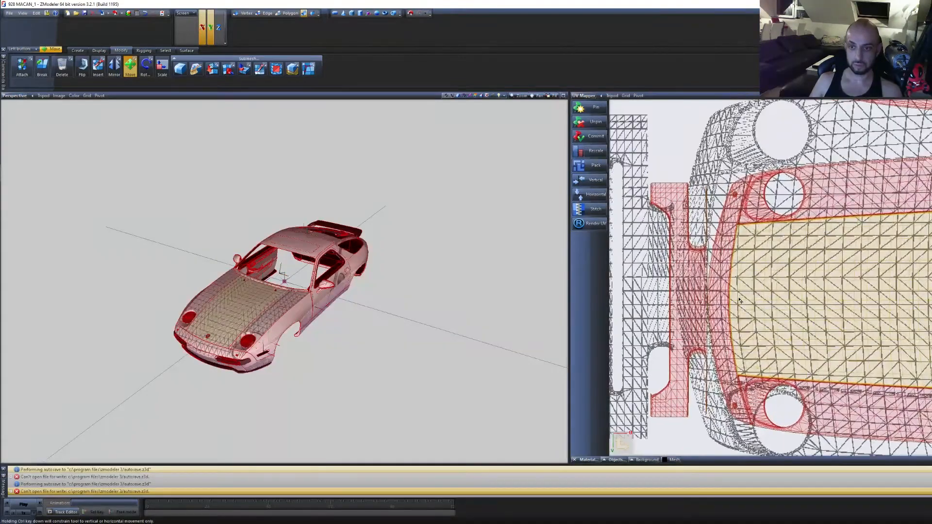
middle_click_drag(348, 325, 381, 324)
scroll(746, 224, "down", 4)
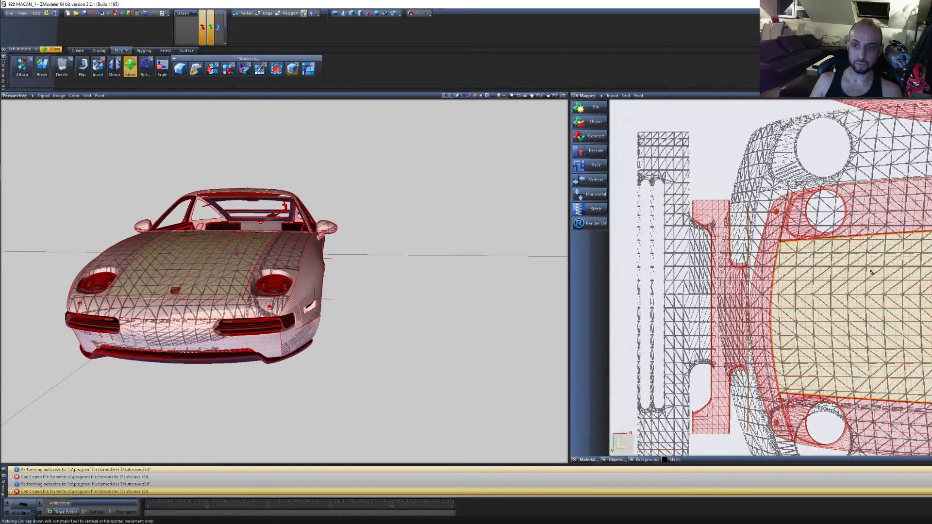
left_click(841, 329)
left_click_drag(842, 329, 793, 266)
Fine-align the front bumper chart's upper outer corner with the matching corner of the livery template, moving all selected charts together
scroll(801, 189, "up", 3)
scroll(802, 189, "up", 6)
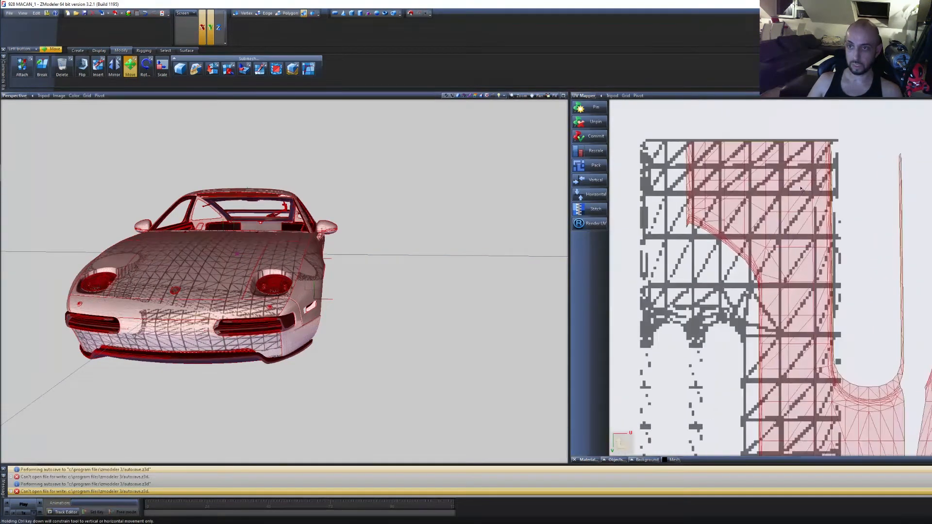
middle_click_drag(919, 209, 894, 270)
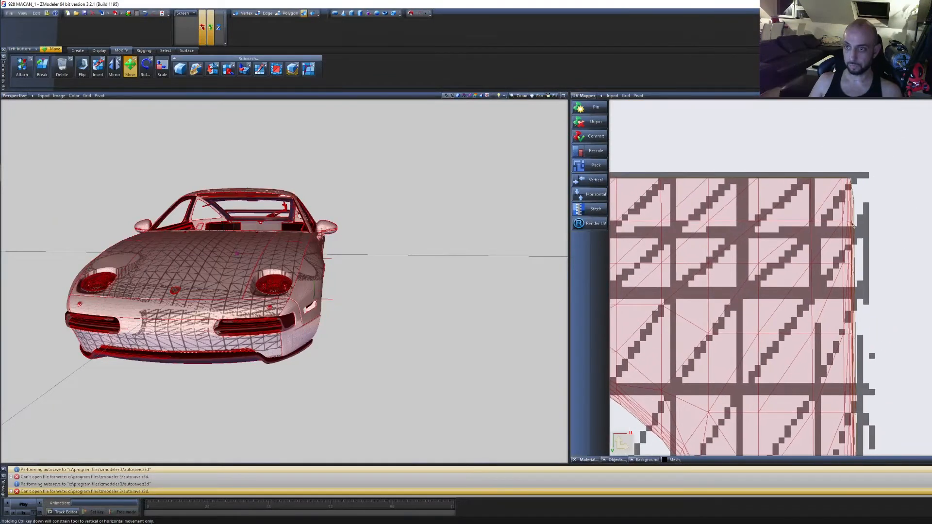
left_click_drag(834, 217, 869, 181)
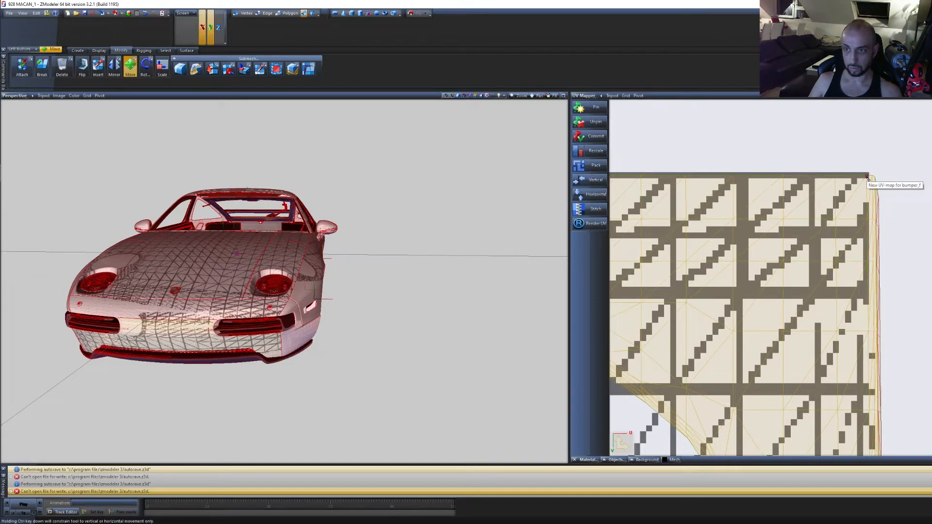
Place the UV pivot on the front bumper's upper template corner to serve as the base point for scaling
scroll(874, 226, "down", 10)
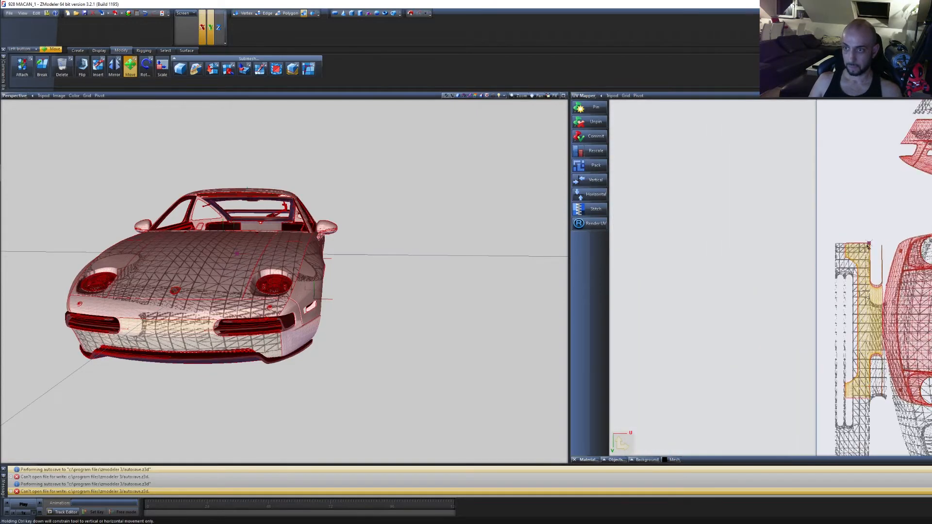
middle_click_drag(919, 257, 782, 218)
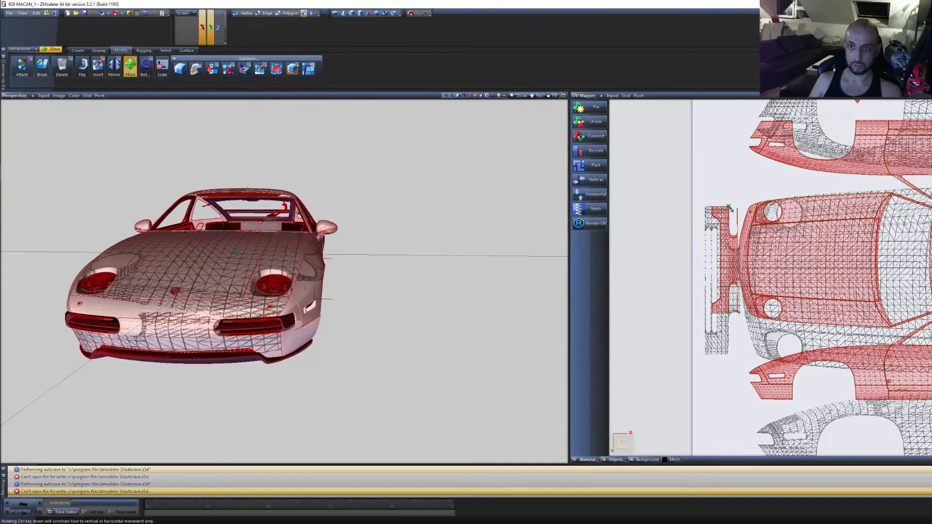
scroll(732, 210, "up", 8)
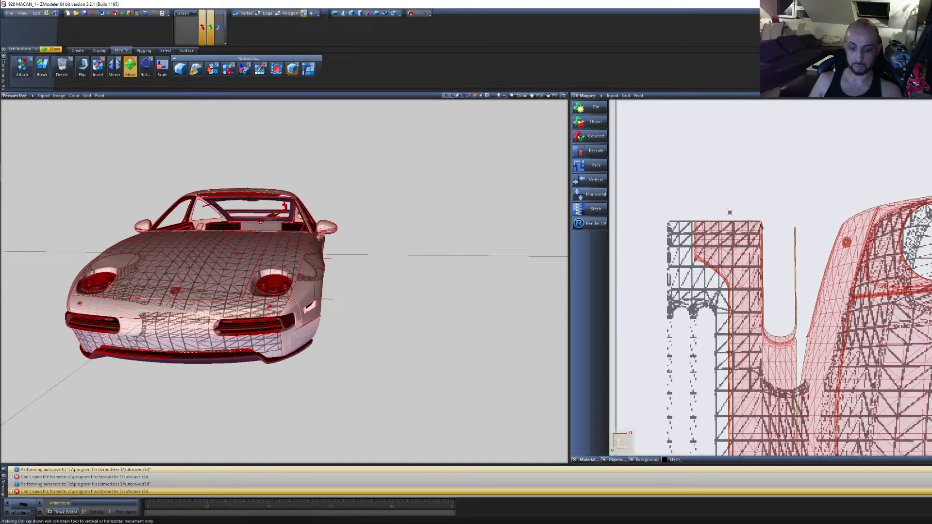
scroll(763, 227, "up", 10)
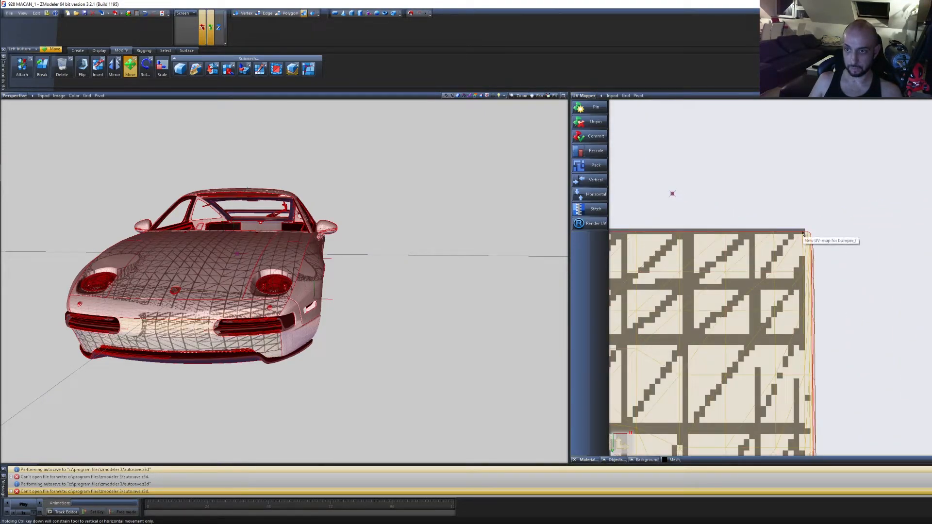
scroll(802, 234, "down", 10)
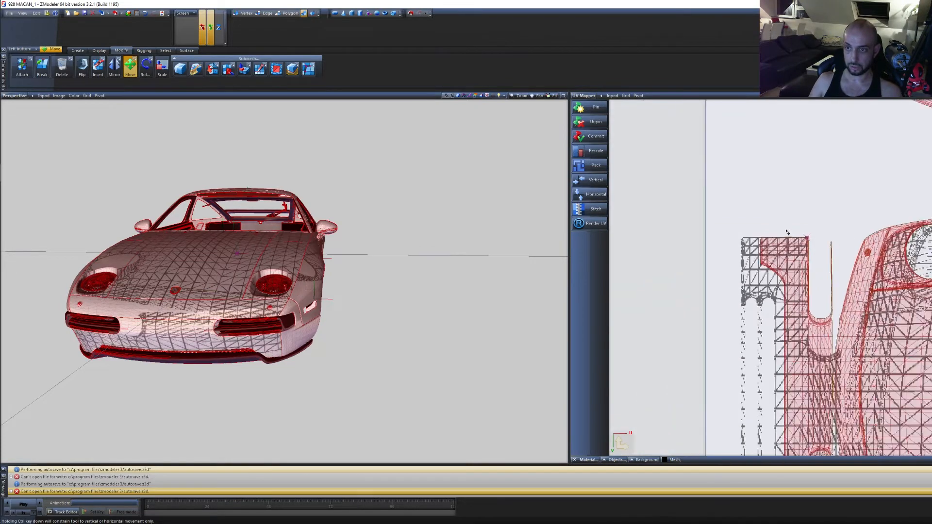
left_click(162, 68)
middle_click_drag(878, 409, 746, 400)
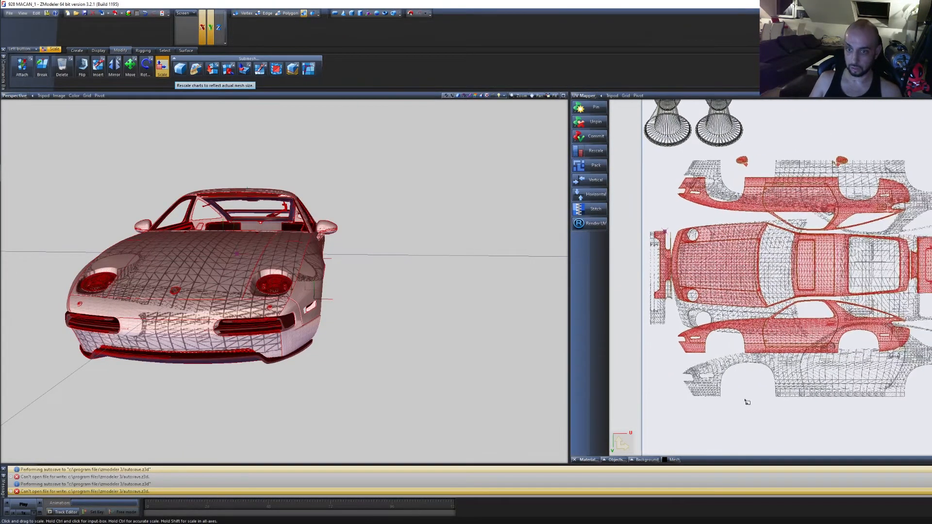
scroll(746, 401, "down", 2)
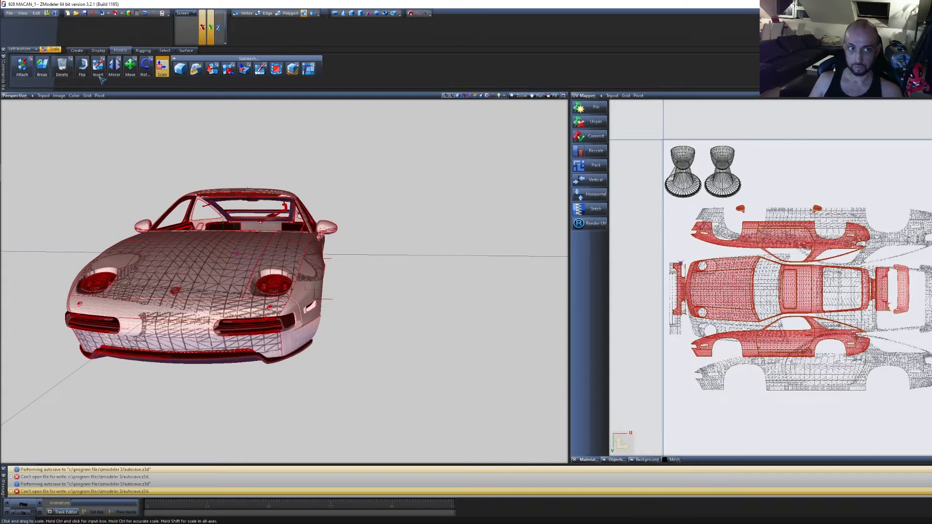
Move the detached door mirror chart horizontally so it sits beside the other mirror chart
left_click(130, 68)
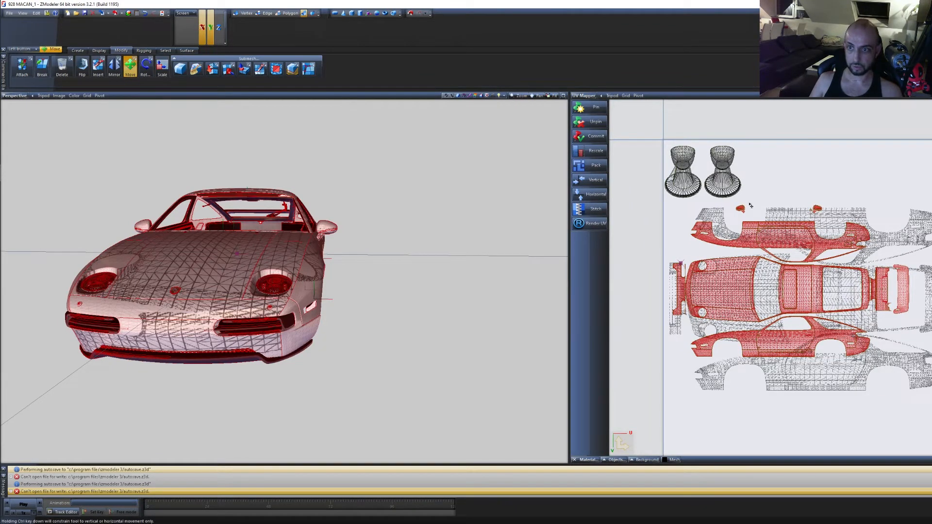
left_click(742, 209)
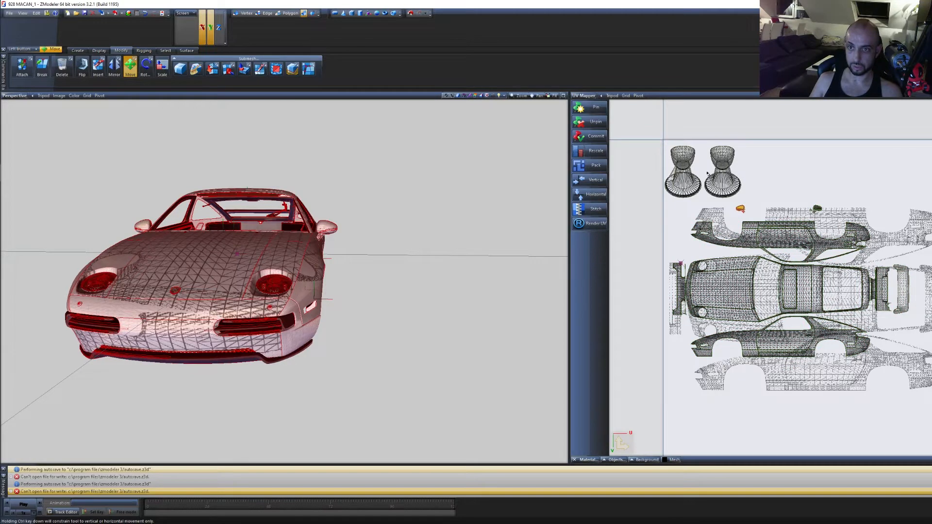
left_click_drag(742, 210, 809, 210)
Select all body charts and scale them uniformly to about 140% from the bumper corner to match the template's car outline
left_click_drag(926, 396, 639, 205)
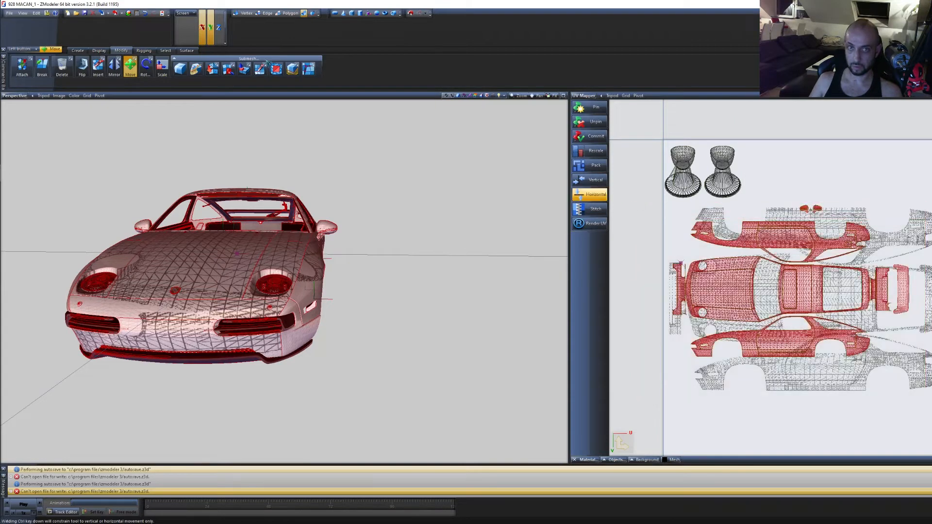
left_click(162, 67)
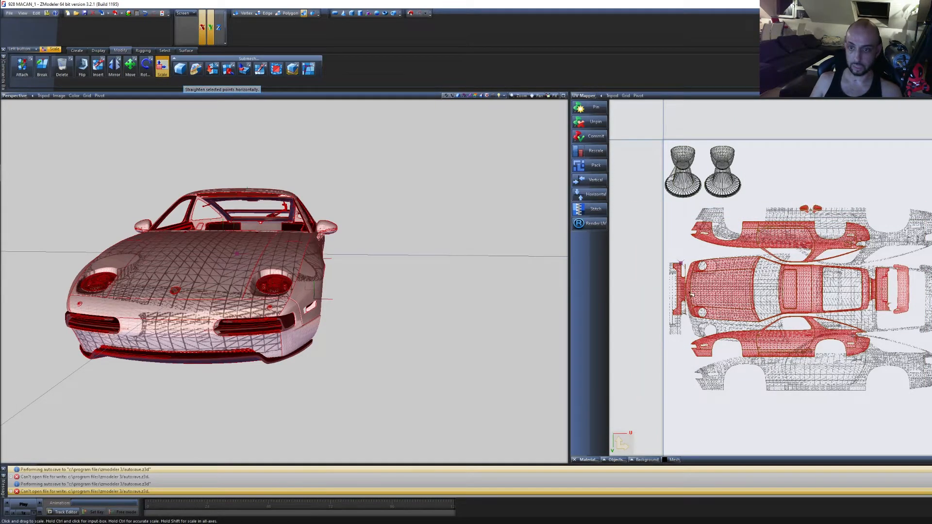
left_click_drag(713, 304, 722, 202)
left_click_drag(859, 189, 862, 188)
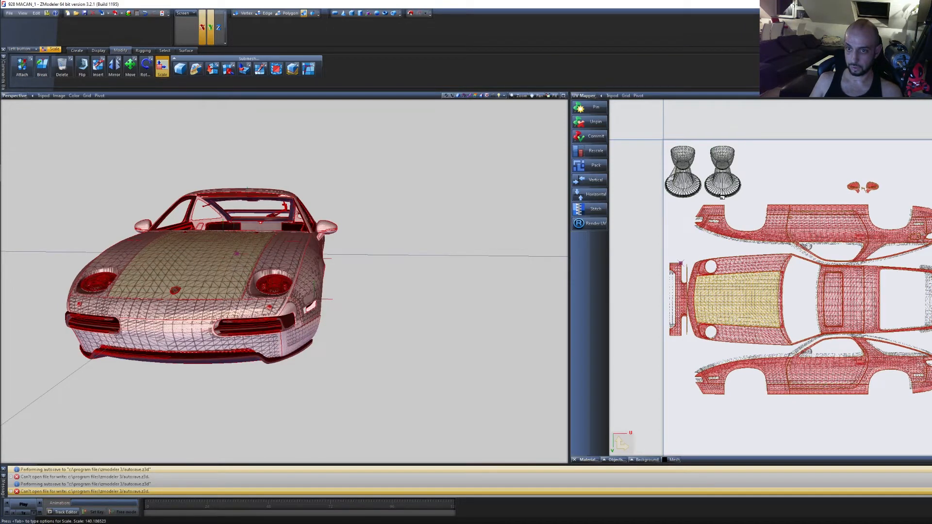
left_click(707, 273)
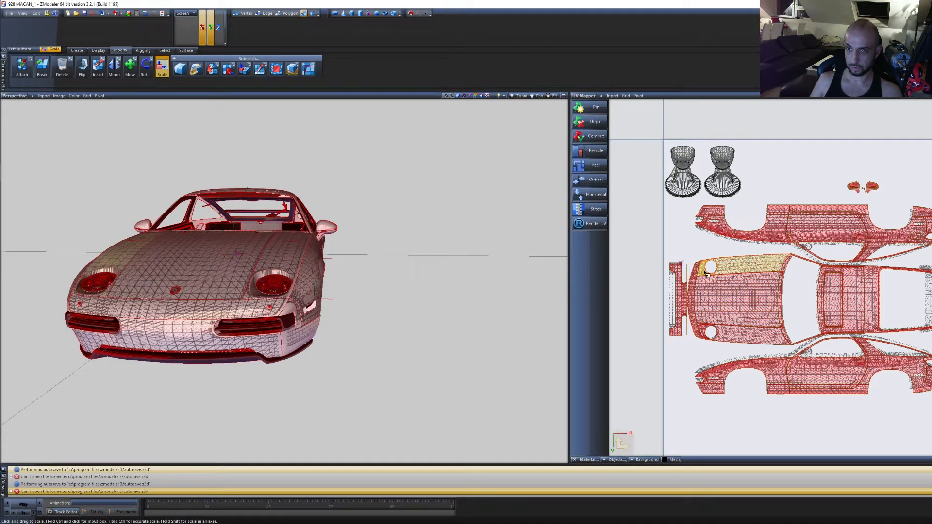
left_click(698, 282)
scroll(699, 282, "up", 5)
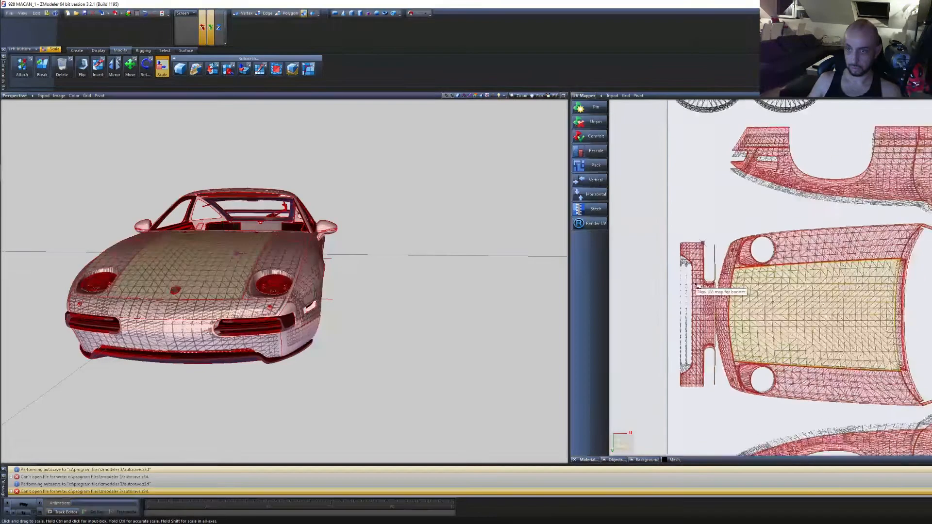
left_click_drag(836, 275, 833, 284)
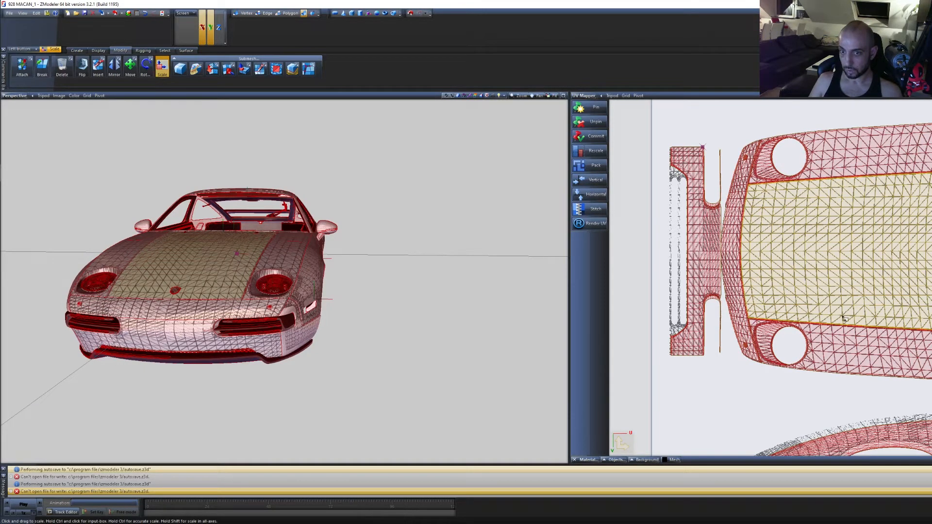
scroll(834, 284, "down", 6)
Select only the lower side-view charts and move them vertically to line up with the template's lower side outline
left_click(130, 65)
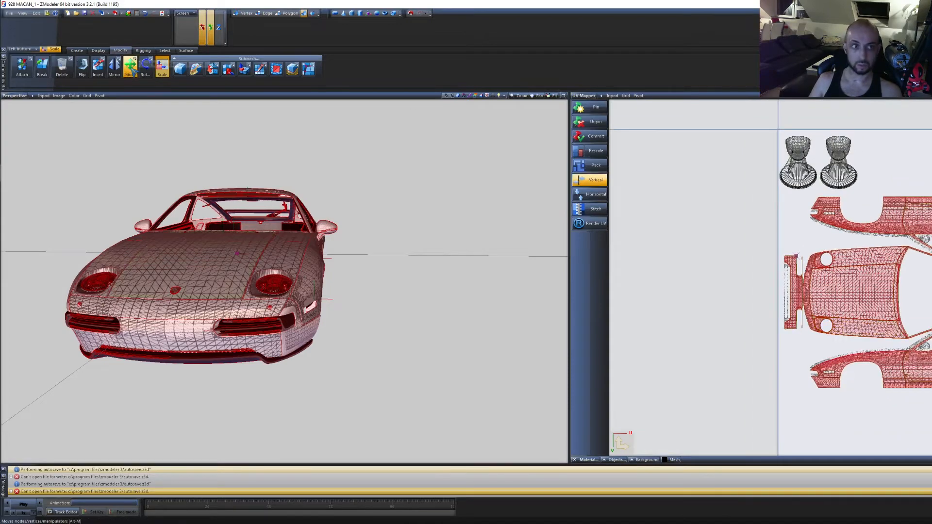
middle_click_drag(833, 283, 819, 299)
scroll(771, 278, "up", 3)
scroll(771, 278, "down", 2)
scroll(771, 278, "down", 2)
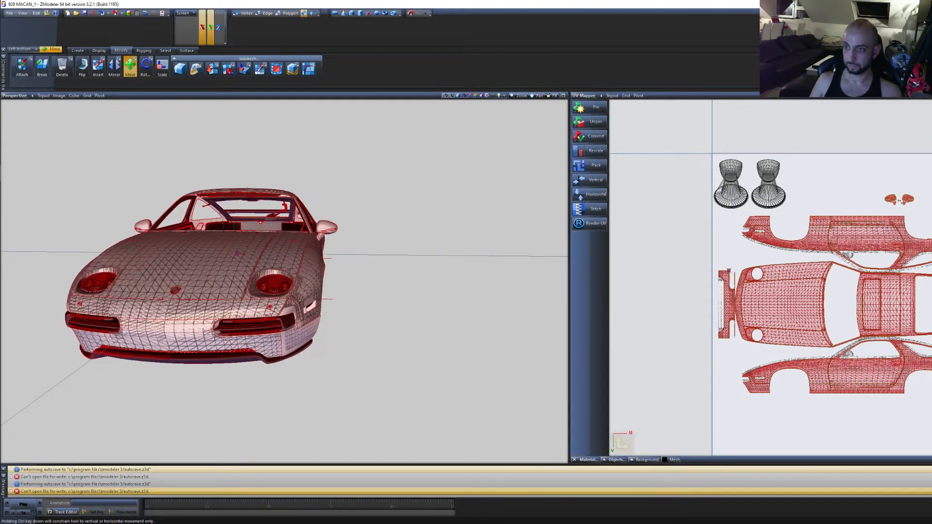
left_click_drag(930, 410, 719, 352)
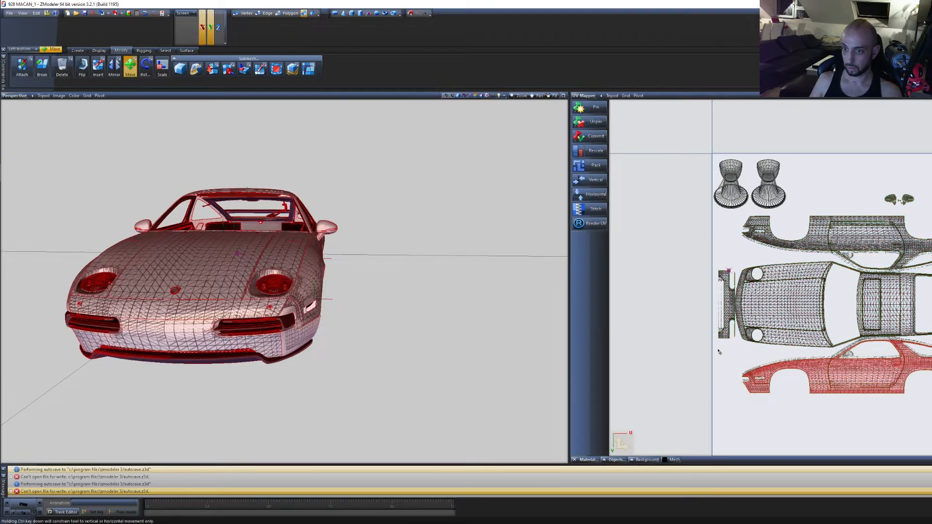
scroll(916, 359, "up", 5)
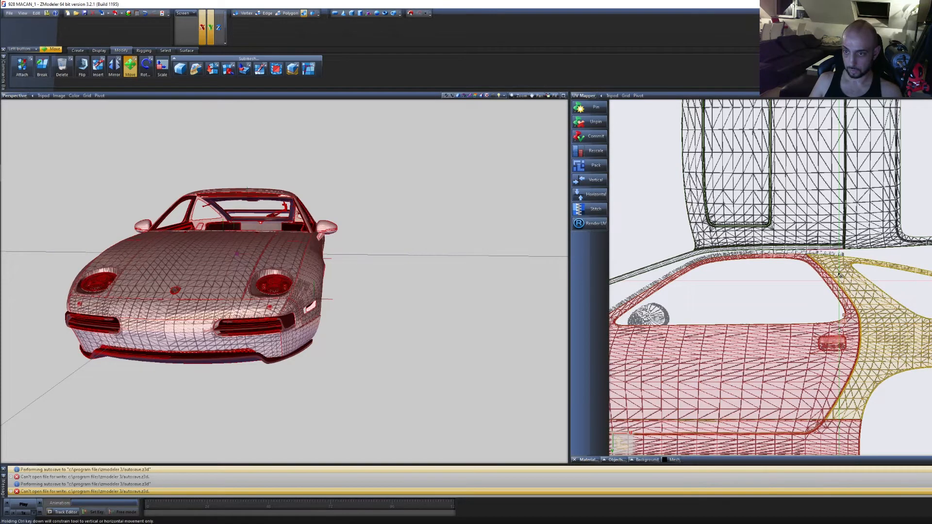
scroll(845, 292, "down", 2)
scroll(847, 297, "down", 2)
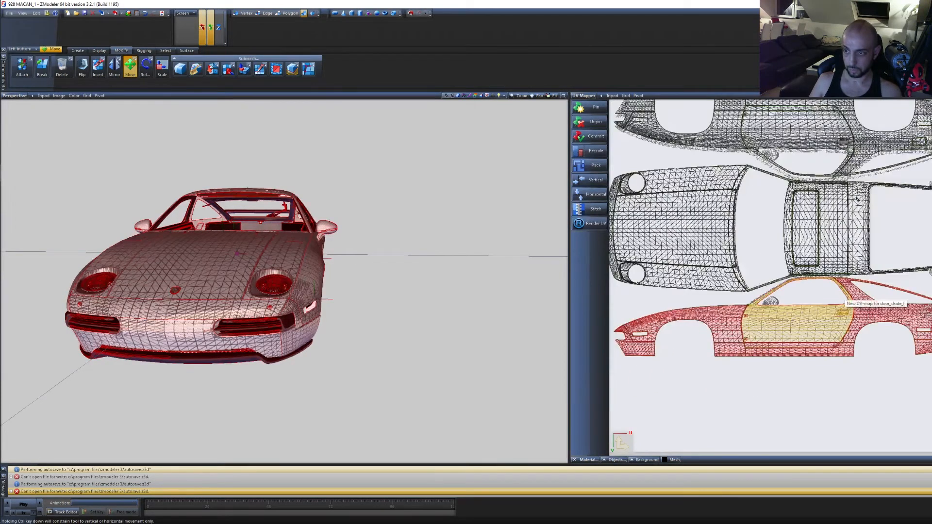
Select only the upper side-view charts and move them vertically onto the template's upper side outline
middle_click_drag(858, 122, 907, 333)
scroll(908, 333, "down", 1)
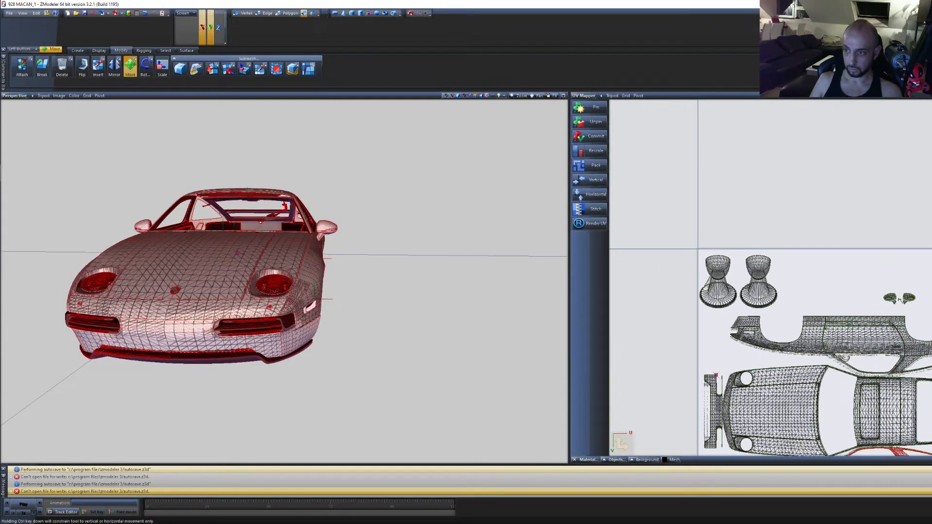
left_click_drag(931, 318, 718, 362)
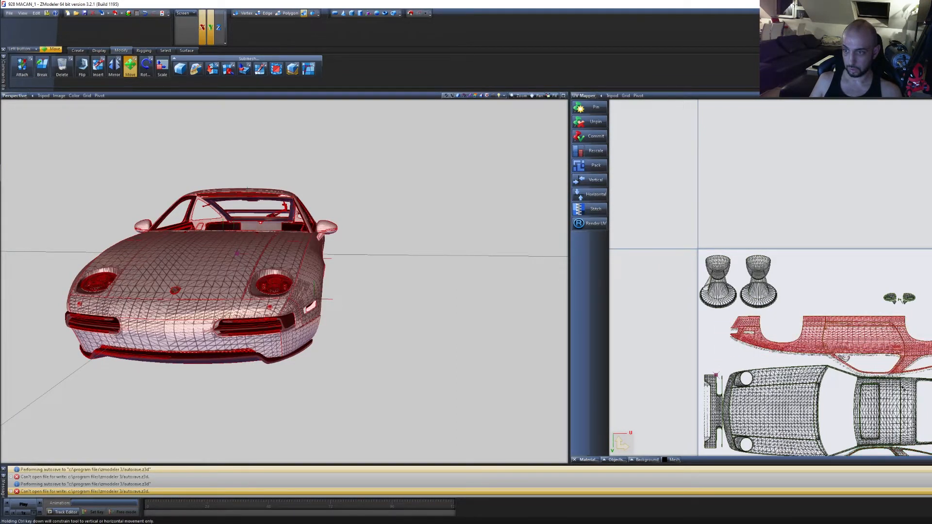
scroll(916, 362, "up", 4)
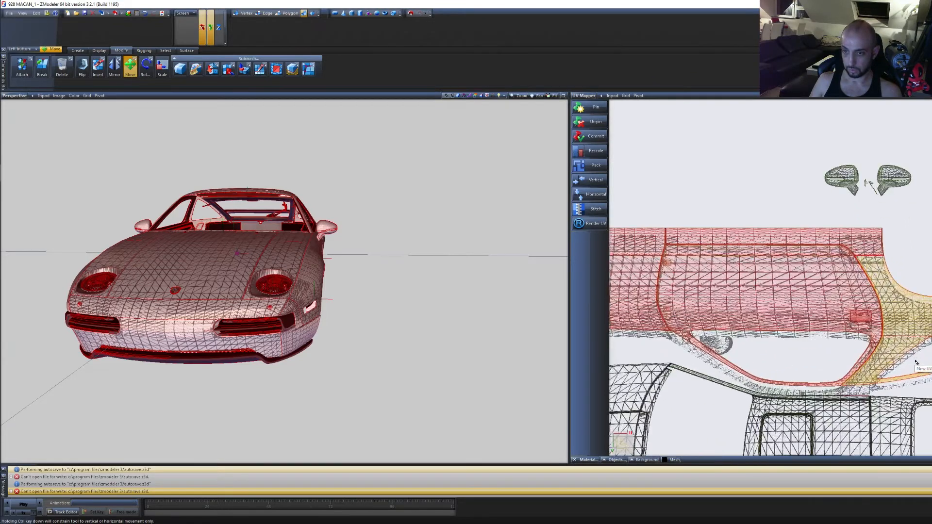
middle_click_drag(917, 362, 931, 308)
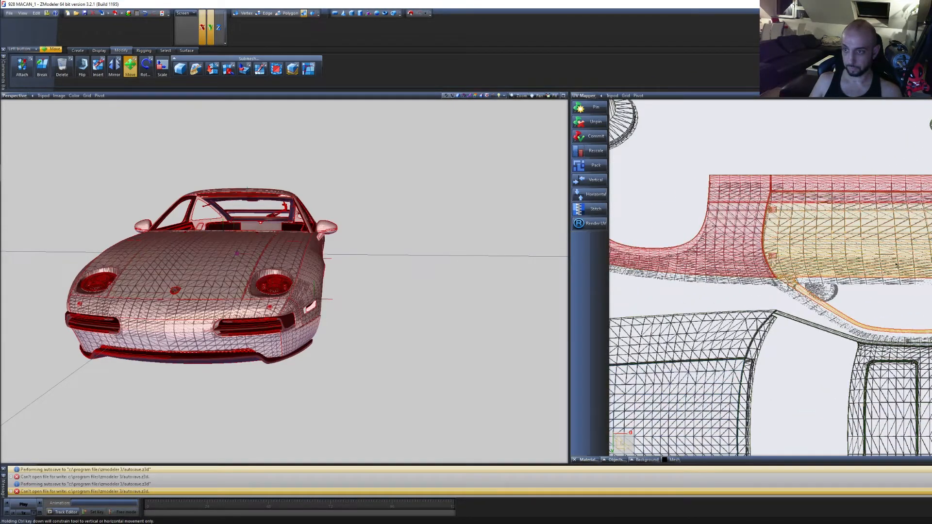
left_click_drag(896, 265, 897, 273)
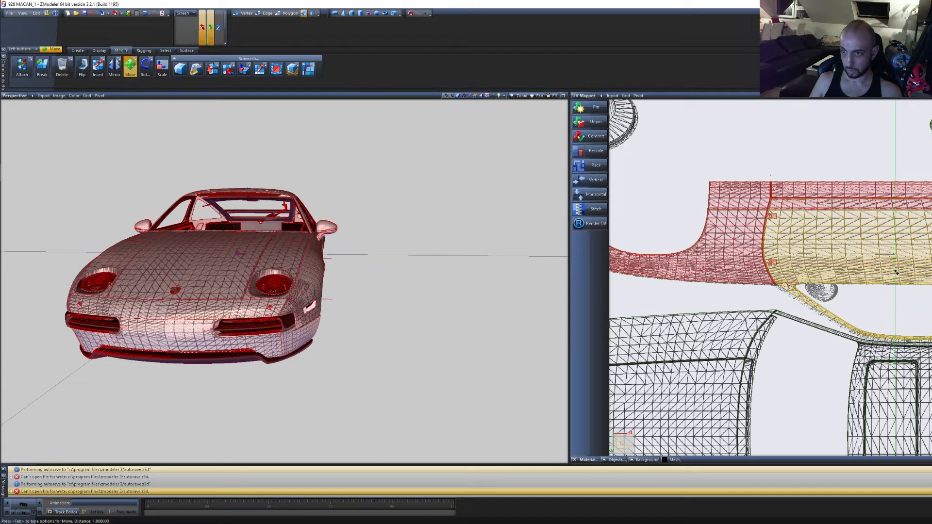
left_click_drag(896, 272, 896, 272)
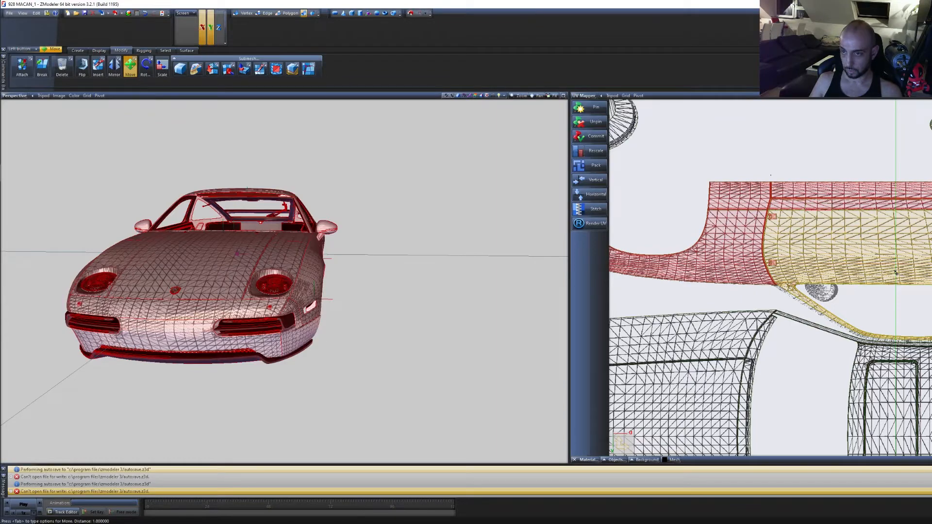
Fine-tune the upper side-view charts' position against the template's door and window-frame lines
scroll(874, 261, "up", 3)
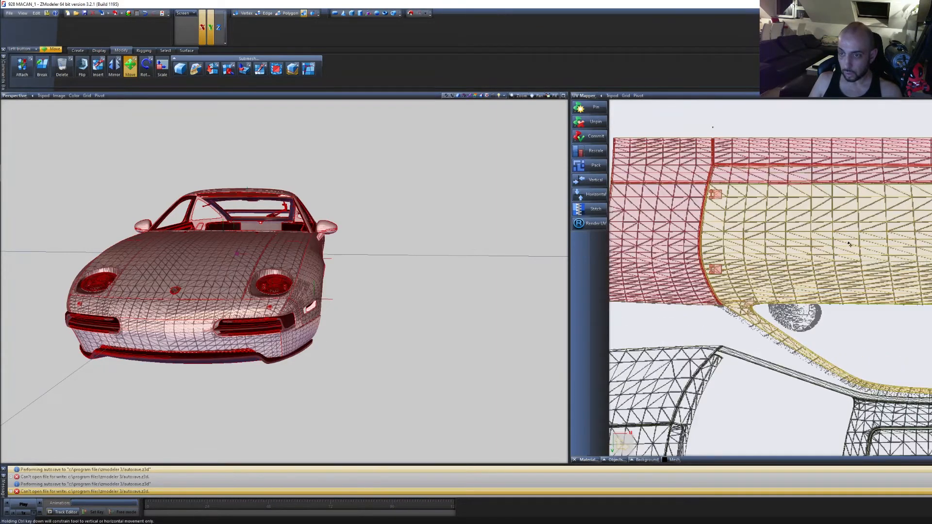
left_click_drag(849, 244, 850, 246)
scroll(857, 253, "up", 5)
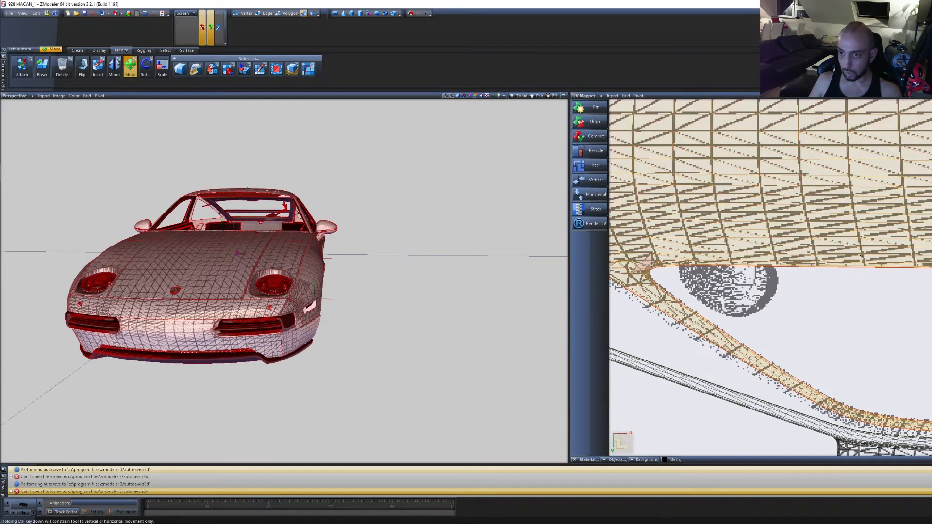
scroll(860, 257, "down", 5)
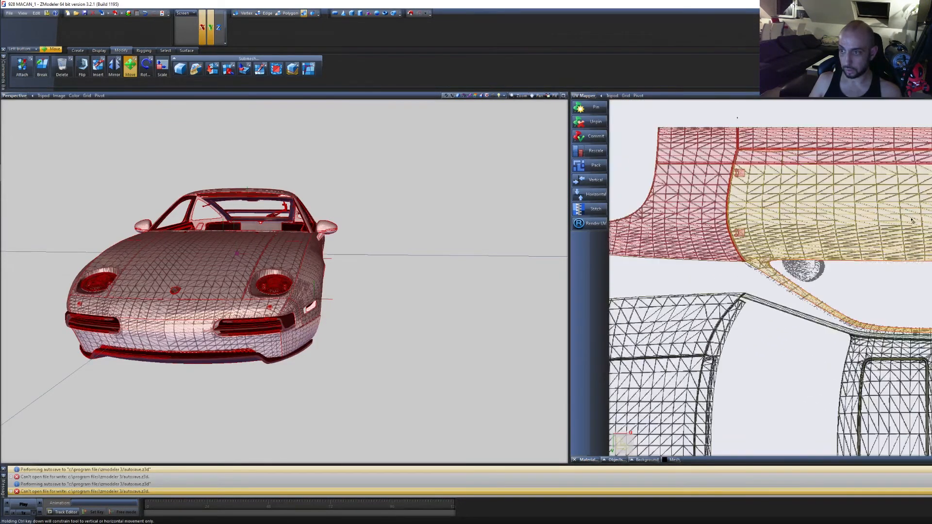
Undo the last nudge and shift the upper side-view charts vertically only to match the template's door lines
left_click_drag(881, 220, 881, 221)
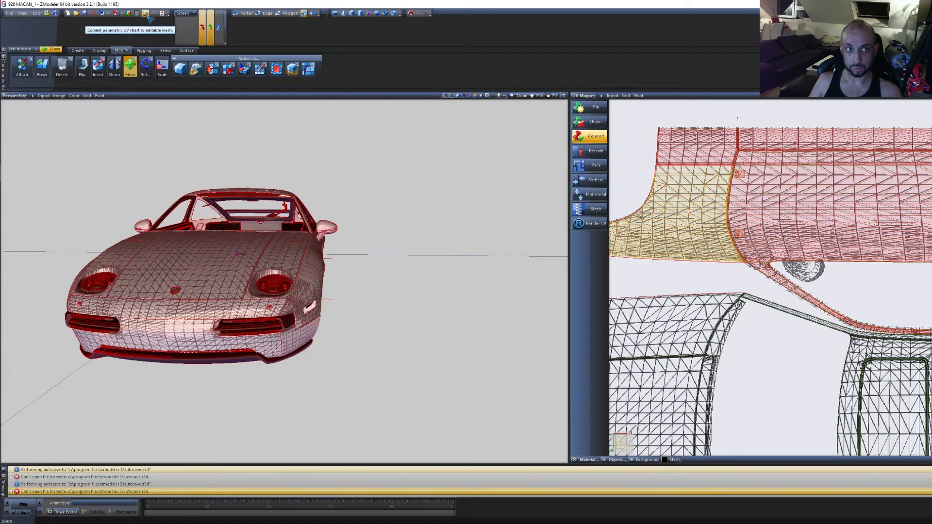
key("ctrl+z")
left_click(202, 27)
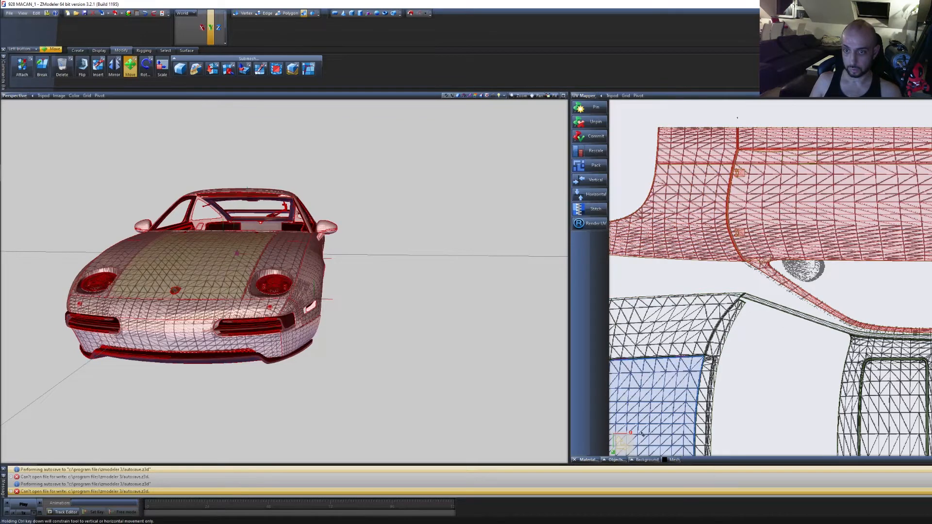
left_click_drag(806, 230, 806, 229)
scroll(855, 256, "down", 4)
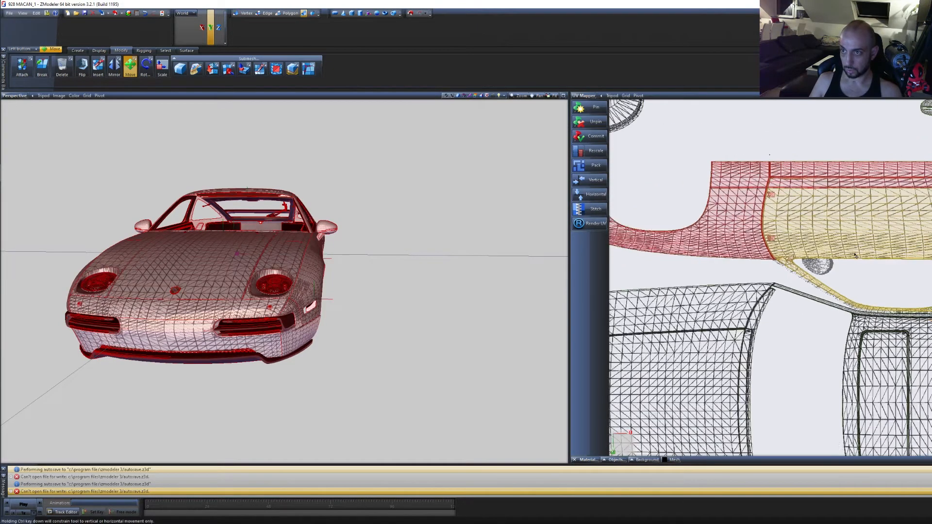
scroll(855, 256, "down", 2)
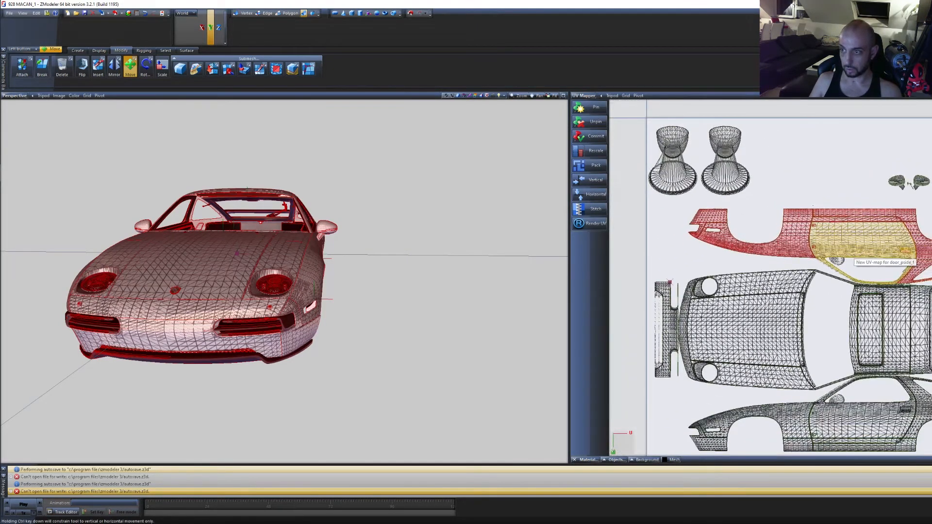
Fine-tune the upper side-view charts' vertical position against the template at the door's rear edge and rear quarter panel
scroll(910, 183, "up", 4)
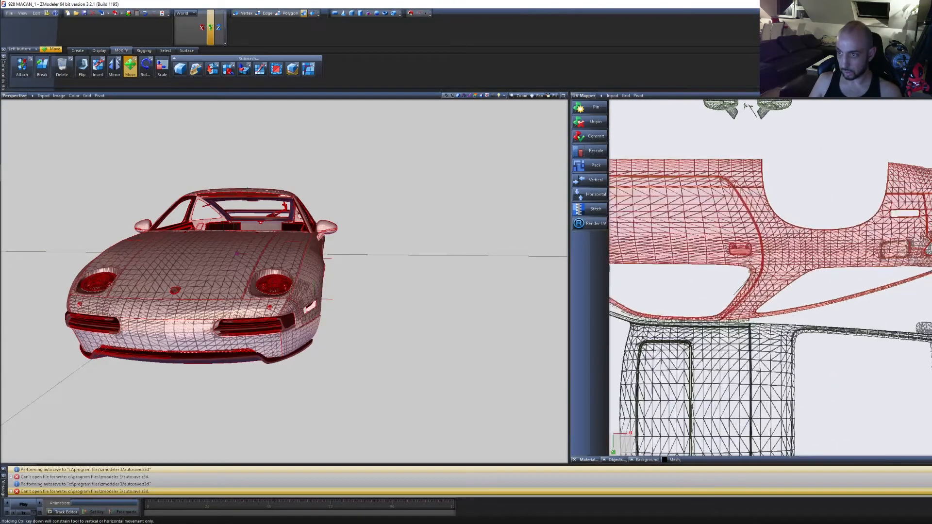
scroll(910, 184, "up", 2)
middle_click_drag(909, 183, 902, 276)
left_click(758, 217)
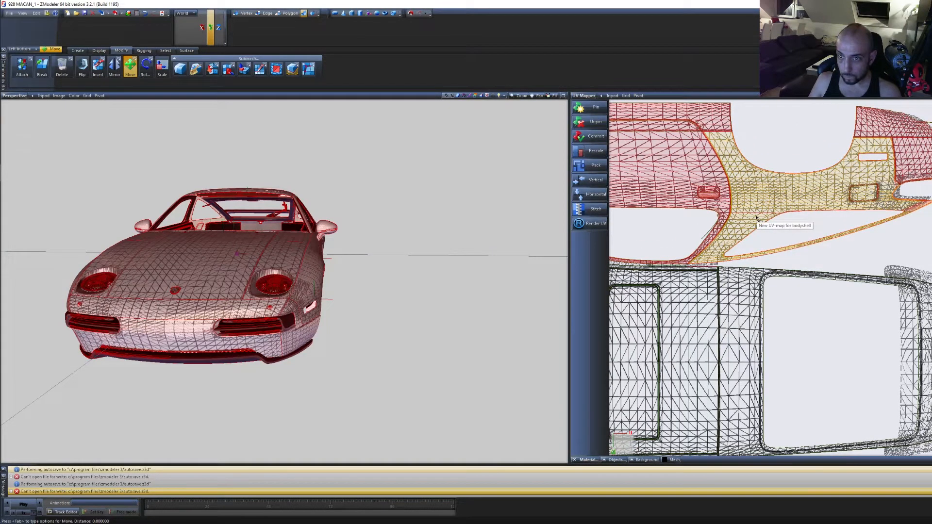
left_click_drag(756, 218, 748, 242)
scroll(745, 241, "up", 3)
Select only the spoiler-shaped chart overhanging the texture's edge and move it into the empty area above the car's rear
scroll(758, 242, "down", 6)
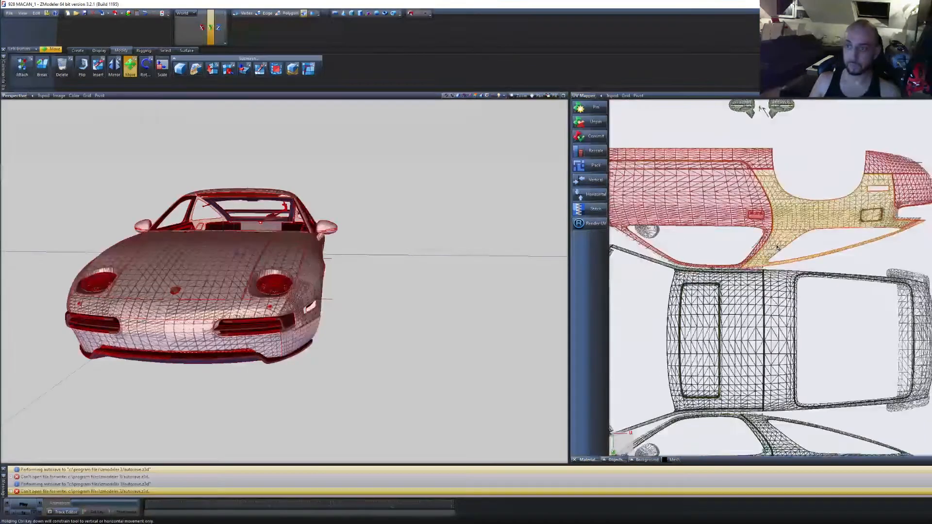
scroll(774, 242, "down", 2)
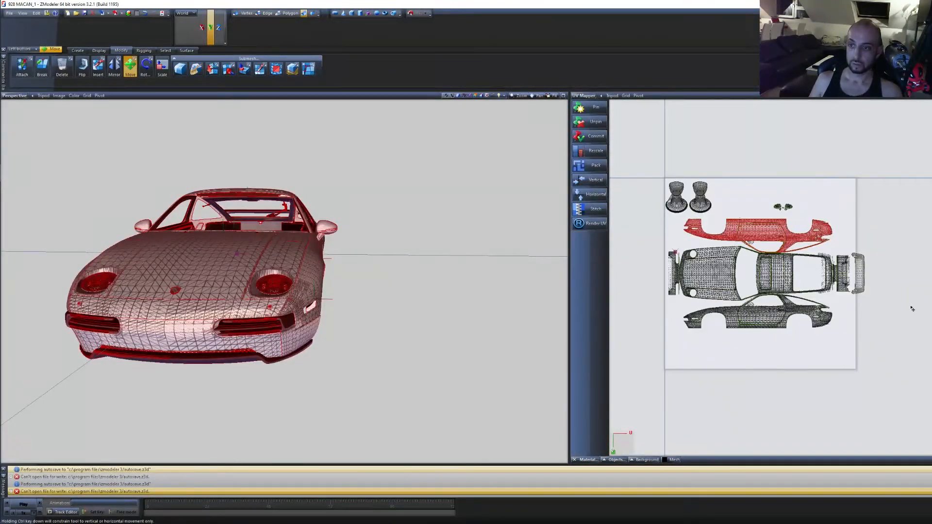
left_click_drag(895, 309, 851, 238)
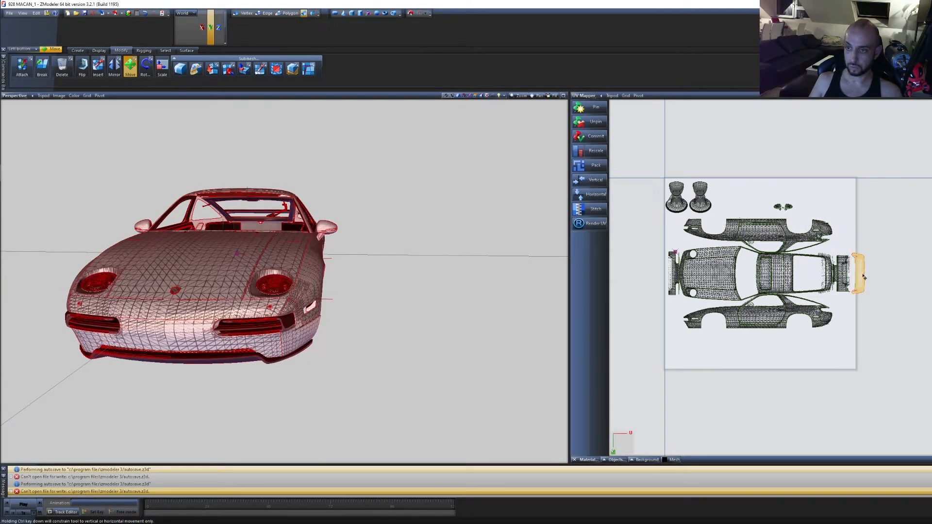
left_click_drag(864, 276, 822, 202)
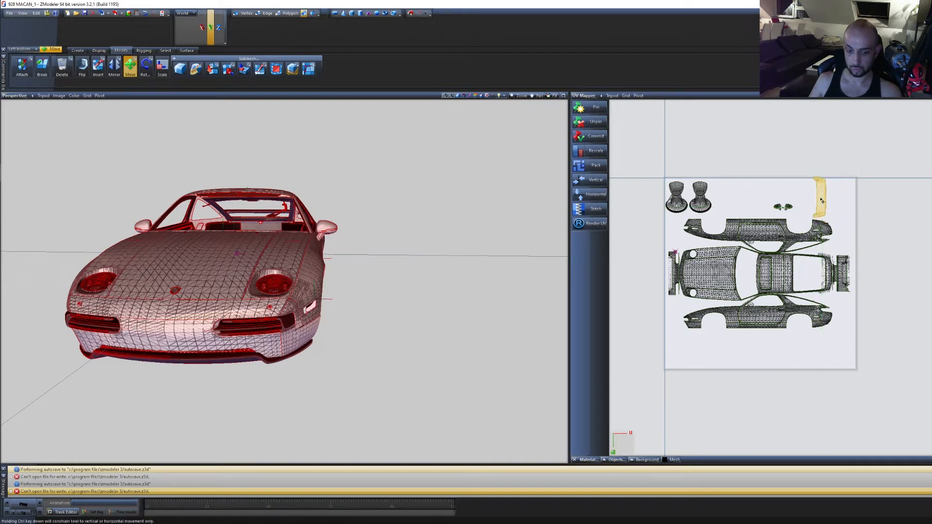
Rotate the relocated spoiler-shaped chart by 90 degrees so it lies horizontally
left_click(146, 68)
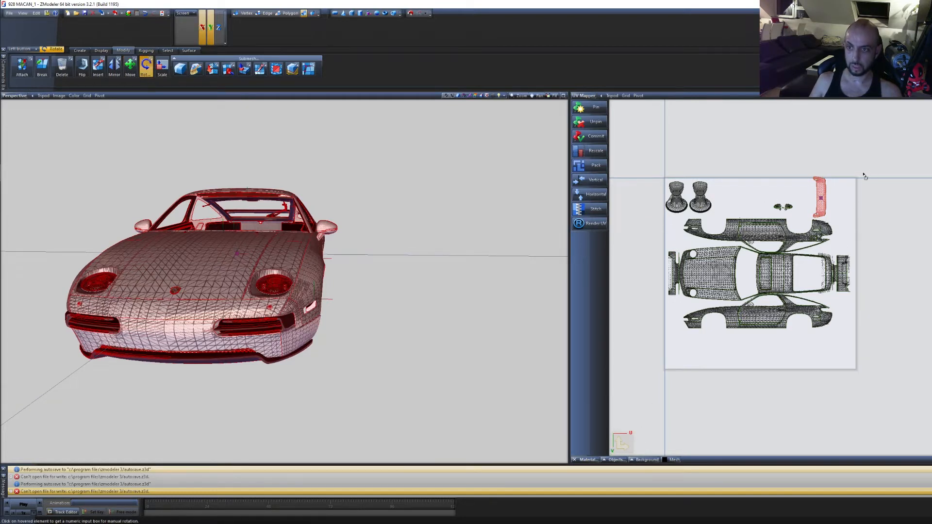
left_click(819, 198)
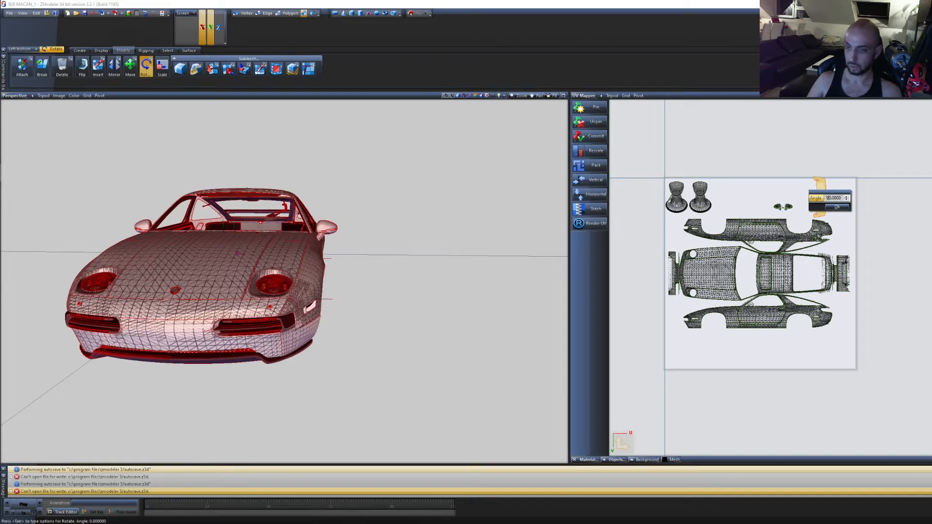
key("Return")
left_click(837, 207)
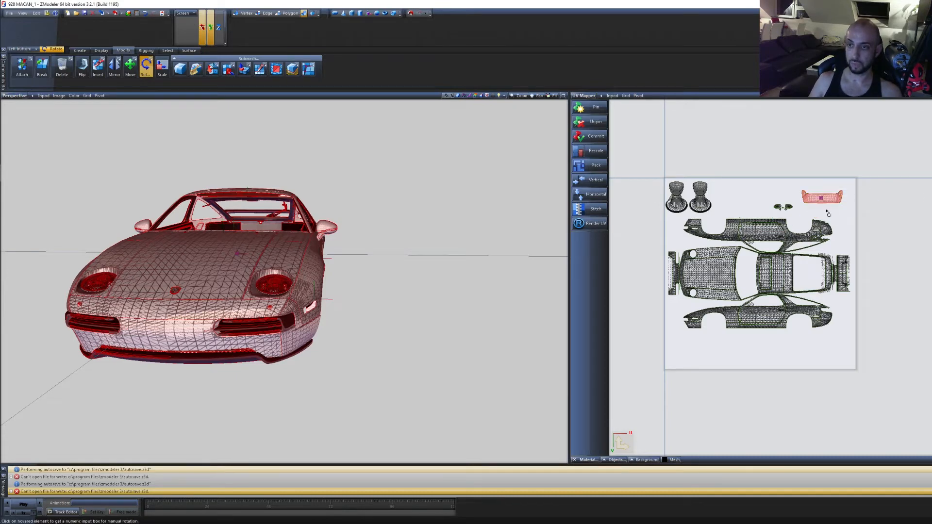
Reposition the rotated spoiler-shaped chart in the free space beside the mirror charts, within the texture area
scroll(823, 199, "up", 3)
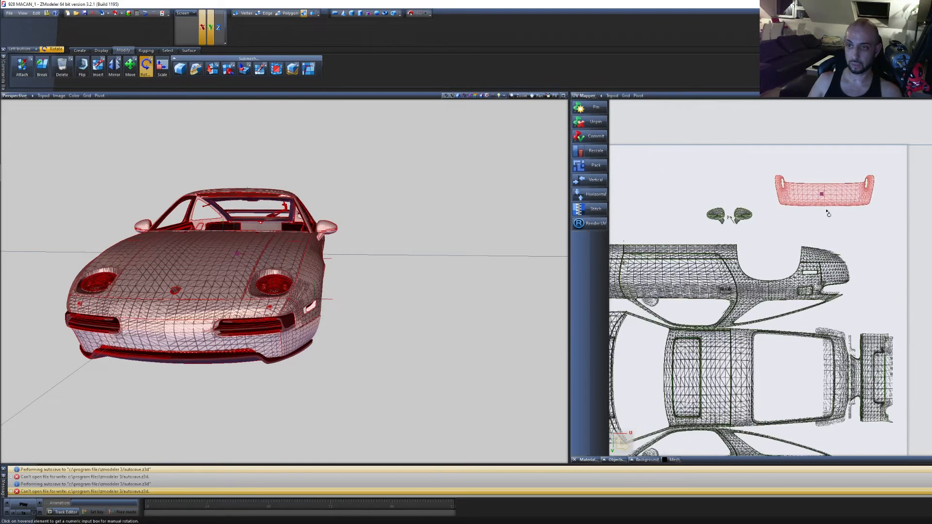
left_click(130, 67)
scroll(769, 231, "up", 2)
left_click_drag(765, 209, 766, 209)
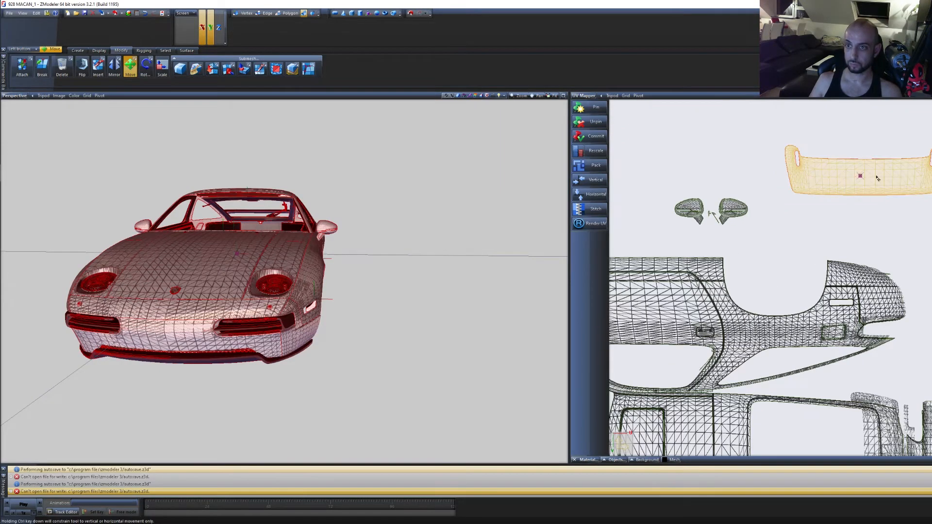
Select both mirror charts with the small pieces between them and move them toward the middle of the free area
scroll(856, 201, "down", 3)
middle_click_drag(856, 209, 931, 201)
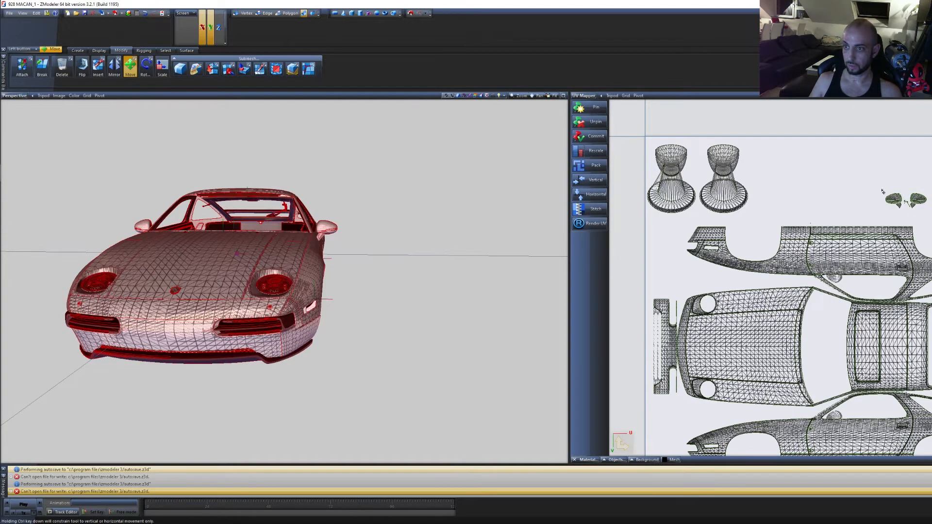
left_click(901, 204)
left_click_drag(895, 198, 839, 187)
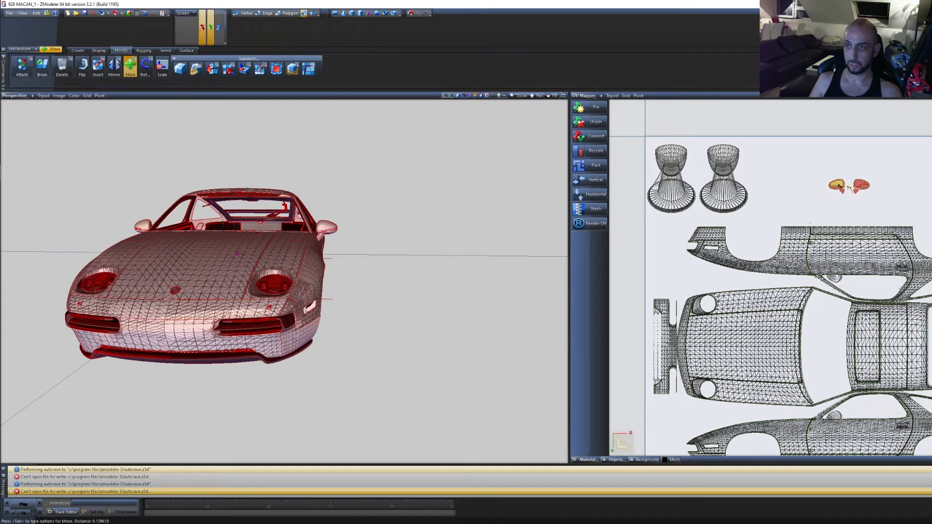
Scale the mirror charts up uniformly to over twice their size and move them up clear of the side-view charts
left_click(162, 68)
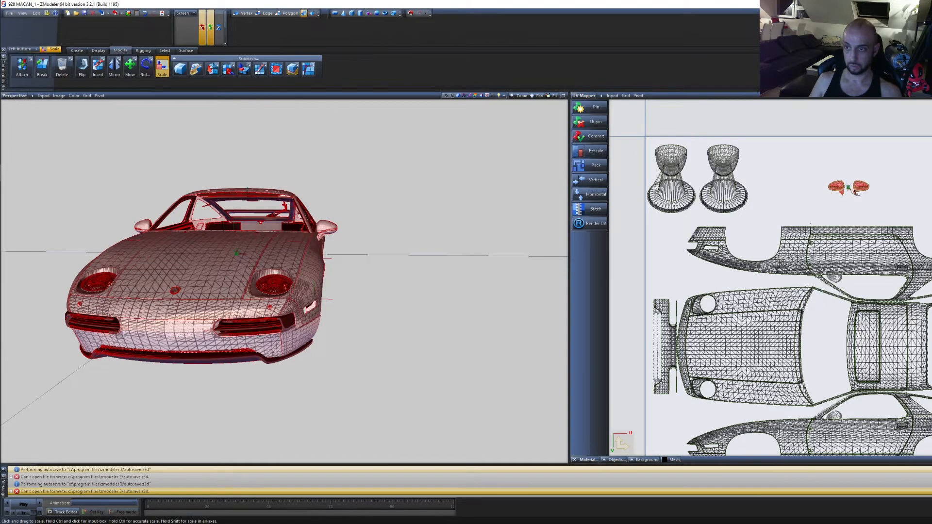
left_click_drag(866, 192, 917, 152)
left_click_drag(867, 187, 889, 53)
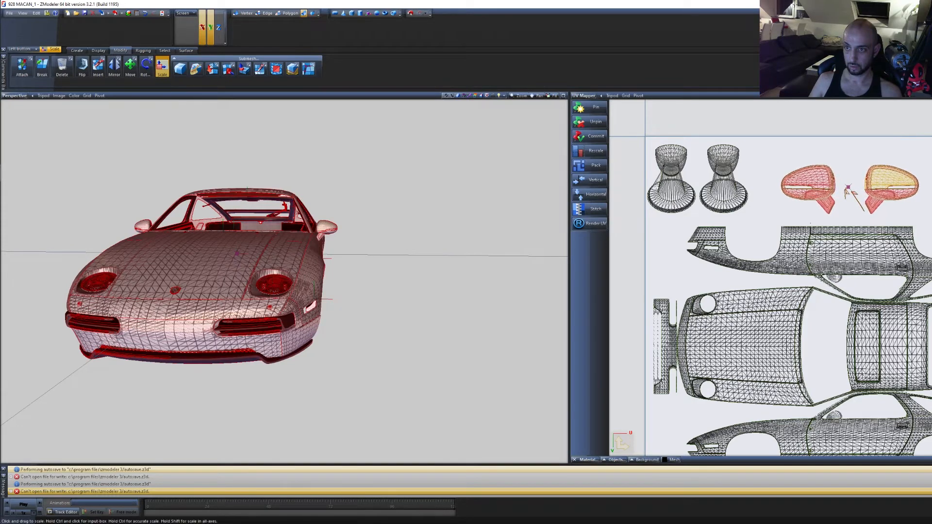
left_click(114, 67)
left_click(130, 67)
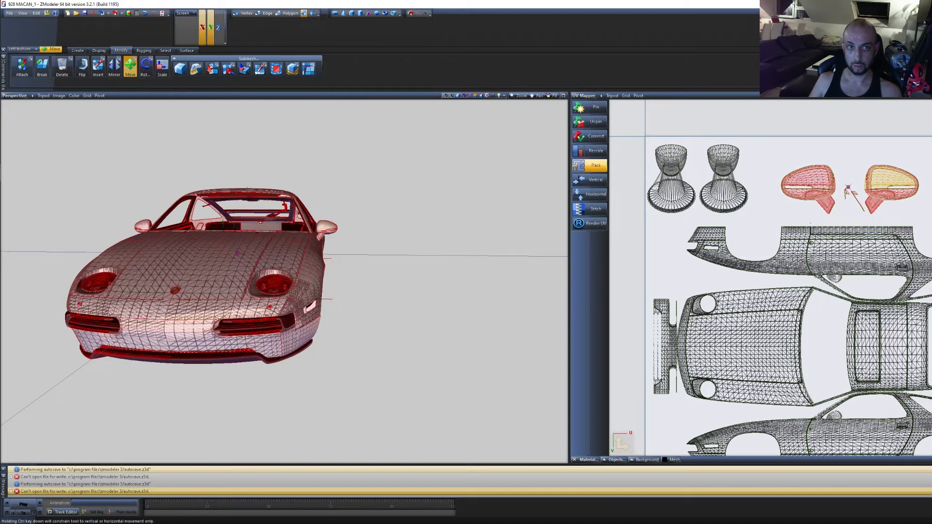
left_click_drag(824, 196, 823, 187)
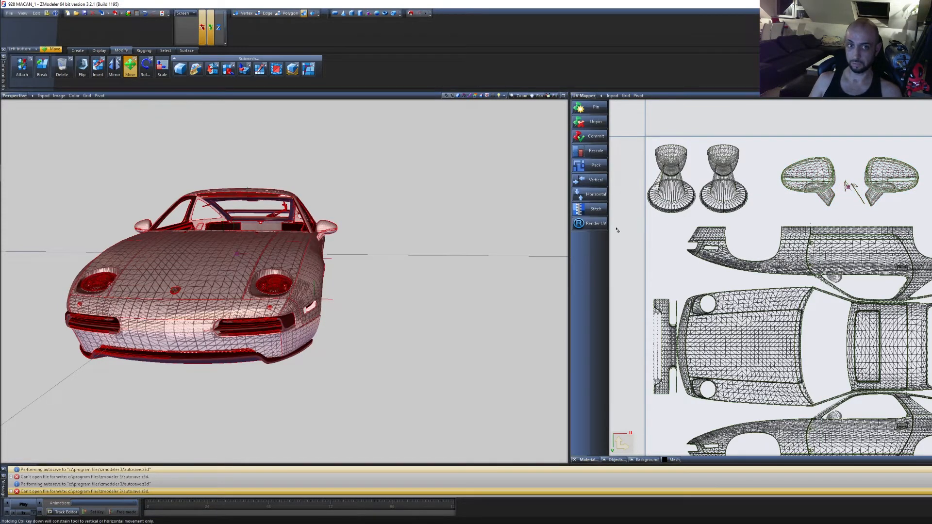
Clear the body's polygon selection and delete the stray UV pieces between the two mirror charts
left_click(131, 67)
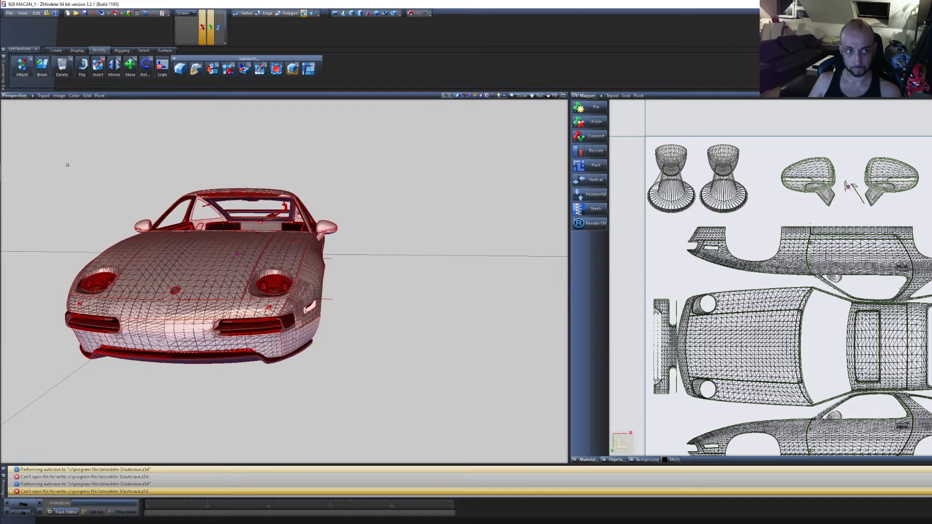
left_click(374, 223)
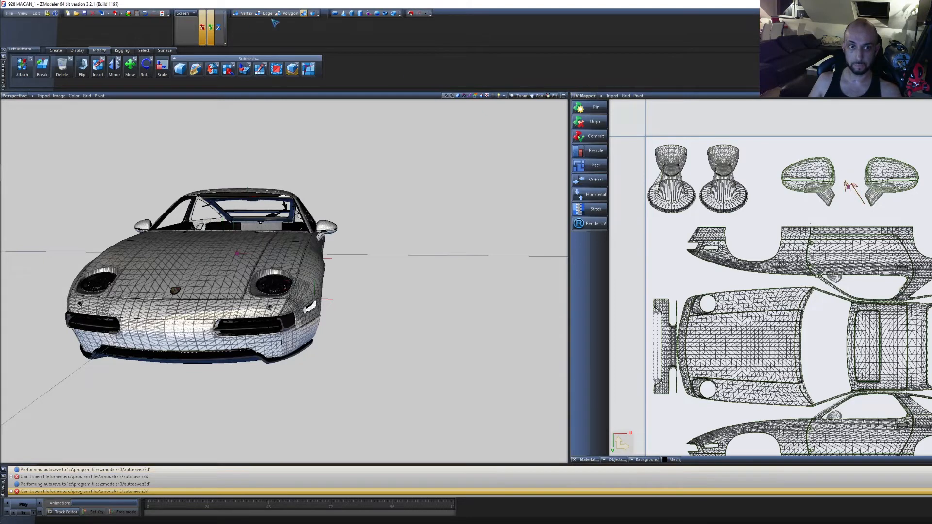
left_click(62, 68)
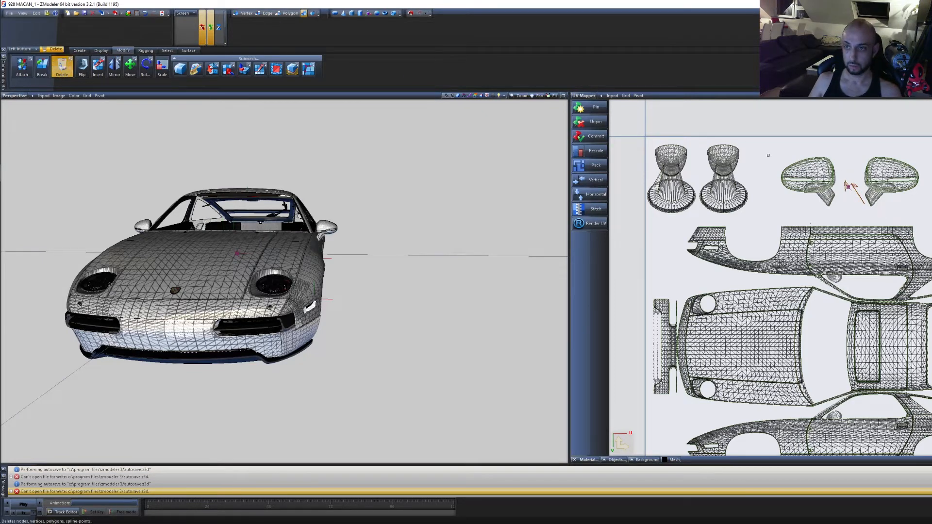
scroll(874, 197, "down", 3)
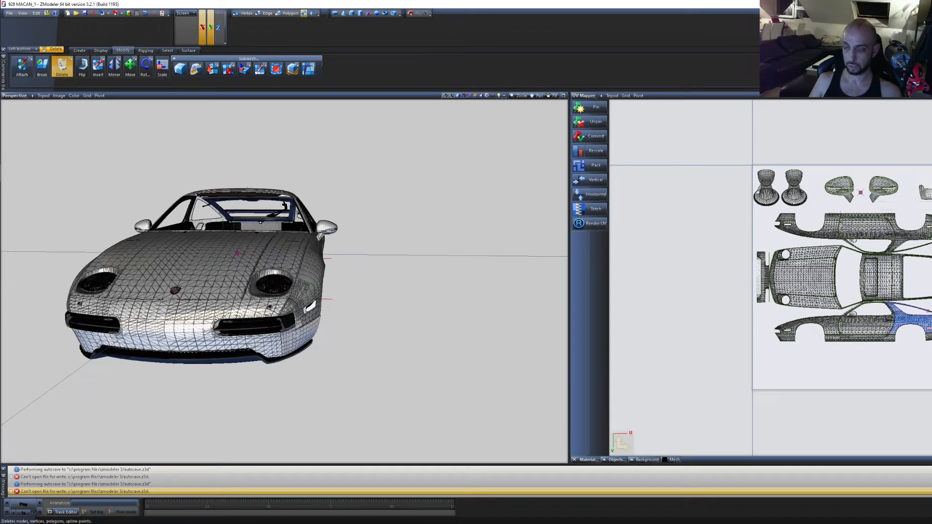
scroll(928, 311, "up", 3)
scroll(927, 311, "up", 3)
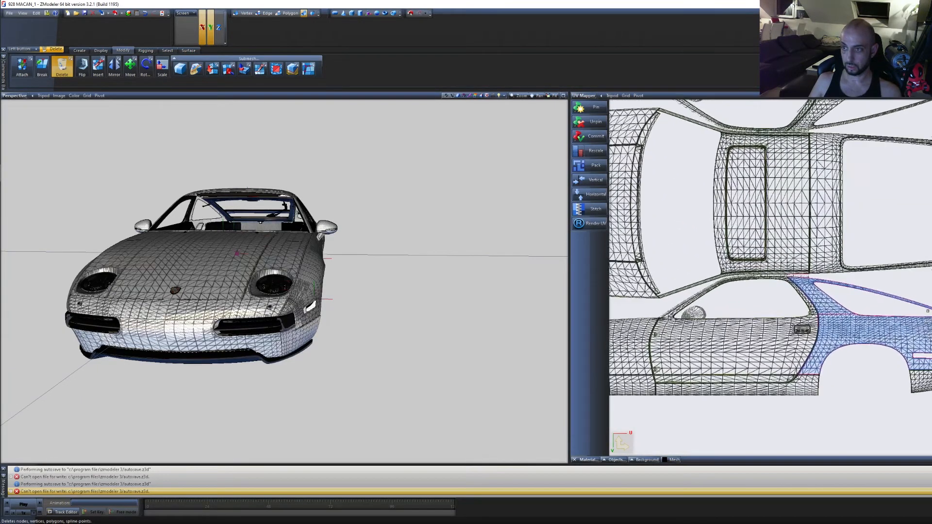
scroll(928, 310, "down", 6)
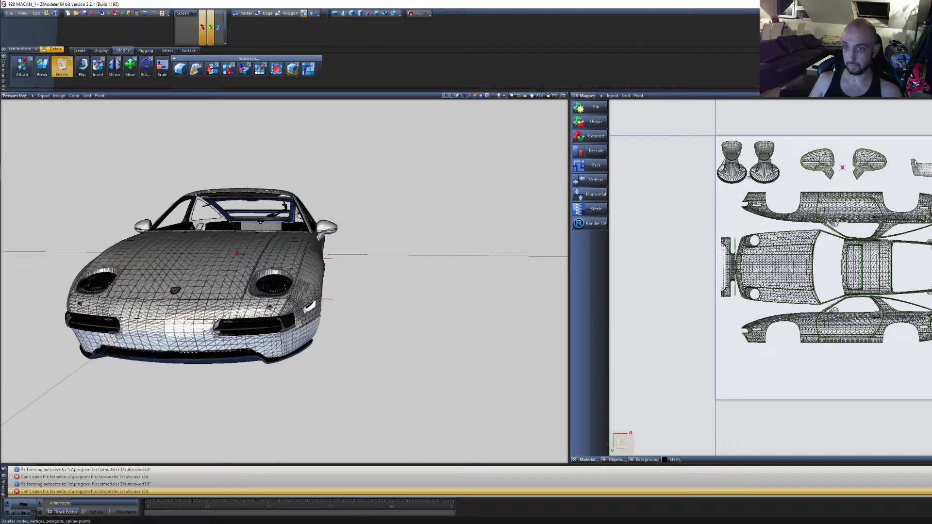
Replace the detail texture template.png with vehicle_generic_smallspecmap.png in the 928gts_sign_1 [PAINT:1] material
left_click(188, 50)
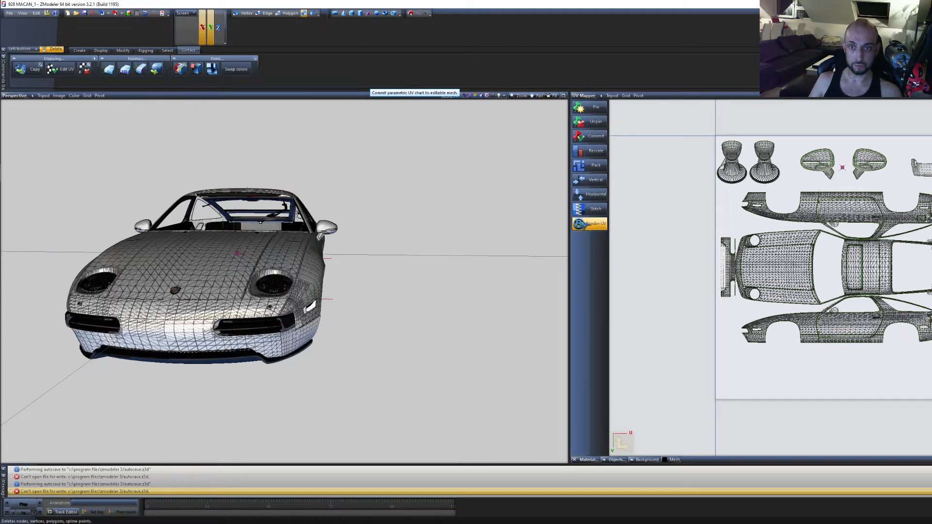
left_click(129, 13)
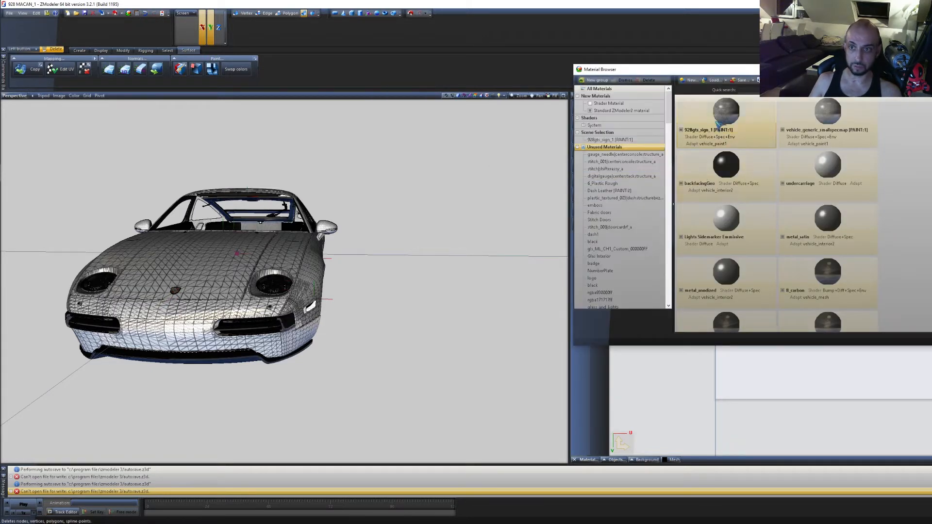
double_click(726, 114)
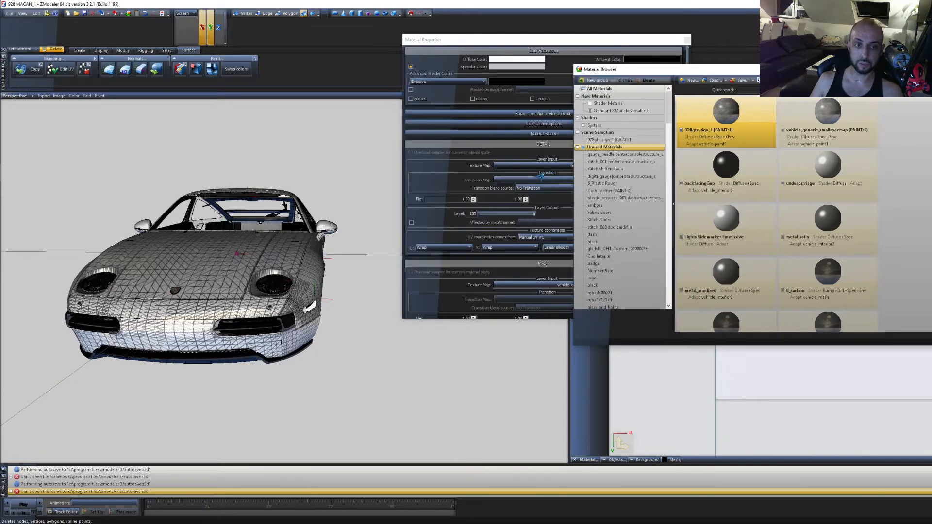
left_click(565, 42)
left_click(577, 166)
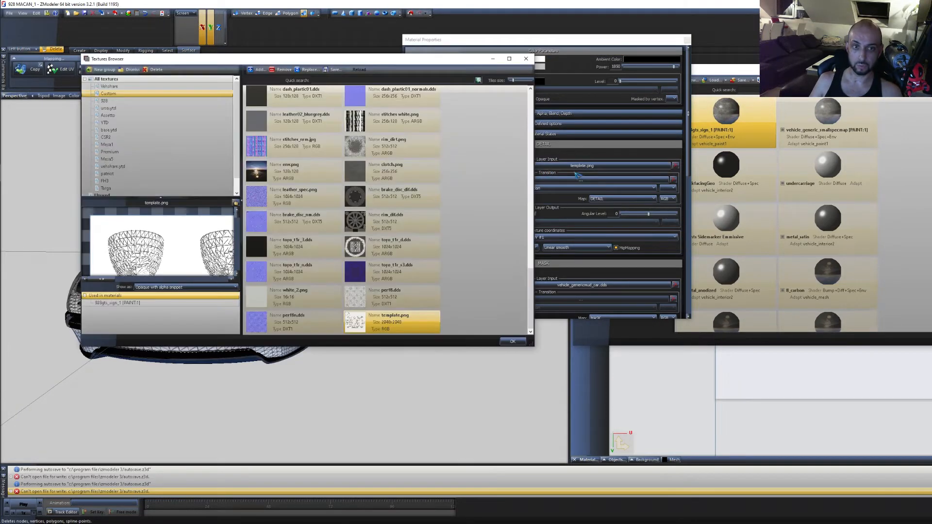
scroll(469, 248, "up", 10)
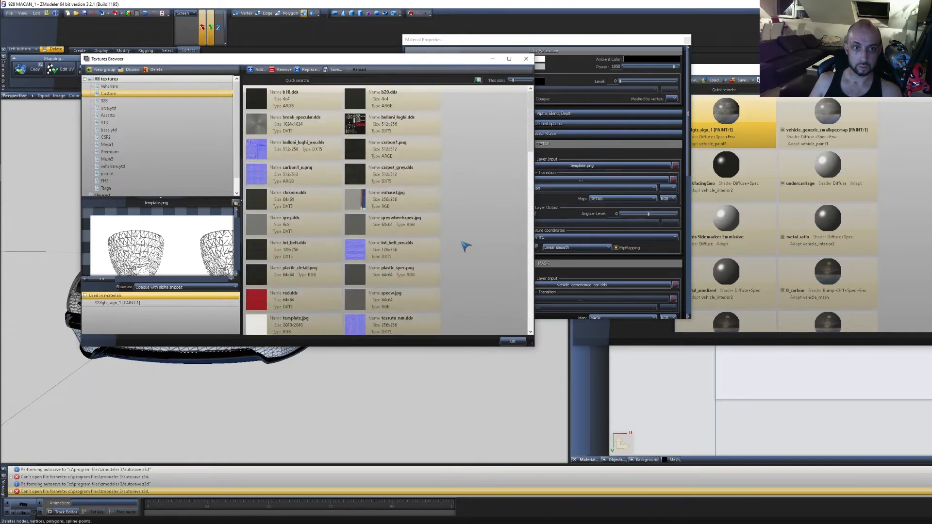
left_click(126, 87)
scroll(354, 161, "down", 2)
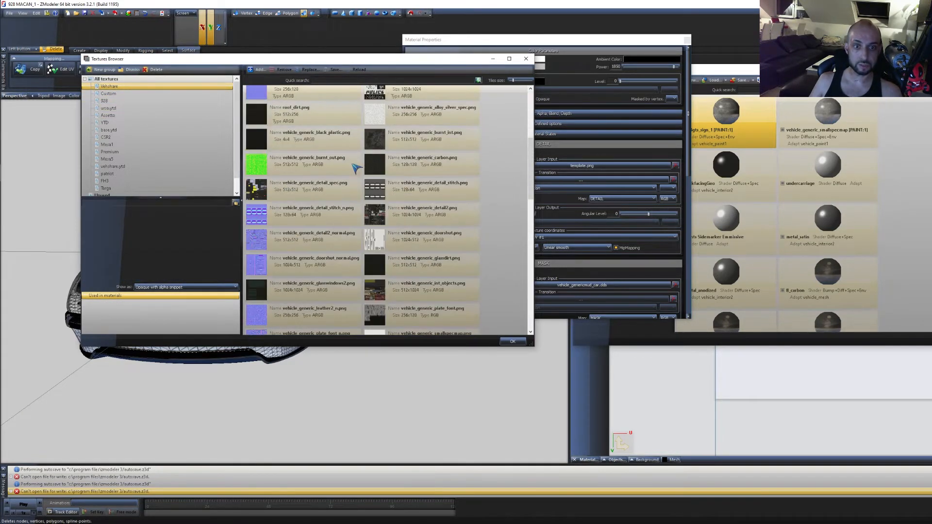
scroll(356, 168, "down", 5)
double_click(439, 155)
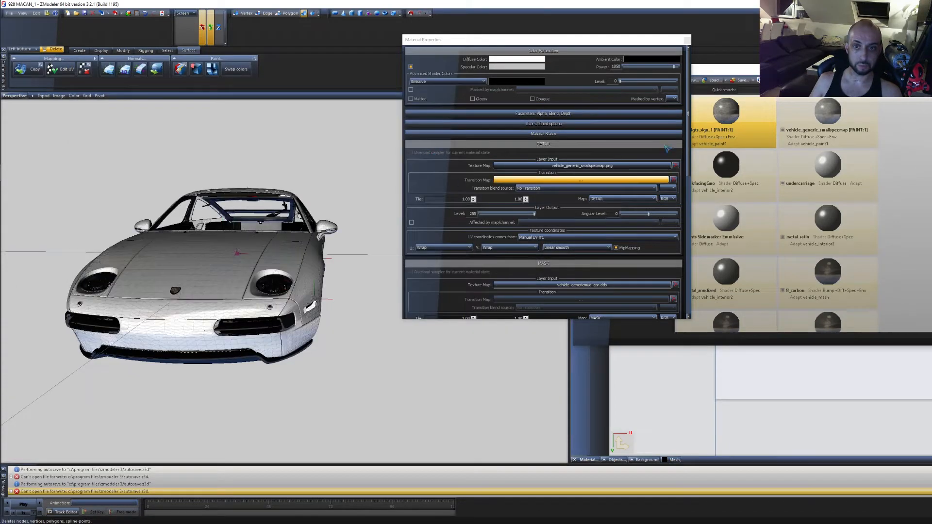
left_click(687, 39)
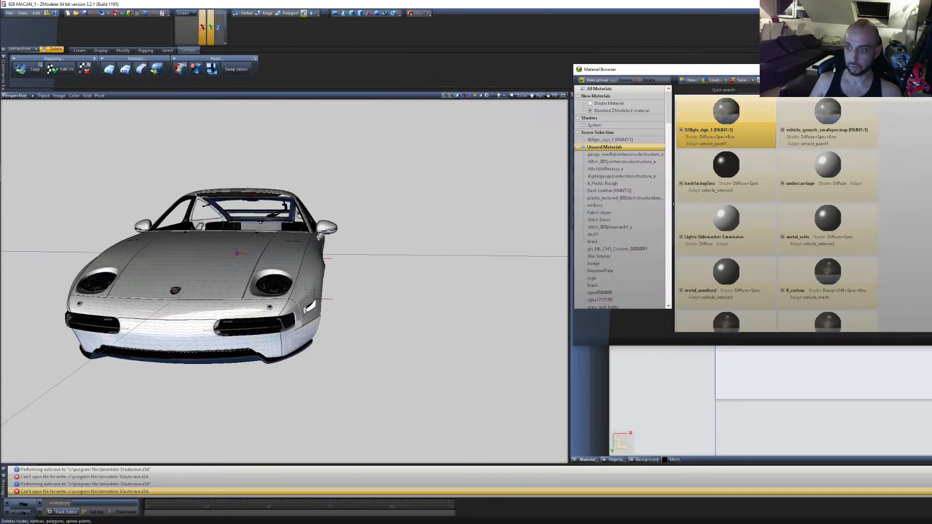
Close the Material Browser and open an enlarged Render UV window for the body's UV layout
left_click(926, 69)
scroll(843, 272, "up", 5)
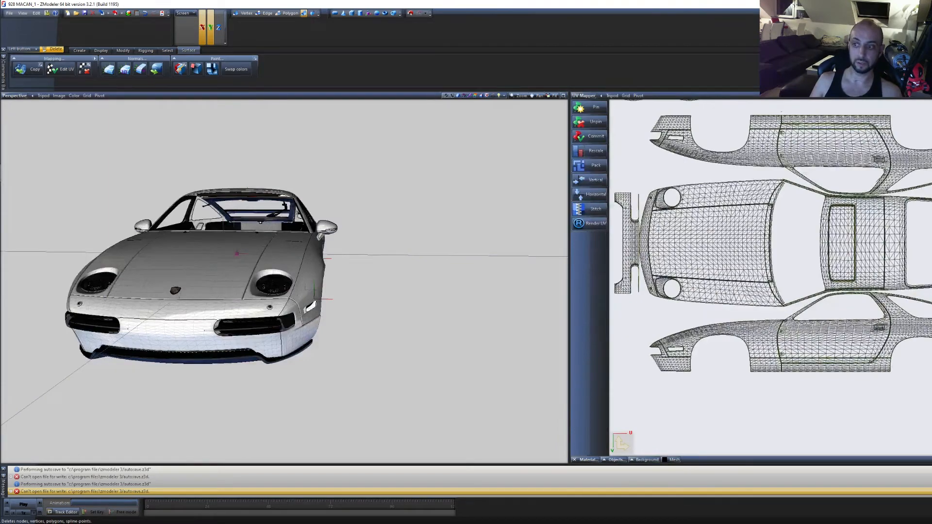
scroll(843, 272, "down", 5)
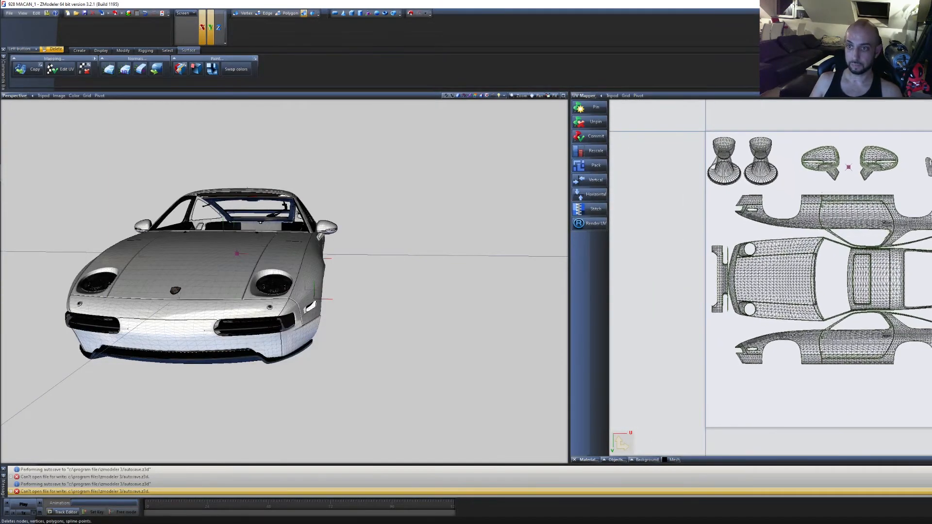
left_click(591, 228)
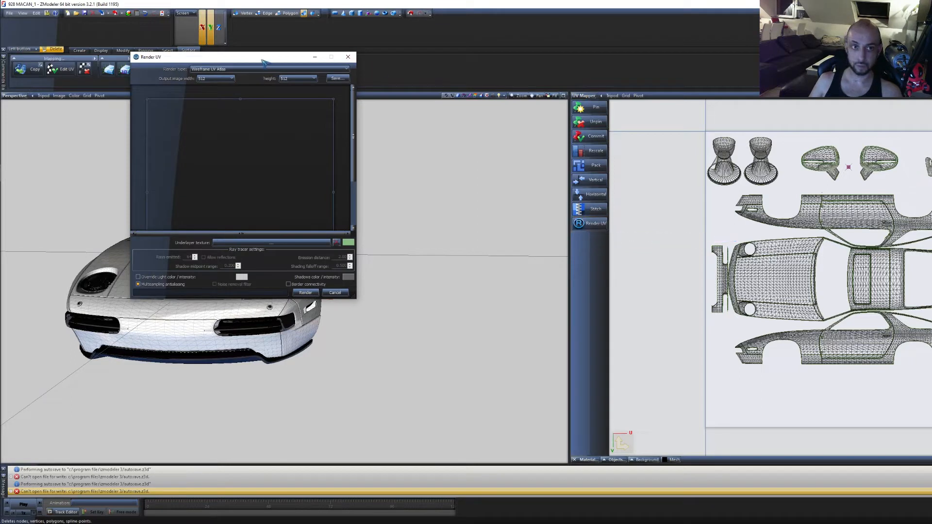
left_click_drag(263, 59, 557, 80)
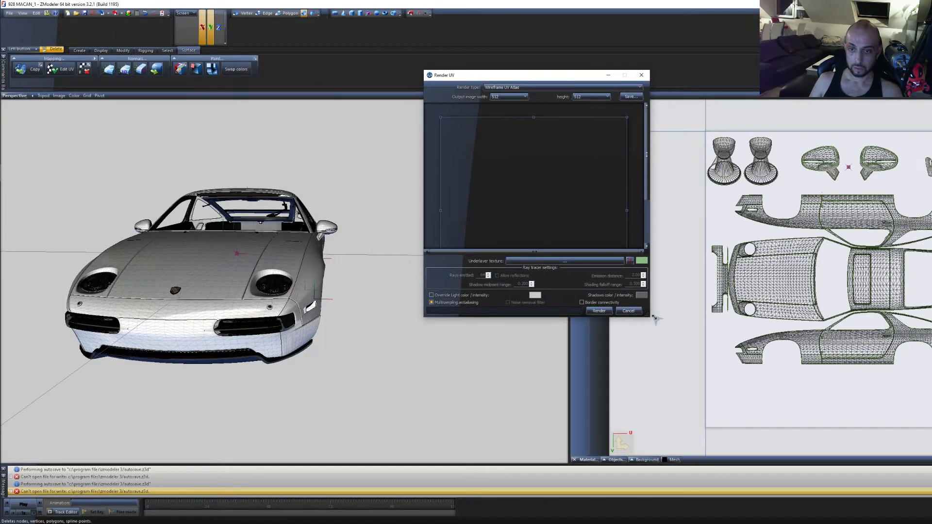
left_click_drag(649, 315, 835, 410)
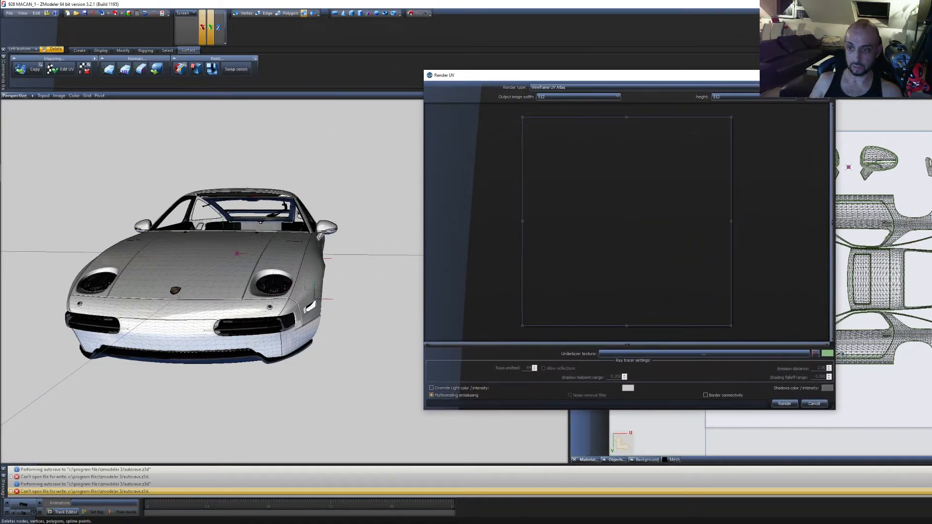
Set the UV render's output image size to 2048 wide by 2048 high
left_click(596, 97)
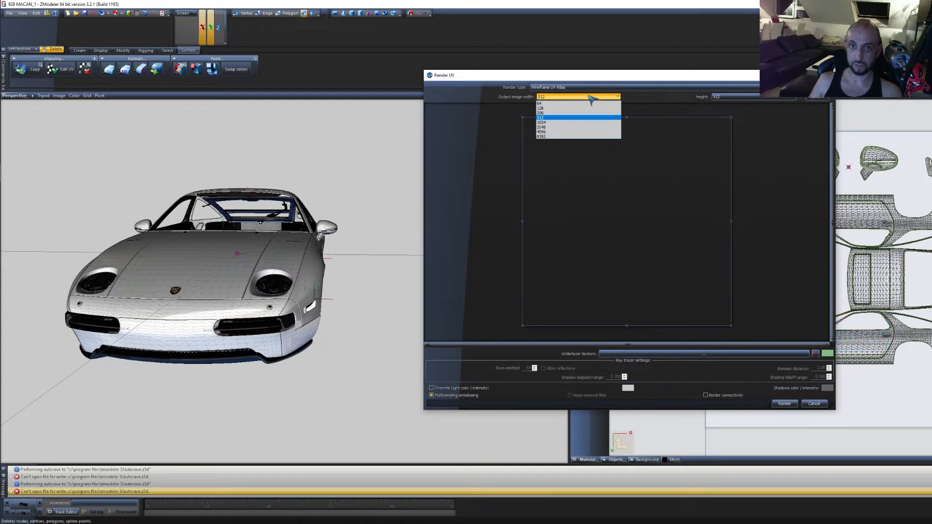
left_click(552, 128)
left_click(758, 97)
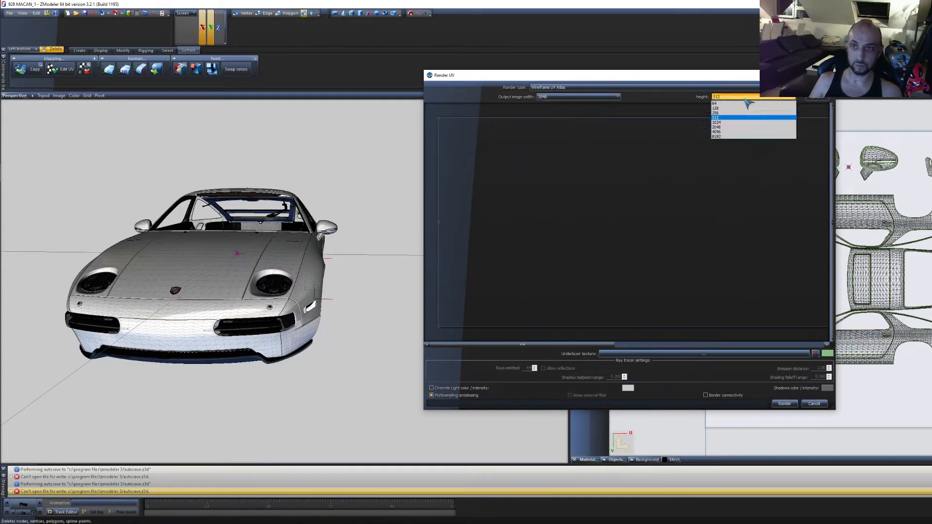
left_click(727, 127)
left_click(618, 97)
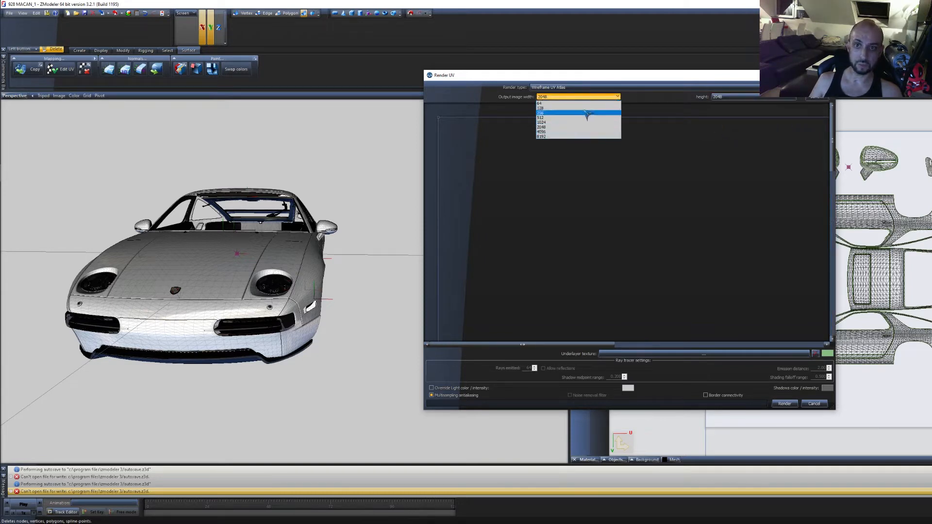
left_click(656, 101)
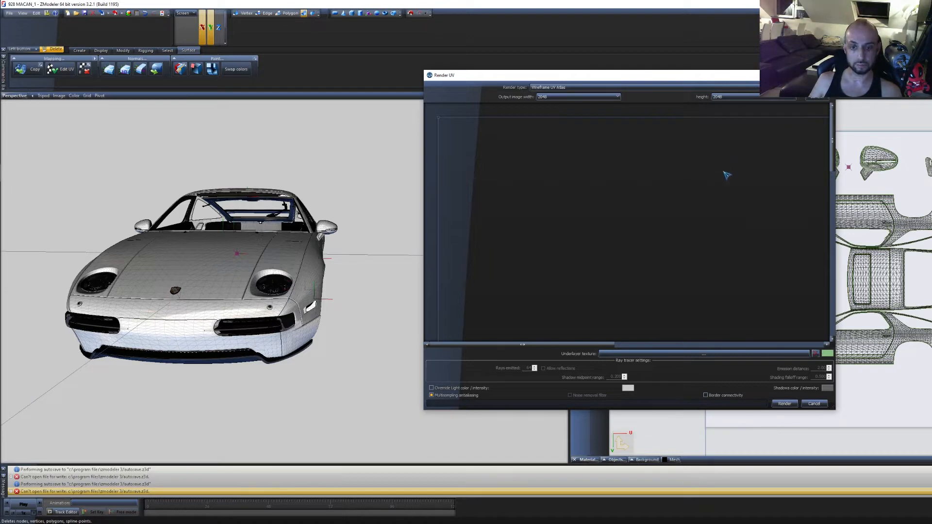
Change the green colour swatch next to the underlayer texture setting to black
left_click(827, 354)
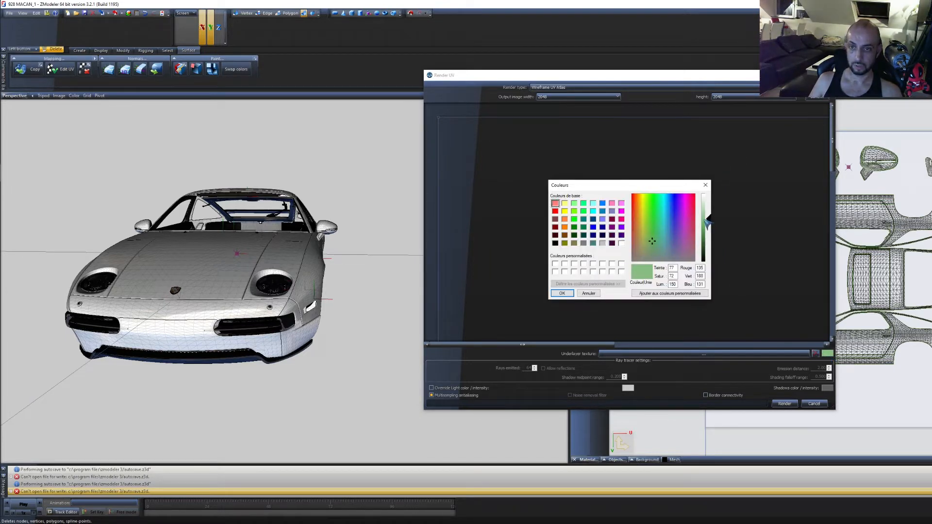
left_click_drag(708, 222, 713, 265)
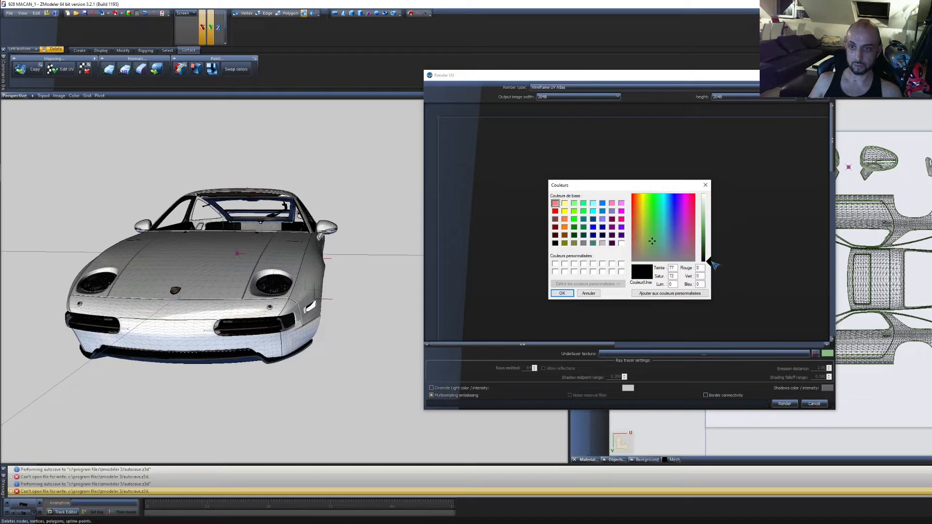
left_click(563, 293)
Use vehicle_generic_smallspecmap.png as the underlayer texture and render the wireframe UV atlas
left_click(697, 357)
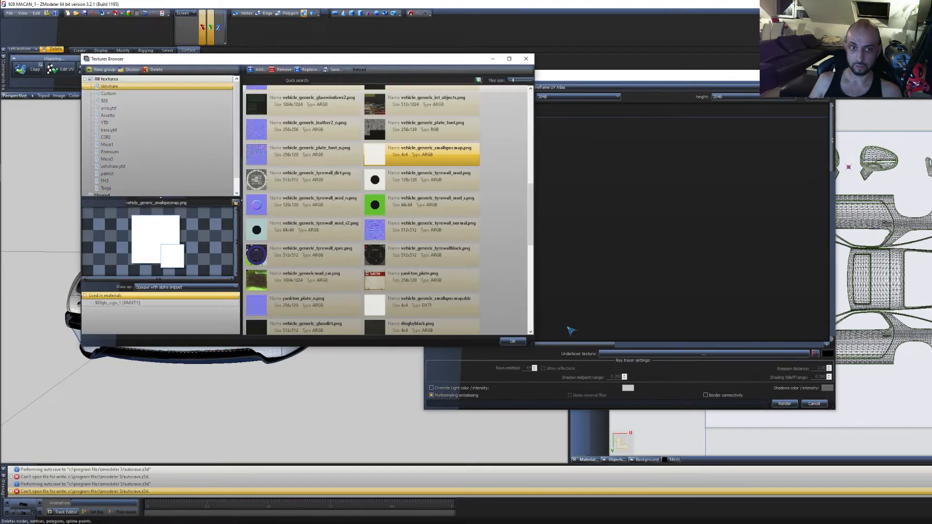
double_click(410, 160)
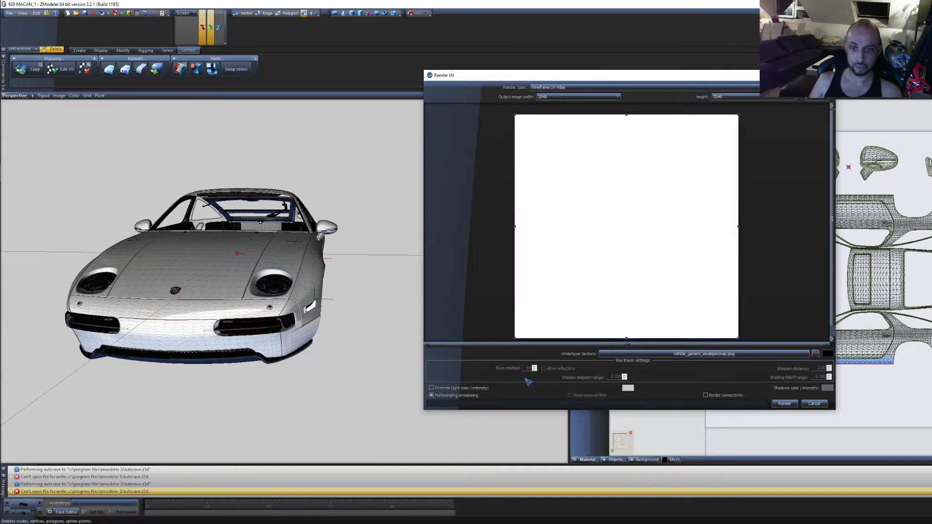
left_click(784, 403)
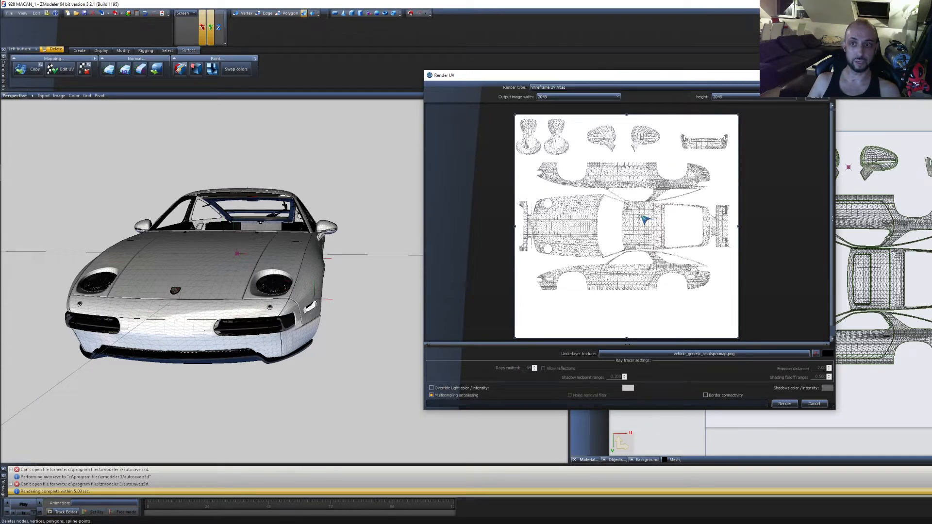
Start saving the rendered atlas and browse to 1_My Cars > WIP > Porsche 928 GTS > TEST > 928 Macan
left_click(817, 98)
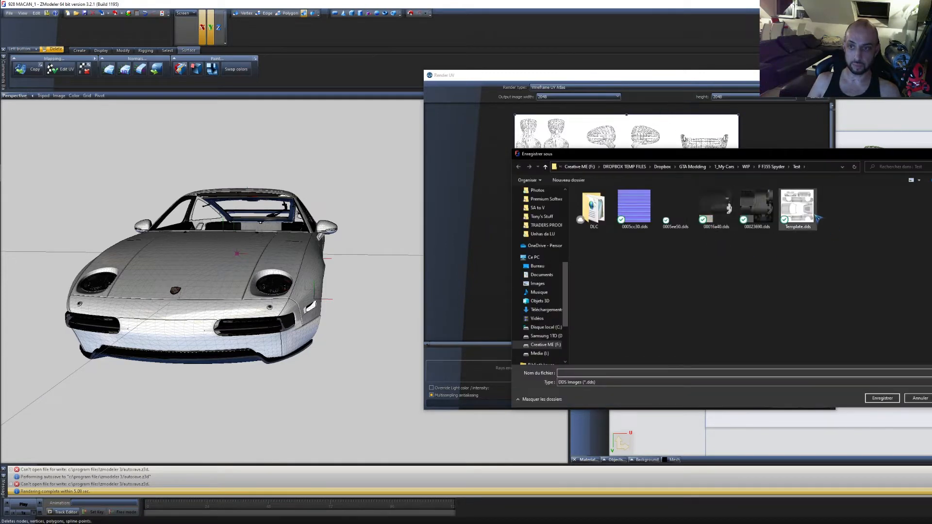
left_click(723, 169)
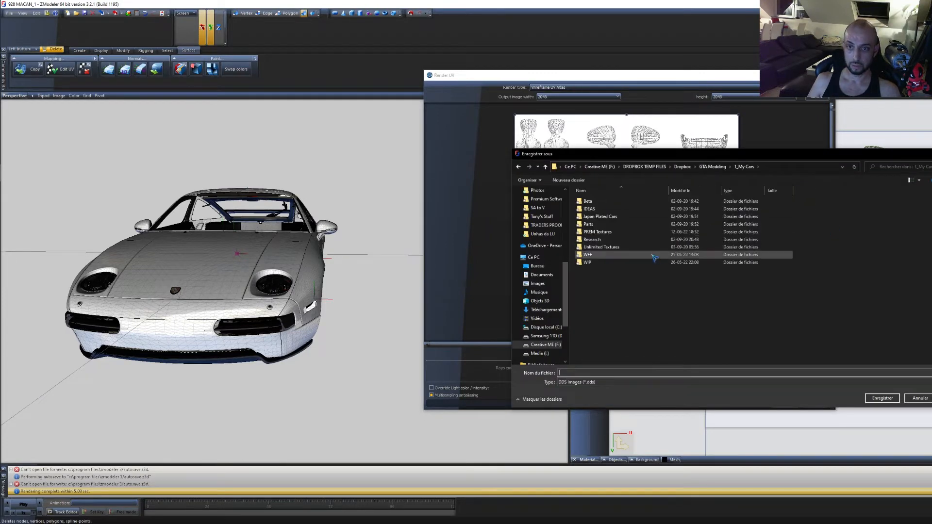
double_click(601, 263)
scroll(639, 244, "down", 5)
scroll(639, 249, "down", 10)
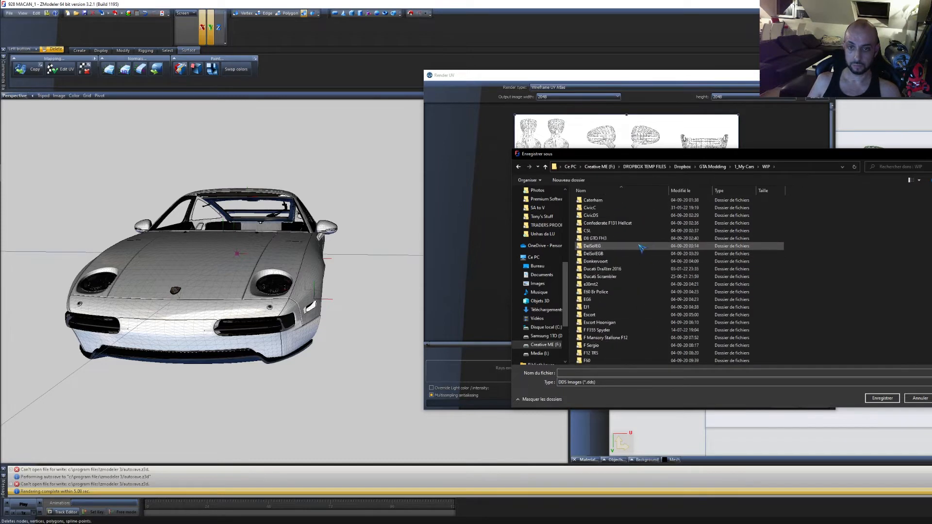
double_click(626, 262)
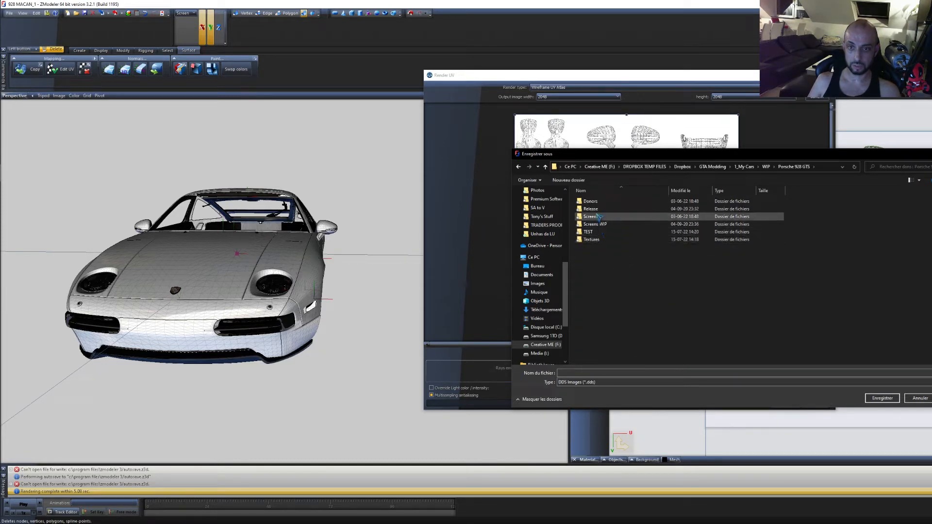
double_click(592, 240)
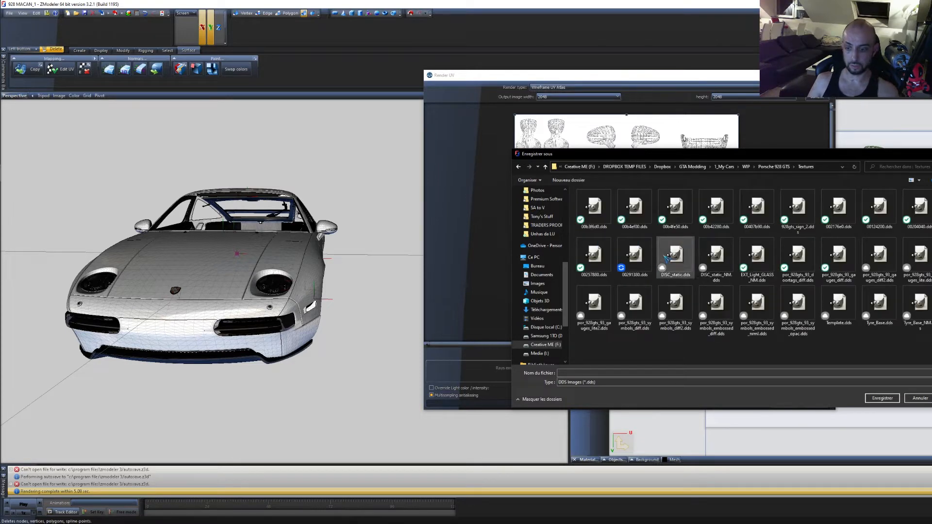
key("BackSpace")
left_click(597, 233)
double_click(597, 232)
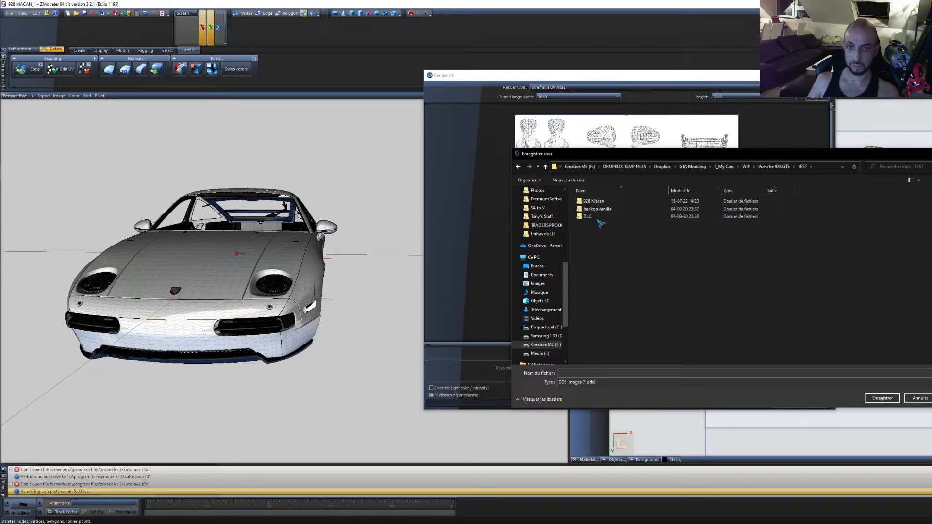
double_click(597, 202)
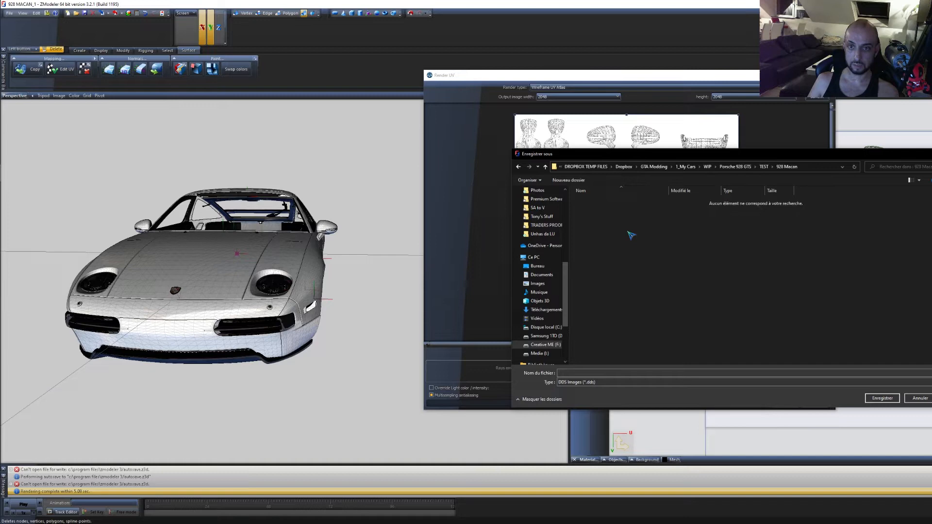
Save the rendered atlas as a DDS image named Template 928GT
left_click(602, 373)
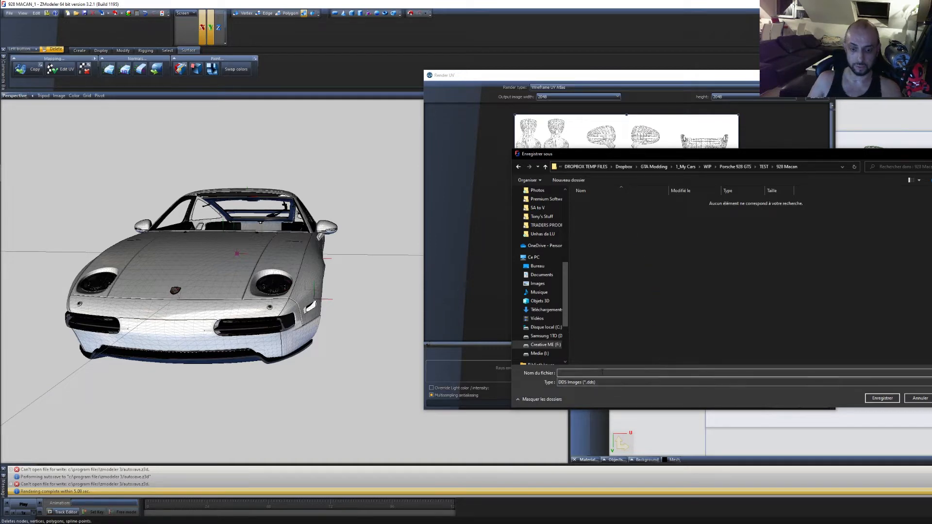
type("Template")
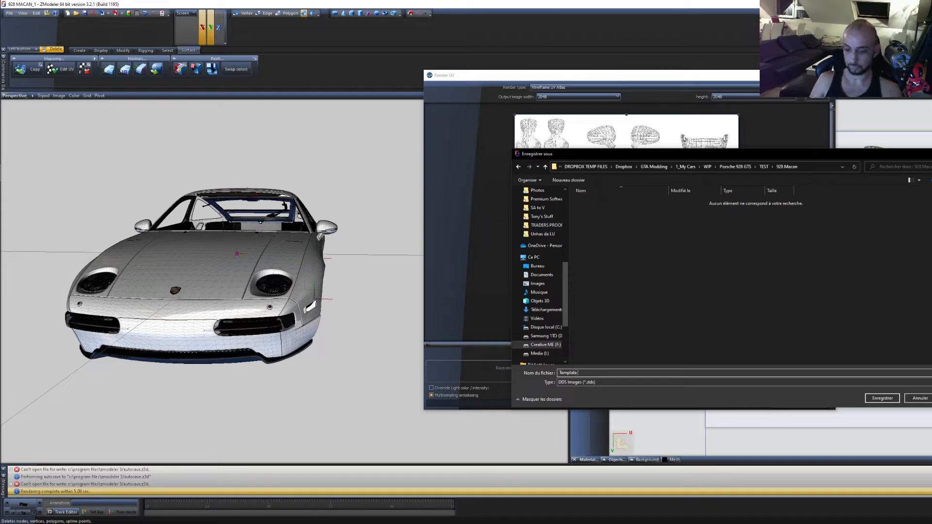
type(" 928GT")
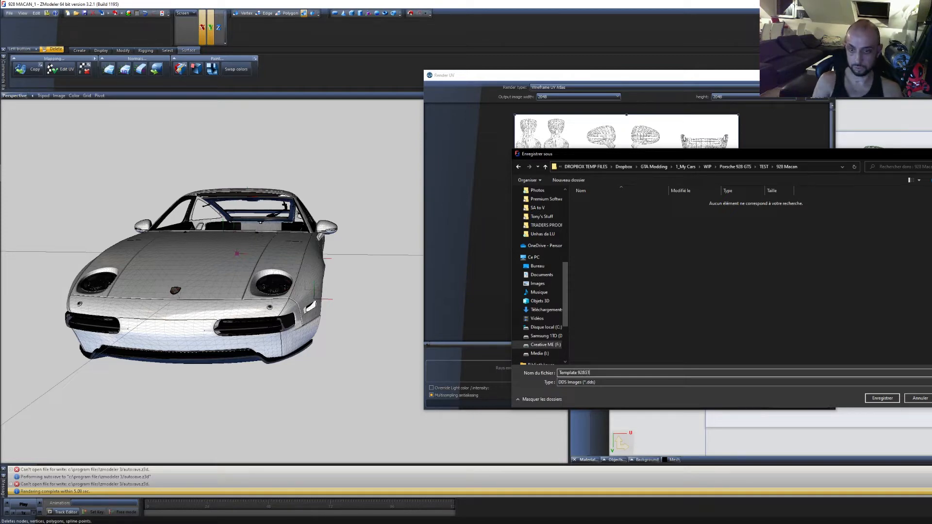
key("ctrl+a")
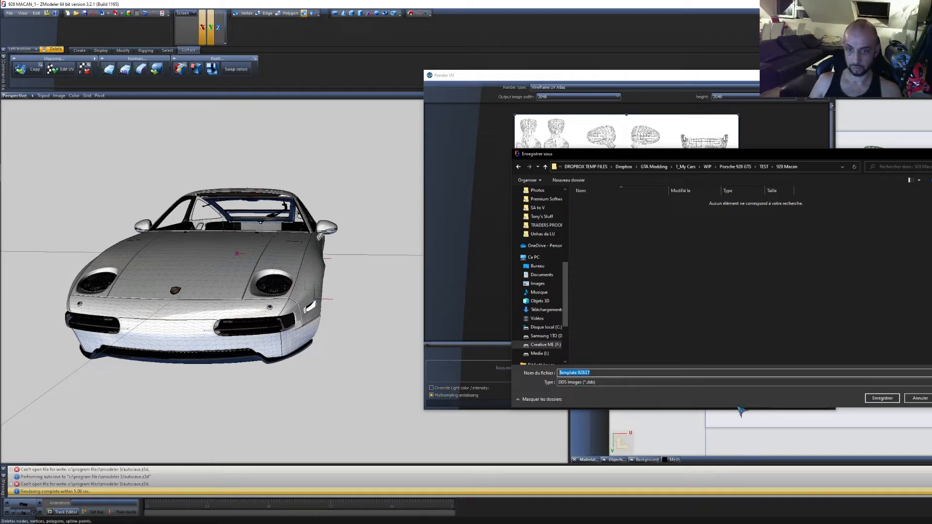
left_click(882, 398)
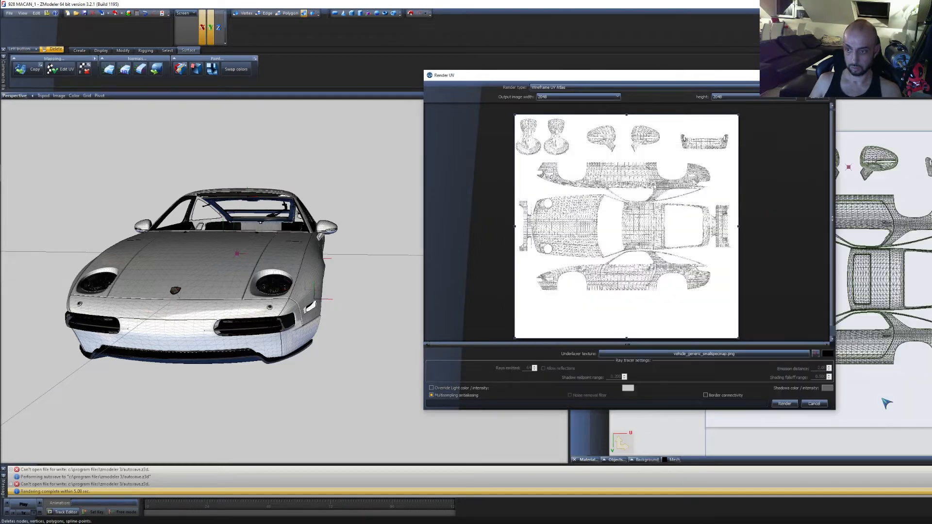
Save the rendered atlas again as a bitmap (*.bmp) named Template 928GT and close the Render UV window
left_click(818, 98)
left_click(606, 382)
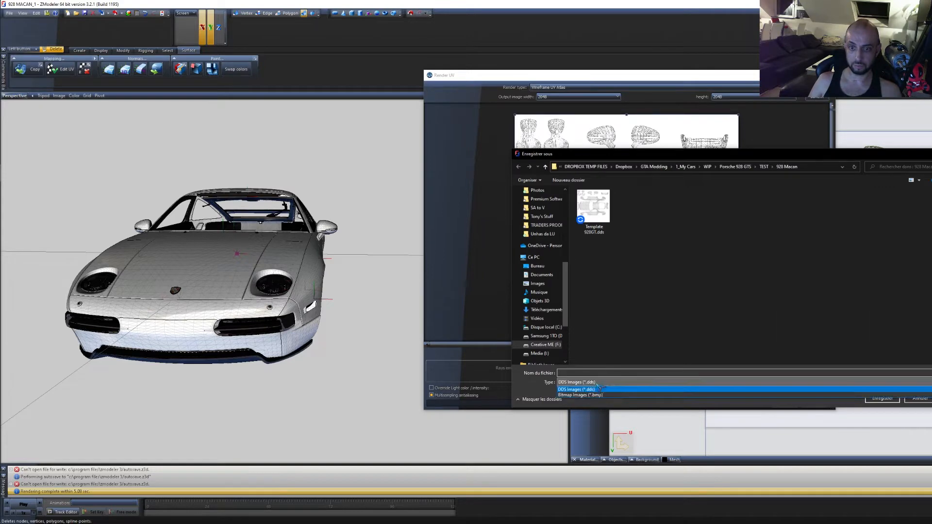
left_click(603, 396)
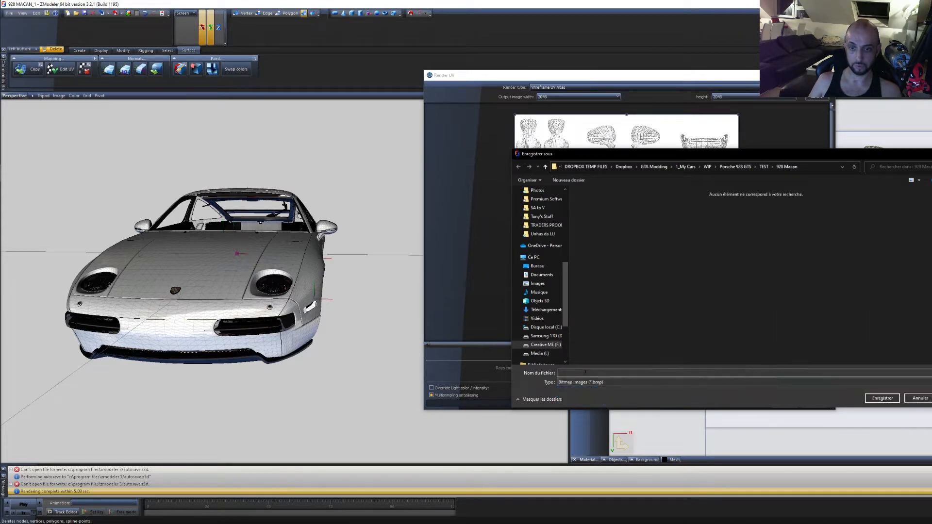
type("Template 928GT")
left_click(882, 398)
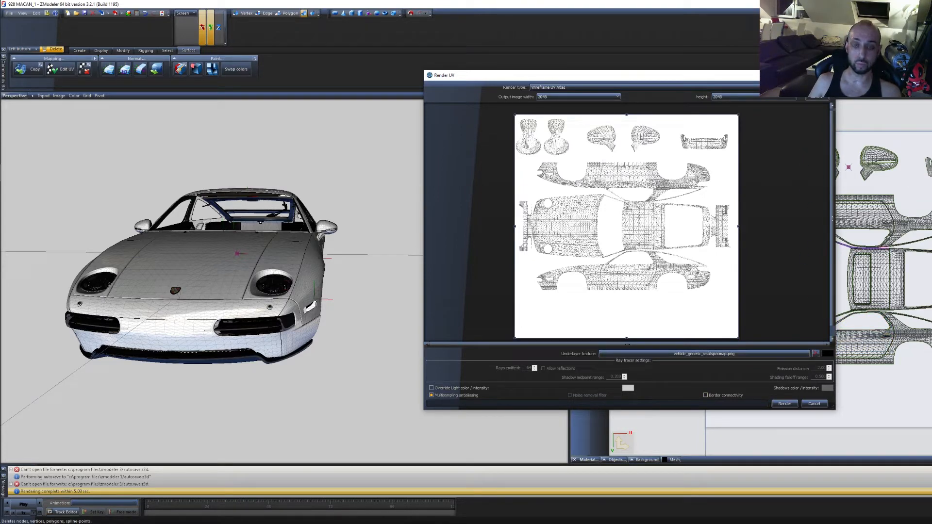
key("Escape")
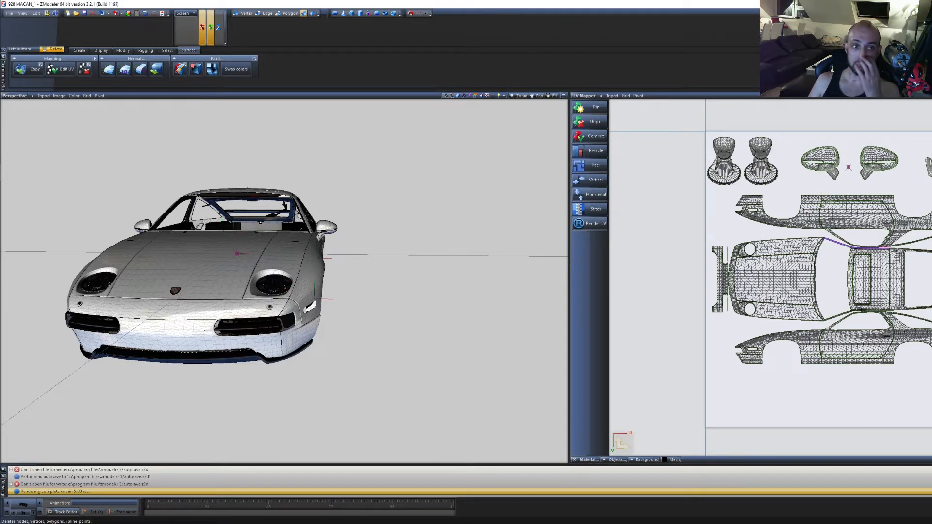
Open the material browser and locate the 928gts_sign_1 [PAINT:1] material among the listed materials
middle_click_drag(537, 277, 520, 332)
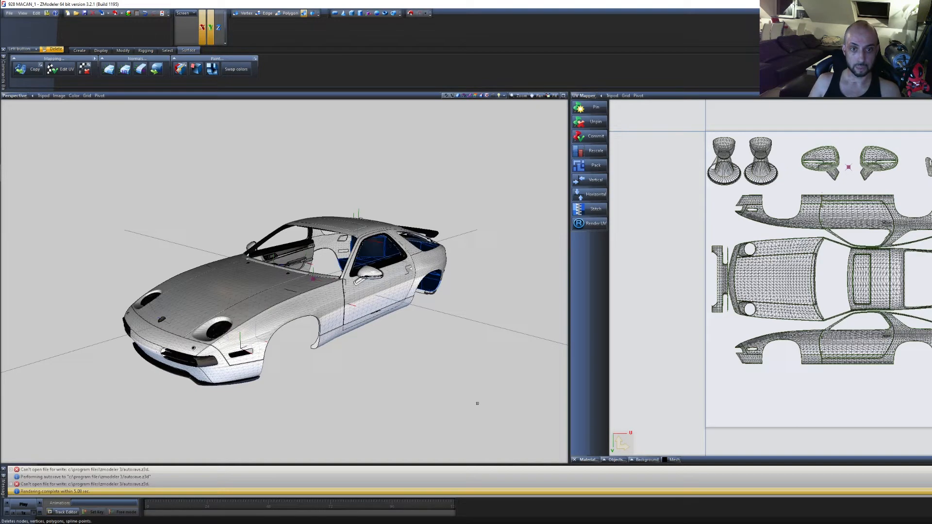
left_click(129, 14)
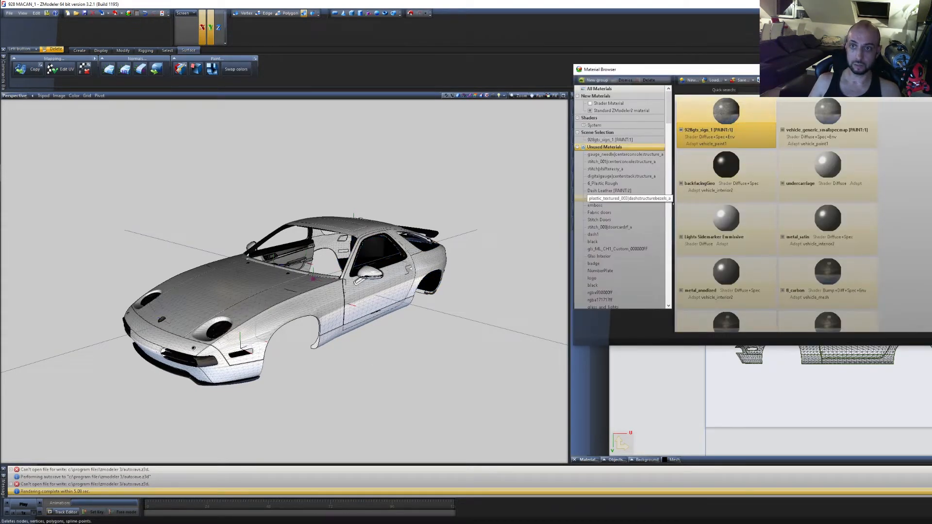
left_click_drag(825, 69, 829, 100)
scroll(924, 246, "up", 2)
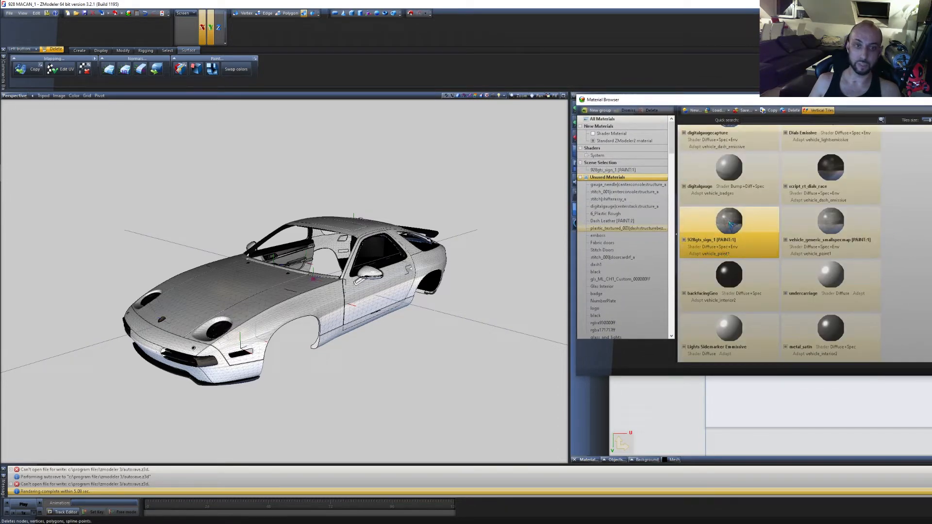
Select the car body polygons that use the 928gts_sign_1 [PAINT:1] material with the By Material selection
left_click_drag(493, 405, 103, 177)
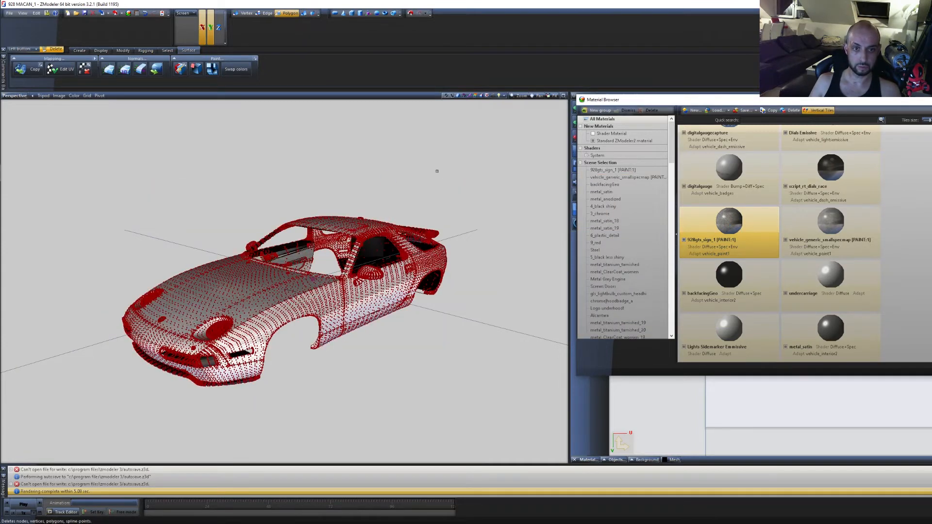
left_click(168, 51)
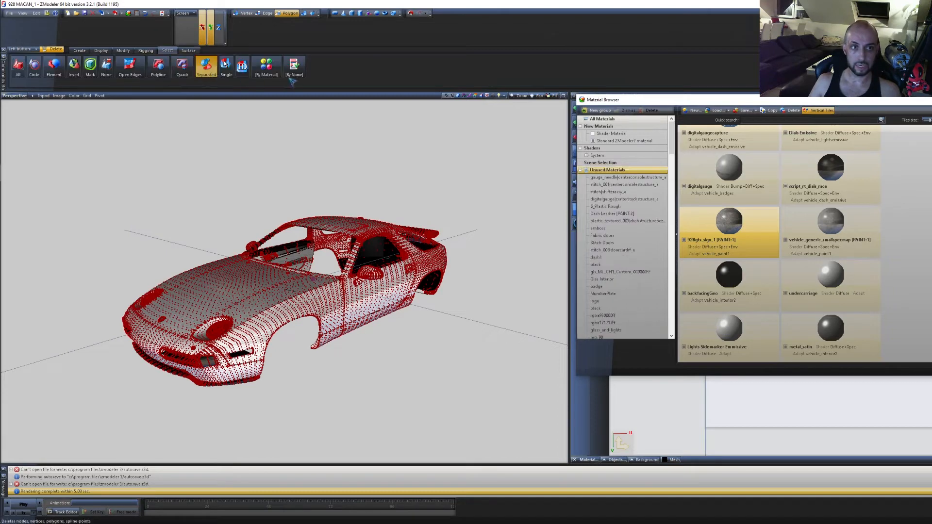
left_click(266, 67)
left_click(533, 216)
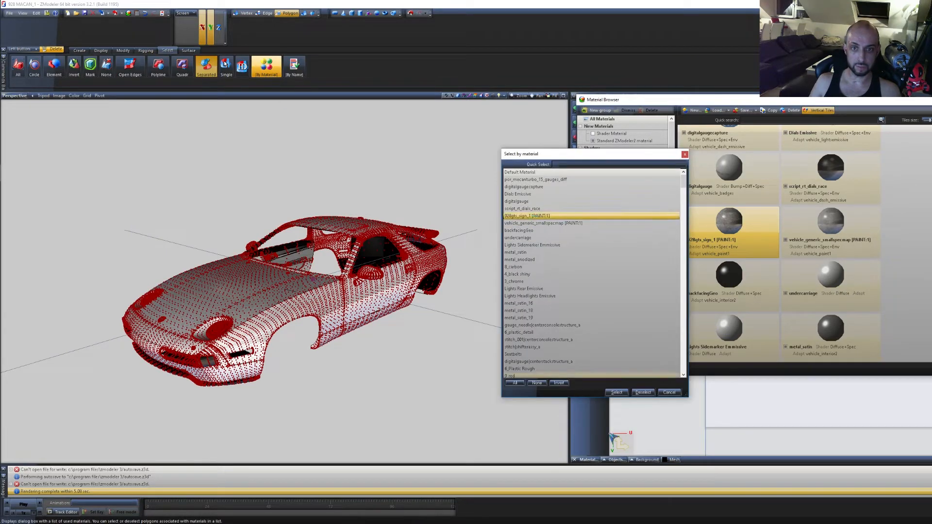
left_click(616, 392)
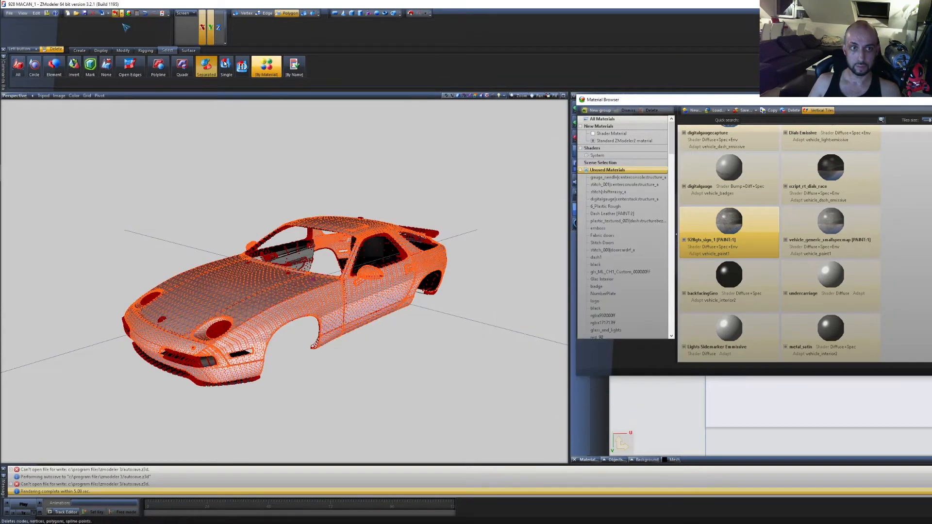
Generate new UV mapping for the selected painted polygons by copying it from an existing UV channel
left_click(188, 50)
left_click(64, 69)
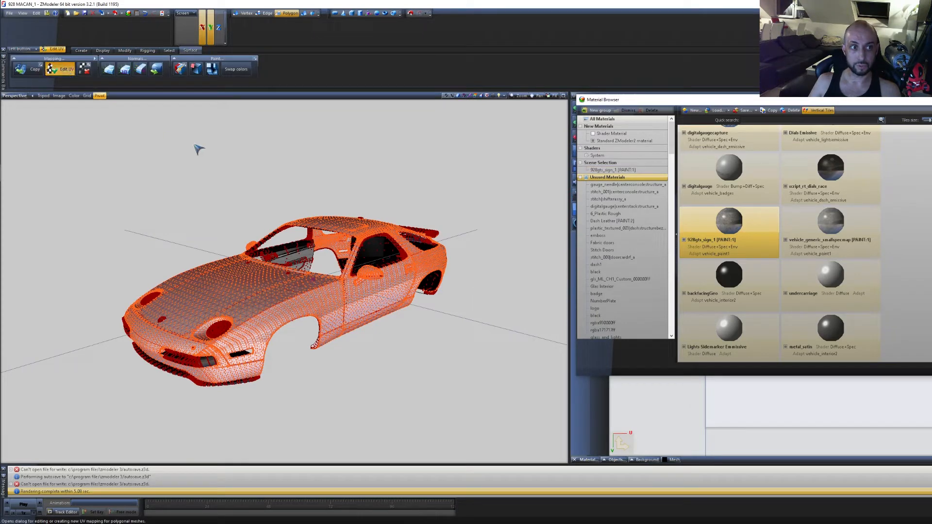
left_click(380, 184)
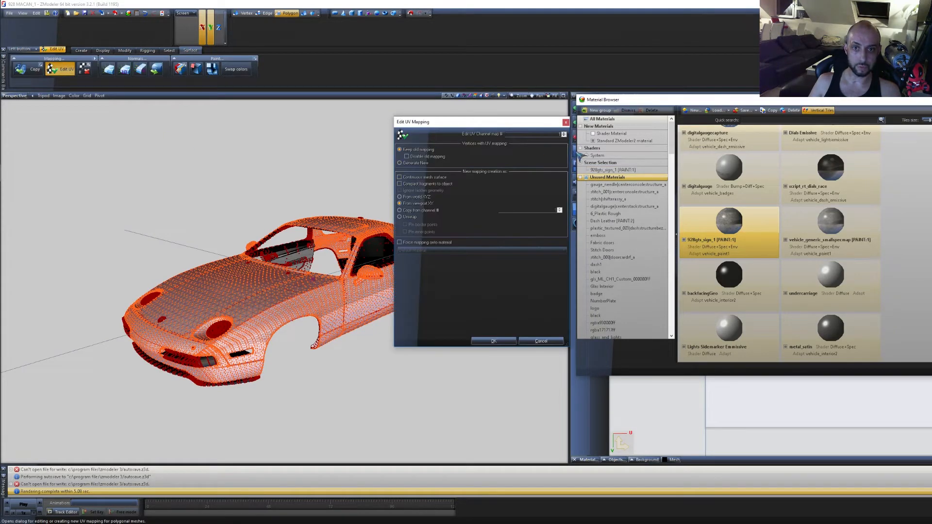
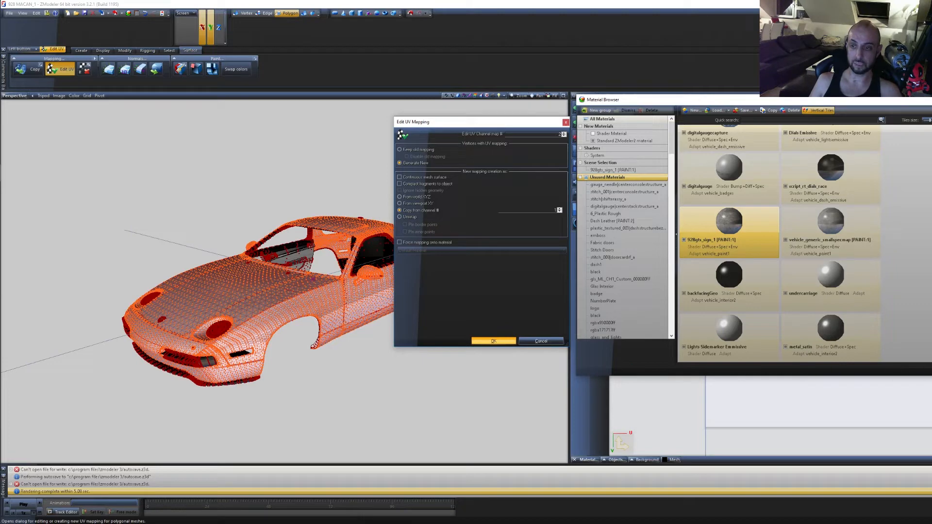
left_click(494, 341)
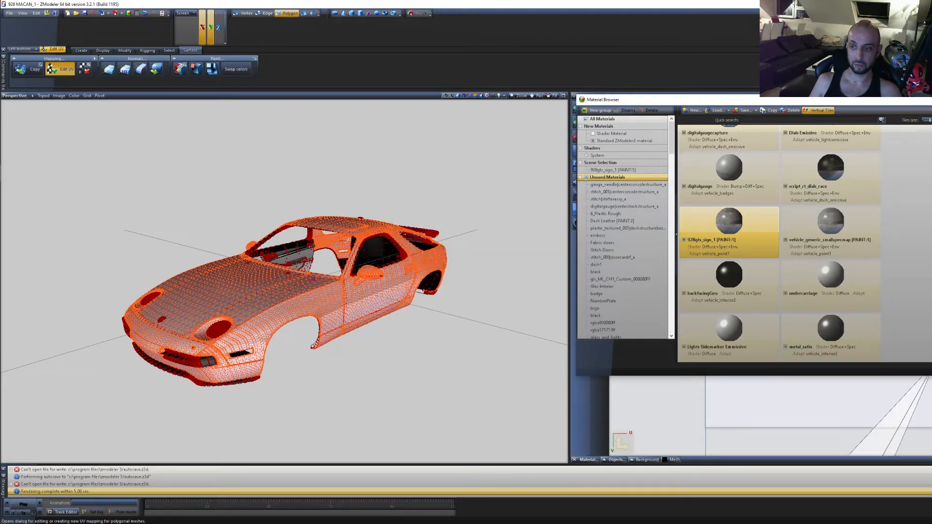
Return to the UV mapper and choose the vehicle_generic_smallspecmap material for its display
key("e")
scroll(844, 342, "down", 2)
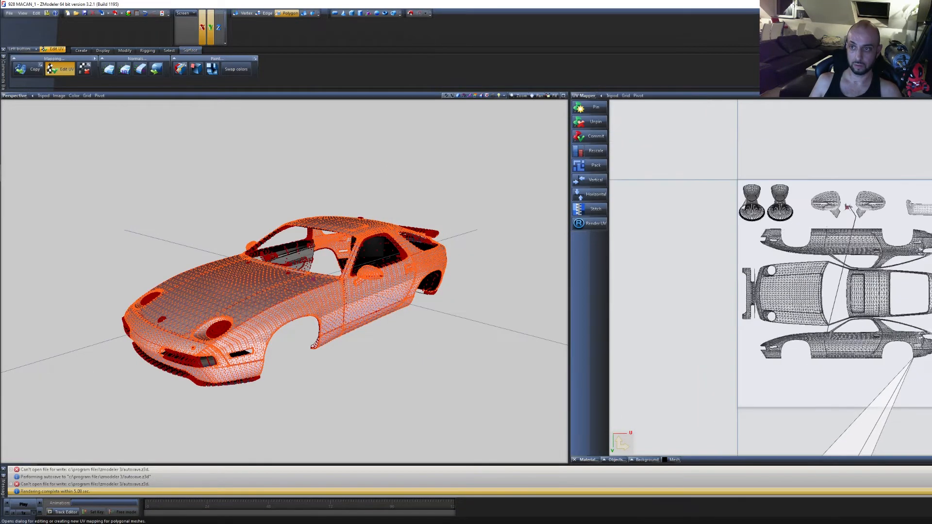
left_click(587, 460)
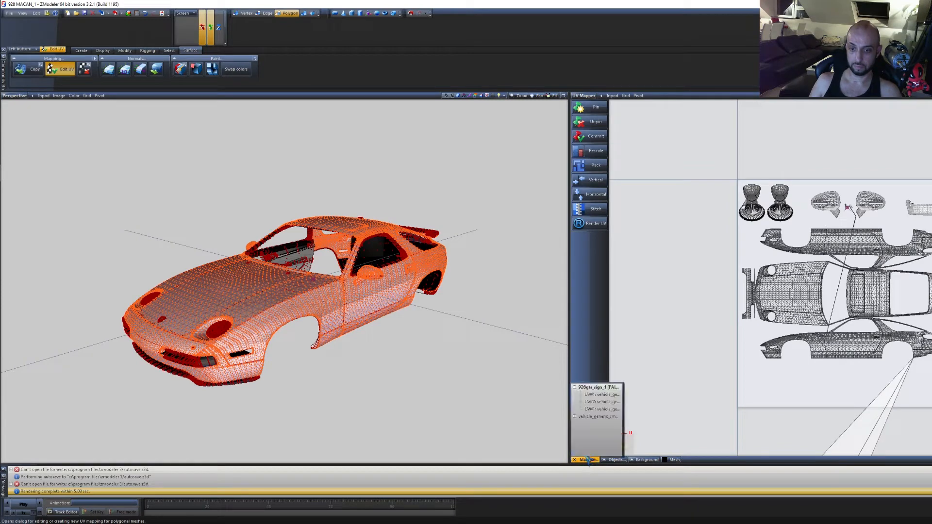
left_click(601, 418)
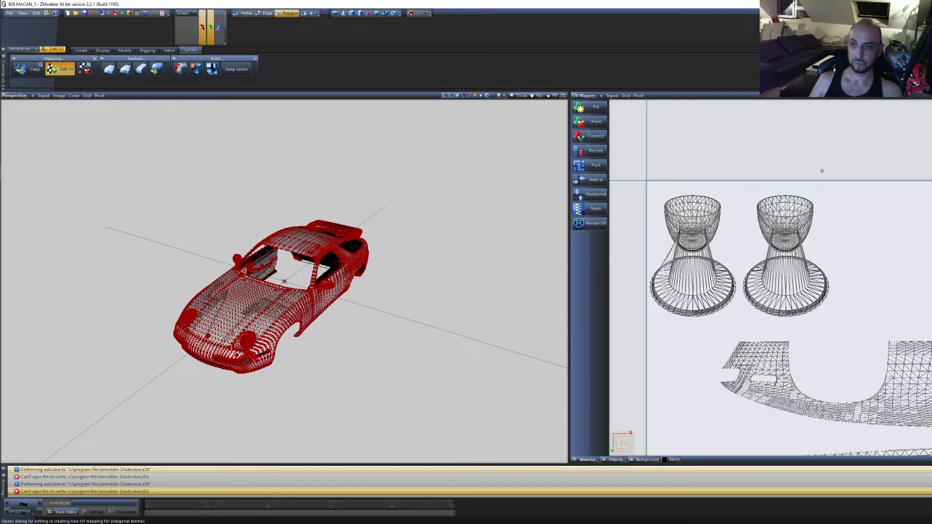
Select all the small car body UV charts above the texture square and move them onto the template layout
scroll(777, 226, "down", 5)
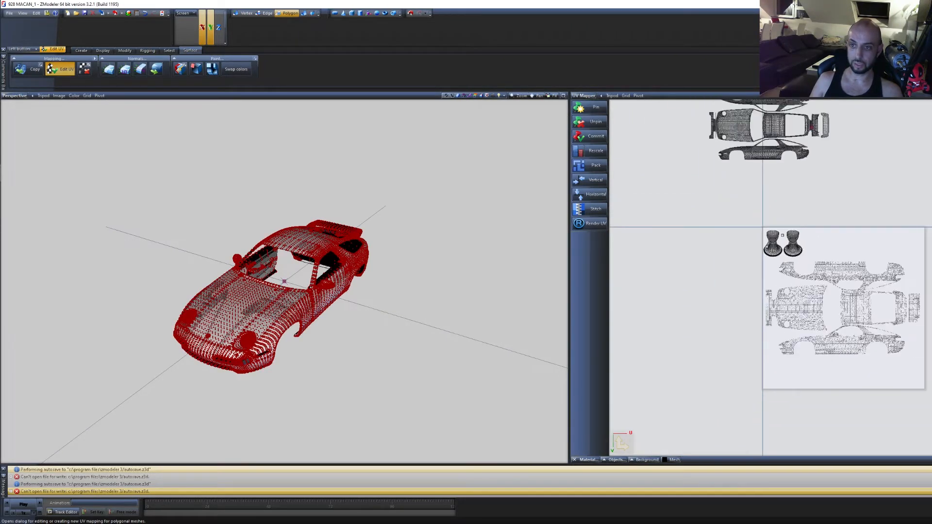
left_click(304, 13)
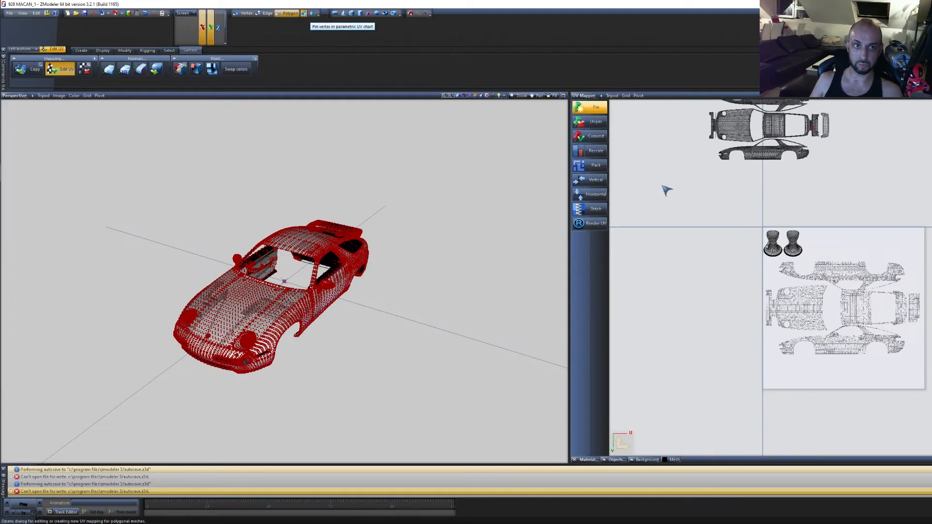
left_click_drag(844, 195, 858, 216)
middle_click_drag(857, 224, 860, 305)
left_click_drag(900, 273, 656, 128)
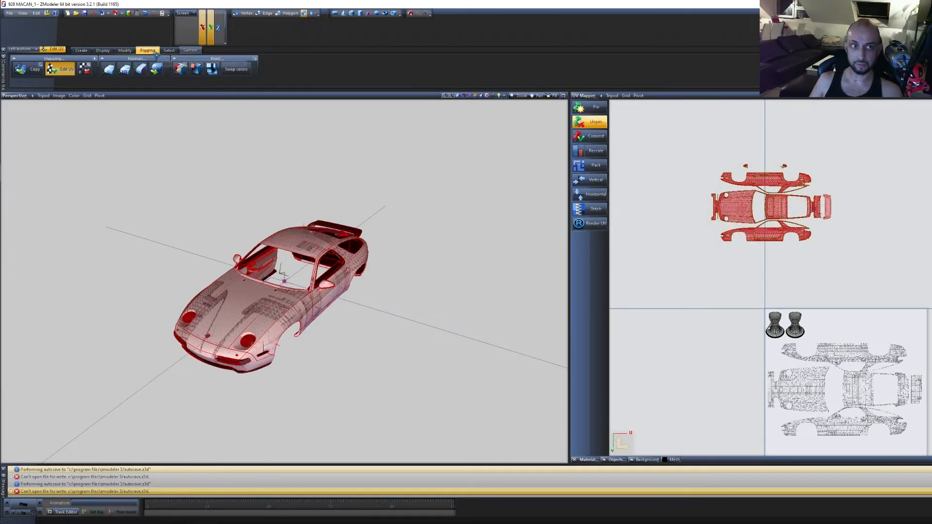
left_click(125, 50)
left_click(130, 65)
middle_click_drag(859, 287, 801, 197)
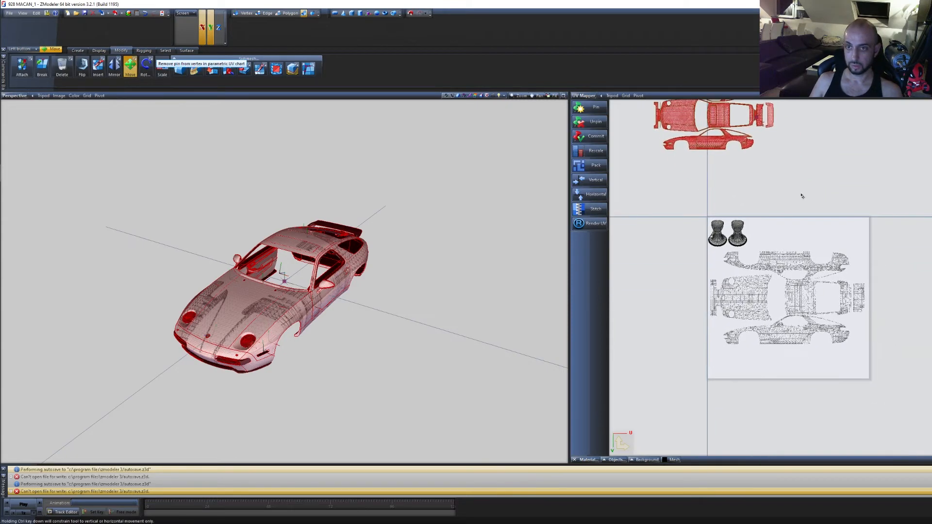
left_click_drag(684, 121, 741, 301)
scroll(741, 301, "up", 6)
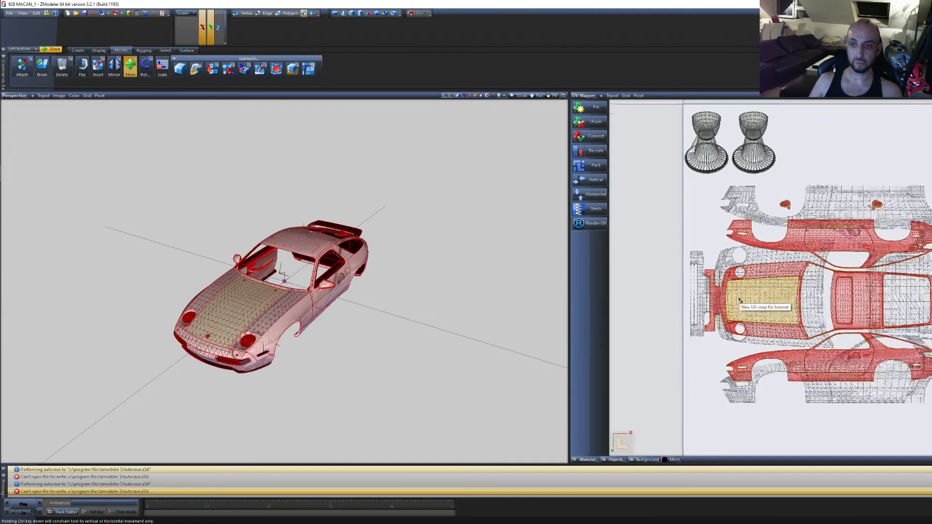
Shift the selected UV charts until the front bumper's inner upper corner meets the matching corner in the template
scroll(740, 301, "up", 5)
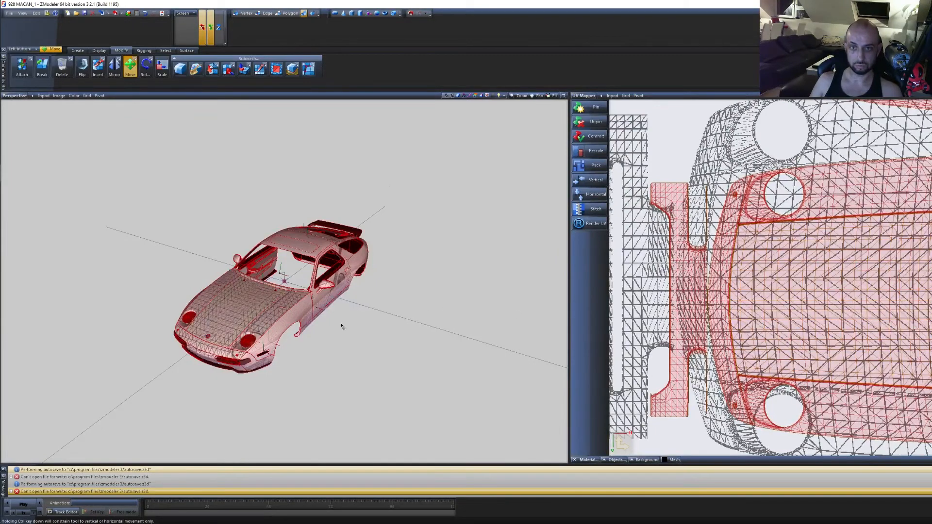
scroll(343, 324, "up", 5)
mouse_move(368, 328)
middle_mouse_down()
mouse_move(381, 317)
mouse_move(381, 324)
middle_mouse_up()
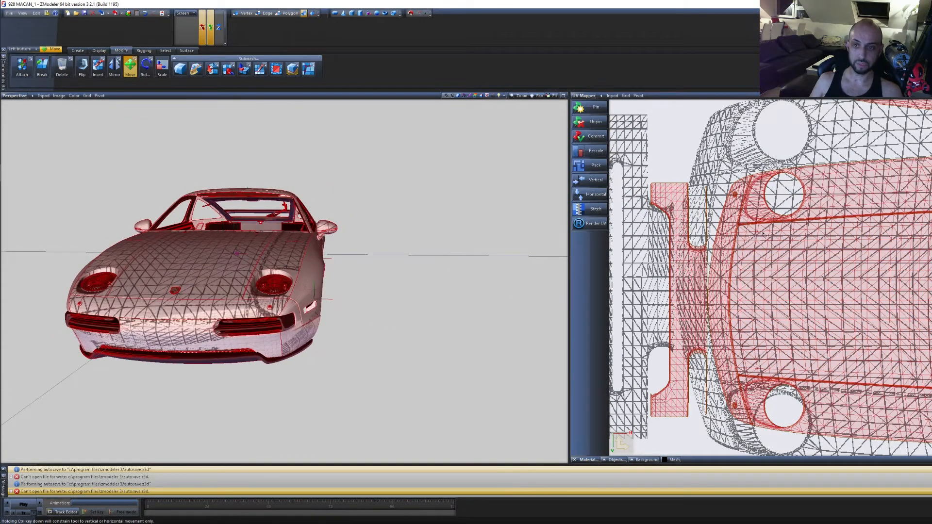
middle_click_drag(763, 233, 914, 283)
left_click(841, 331)
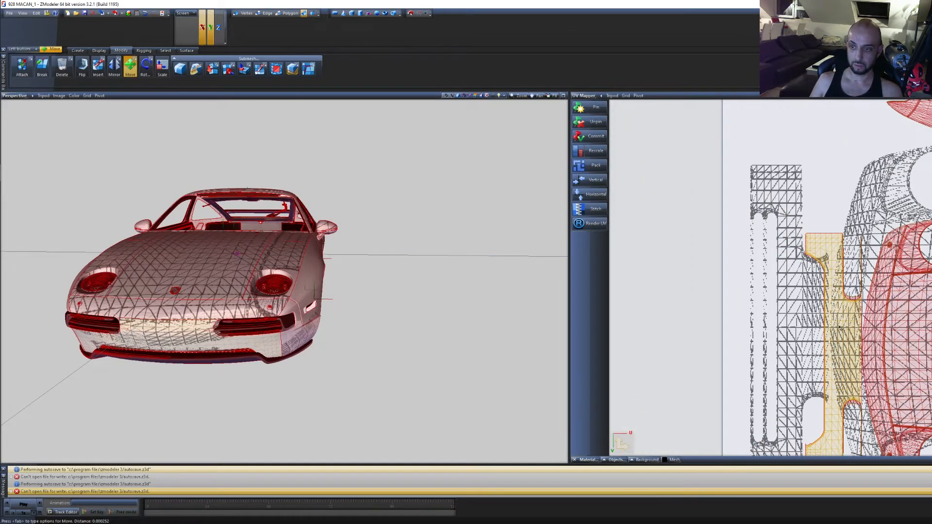
left_click_drag(840, 328, 801, 263)
scroll(801, 201, "up", 10)
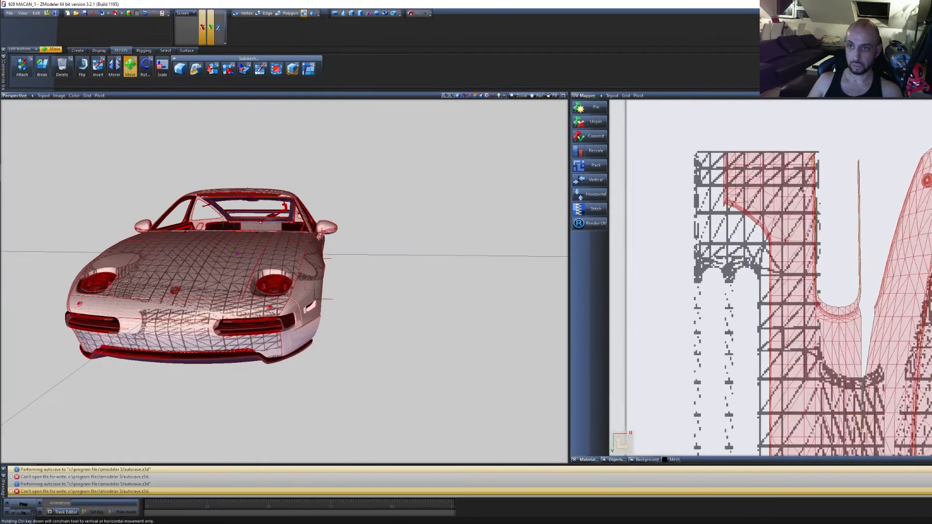
middle_click_drag(928, 167, 903, 244)
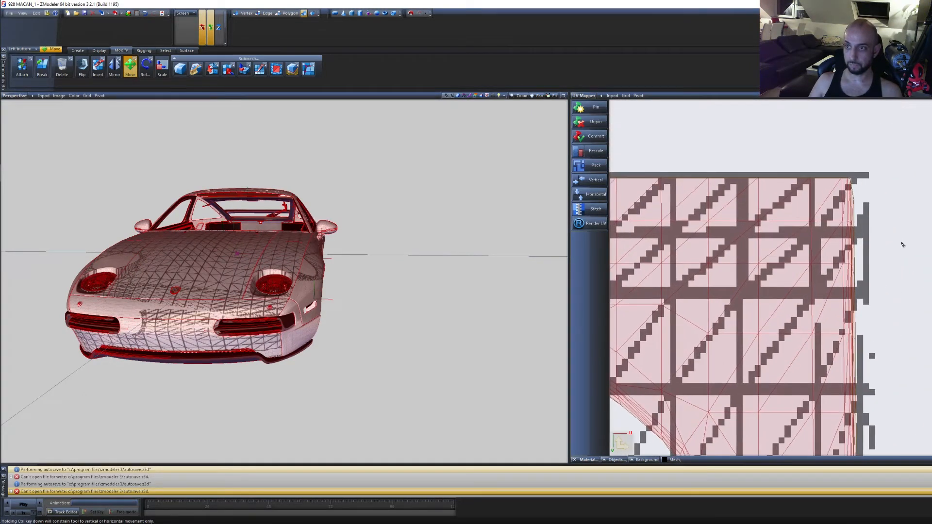
left_click(844, 215)
left_click_drag(855, 212, 872, 193)
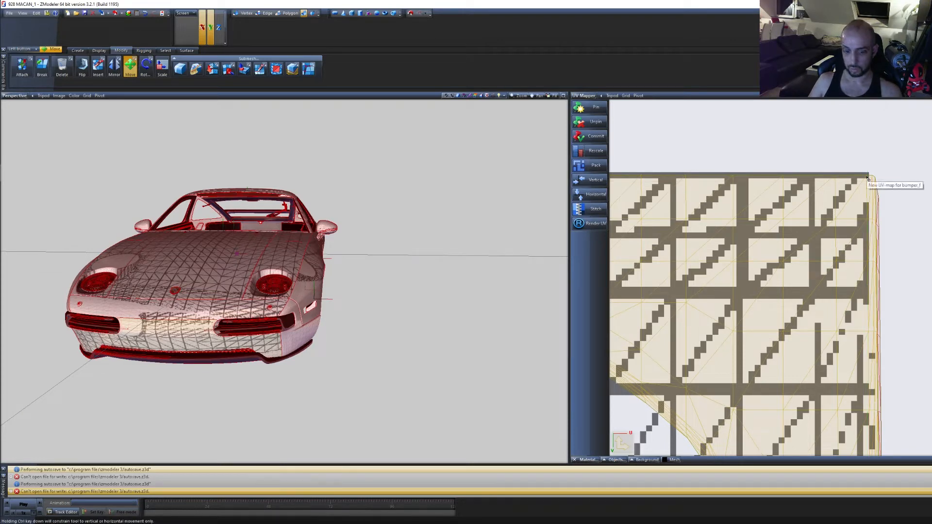
Place the UV pivot on the aligned upper corner of the front bumper chart
scroll(880, 201, "down", 6)
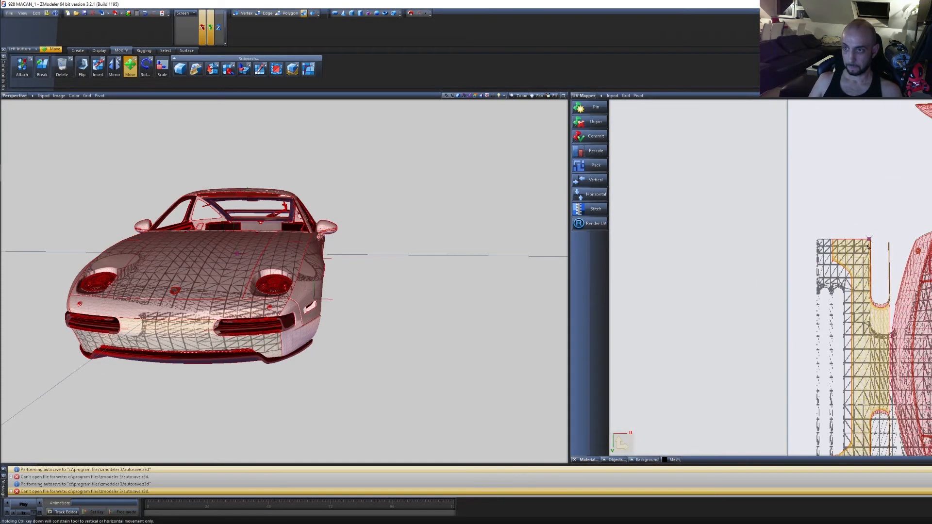
scroll(867, 252, "down", 1)
middle_click_drag(867, 252, 803, 214)
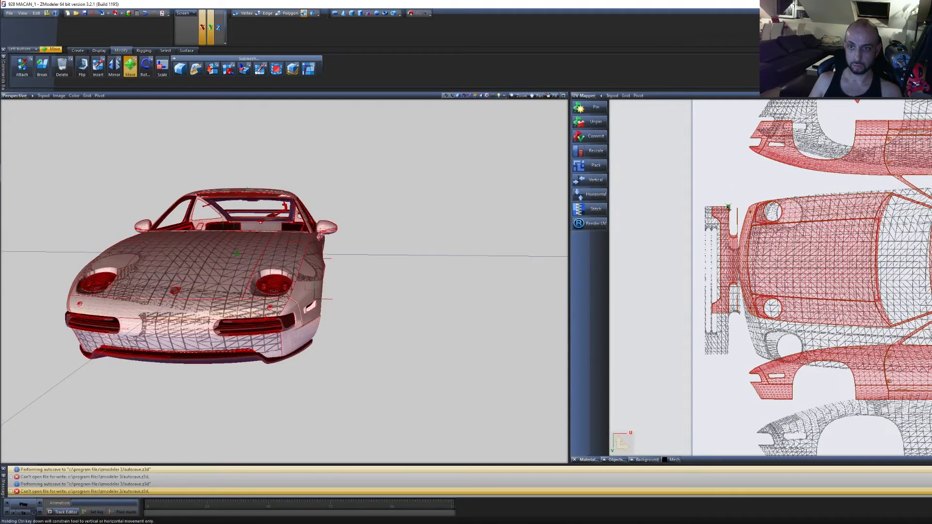
scroll(729, 209, "up", 5)
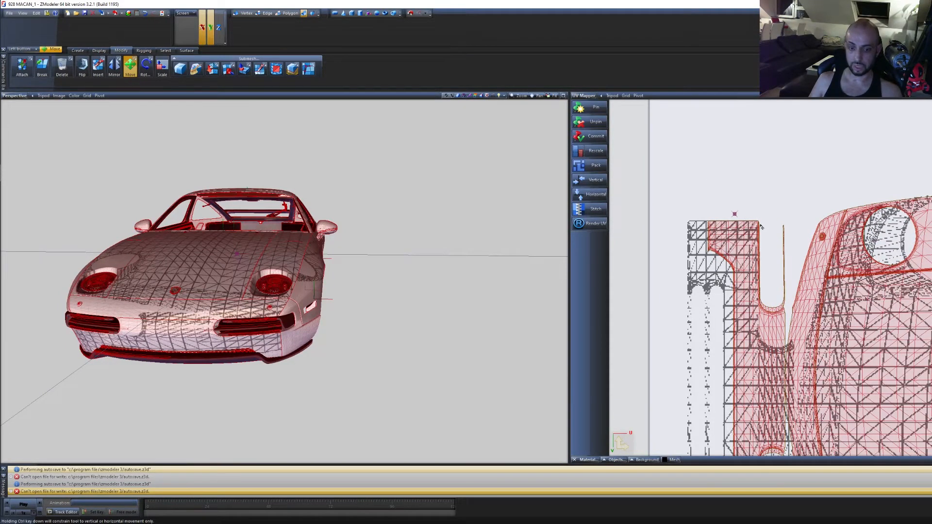
scroll(761, 227, "up", 6)
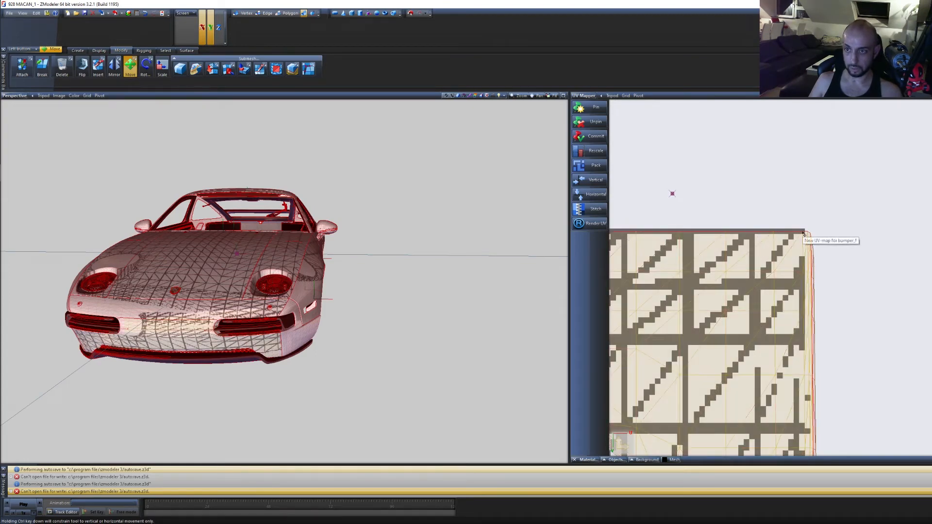
scroll(805, 235, "down", 8)
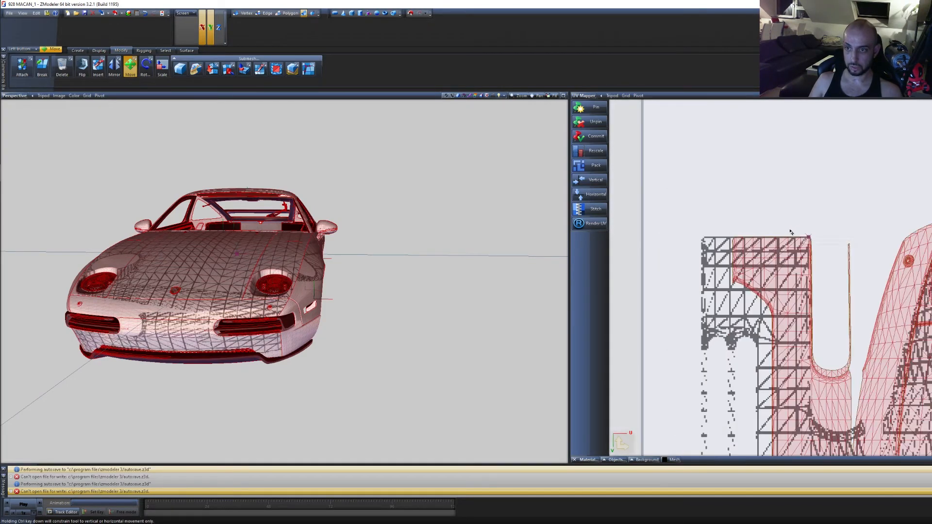
Move one door mirror chart close beside the other and reselect all of the car's body UV charts
left_click(162, 68)
middle_click_drag(851, 381, 721, 376)
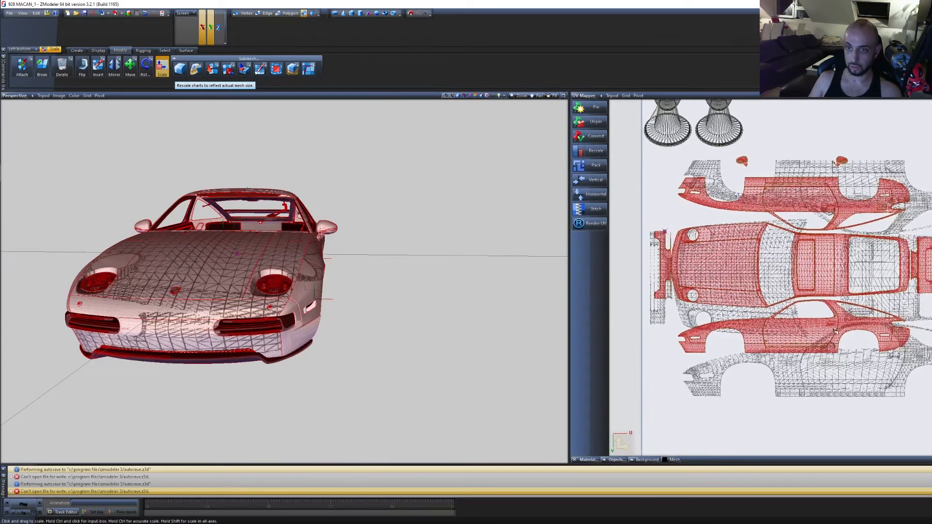
scroll(722, 376, "down", 2)
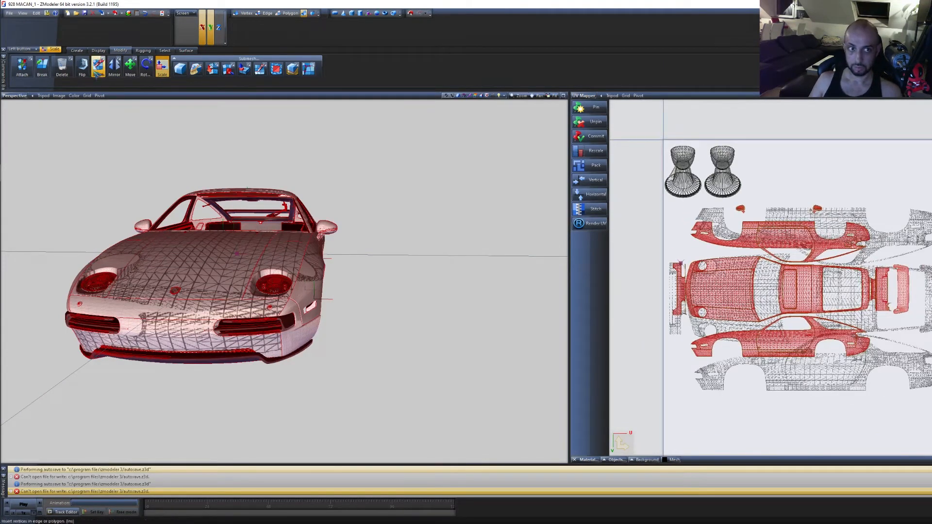
left_click(131, 68)
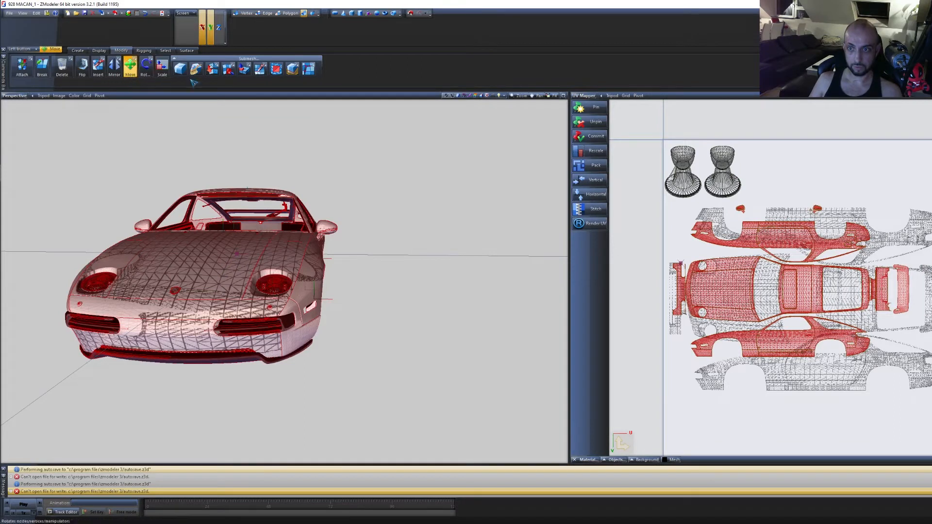
left_click(741, 209)
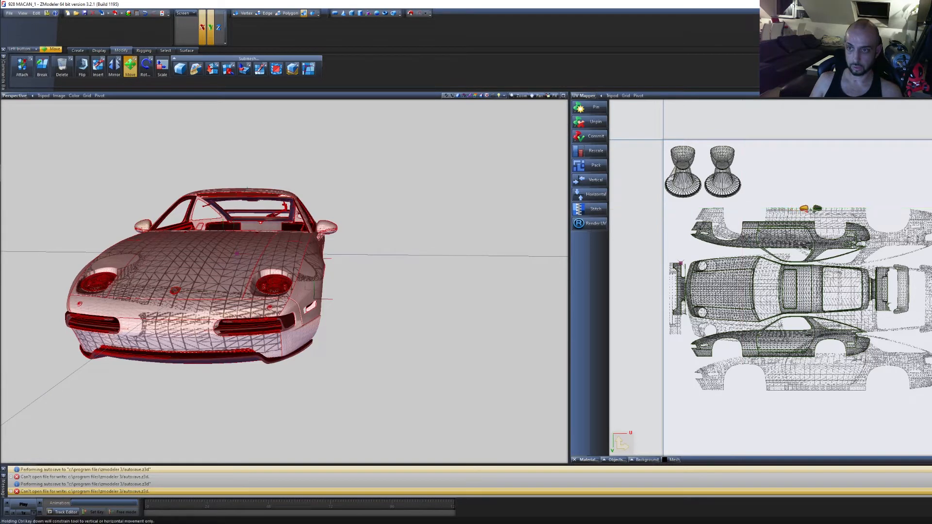
left_click_drag(925, 397, 631, 202)
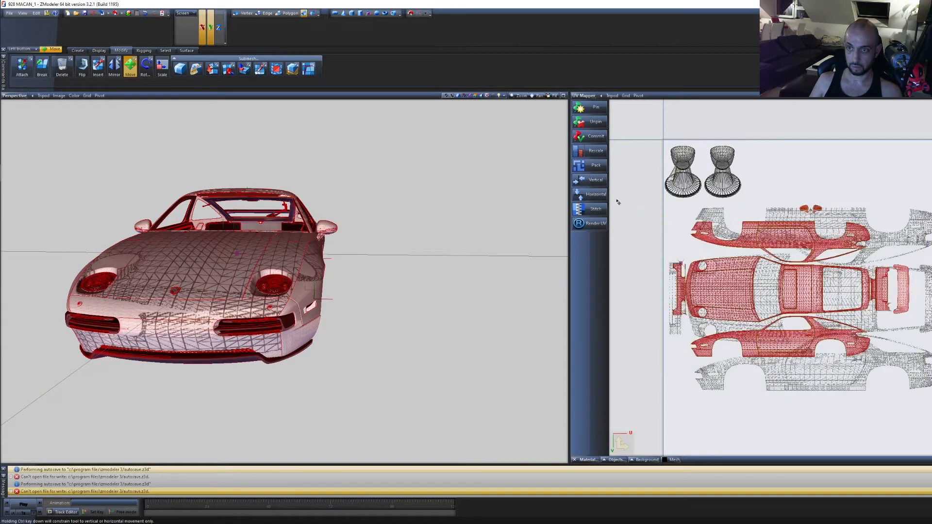
Scale all the selected body UV charts up from the pivot until the hood, roof and bumper charts match the template layout
left_click(165, 71)
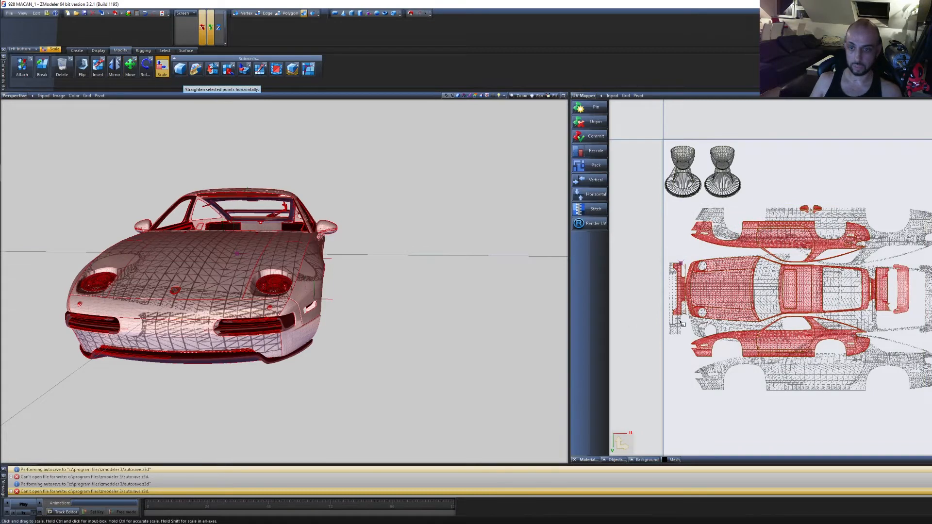
left_click_drag(714, 308, 722, 196)
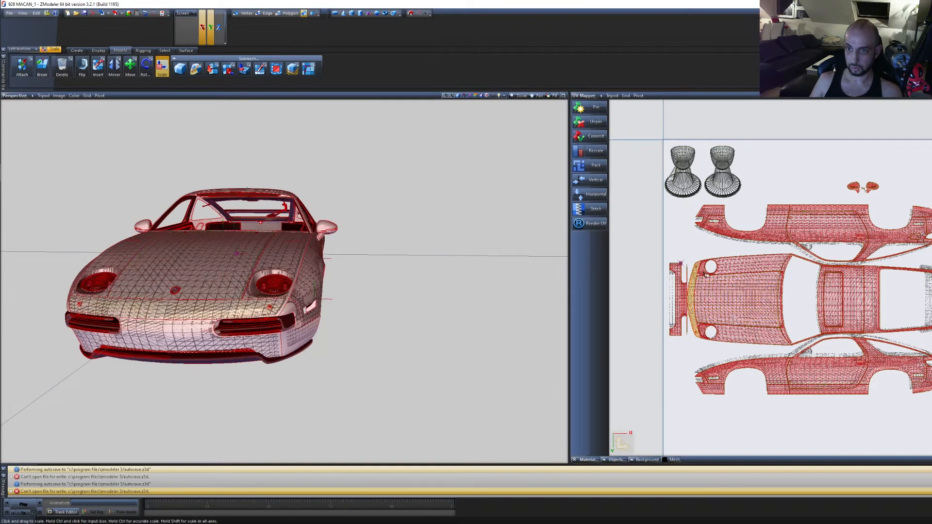
scroll(706, 273, "up", 6)
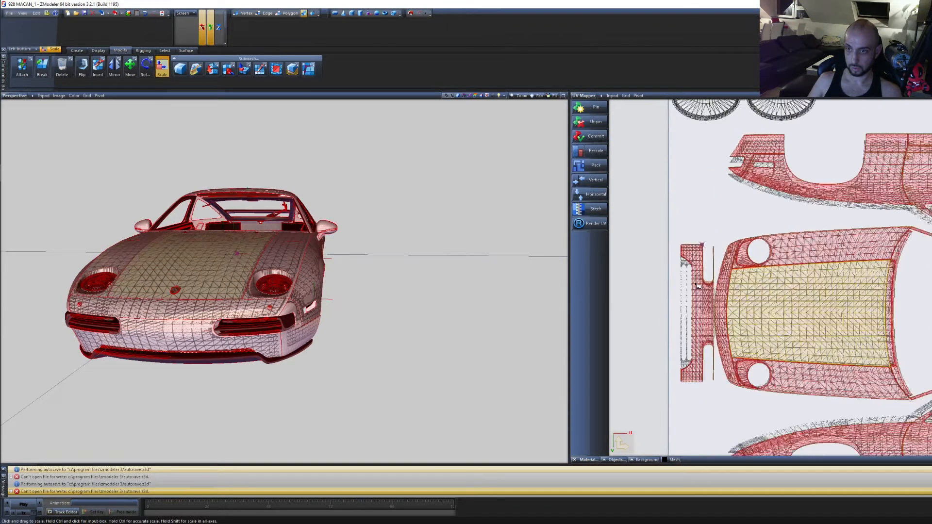
middle_click_drag(799, 335, 789, 290)
left_click_drag(837, 270, 834, 284)
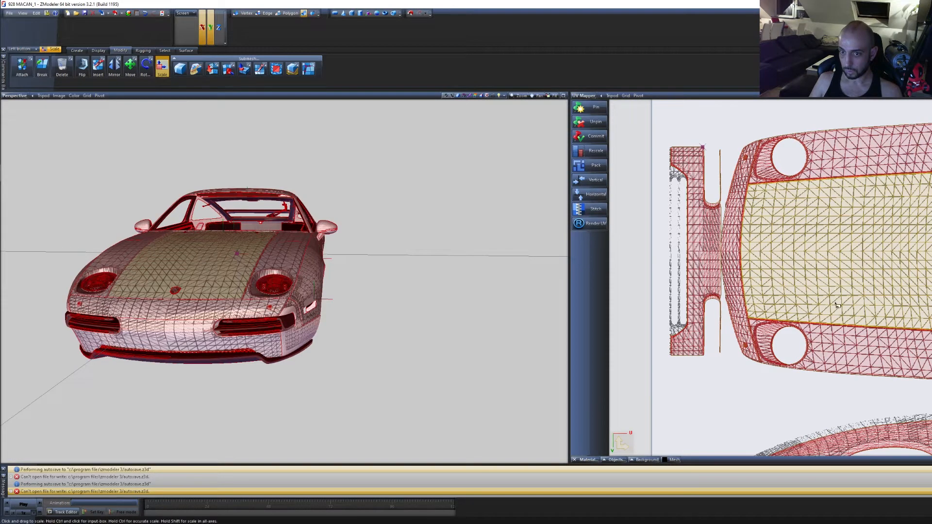
scroll(839, 305, "down", 3)
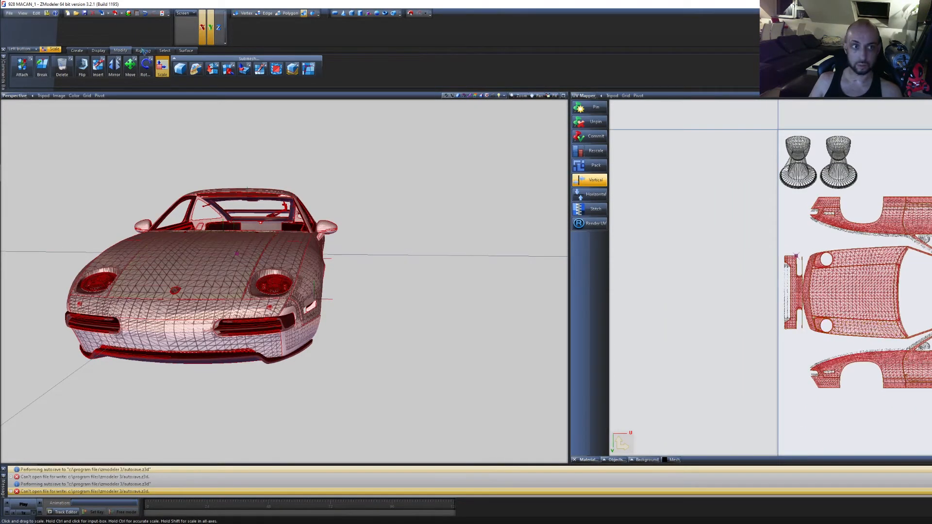
Select the lower body side UV charts, including the door, and shift them slightly up onto the matching template outline
left_click(130, 66)
middle_click_drag(845, 195, 759, 189)
scroll(831, 120, "up", 2)
scroll(896, 185, "down", 3)
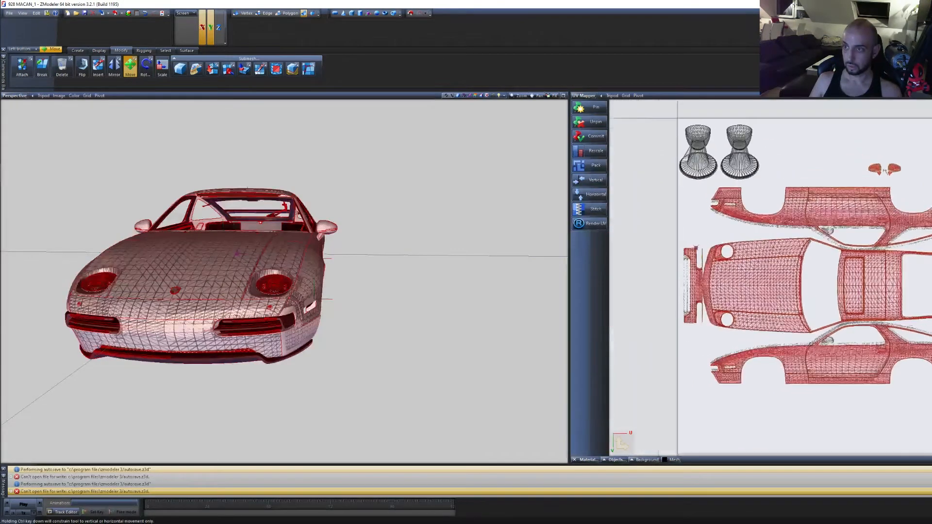
scroll(898, 200, "up", 1)
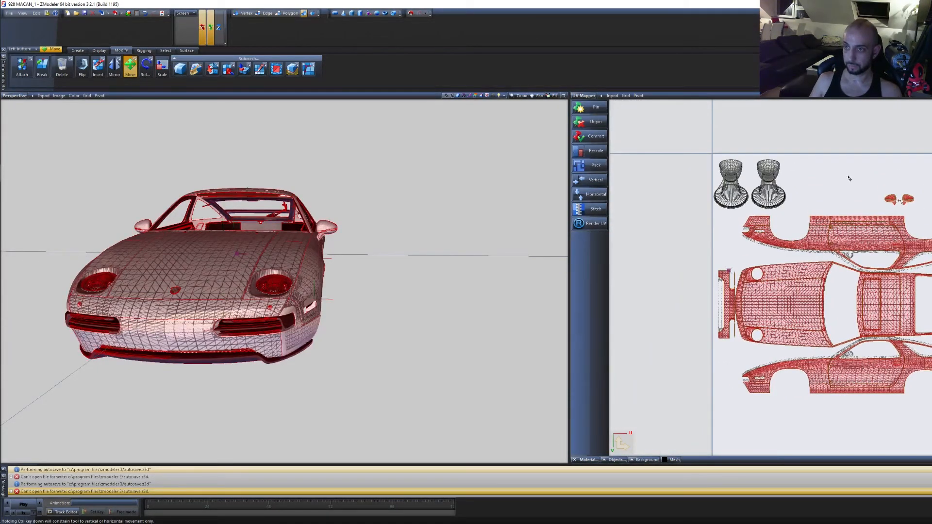
left_click_drag(930, 411, 719, 352)
scroll(830, 359, "up", 6)
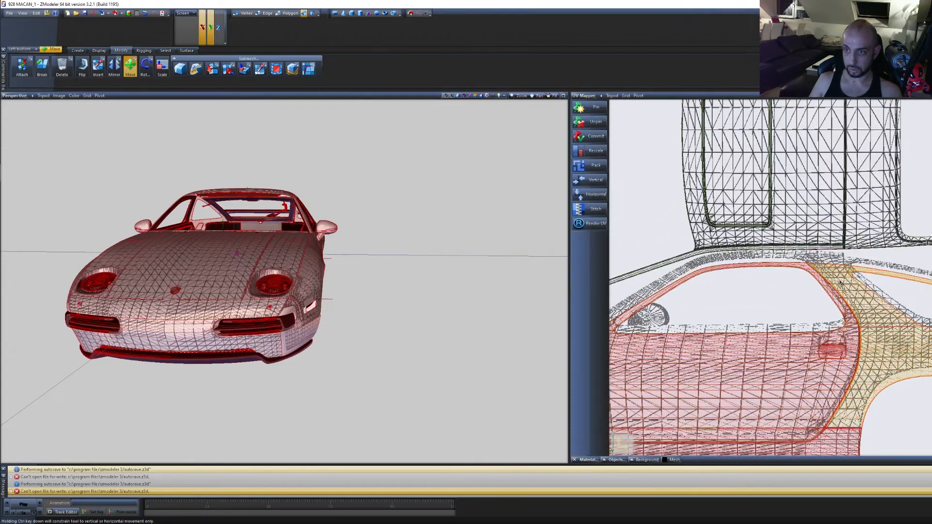
left_click_drag(839, 283, 840, 275)
scroll(840, 276, "down", 5)
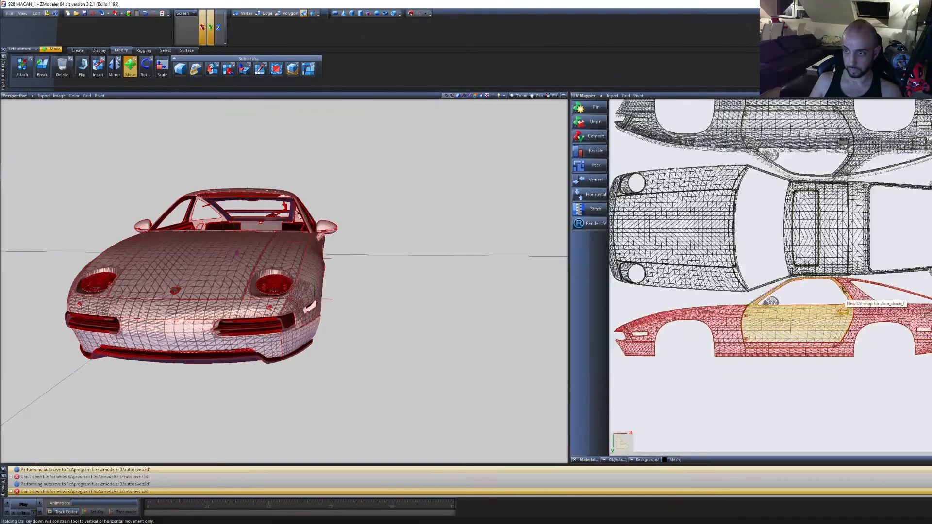
Select the upper body side UV charts, including the door, and shift them slightly down onto the matching template outline
middle_click_drag(856, 117, 908, 332)
scroll(908, 332, "down", 2)
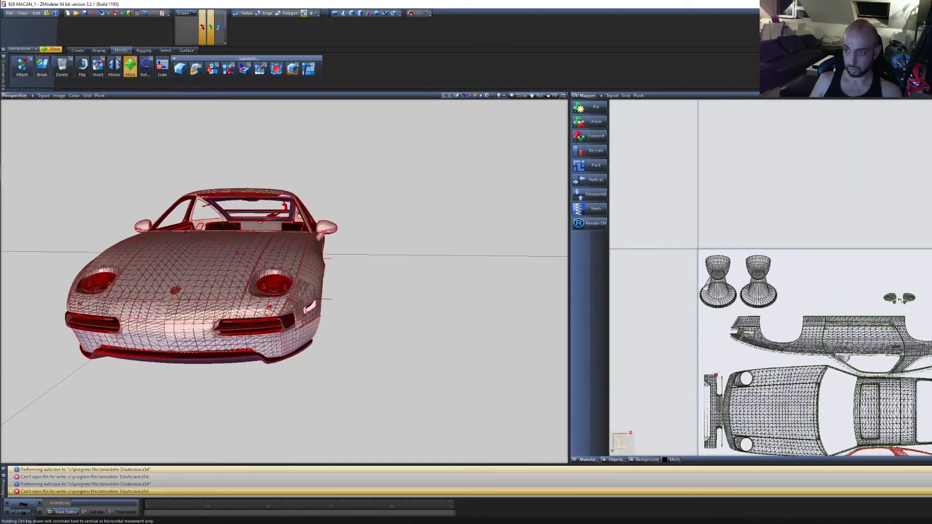
left_click_drag(931, 318, 720, 359)
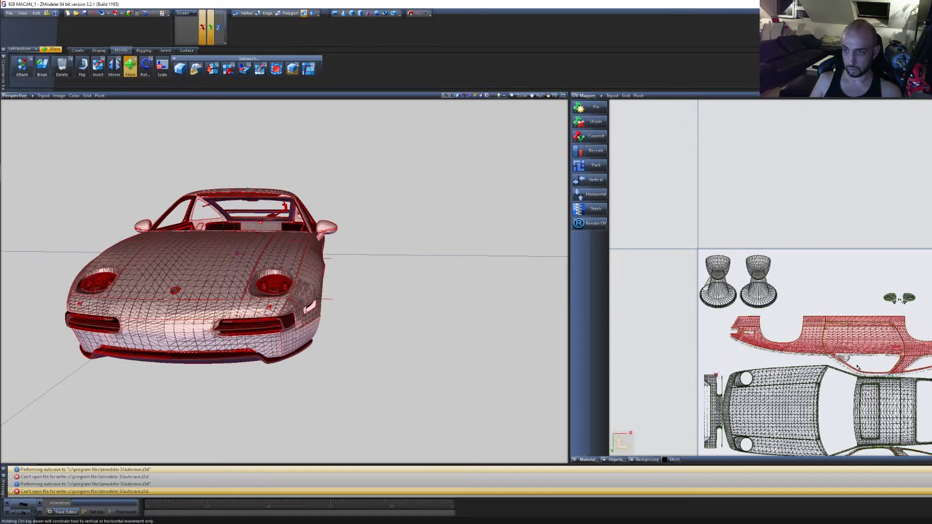
scroll(853, 394, "up", 6)
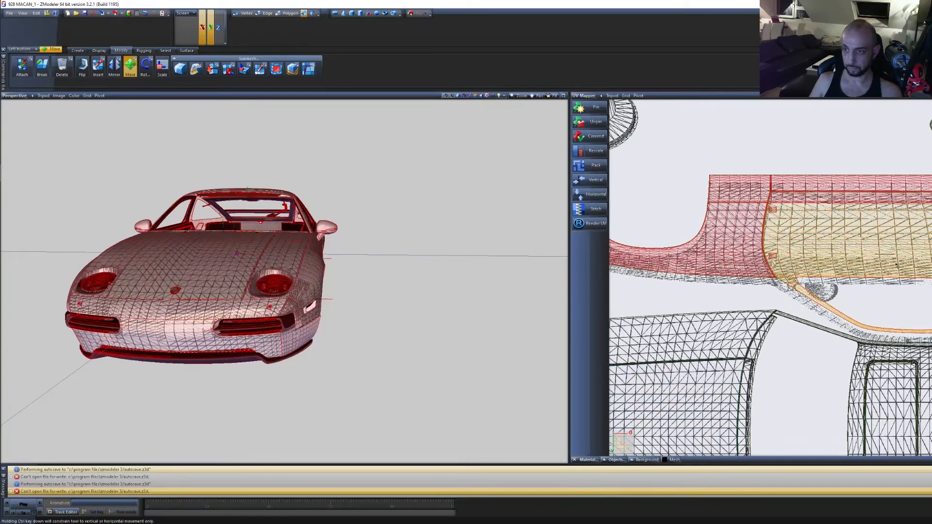
left_click_drag(896, 265, 896, 273)
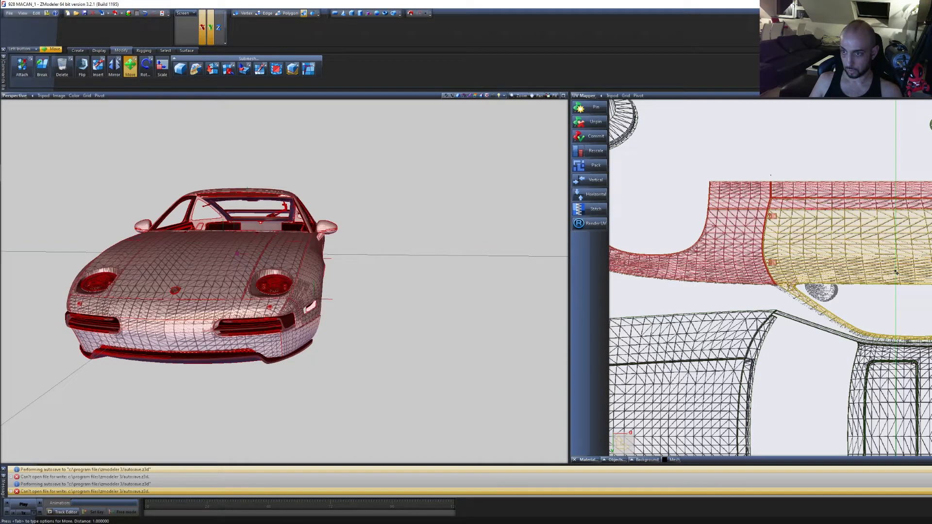
left_click_drag(896, 272, 895, 273)
scroll(849, 244, "up", 3)
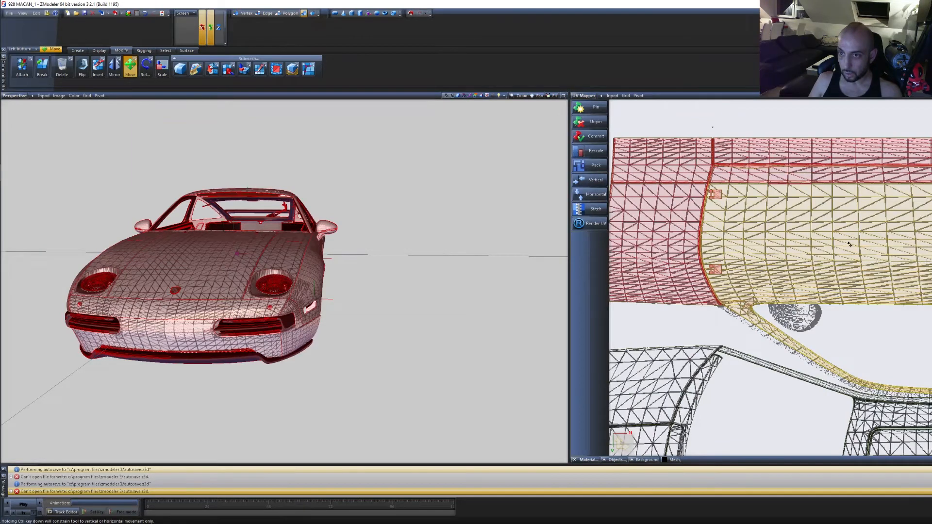
Restrict movement to the world Y axis and nudge the selected side-body UV islands vertically, closer to the roof layout's spacing
left_click_drag(850, 244, 850, 245)
scroll(861, 253, "up", 4)
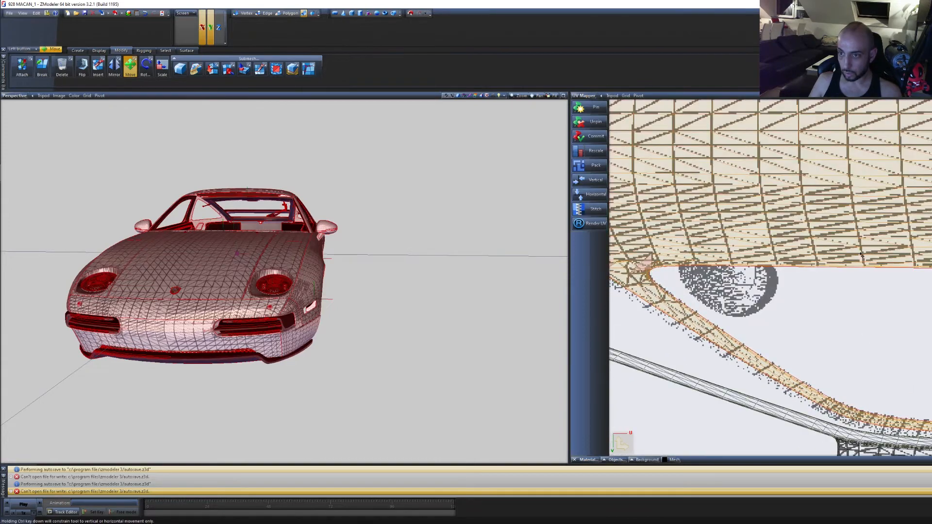
scroll(859, 254, "down", 4)
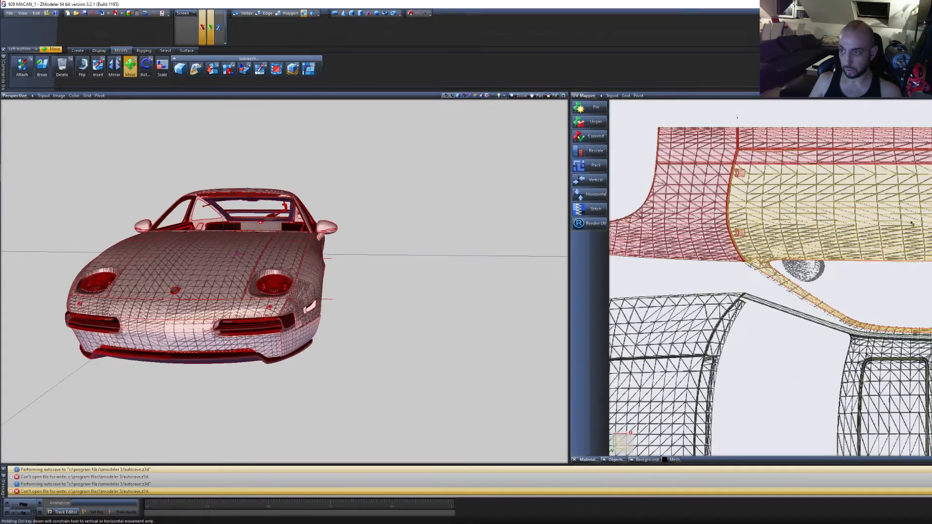
left_click_drag(881, 220, 881, 222)
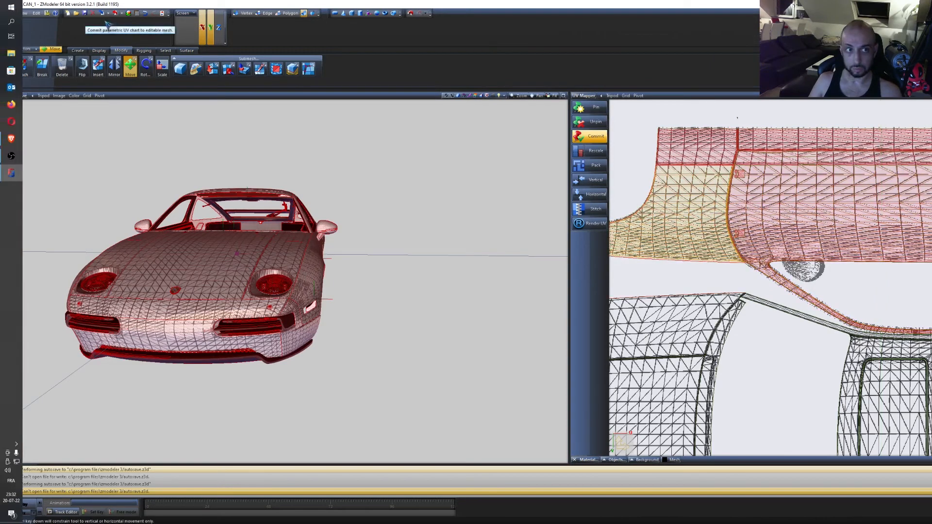
left_click(145, 14)
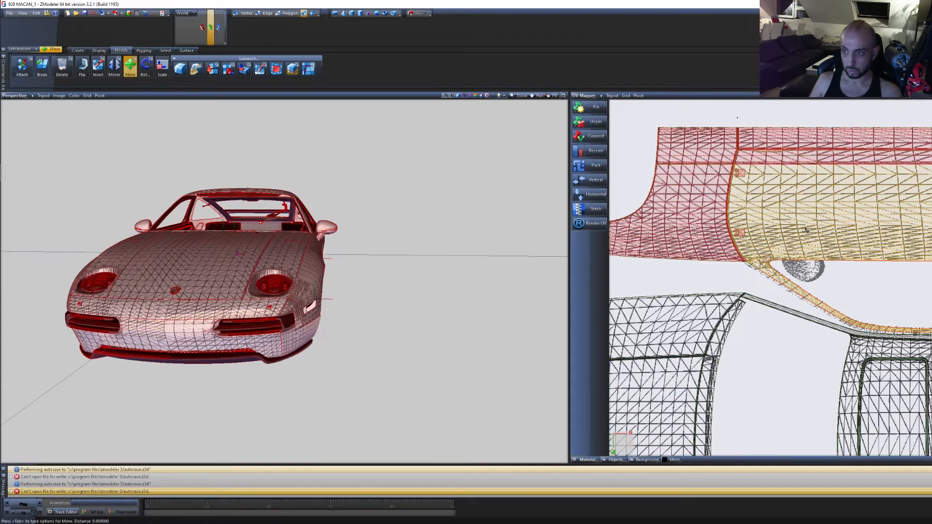
left_click_drag(806, 230, 805, 229)
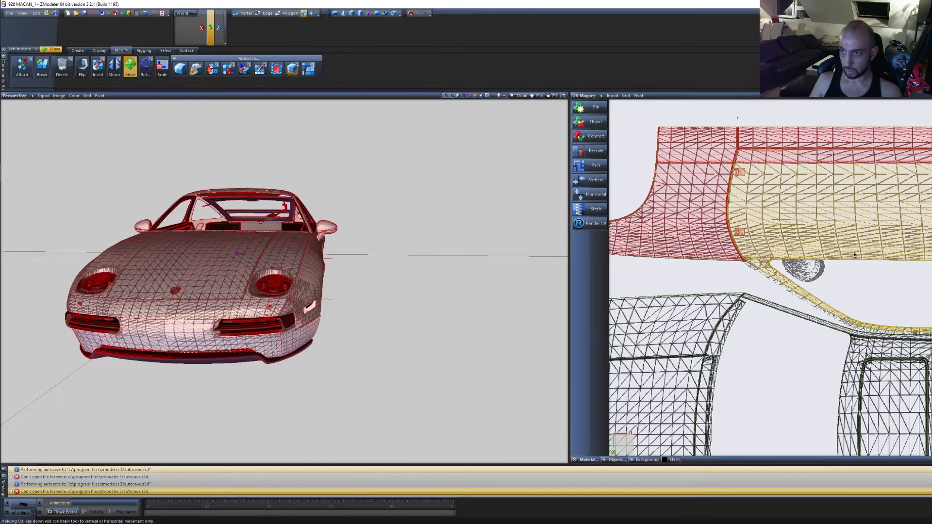
scroll(805, 229, "down", 5)
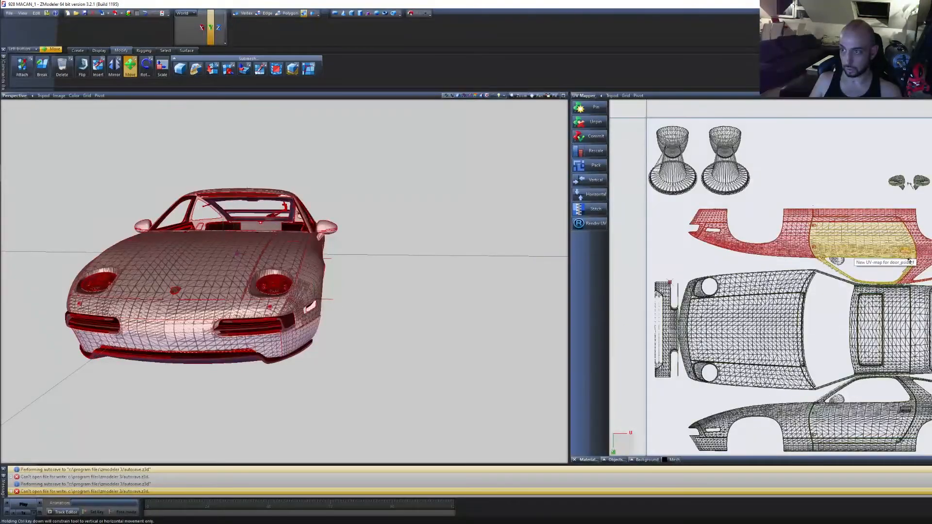
scroll(749, 108, "up", 5)
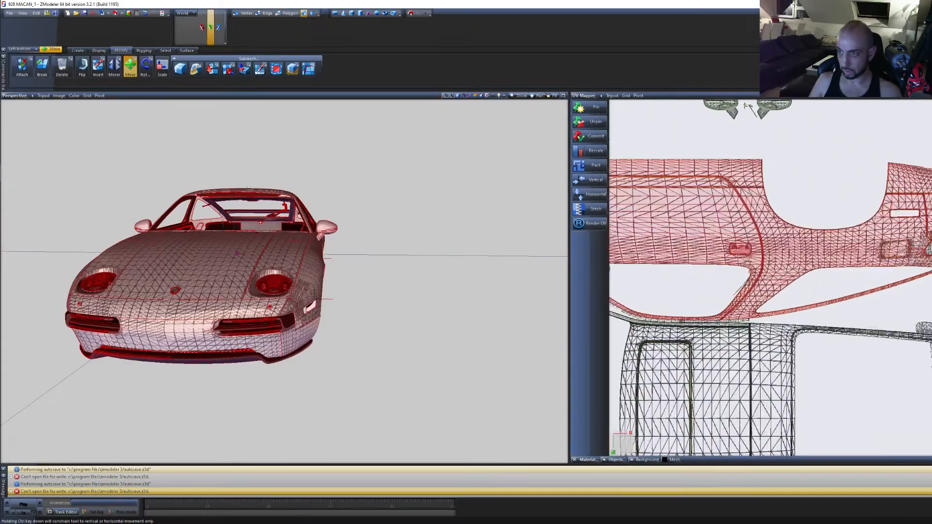
Fine-adjust the selected side-body UV islands vertically so the rear pillar sits just clear of the roof island
middle_click_drag(787, 369, 757, 311)
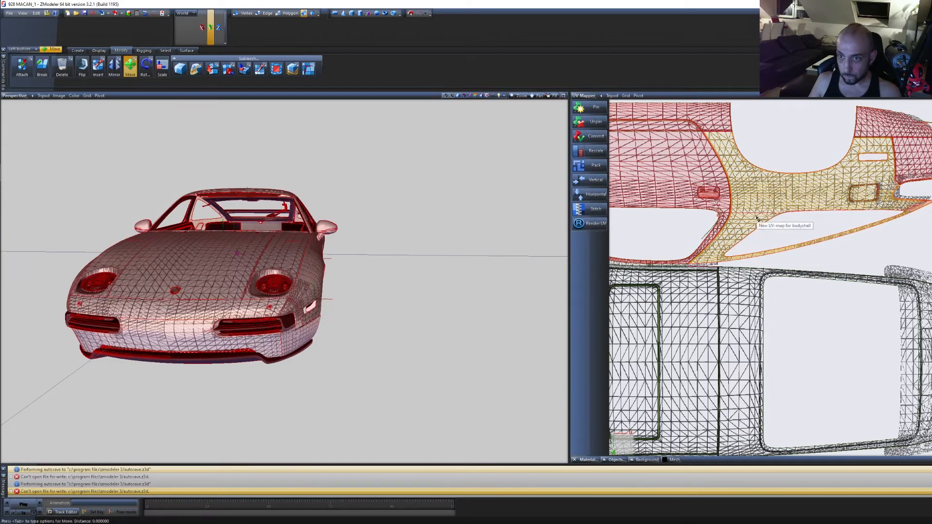
left_click_drag(757, 217, 756, 220)
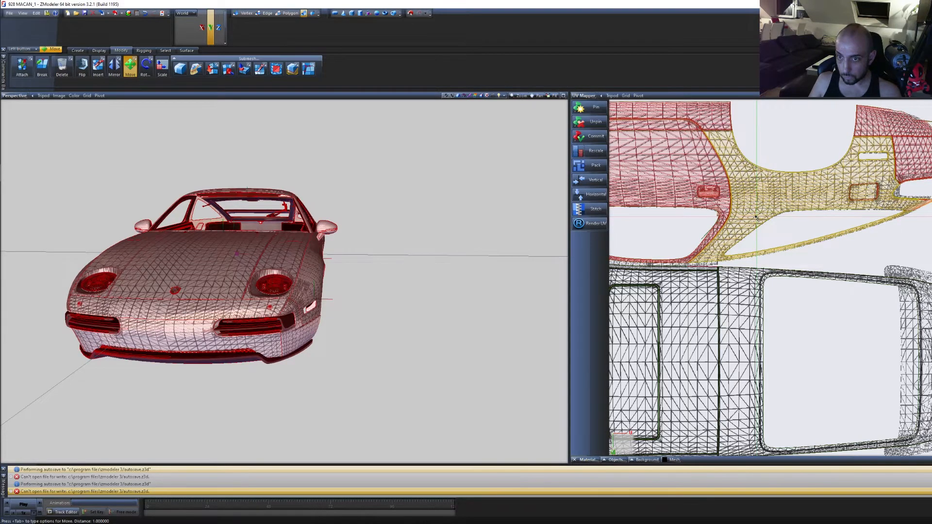
scroll(755, 217, "up", 4)
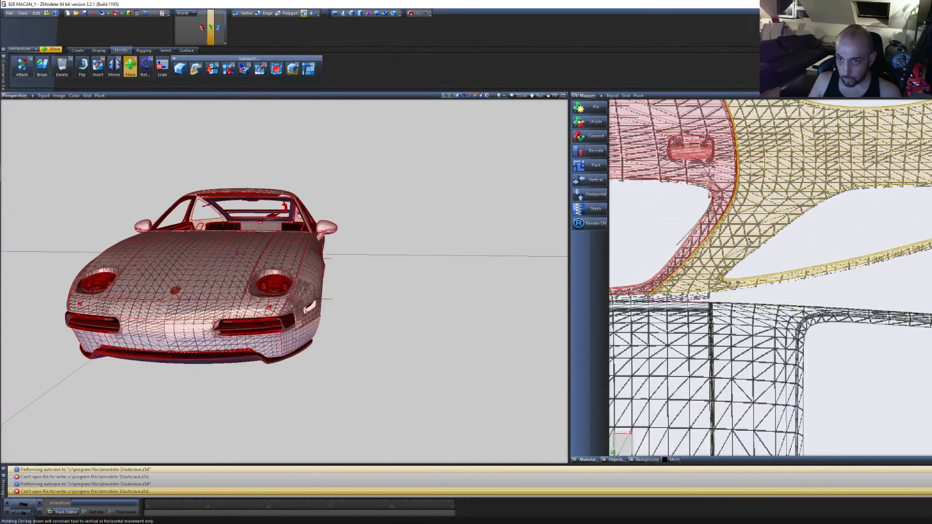
left_click_drag(750, 242, 748, 243)
scroll(748, 244, "down", 5)
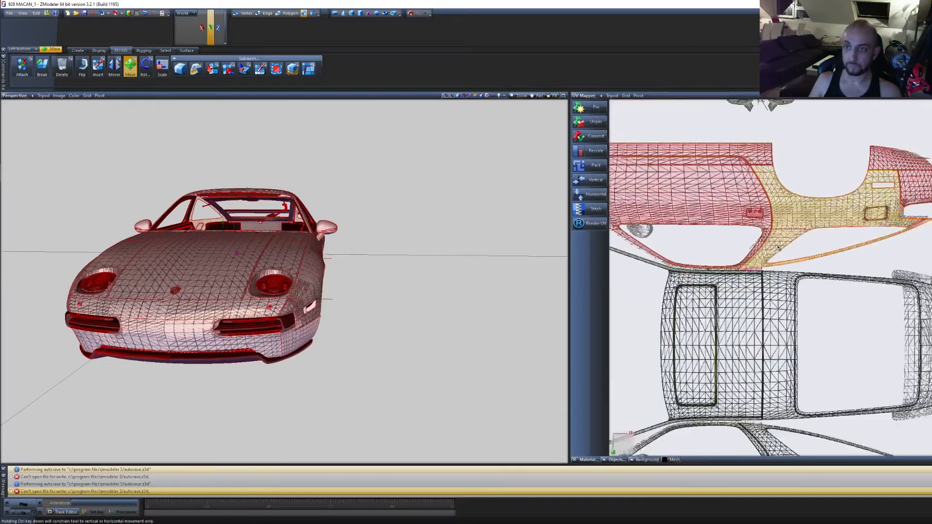
scroll(769, 267, "down", 3)
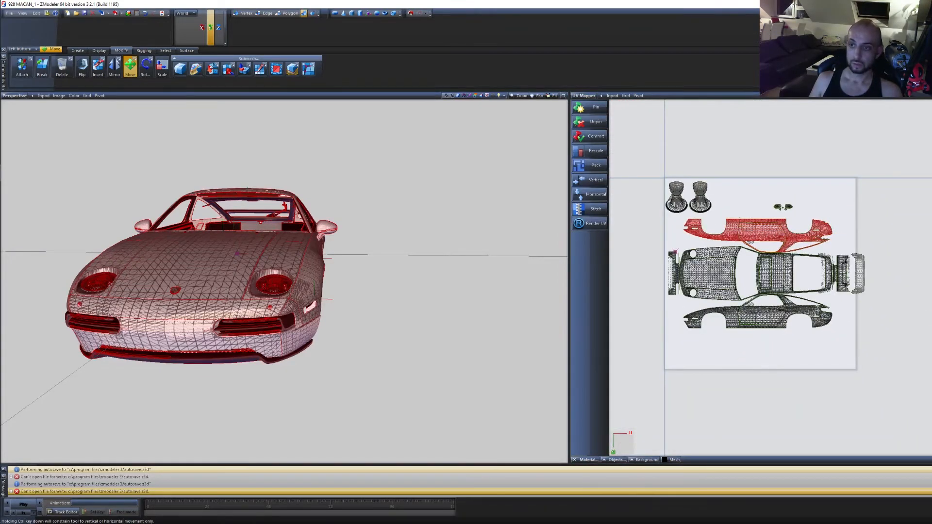
Move the outermost rear-part UV island into the empty area above the side body's tail and rotate it a quarter turn to lie horizontally
left_click_drag(896, 310, 852, 238)
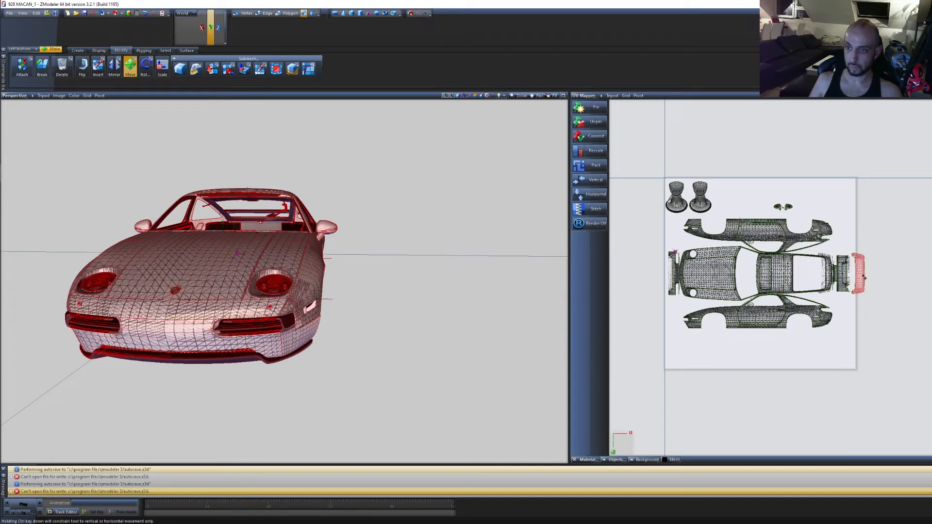
left_click_drag(864, 278, 822, 200, "ctrl")
left_click(146, 67)
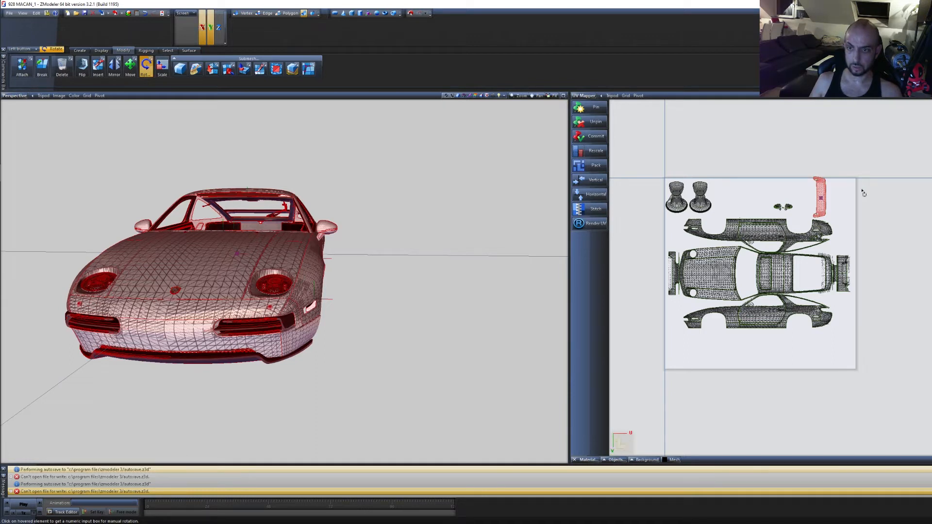
left_click(825, 197)
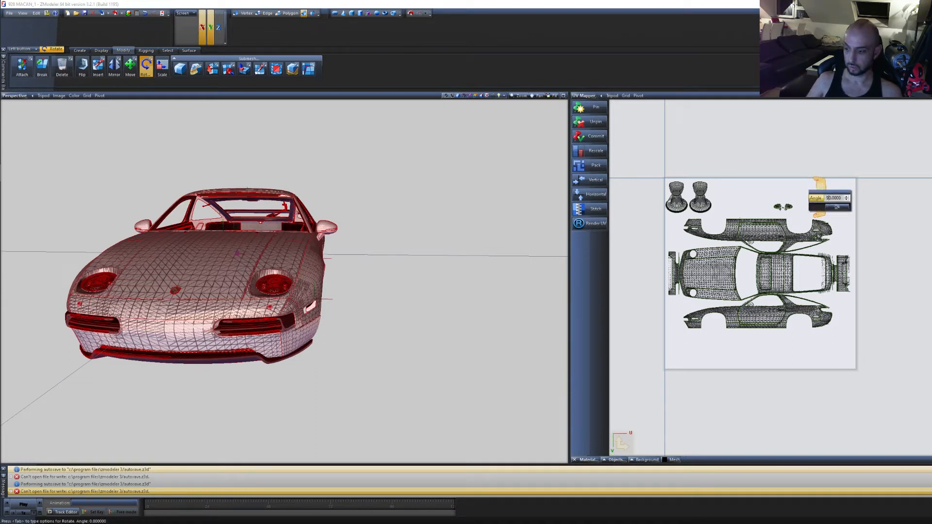
key("Return")
left_click(837, 206)
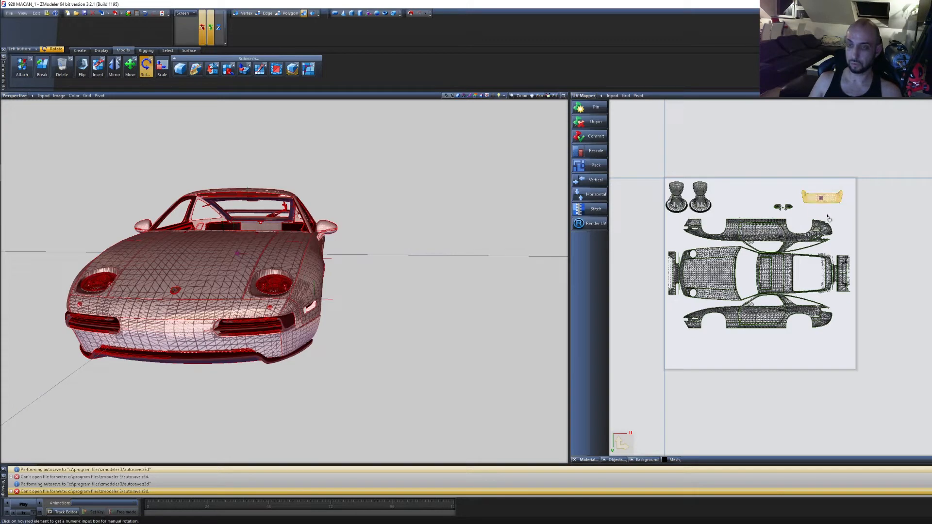
scroll(826, 203, "up", 5)
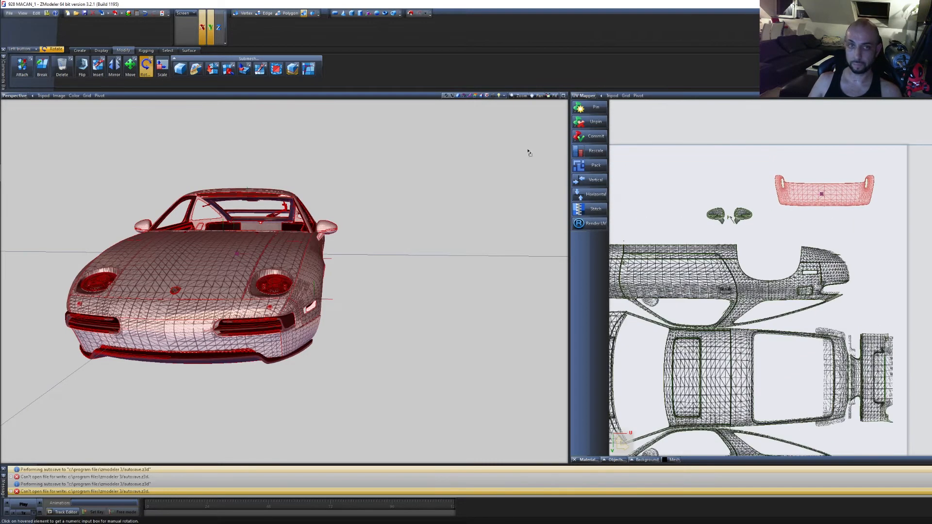
Move the pair of mirror UV islands into the empty space between the two goblet-shaped islands and the rear-part island
left_click(130, 66)
scroll(770, 231, "up", 2)
scroll(770, 230, "up", 1)
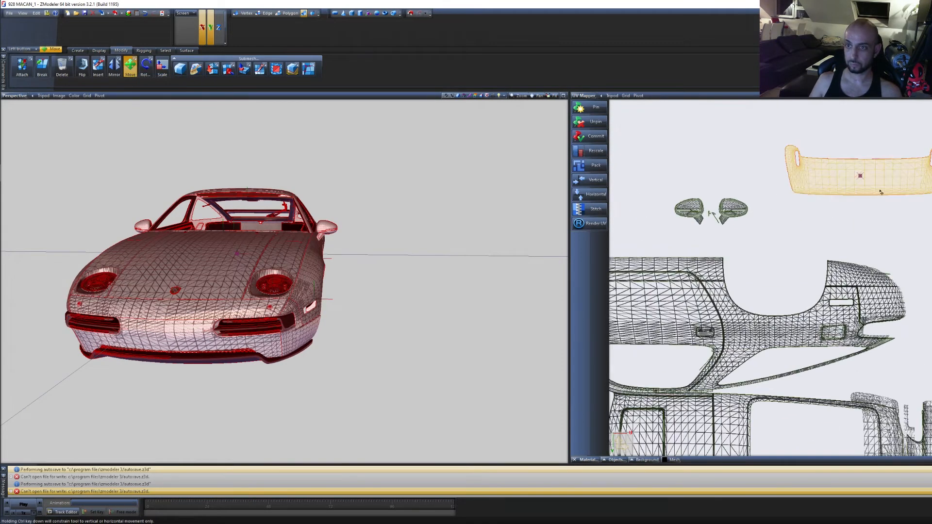
scroll(857, 200, "down", 3)
scroll(704, 204, "up", 4)
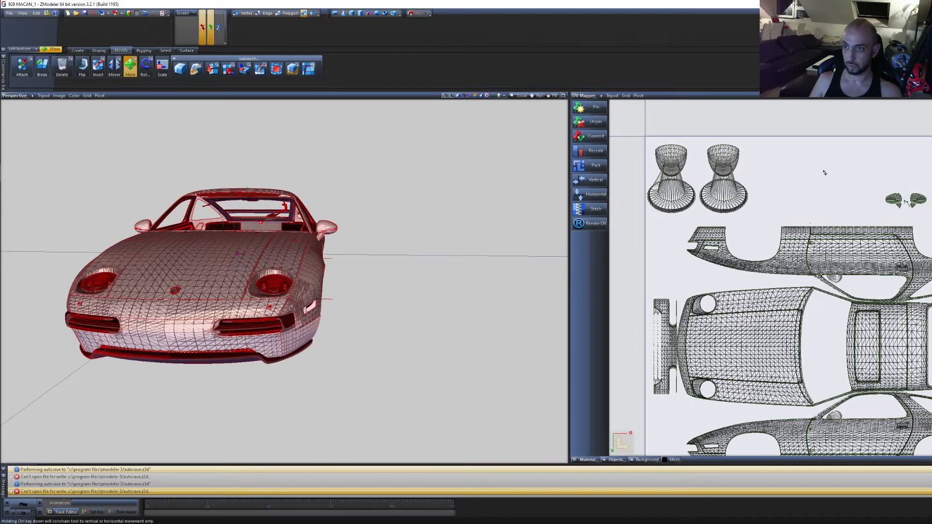
left_click(906, 202)
left_click_drag(896, 200, 839, 185)
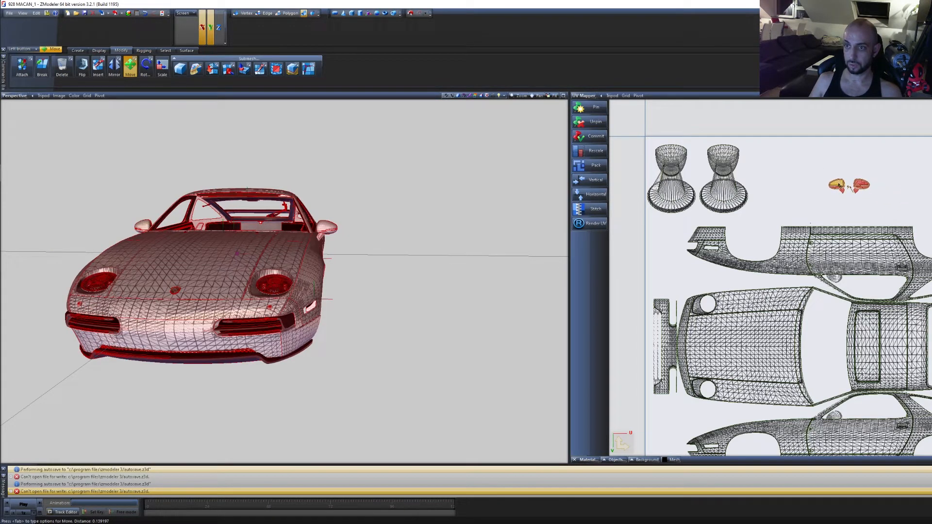
Enlarge the pair of mirror UV islands to fill the gap and shift them slightly upward, clear of the side body
left_click(163, 68)
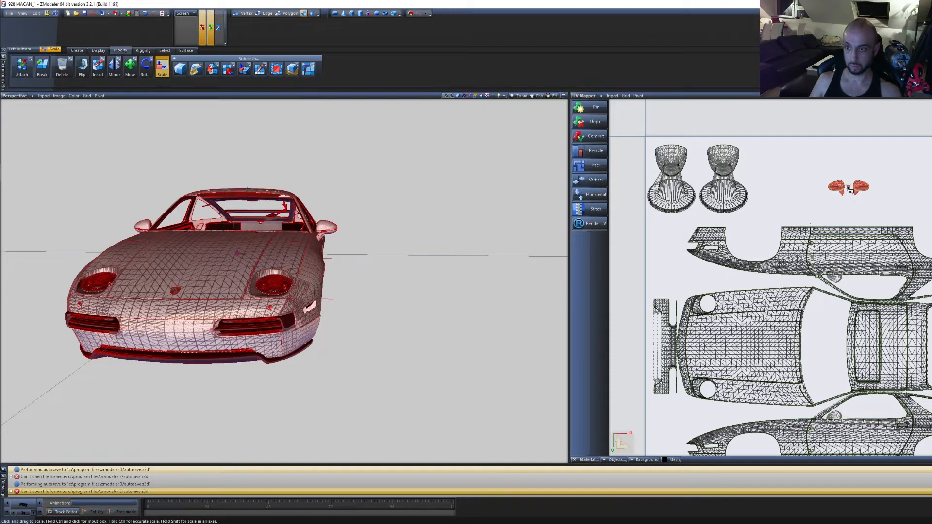
mouse_move(864, 191)
left_mouse_down()
mouse_move(889, 147)
mouse_move(912, 53)
mouse_move(853, 194)
left_mouse_up()
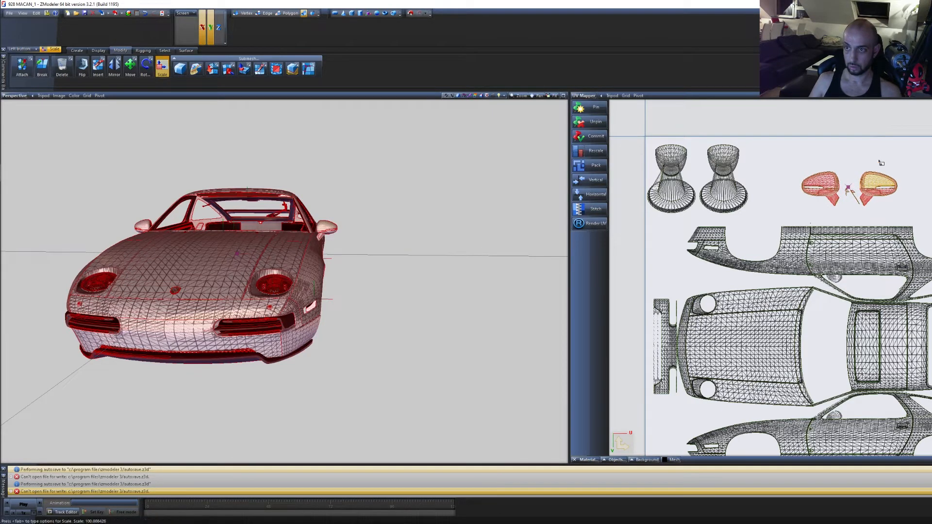
left_click_drag(879, 160, 885, 136)
left_click(114, 68)
left_click(130, 68)
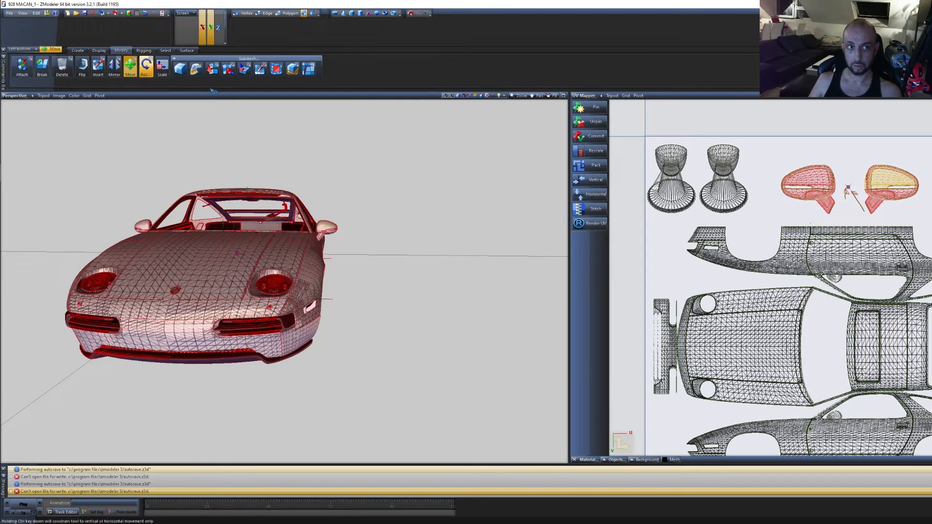
left_click_drag(824, 194, 822, 187)
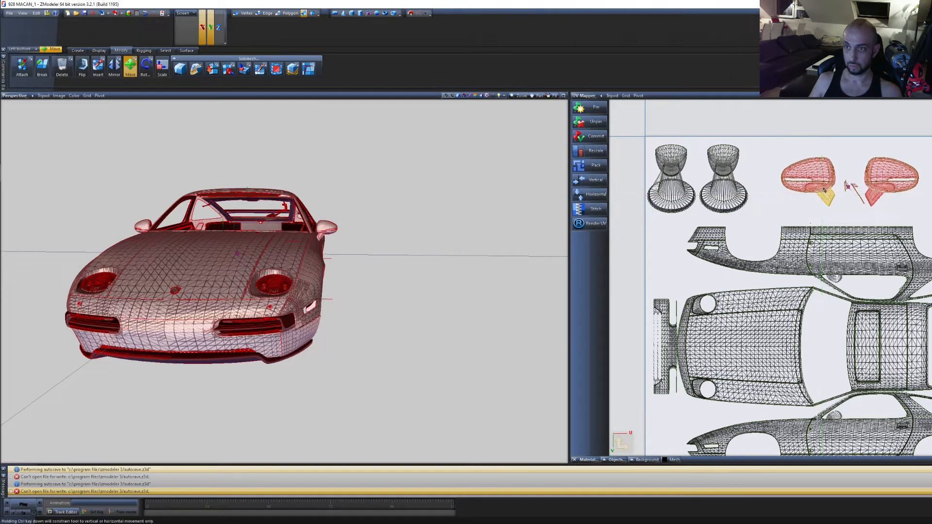
Delete the small stray UV pieces lying between the two mirror islands
left_click(856, 196)
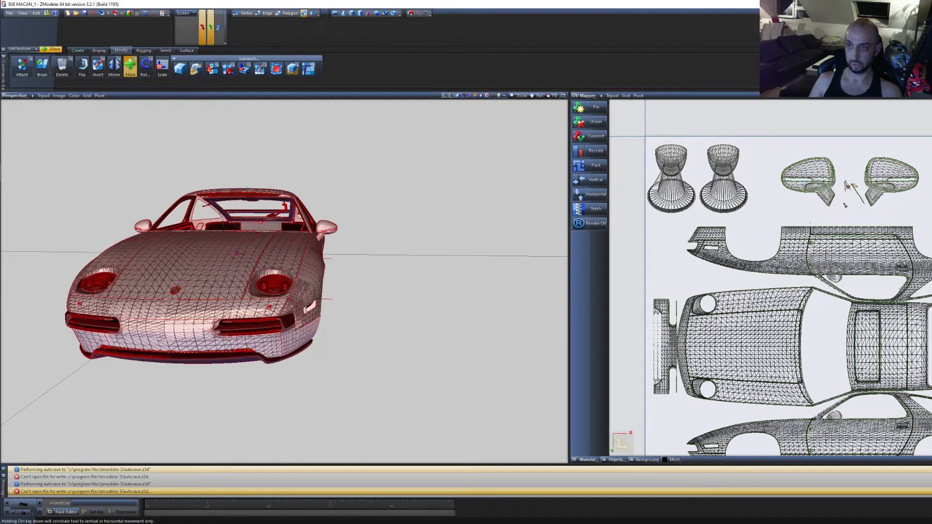
left_click(132, 68)
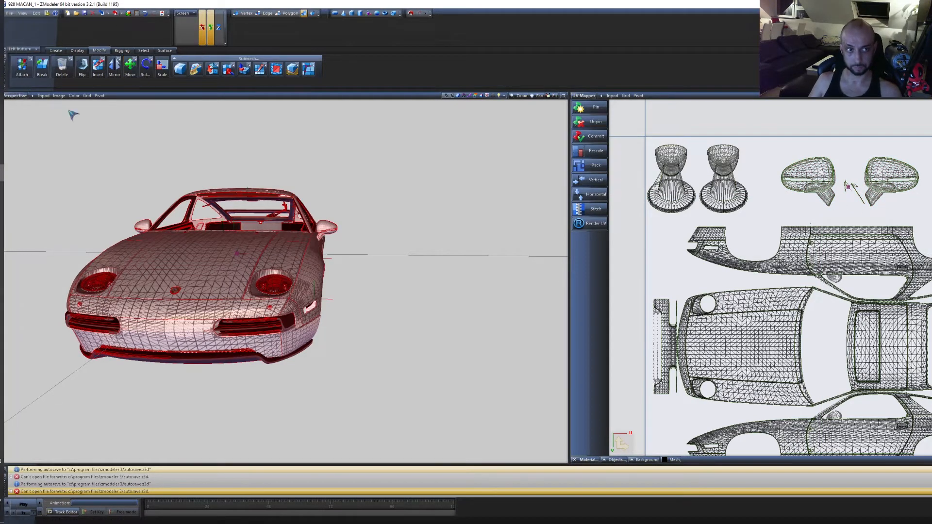
left_click(402, 233)
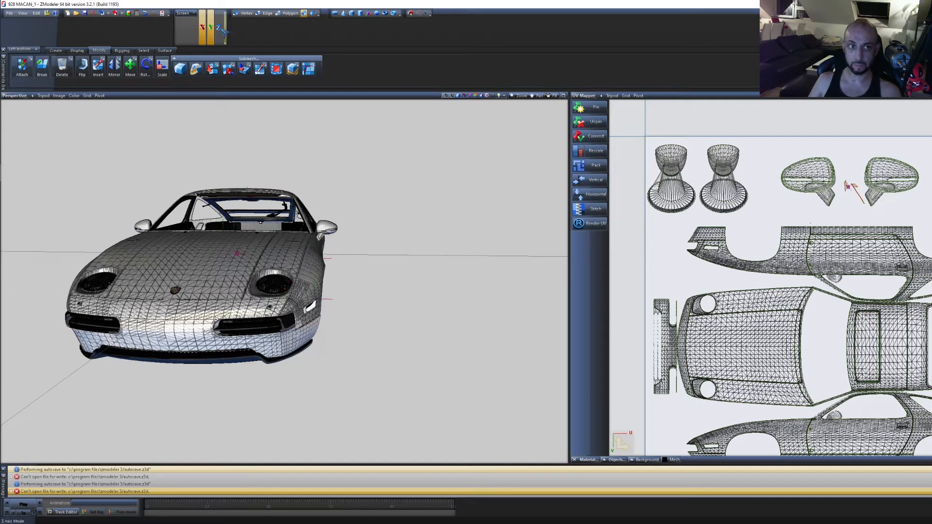
left_click(61, 70)
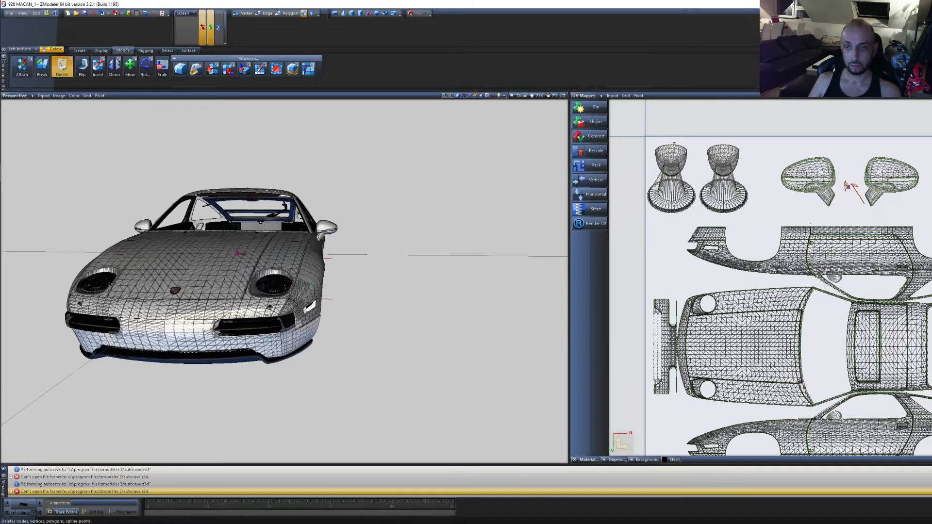
scroll(873, 196, "down", 3)
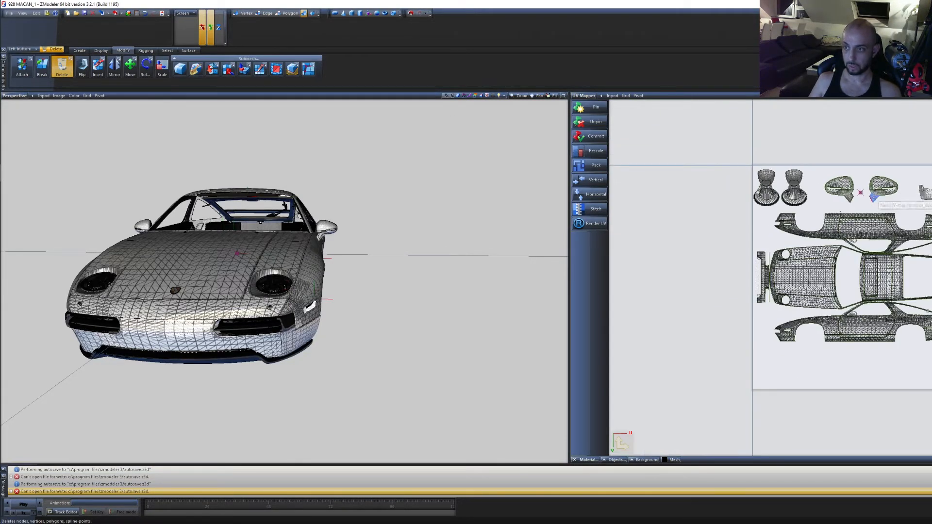
scroll(873, 196, "up", 4)
scroll(927, 311, "up", 2)
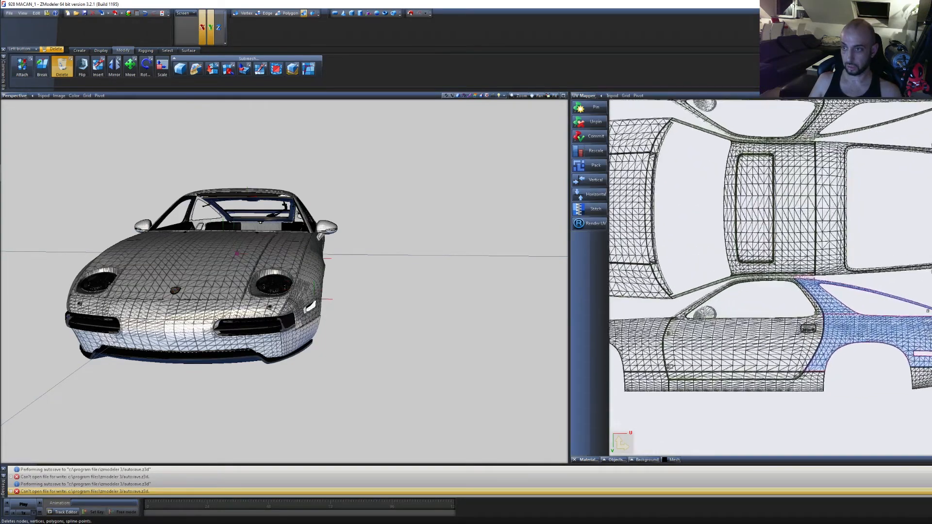
scroll(927, 311, "down", 4)
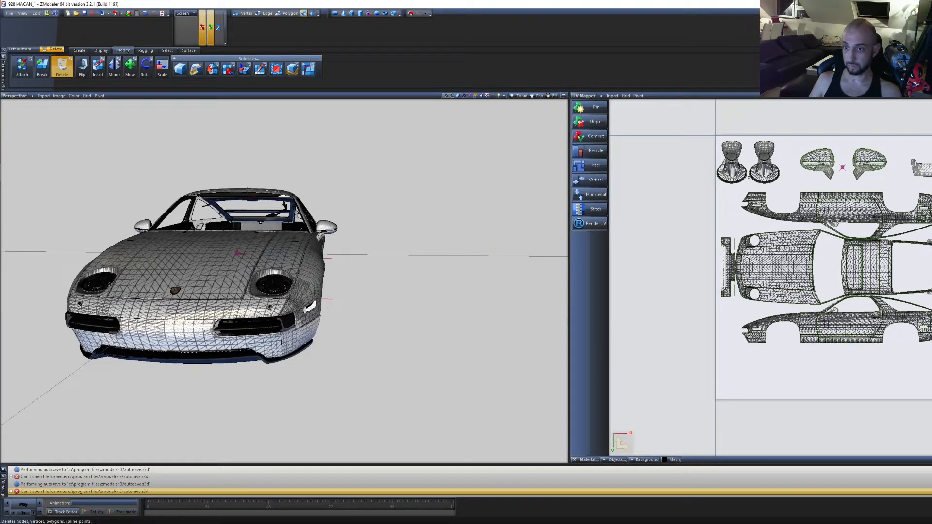
Replace the detail texture of the 928gts_sign_1 [PAINT:1] material with vehicle_generic_smallspecmap.png from the vehshare textures
left_click(189, 51)
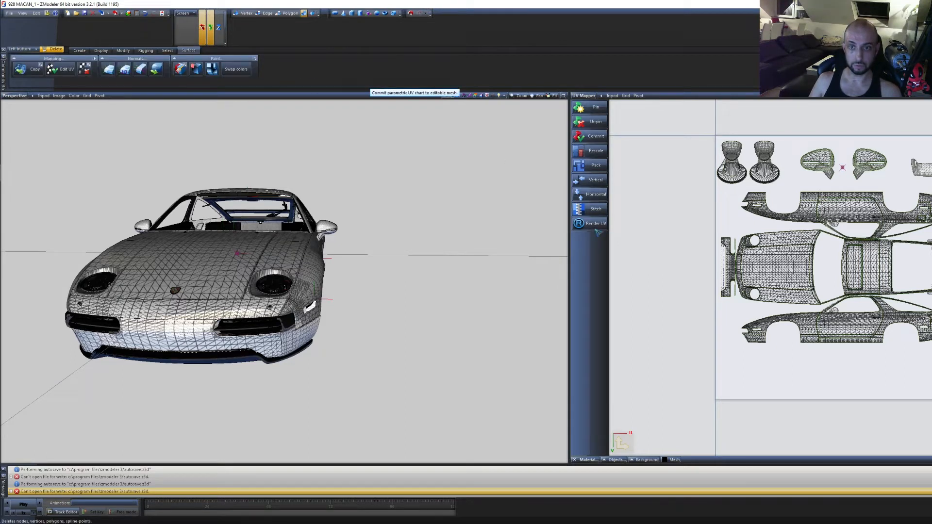
left_click(117, 14)
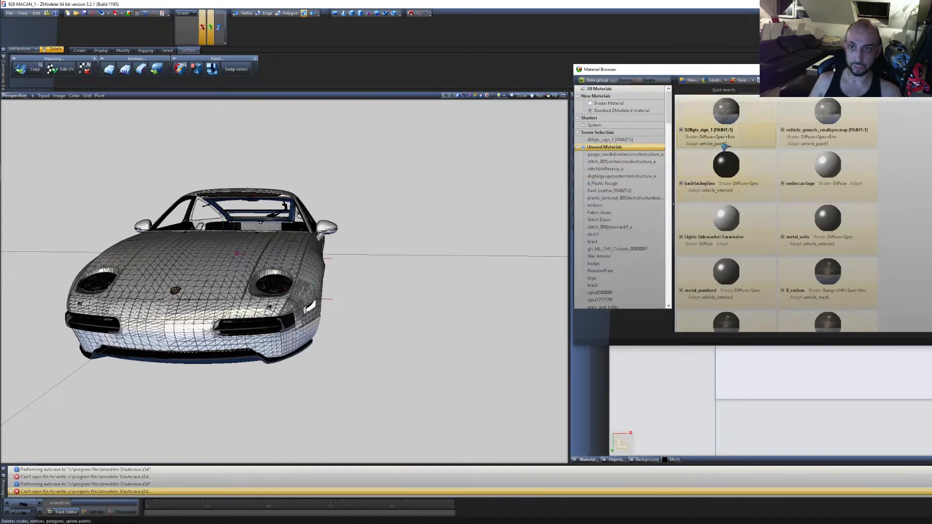
double_click(727, 116)
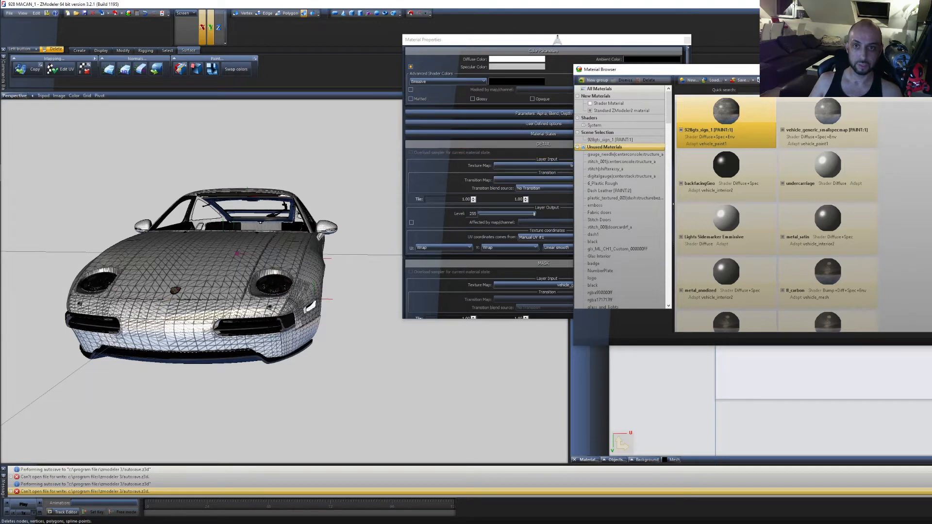
left_click(558, 39)
left_click(581, 165)
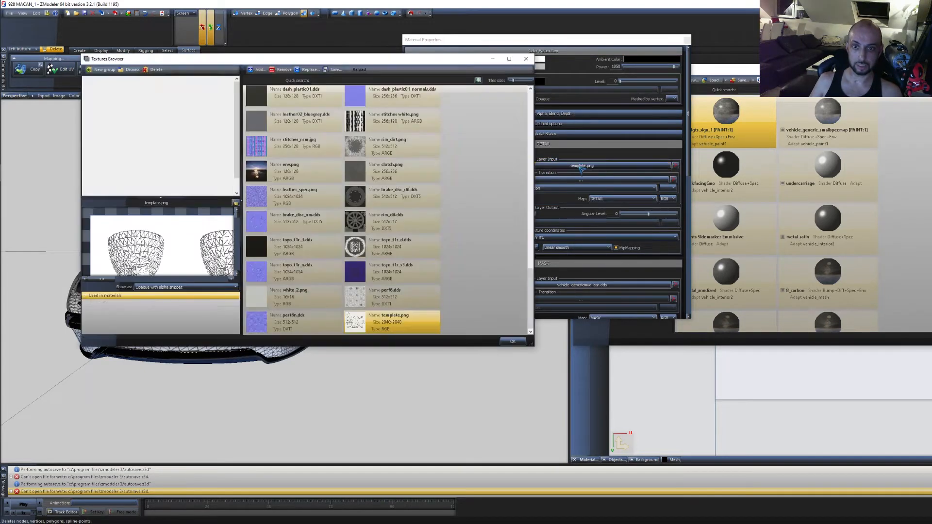
scroll(467, 246, "up", 11)
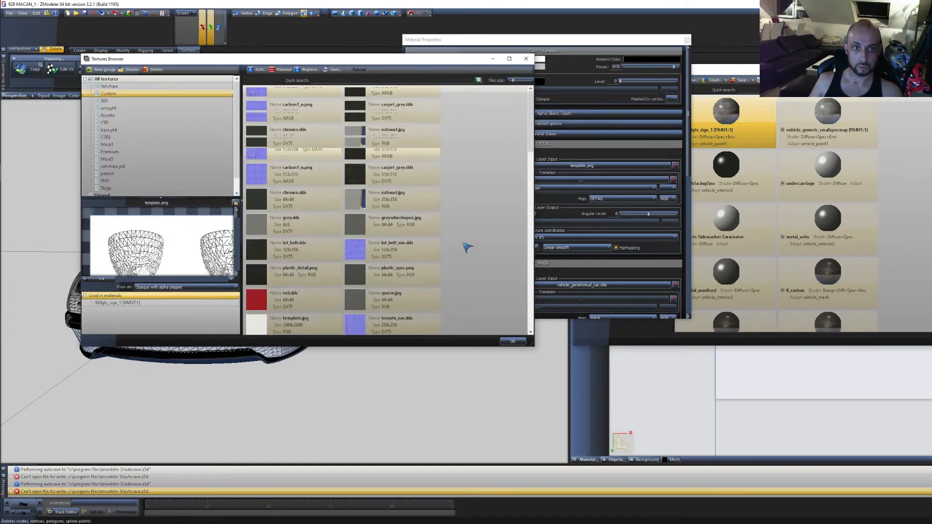
left_click(126, 88)
scroll(356, 167, "down", 3)
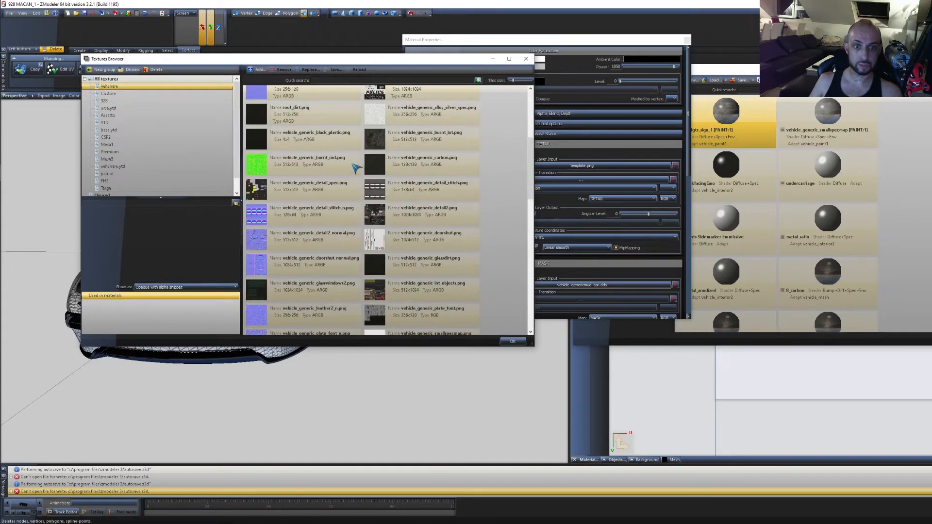
scroll(356, 167, "down", 3)
double_click(414, 159)
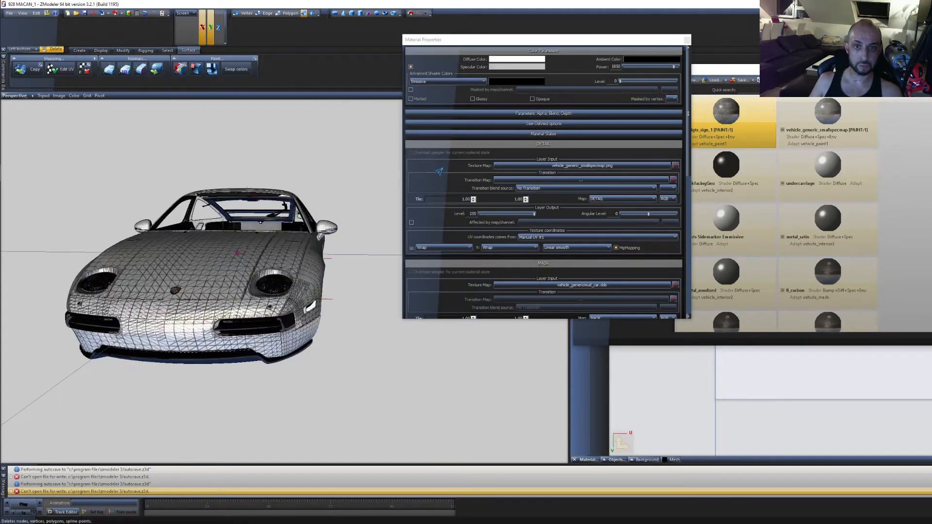
left_click(687, 40)
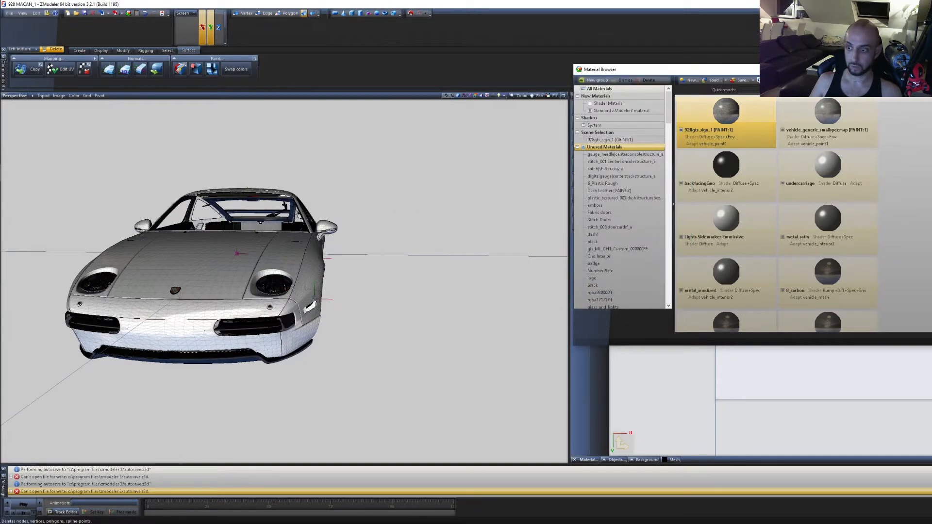
key("Escape")
Start a wireframe UV atlas render in an enlarged render window and set the output image to 2048 by 2048
scroll(771, 277, "up", 5)
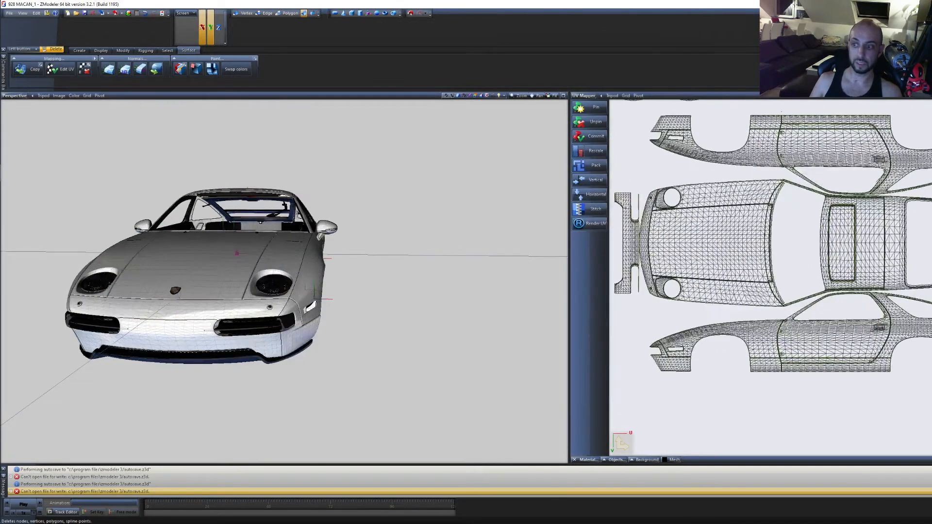
scroll(771, 278, "down", 5)
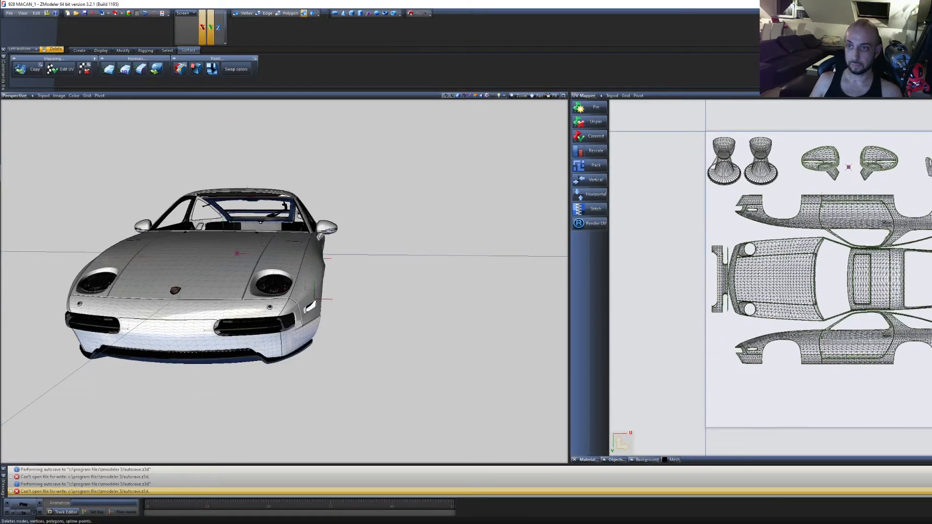
left_click(590, 227)
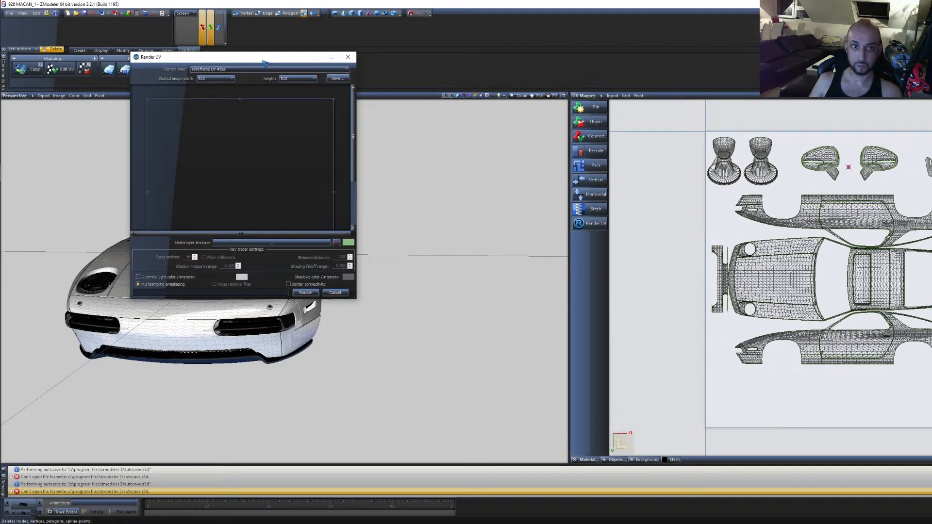
left_click_drag(264, 62, 558, 80)
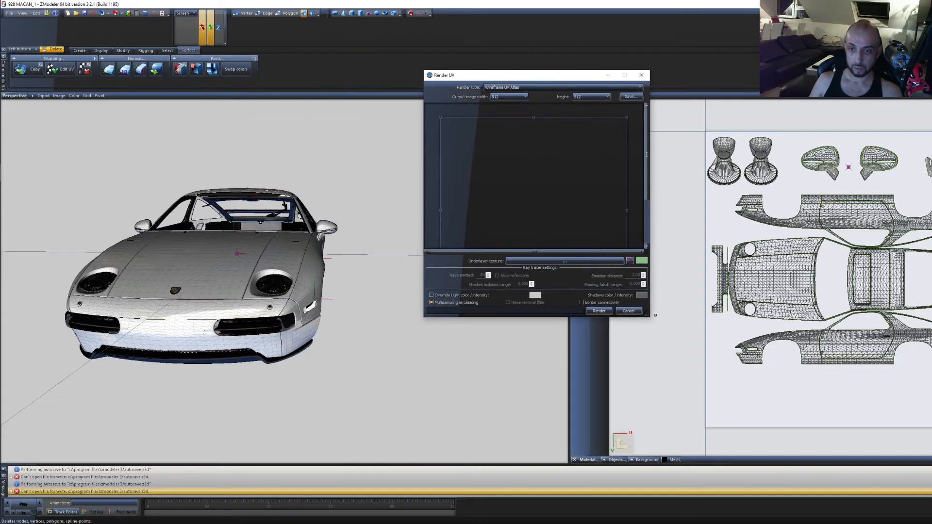
left_click_drag(653, 319, 838, 413)
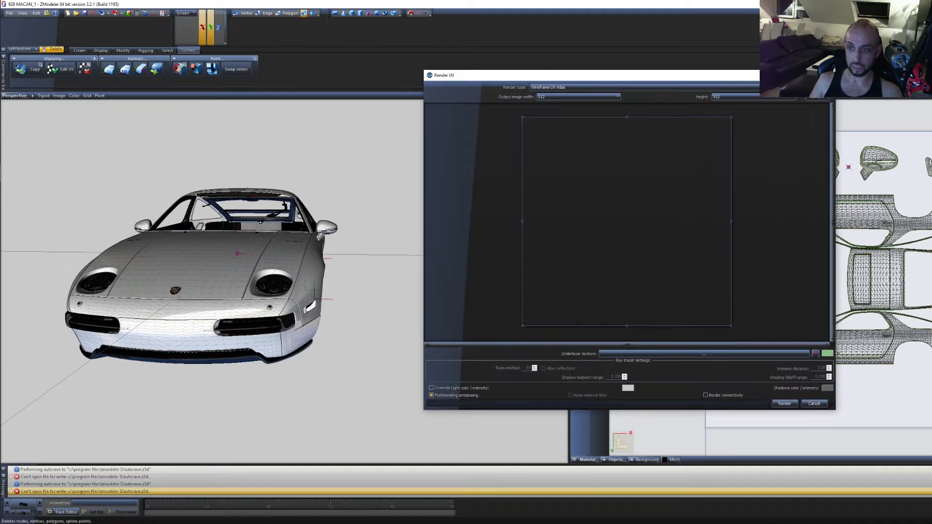
left_click(592, 97)
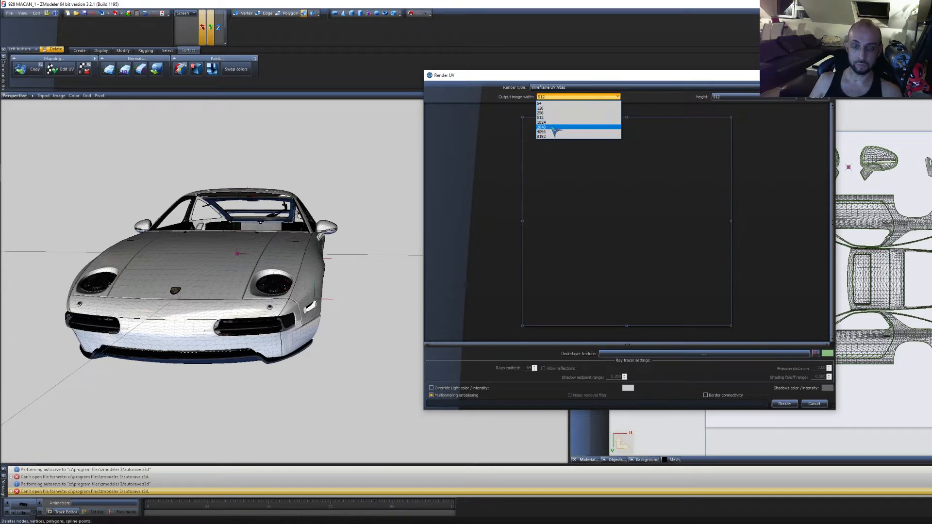
left_click(555, 127)
left_click(751, 100)
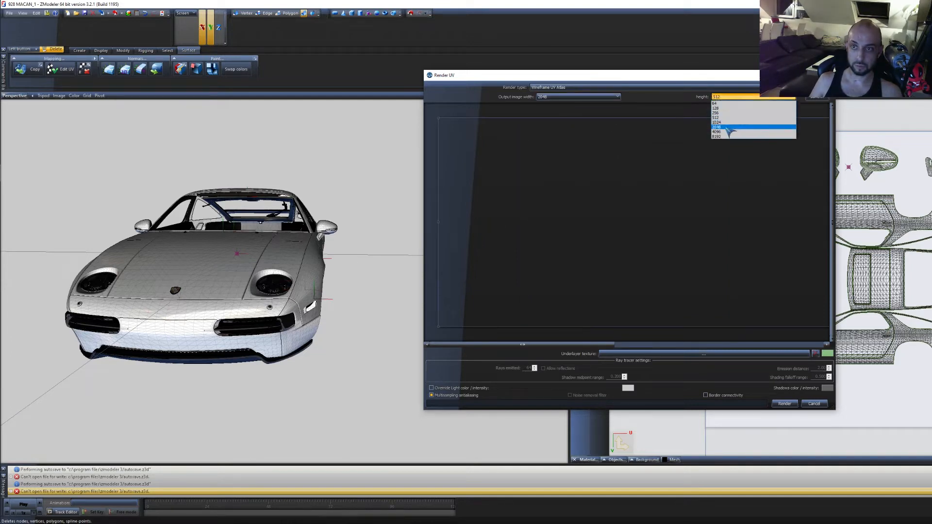
left_click(726, 127)
left_click(618, 97)
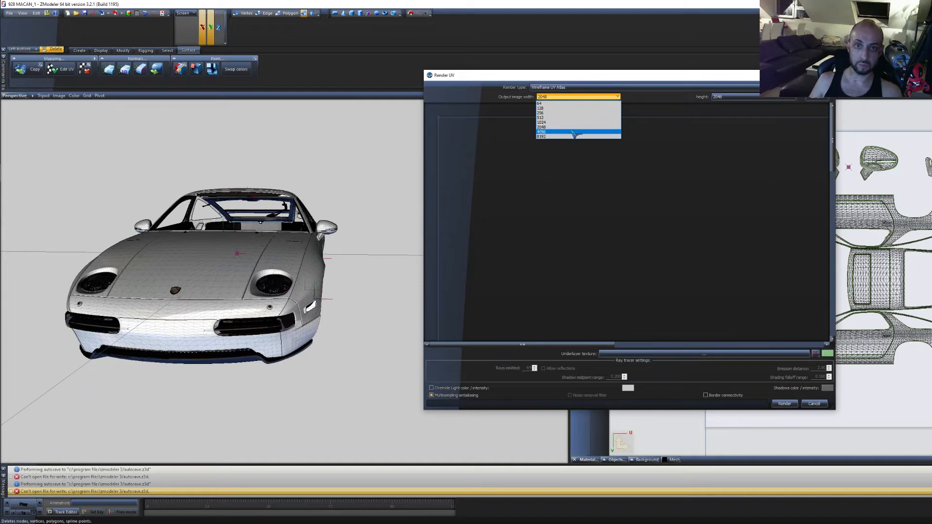
left_click(654, 99)
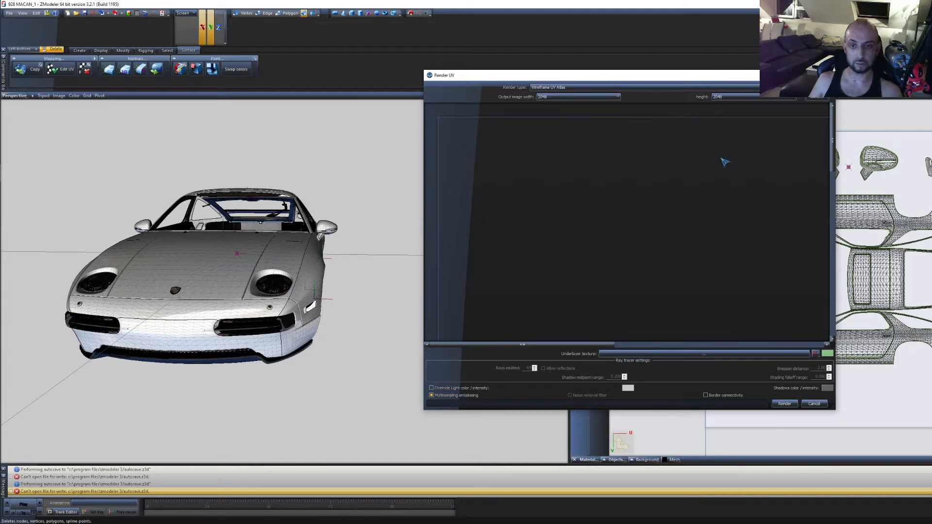
Set the wireframe colour of the UV render to pure black (RGB 0, 0, 0)
left_click(828, 354)
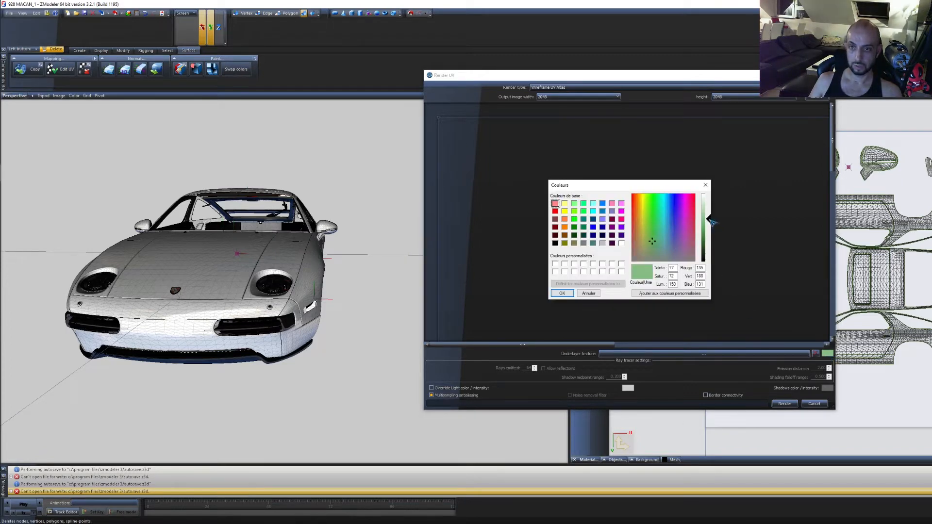
left_click_drag(710, 221, 710, 262)
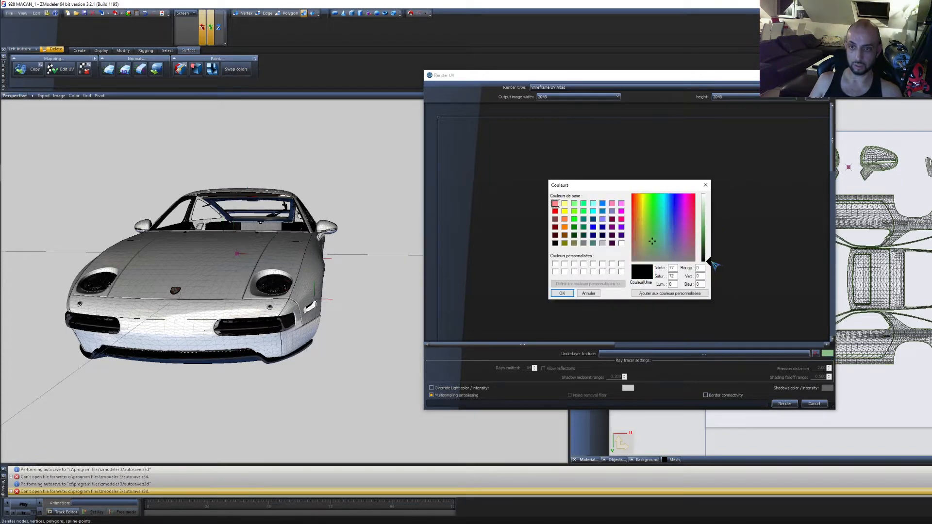
left_click(563, 295)
Use vehicle_generic_smallspecmap.png as the underlayer texture and render the UV atlas
left_click(700, 357)
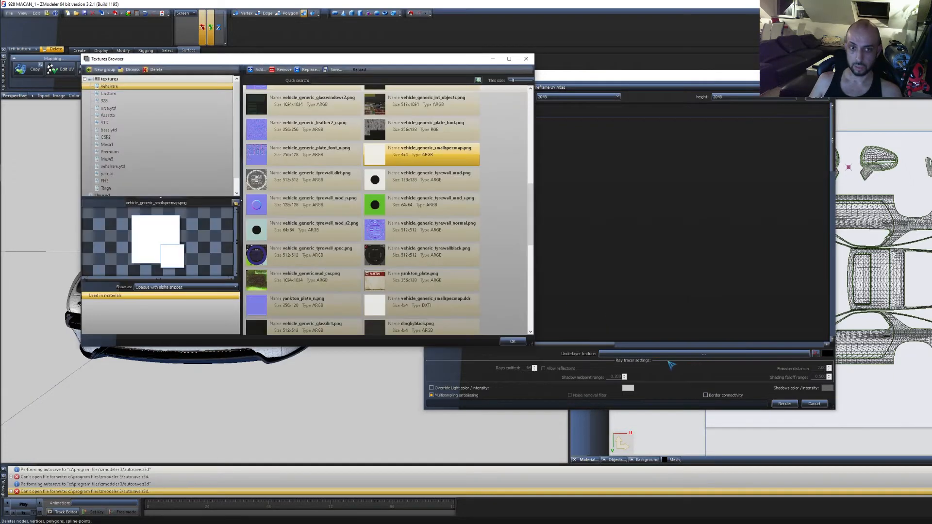
double_click(408, 155)
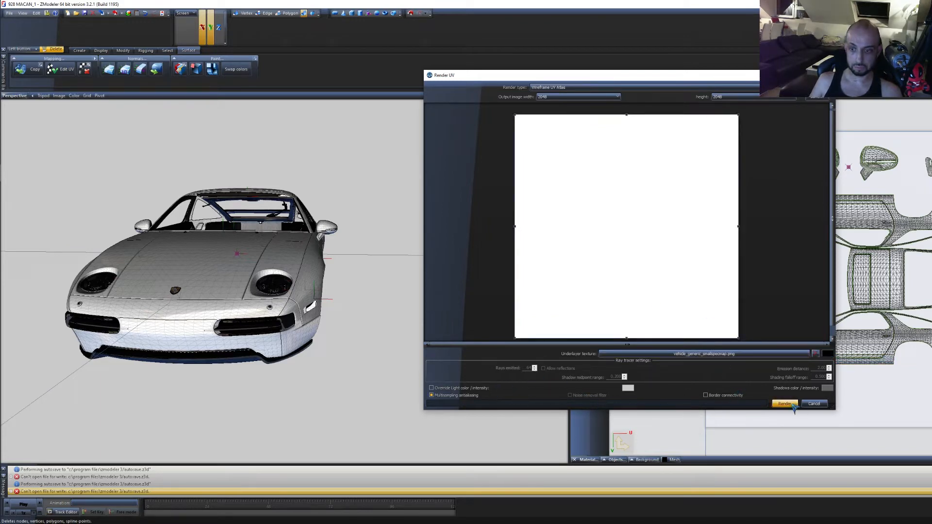
left_click(784, 407)
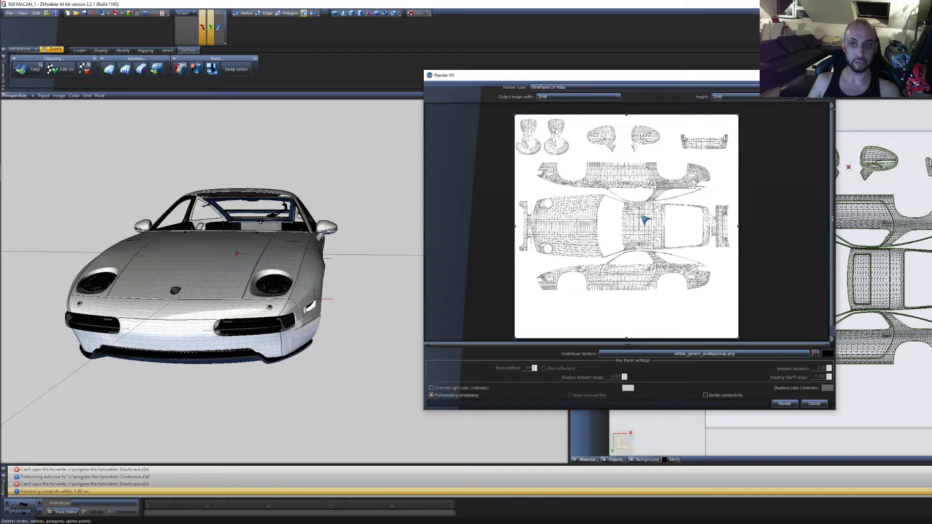
Begin saving the rendered image and choose the folder 1_My Cars > WIP > Porsche 928 GTS > TEST > 928 Macan as its location
left_click(817, 98)
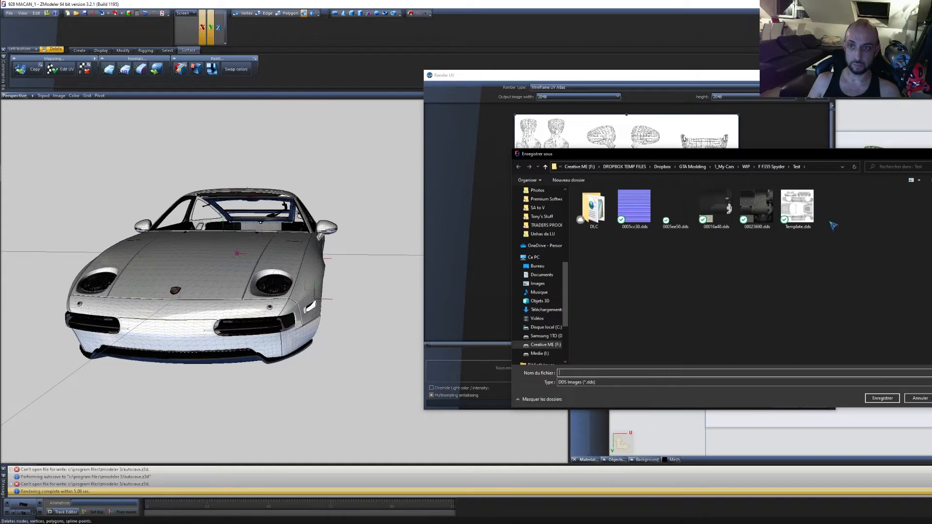
left_click(725, 167)
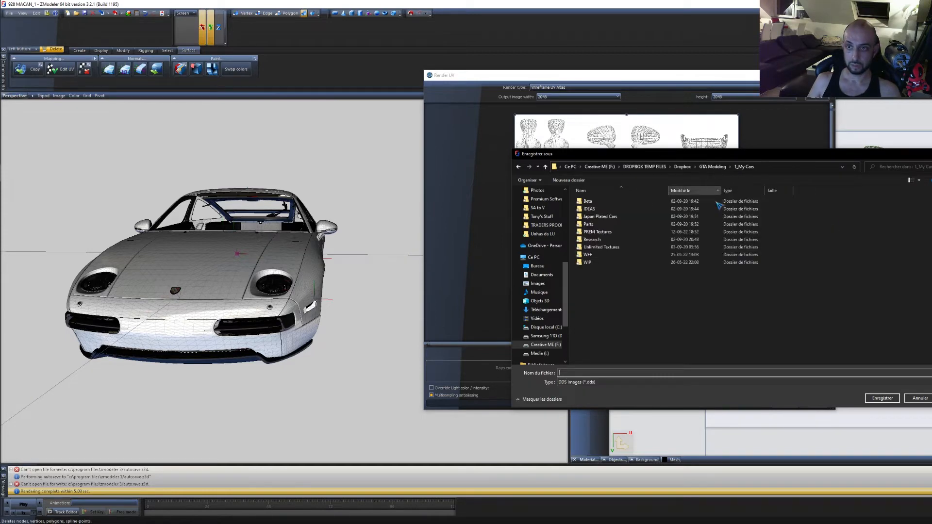
double_click(595, 263)
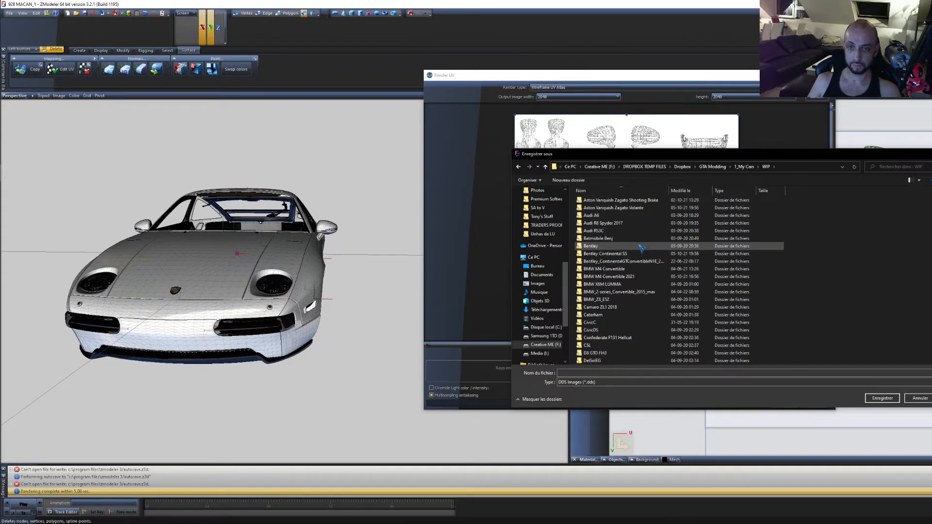
scroll(641, 248, "down", 20)
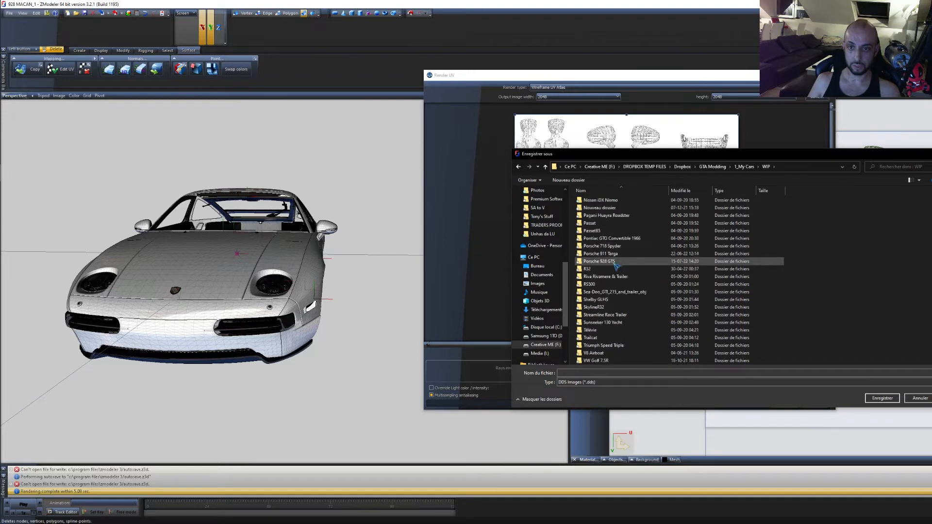
double_click(614, 263)
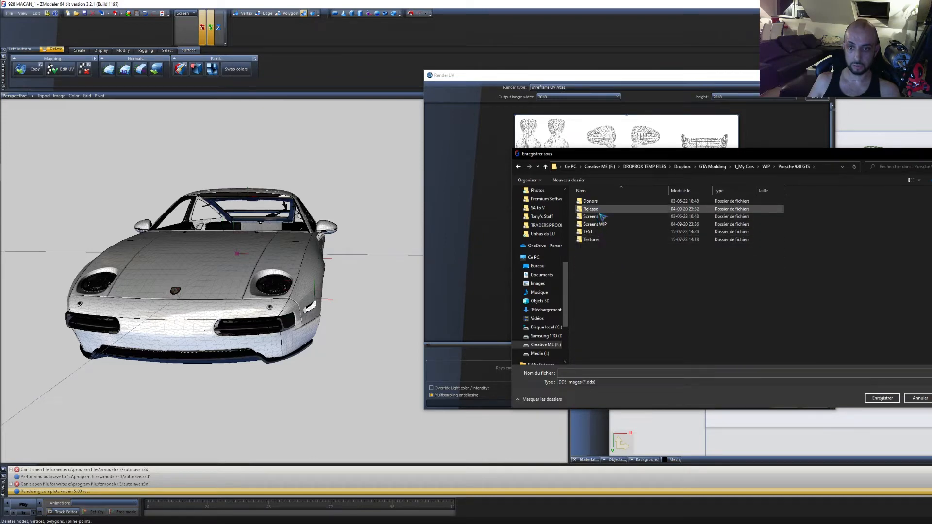
double_click(602, 240)
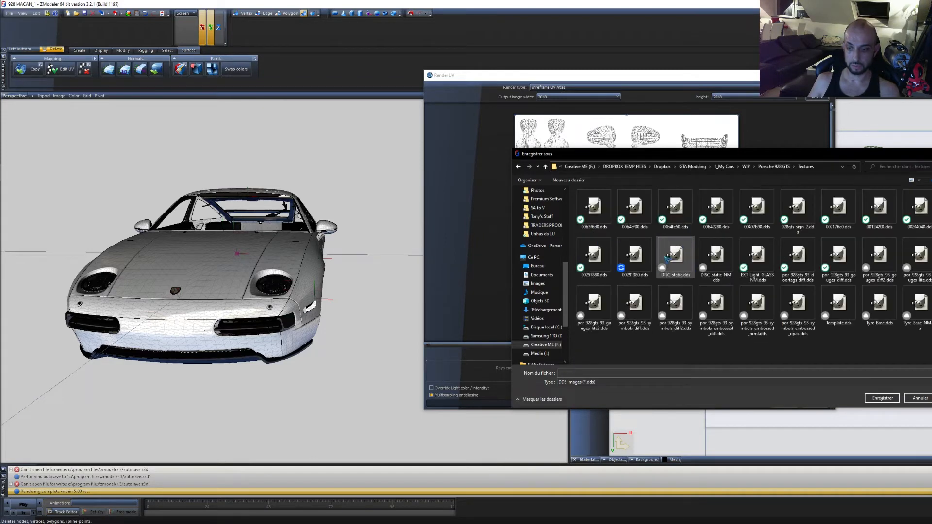
key("alt+Left")
double_click(597, 232)
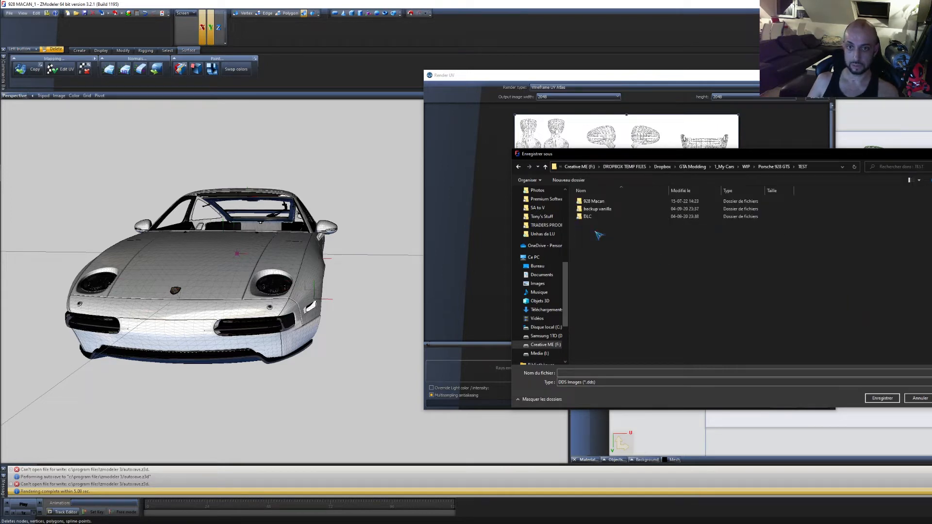
double_click(598, 202)
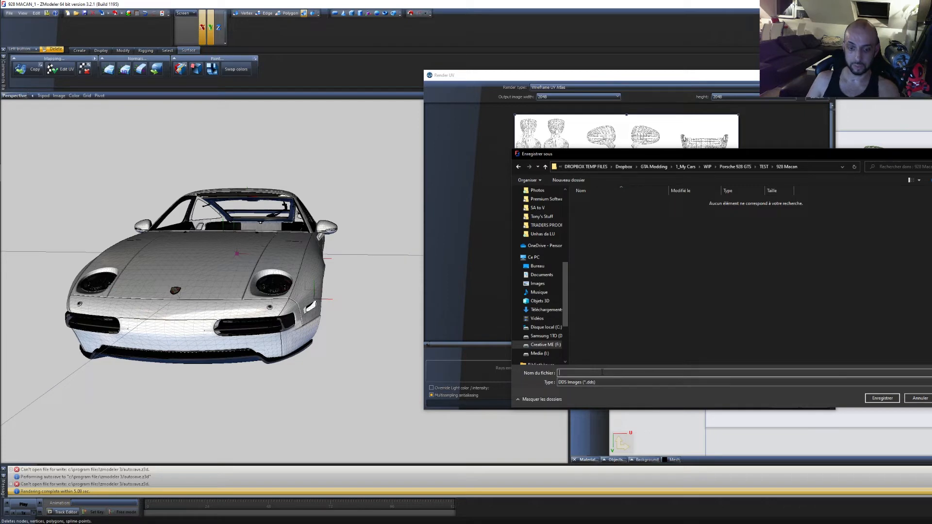
Save the UV render as a DDS image named "Template 928GT"
type("emplate 928GT")
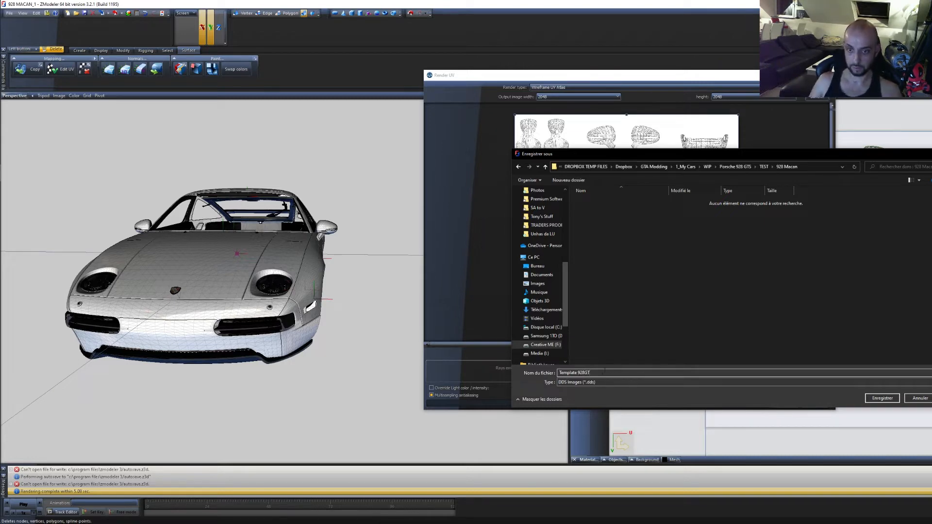
left_click_drag(605, 373, 512, 371)
left_click(882, 398)
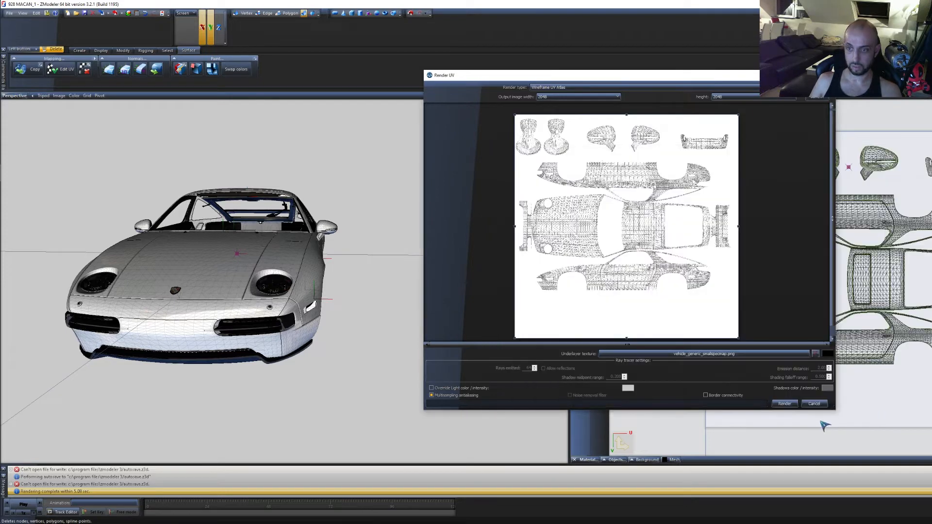
Save the UV render also as a bitmap image named "Template 928GT" and close the UV rendering dialog
left_click(819, 104)
left_click(603, 382)
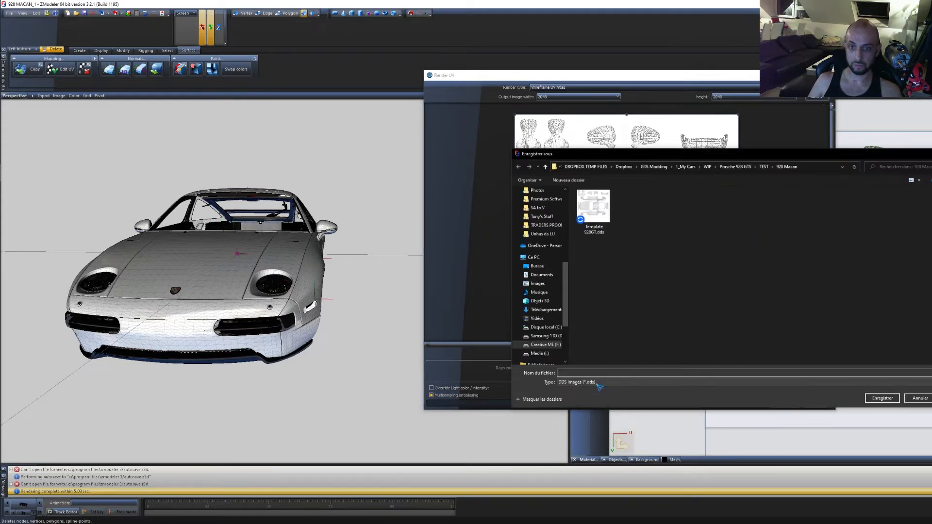
left_click(603, 396)
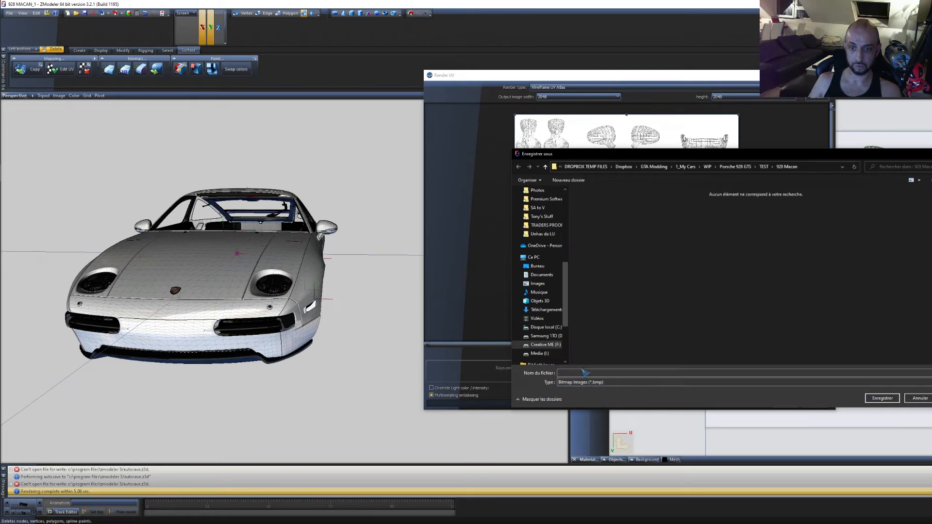
left_click(602, 373)
type("Template 928GT")
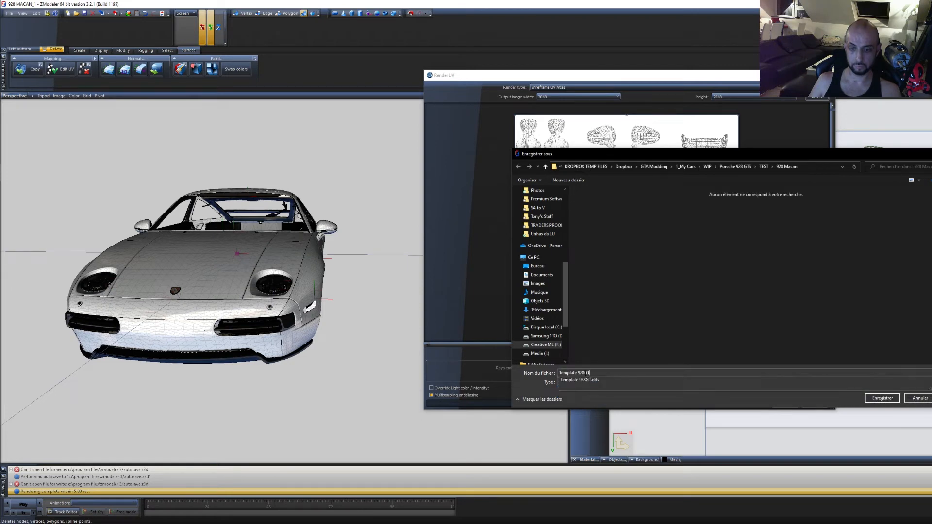
left_click(882, 399)
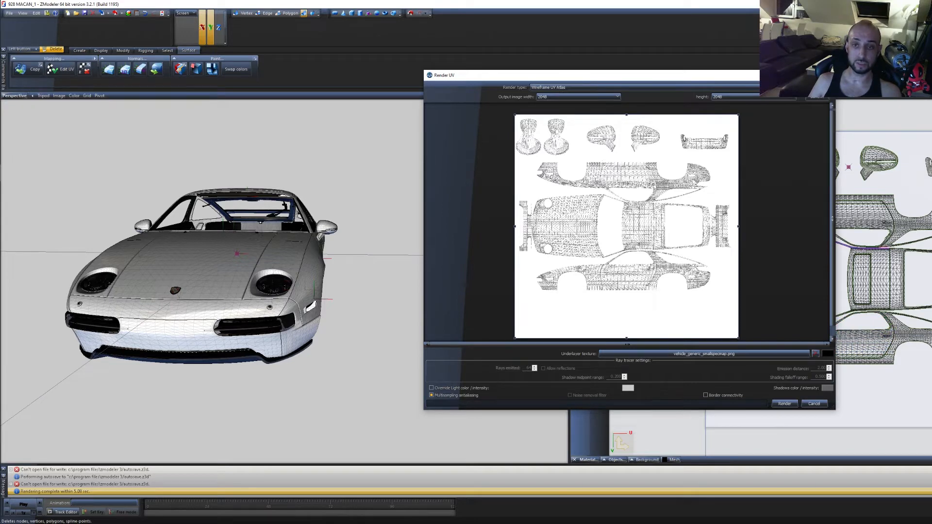
key("Escape")
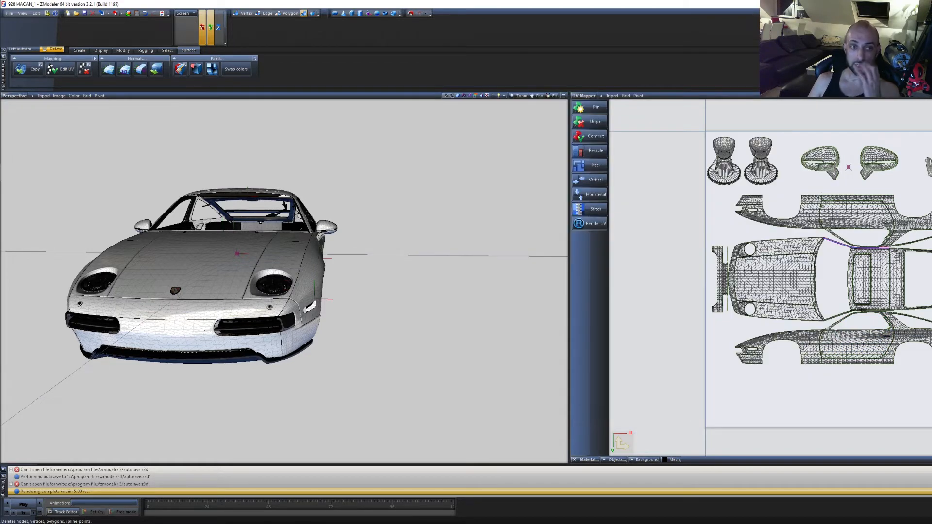
Select all polygons of the car body that use the material 928gts_sign_1 [PAINT:1]
middle_click_drag(425, 325, 518, 329)
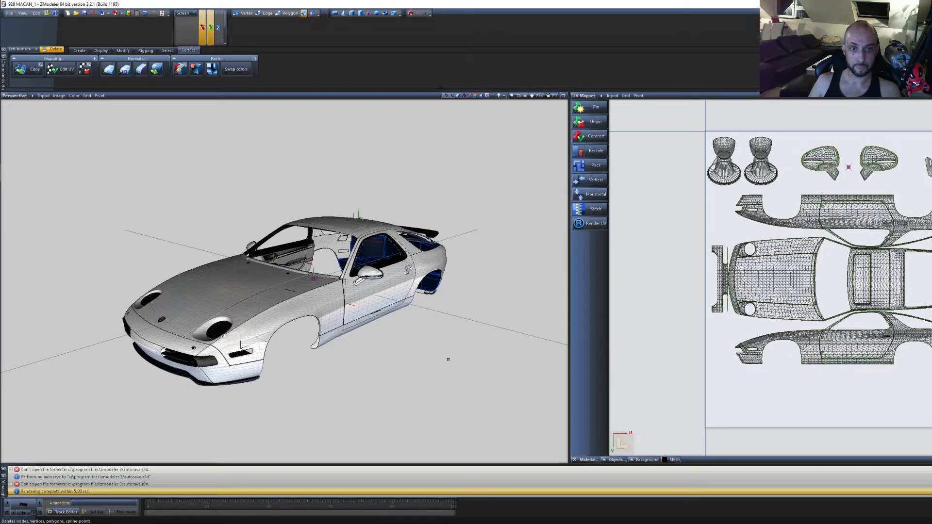
left_click(129, 14)
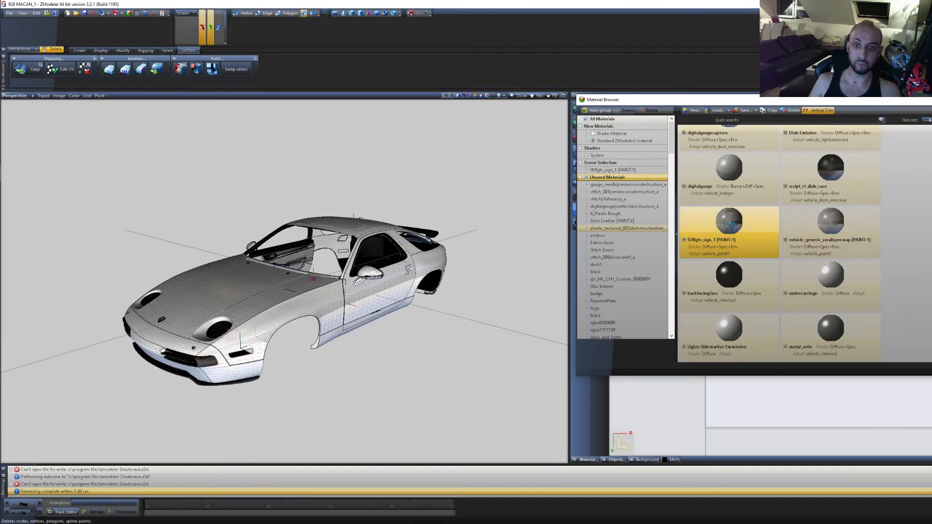
left_click_drag(492, 403, 106, 182)
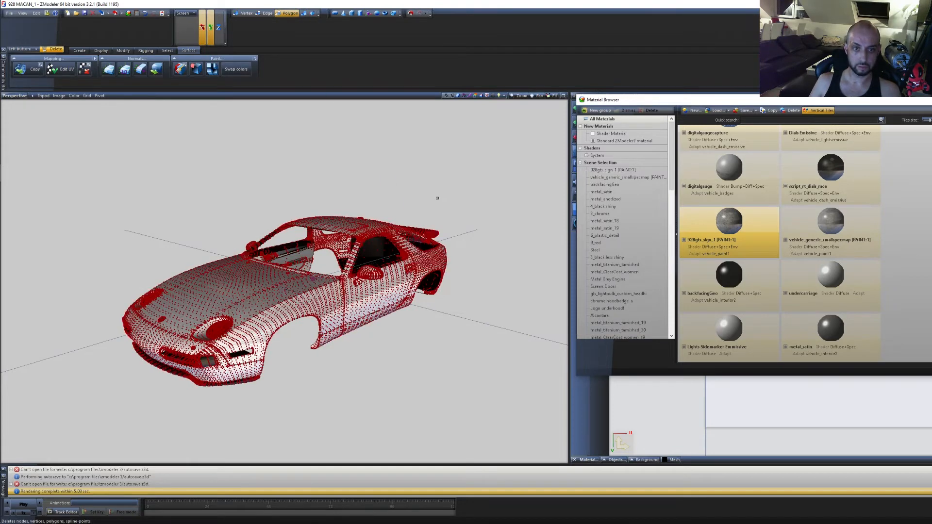
left_click(167, 51)
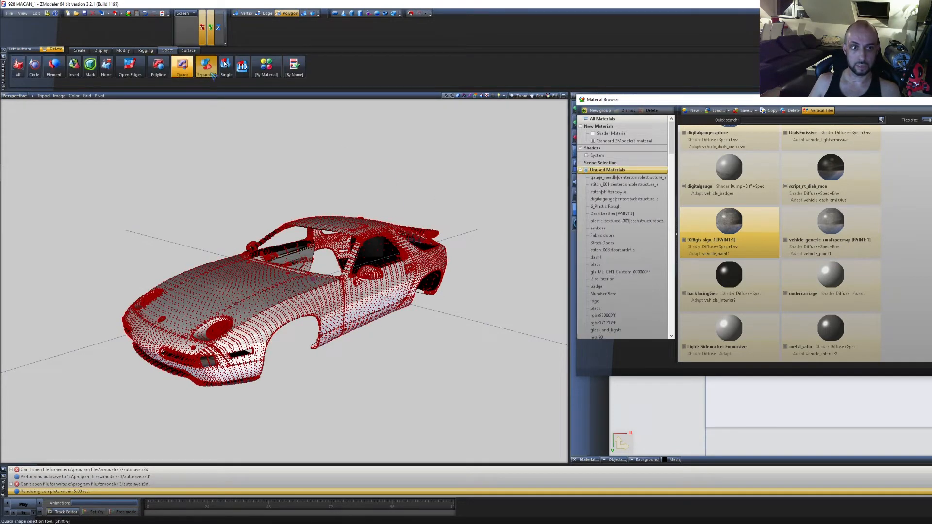
left_click(267, 67)
left_click(532, 216)
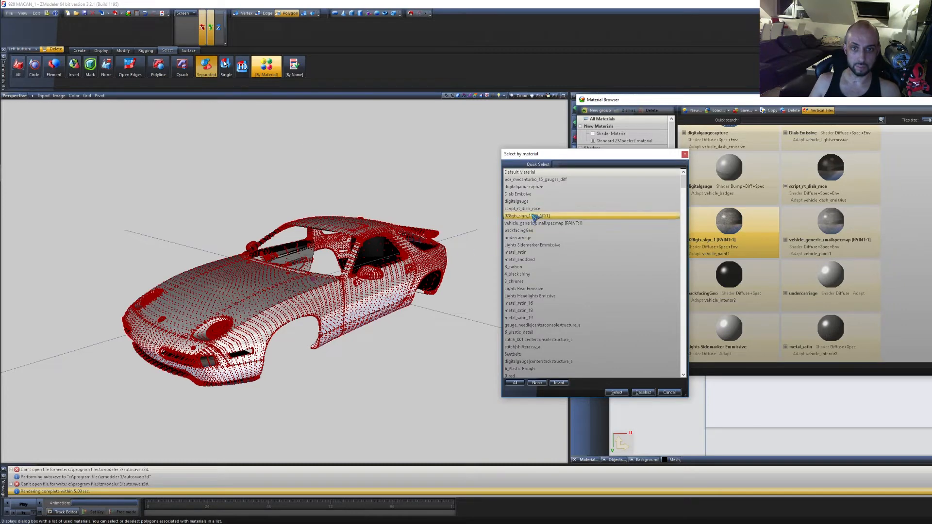
left_click(617, 392)
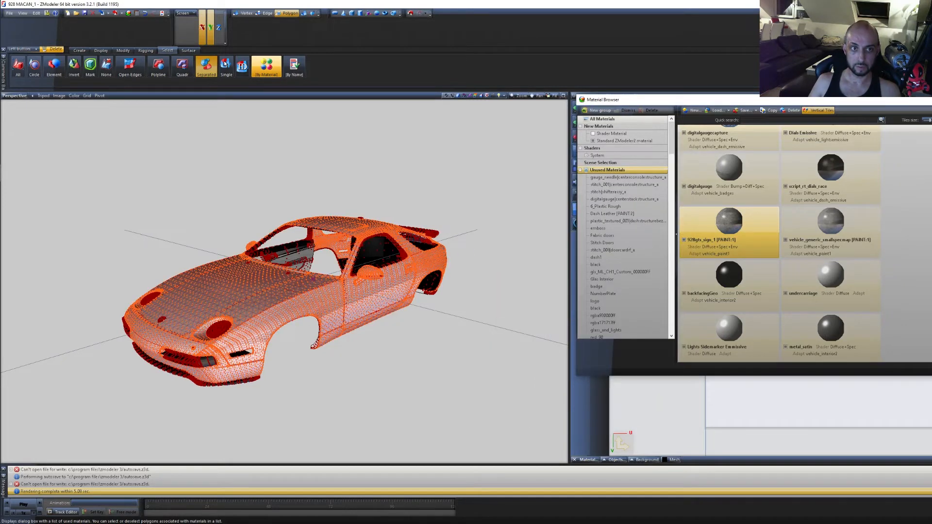
Generate new mapping on UV channel 2 for the selected paint polygons by copying it from another channel
left_click(189, 50)
left_click(62, 69)
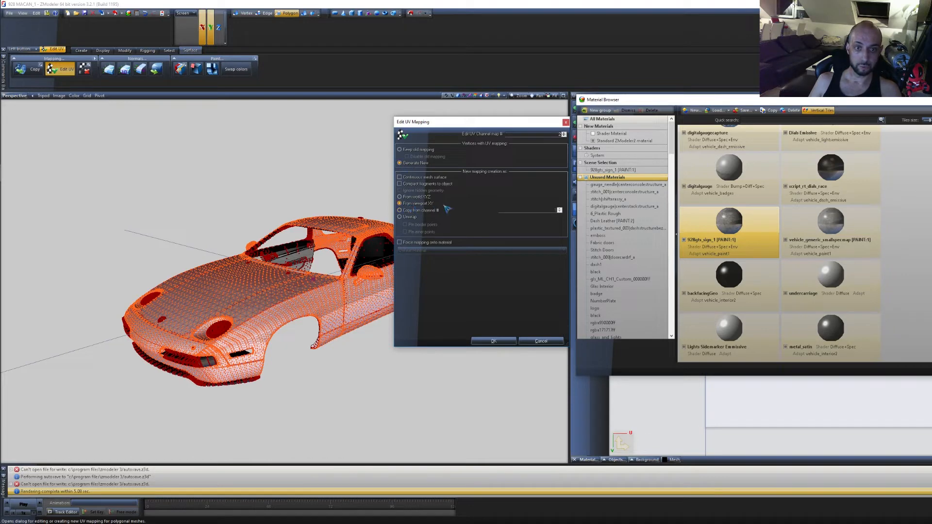
left_click(413, 211)
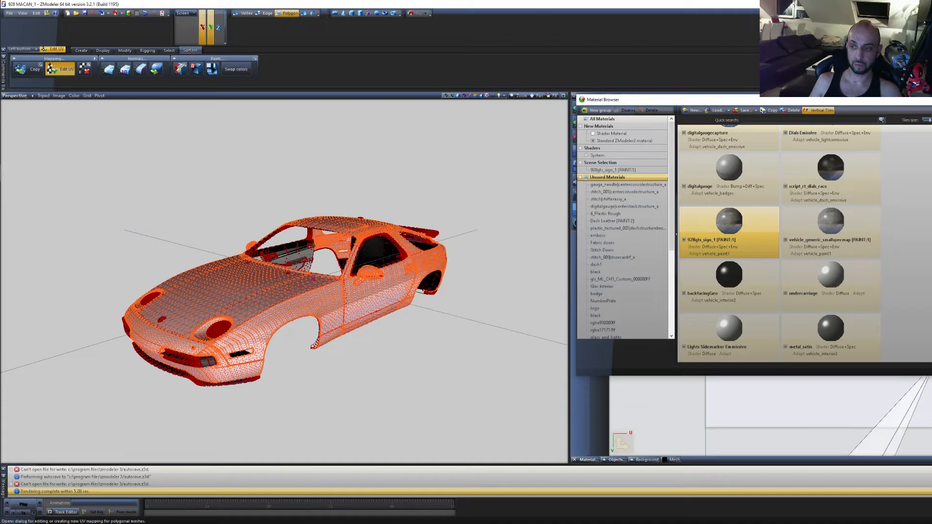
scroll(843, 342, "down", 2)
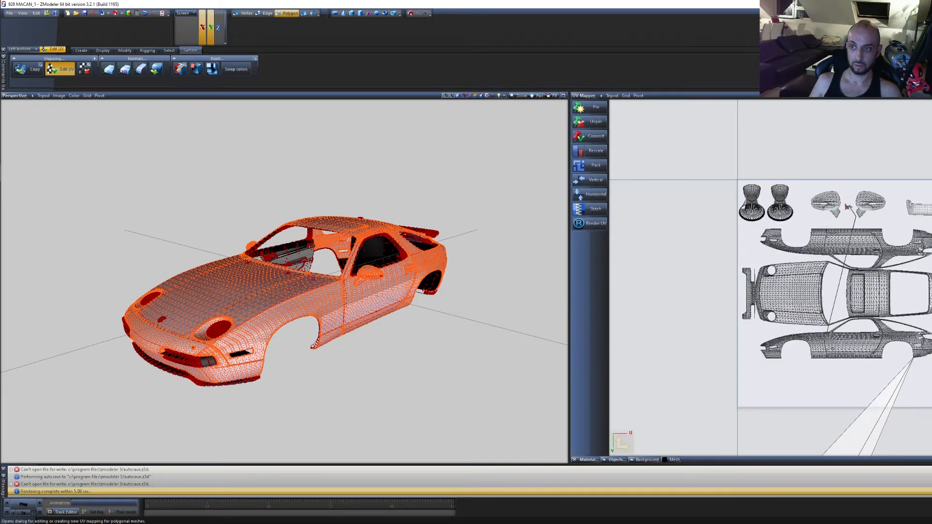
Display the UV#2 layer (vehicle_genericmud_car.png) of the vehicle_generic_smallspecmap material in the UV Mapper
mouse_move(588, 459)
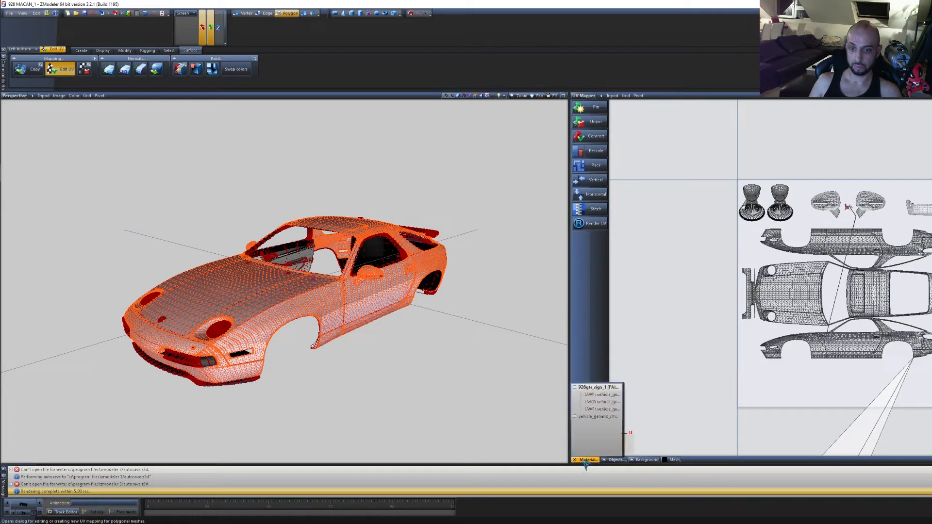
left_click(602, 417)
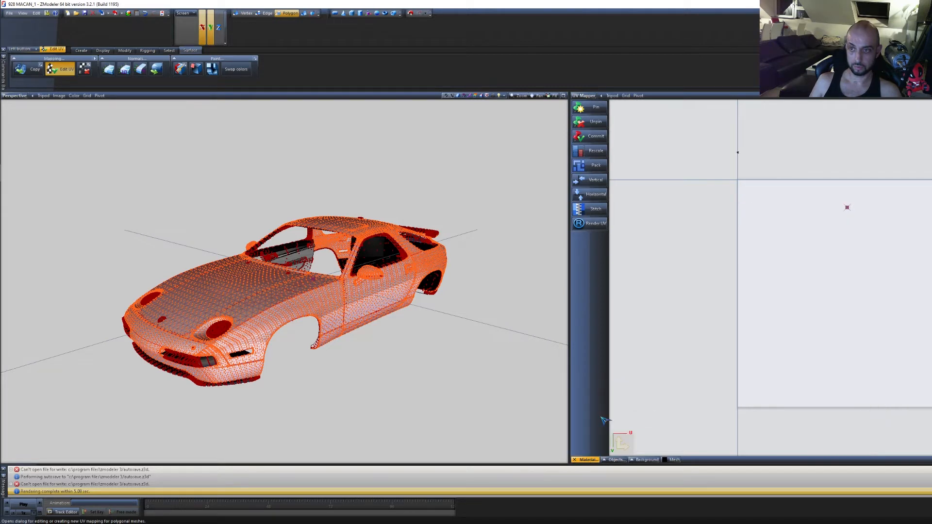
mouse_move(588, 460)
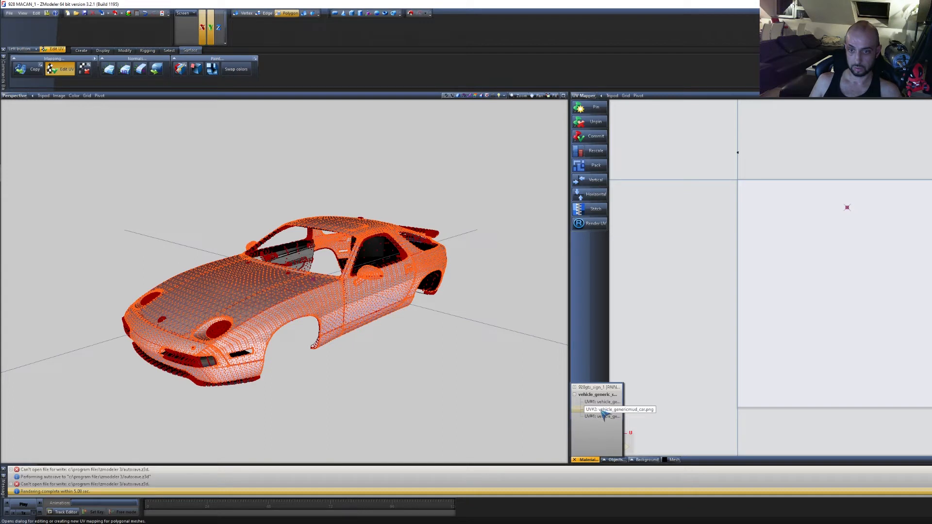
left_click(601, 411)
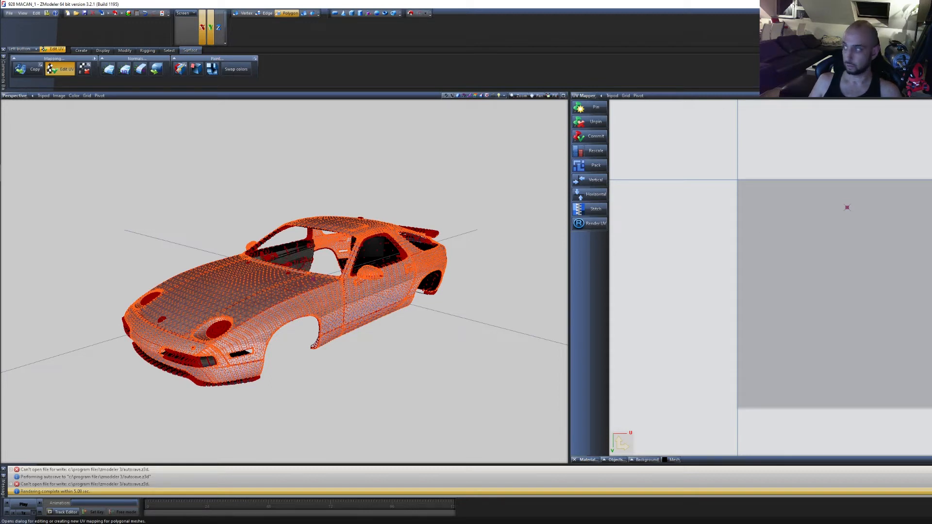
Leave polygon-level editing and select all visible car body objects as whole objects
left_click(304, 13)
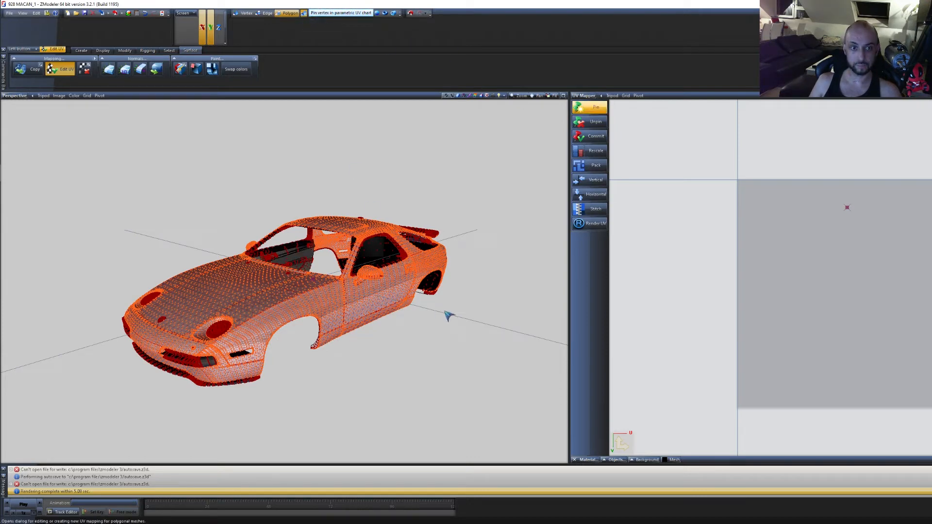
left_click(445, 331)
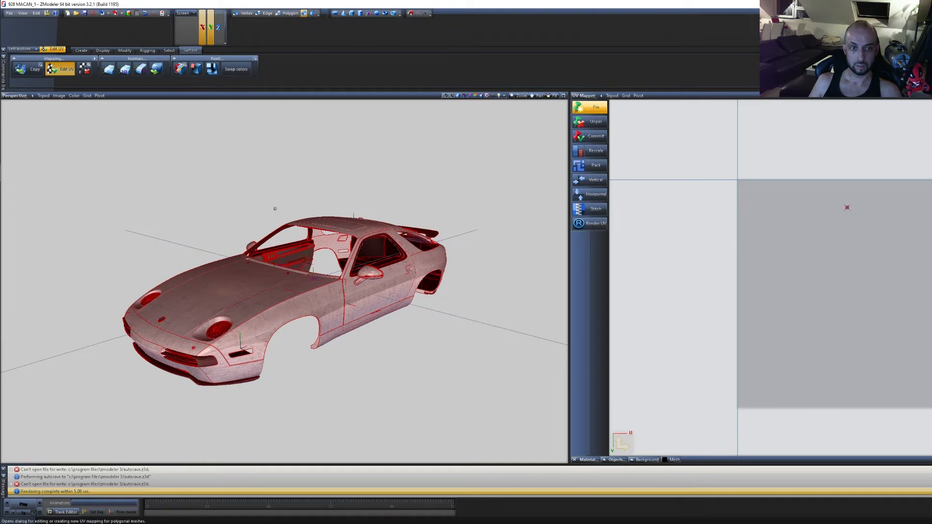
left_click(468, 377)
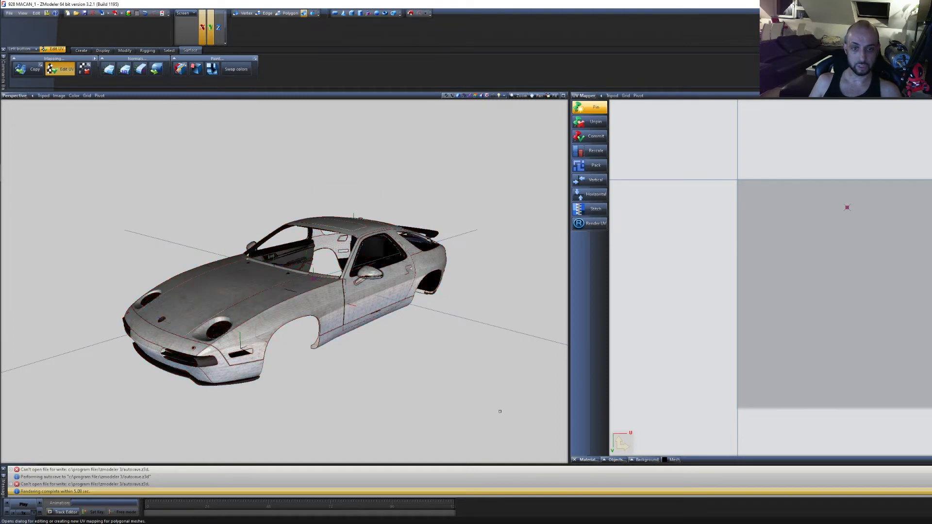
left_click_drag(500, 411, 41, 181)
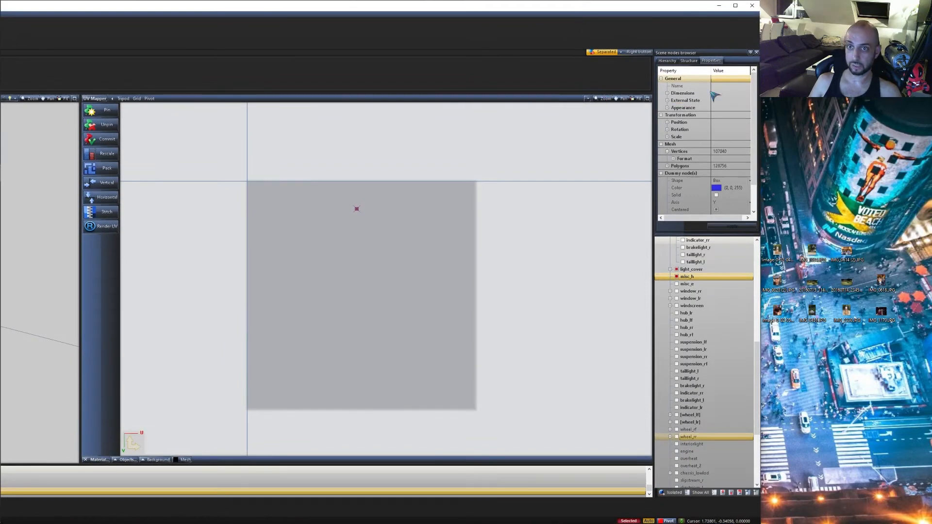
Enable primary and secondary colours in the vertex format of the selected meshes
left_click(674, 159)
scroll(726, 209, "down", 3)
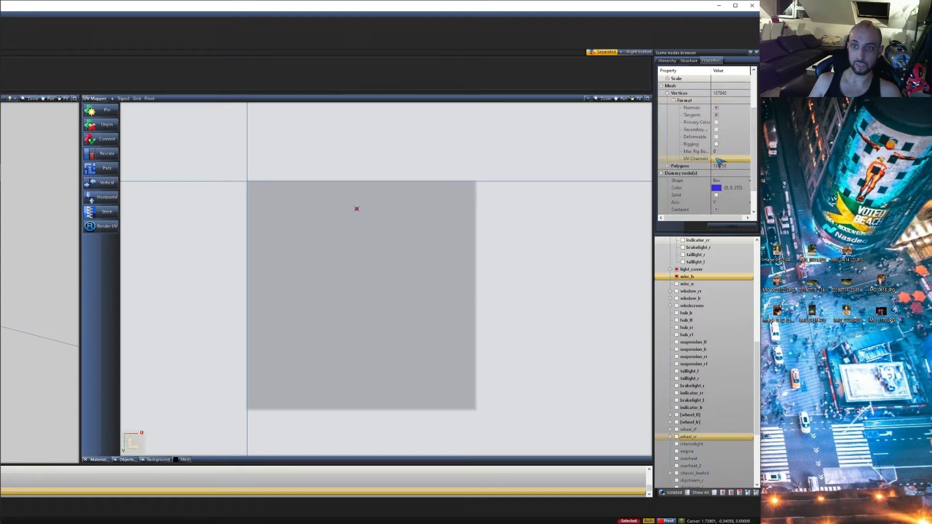
scroll(718, 162, "up", 1)
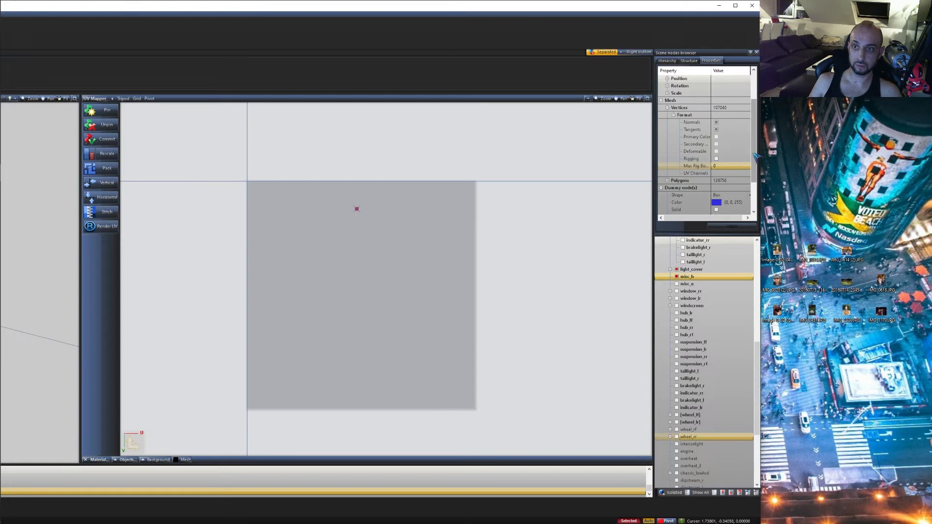
left_click(717, 137)
left_click(714, 144)
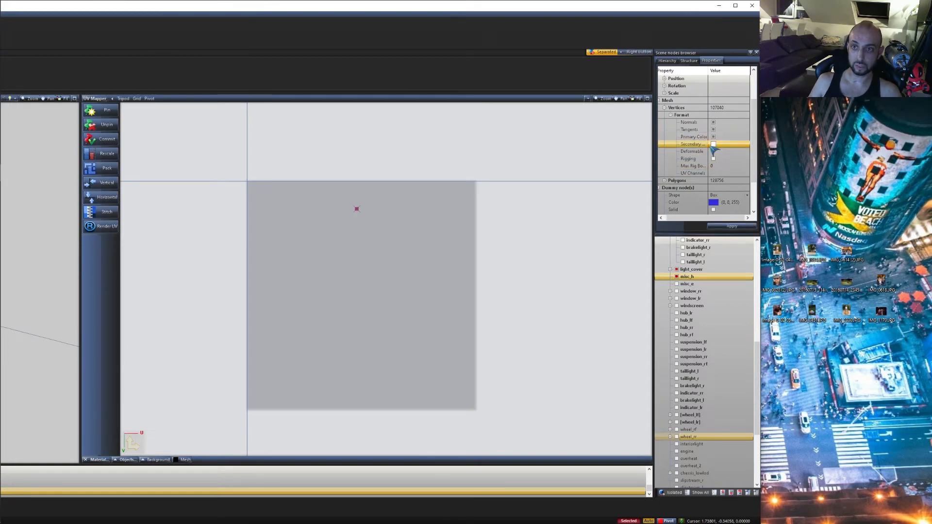
Set the UV channels of the selected meshes to 2 and apply the vertex format changes
left_click(719, 174)
type("2")
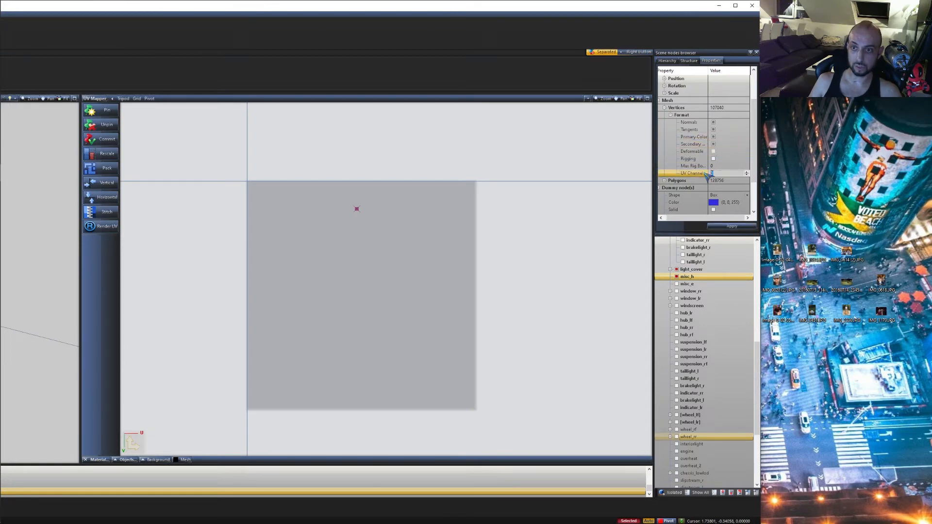
left_click(667, 180)
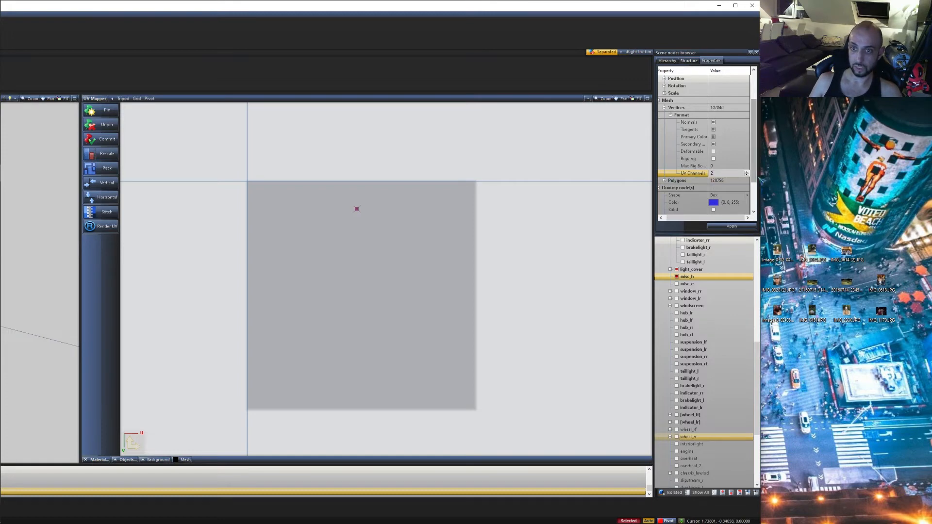
left_click(733, 167)
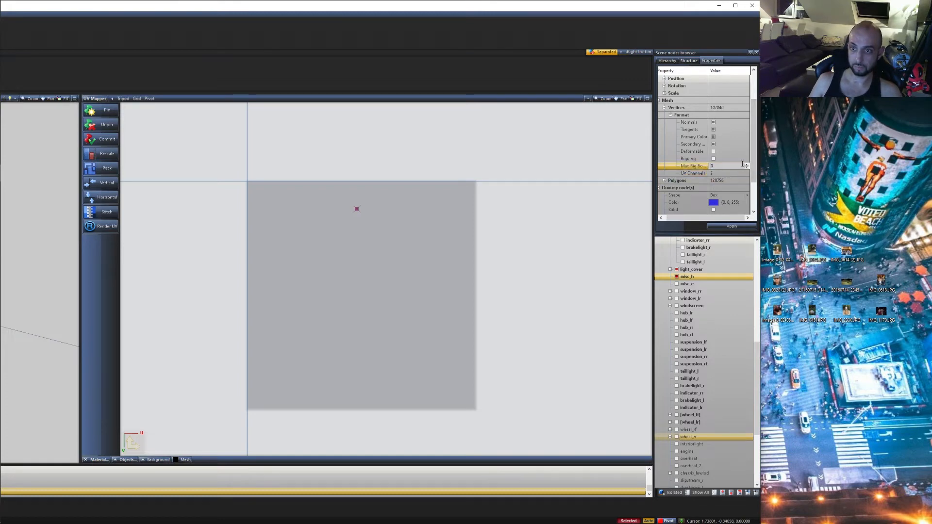
left_click(732, 227)
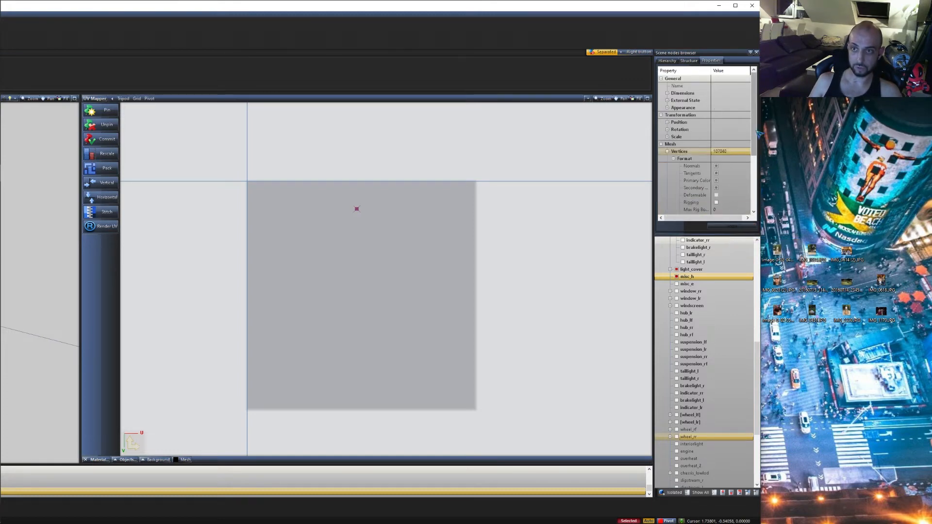
left_click_drag(654, 8, 683, 24)
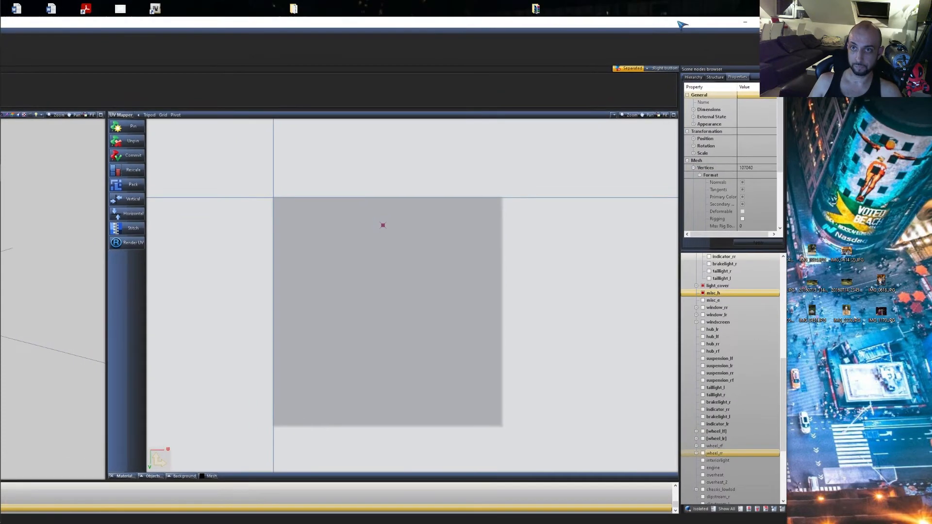
left_click(763, 21)
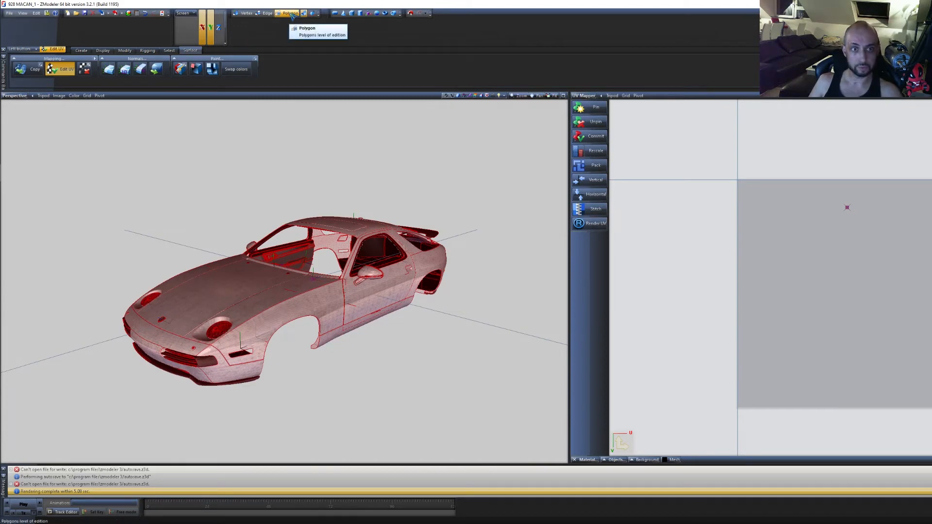
Generate new UV channel 2 mapping for the whole selected car objects by copying it from another channel
left_click(324, 168)
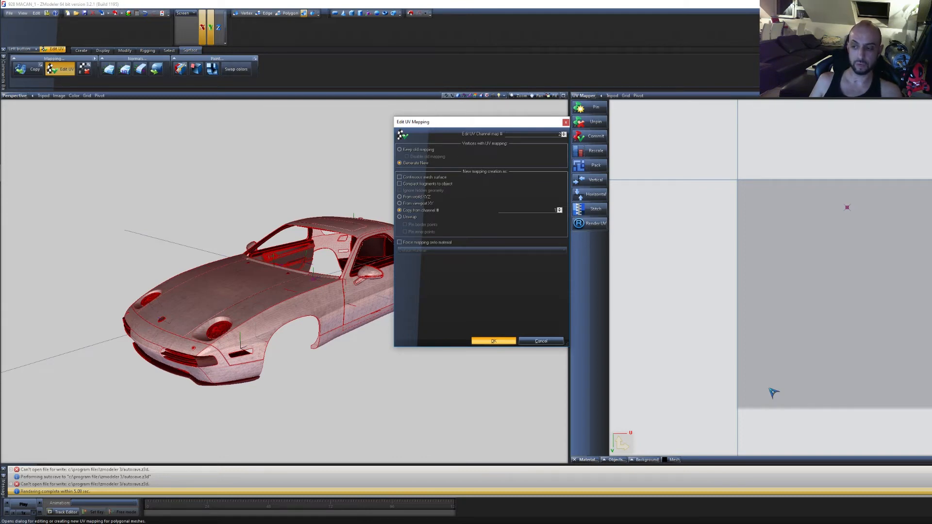
key("Return")
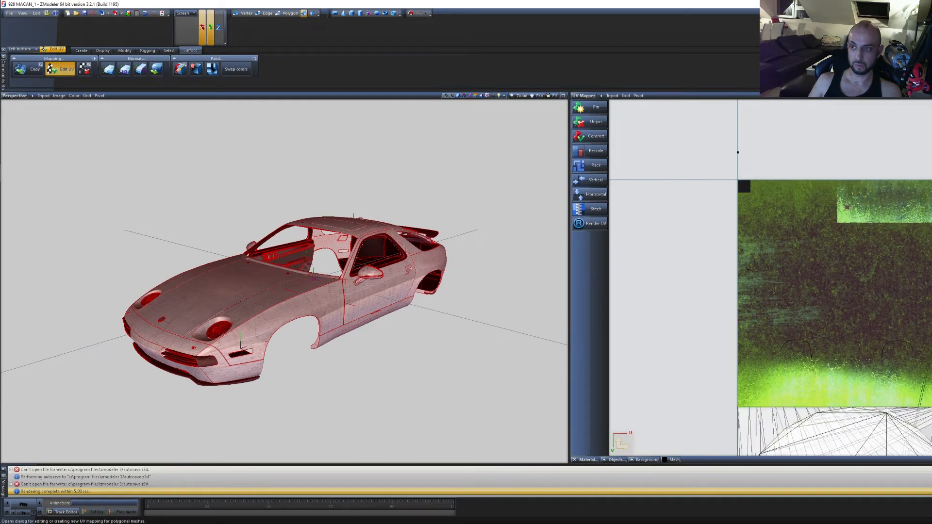
scroll(679, 138, "up", 8)
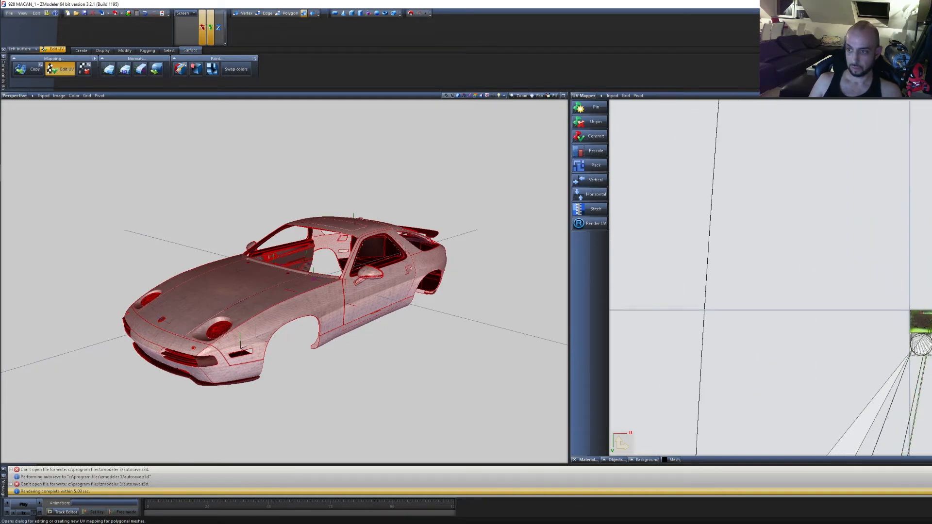
scroll(916, 322, "down", 6)
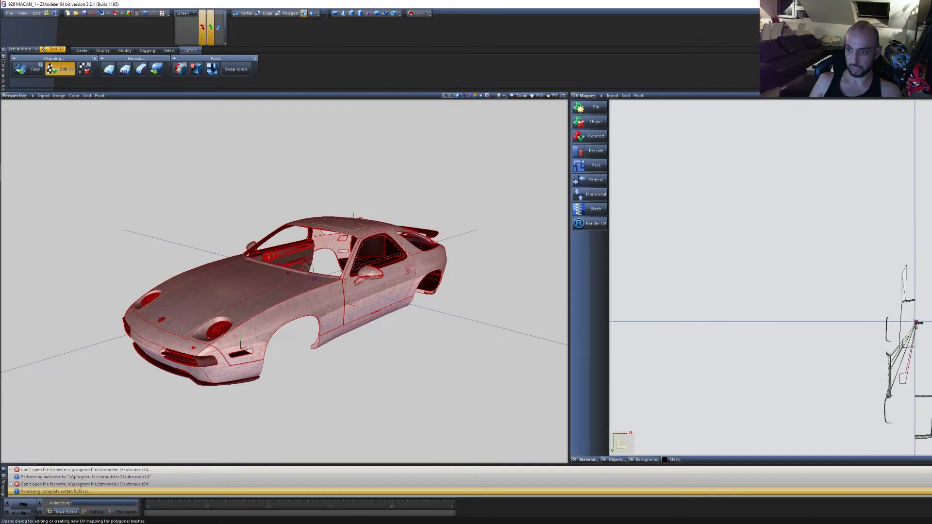
Examine the UV layouts of the vehicle_generic material and its texture layers in the UV mapper
scroll(913, 323, "down", 3)
middle_click_drag(912, 323, 781, 270)
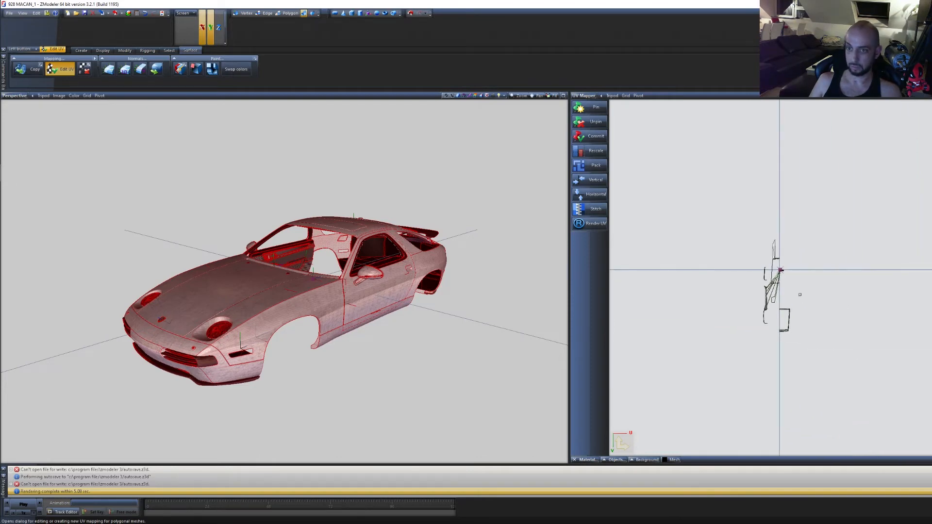
left_click(589, 460)
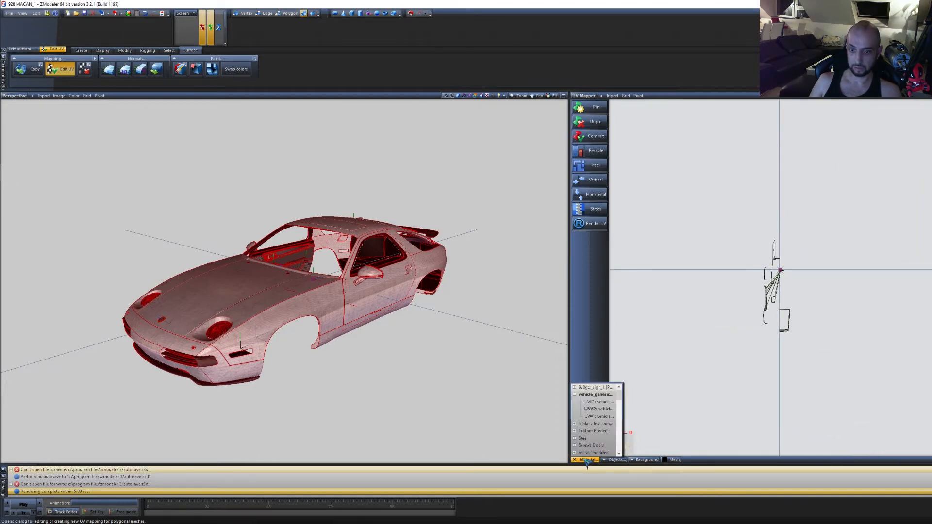
left_click(599, 402)
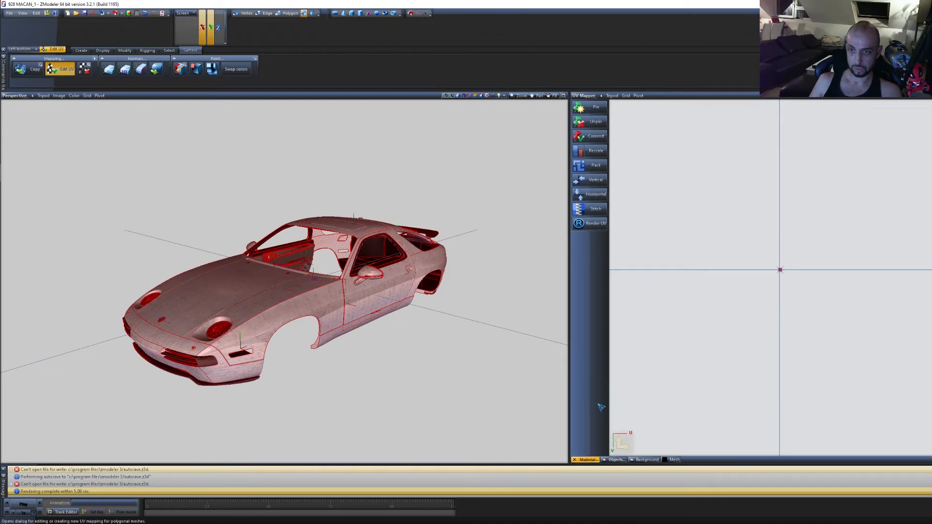
left_click(589, 460)
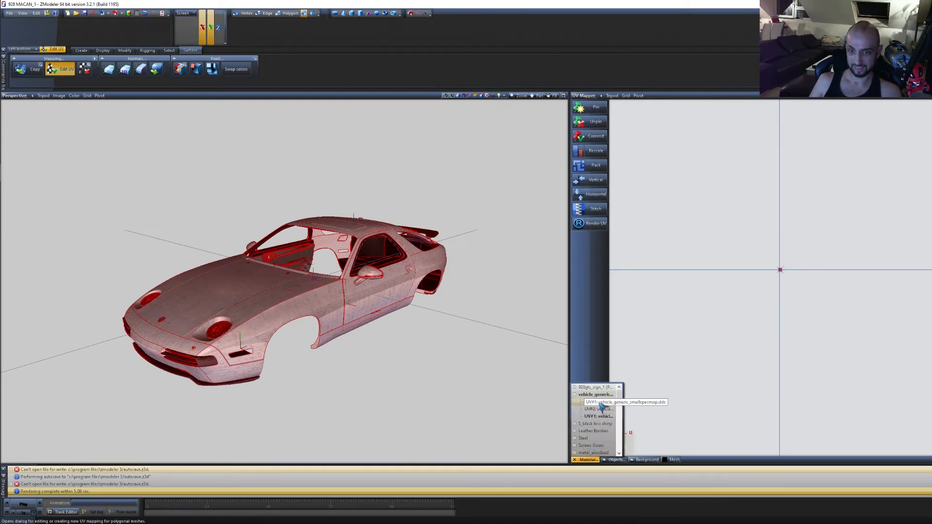
left_click(602, 407)
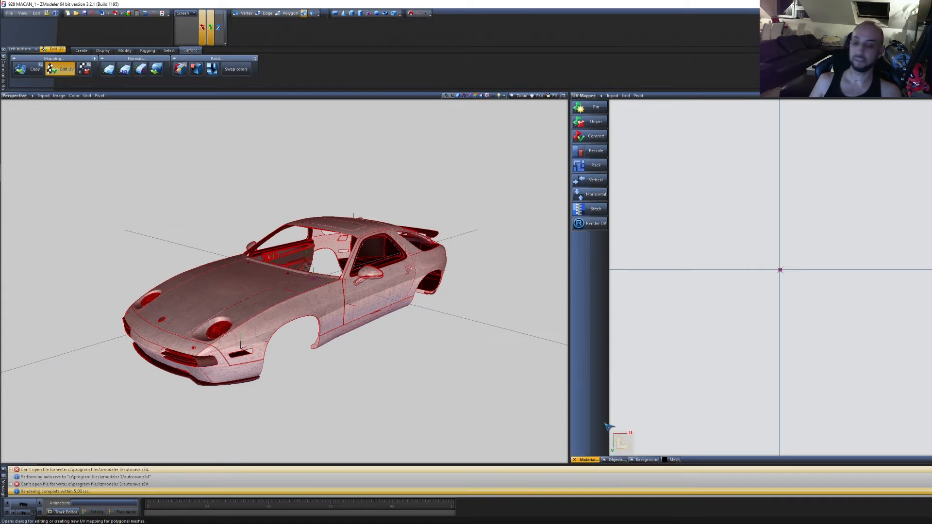
left_click(592, 459)
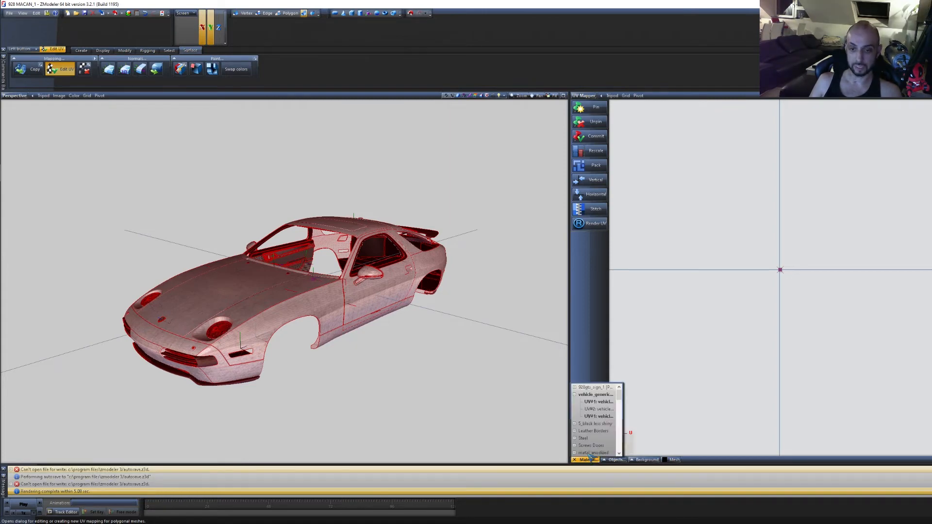
left_click(590, 393)
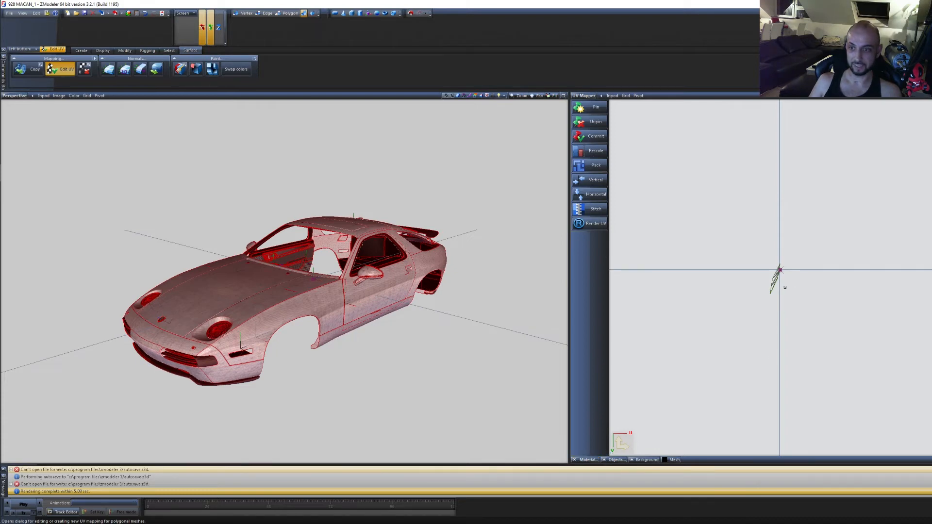
scroll(784, 270, "up", 8)
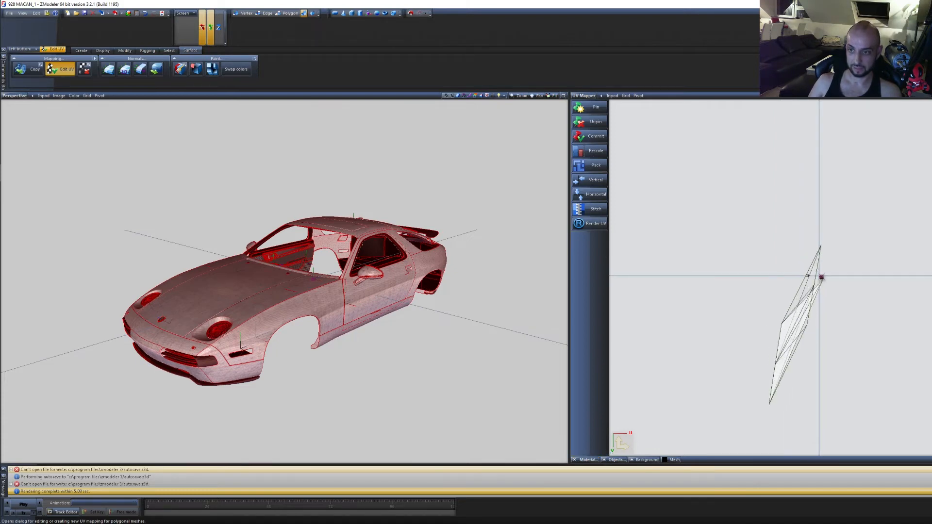
scroll(821, 277, "up", 8)
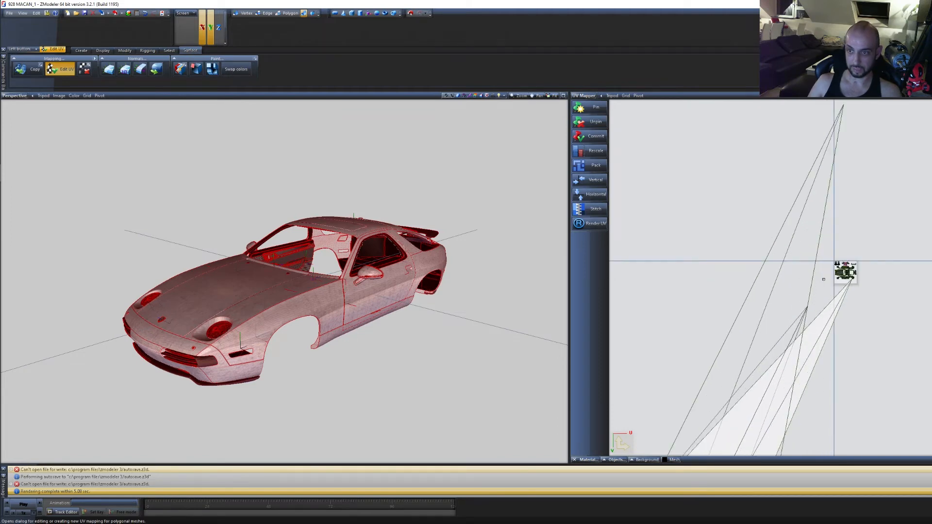
scroll(823, 279, "up", 10)
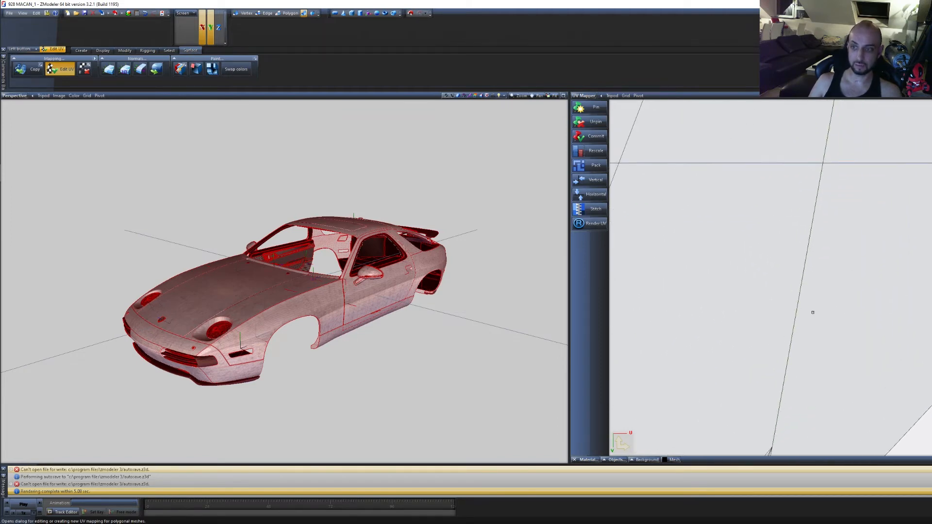
Switch the UV mapper to another texture layer and inspect the car body's layout over the texture square
left_click(587, 460)
left_click(602, 403)
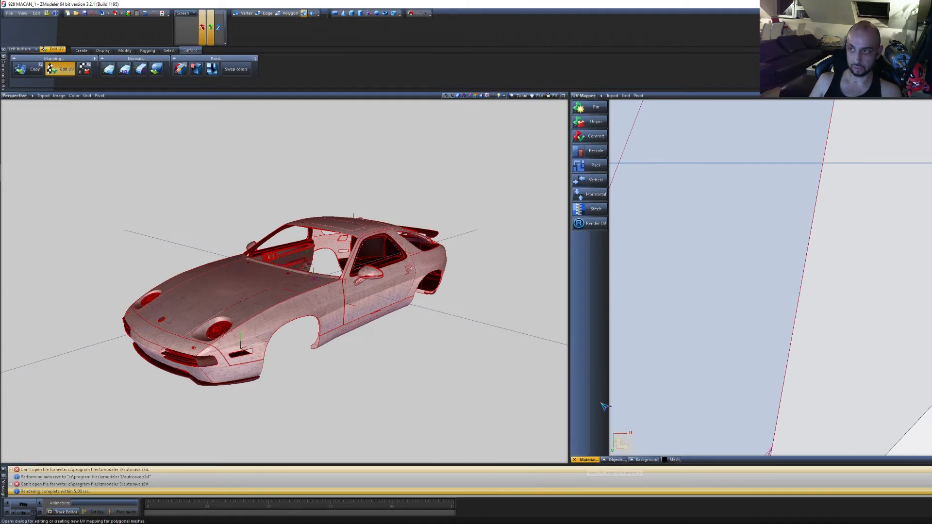
middle_click_drag(884, 322, 800, 293)
scroll(797, 302, "up", 5)
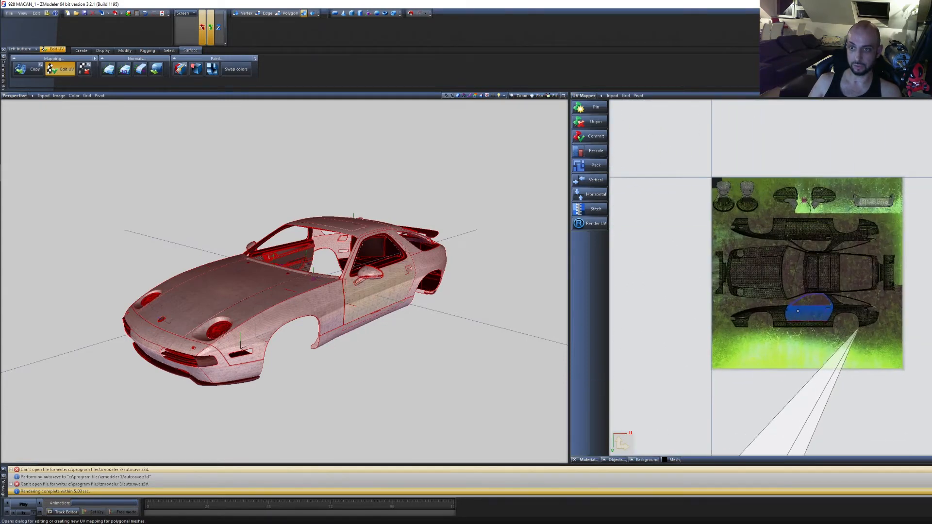
scroll(797, 306, "down", 2)
middle_click_drag(898, 241, 919, 278)
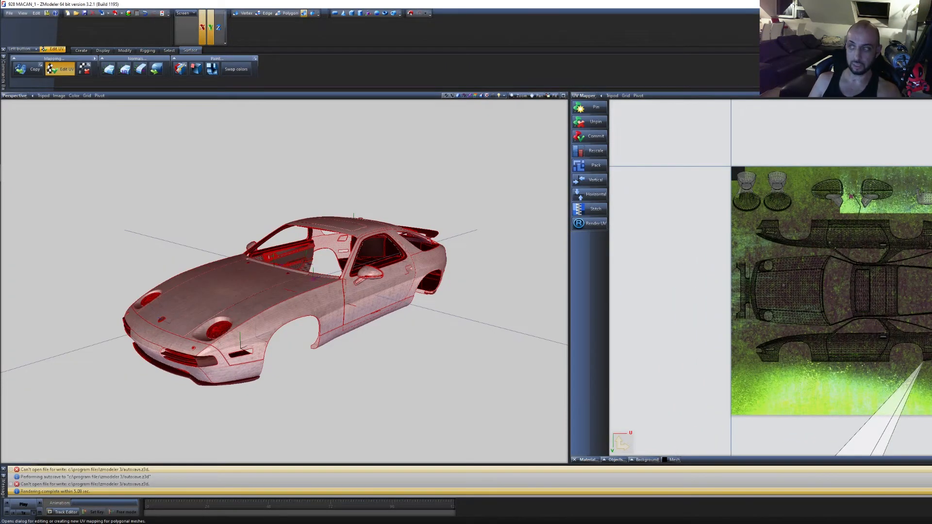
middle_click_drag(843, 347, 772, 326)
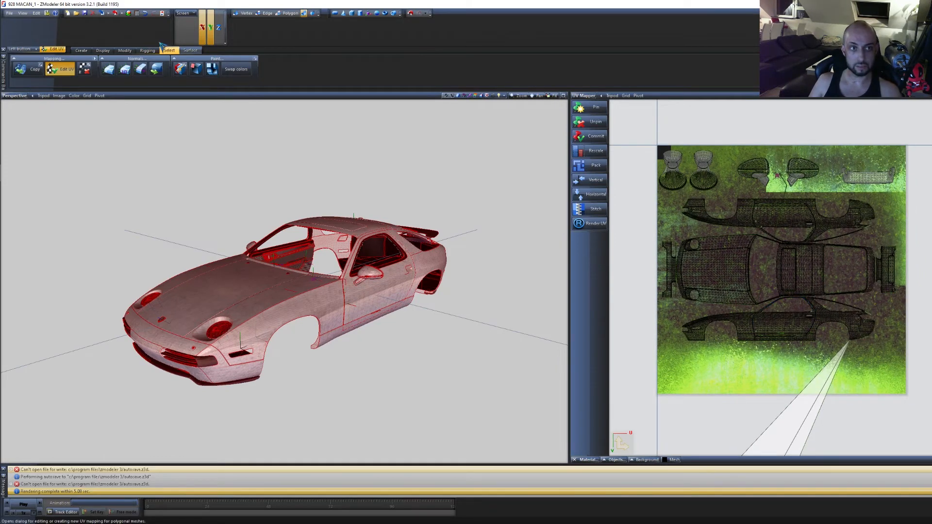
Apply the GTA V vehicle_paint3 shader preset to the 928gts_sign_1 [PAINT:1] material in the Material Browser
left_click(129, 13)
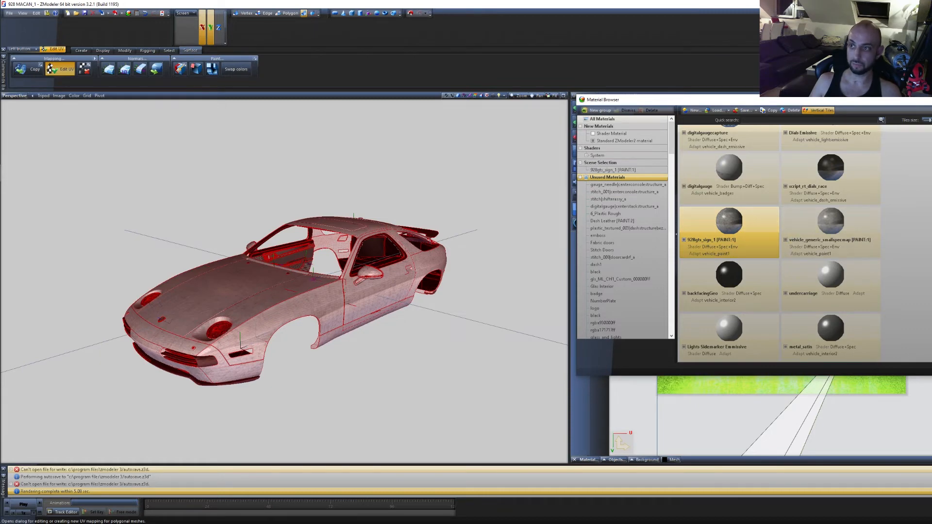
left_click_drag(909, 102, 520, 104)
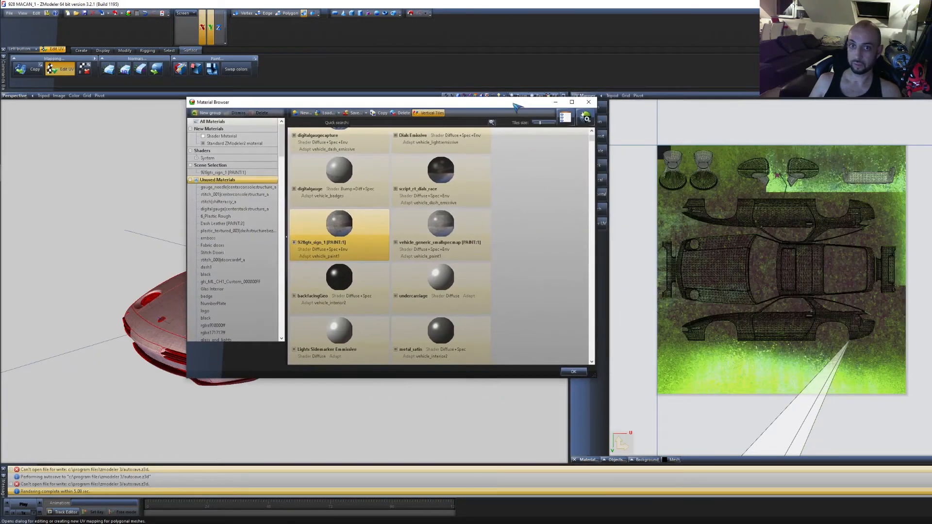
left_click(586, 117)
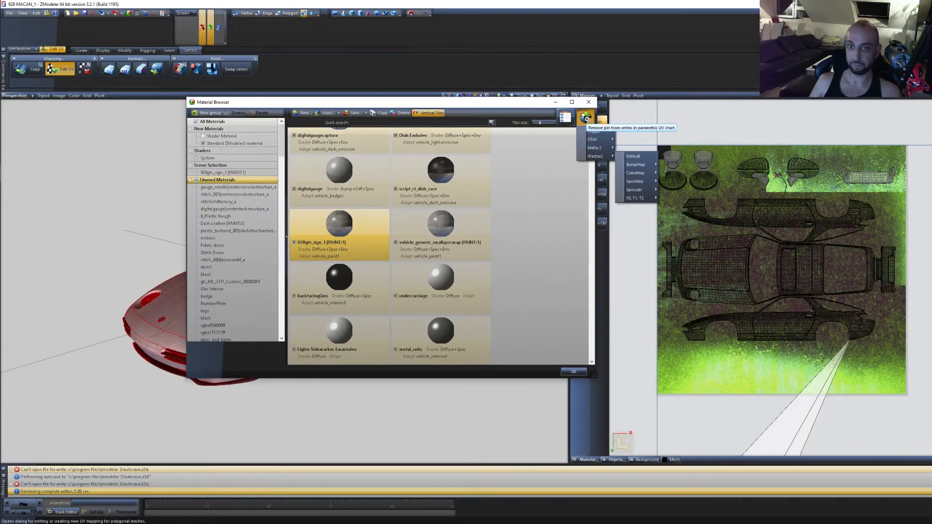
mouse_move(595, 139)
mouse_move(631, 140)
mouse_move(640, 198)
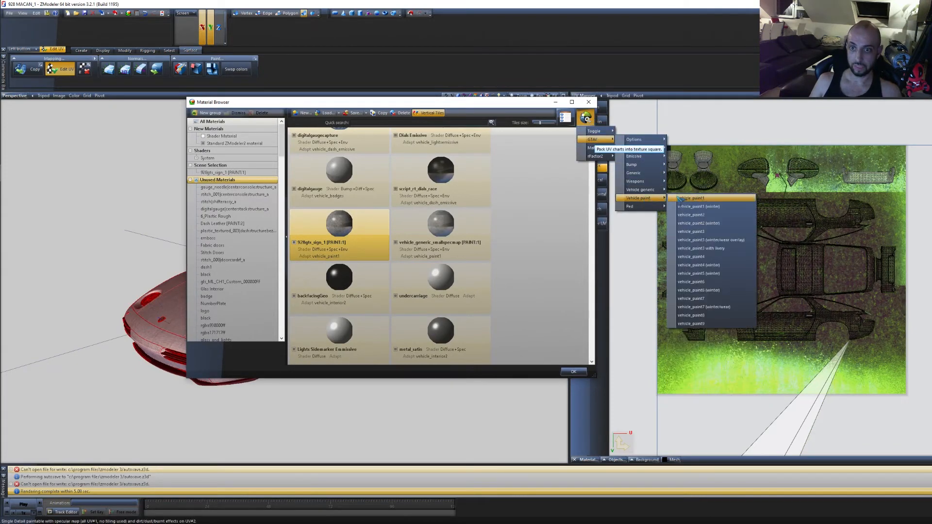
left_click(701, 234)
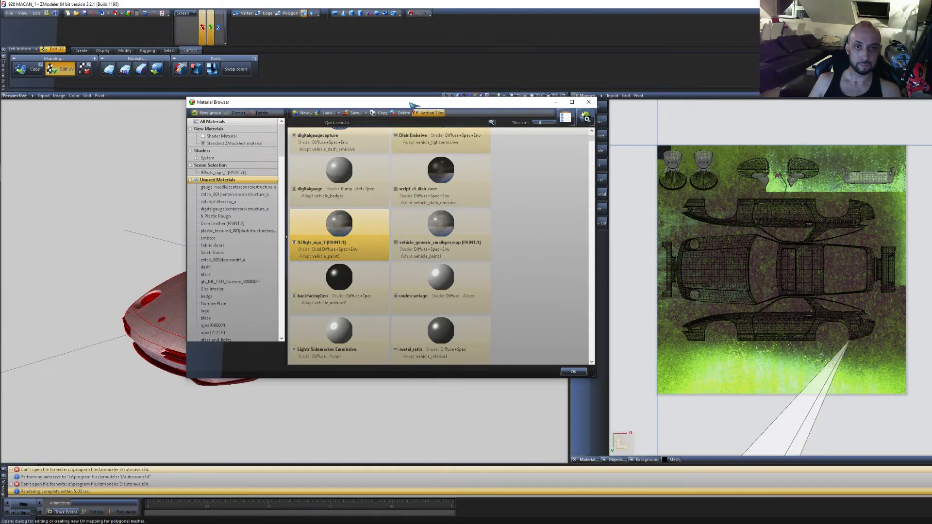
Rename the 928gts_sign_1 [PAINT:1] material as 928gt_sign_1 [PAINT:1] and close the Material Browser
left_click_drag(413, 103, 555, 99)
scroll(469, 231, "up", 1)
scroll(469, 232, "down", 3)
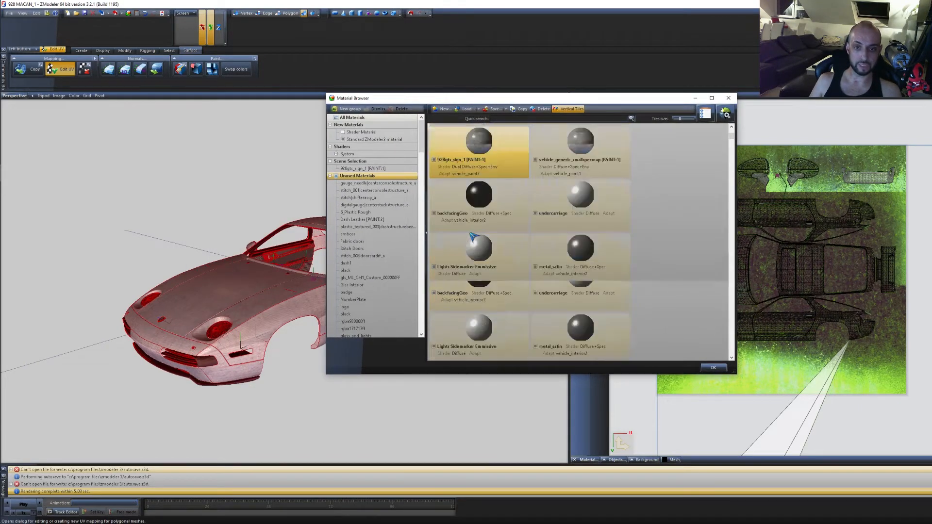
scroll(481, 239, "up", 2)
left_click(477, 240)
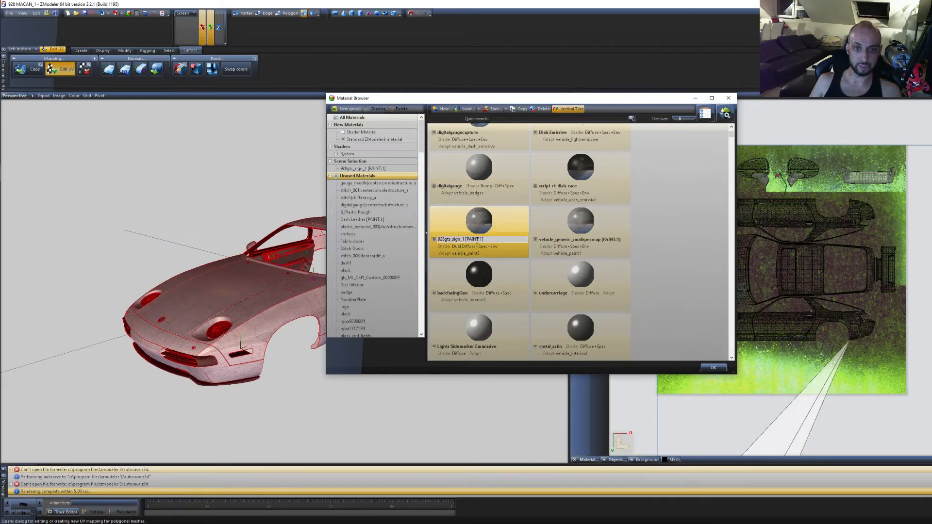
left_click_drag(450, 239, 441, 239)
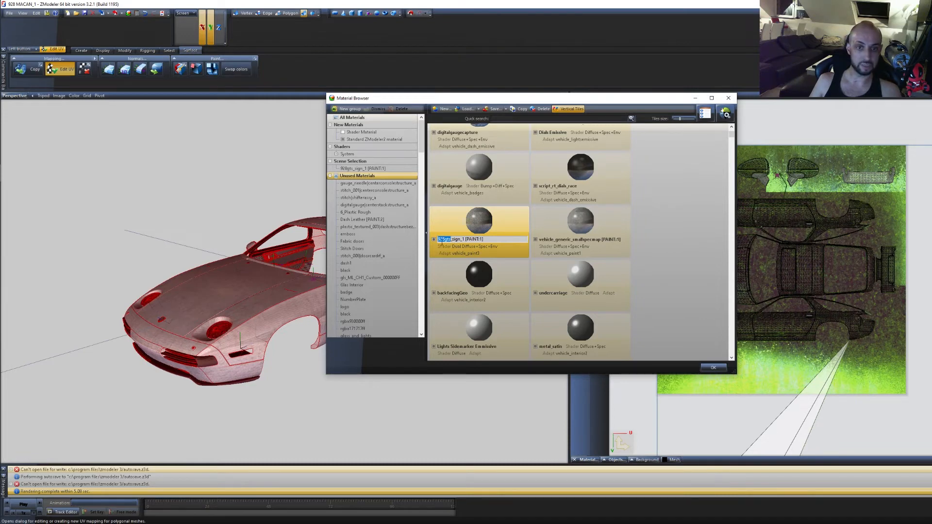
left_click(452, 240)
key("BackSpace")
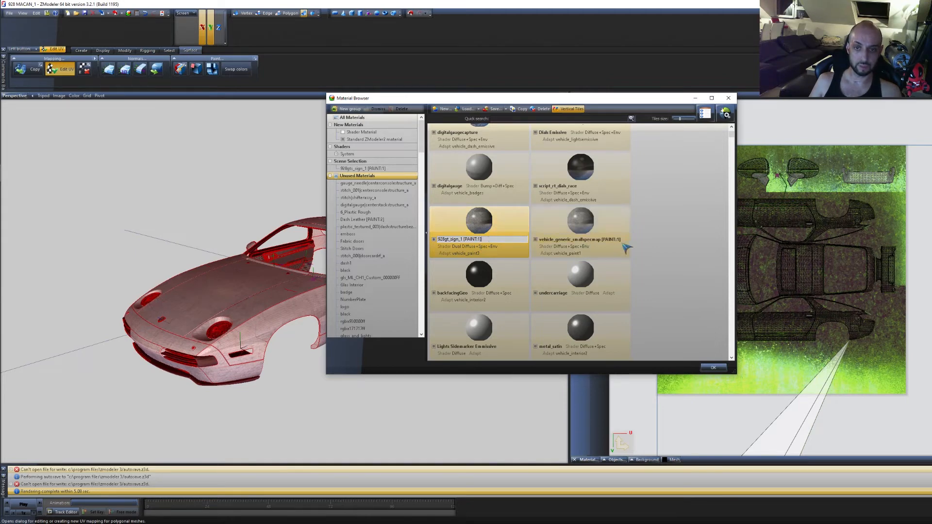
left_click(648, 243)
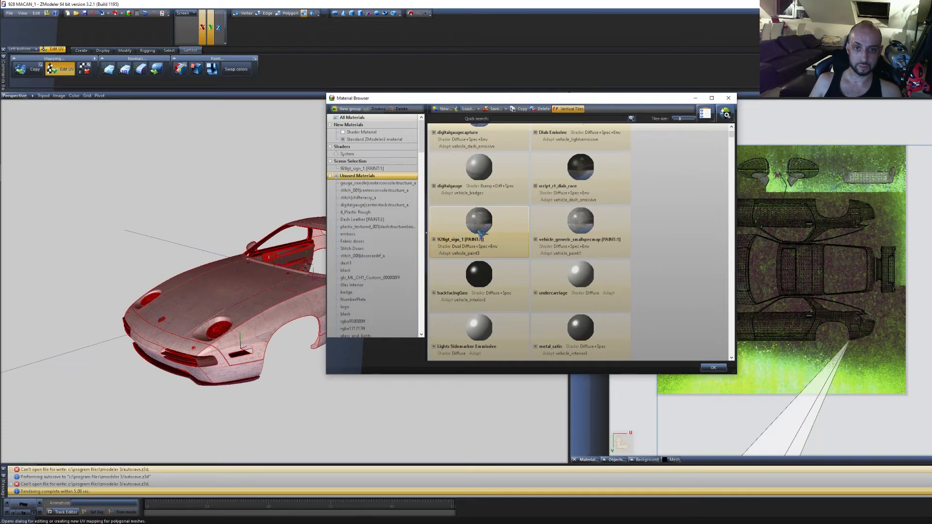
left_click(714, 368)
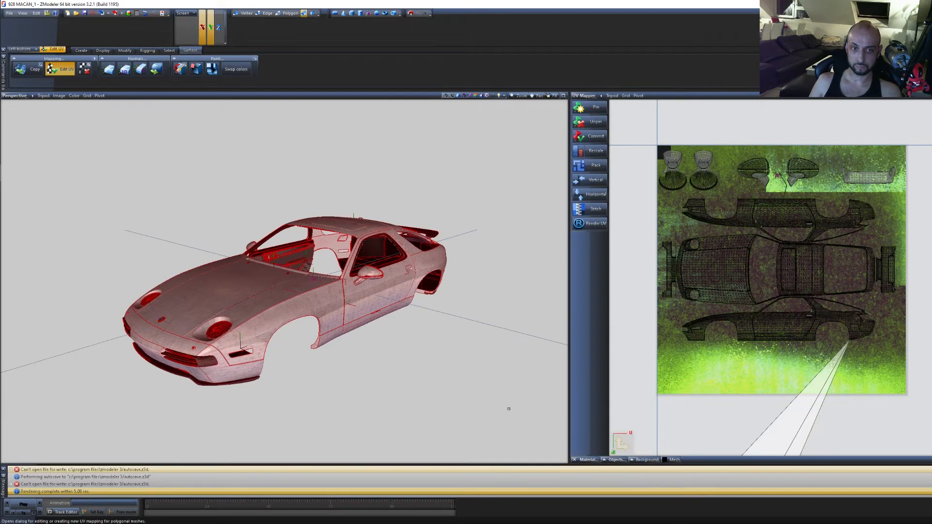
Change the UV mapper viewport to a 3D view and select all the car body's polygons in polygon mode
left_click(587, 95)
left_click(586, 162)
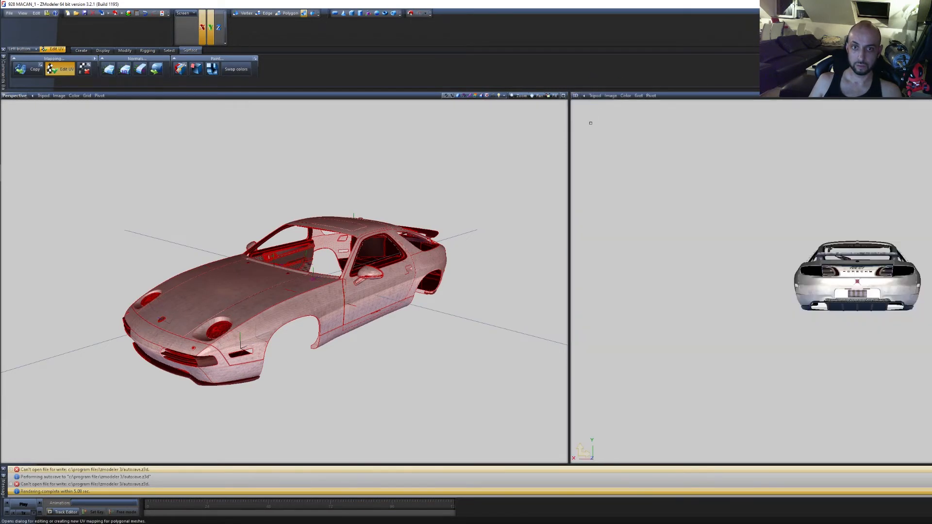
left_click_drag(462, 165, 402, 176)
left_click_drag(485, 404, 52, 177)
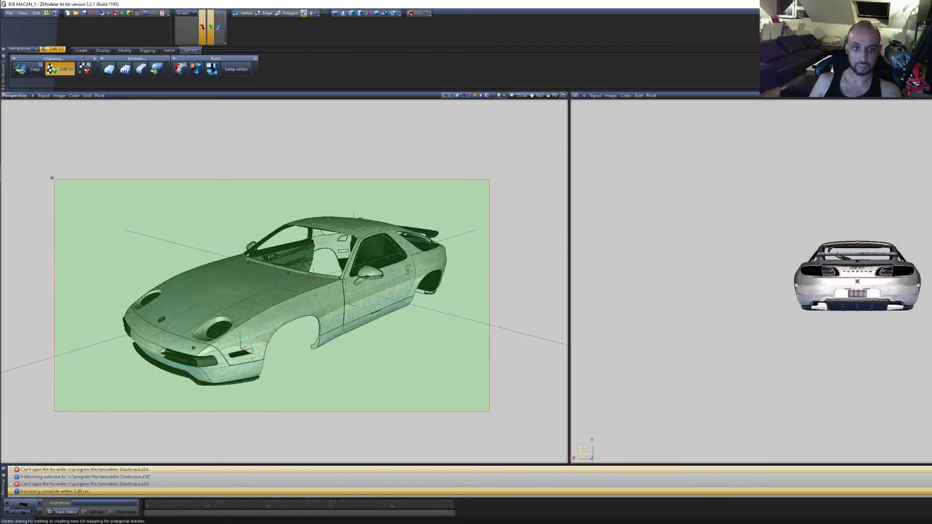
left_click(290, 13)
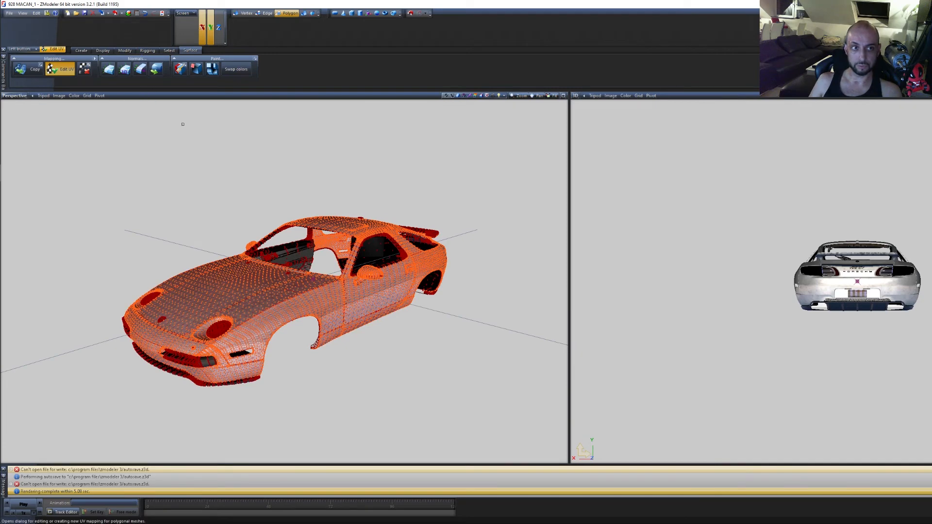
Edit UV channel 1 of the selected polygons, keeping the old mapping and creating new mapping from viewport XY
left_click(327, 150)
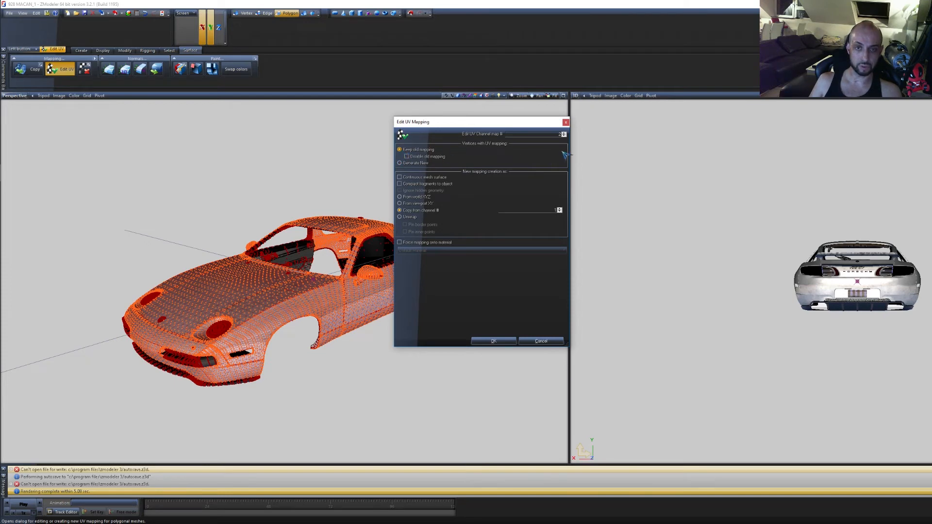
left_click(564, 136)
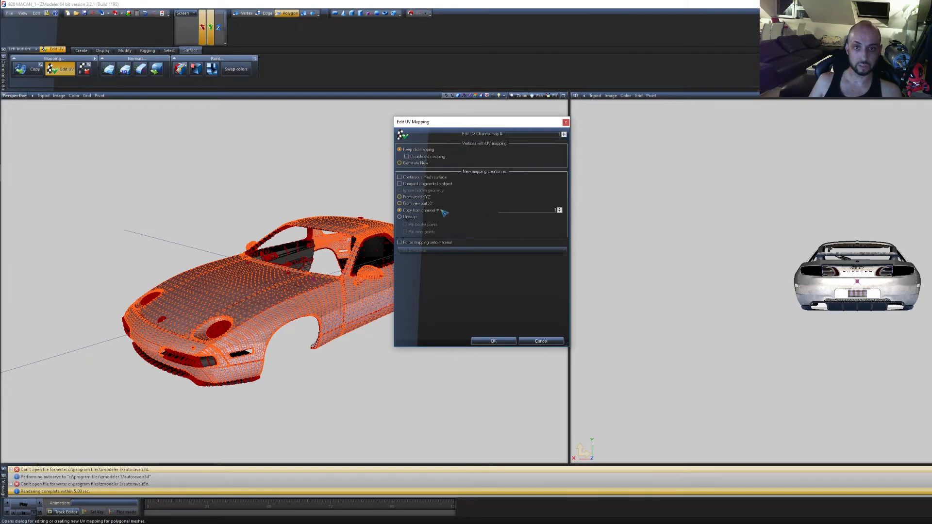
left_click(410, 204)
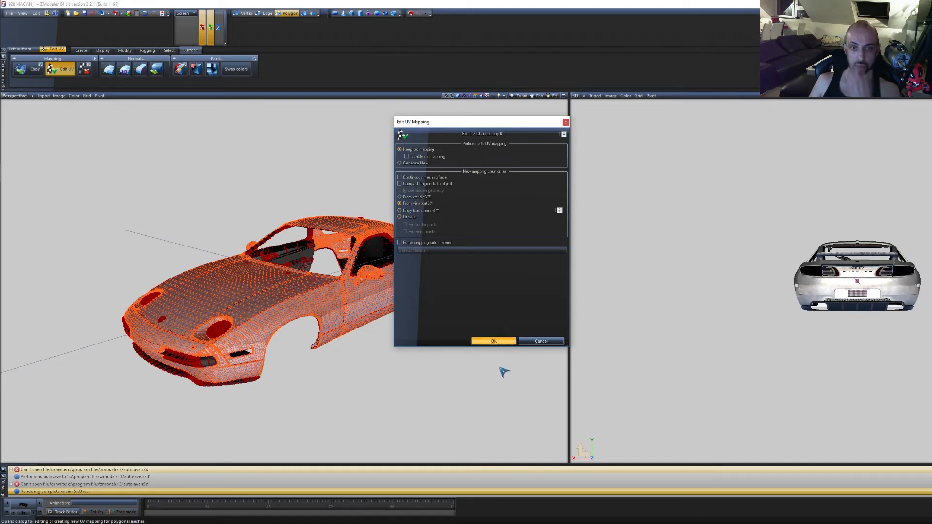
left_click(493, 341)
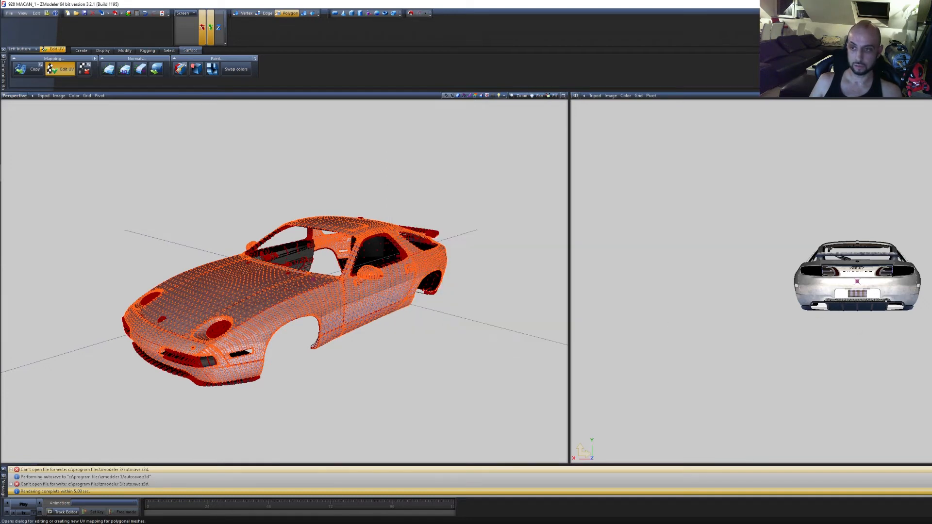
Turn the perspective view into a UV mapper showing the 928gt_sign_1 [PAINT:1] material's layout, with the car body orbited to its front
middle_click_drag(886, 301, 931, 308)
scroll(826, 294, "up", 5)
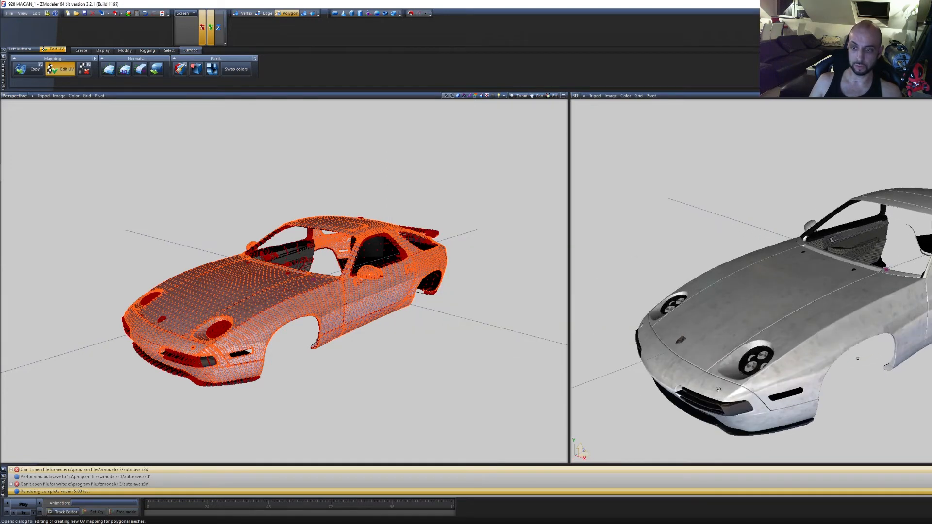
mouse_move(848, 357)
middle_mouse_down()
mouse_move(892, 352)
mouse_move(857, 358)
middle_mouse_up()
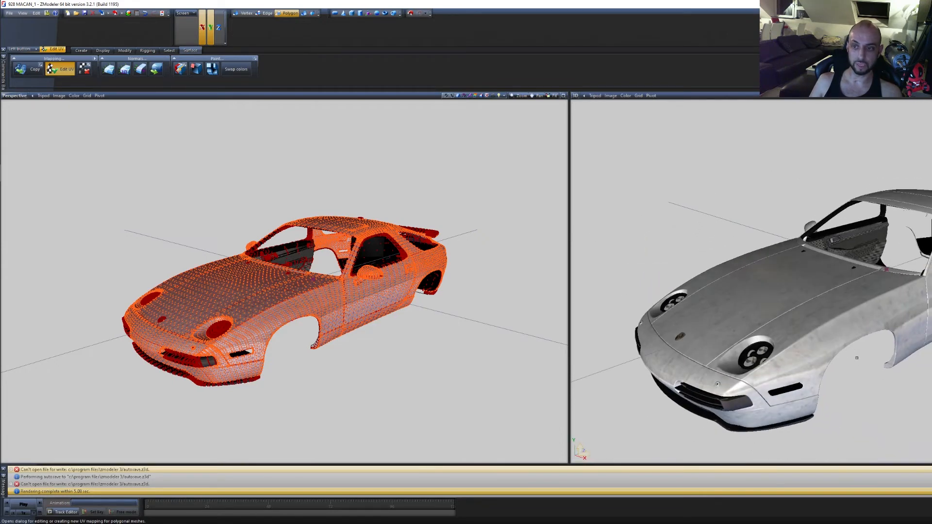
left_click(14, 95)
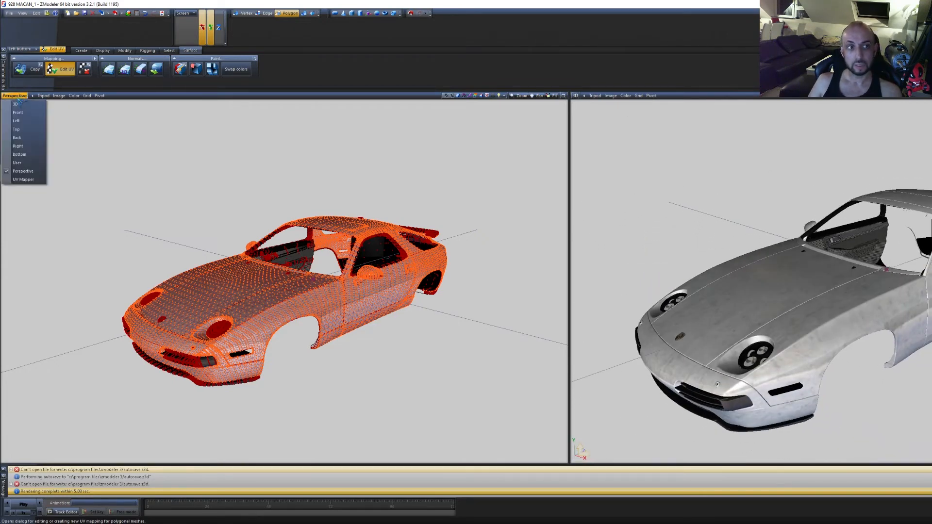
left_click(34, 180)
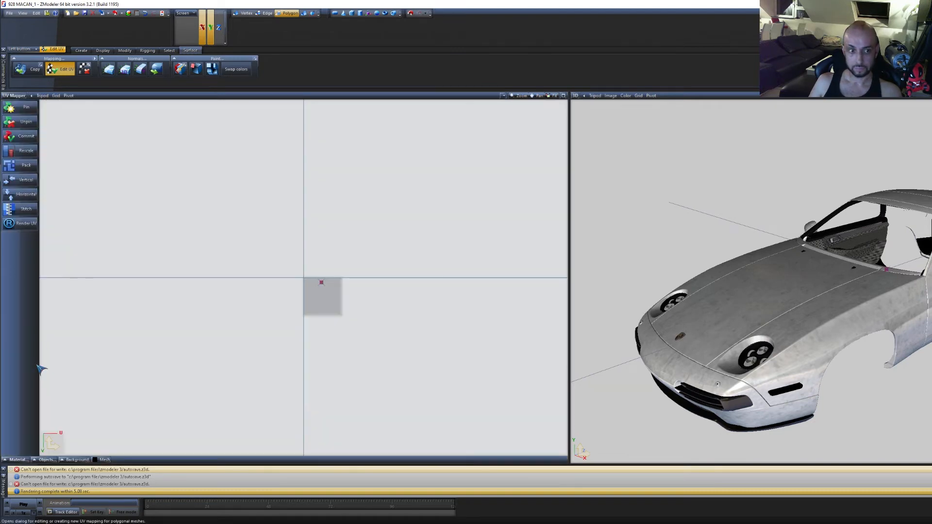
left_click(19, 460)
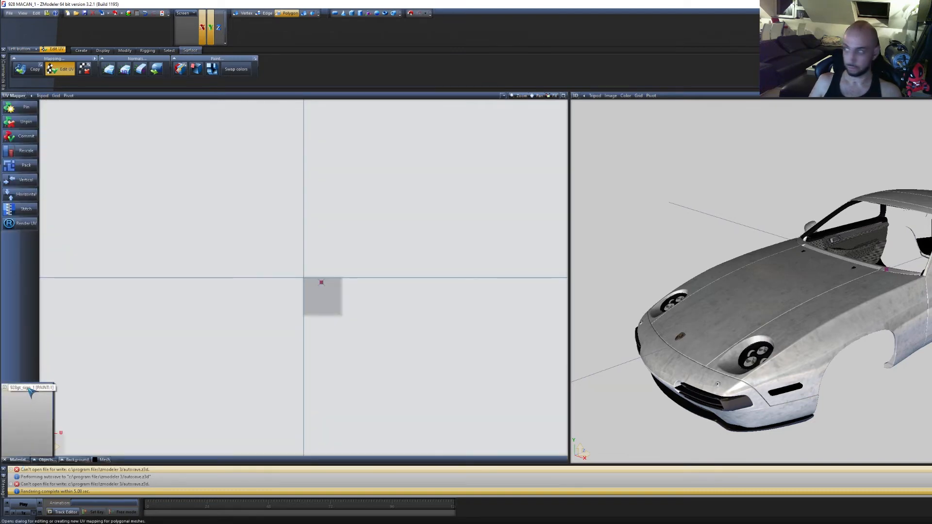
left_click(44, 398)
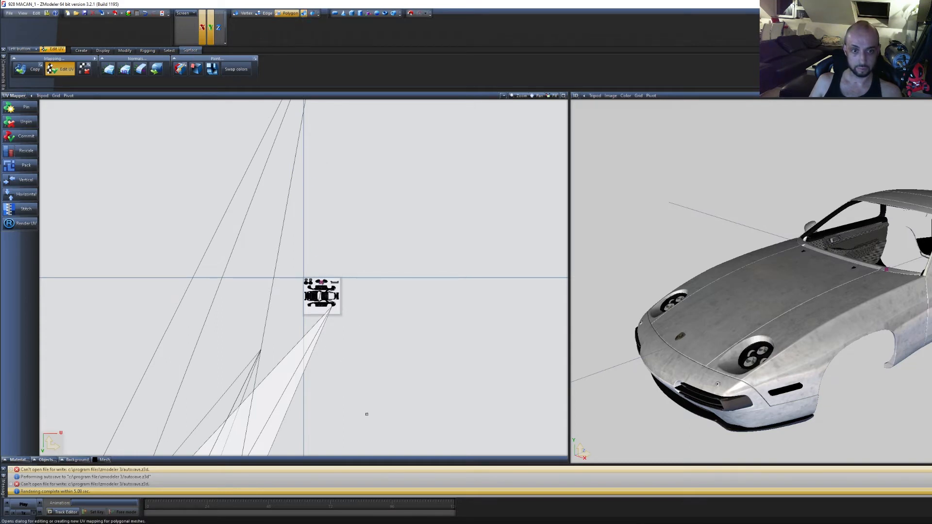
Delete the large stretched polygons that extend far outside the UV square
left_click_drag(386, 416, 87, 323)
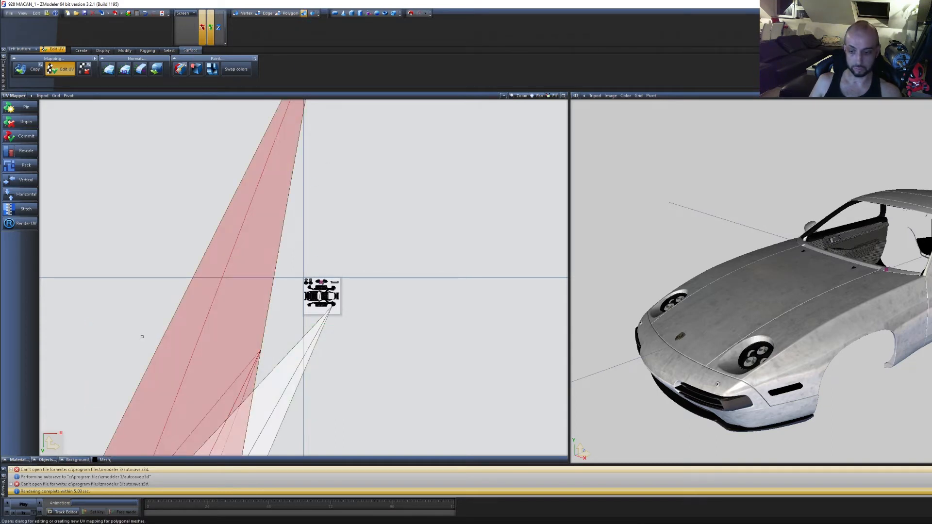
key("Delete")
scroll(210, 363, "down", 4)
middle_click_drag(336, 299, 401, 177)
scroll(406, 209, "down", 2)
left_click_drag(427, 354, 170, 224)
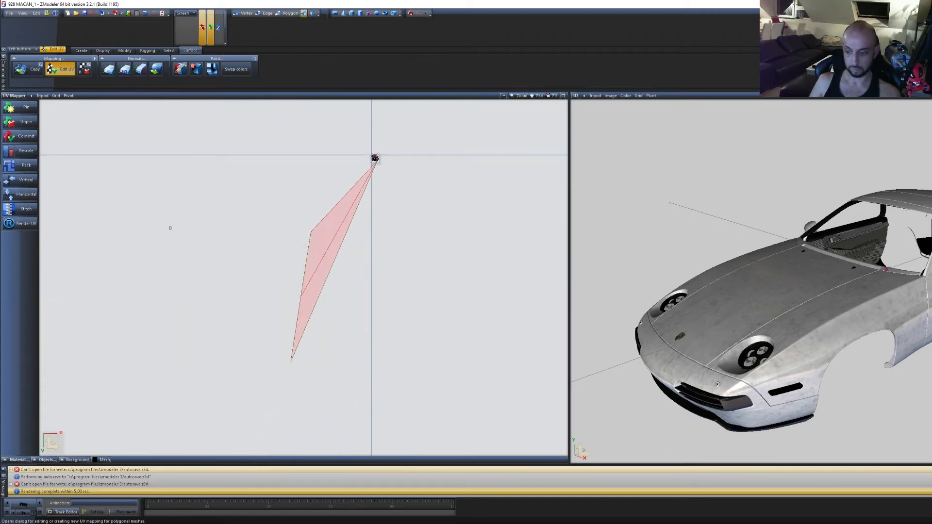
key("Delete")
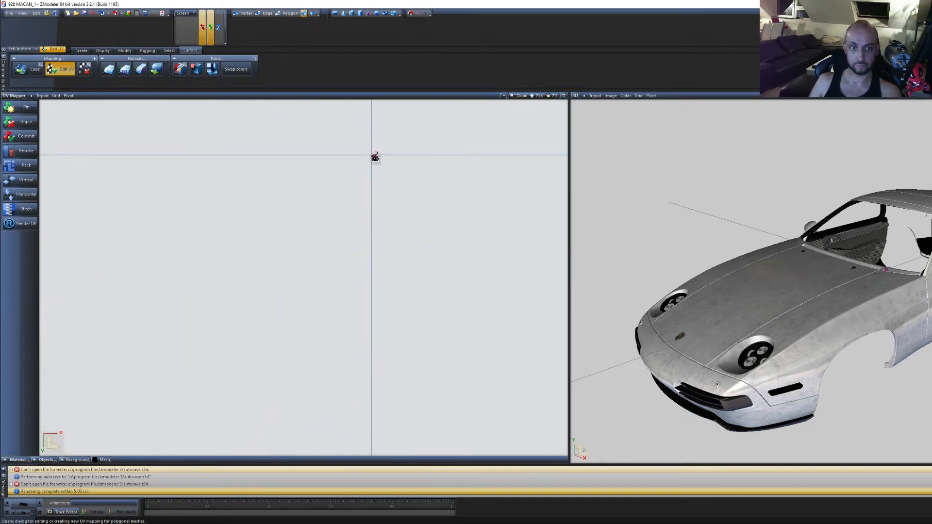
Delete the remaining stray polygon running from between the mirror islands down to the hood in the UV layout
scroll(375, 158, "up", 3)
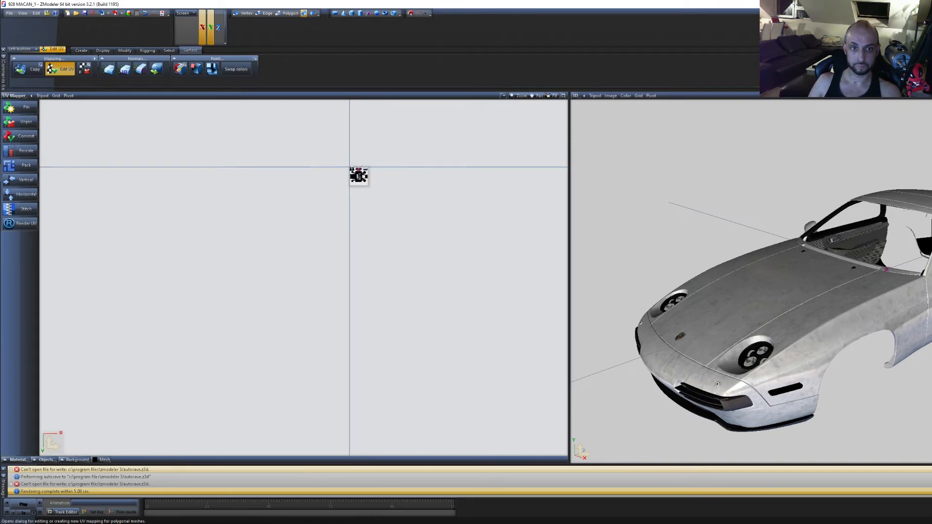
scroll(358, 173, "up", 3)
scroll(361, 175, "up", 5)
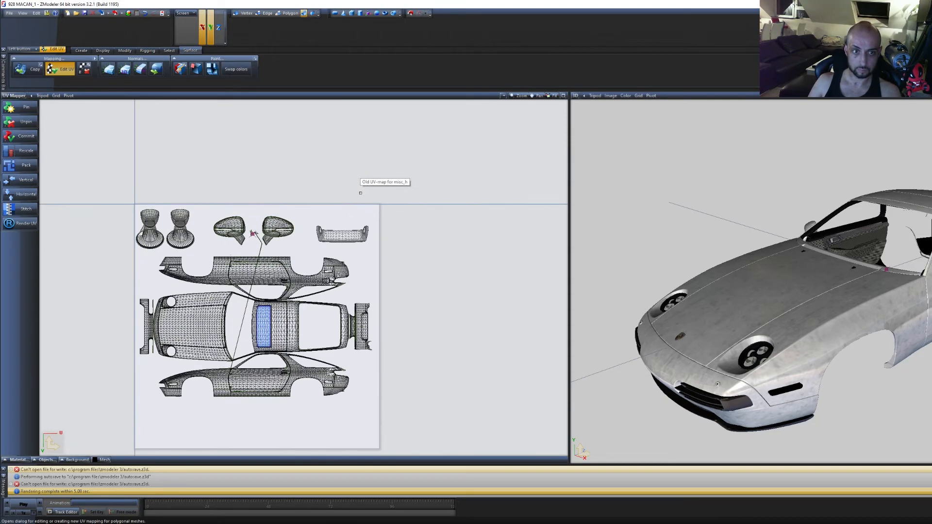
middle_click_drag(380, 309, 490, 255)
scroll(369, 175, "down", 1)
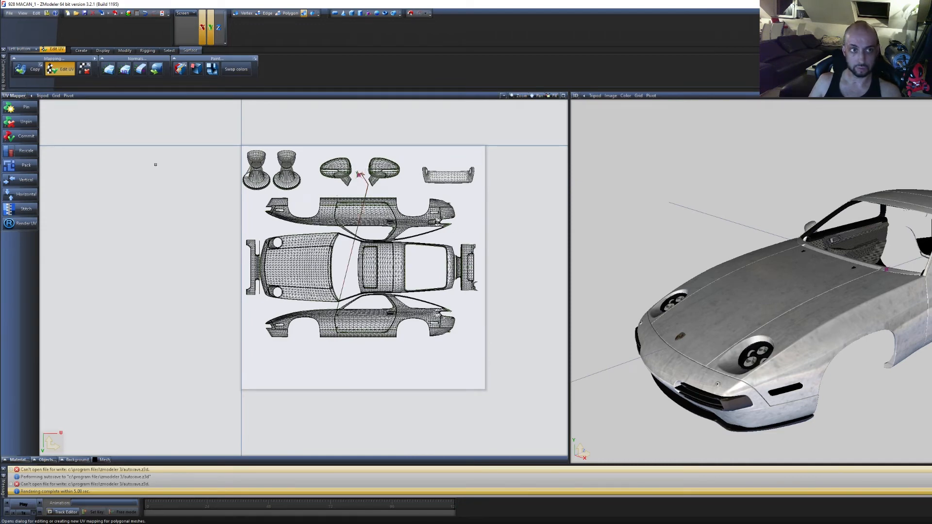
key("ctrl+z")
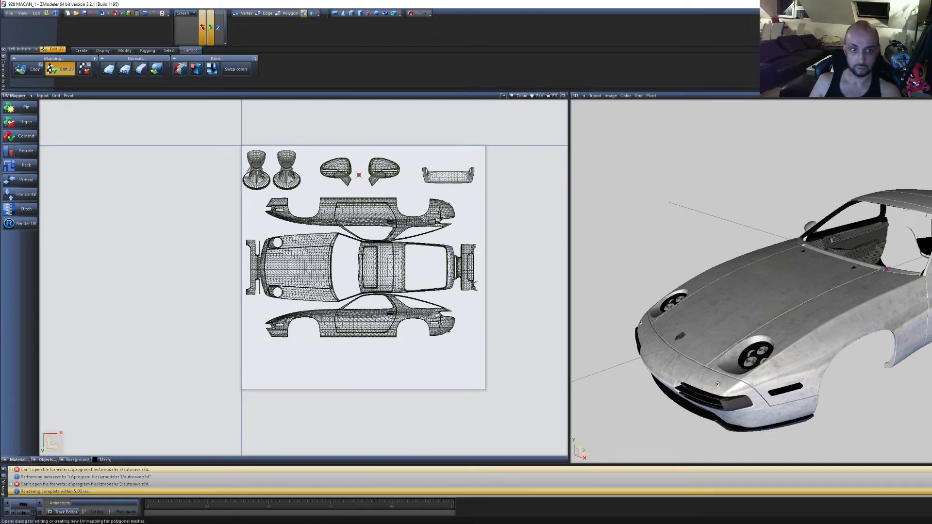
Switch through the sign material's texture layers and show its green UV#1 dirt texture behind the UV layout
left_click(16, 460)
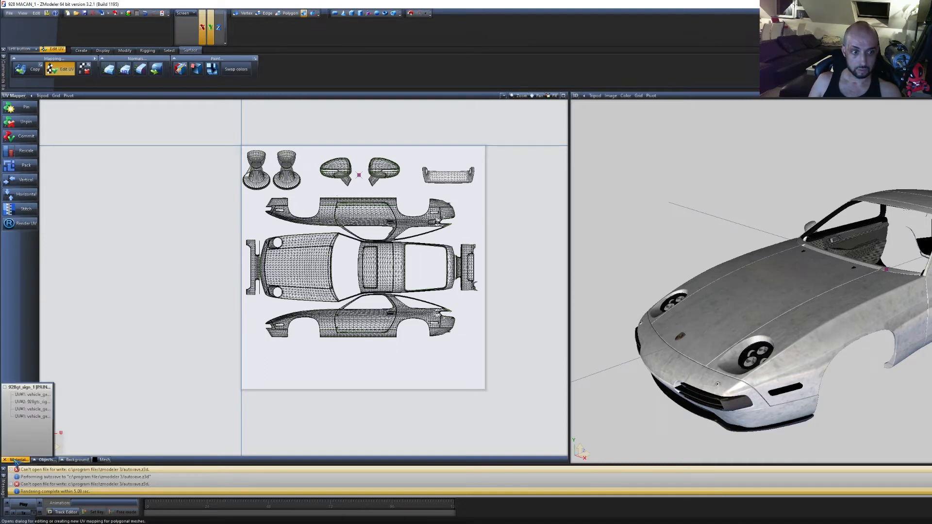
left_click(34, 402)
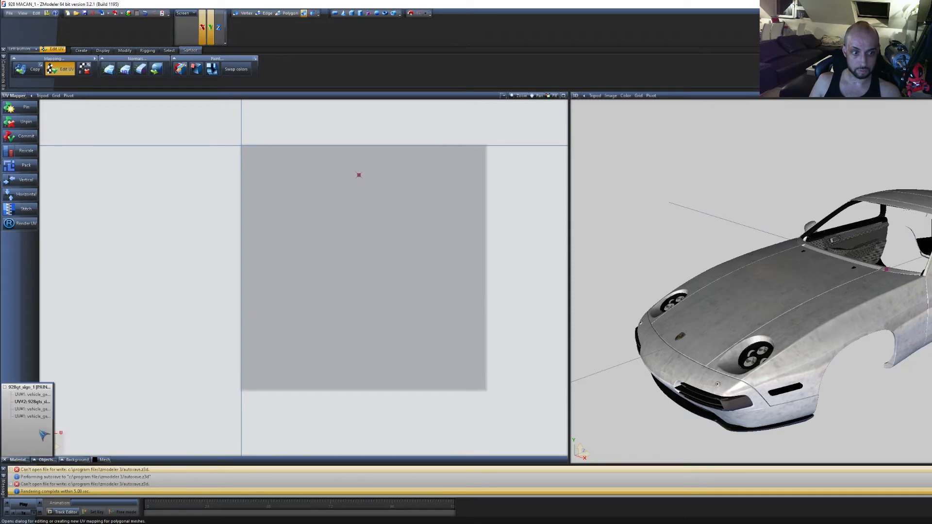
left_click(33, 395)
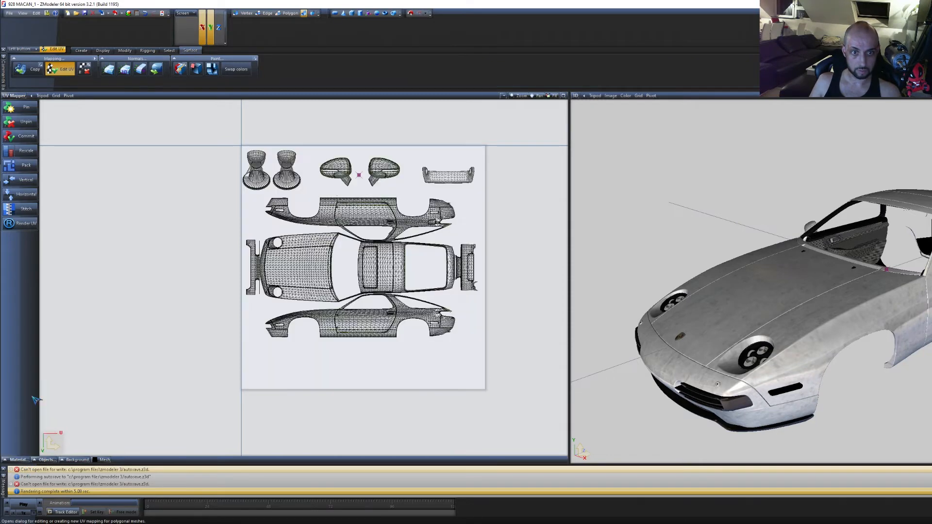
left_click(18, 459)
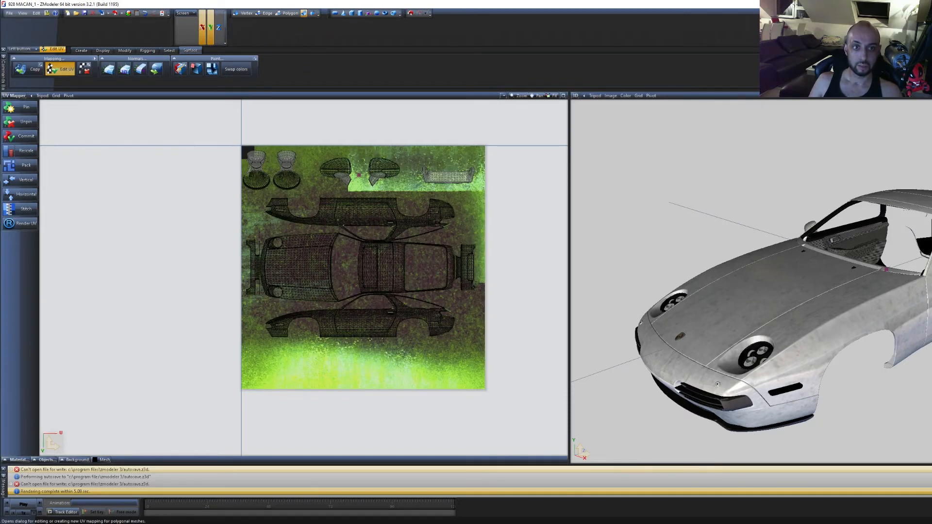
Move the two round-based islands clear of the texture's black corner square, and shift the mirror islands up toward them
left_click_drag(307, 191, 238, 144)
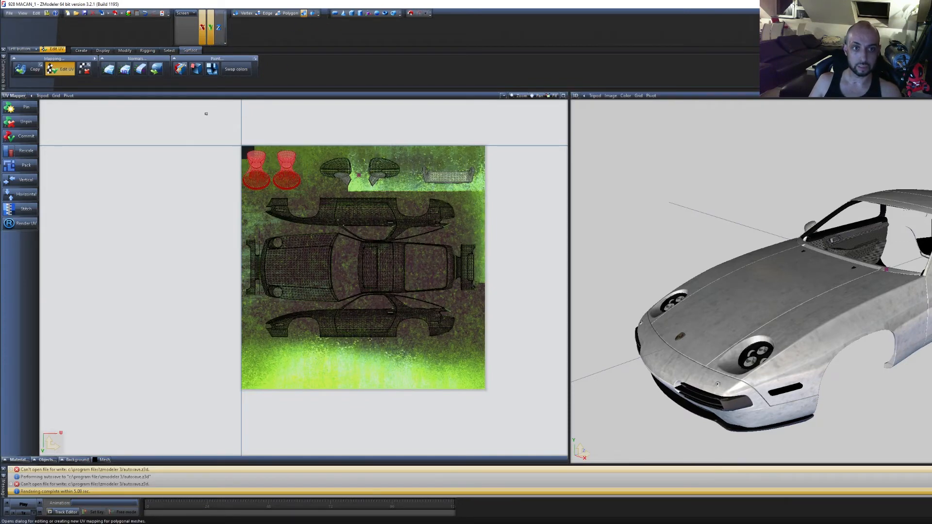
left_click(124, 50)
left_click(131, 72)
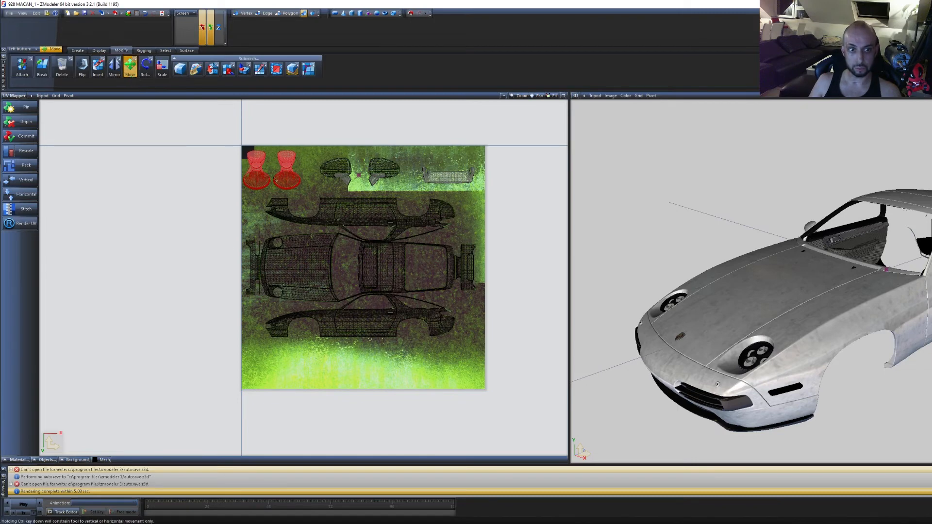
left_click_drag(261, 179, 271, 178)
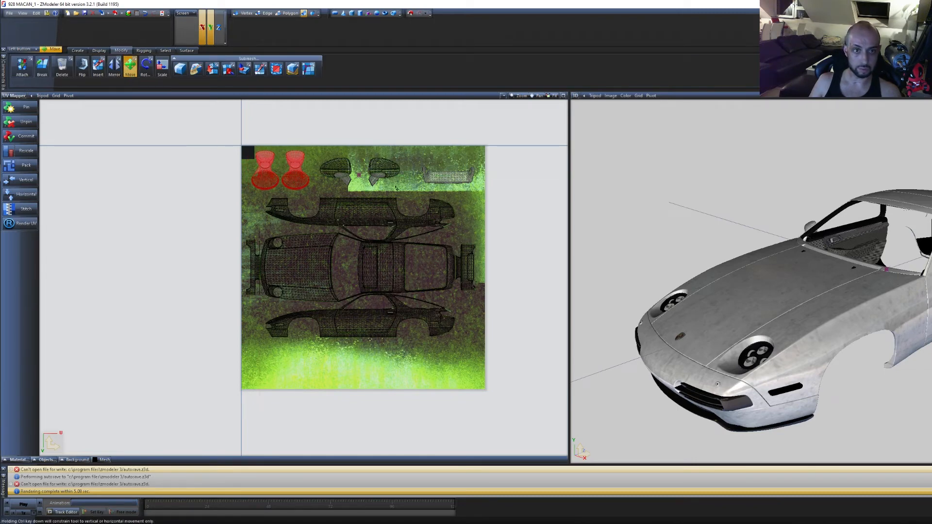
left_click_drag(405, 186, 327, 163)
Move all the main body islands down and slightly right over the dirt texture, checking the effect on the car
left_click_drag(521, 370, 187, 202)
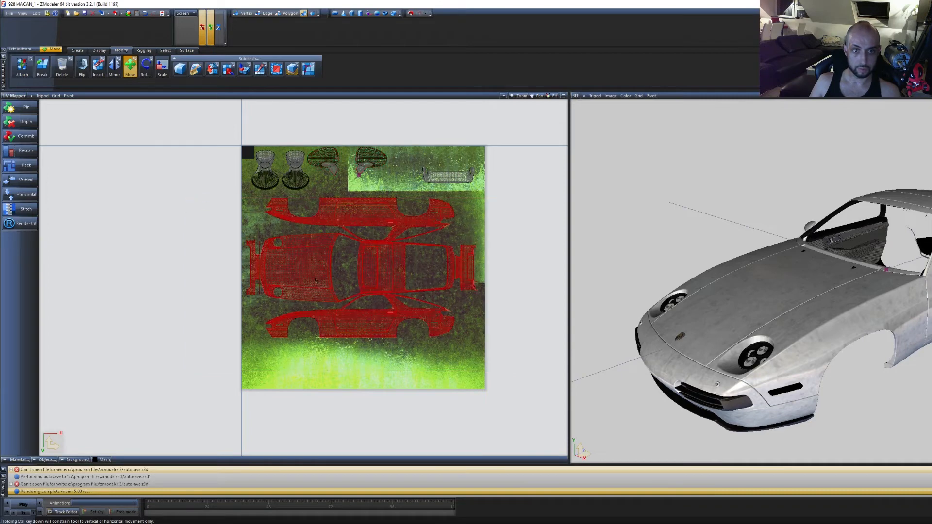
left_click_drag(317, 282, 316, 300)
middle_click_drag(891, 347, 772, 313)
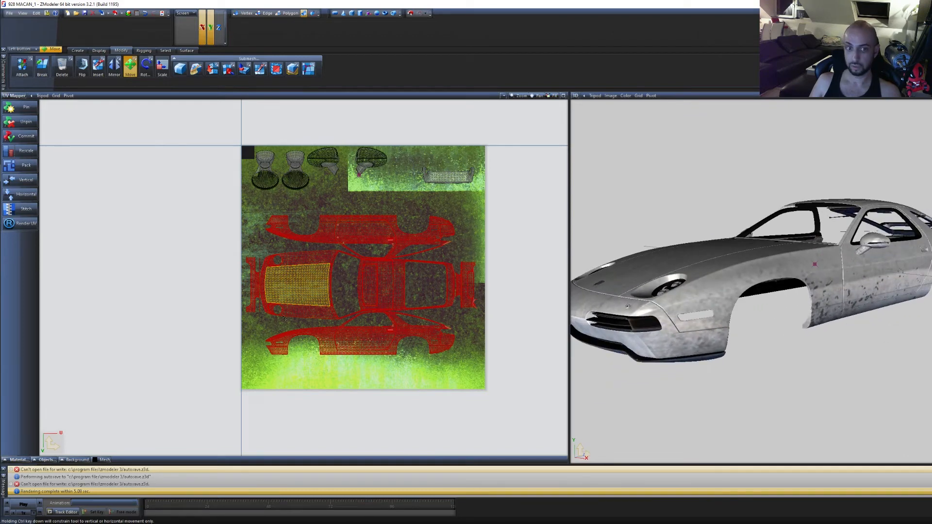
mouse_move(323, 287)
left_mouse_down()
mouse_move(324, 302)
mouse_move(327, 291)
left_mouse_up()
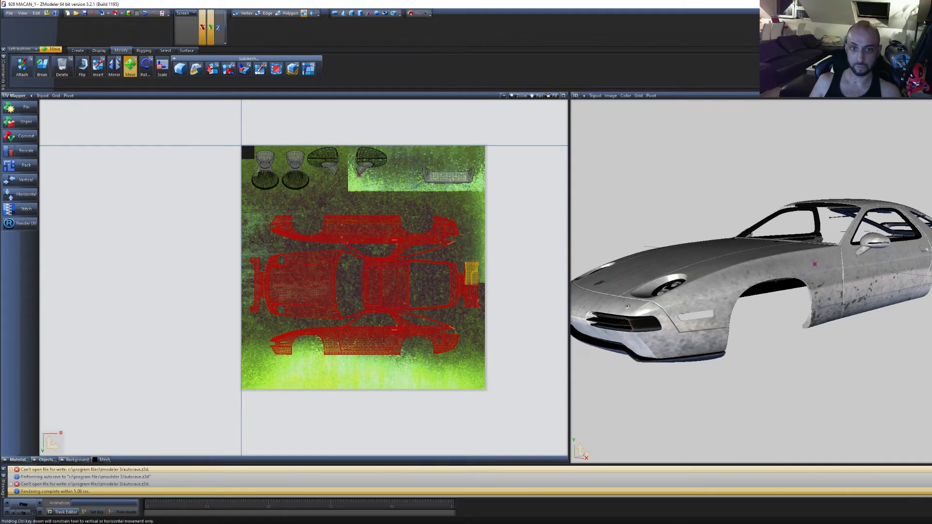
scroll(467, 268, "up", 2)
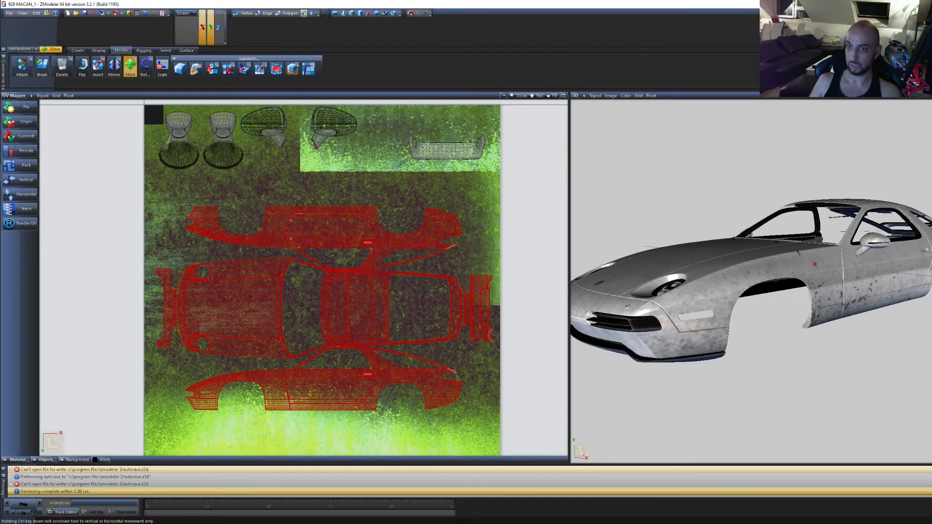
middle_click_drag(799, 253, 761, 265)
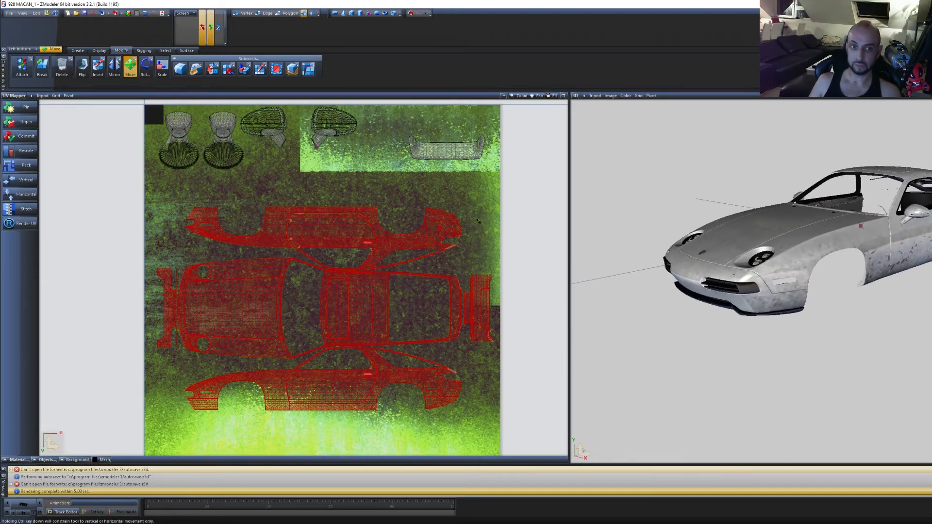
Mirror the upper car side island vertically so it overlaps the lower side island
left_click_drag(484, 200, 177, 253)
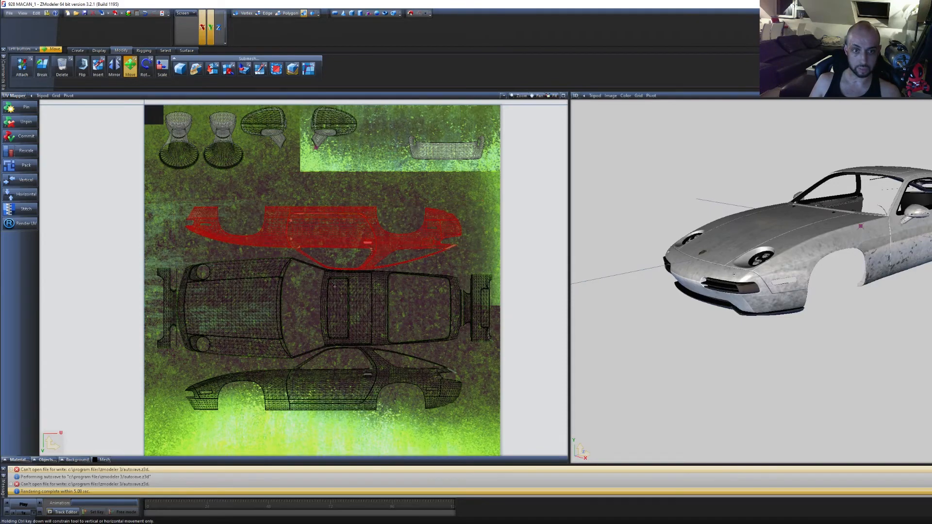
scroll(335, 287, "up", 6)
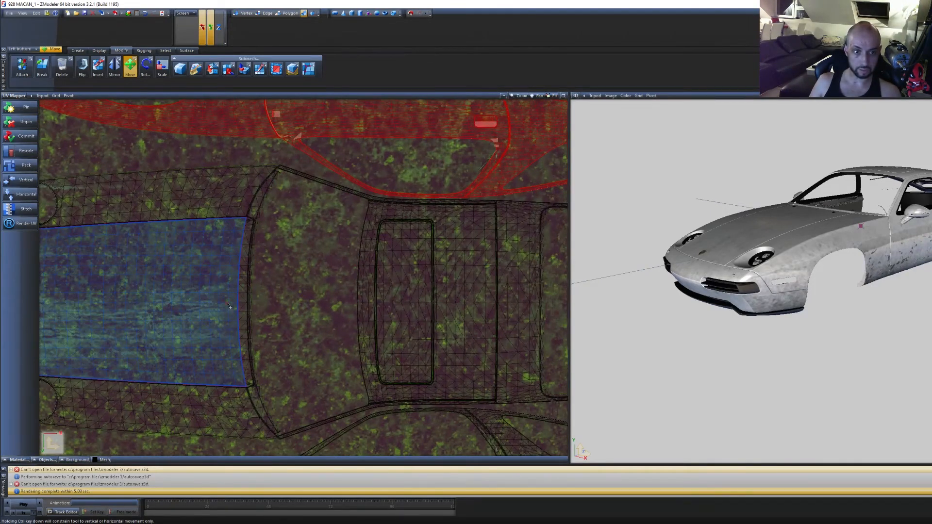
scroll(254, 308, "down", 8)
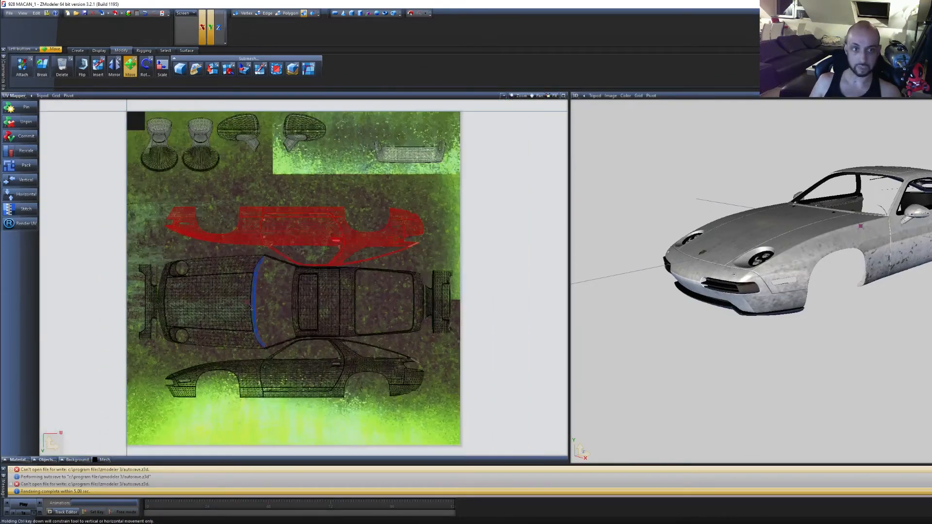
left_click(117, 65)
left_click(117, 59)
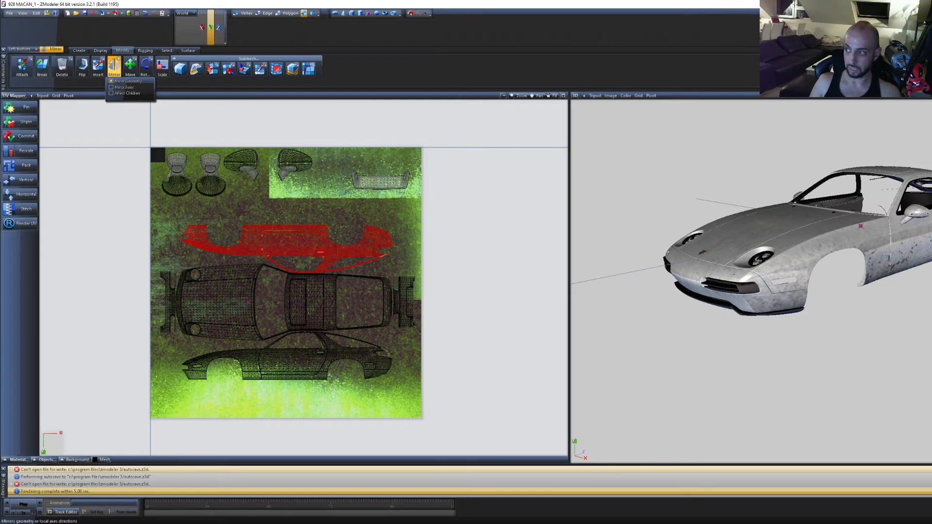
left_click(294, 242)
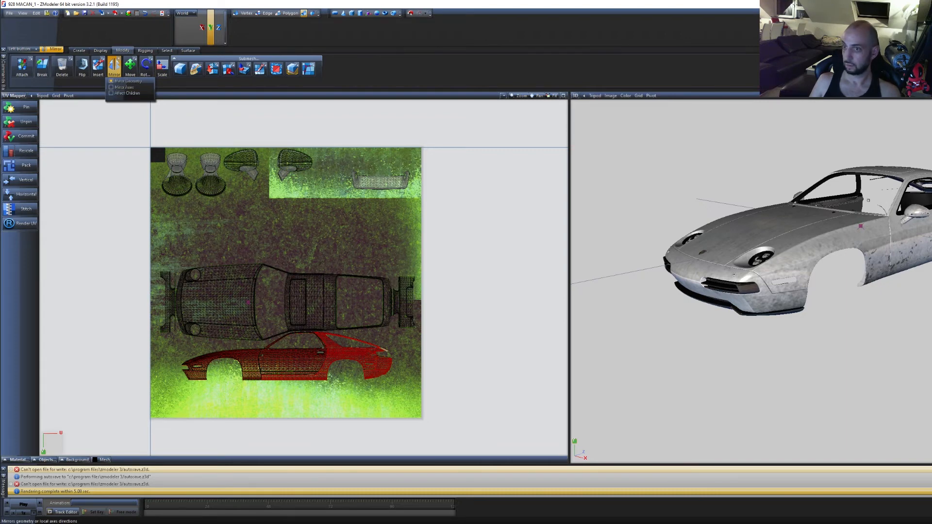
Examine the dirt mapping on the car body's side and front, deselect the mirrored side island and activate Move
middle_click_drag(729, 282, 820, 281)
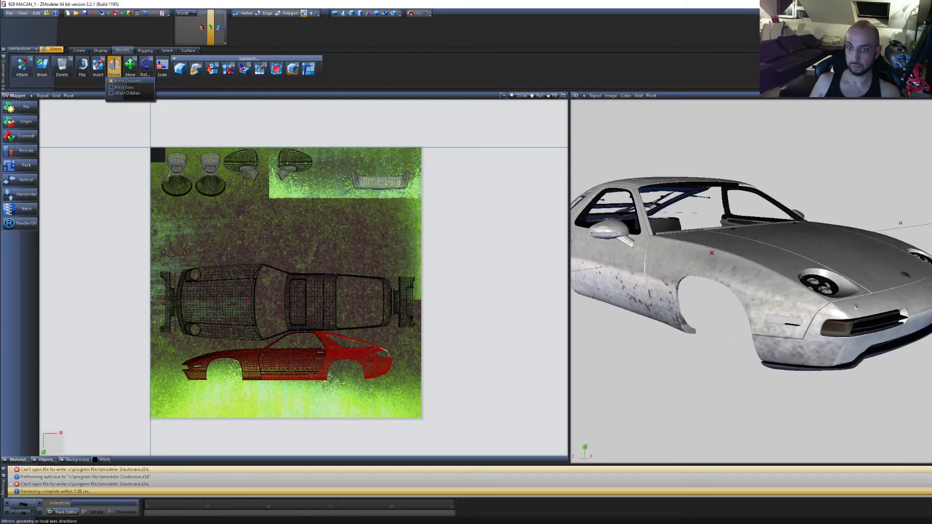
mouse_move(901, 223)
middle_mouse_down()
mouse_move(874, 224)
mouse_move(915, 226)
middle_mouse_up()
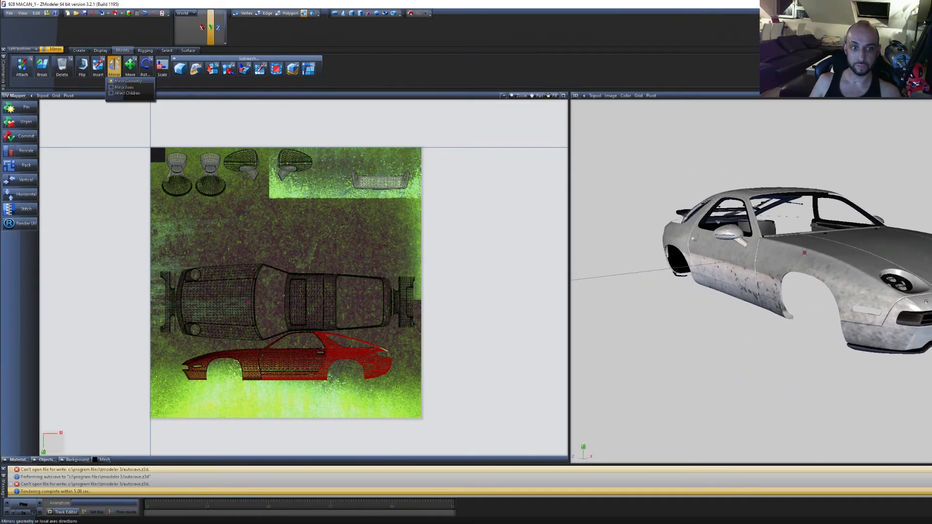
left_click(372, 232)
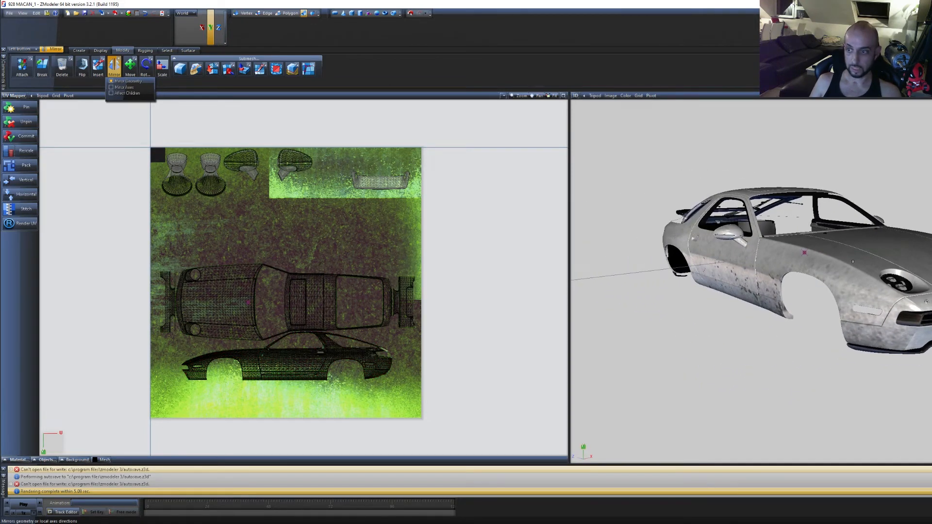
middle_click_drag(853, 261, 698, 259)
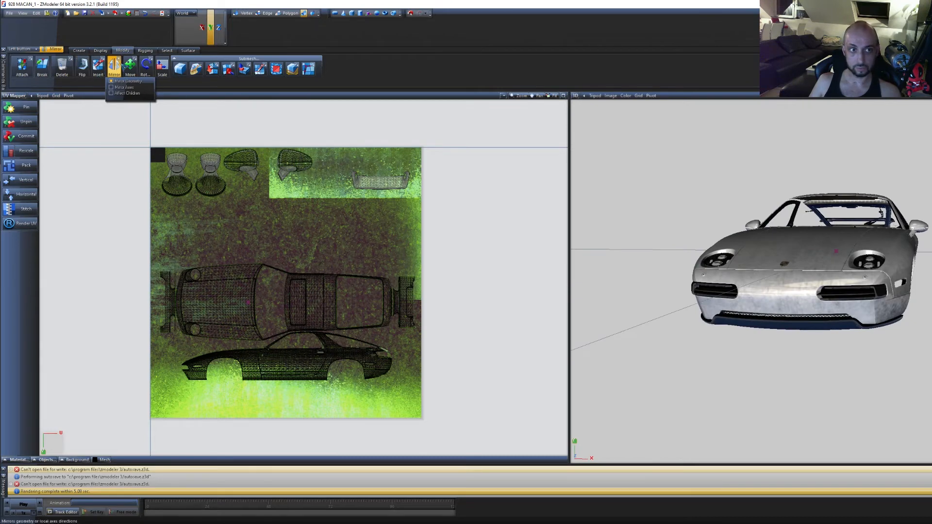
left_click(130, 65)
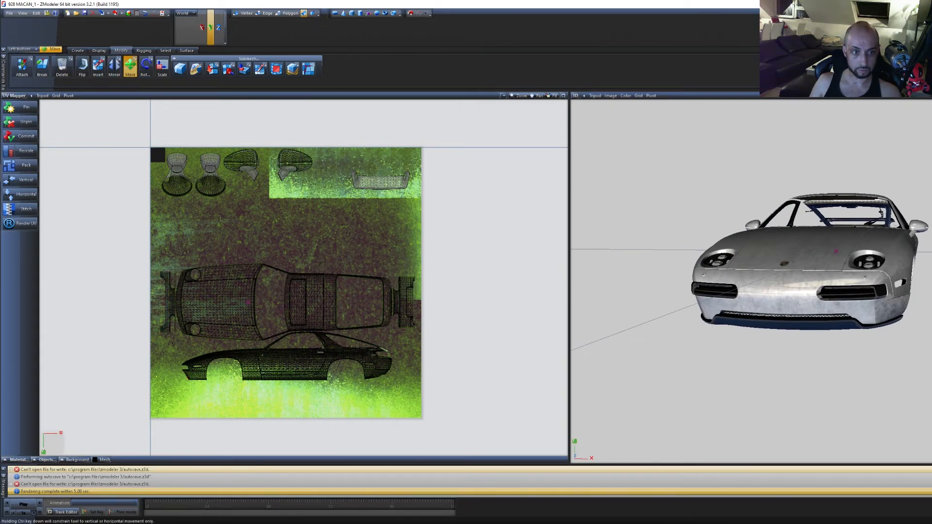
Rotate the front bumper island a quarter turn so it lies horizontally on the UV layout
left_click(152, 324)
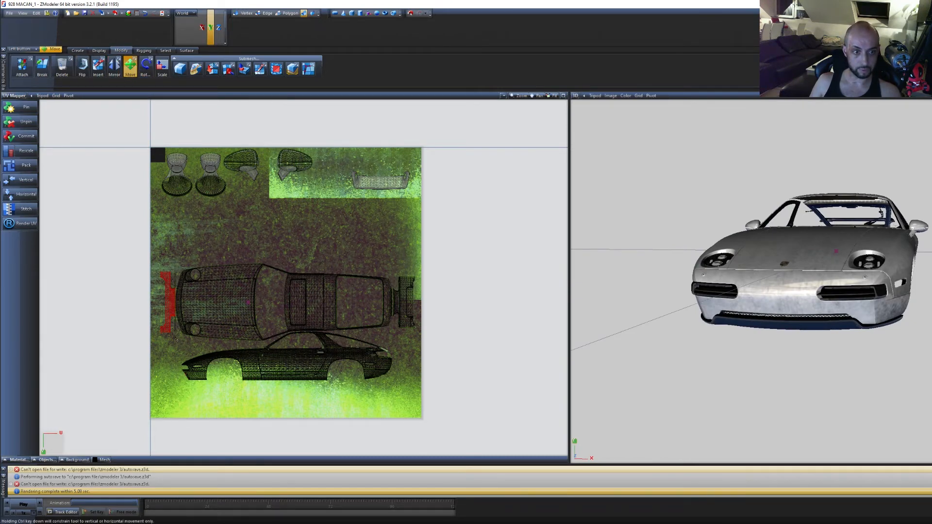
scroll(161, 325, "up", 5)
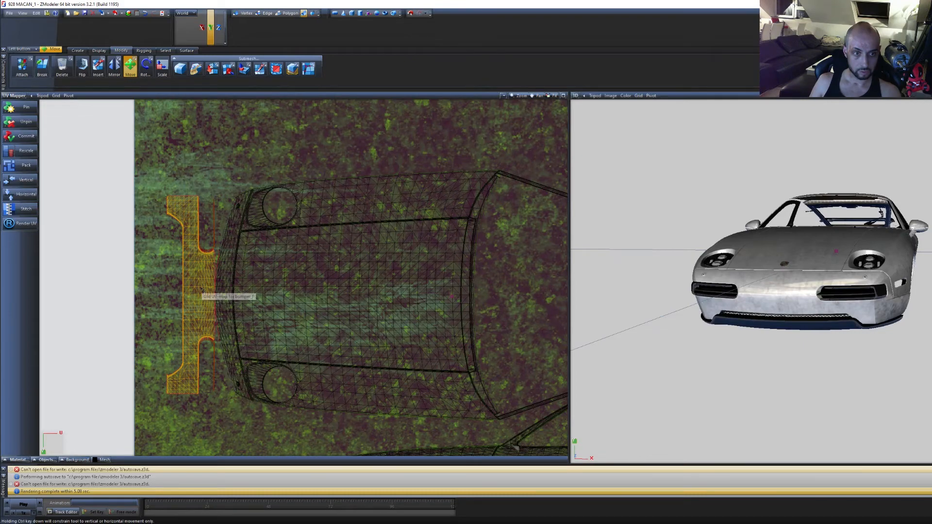
scroll(201, 288, "down", 5)
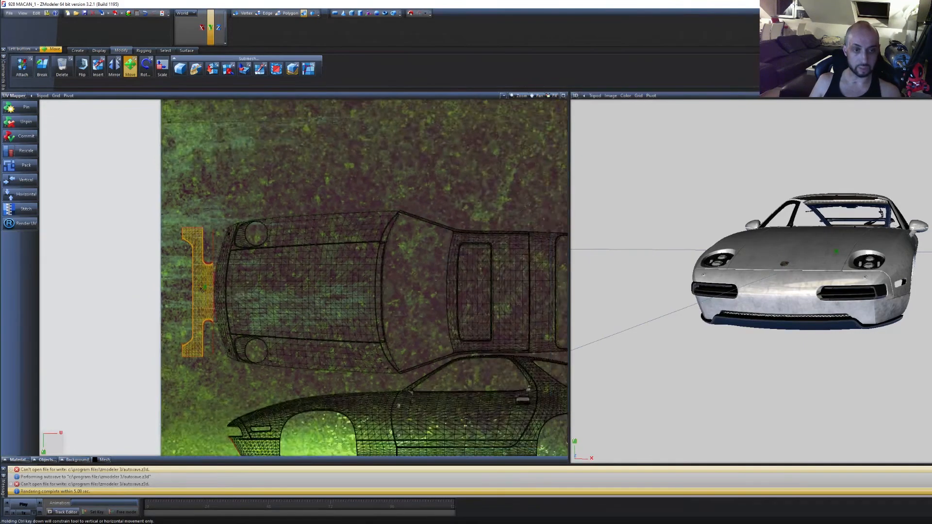
left_click(146, 68)
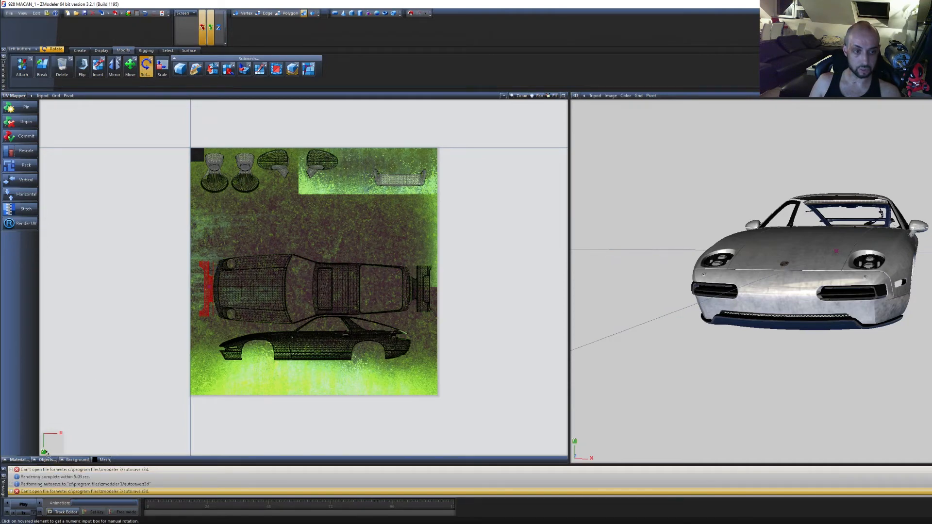
left_click(206, 309)
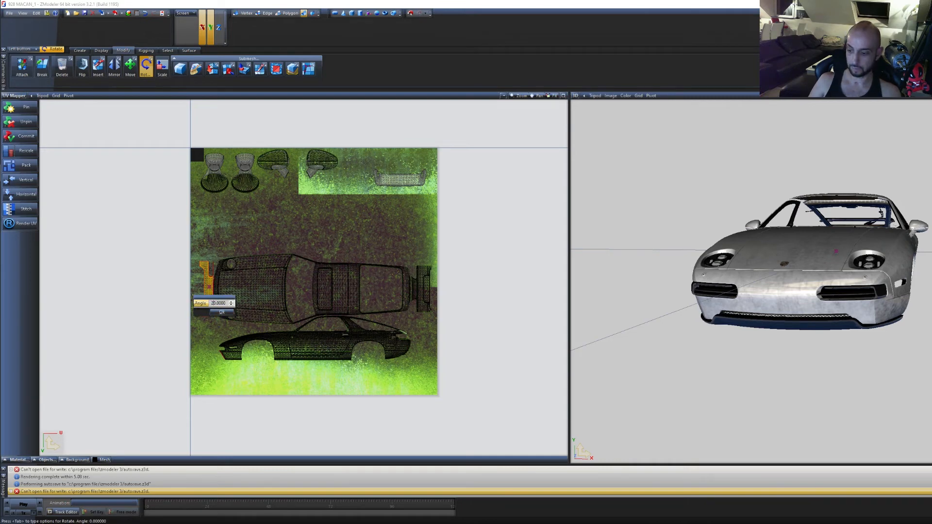
left_click(221, 312)
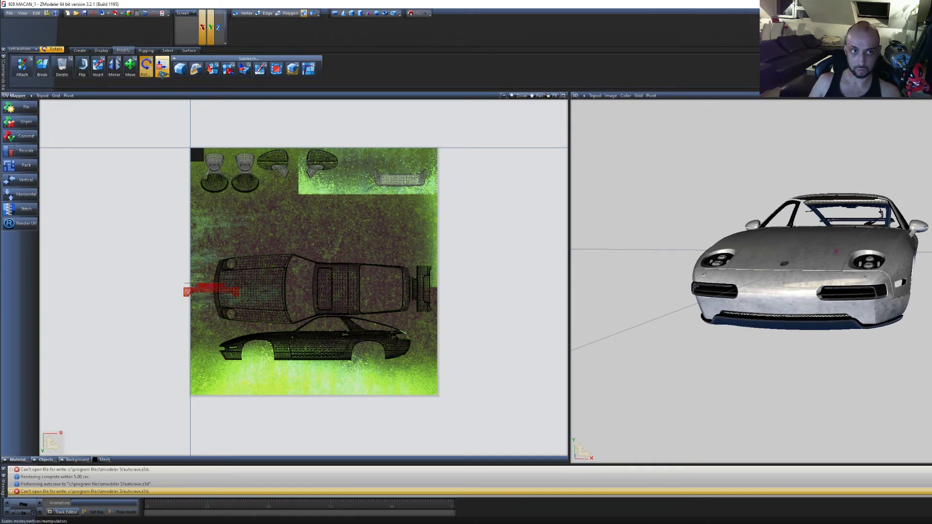
Move the front bumper island down over the front end of the car side island, checking the dirt on the car's front
key("m")
left_click_drag(203, 292, 219, 348)
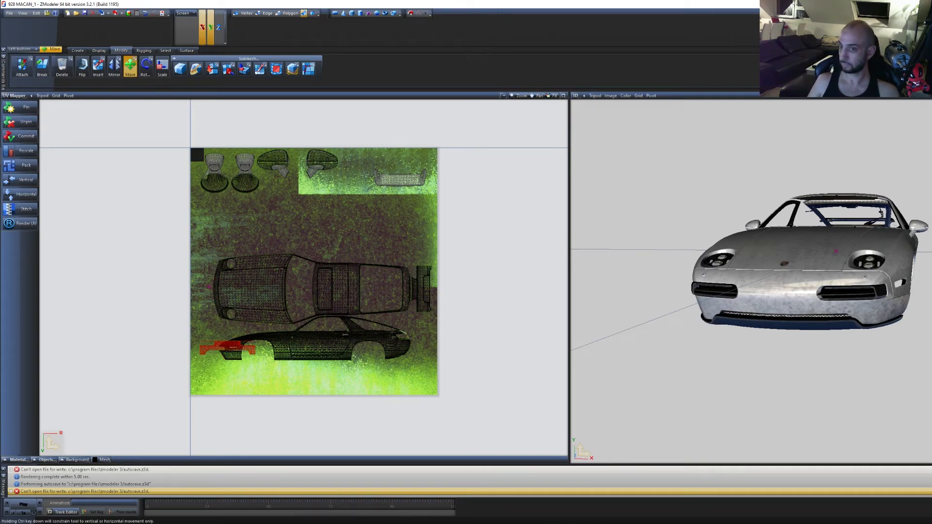
scroll(853, 298, "up", 3)
middle_click_drag(853, 298, 910, 300)
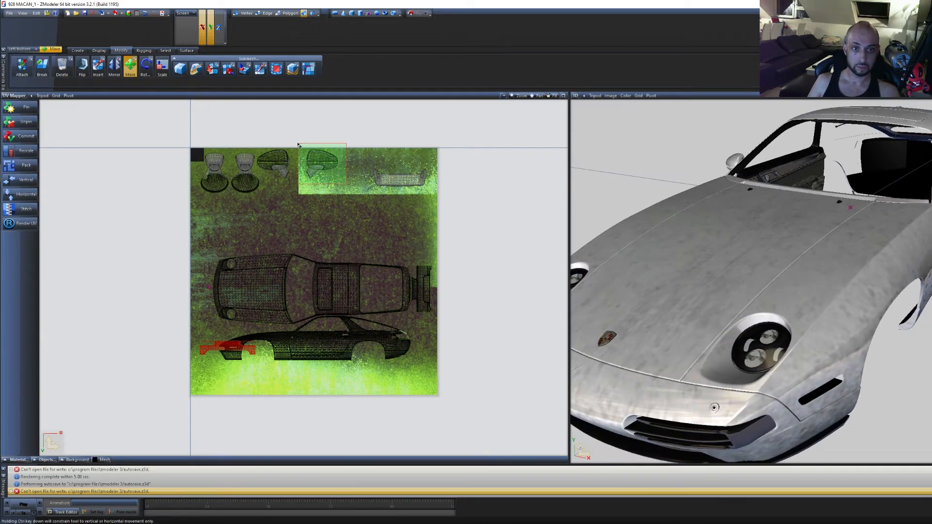
Move the mirror island off the bright dirt patch to just below the other mirror island and deselect it
left_click(315, 157)
left_click_drag(321, 163, 277, 190)
left_click(363, 215)
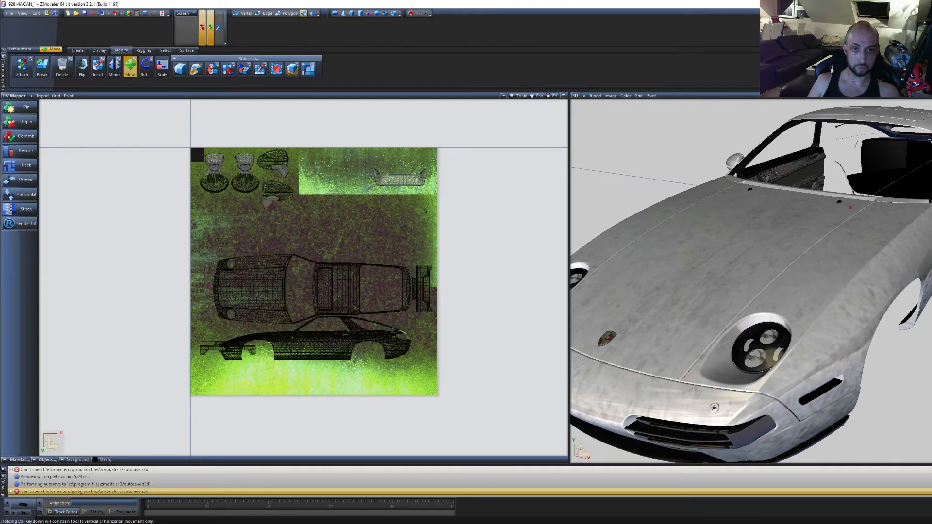
Rotate the rear spoiler island 270 degrees and place it over the rear end of the top-view body island
left_click_drag(404, 191, 413, 245)
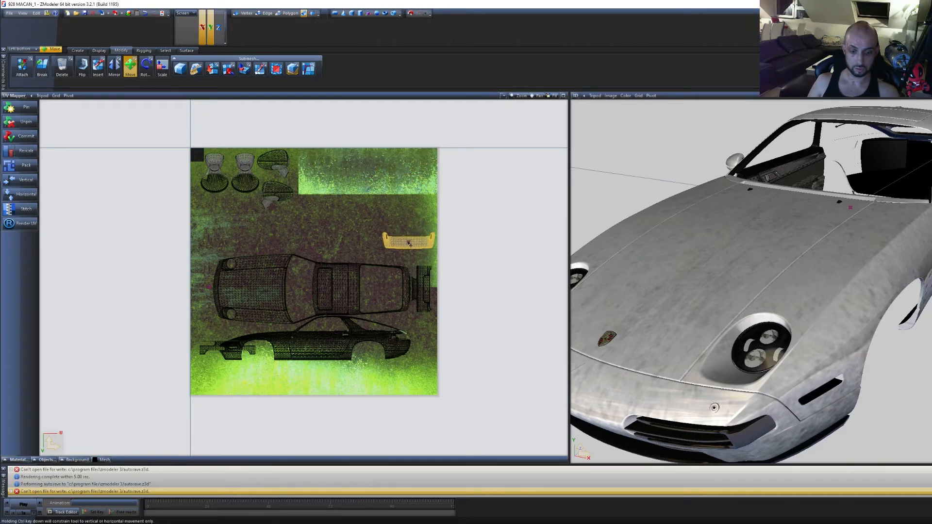
left_click(146, 68)
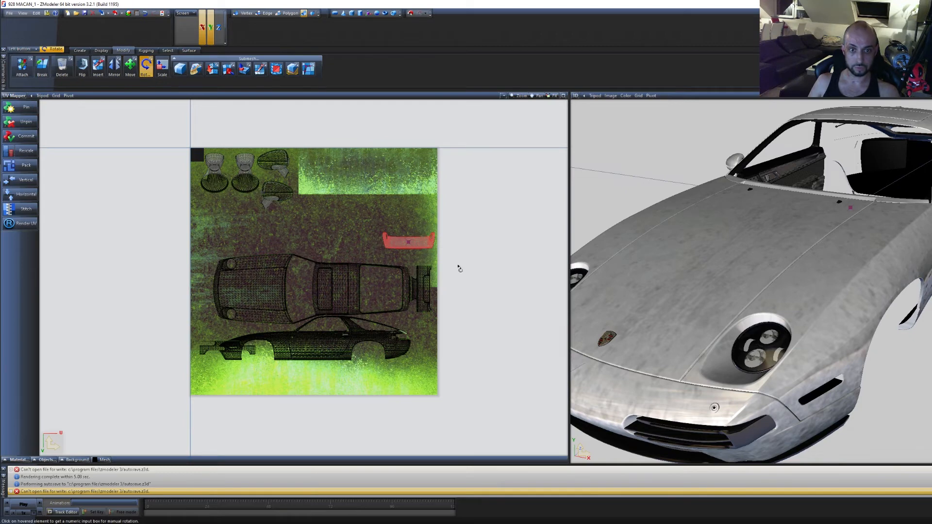
left_click(407, 242)
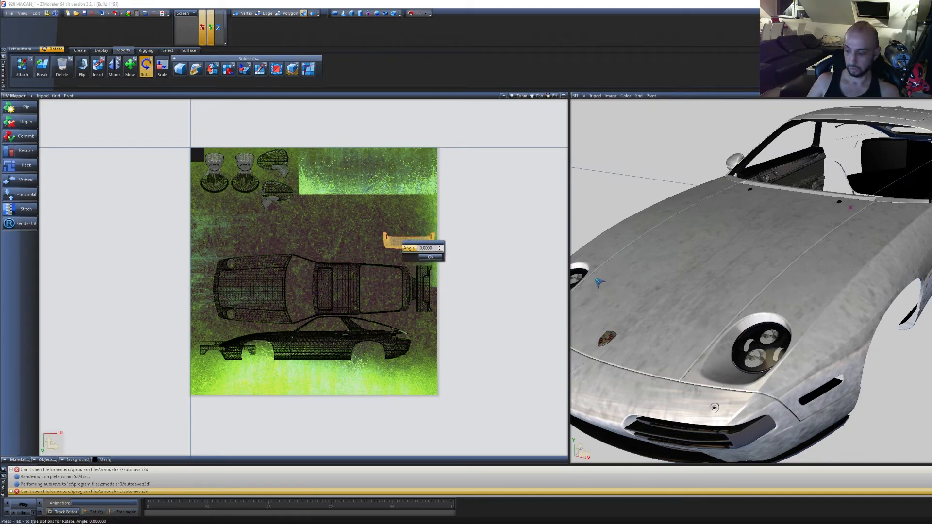
key("Return")
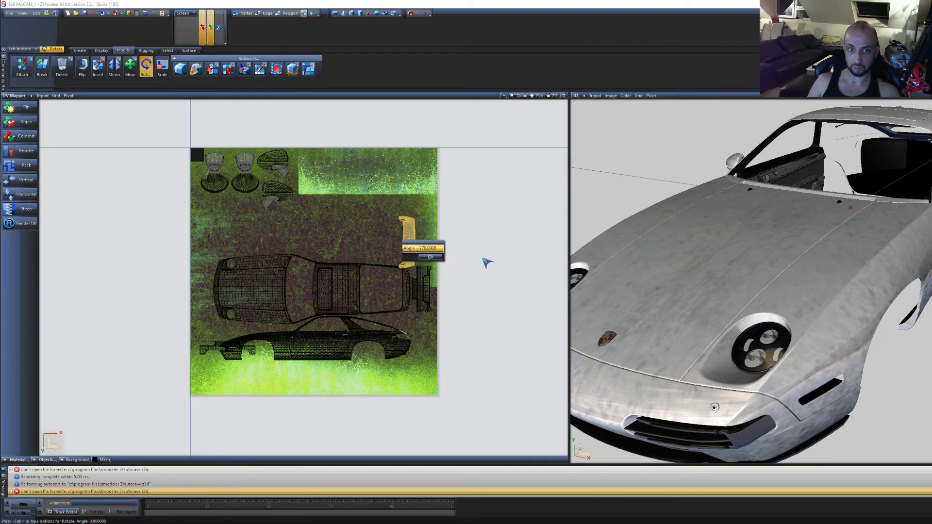
left_click(431, 257)
left_click(130, 68)
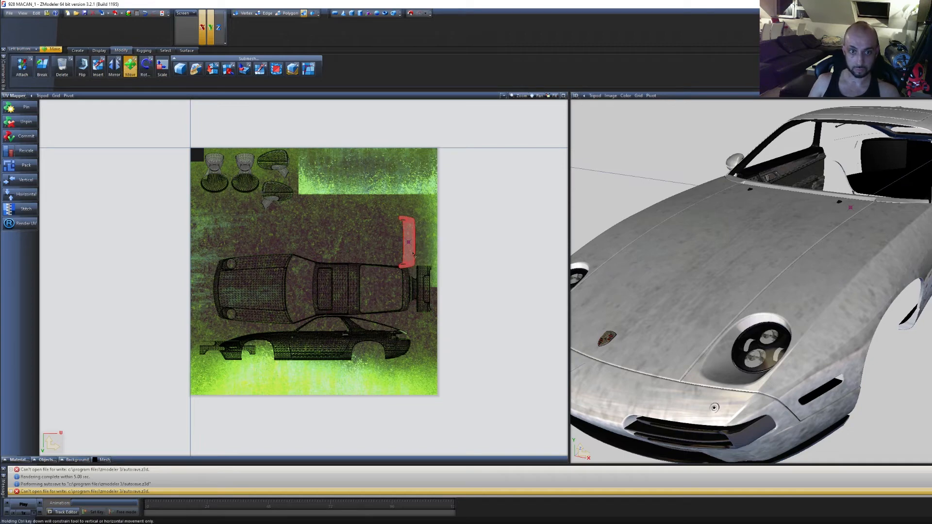
left_click_drag(413, 255, 404, 300)
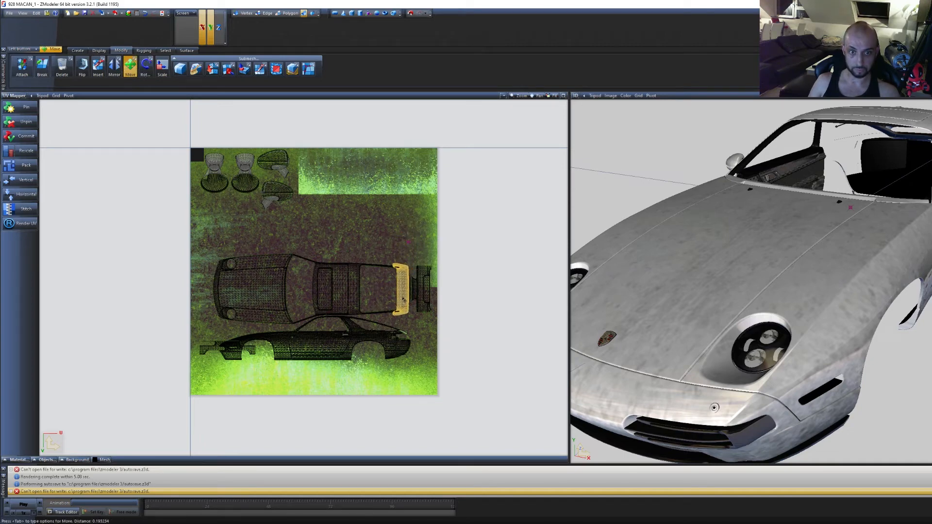
key("Escape")
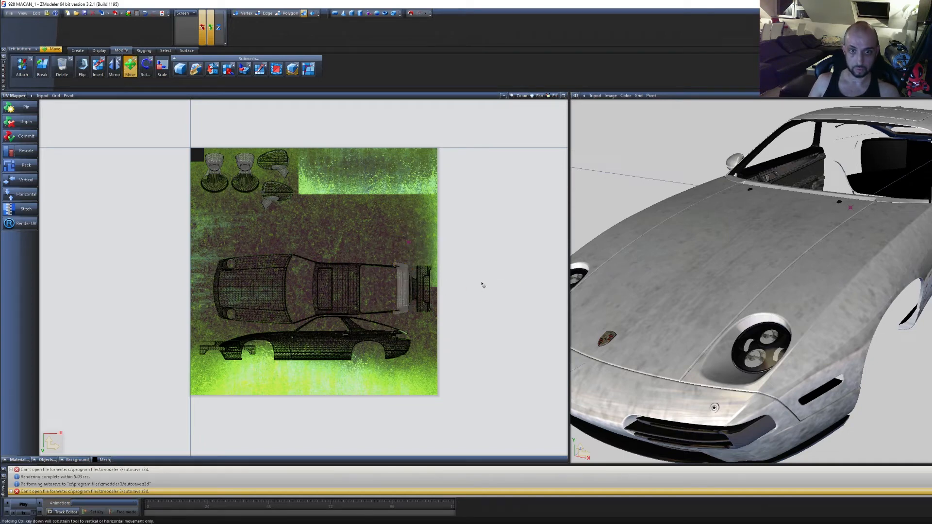
Select the rear bumper island behind the top-view body and move it down beside the car side island's rear end
middle_click_drag(714, 408, 911, 301)
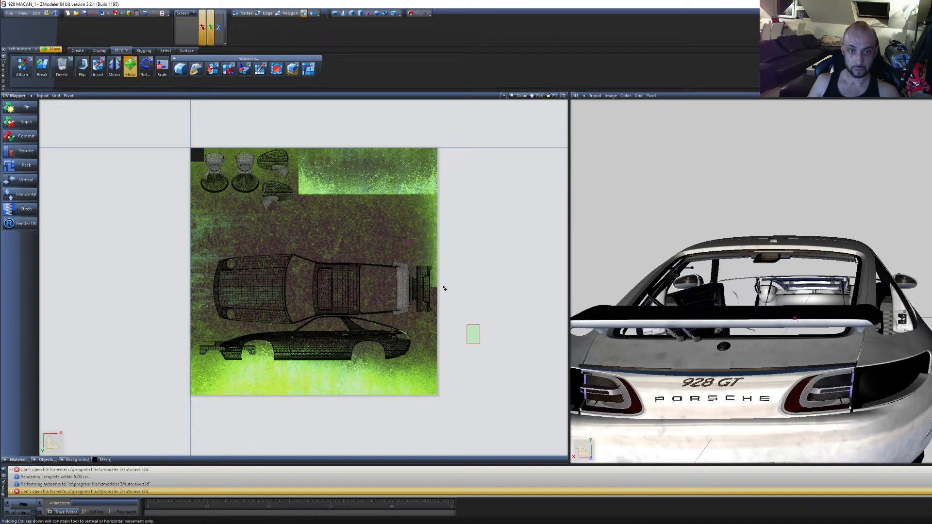
left_click_drag(443, 288, 423, 247)
scroll(437, 306, "up", 2)
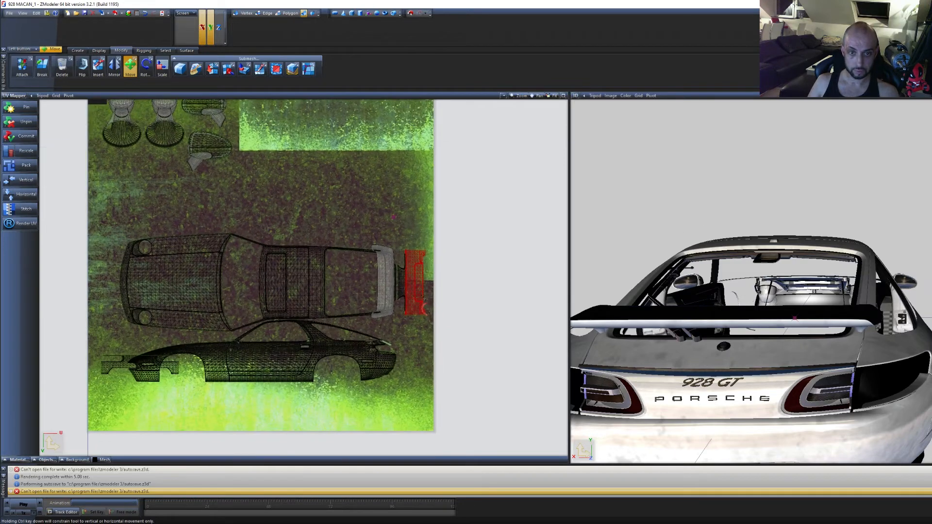
left_click_drag(412, 297, 404, 356)
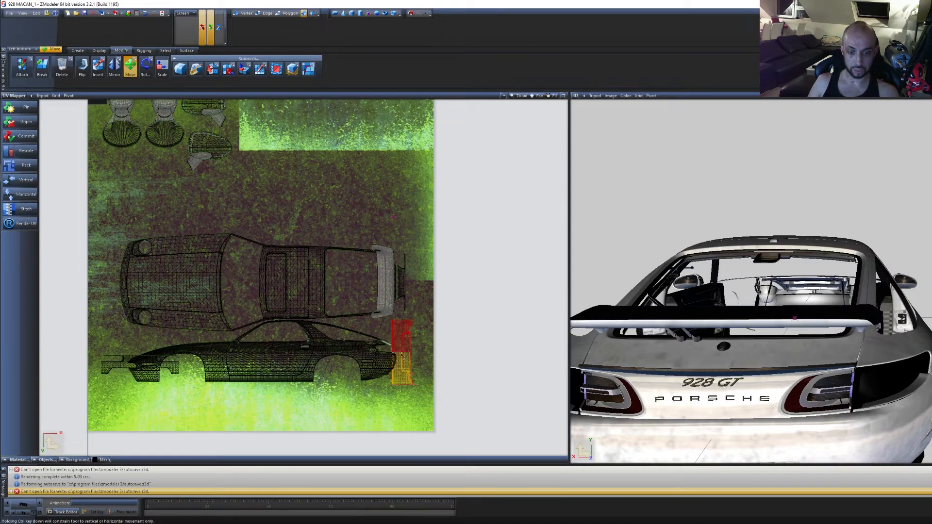
Rotate the rear bumper island 90 degrees and shift it slightly down and left across the side island's rear end
left_click(147, 67)
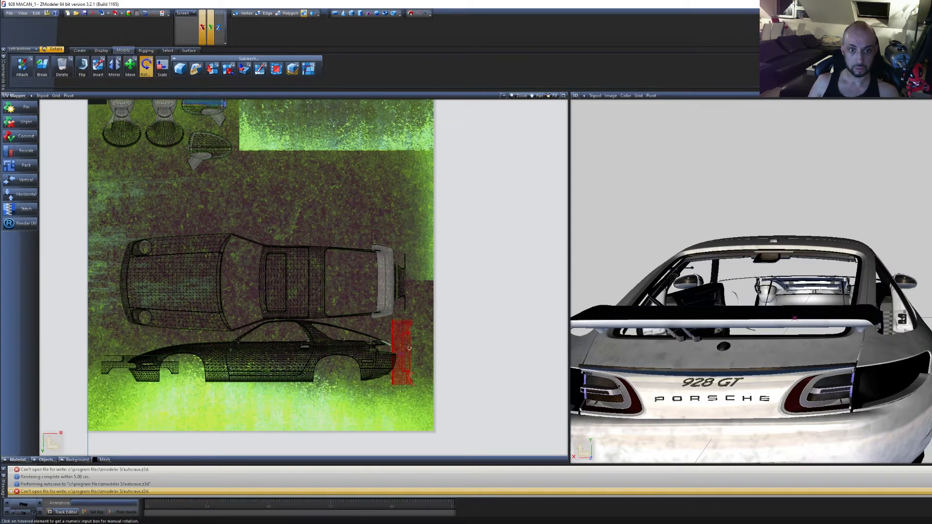
left_click(410, 348)
key("Tab")
key("Return")
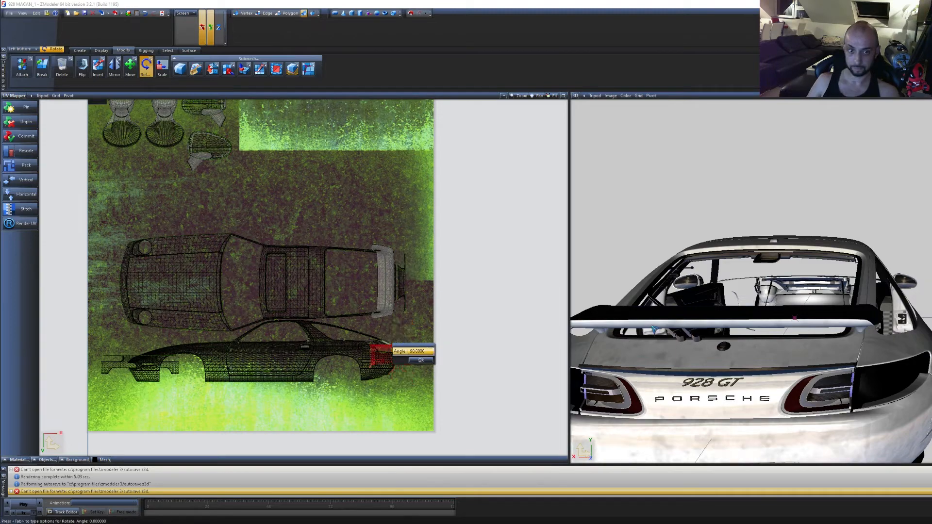
left_click(421, 360)
middle_click_drag(742, 403, 894, 355)
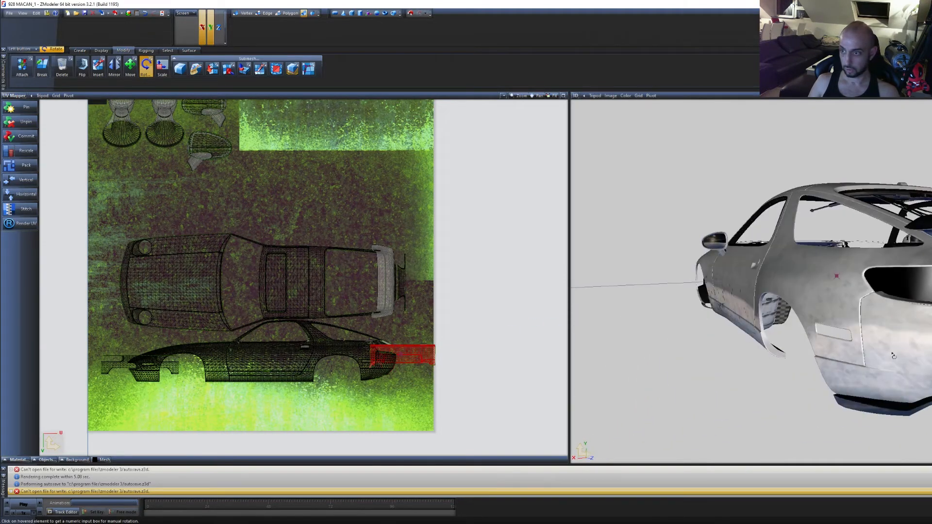
left_click(130, 66)
left_click_drag(411, 367, 405, 369)
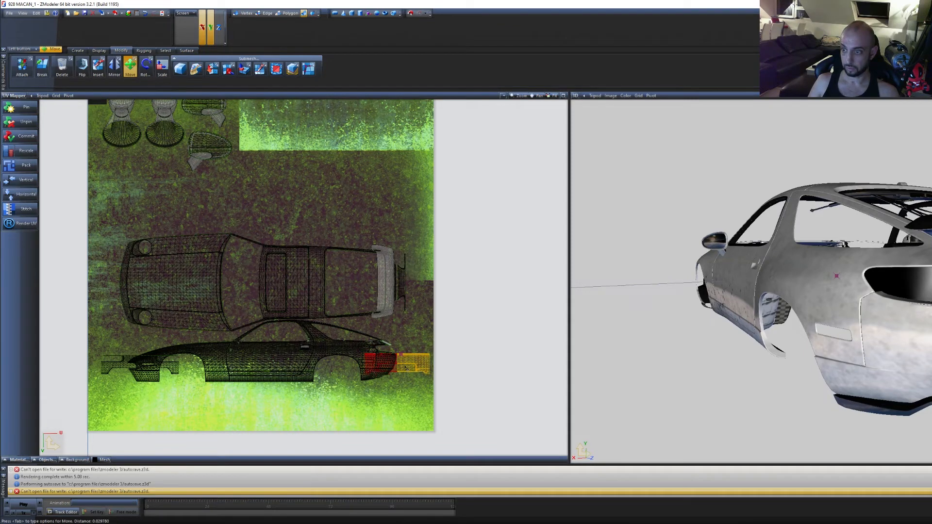
Examine the dirt mapping on the car's front, hood and side, and deselect the rear bumper island
middle_click_drag(910, 364, 901, 312)
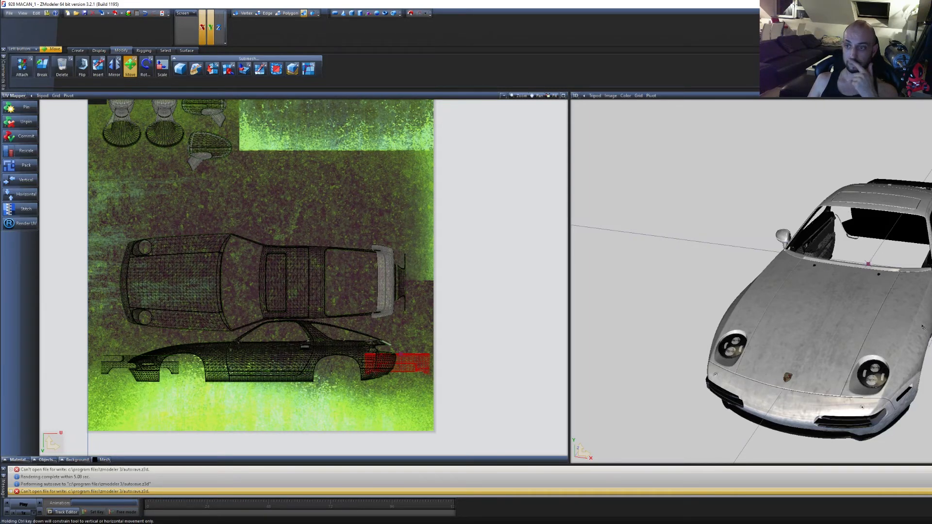
middle_click_drag(923, 327, 901, 326)
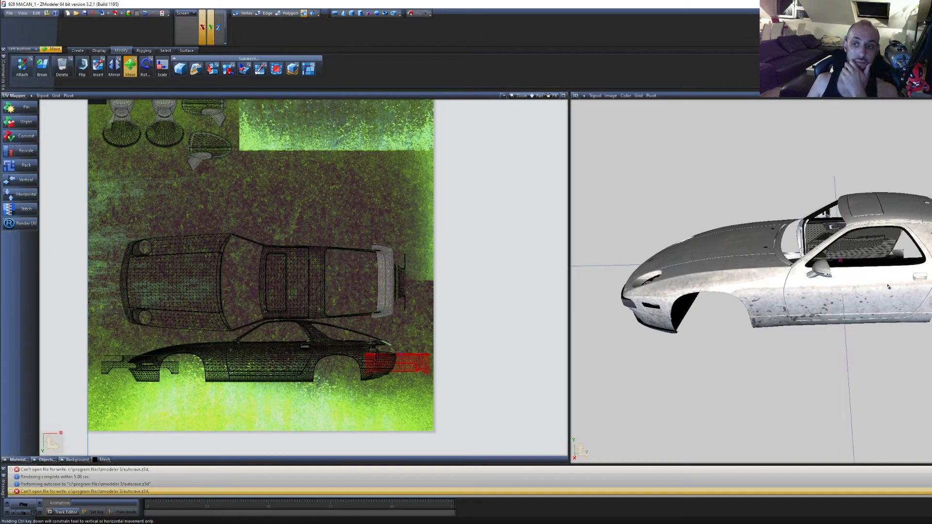
middle_click_drag(889, 287, 845, 299)
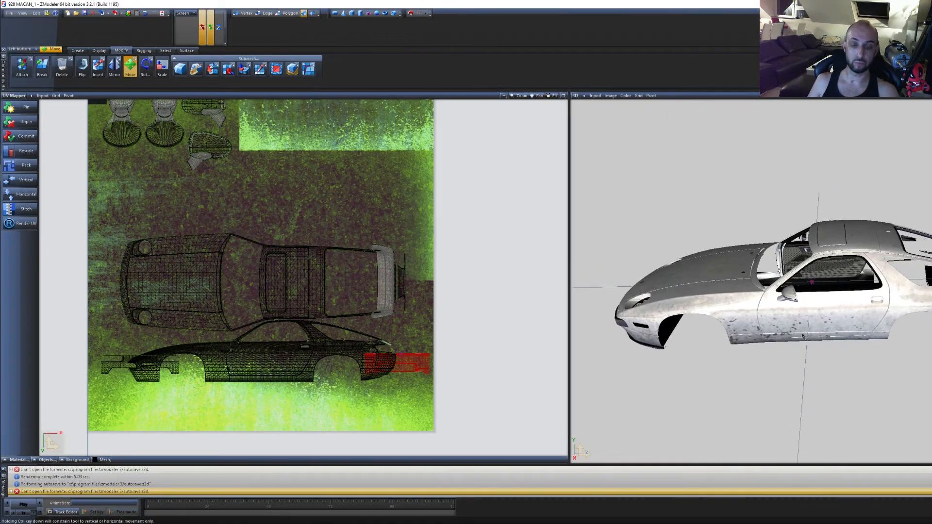
middle_click_drag(804, 337, 842, 352)
scroll(835, 352, "up", 2)
scroll(902, 345, "down", 2)
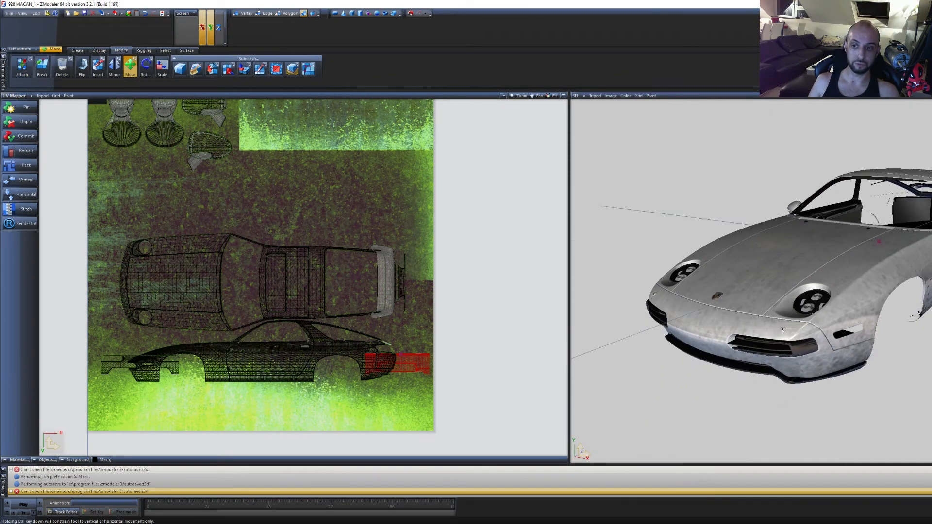
middle_click_drag(919, 313, 839, 308)
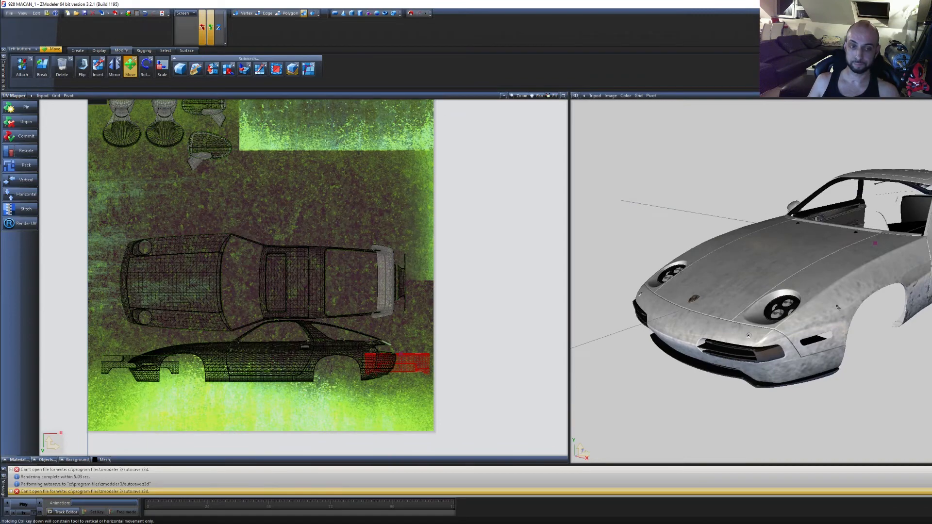
left_click(435, 201)
mouse_move(861, 233)
middle_mouse_down()
mouse_move(826, 237)
mouse_move(743, 216)
mouse_move(861, 236)
middle_mouse_up()
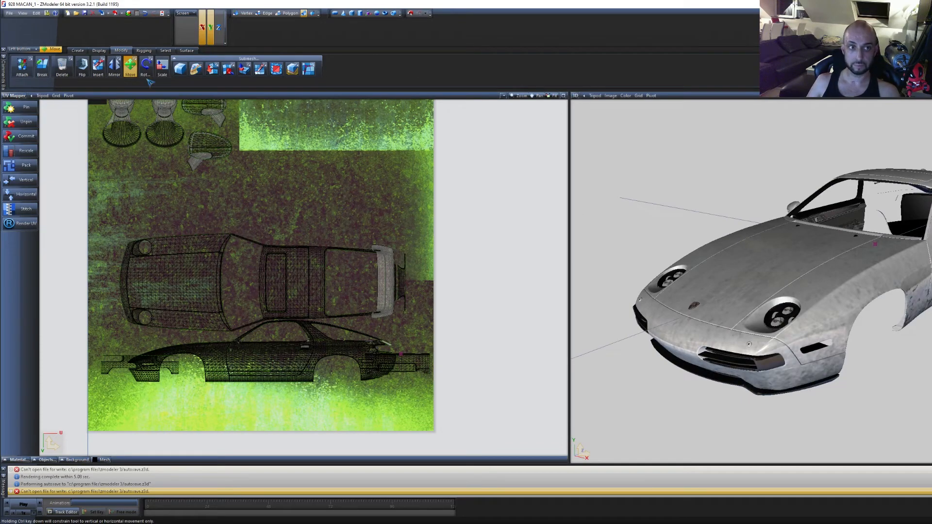
Inspect the name of the paint material 928gt_sign_1 [PAINT:1] in the Material Browser, leave it unedited and close the browser
left_click(129, 13)
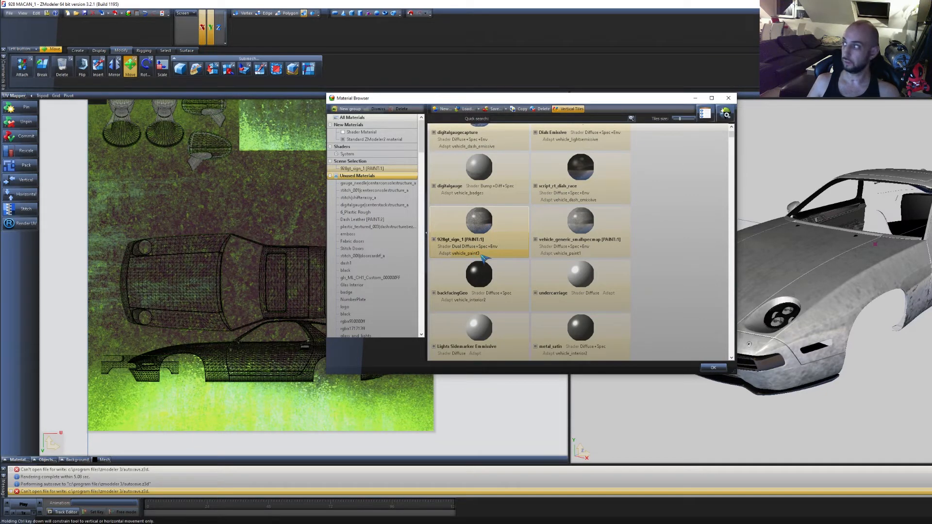
double_click(487, 239)
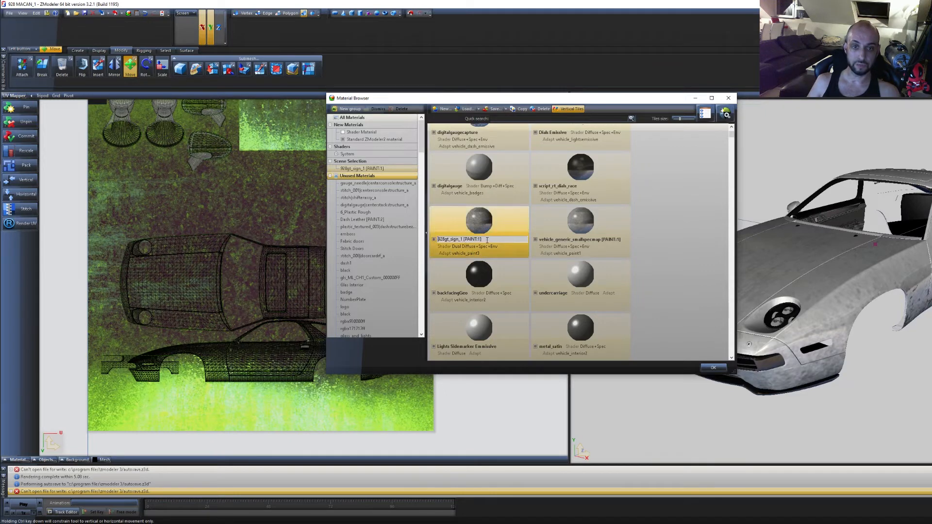
left_click_drag(487, 239, 436, 239)
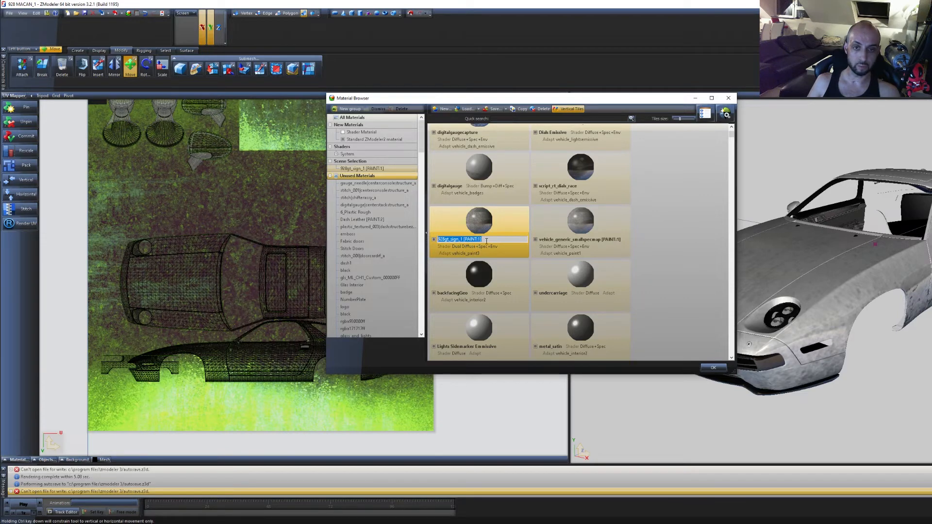
left_click(644, 253)
left_click(676, 254)
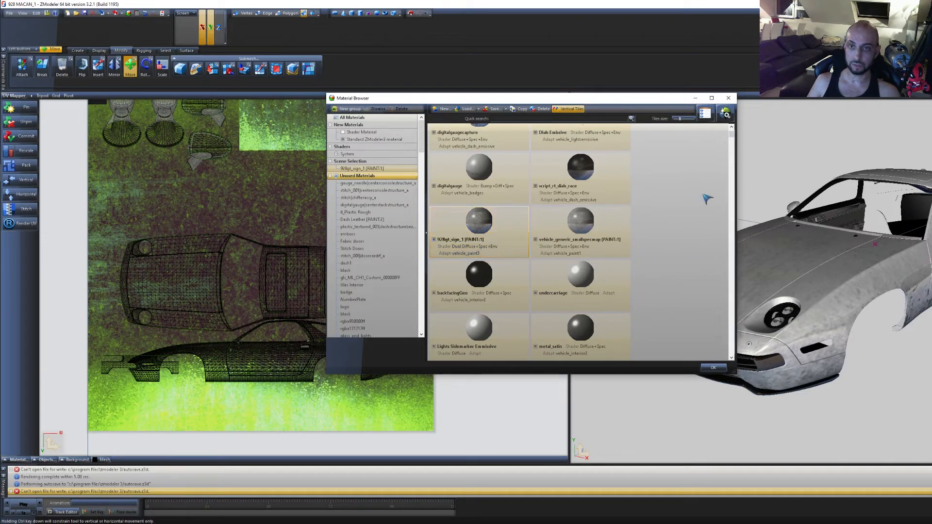
left_click(713, 368)
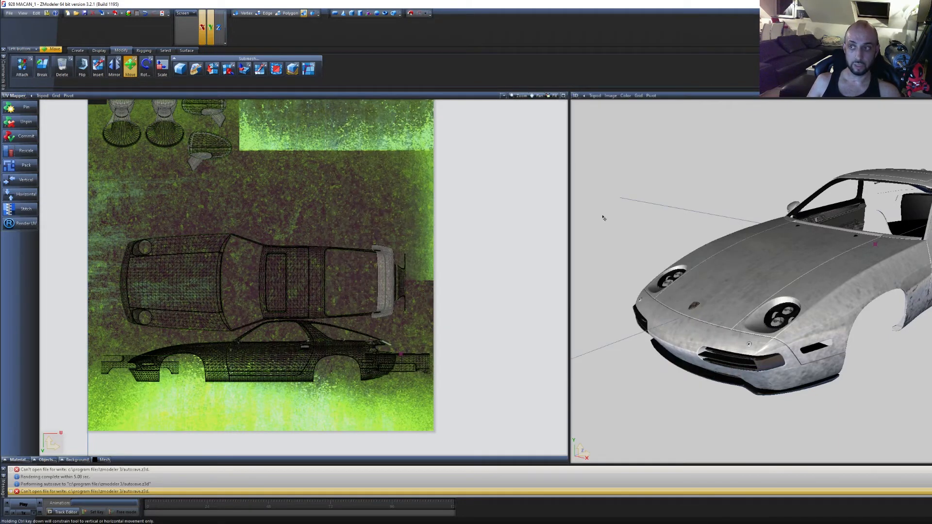
Switch the UV Mapper viewport to the Perspective view of the car body
left_click(15, 95)
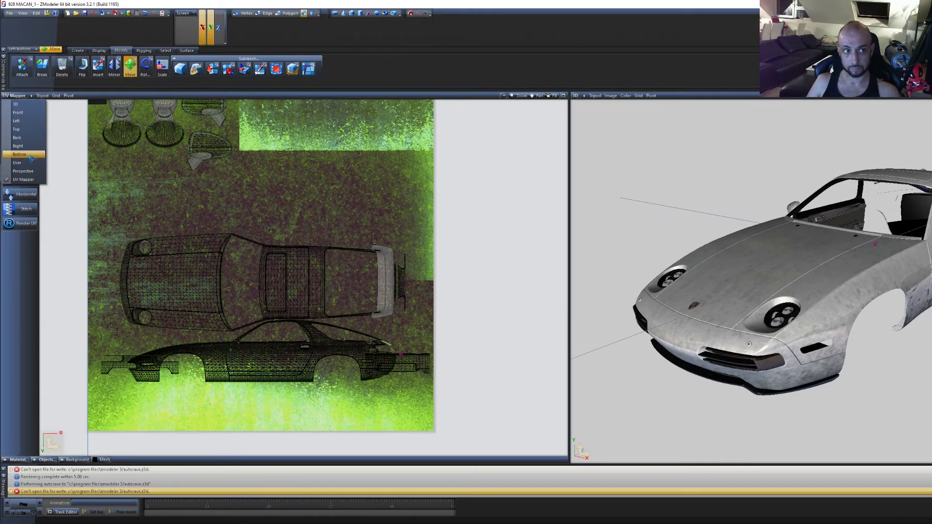
left_click(20, 174)
middle_click_drag(225, 337, 444, 376)
left_click_drag(444, 376, 374, 359)
scroll(362, 304, "up", 4)
left_click(130, 65)
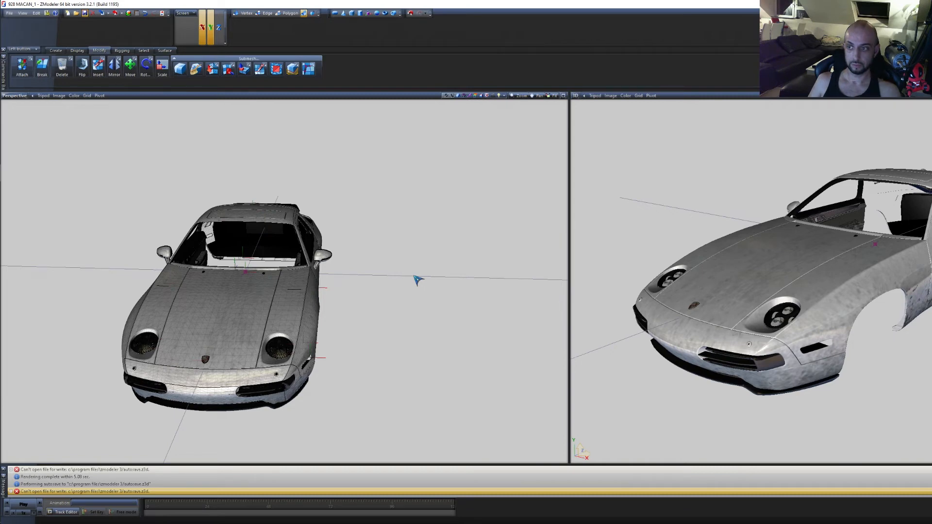
mouse_move(429, 281)
middle_mouse_down()
mouse_move(416, 292)
mouse_move(380, 285)
mouse_move(422, 291)
middle_mouse_up()
middle_click_drag(318, 344, 461, 332)
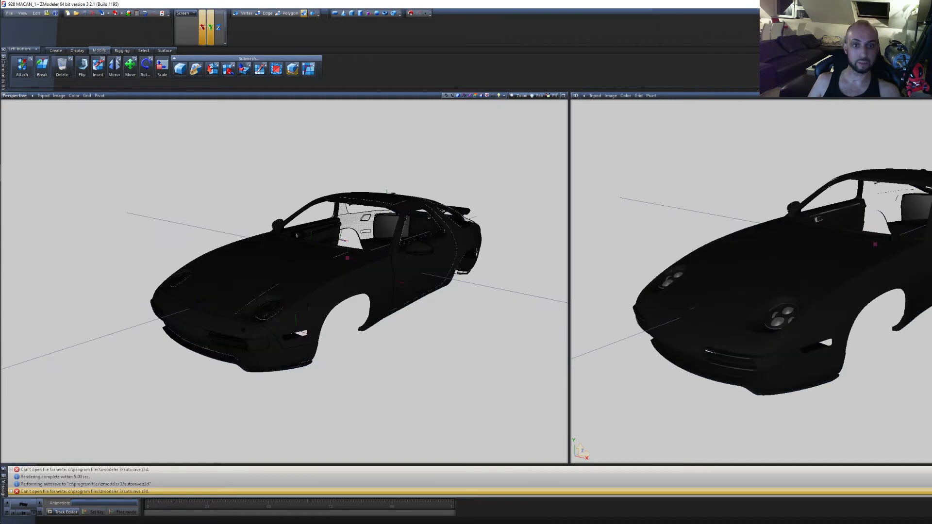
Examine the body shell from the front and side, and unhide the wheels, windows and remaining car parts
scroll(764, 209, "down", 2)
middle_click_drag(763, 209, 903, 240)
scroll(850, 219, "up", 2)
scroll(850, 219, "up", 1)
scroll(870, 240, "down", 3)
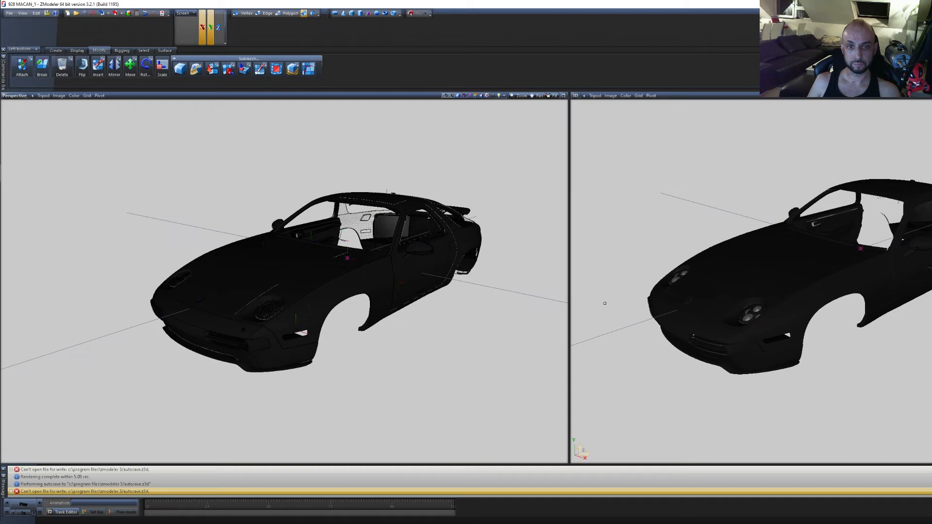
middle_click_drag(605, 310, 532, 318)
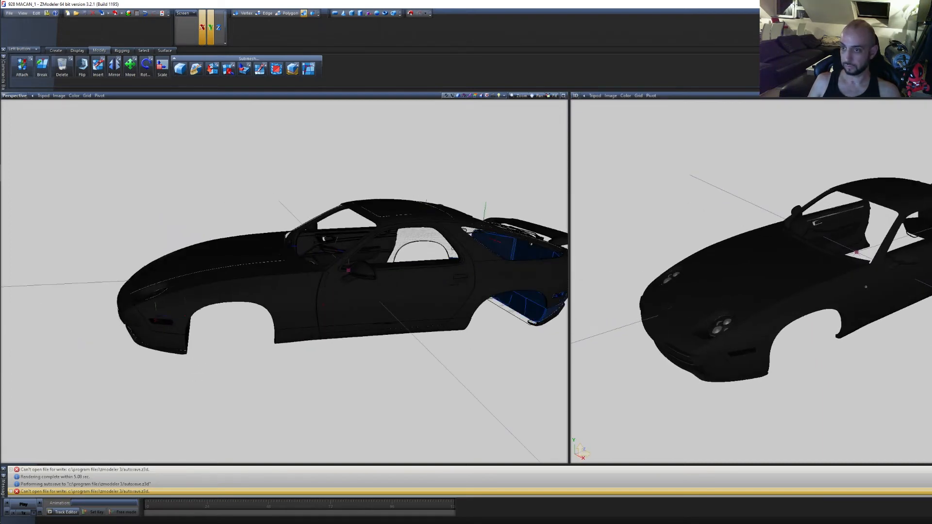
middle_click_drag(578, 266, 595, 266)
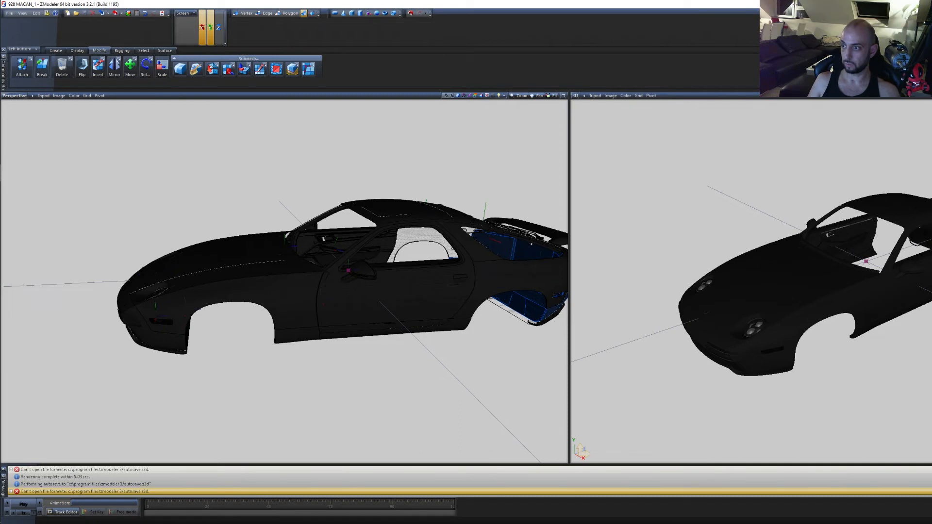
scroll(425, 350, "down", 2)
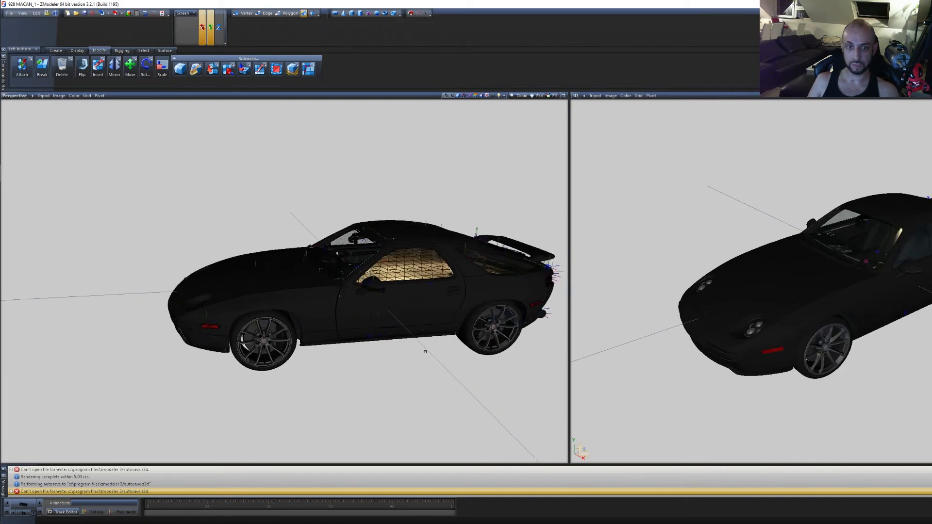
middle_click_drag(458, 387, 485, 385)
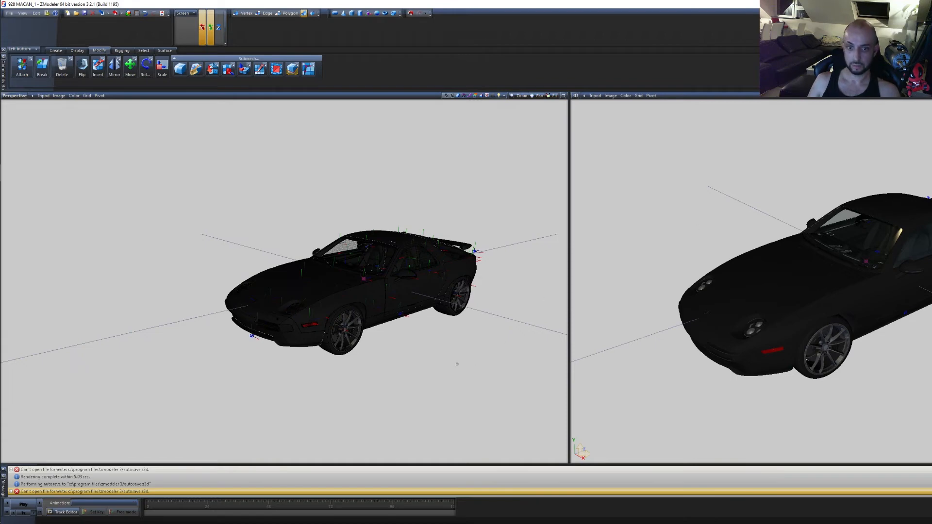
left_click_drag(558, 399, 188, 197)
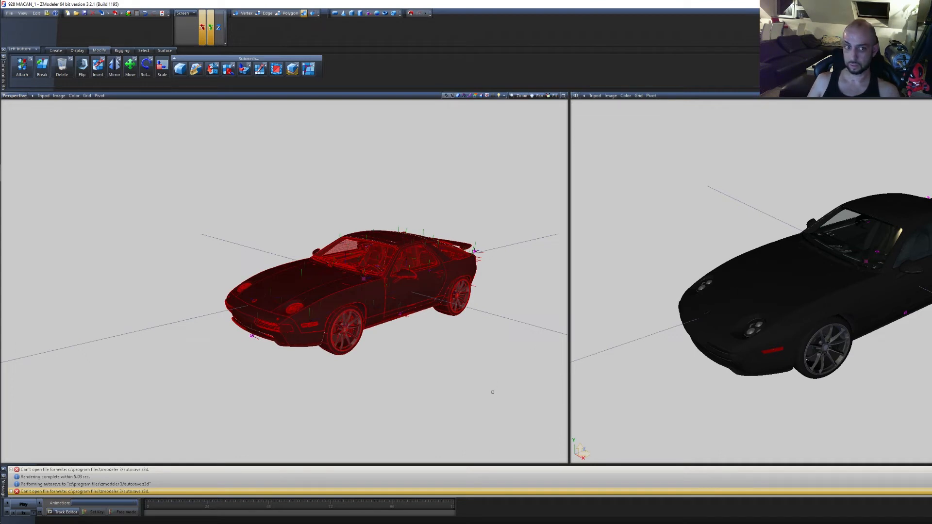
left_click(427, 381)
middle_click_drag(426, 381, 449, 376)
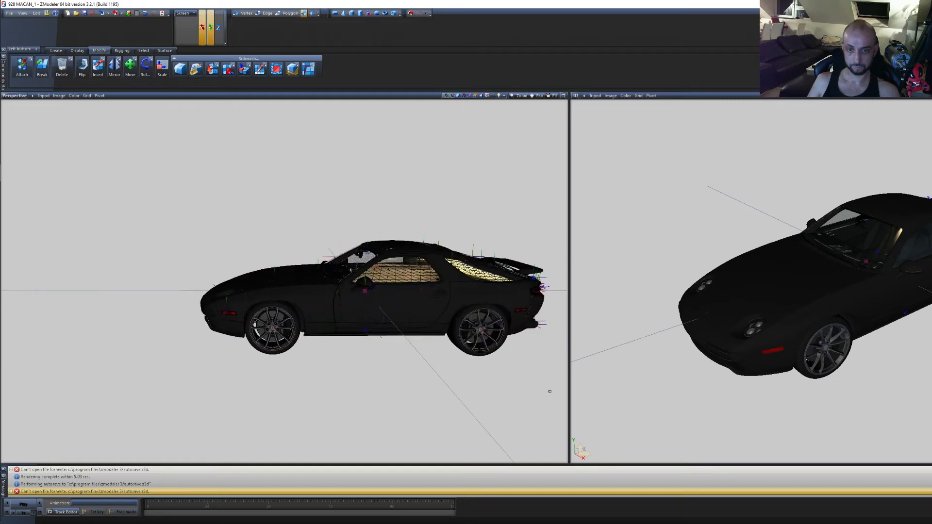
middle_click_drag(549, 392, 501, 368)
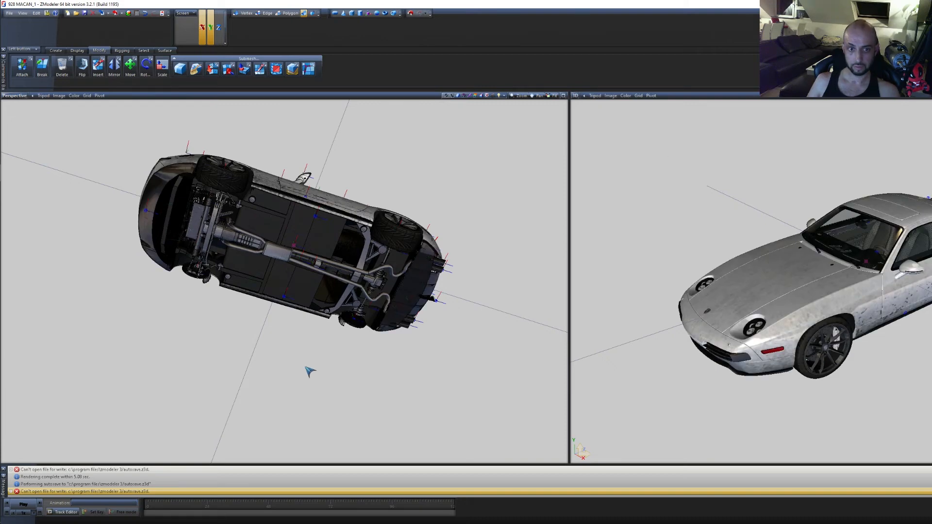
Select the wheels, body shell, underside and rear end parts of the car, leaving out the doors
middle_click_drag(324, 371, 323, 403)
left_click_drag(462, 339, 392, 364)
left_click_drag(176, 342, 168, 364)
middle_click_drag(276, 402, 270, 374)
left_click_drag(260, 308, 239, 297)
mouse_move(307, 377)
middle_mouse_down()
mouse_move(312, 358)
mouse_move(316, 377)
middle_mouse_up()
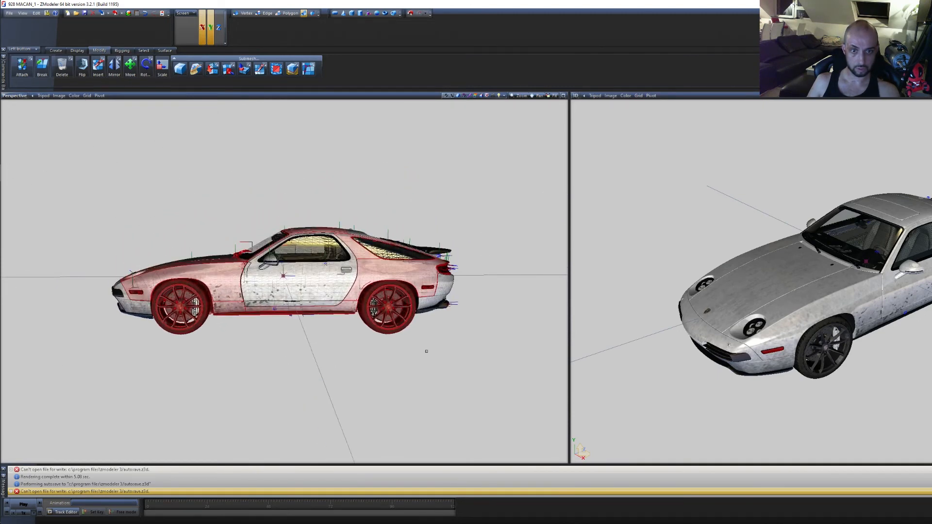
left_click_drag(406, 351, 373, 297)
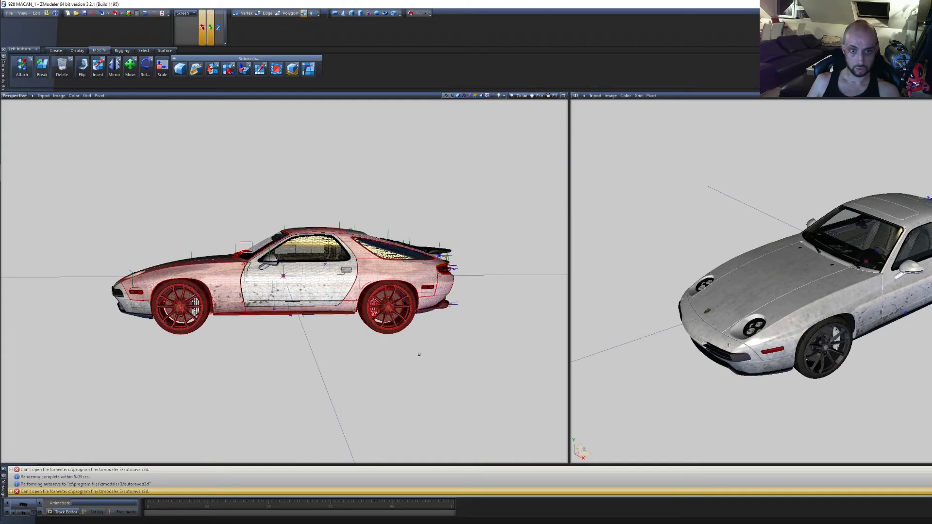
Remove the painted body from the selection and add the underbody parts, keeping the wheels selected
middle_click_drag(451, 374, 443, 357)
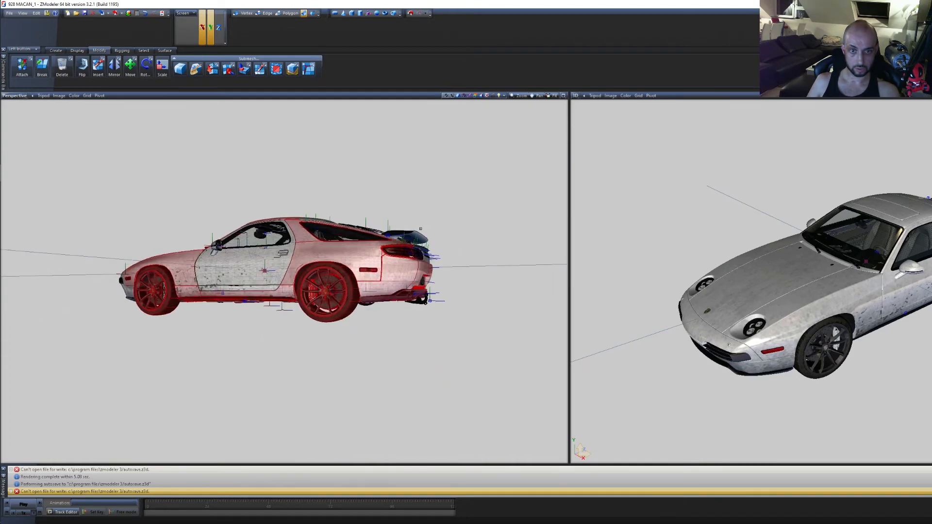
left_click_drag(469, 275, 377, 224)
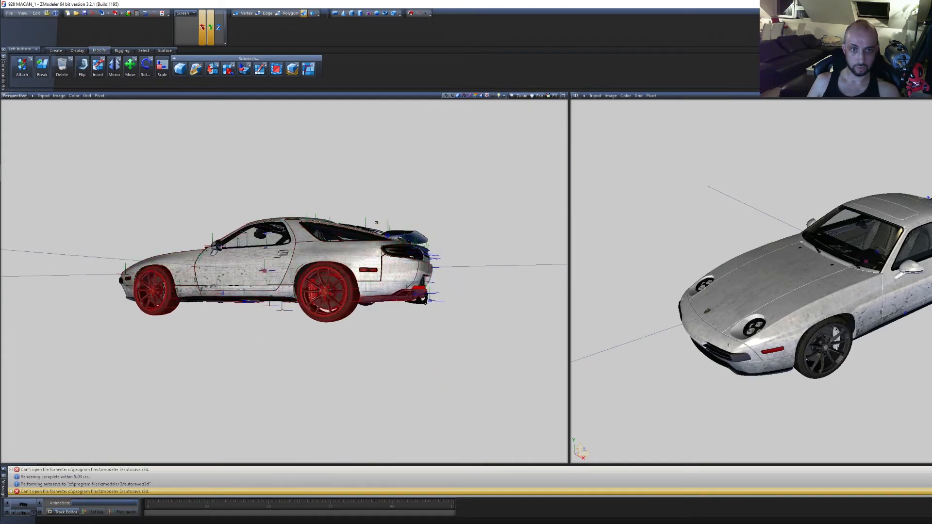
middle_click_drag(352, 334, 367, 369)
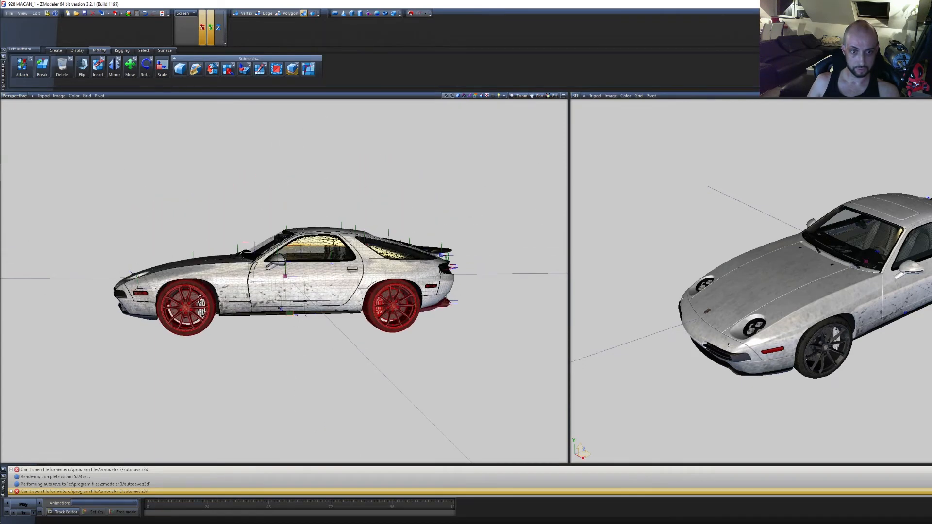
left_click(258, 315)
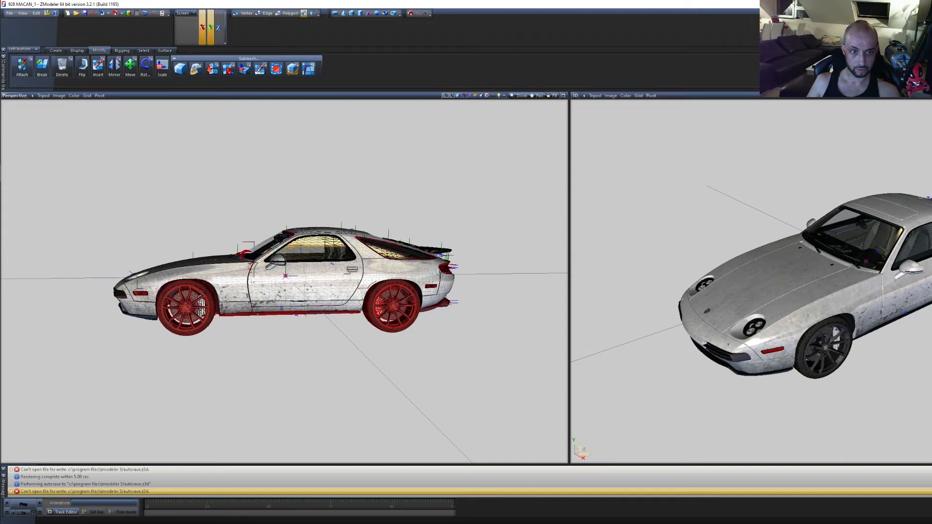
mouse_move(275, 361)
middle_mouse_down()
mouse_move(273, 326)
mouse_move(281, 345)
middle_mouse_up()
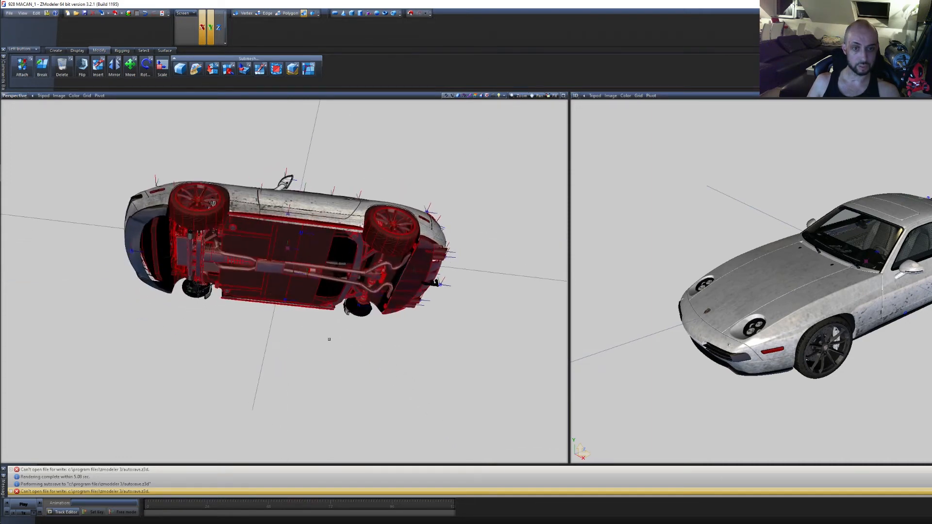
Generate a new mapping on UV channel 2 for the selected wheels and underbody parts, copied from channel 1
left_click(164, 51)
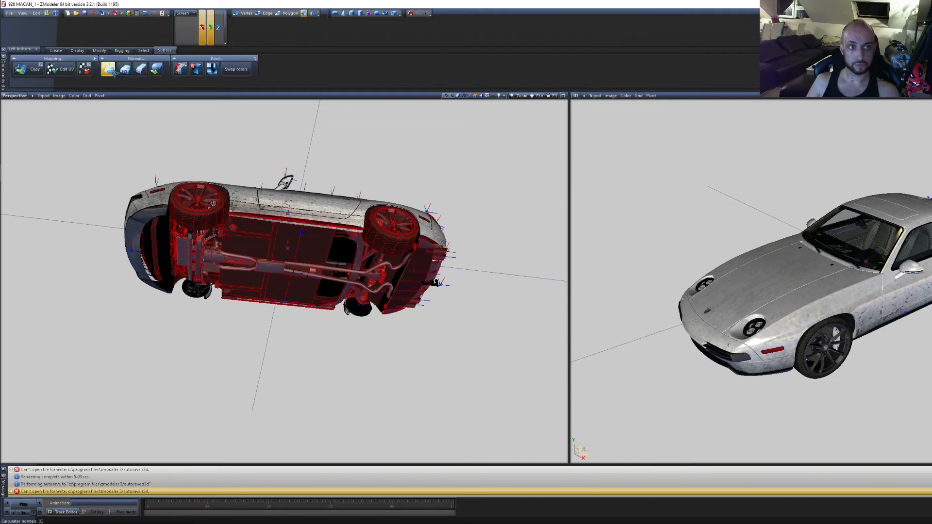
left_click(58, 69)
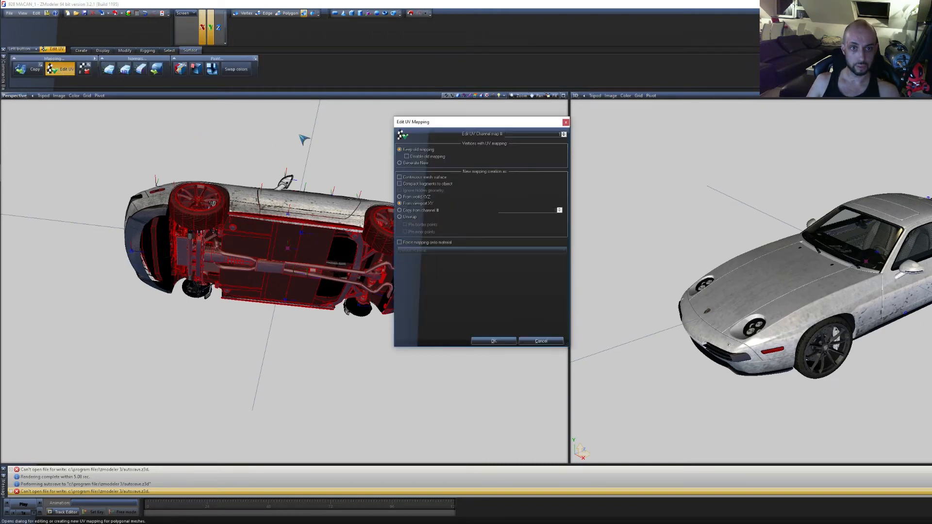
left_click(410, 163)
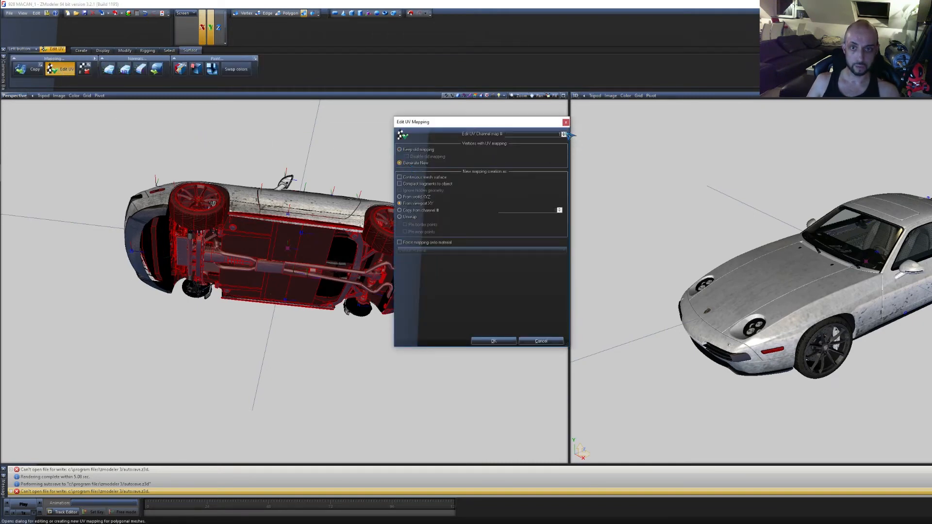
left_click(564, 132)
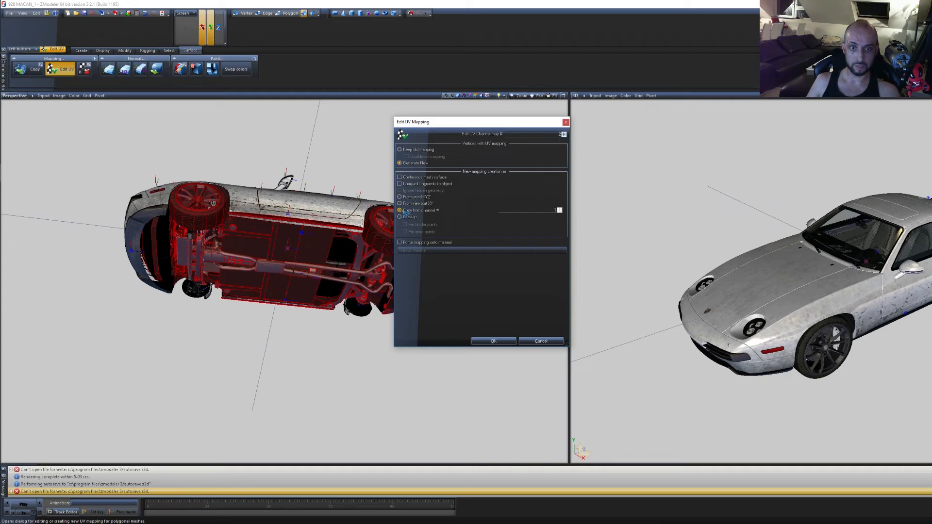
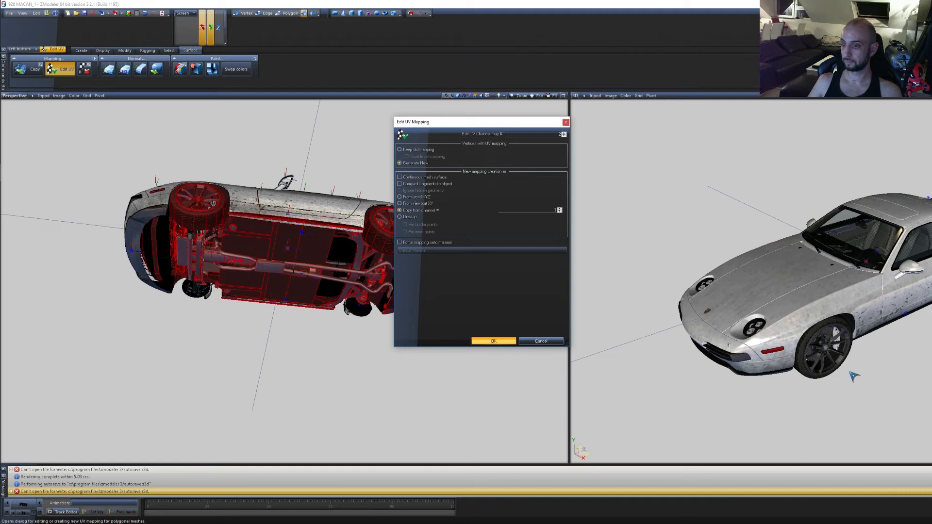
key("Return")
scroll(845, 369, "up", 3)
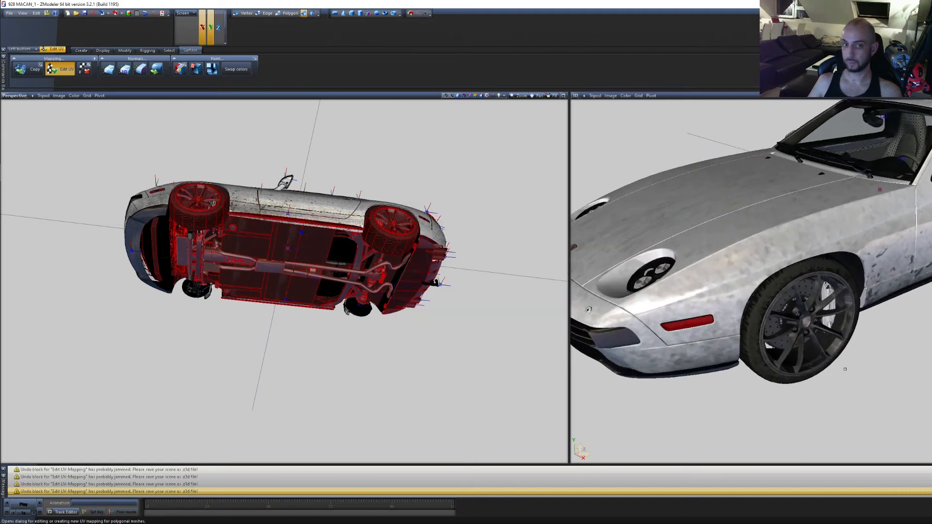
scroll(845, 369, "up", 5)
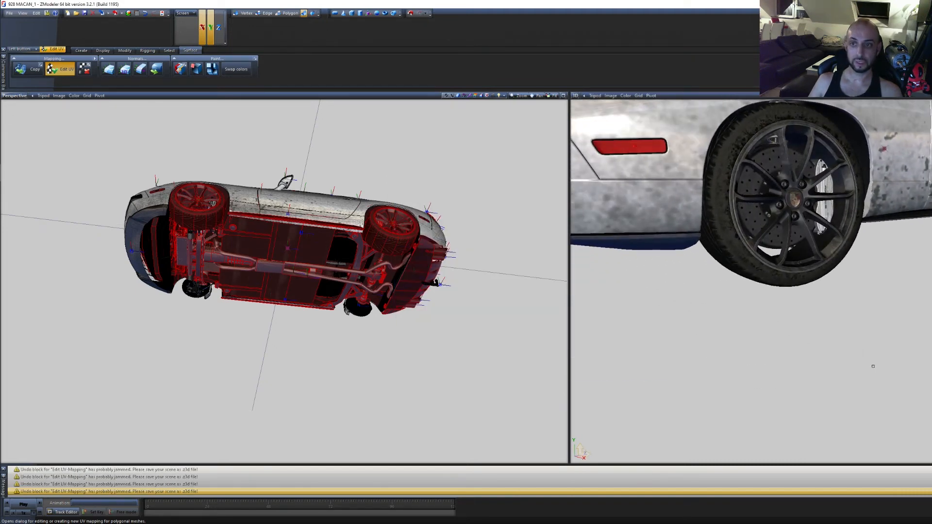
middle_click_drag(873, 366, 838, 361)
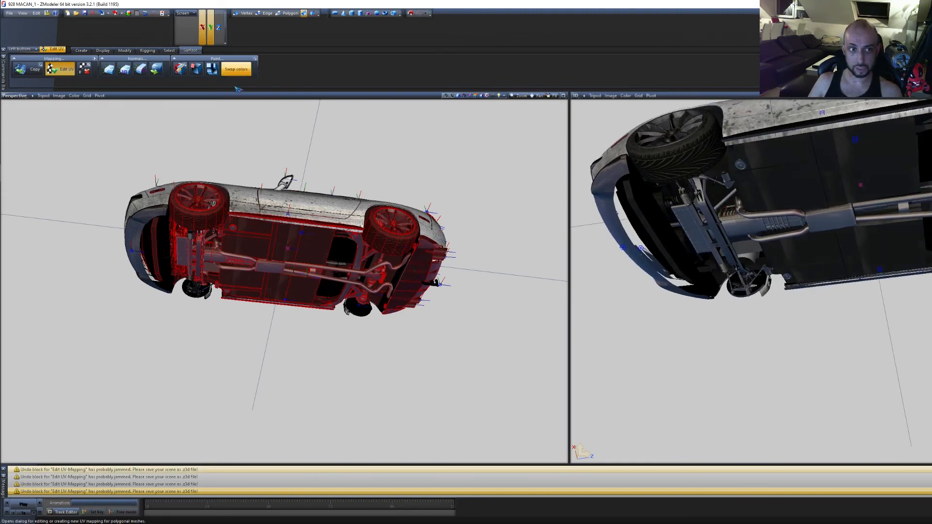
Return the UV Mapper viewport to the Perspective view and examine the car's underbody and front side
left_click(254, 370)
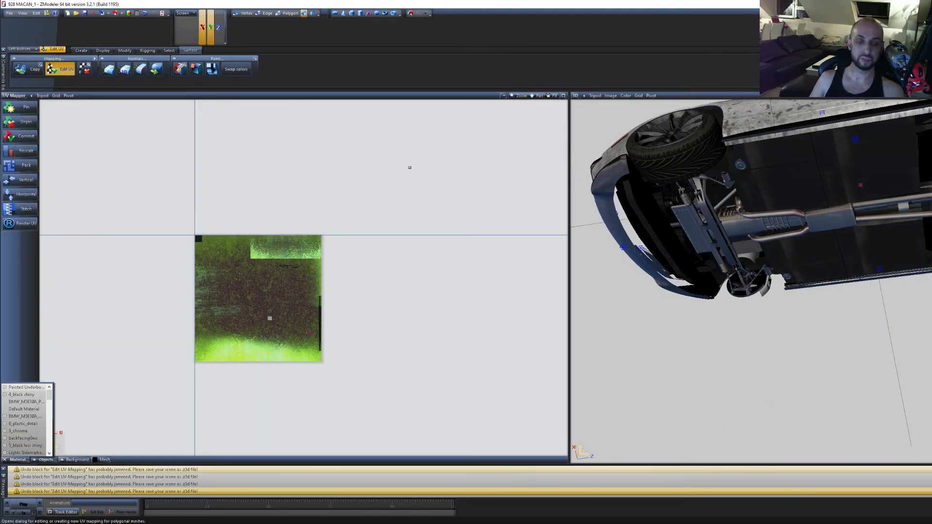
left_click(14, 95)
left_click(30, 172)
middle_click_drag(202, 280, 317, 346)
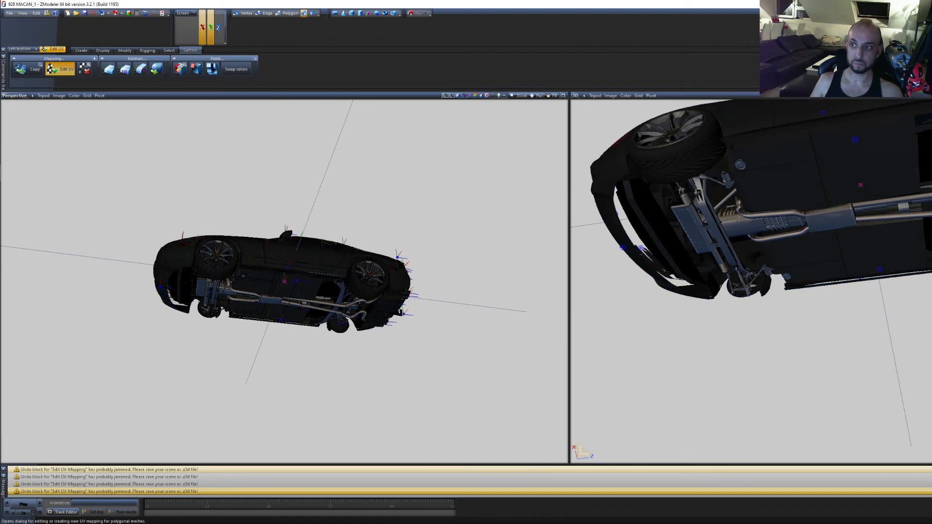
scroll(875, 211, "up", 3)
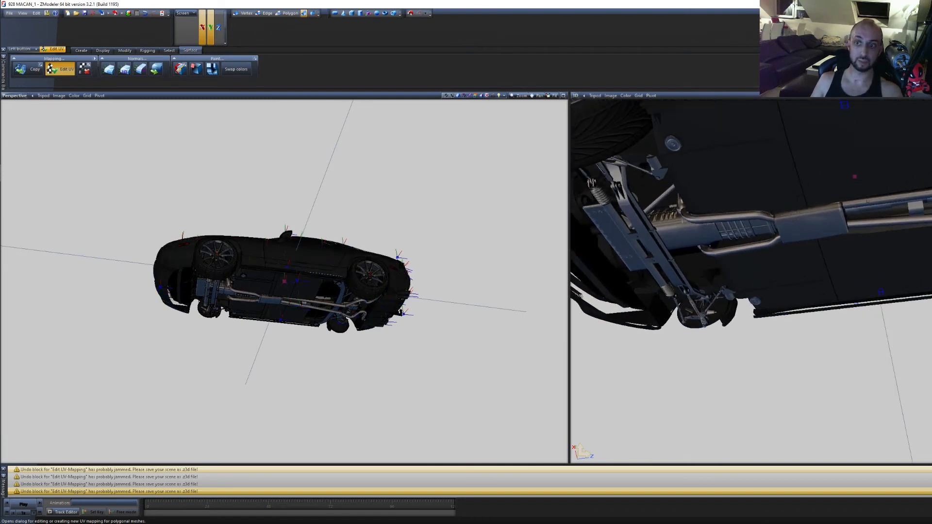
middle_click_drag(875, 212, 832, 305)
scroll(851, 218, "down", 3)
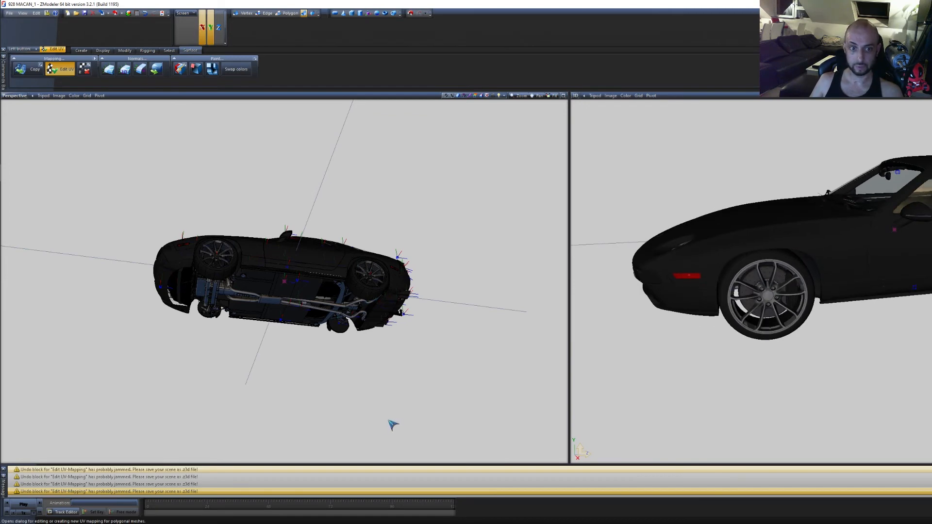
Select all objects of the complete car in the Perspective view
middle_click_drag(389, 423, 380, 427)
left_click_drag(432, 406, 349, 374)
middle_click_drag(369, 379, 417, 382)
left_click_drag(475, 376, 65, 164)
Switch to vertex level editing and select all vertices of the complete car
left_click(283, 14)
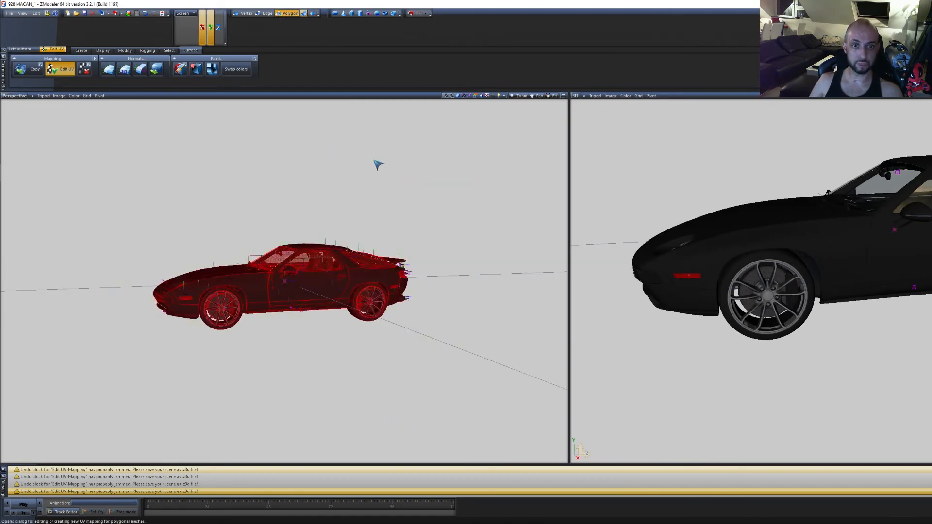
key("space")
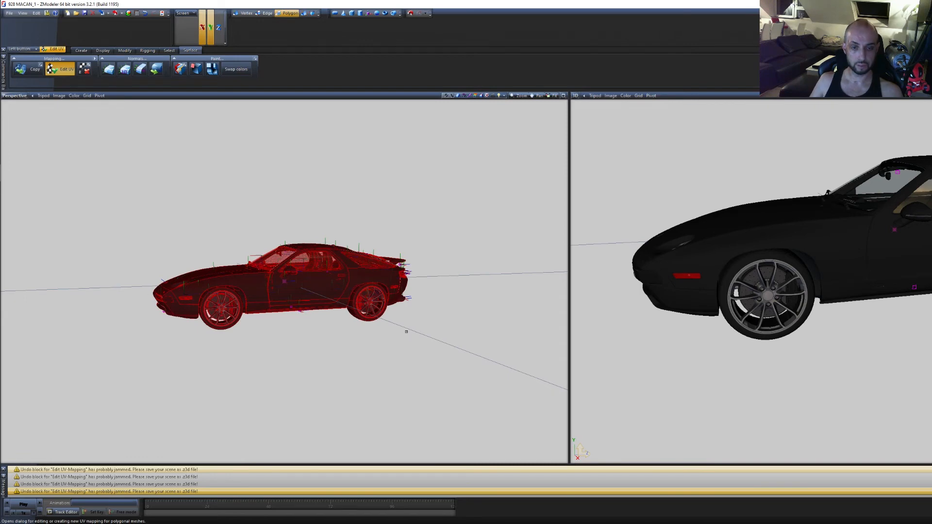
left_click_drag(373, 323, 430, 341)
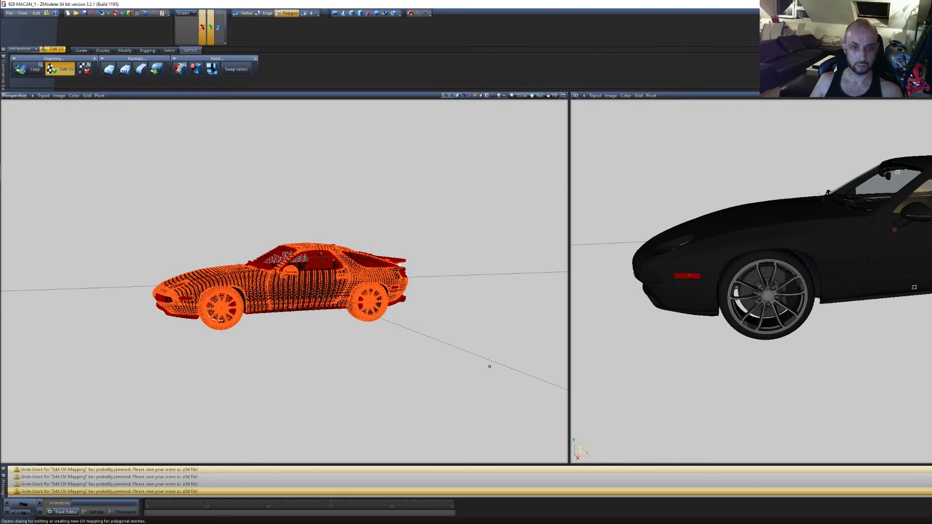
left_click_drag(497, 373, 1, 122)
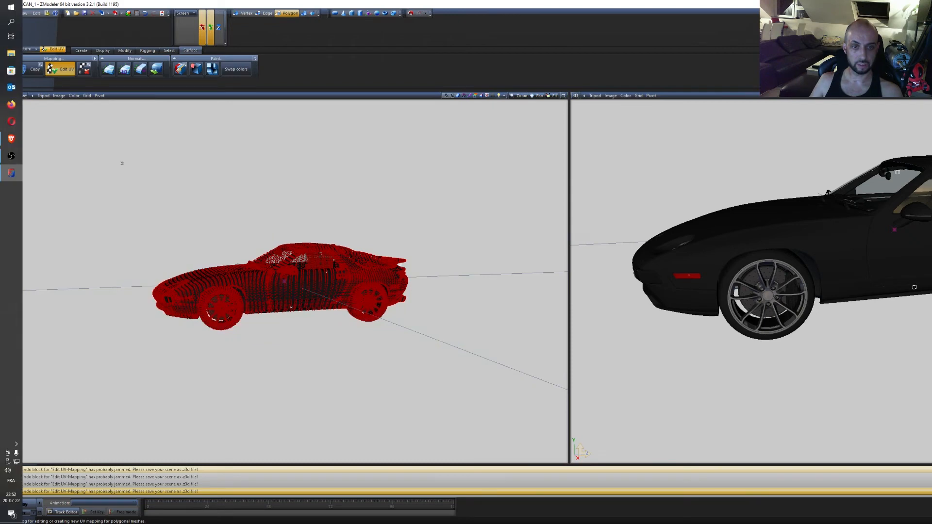
left_click(246, 14)
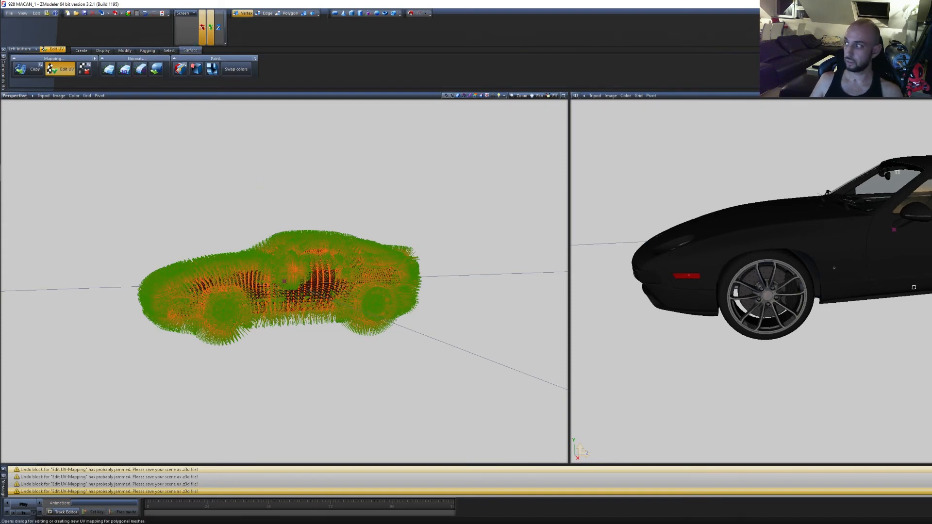
middle_click_drag(748, 282, 808, 315)
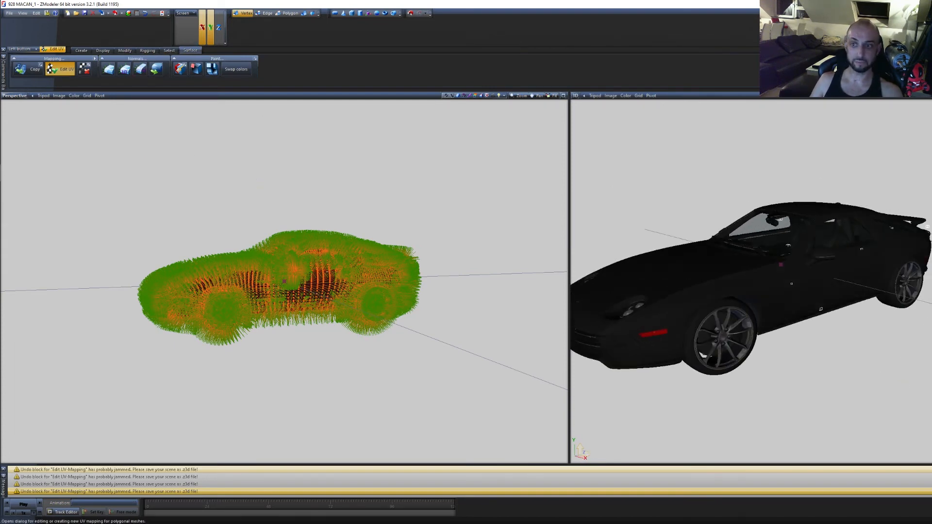
Switch to File Explorer and open "A - Rotation Flags And Collision Values.txt" from the 1_My Cars folder
key("alt+Tab")
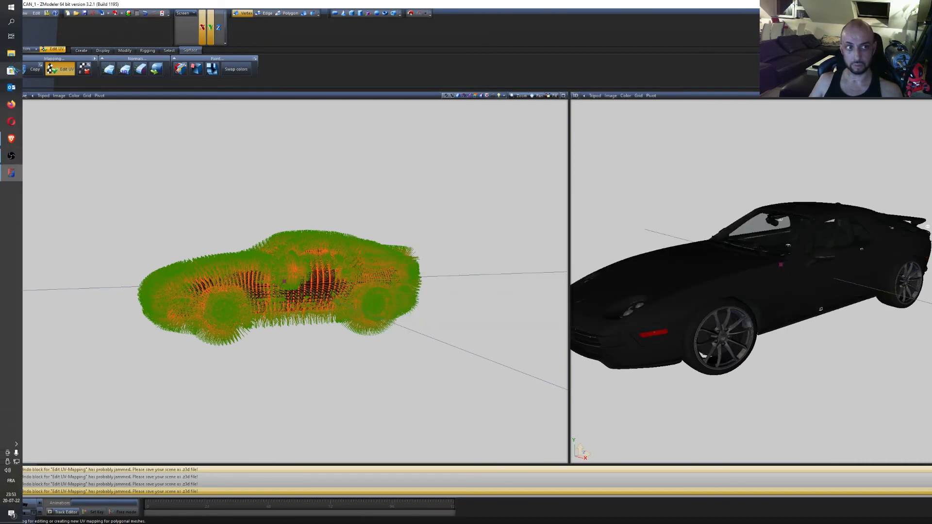
left_click(10, 53)
left_click_drag(317, 178, 343, 89)
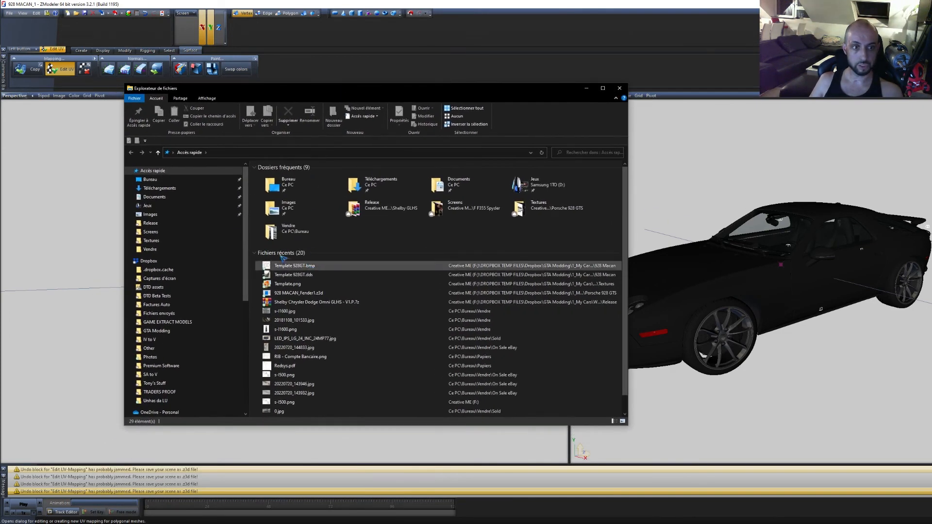
left_click(165, 242)
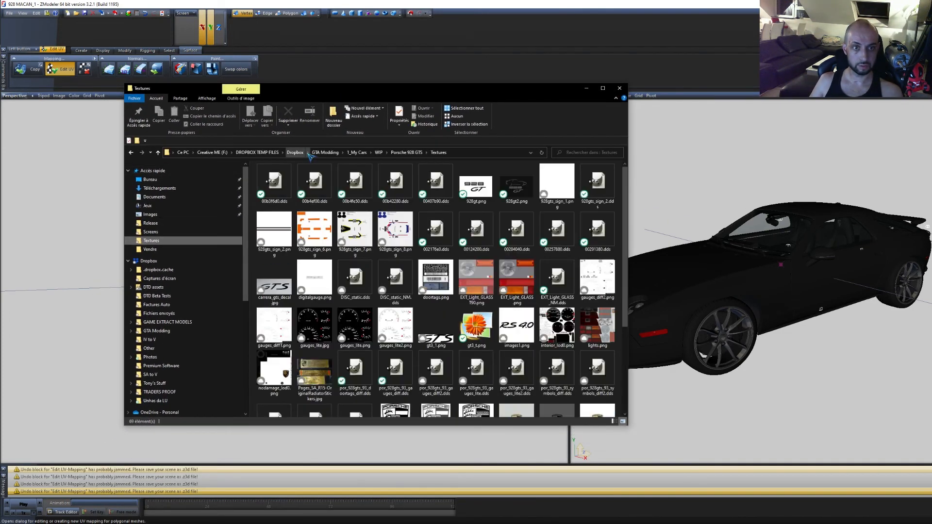
left_click(357, 153)
double_click(296, 245)
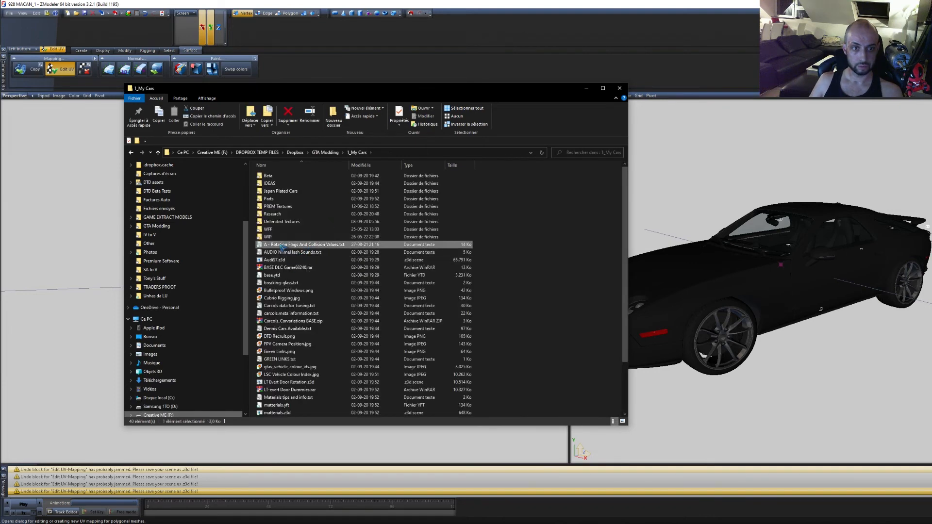
Look up the vertex paint instructions for windows, dirt map and deformation in the notes, and return to ZModeler
scroll(308, 266, "down", 17)
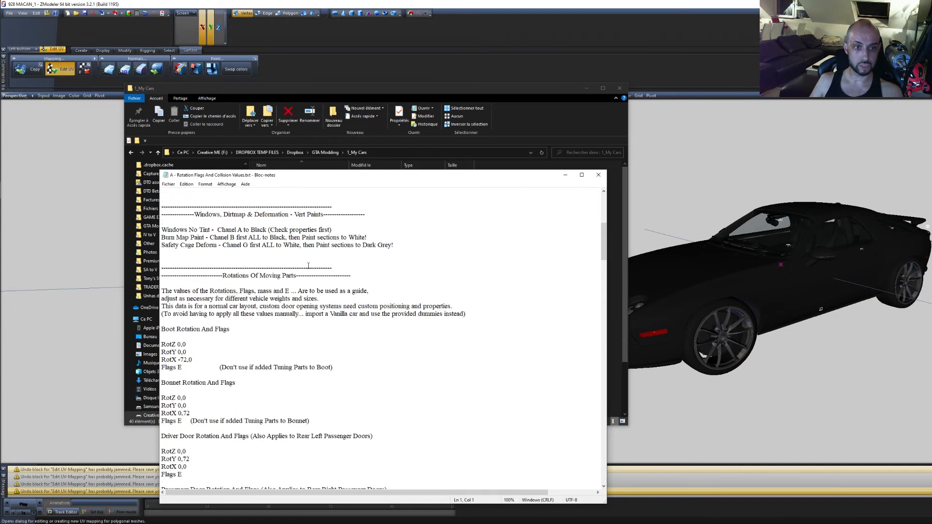
scroll(308, 266, "down", 20)
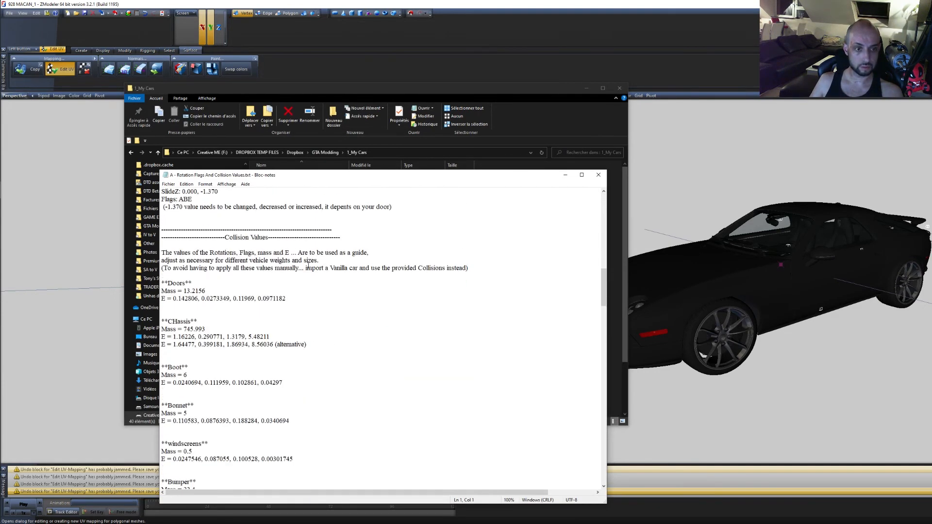
scroll(308, 265, "down", 9)
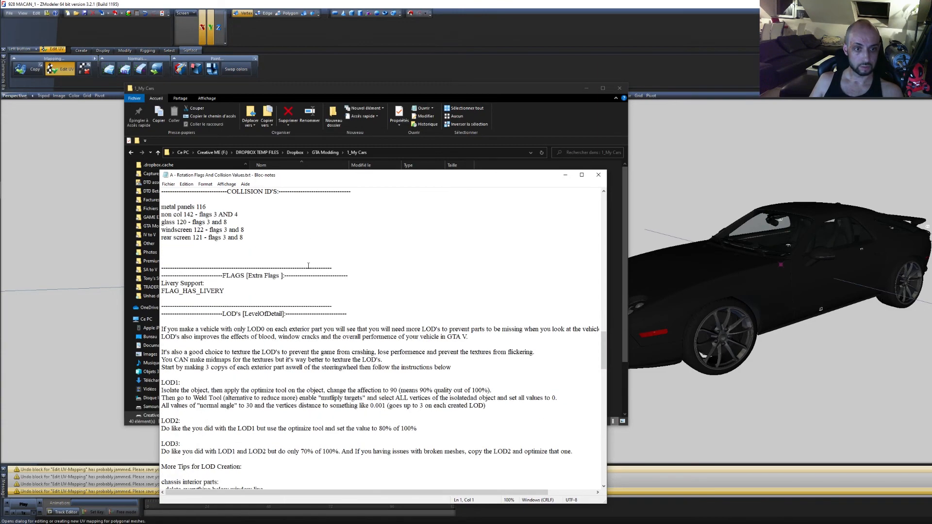
scroll(309, 266, "down", 11)
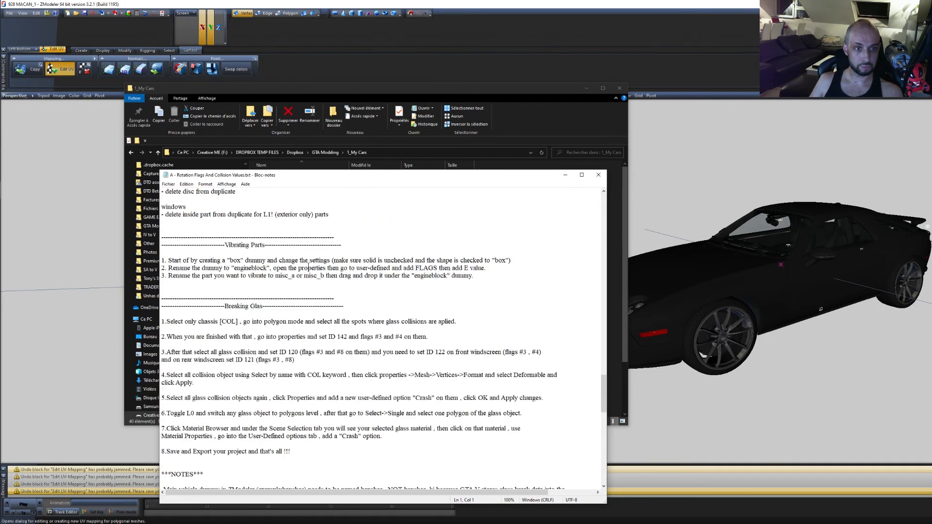
scroll(212, 268, "down", 10)
scroll(212, 268, "down", 11)
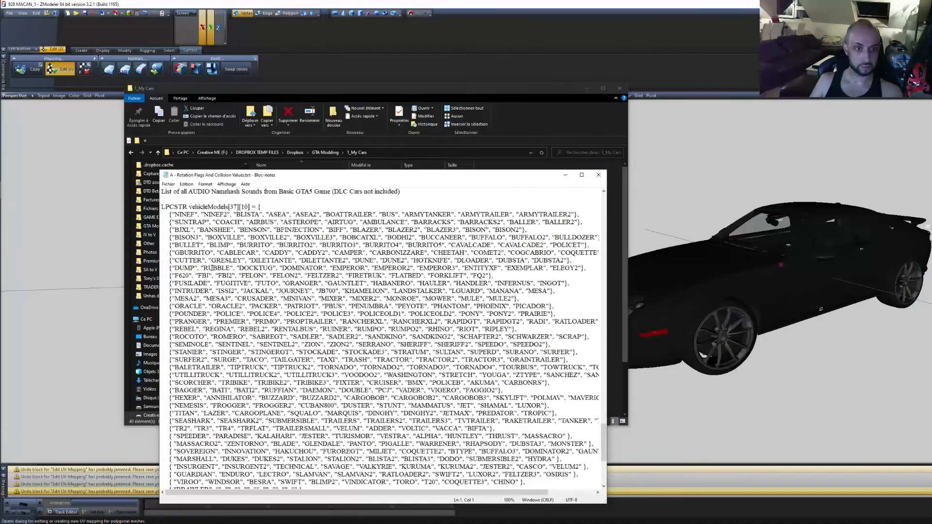
left_click_drag(605, 449, 606, 211)
scroll(177, 318, "down", 7)
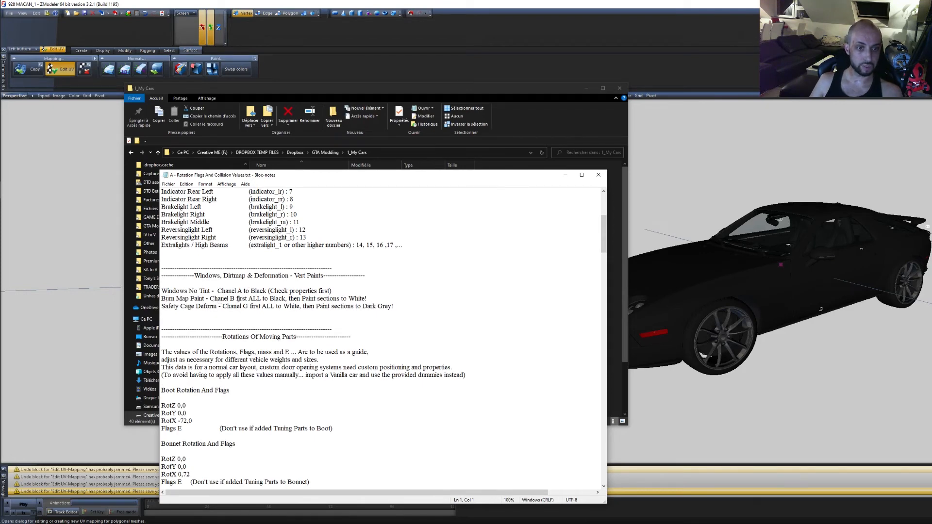
key("alt+Tab")
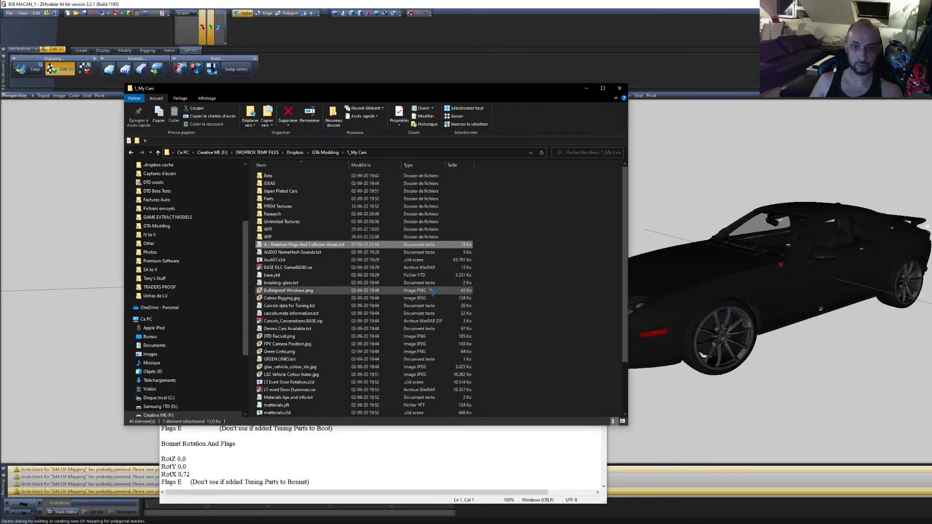
key("alt+Tab")
key("alt+Tab")
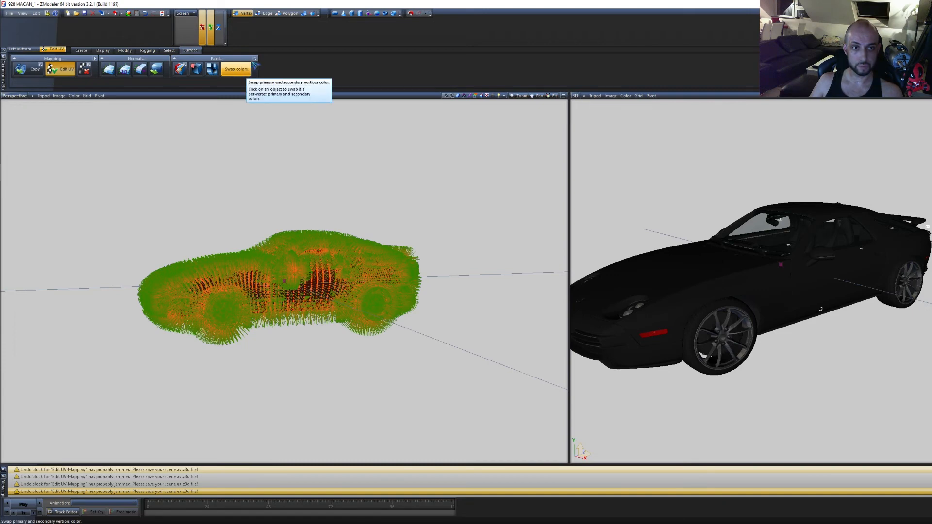
Fill all selected car vertices with black on paint channel B of the primary color set
left_click(254, 58)
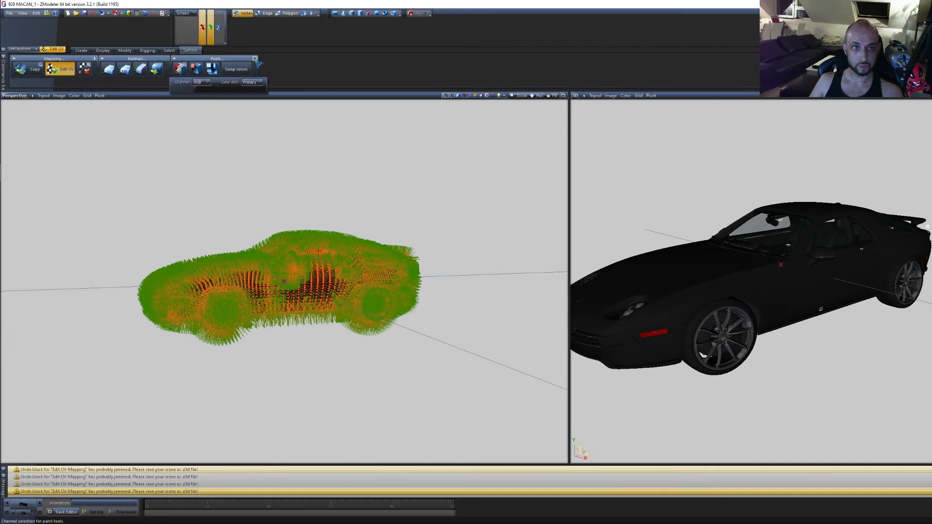
left_click(205, 82)
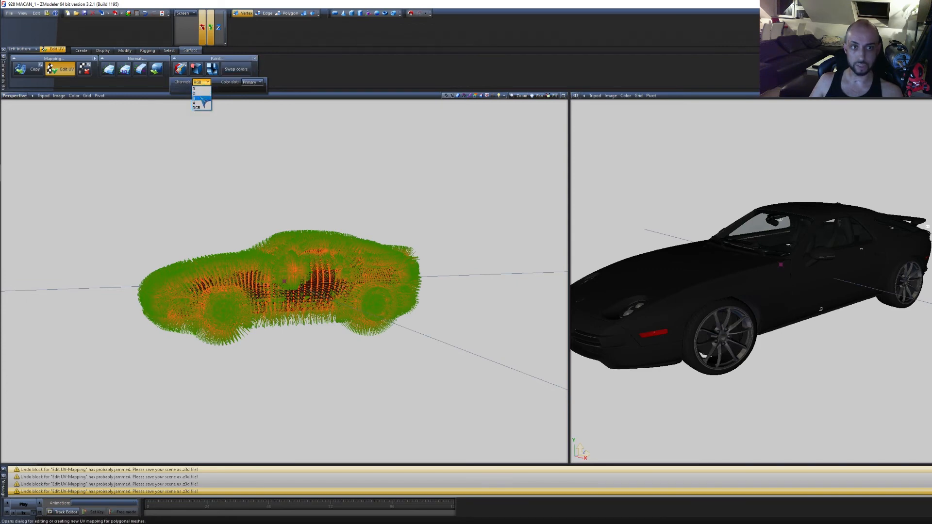
left_click(202, 98)
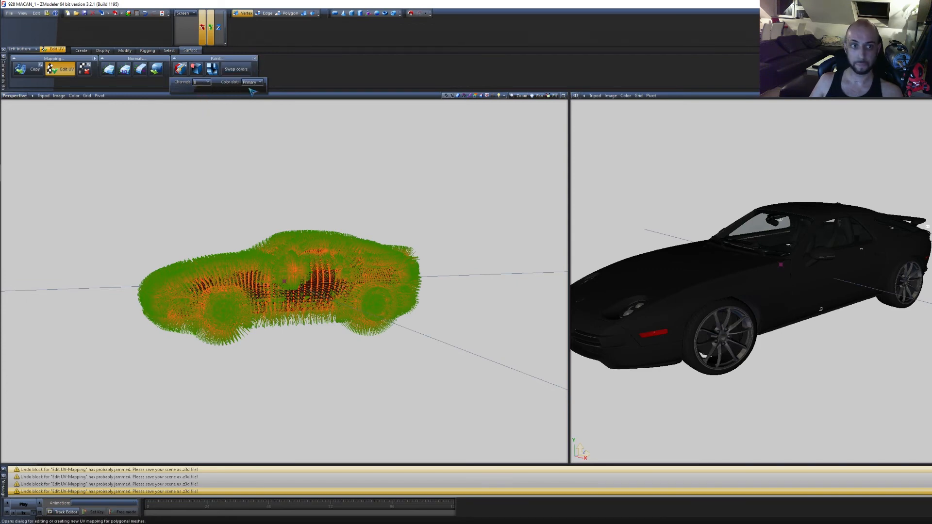
left_click(180, 69)
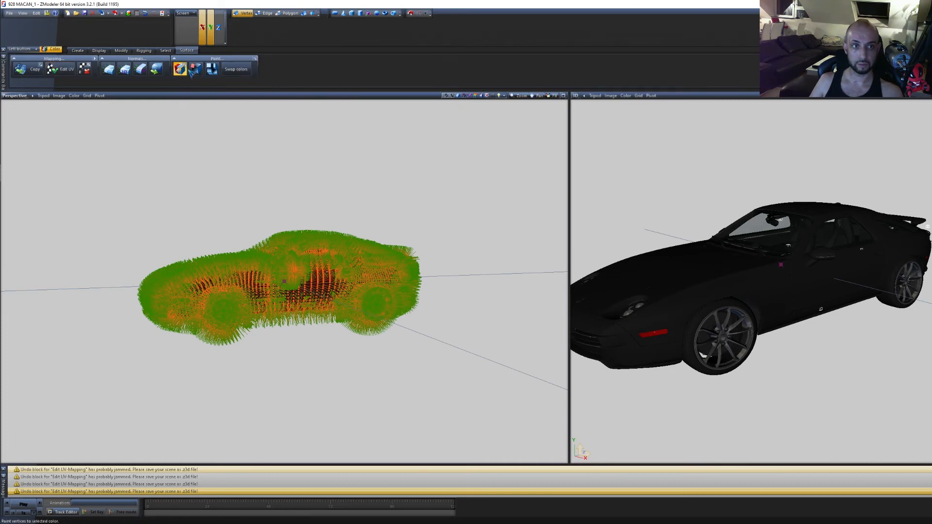
left_click(185, 64)
left_click(217, 89)
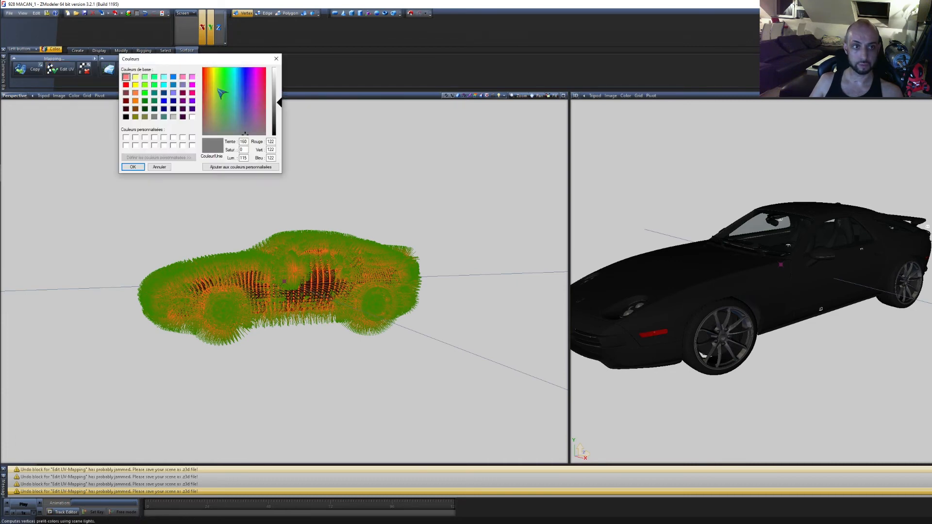
left_click_drag(280, 103, 280, 137)
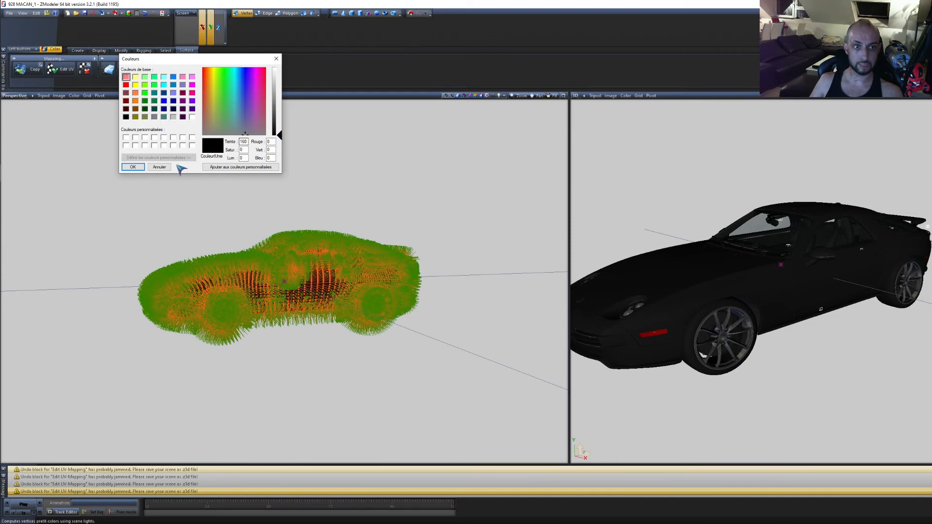
left_click(136, 166)
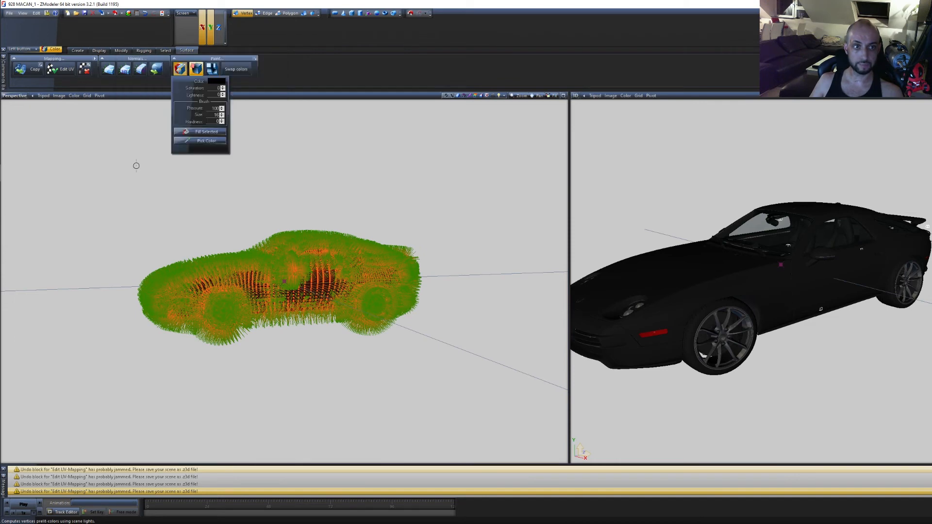
left_click(206, 132)
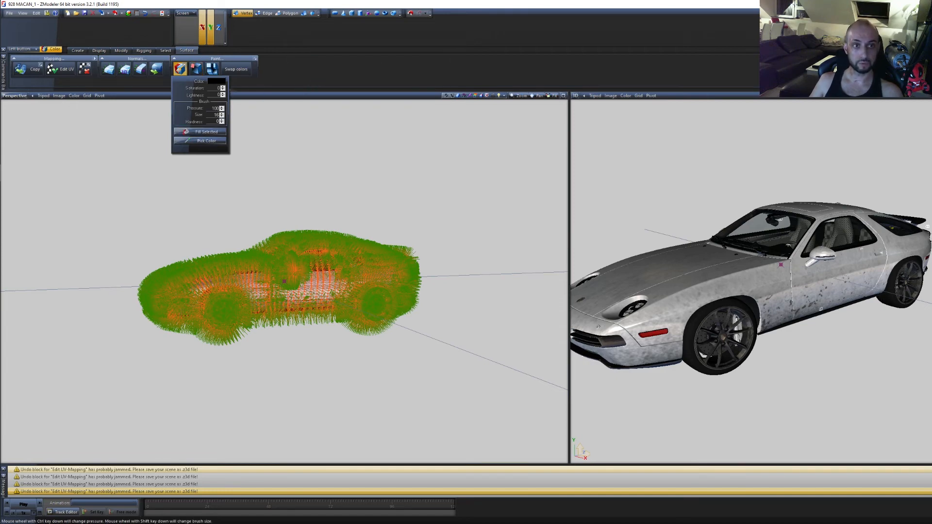
Set the vertex paint color to white and the brush size to 1
left_click(181, 69)
left_click(180, 70)
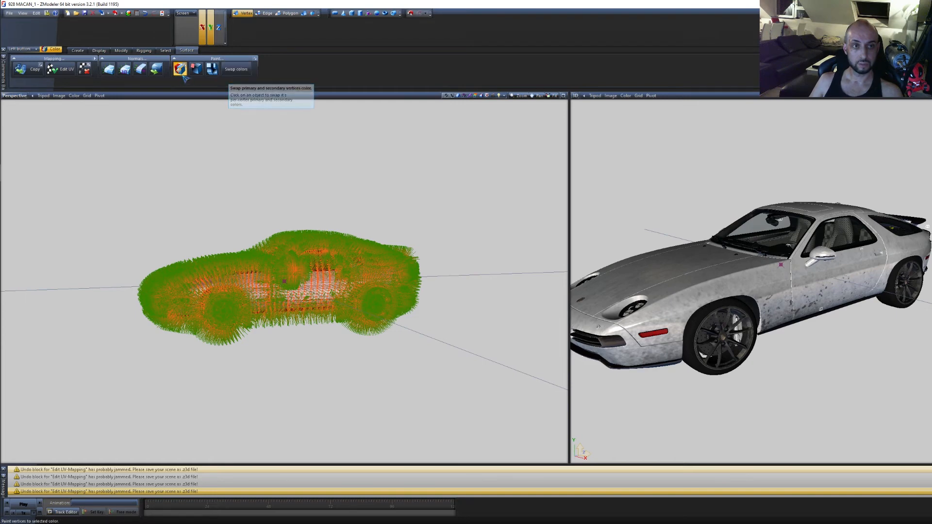
left_click(255, 59)
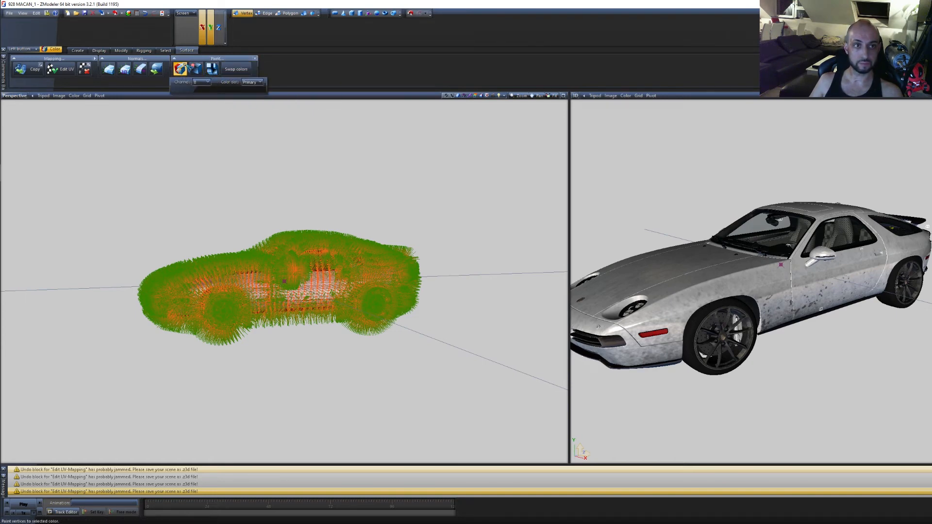
left_click(184, 65)
left_click(216, 82)
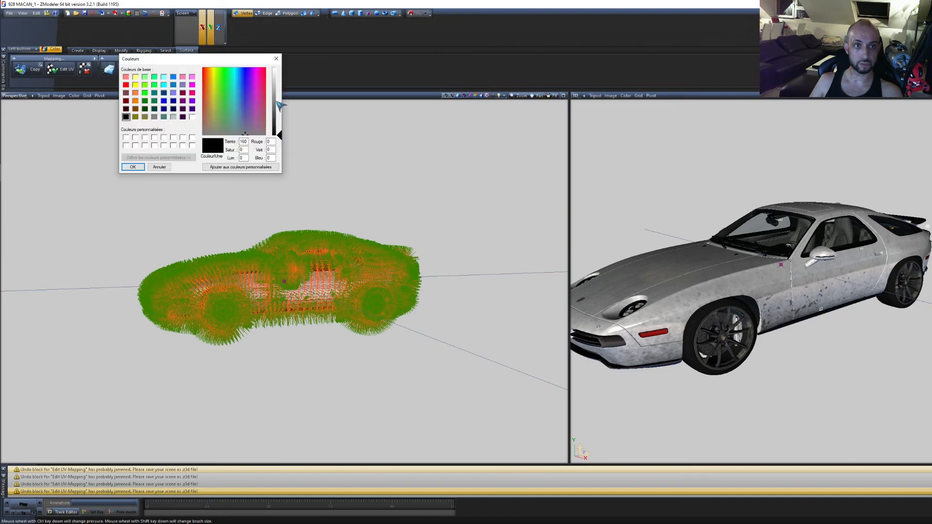
left_click_drag(278, 111, 279, 70)
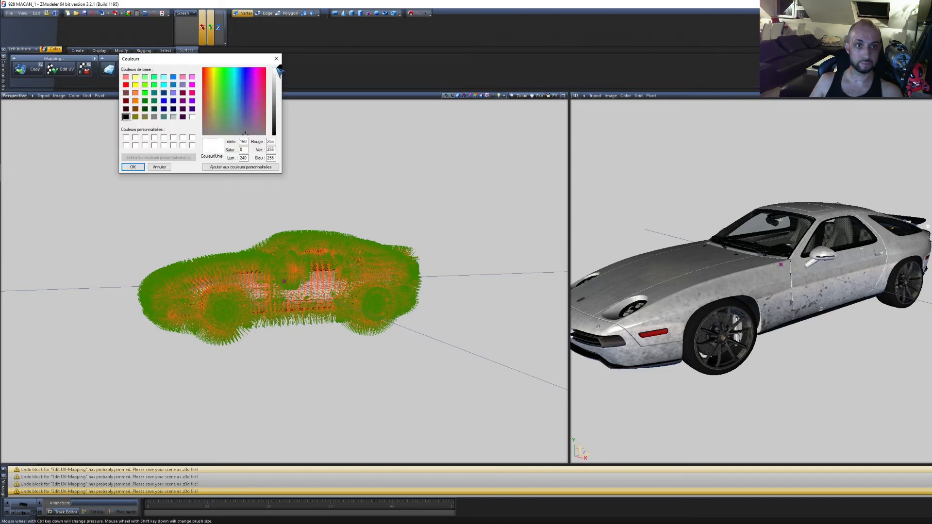
left_click(132, 167)
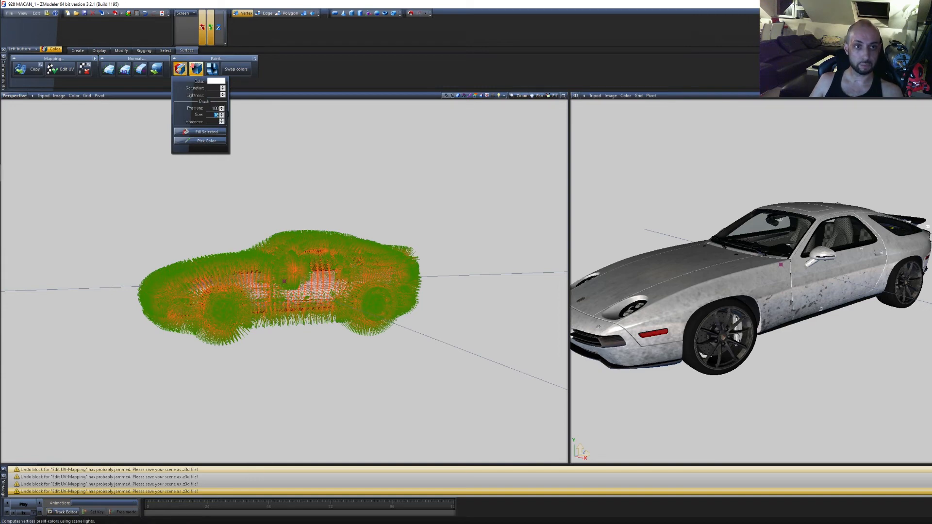
type("1")
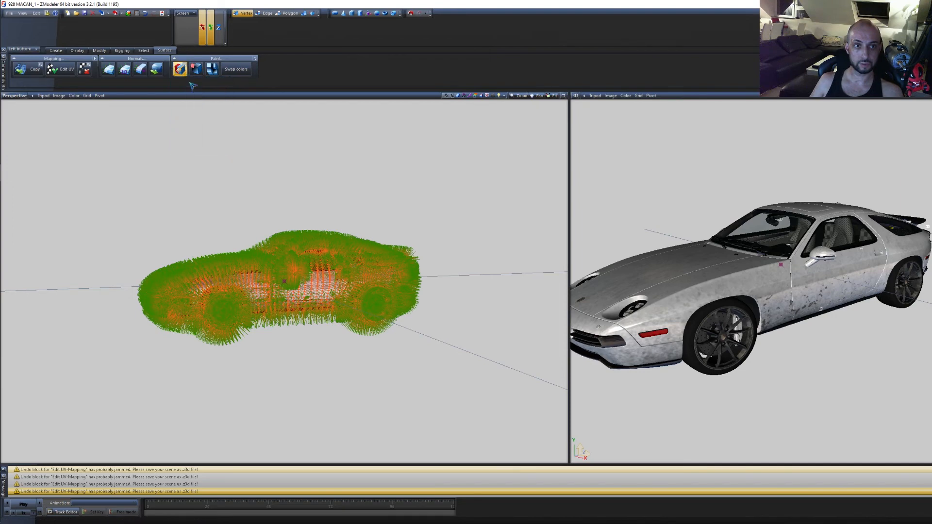
In the Left view, paint the vertices of the roof, door and rear quarter white on channel B
left_click(184, 76)
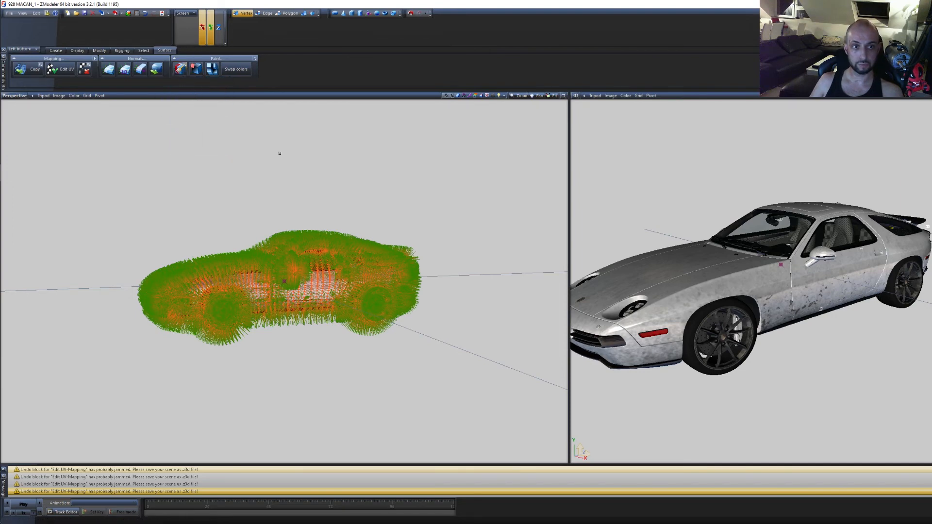
left_click_drag(297, 164, 222, 144)
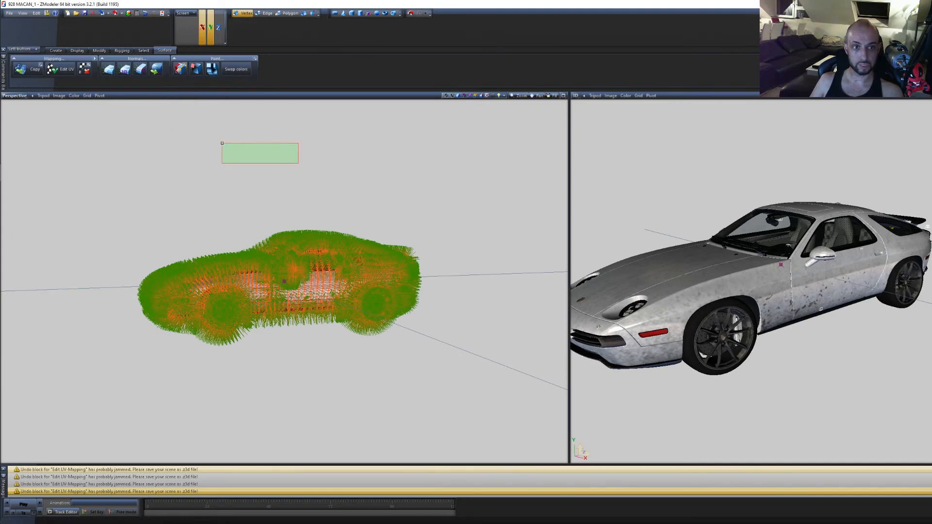
left_click(14, 96)
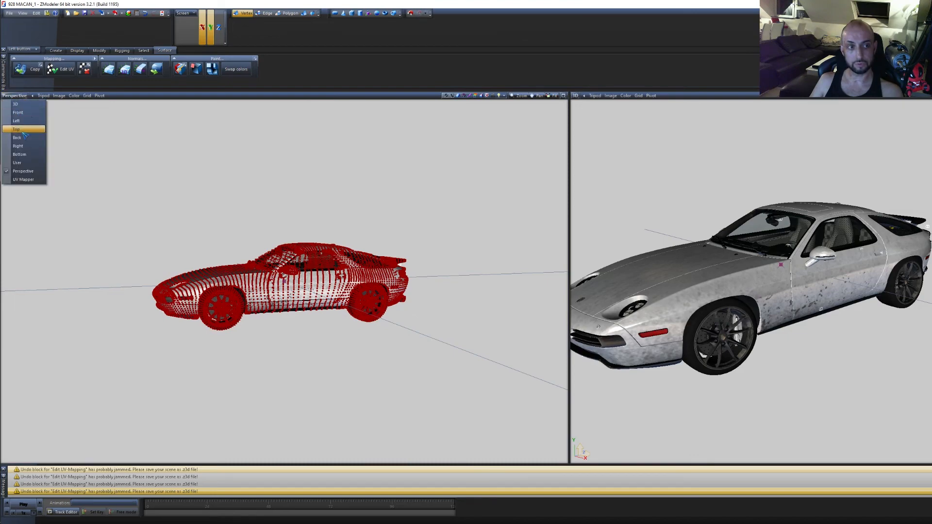
left_click(17, 121)
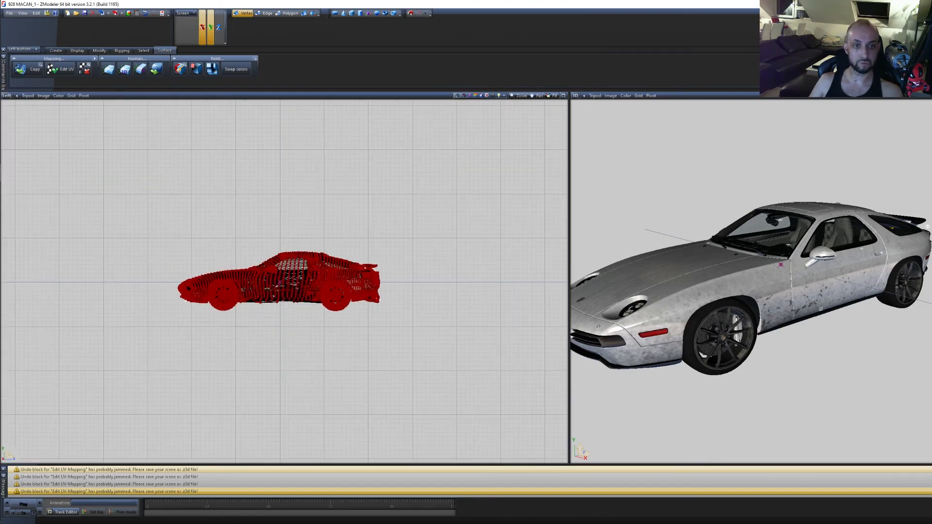
scroll(306, 280, "up", 5)
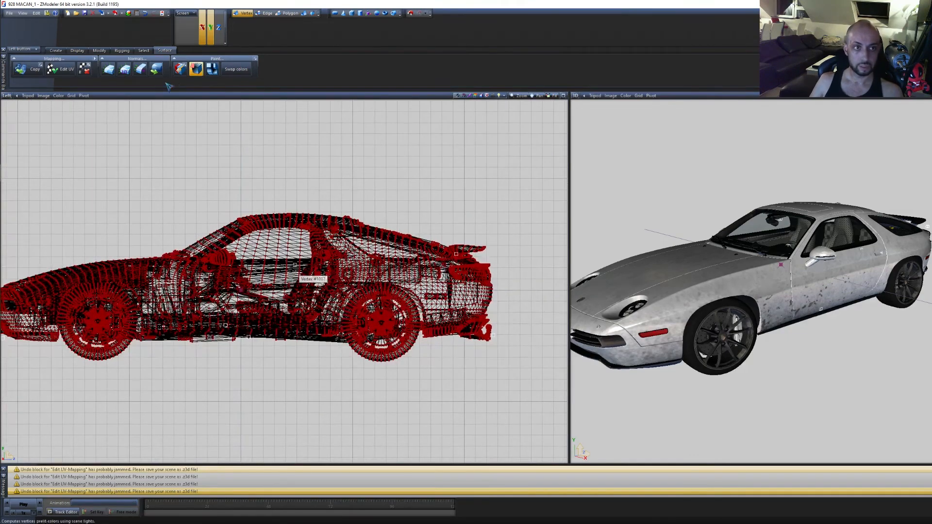
middle_click_drag(243, 136, 278, 133)
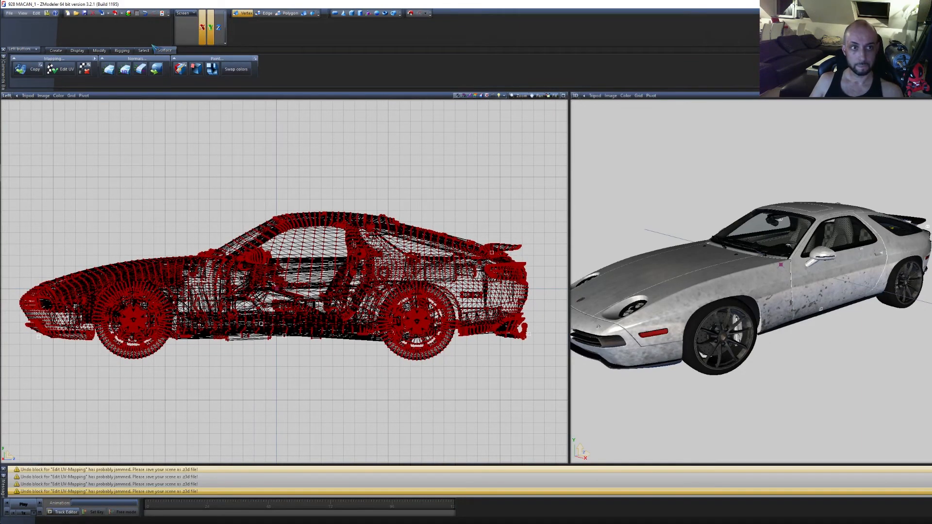
left_click(181, 70)
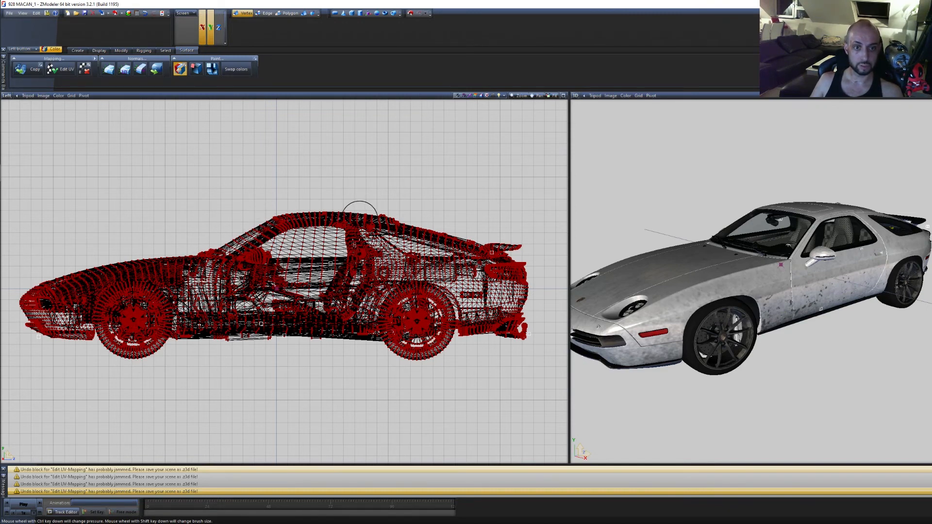
mouse_move(360, 213)
left_mouse_down()
mouse_move(282, 213)
mouse_move(213, 240)
mouse_move(323, 206)
mouse_move(338, 212)
mouse_move(210, 280)
mouse_move(217, 272)
mouse_move(248, 263)
mouse_move(228, 306)
mouse_move(232, 321)
mouse_move(246, 299)
mouse_move(290, 306)
mouse_move(302, 248)
mouse_move(315, 248)
mouse_move(326, 295)
mouse_move(357, 204)
mouse_move(384, 228)
mouse_move(395, 257)
mouse_move(370, 306)
mouse_move(371, 342)
mouse_move(375, 313)
mouse_move(359, 343)
mouse_move(340, 250)
mouse_move(347, 340)
mouse_move(357, 292)
mouse_move(397, 245)
mouse_move(409, 272)
left_mouse_up()
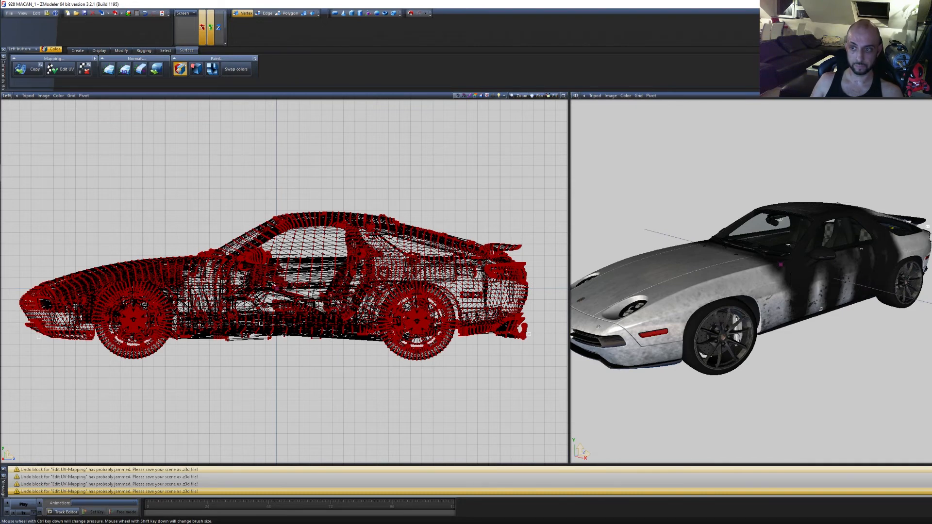
mouse_move(332, 272)
left_mouse_down()
mouse_move(316, 250)
mouse_move(326, 267)
mouse_move(305, 297)
mouse_move(294, 279)
left_mouse_up()
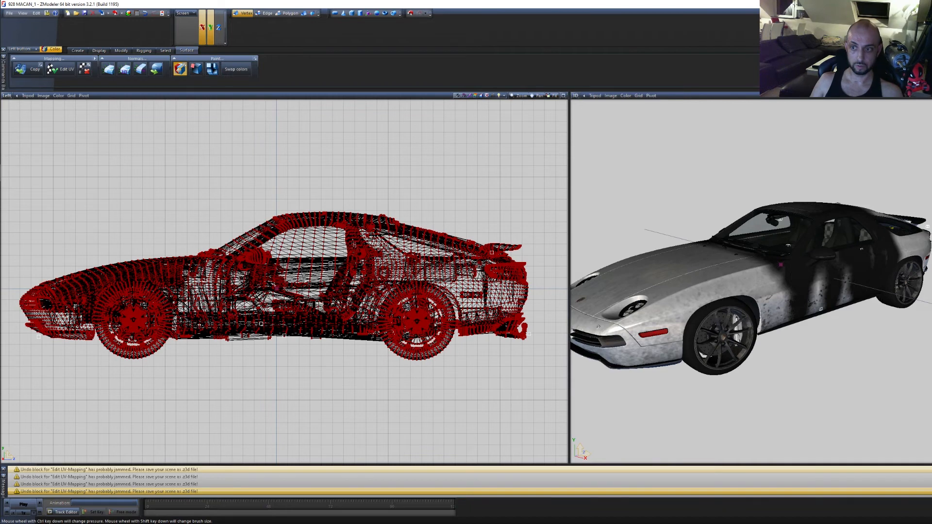
Paint the windshield base, lower door, front fender and rear part of the bonnet white on channel B
mouse_move(301, 243)
left_mouse_down()
mouse_move(312, 300)
mouse_move(217, 280)
mouse_move(277, 325)
mouse_move(243, 301)
left_mouse_up()
mouse_move(209, 250)
left_mouse_down()
mouse_move(170, 251)
mouse_move(186, 344)
mouse_move(197, 288)
mouse_move(192, 247)
mouse_move(179, 255)
left_mouse_up()
mouse_move(183, 308)
left_mouse_down()
mouse_move(165, 252)
mouse_move(122, 260)
mouse_move(156, 257)
mouse_move(183, 308)
left_mouse_up()
mouse_move(165, 252)
left_mouse_down()
mouse_move(187, 251)
mouse_move(128, 259)
left_mouse_up()
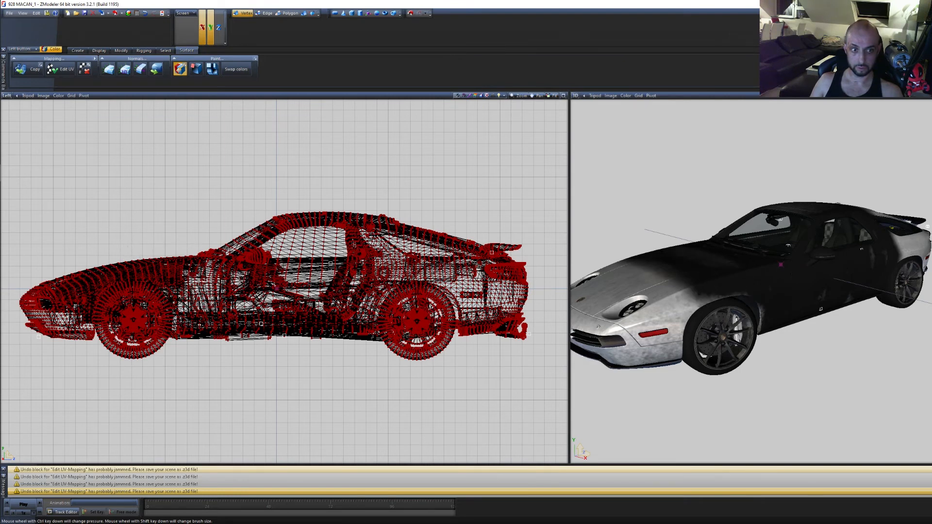
mouse_move(170, 292)
left_mouse_down()
mouse_move(181, 332)
mouse_move(155, 304)
left_mouse_up()
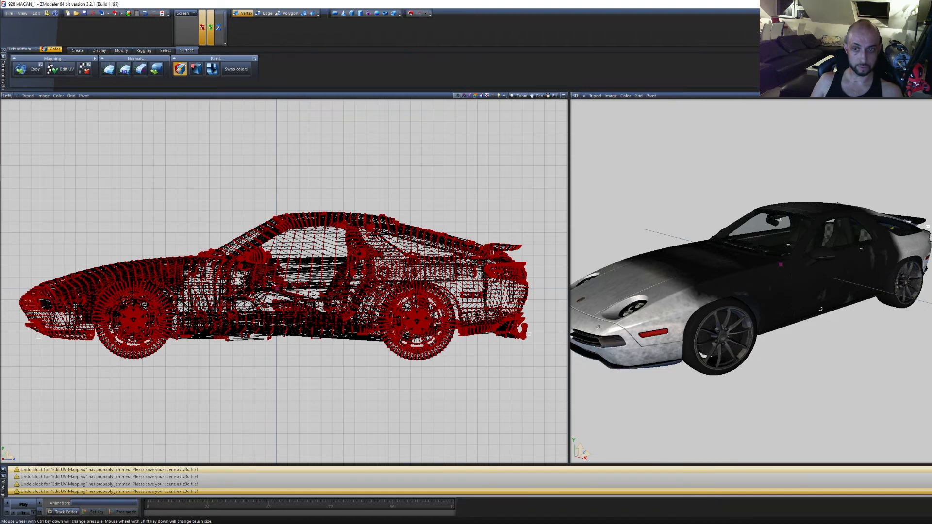
Paint over the missed patches on the rear quarter, roof and bonnet to even out the white burn-map coverage
mouse_move(400, 266)
left_mouse_down()
mouse_move(427, 245)
mouse_move(488, 235)
mouse_move(336, 209)
left_mouse_up()
left_click_drag(445, 272, 402, 246)
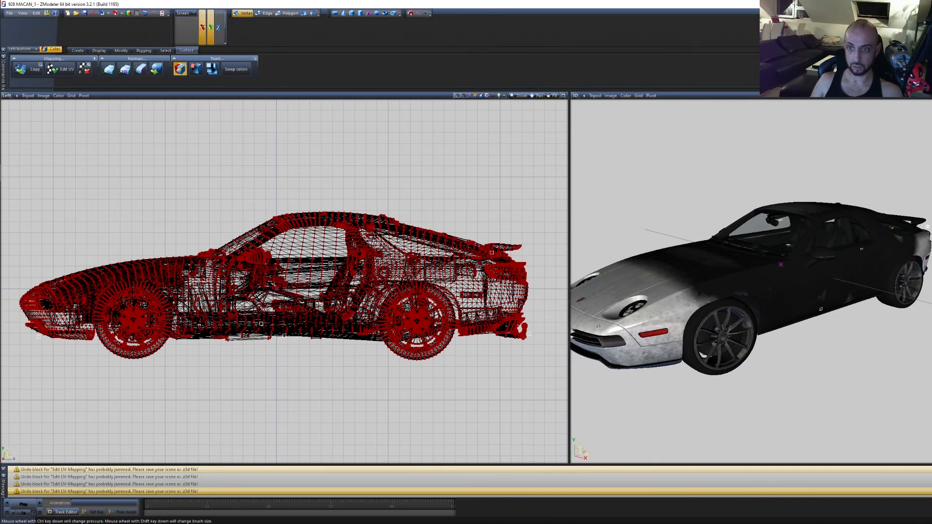
middle_click_drag(924, 297, 854, 276)
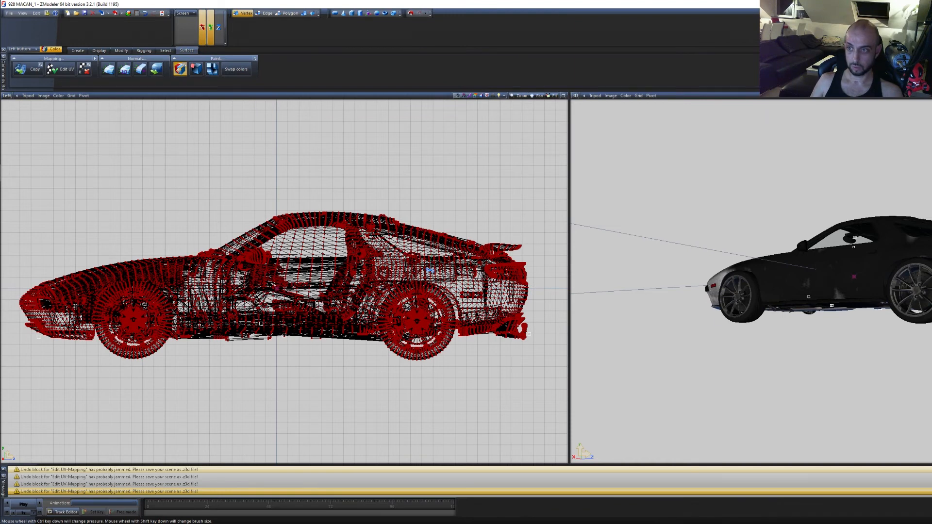
middle_click_drag(918, 272, 884, 272)
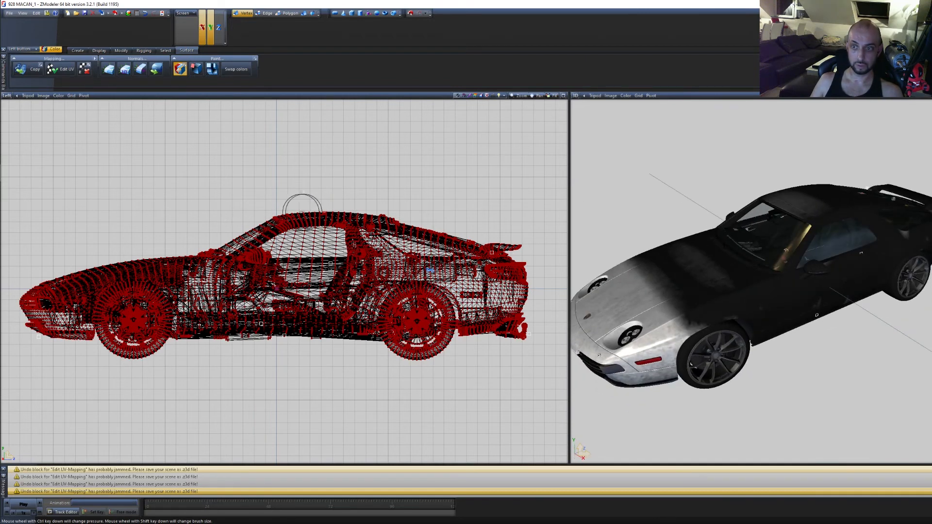
mouse_move(273, 215)
left_mouse_down()
mouse_move(345, 217)
mouse_move(99, 262)
left_mouse_up()
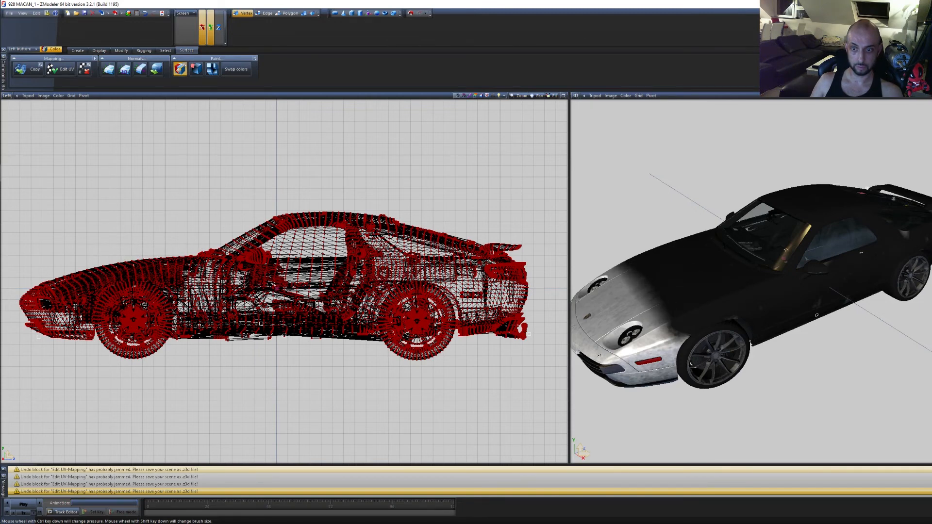
Examine the burn-map coverage around the bonnet, front bumper and side of the car from several angles
scroll(884, 301, "down", 3)
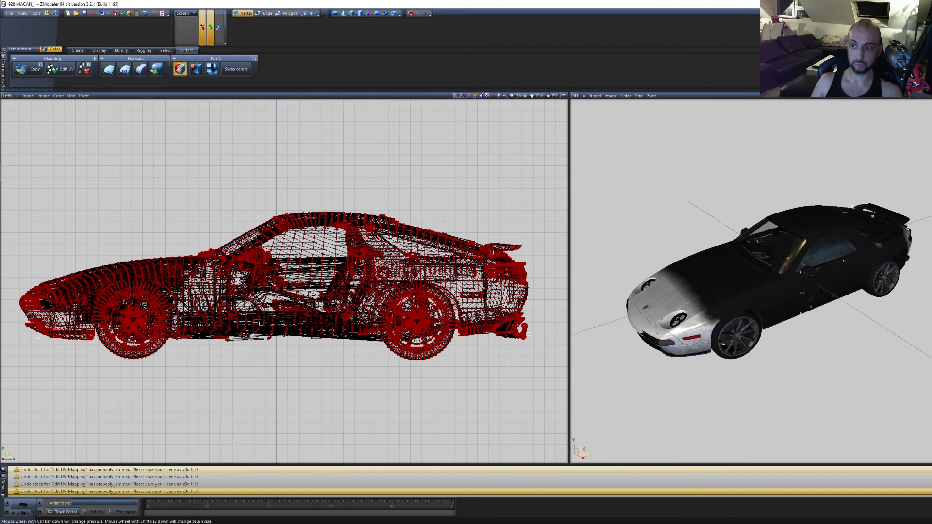
middle_click_drag(884, 301, 883, 269)
middle_click_drag(826, 281, 875, 277)
scroll(875, 277, "up", 3)
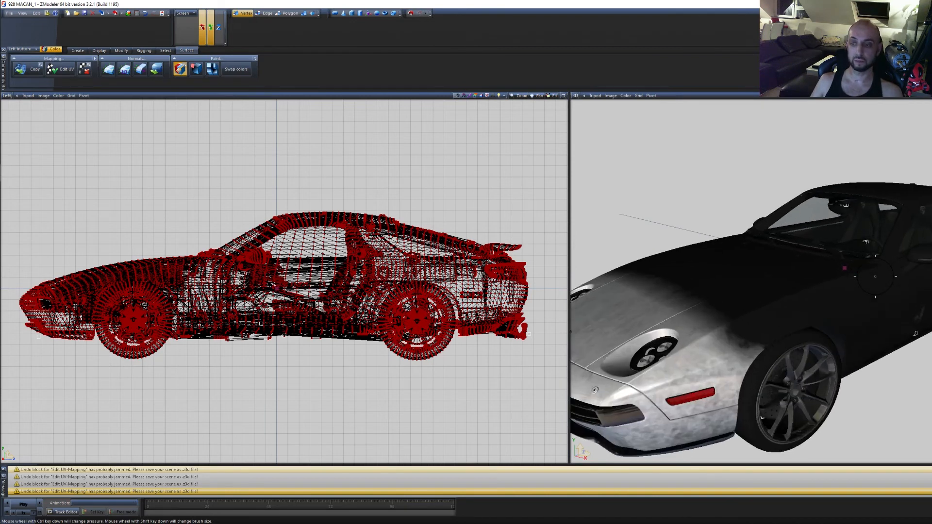
scroll(875, 277, "down", 2)
middle_click_drag(929, 286, 805, 281)
scroll(898, 280, "up", 3)
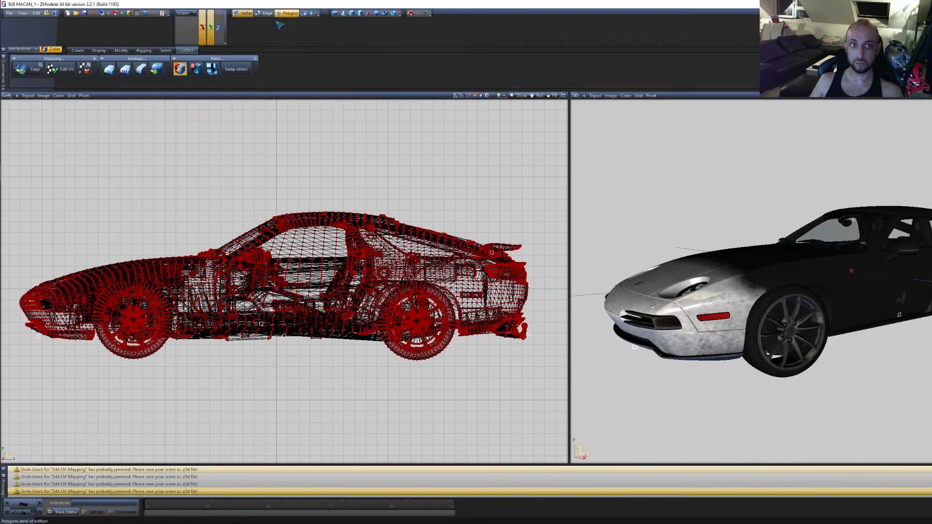
Finish vertex painting, deselect all car parts and switch the main viewport back to Perspective
left_click(181, 70)
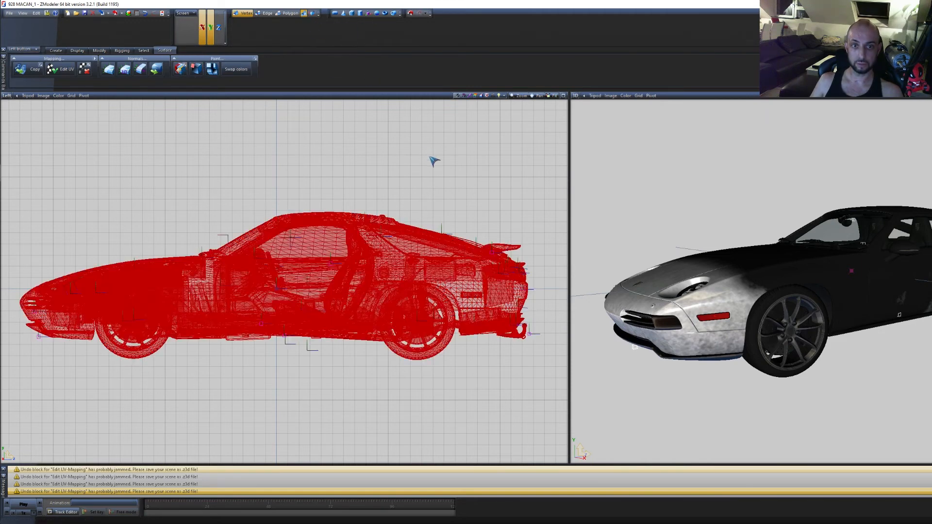
left_click_drag(462, 169, 393, 150)
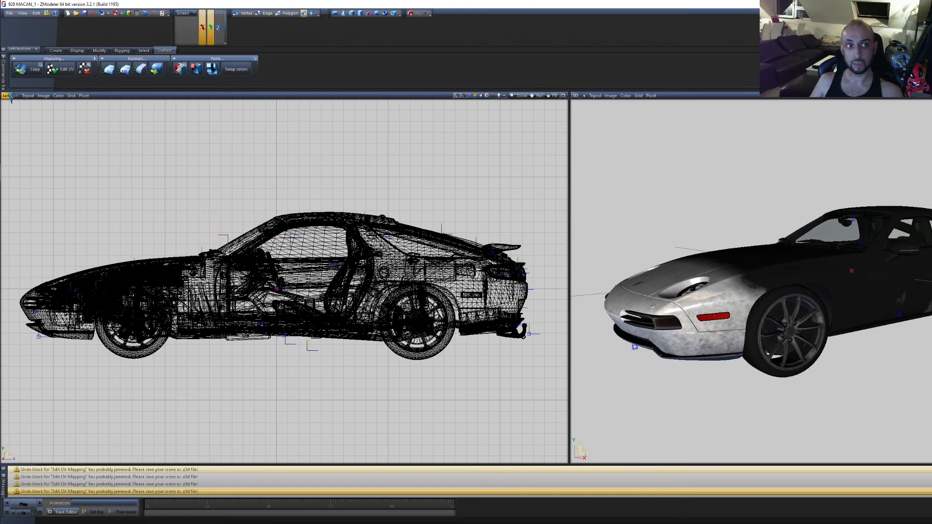
left_click(7, 95)
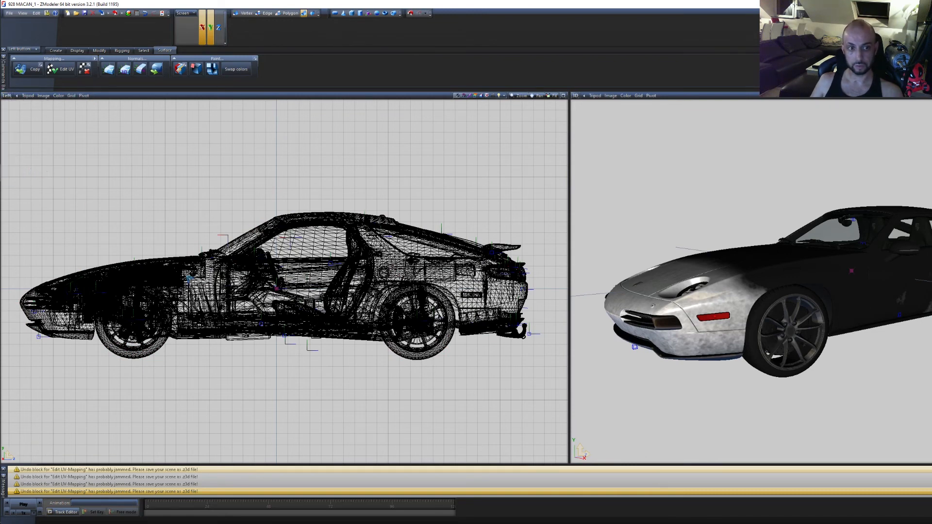
left_click(22, 176)
middle_click_drag(264, 323, 445, 370)
scroll(313, 328, "up", 3)
scroll(313, 329, "up", 2)
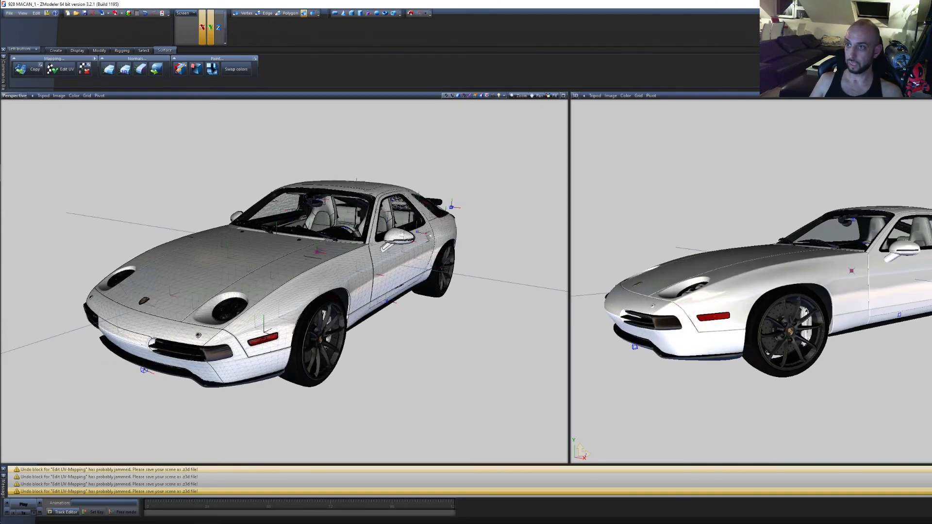
Compare the clean, painted and dirt appearances of the car body in both viewports
middle_click_drag(776, 291, 733, 297)
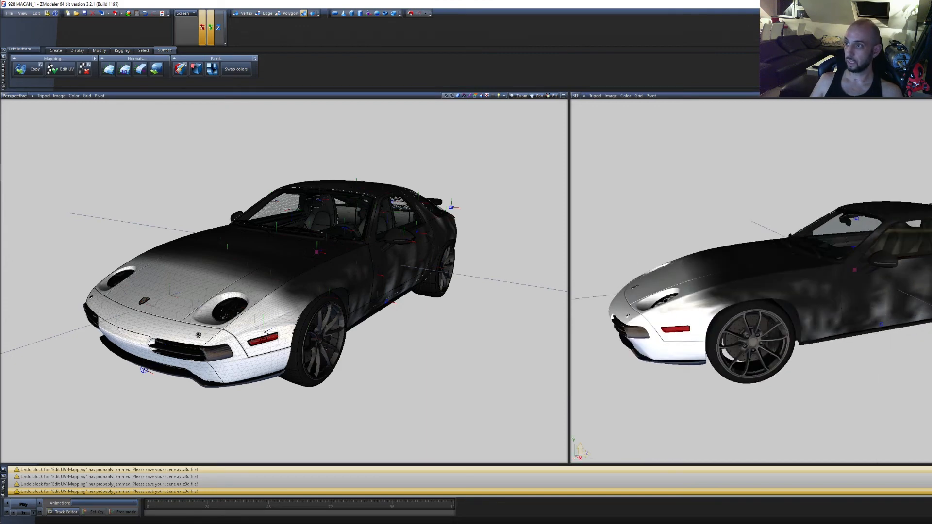
key("ctrl+z")
key("ctrl+y")
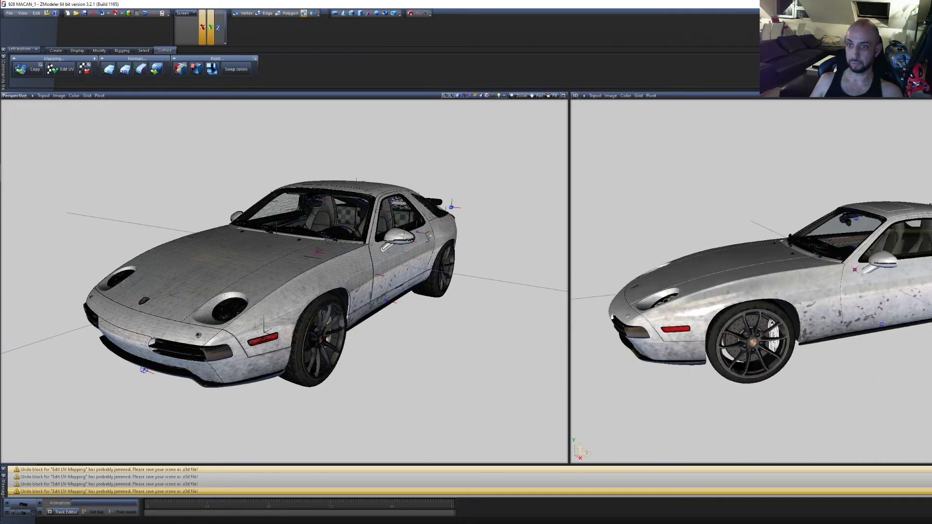
middle_click_drag(704, 272, 769, 311)
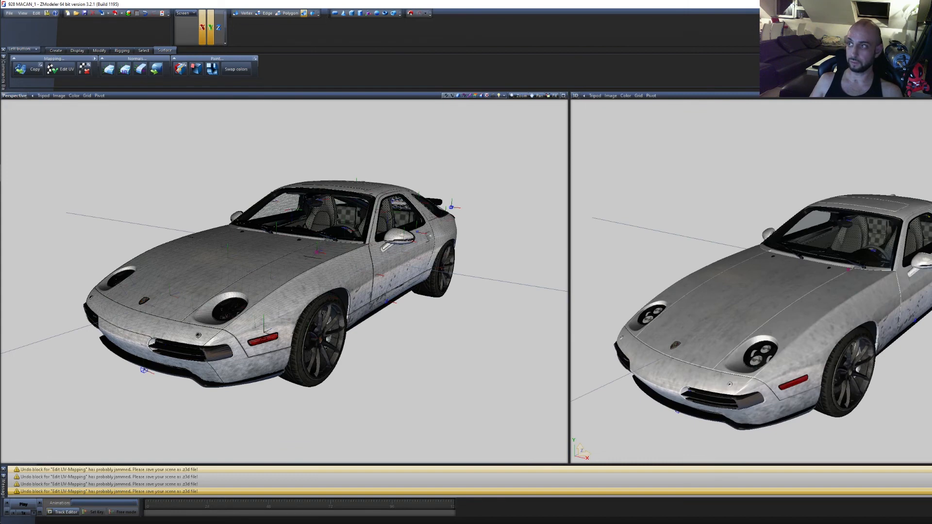
key("ctrl+y")
key("ctrl+z")
key("ctrl+z")
key("ctrl+y")
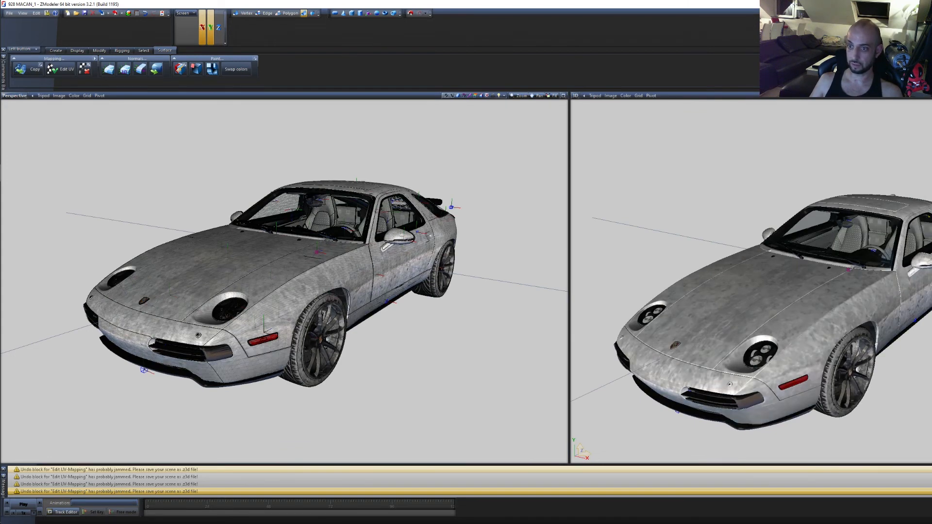
middle_click_drag(859, 311, 822, 298)
scroll(797, 289, "up", 3)
scroll(797, 289, "up", 2)
middle_click_drag(817, 307, 843, 311)
scroll(810, 314, "down", 3)
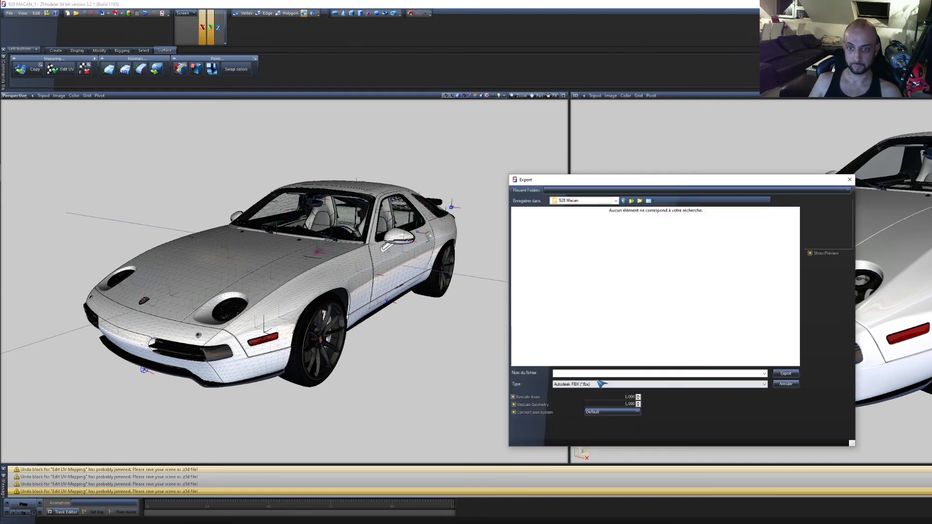
Set the export type to GTA Rage model and delete the existing p928_hi.yft from the 928 Macan folder
left_click(600, 385)
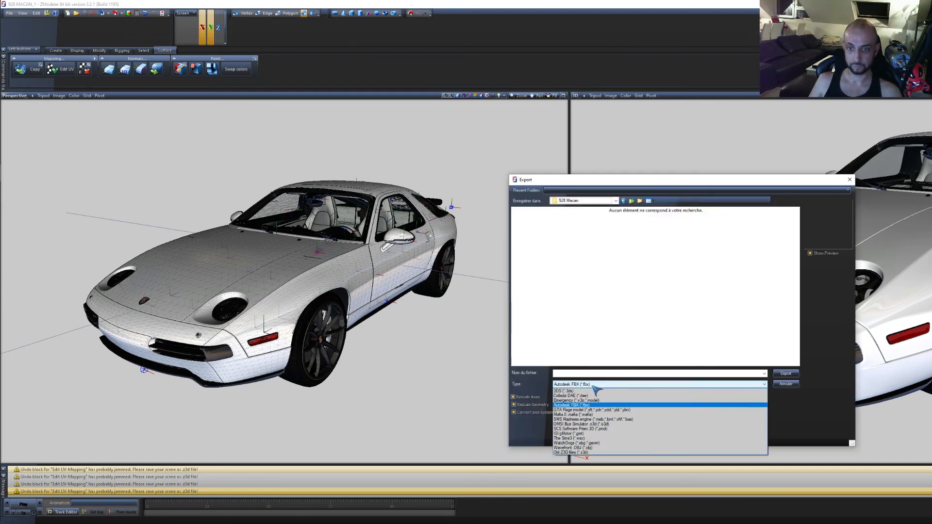
left_click(606, 410)
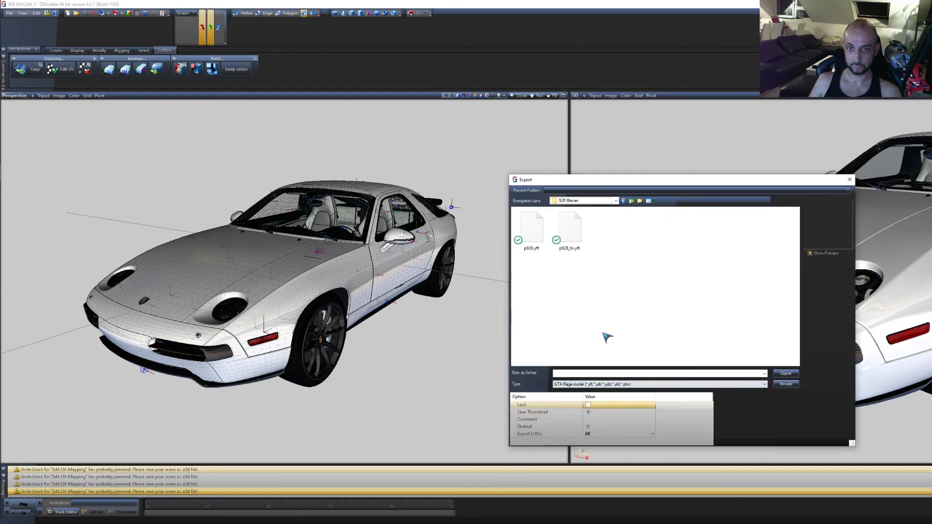
left_click(572, 236)
key("Delete")
Export the car over p928.yft with the Lock option enabled
left_click(534, 236)
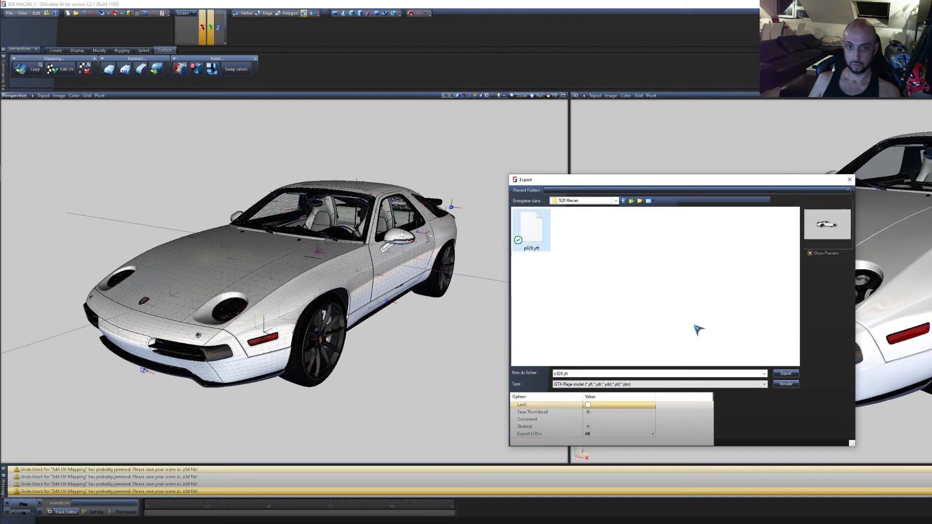
left_click(588, 405)
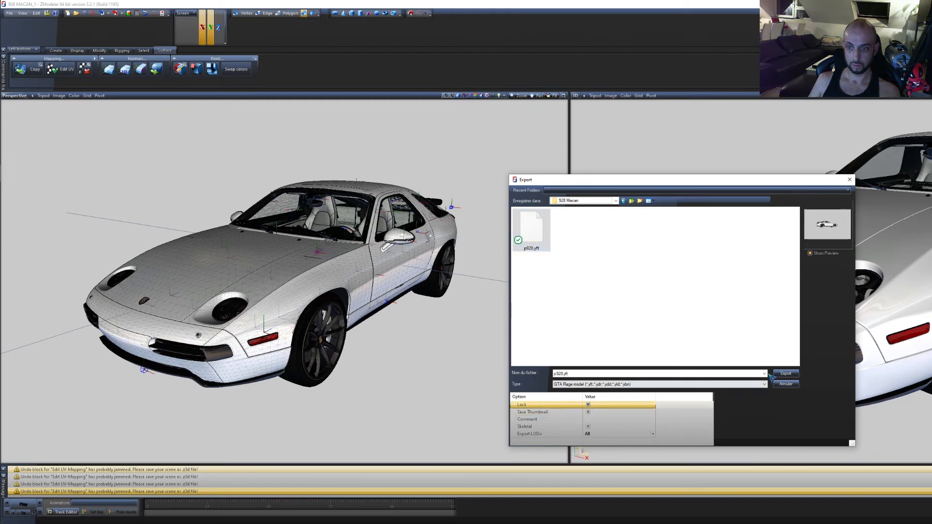
left_click(785, 374)
left_click(649, 267)
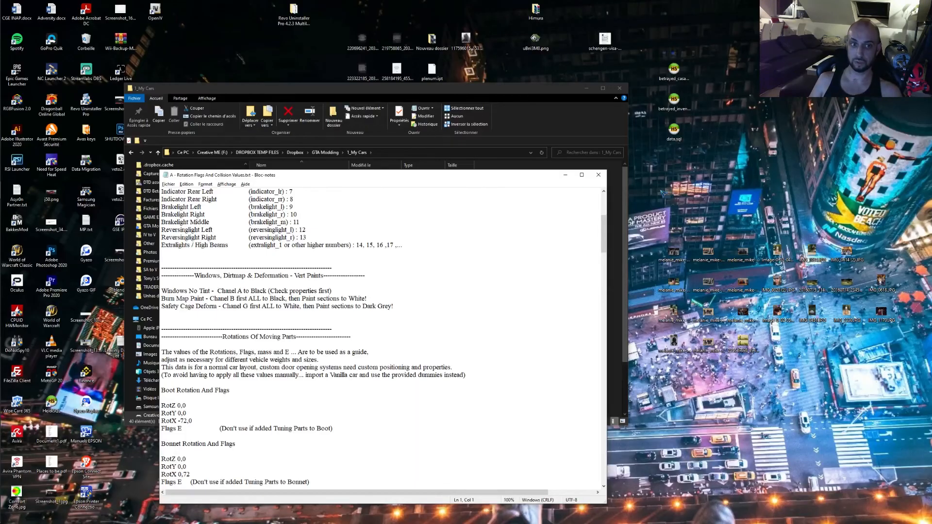
Close the "A - Rotation Flags And Collision Values.txt" notes and open OpenIV
left_click(598, 175)
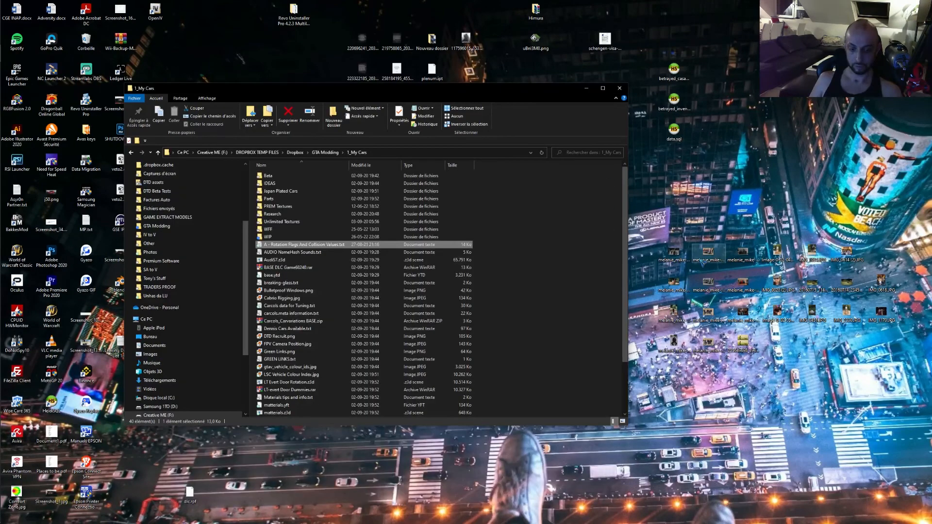
key("super")
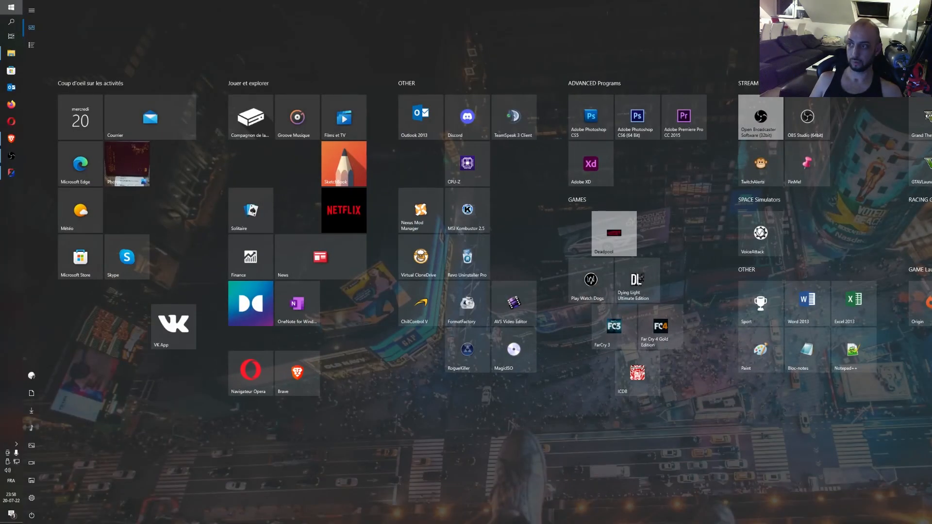
key("super")
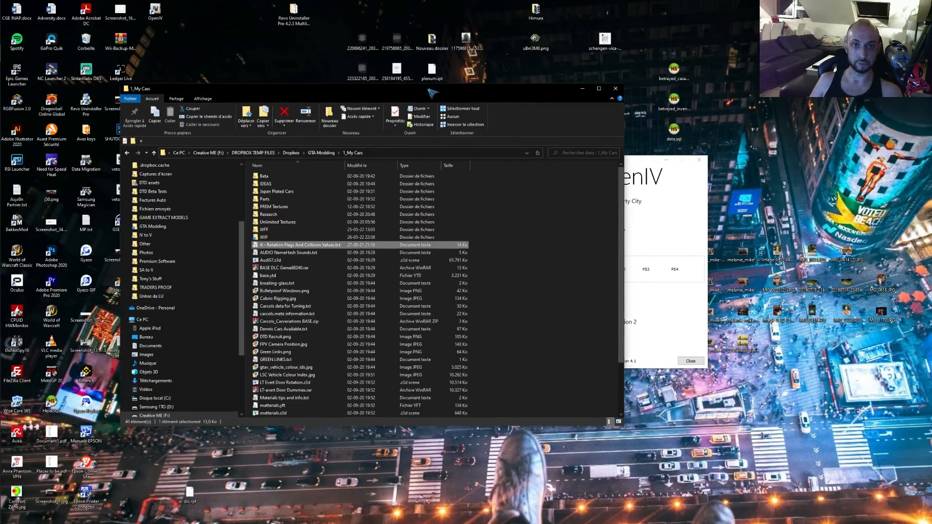
Load the Windows version of Grand Theft Auto V in OpenIV and place its window beside the file explorer
left_click_drag(445, 89, 348, 111)
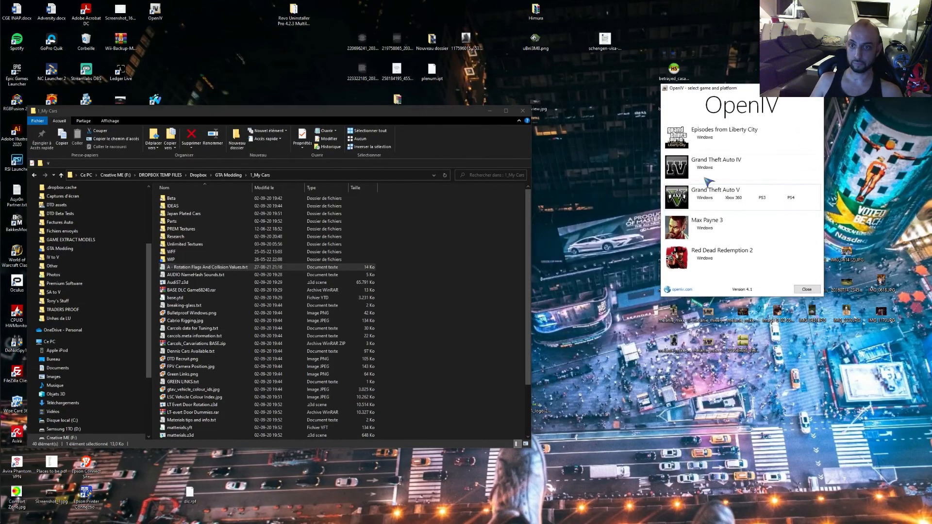
left_click(710, 202)
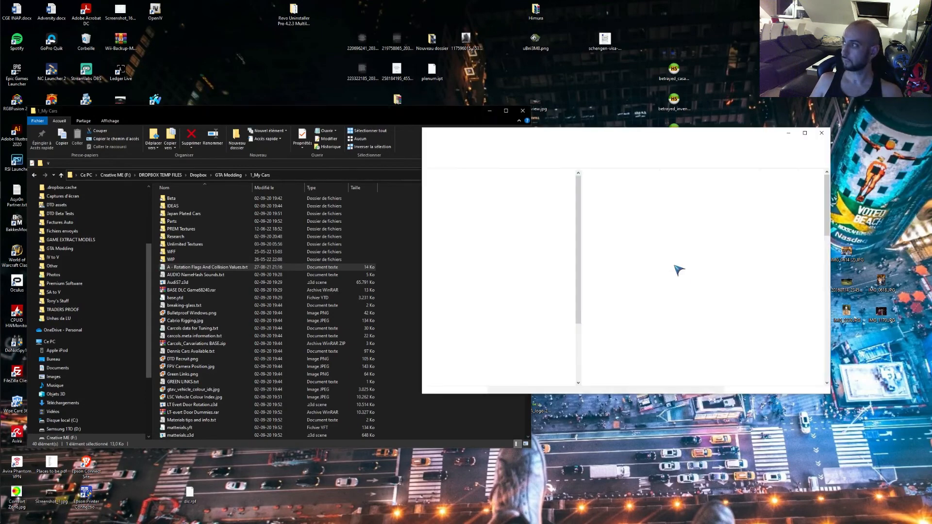
left_click_drag(615, 137, 758, 119)
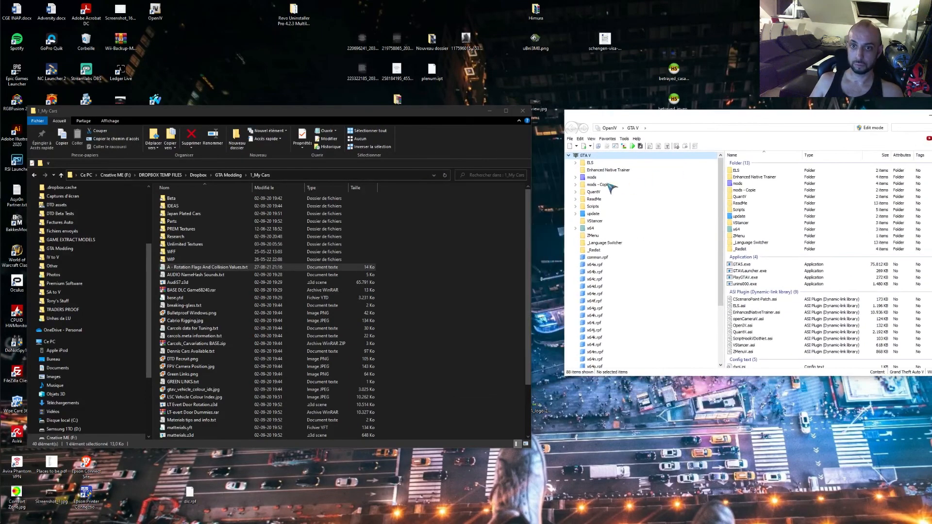
Browse the mods folder to update/x64/dlcpacks/p928/dlc.rpf/x64 and open vehicles.rpf
left_click(577, 178)
left_click(583, 184)
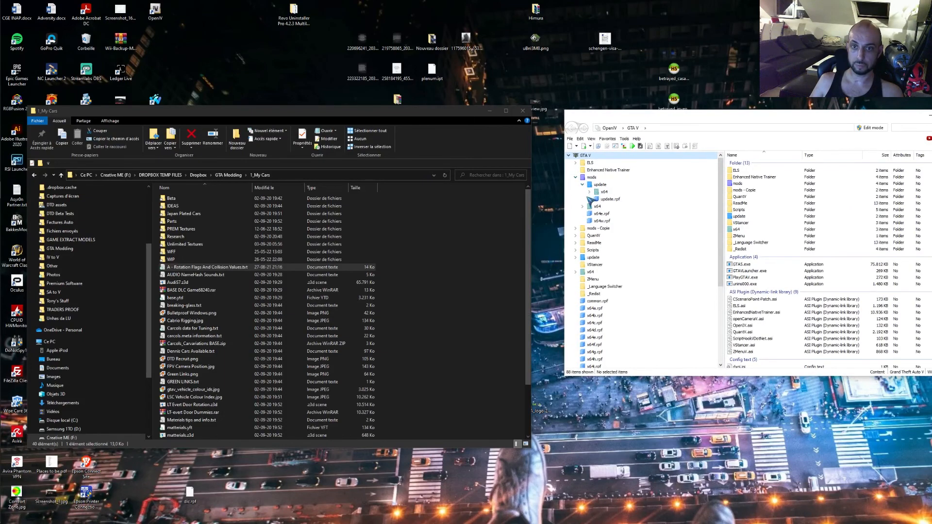
left_click(590, 192)
left_click(597, 199)
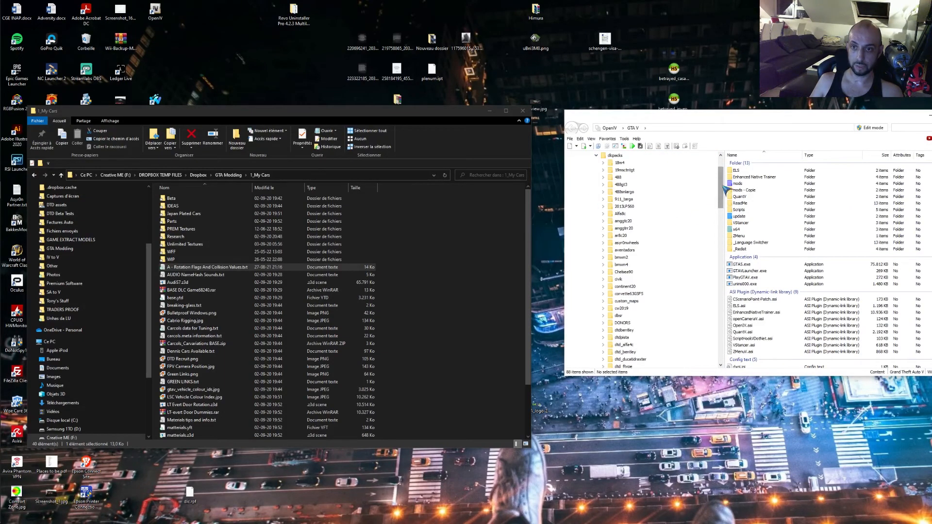
left_click_drag(716, 202, 722, 273)
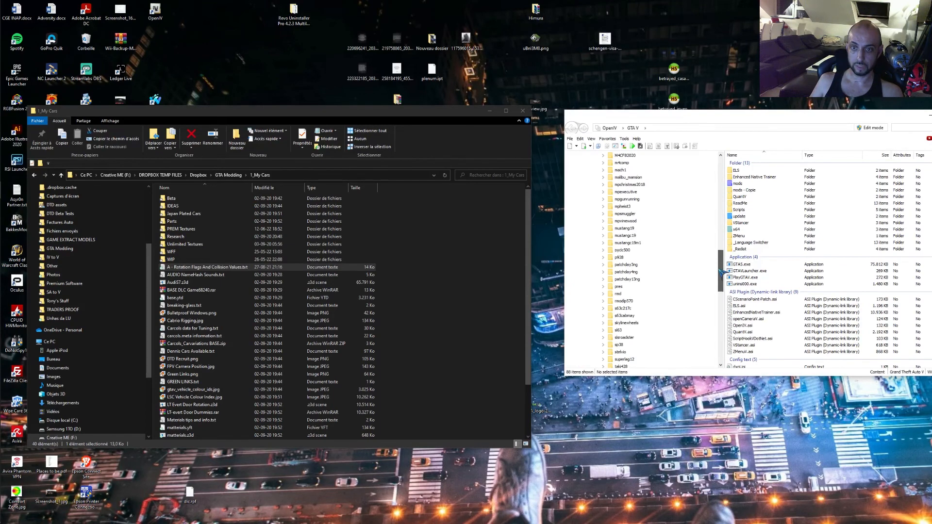
left_click(604, 257)
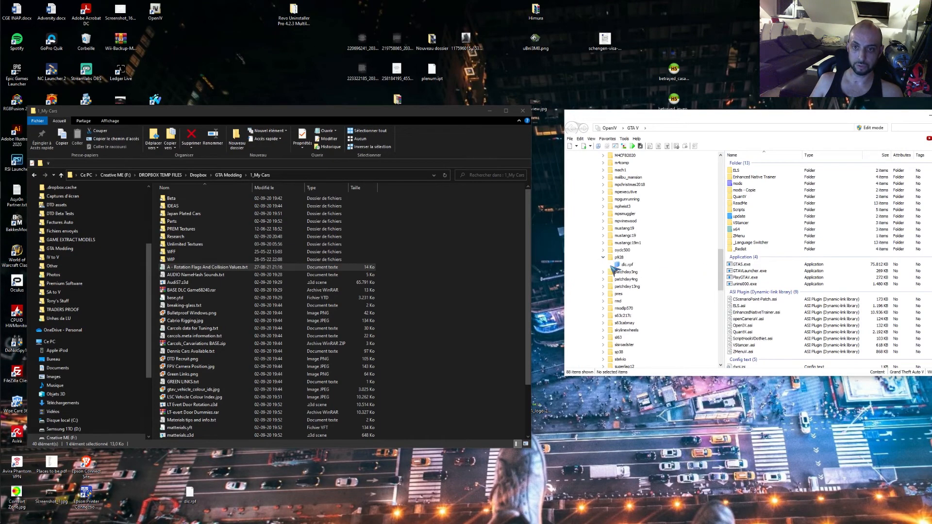
left_click(625, 265)
left_click(610, 265)
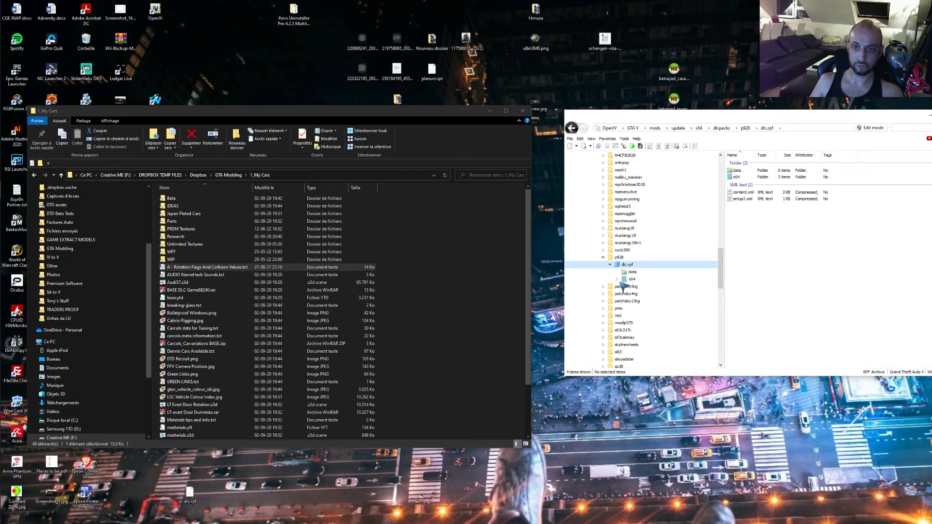
left_click(617, 279)
left_click(645, 301)
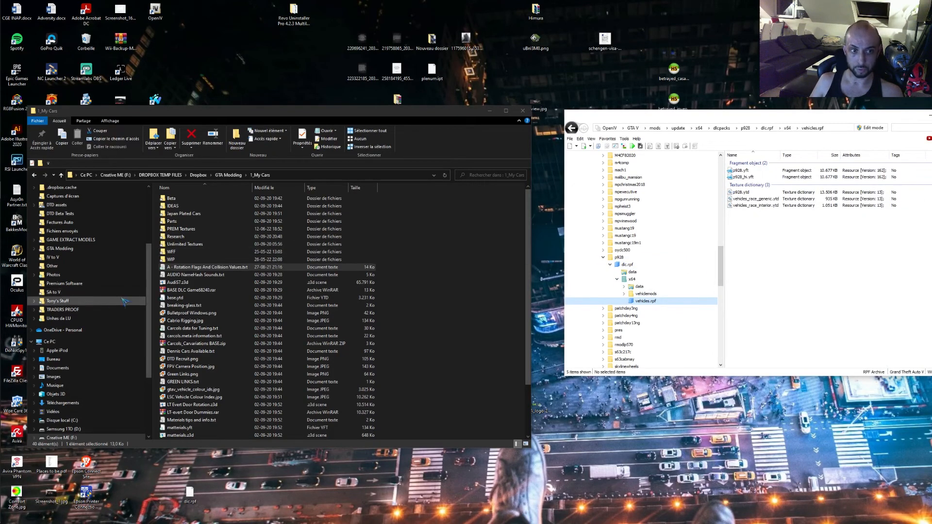
In the file explorer, open the 928 Macan folder inside Porsche 928 GTS/TEST
left_click_drag(150, 310, 150, 252)
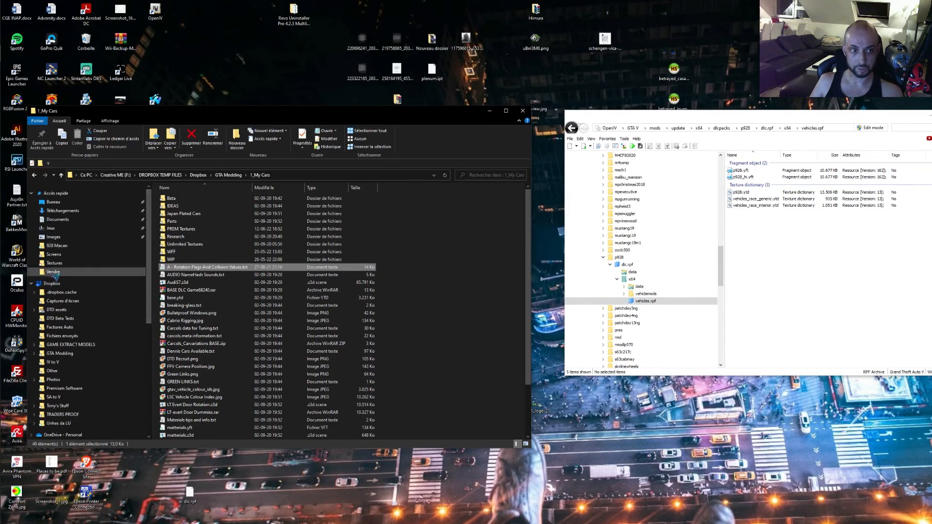
double_click(171, 260)
double_click(225, 219)
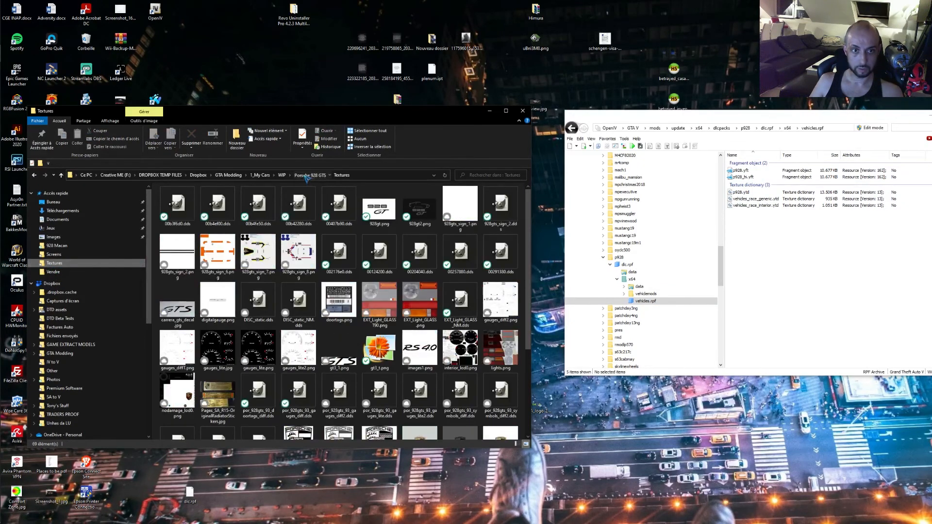
double_click(187, 228)
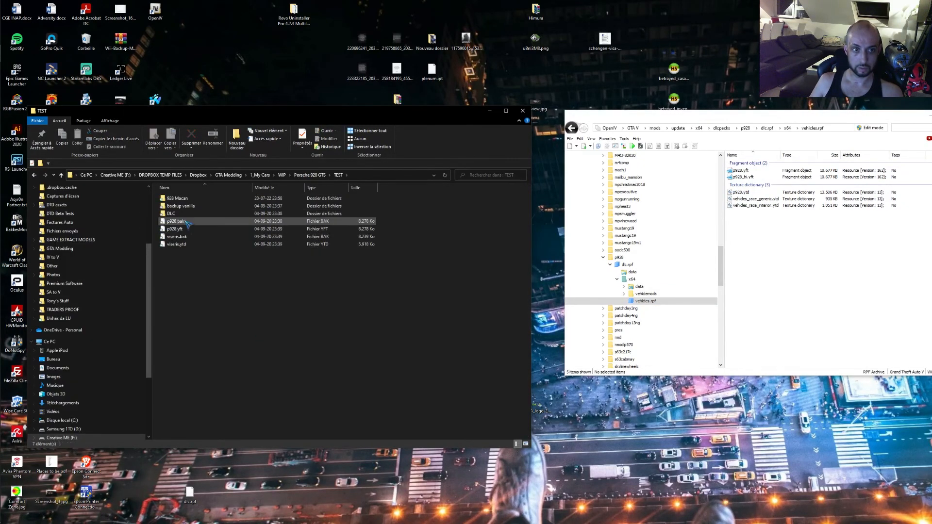
double_click(177, 198)
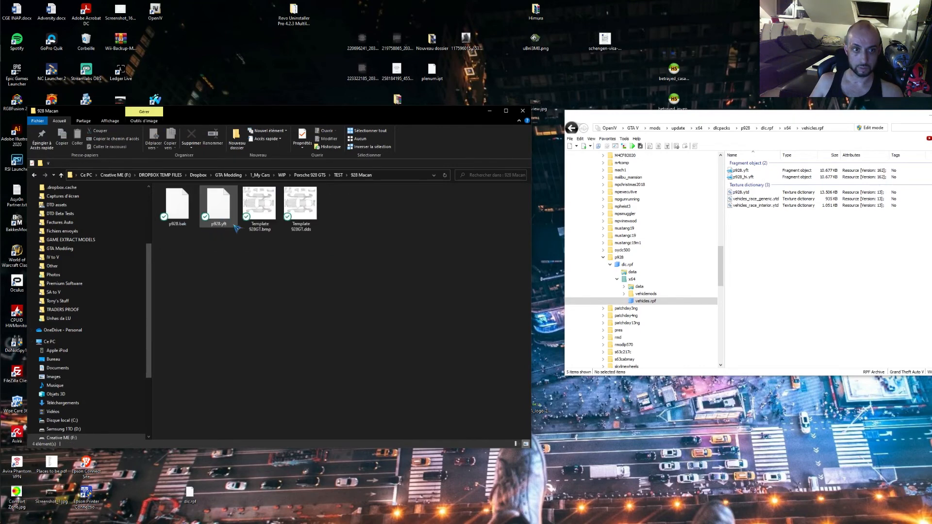
Duplicate p928.yft within the 928 Macan folder
right_click(221, 209)
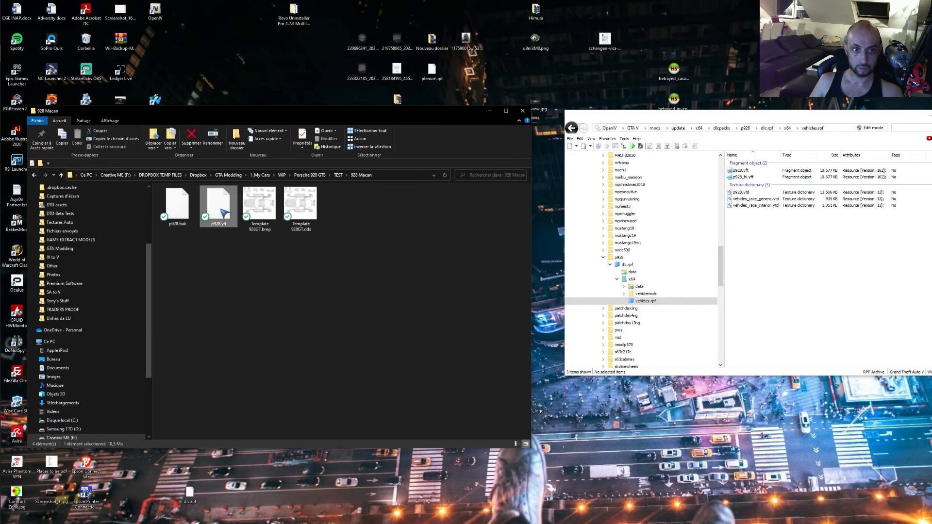
left_click(255, 414)
right_click(286, 320)
left_click(313, 381)
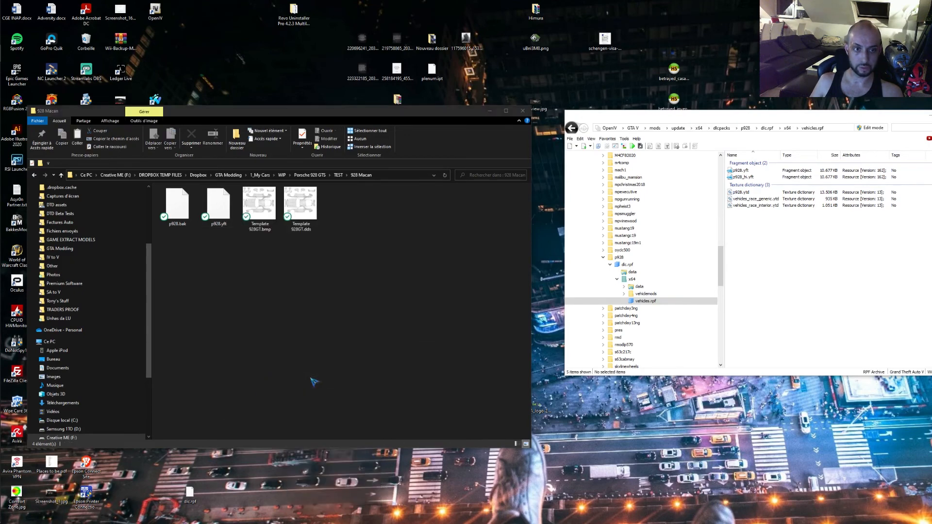
Rename the copy of p928.yft as p928_hi.yft
left_click(184, 224)
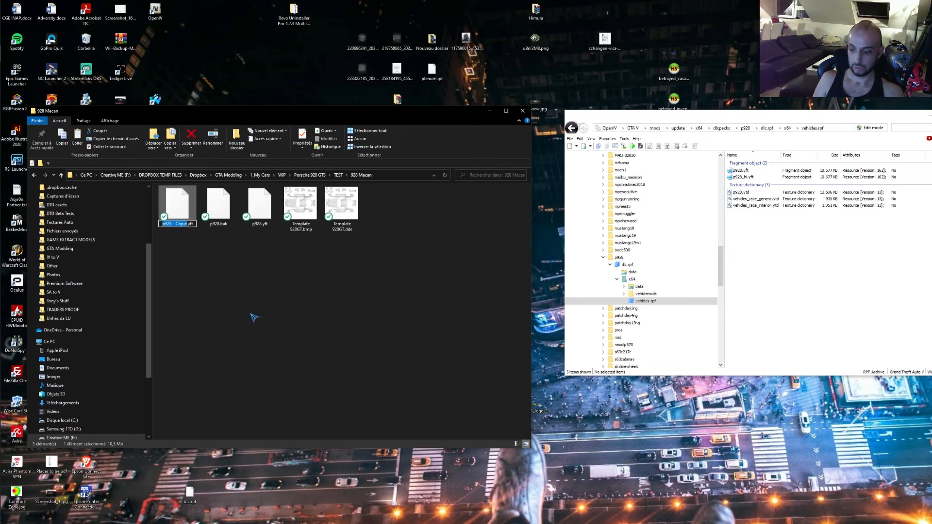
key("Right")
key("BackSpace")
key("BackSpace")
key("BackSpace")
key("BackSpace")
key("BackSpace")
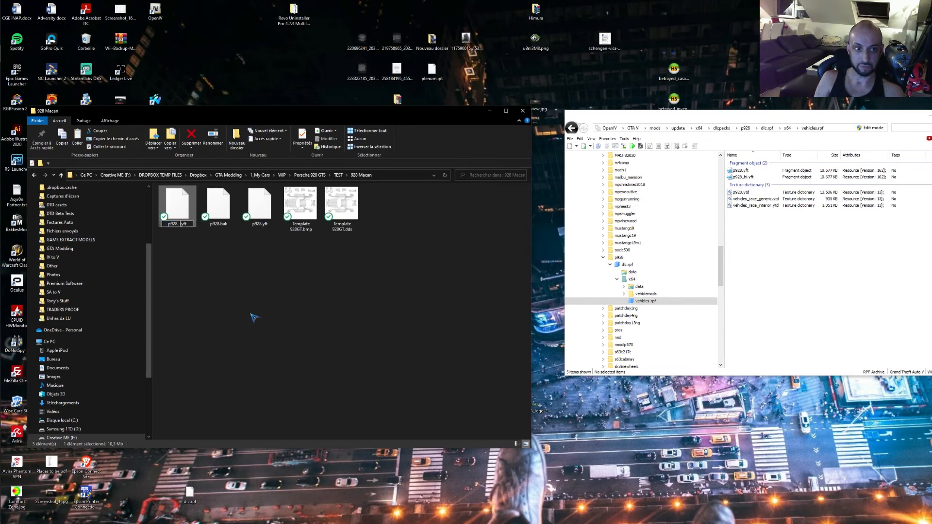
type("_hi")
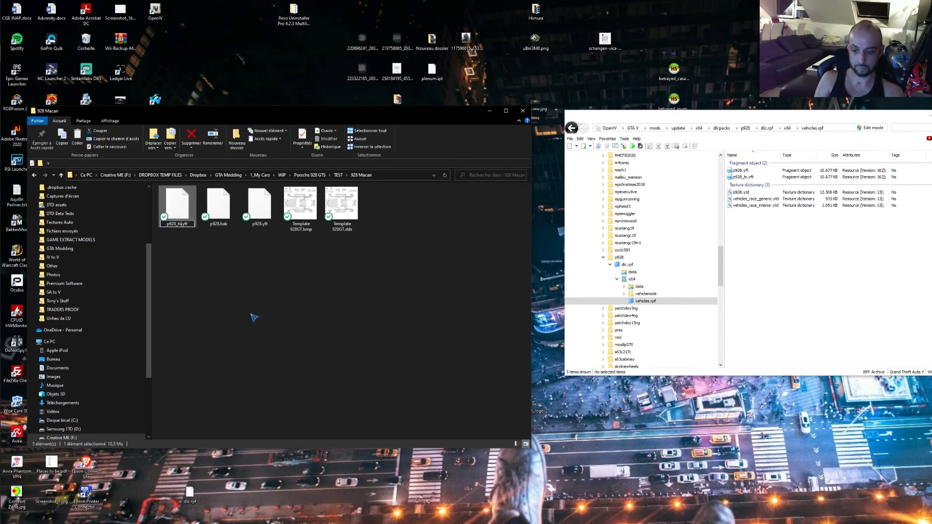
key("Return")
left_click(223, 253)
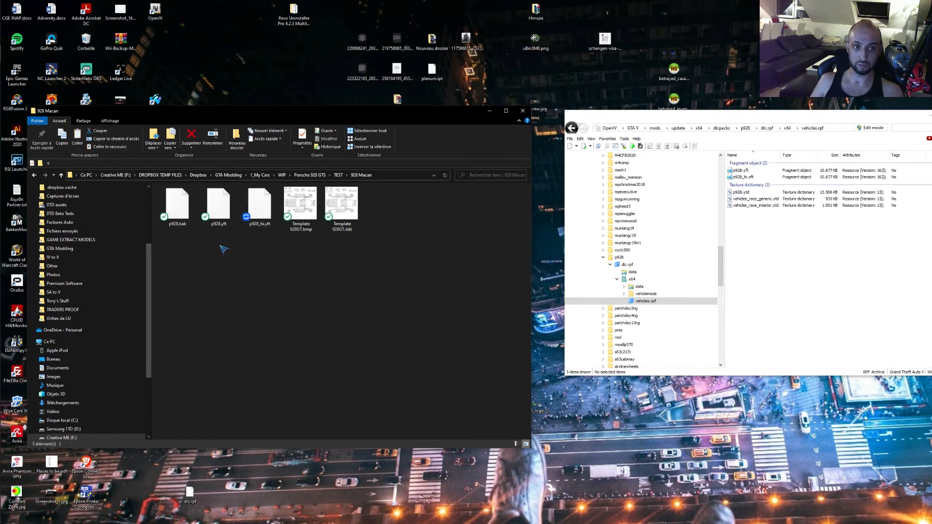
Enable edit mode in OpenIV and import p928.yft and p928_hi.yft into vehicles.rpf, replacing the existing models
left_click(220, 210)
left_click(271, 220, "ctrl")
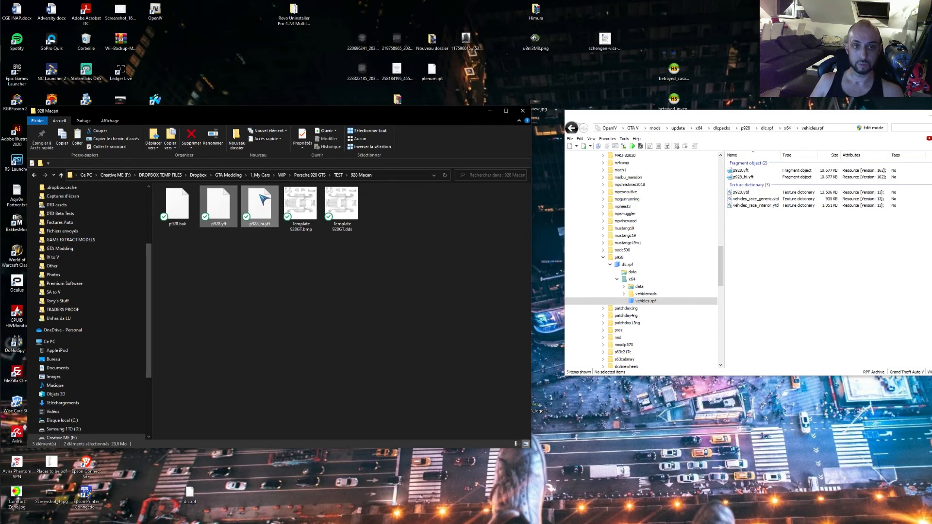
left_click_drag(263, 200, 801, 287)
left_click_drag(755, 251, 777, 251)
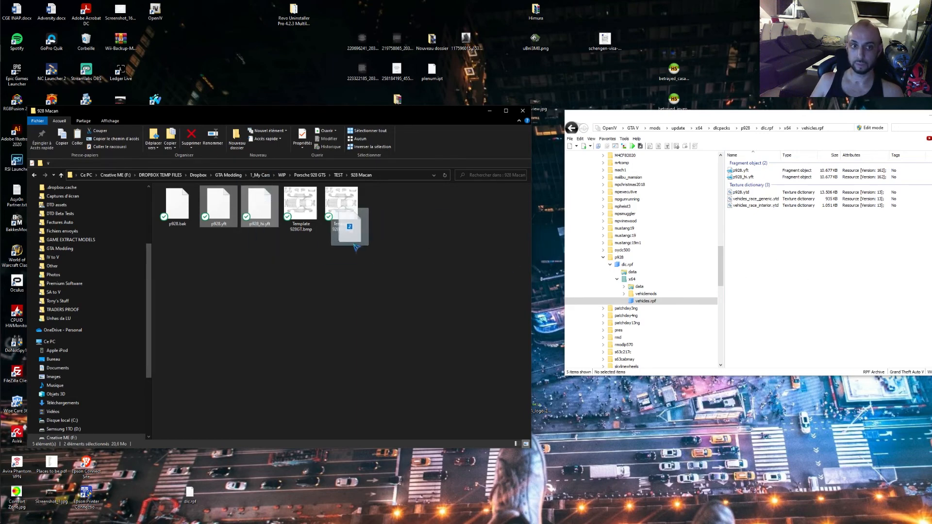
left_click(871, 128)
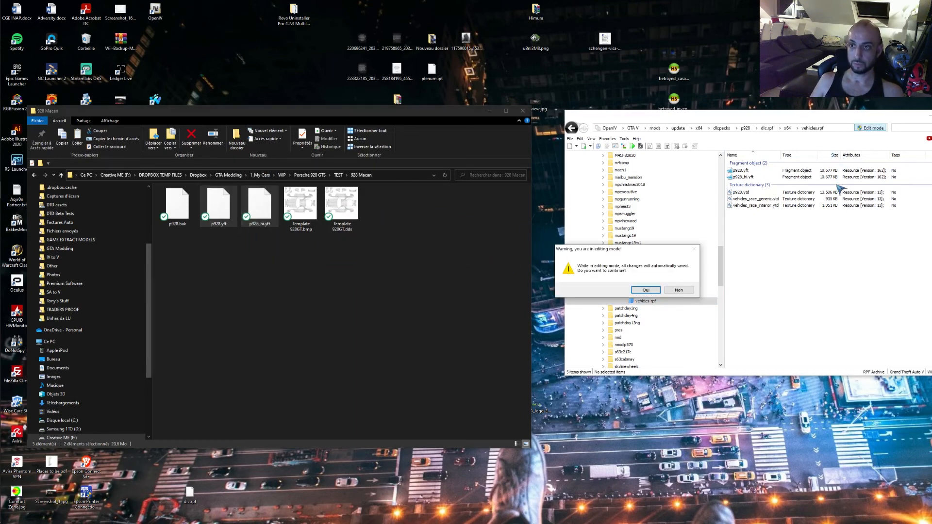
left_click(646, 293)
left_click_drag(260, 207, 828, 273)
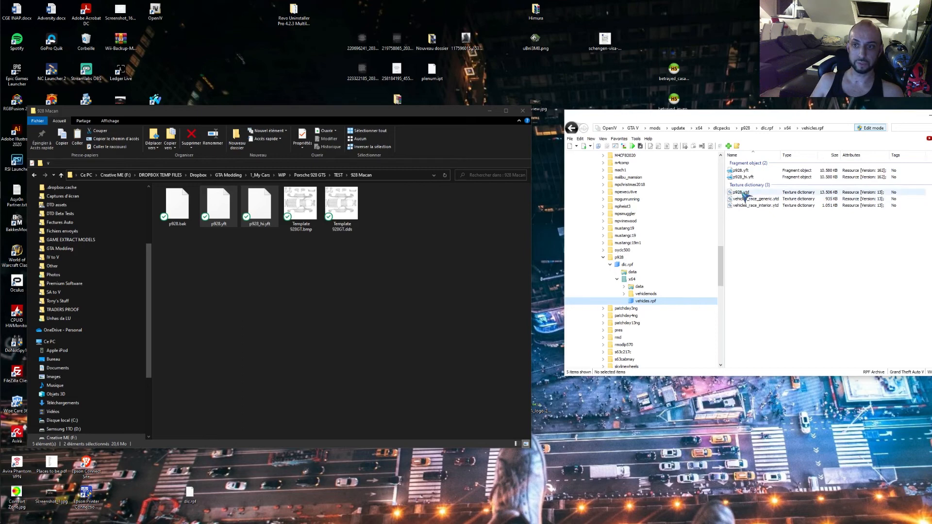
Open vehicles.meta from the data folder of the p928 dlc.rpf for editing
left_click_drag(804, 120, 856, 116)
left_click(680, 269)
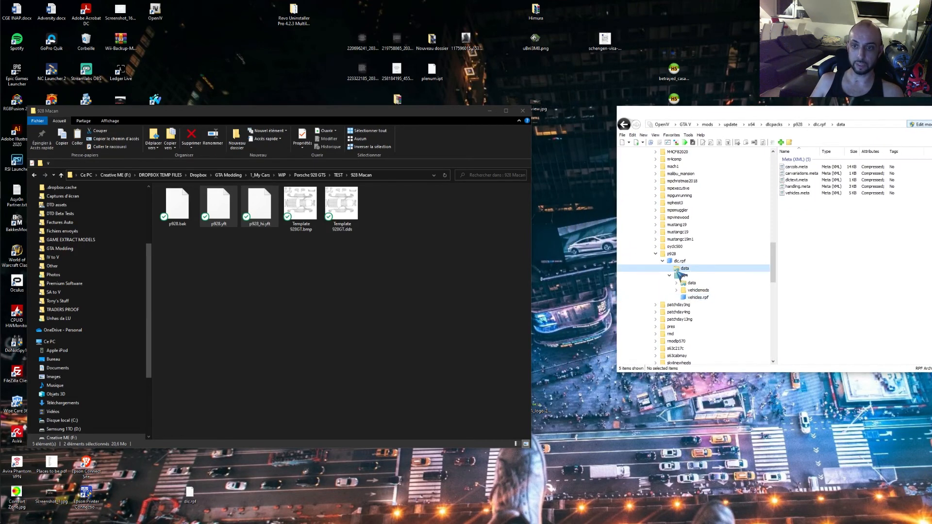
right_click(798, 193)
left_click(815, 207)
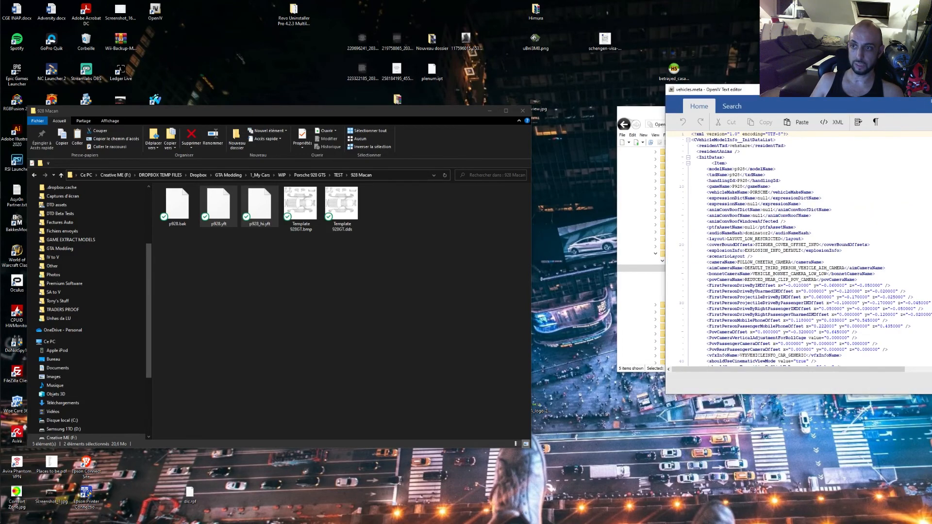
Check for FLAG_HAS_LIVERY in the flags line of vehicles.meta and save the file
scroll(806, 248, "down", 18)
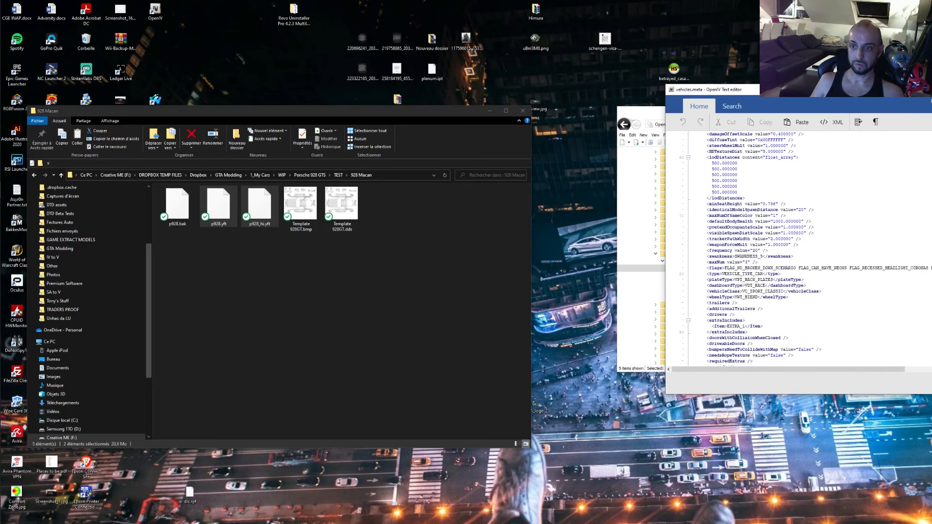
scroll(806, 248, "down", 3)
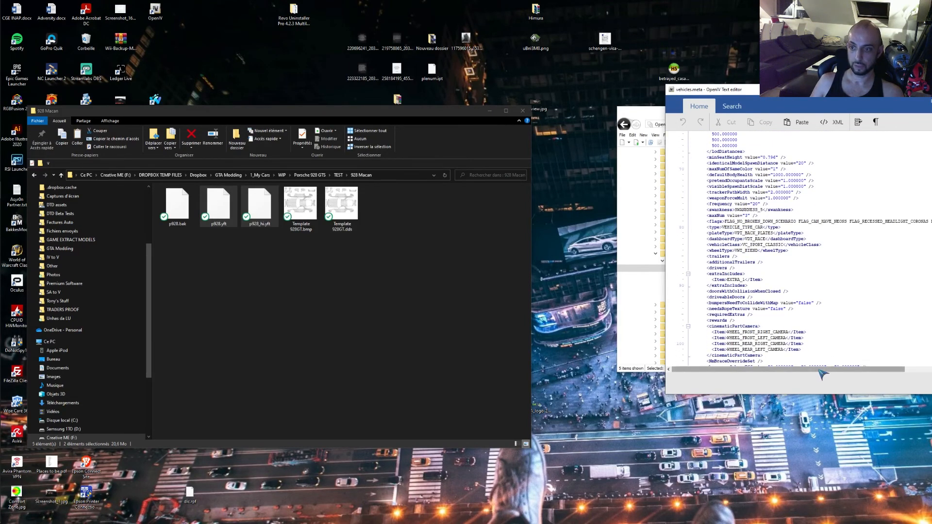
left_click_drag(819, 370, 901, 374)
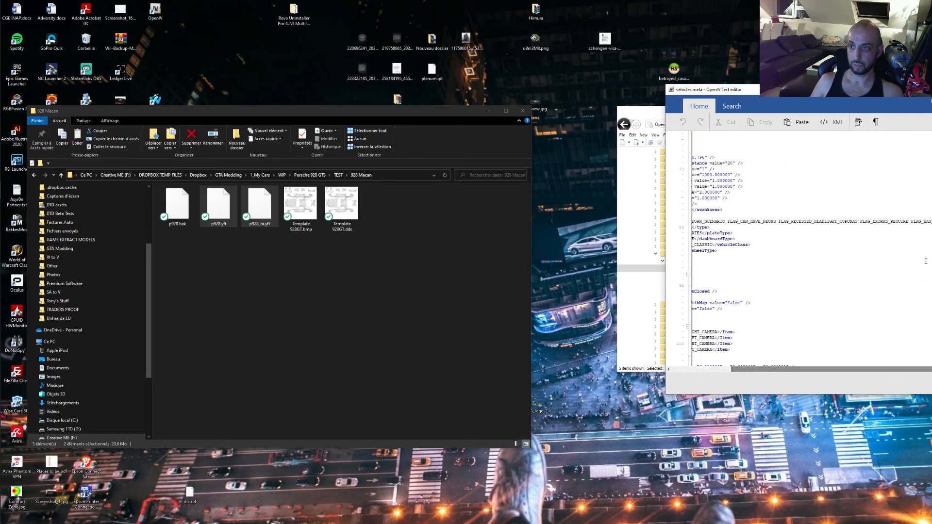
double_click(926, 221)
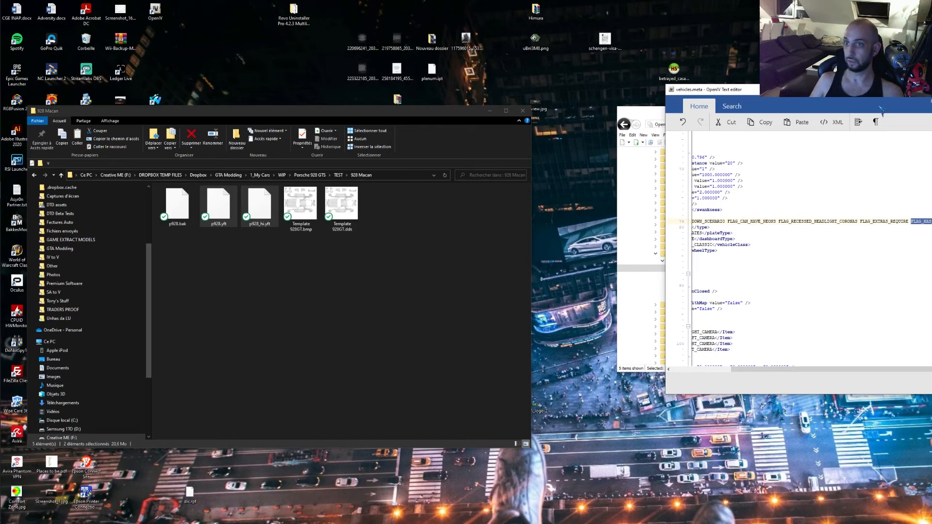
left_click_drag(861, 92, 506, 112)
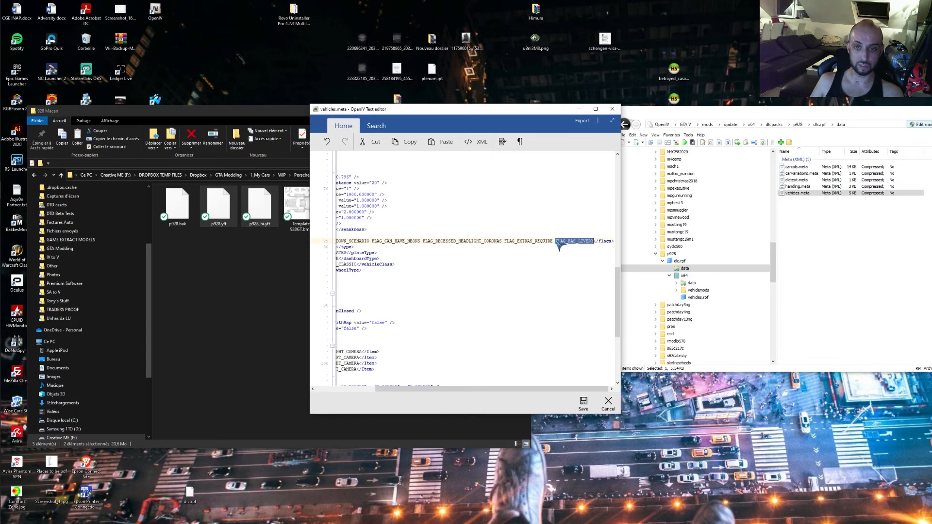
left_click(584, 403)
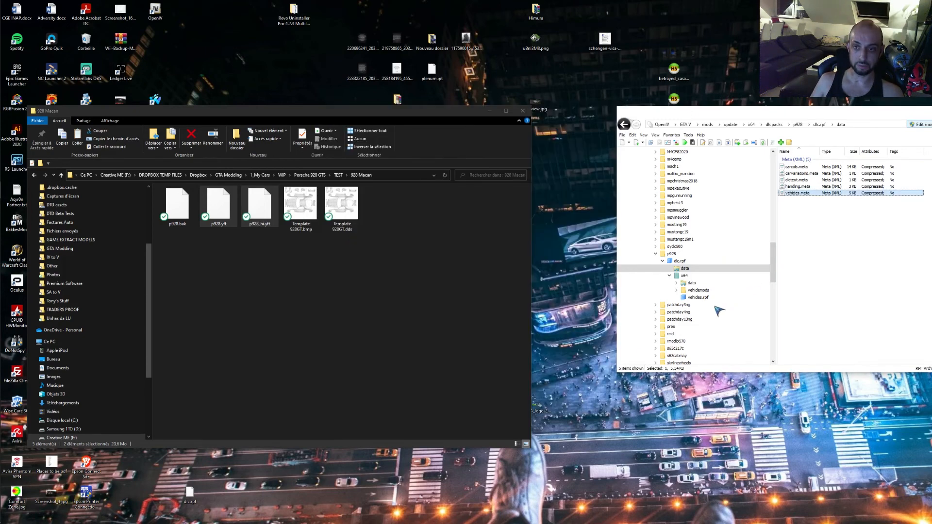
Return to vehicles.rpf and open the p928.ytd texture dictionary in the texture editor
left_click(697, 298)
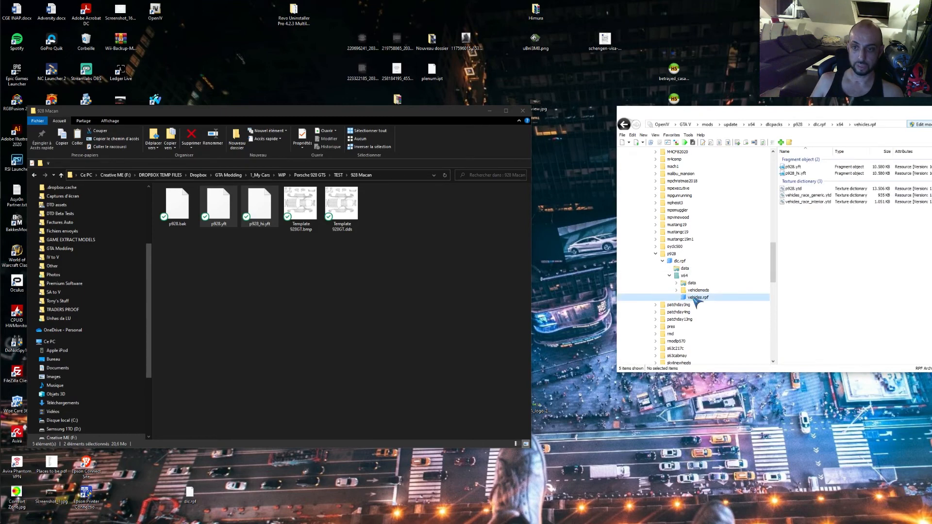
left_click(796, 189)
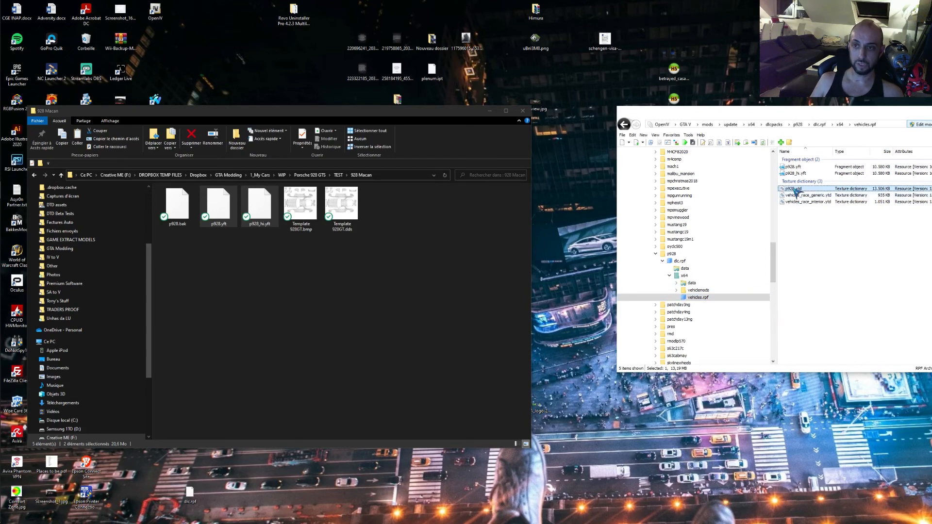
double_click(797, 189)
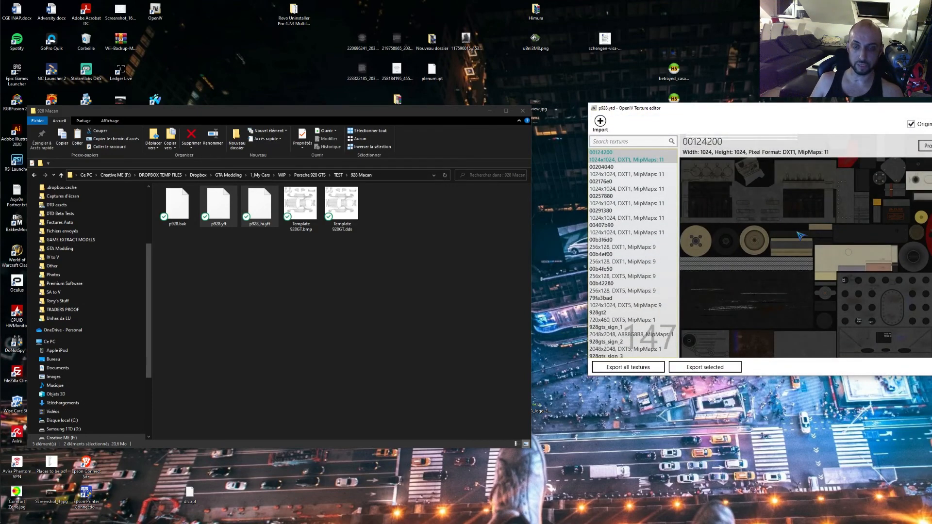
Switch to ZModeler with the 928 car model
key("alt+Tab")
key("alt+Tab")
key("alt+Tab")
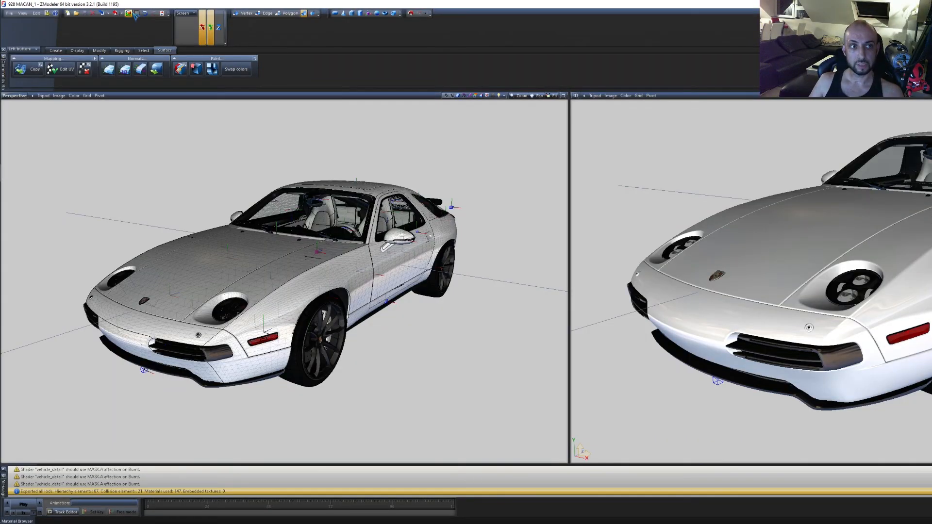
Inspect the texture assigned to the DETAIL2 layer of the 928gt_sign_1 paint material
left_click(128, 13)
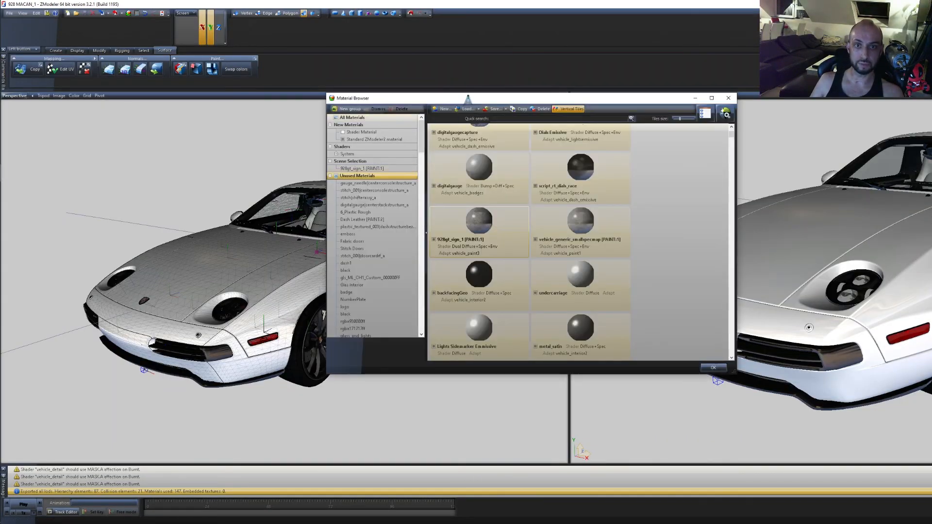
left_click_drag(470, 95, 482, 104)
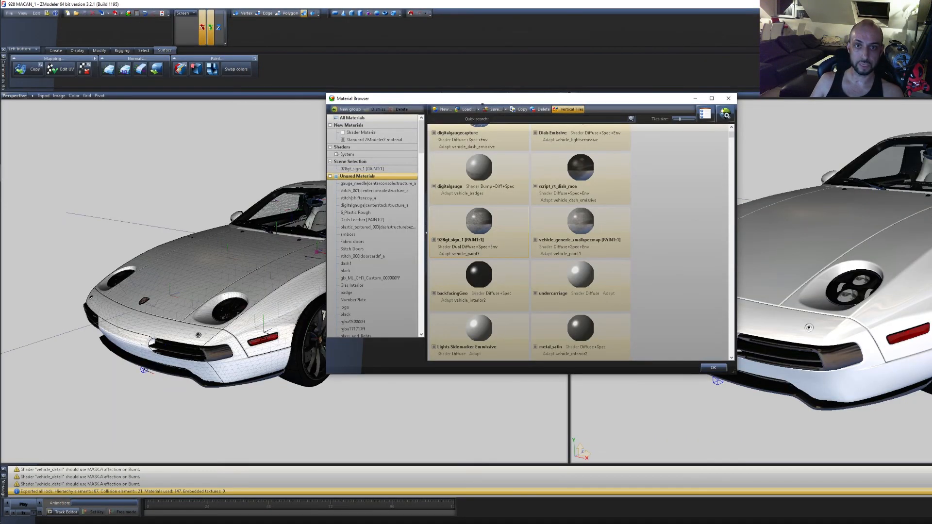
left_click(478, 229)
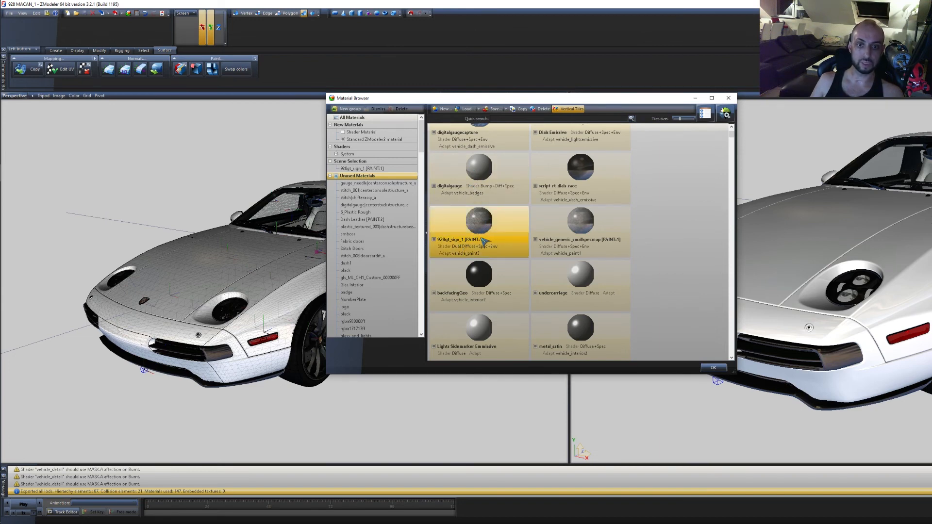
left_click(485, 240)
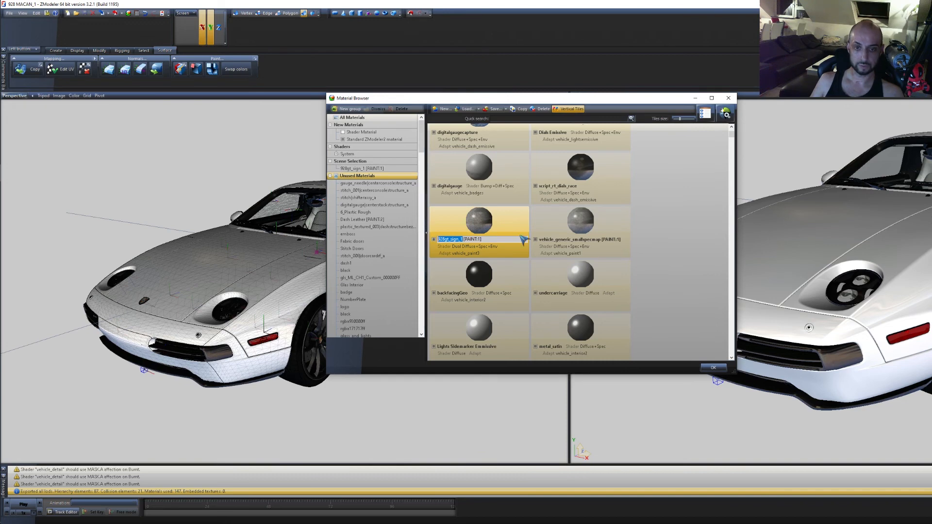
left_click(487, 239)
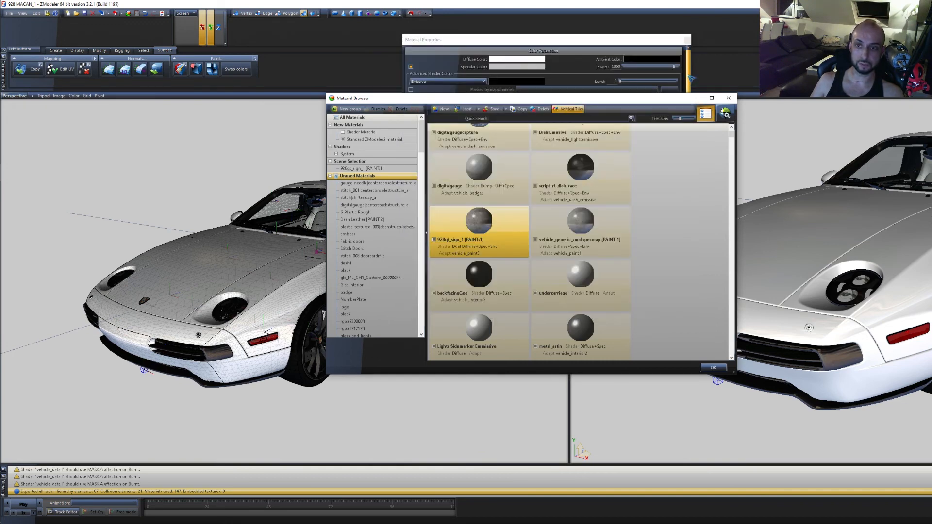
left_click_drag(687, 75, 683, 130)
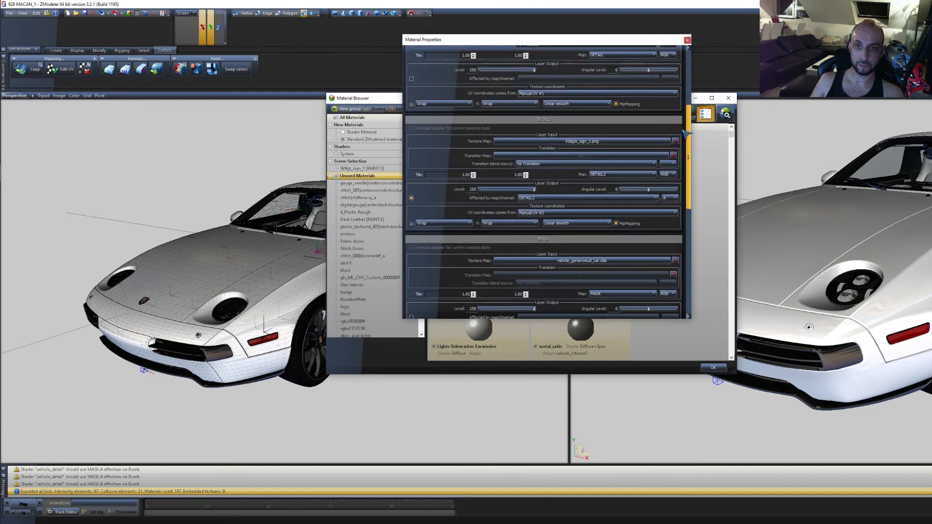
left_click(579, 144)
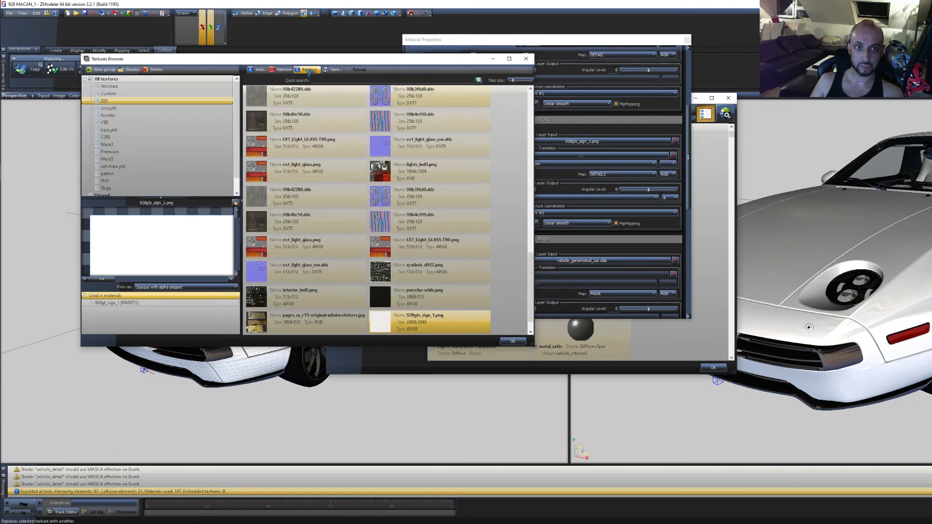
left_click(526, 58)
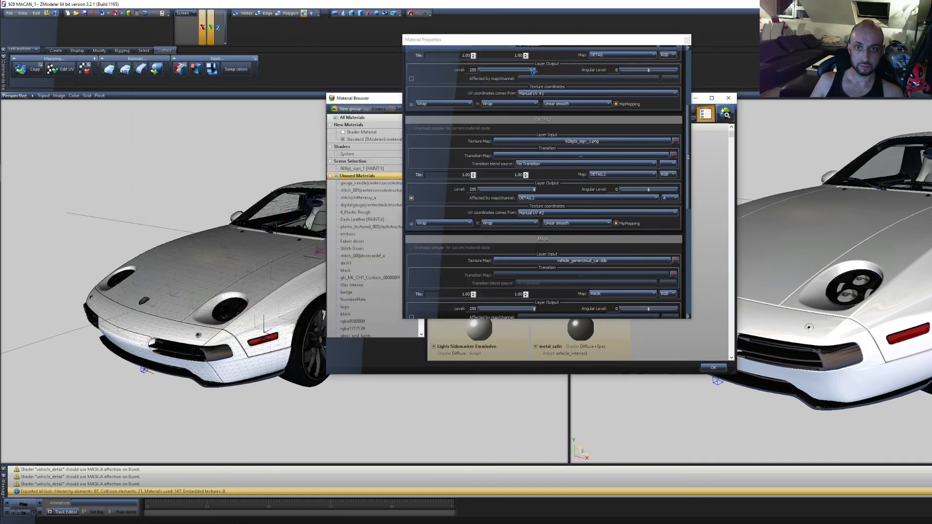
left_click(687, 40)
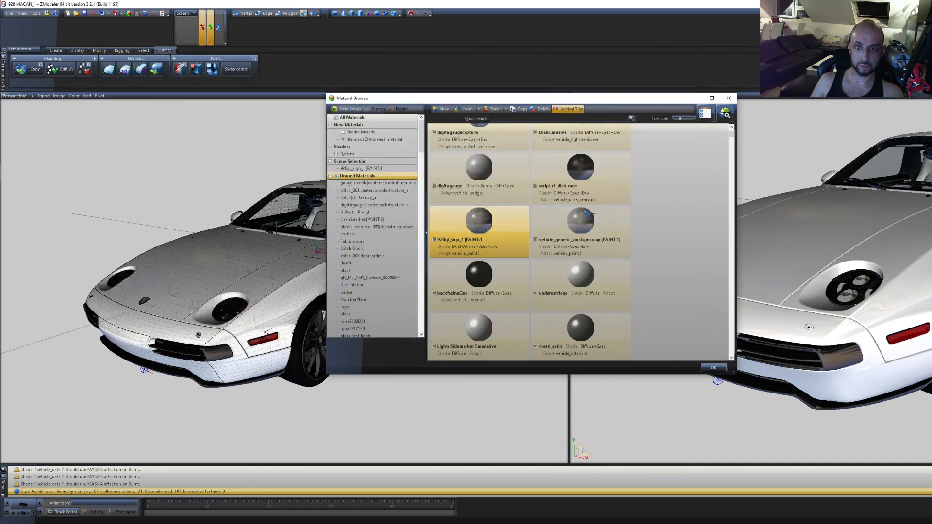
Rename the 928gt_sign_1 paint material as 928gts_sign_1
left_click(453, 243)
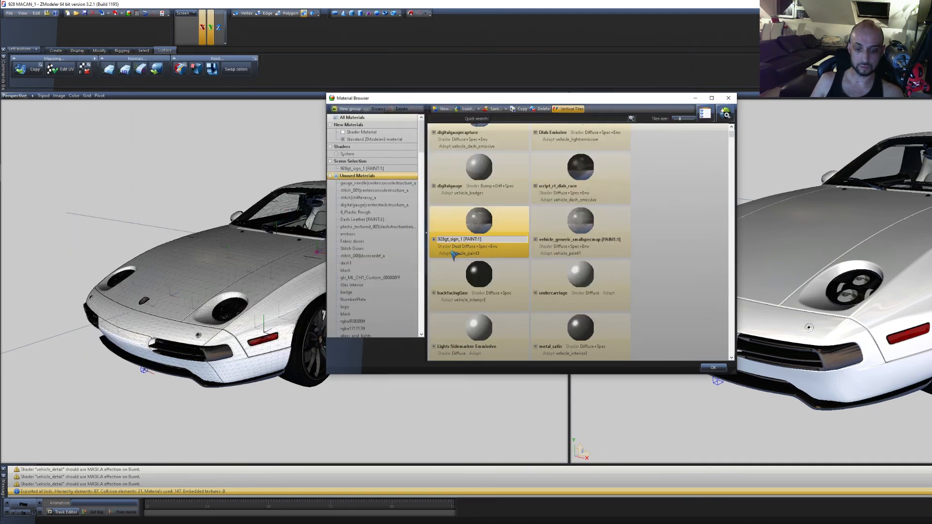
type("s")
key("Return")
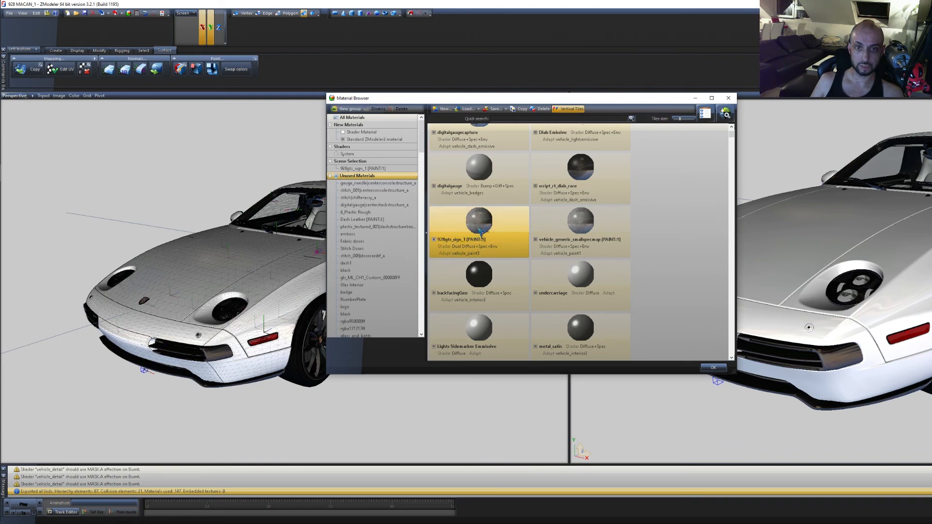
Preview the DETAIL2 texture 928gts_sign_1.png as Transparent Texture, and close the material browser
double_click(481, 232)
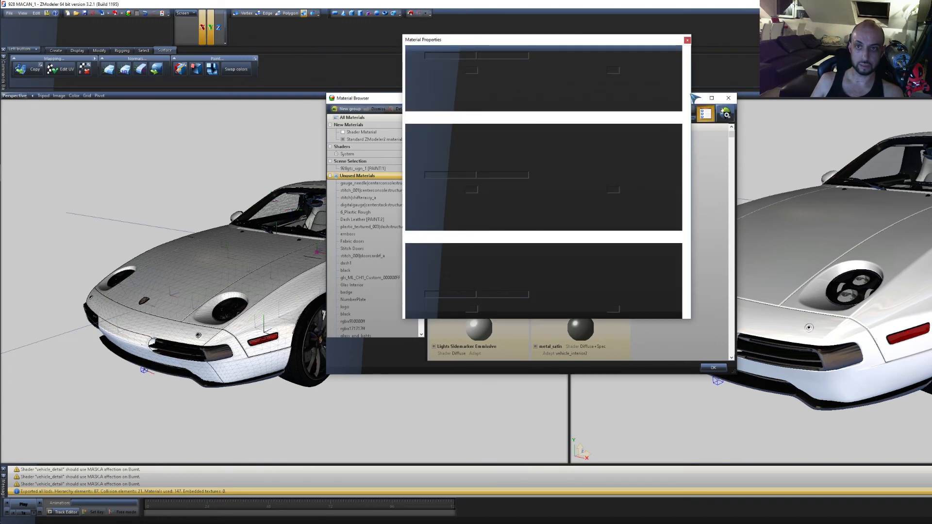
scroll(695, 136, "down", 10)
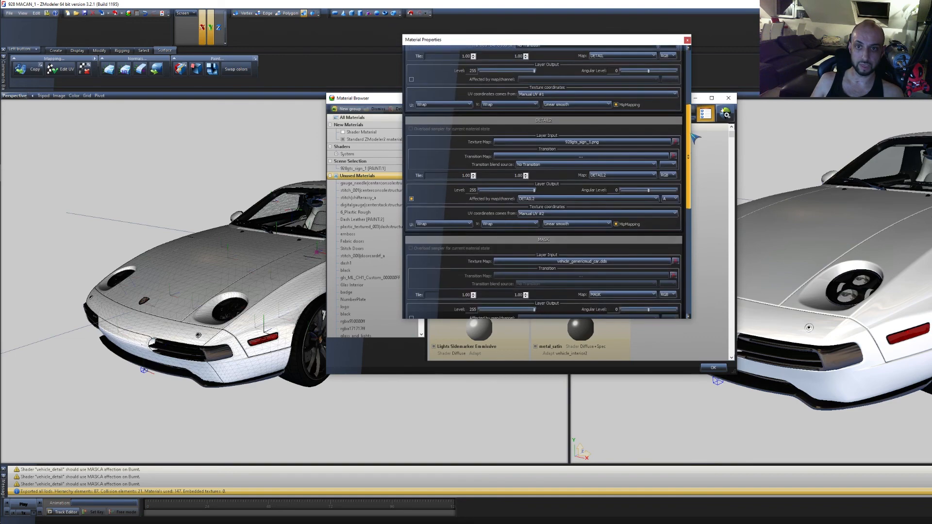
double_click(585, 143)
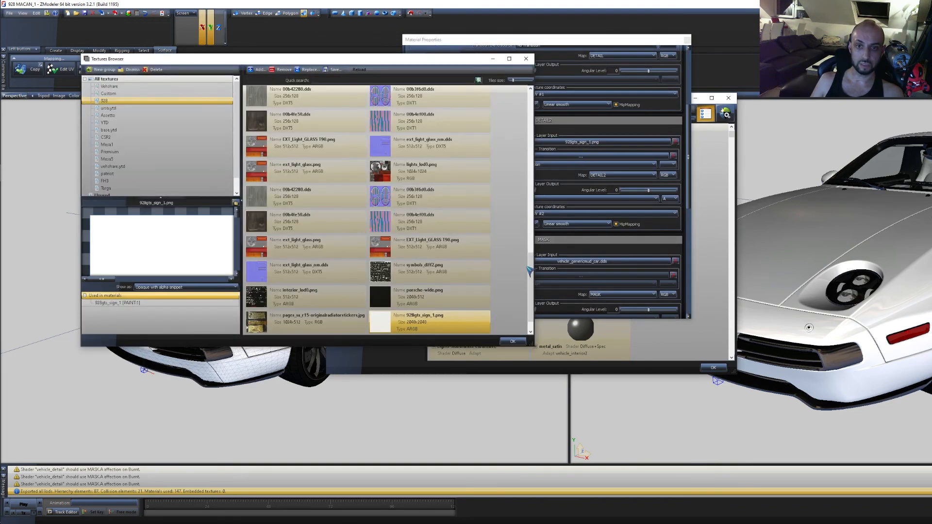
left_click_drag(533, 278, 532, 284)
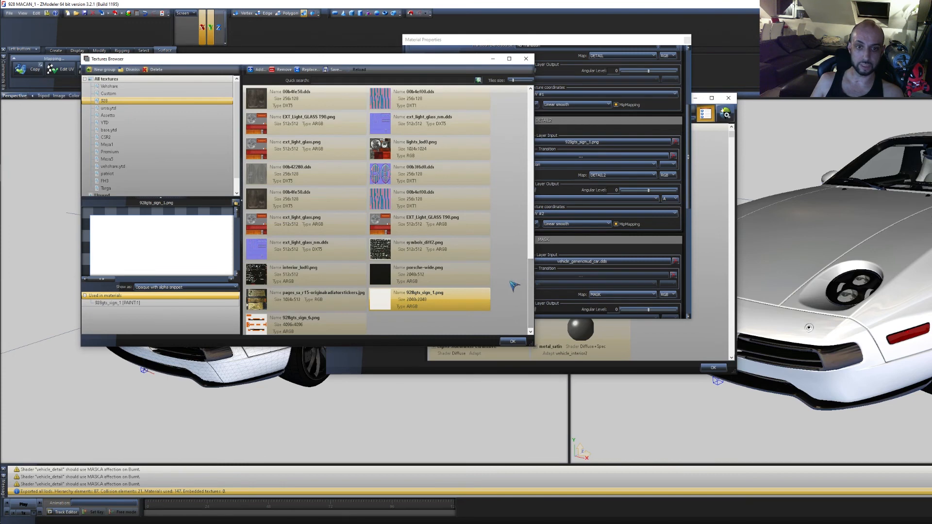
left_click(180, 287)
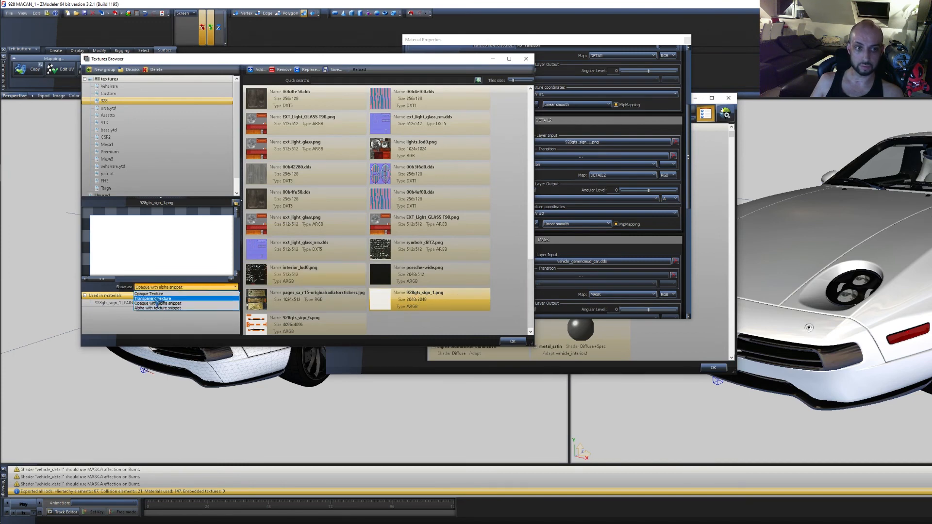
left_click(170, 299)
scroll(194, 235, "down", 14)
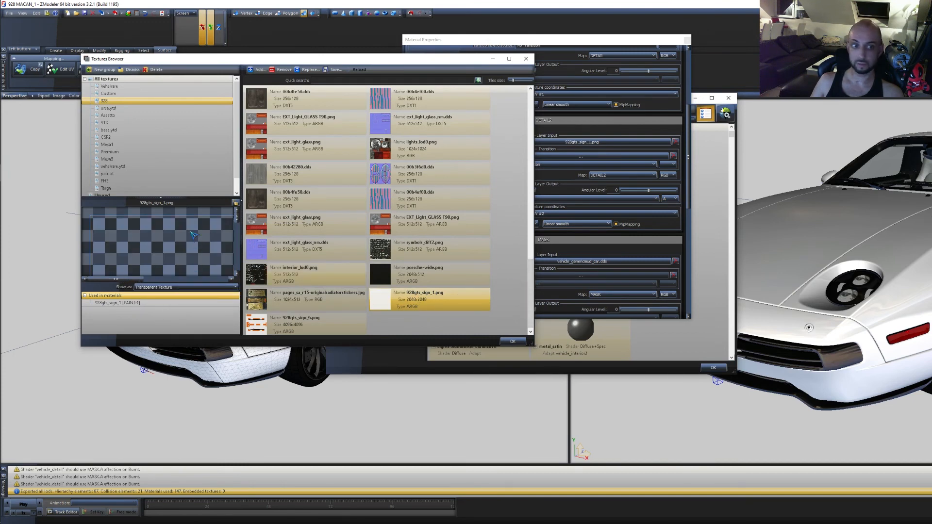
left_click(512, 341)
left_click(687, 39)
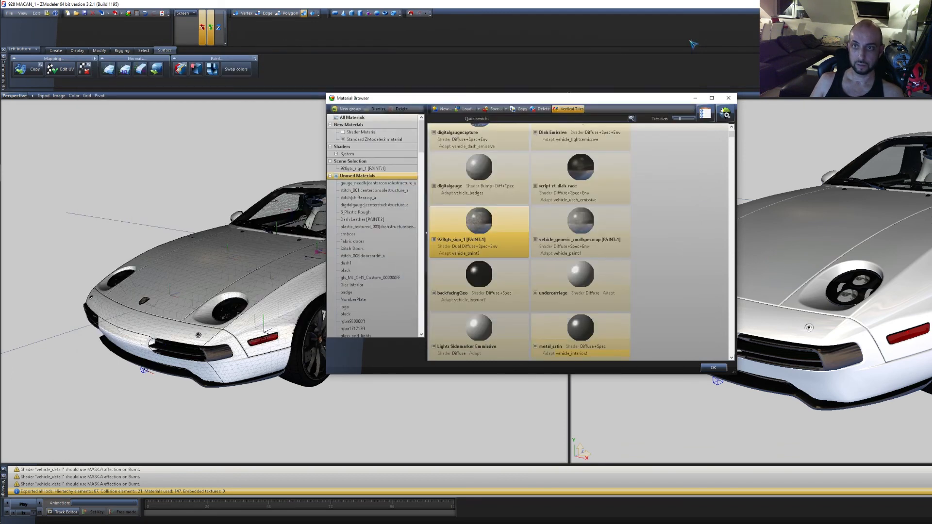
left_click(719, 368)
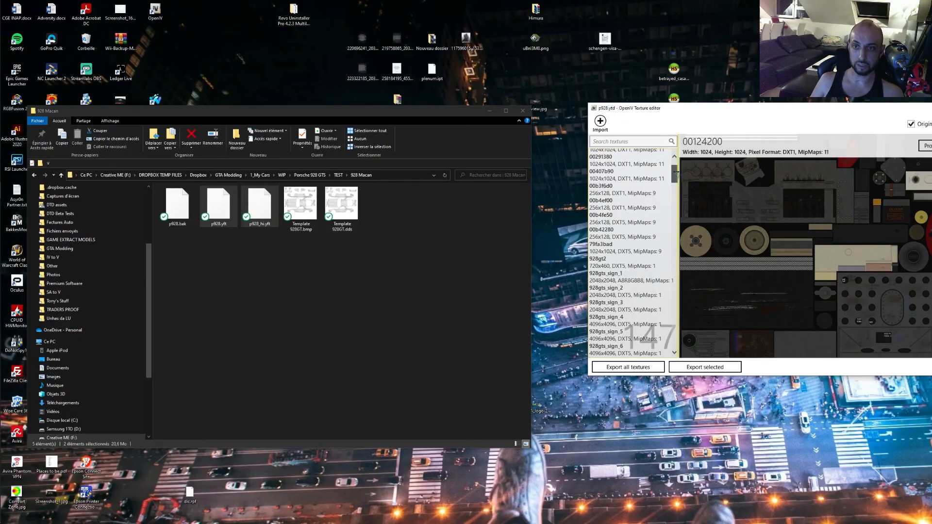
Switch to the p928.ytd texture editor in OpenIV and examine the livery textures 928gts_sign_1 and 928gts_sign_2
mouse_move(674, 172)
left_mouse_down()
mouse_move(676, 251)
mouse_move(677, 164)
left_mouse_up()
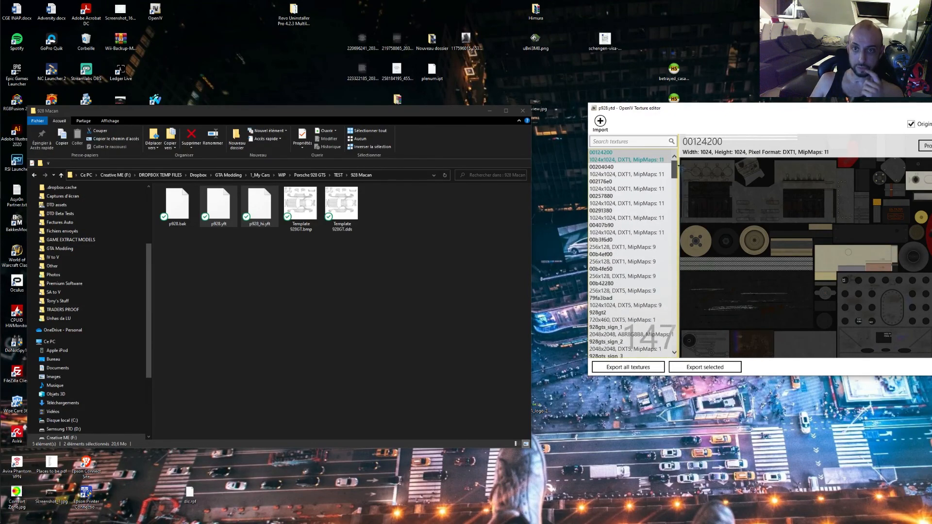
scroll(632, 243, "down", 5)
left_click(647, 171)
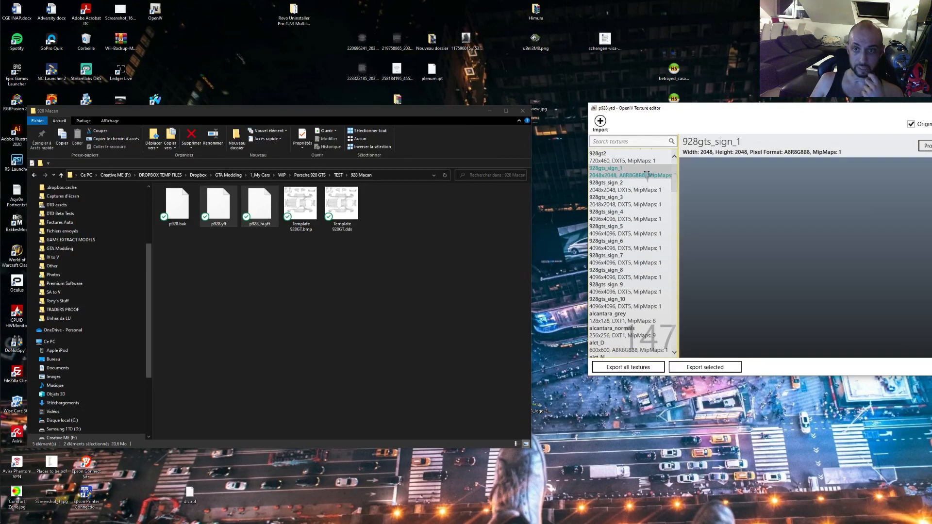
scroll(848, 237, "down", 3)
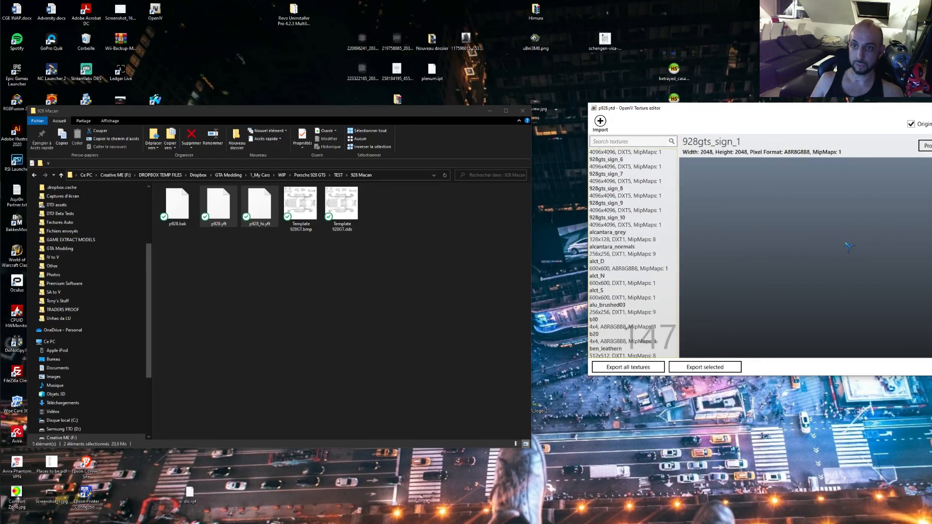
scroll(847, 244, "up", 4)
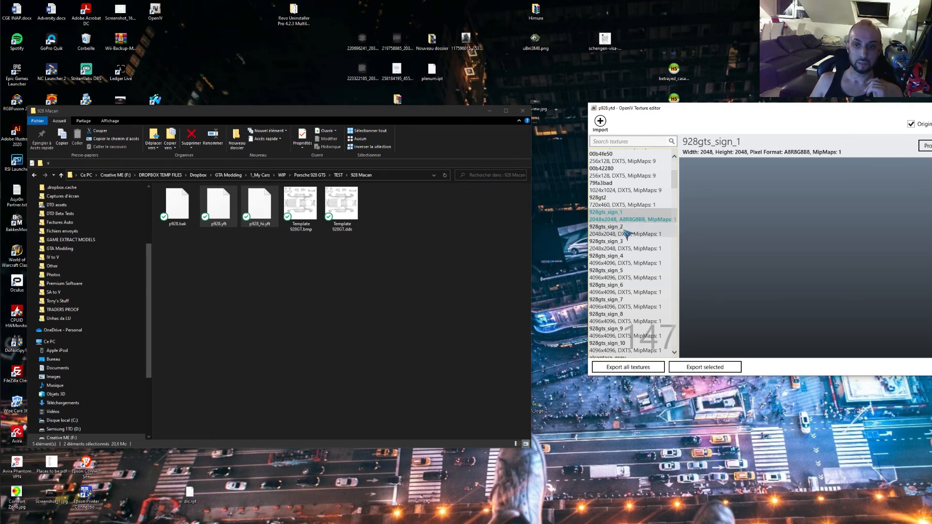
left_click(627, 231)
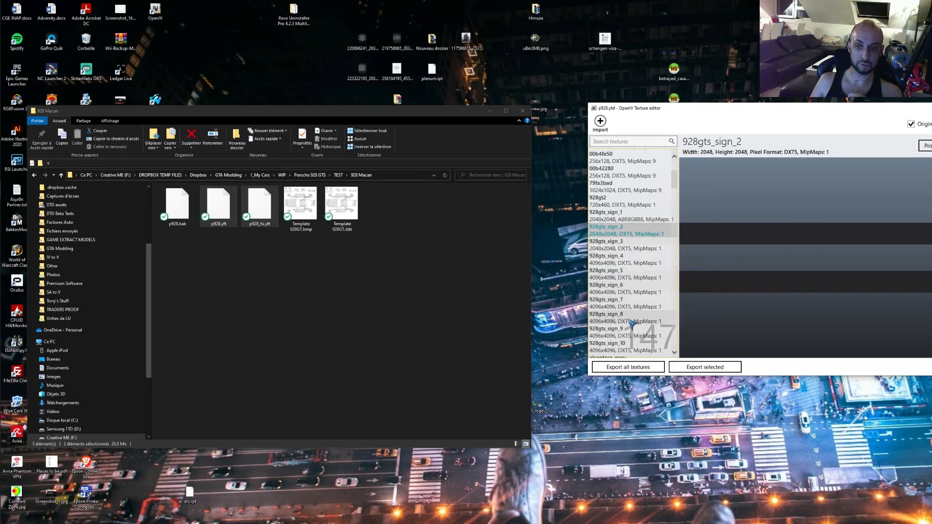
scroll(627, 267, "down", 2)
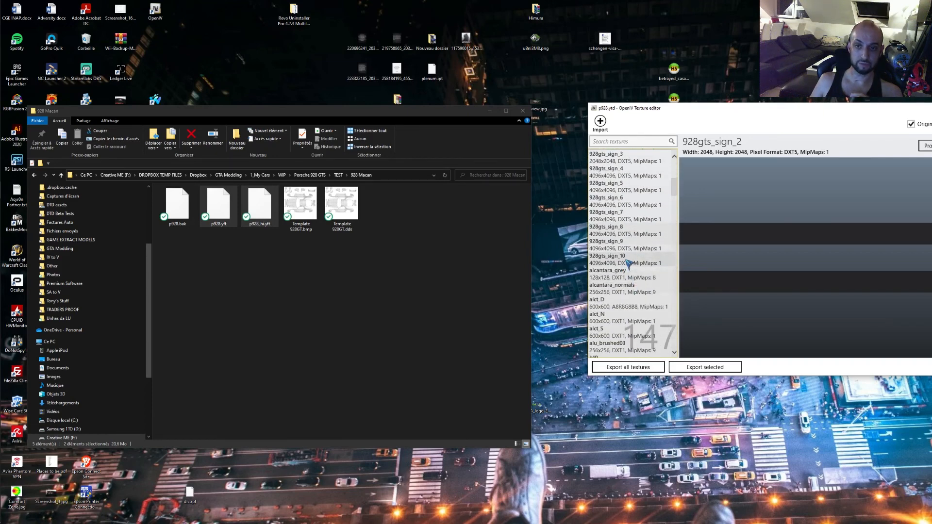
scroll(627, 265, "up", 2)
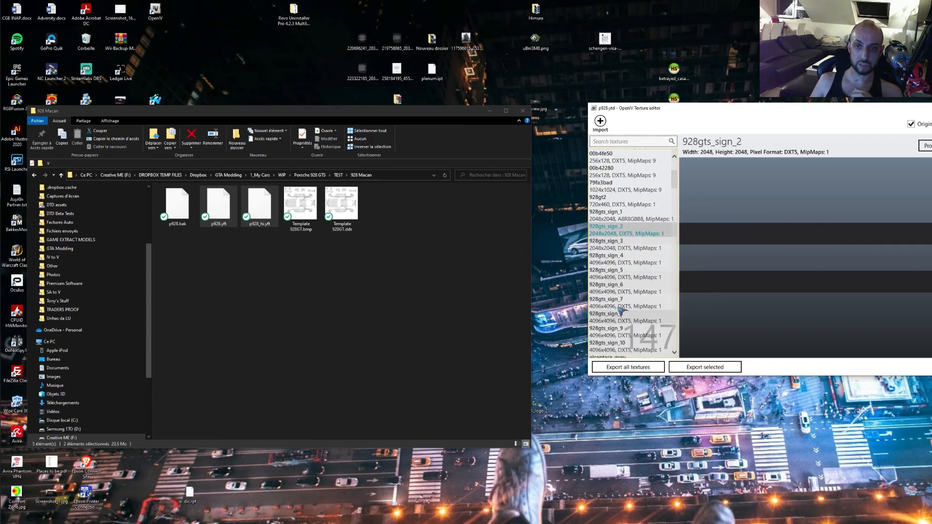
scroll(631, 316, "down", 1)
Examine the livery textures 928gts_sign_3 through 928gts_sign_6 in p928.ytd, and close the texture editor
left_click(633, 203)
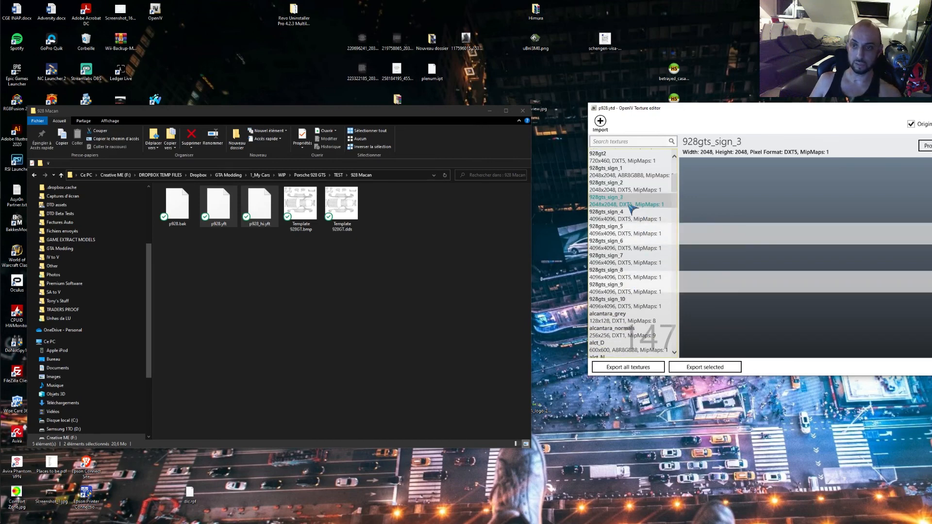
left_click(635, 214)
scroll(849, 247, "down", 2)
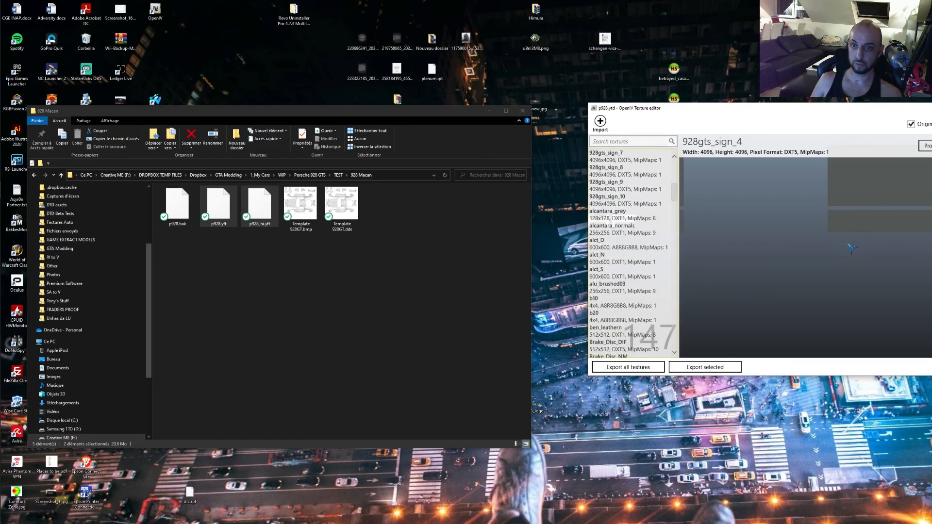
key("Down")
key("Down")
key("Down")
key("Up")
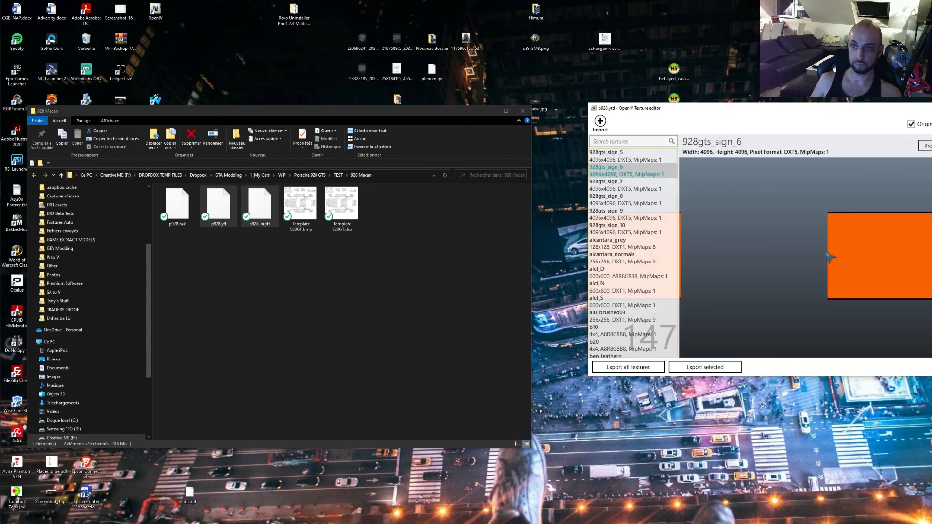
left_click_drag(828, 255, 931, 209)
left_click_drag(756, 206, 607, 204)
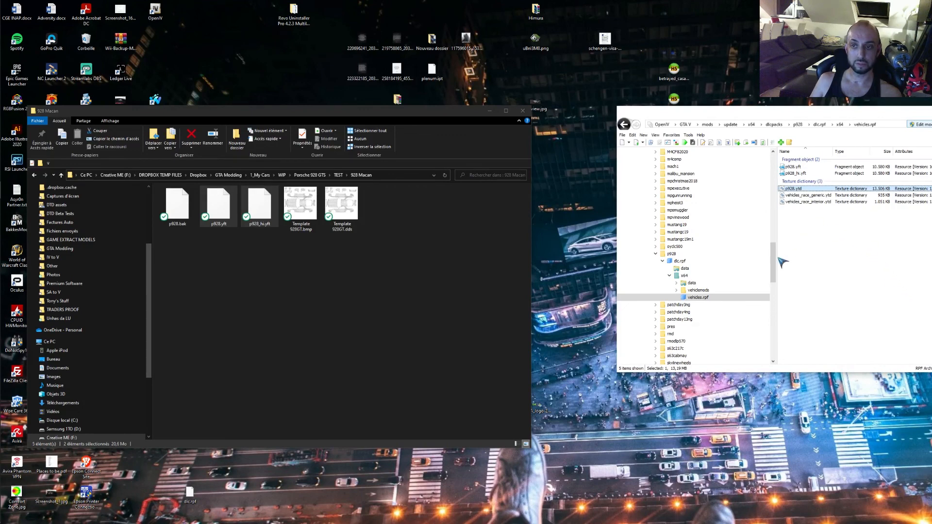
mouse_move(775, 262)
left_mouse_down()
mouse_move(777, 286)
mouse_move(781, 269)
left_mouse_up()
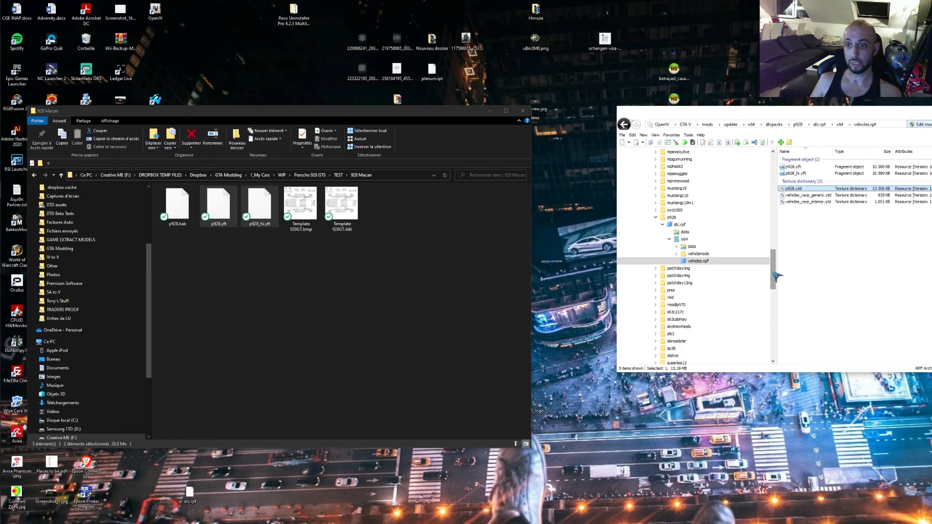
mouse_move(774, 271)
left_mouse_down()
mouse_move(775, 245)
mouse_move(772, 271)
left_mouse_up()
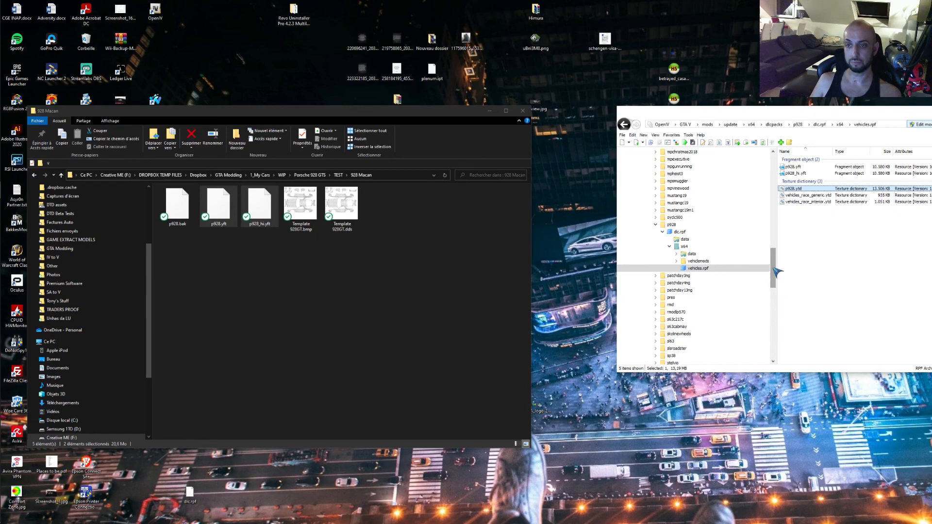
left_click_drag(774, 268, 773, 264)
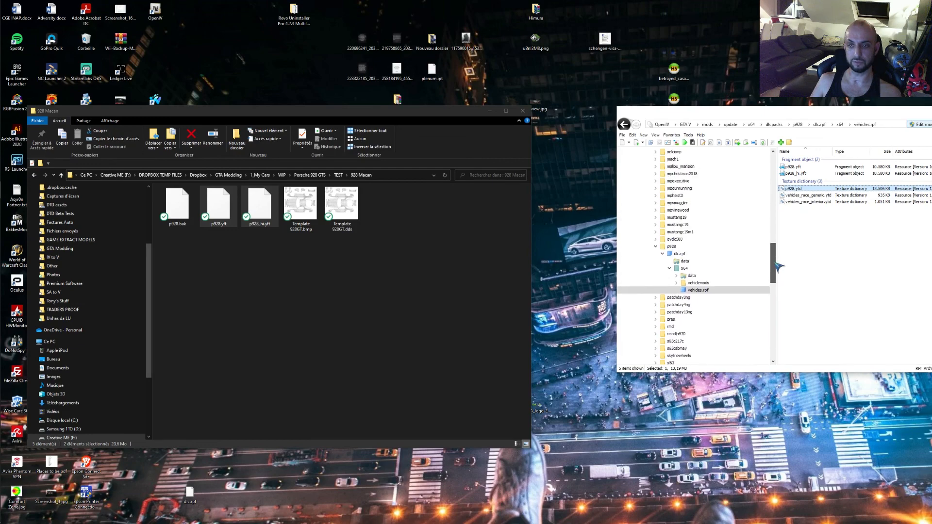
left_click_drag(776, 264, 775, 262)
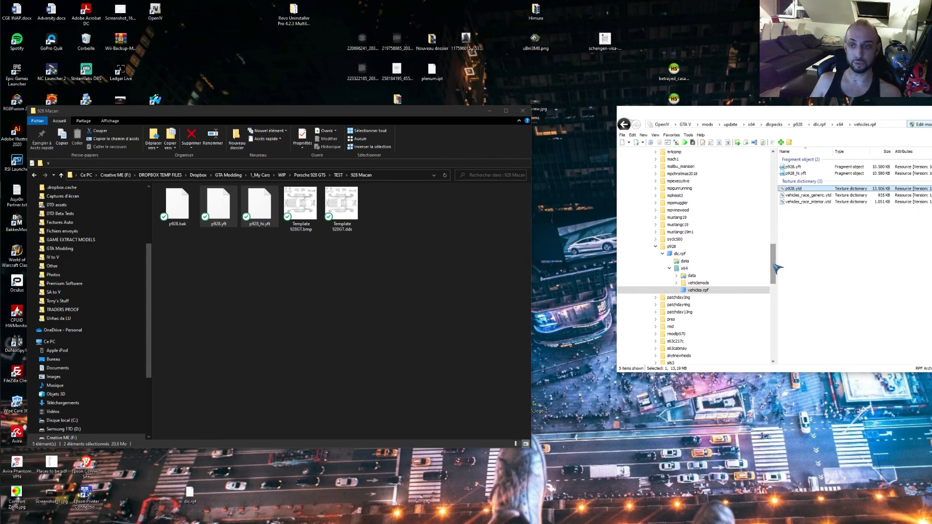
mouse_move(774, 265)
left_mouse_down()
mouse_move(777, 278)
mouse_move(778, 267)
left_mouse_up()
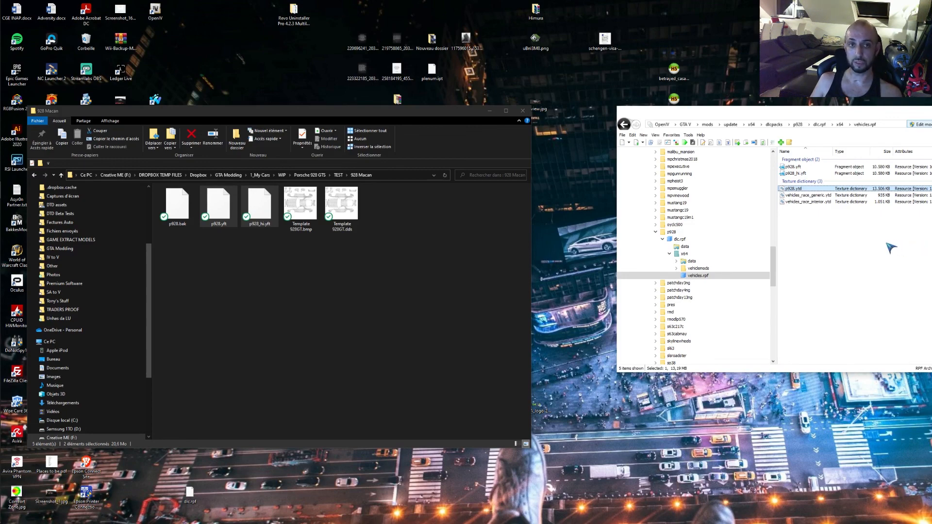
Switch to GTA V, walk up to the white 928 in the driveway and get into the driver's seat
left_click_drag(829, 116, 756, 116)
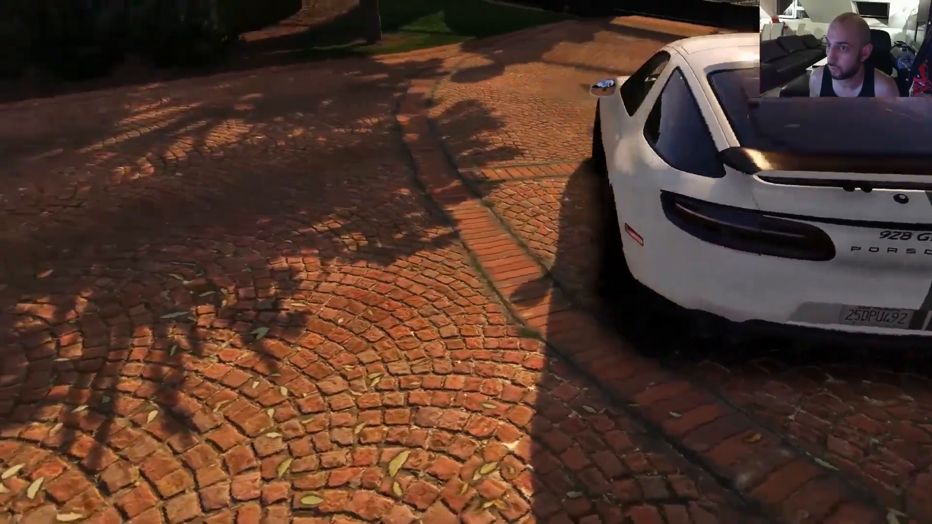
key("v")
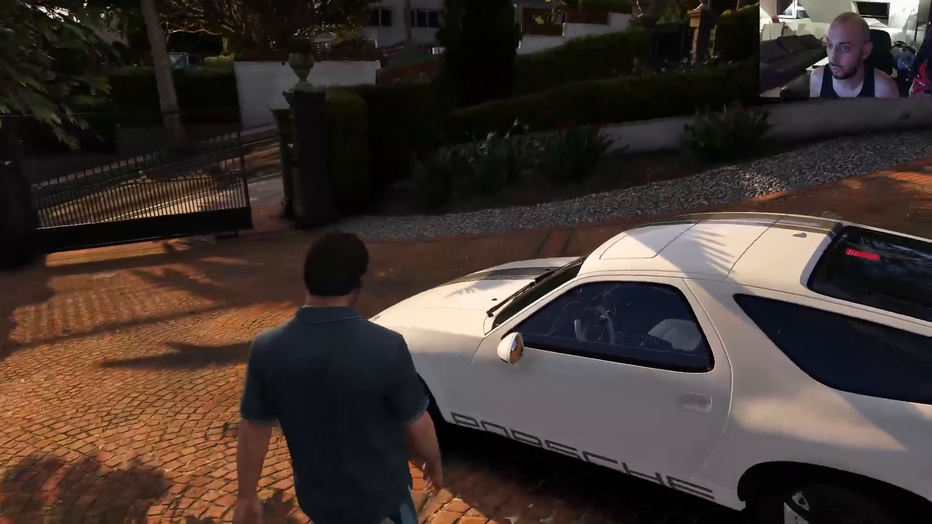
key("w")
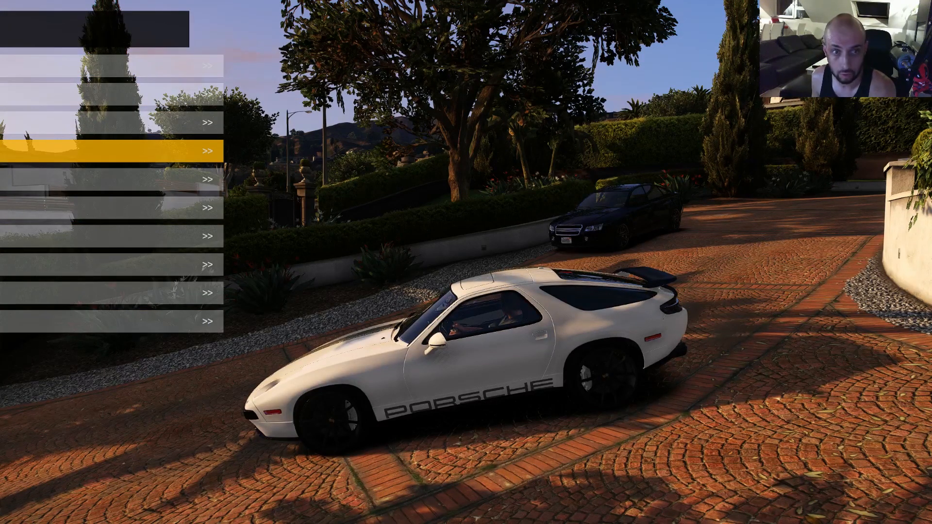
Preview the 928's liveries in the game one after another, from the plain white one down through the first eight
key("Up")
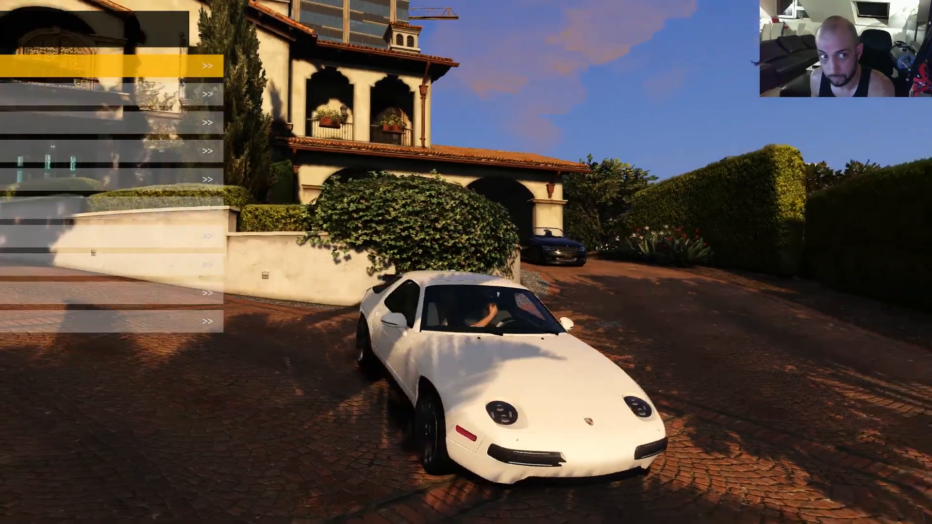
key("Down")
key("Down")
key("Down")
key("Down")
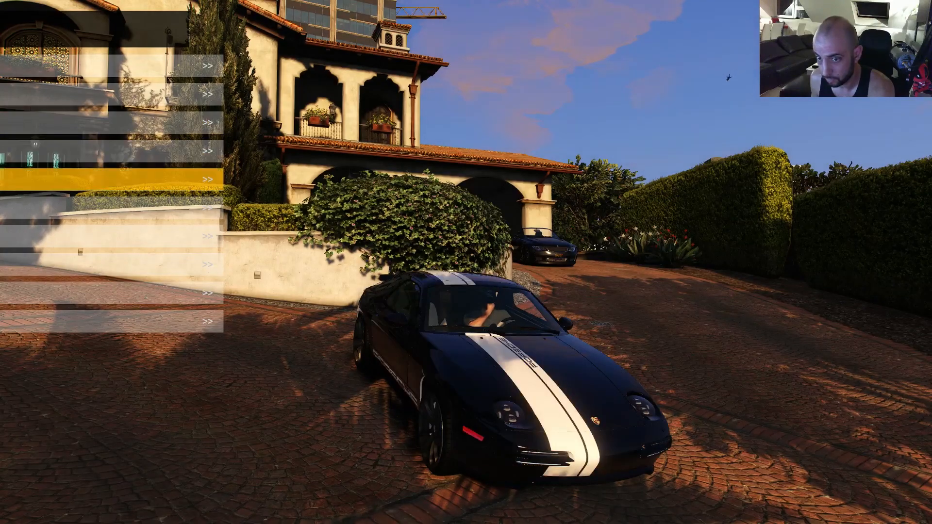
key("Down")
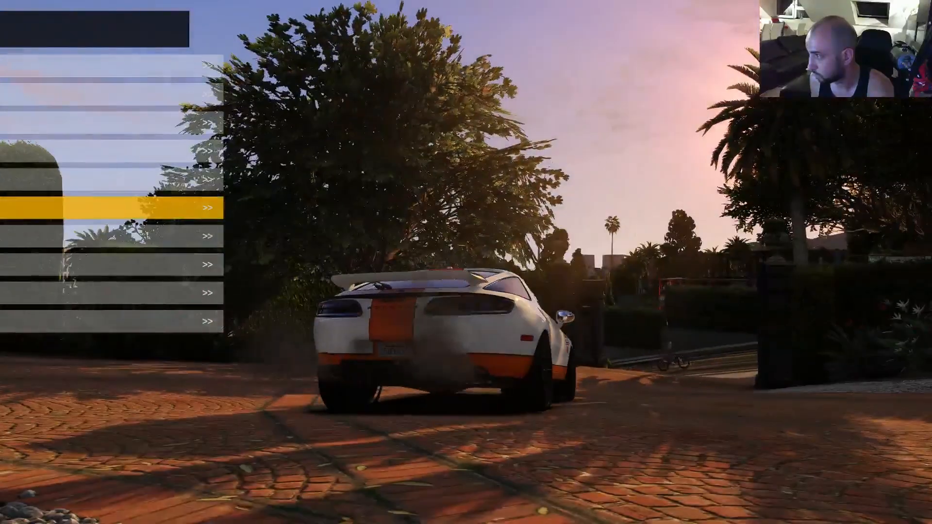
key("Down")
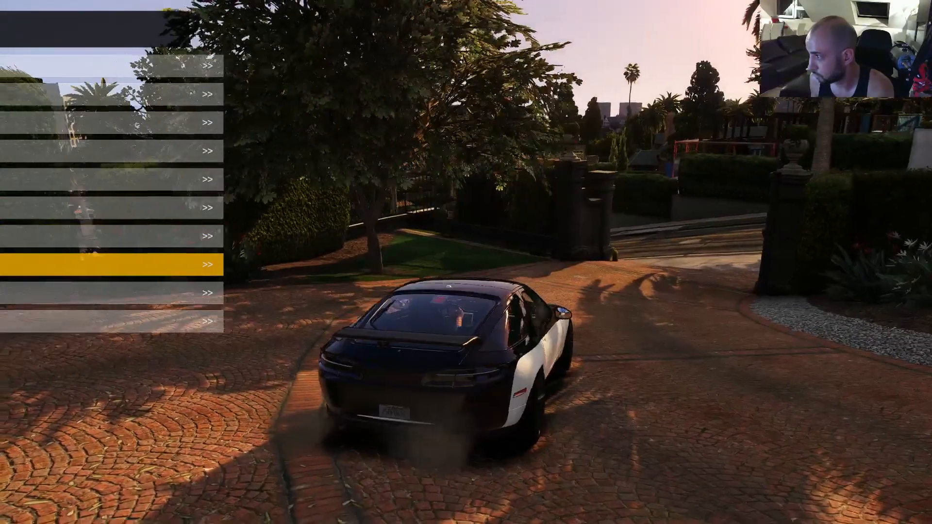
Compare the last two liveries, apply the black-and-white one with red stripes and the number 1 roundel, and close the trainer menu
key("Down")
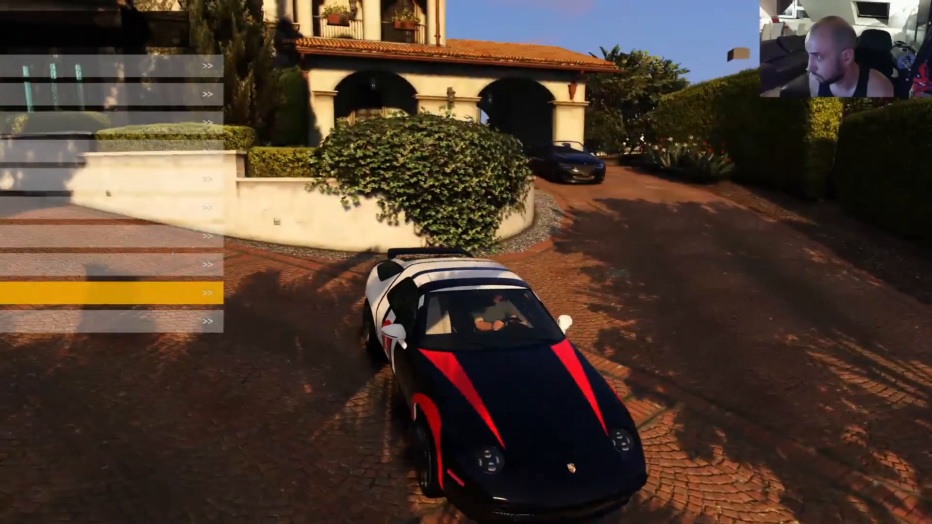
key("Down")
key("Down")
key("Up")
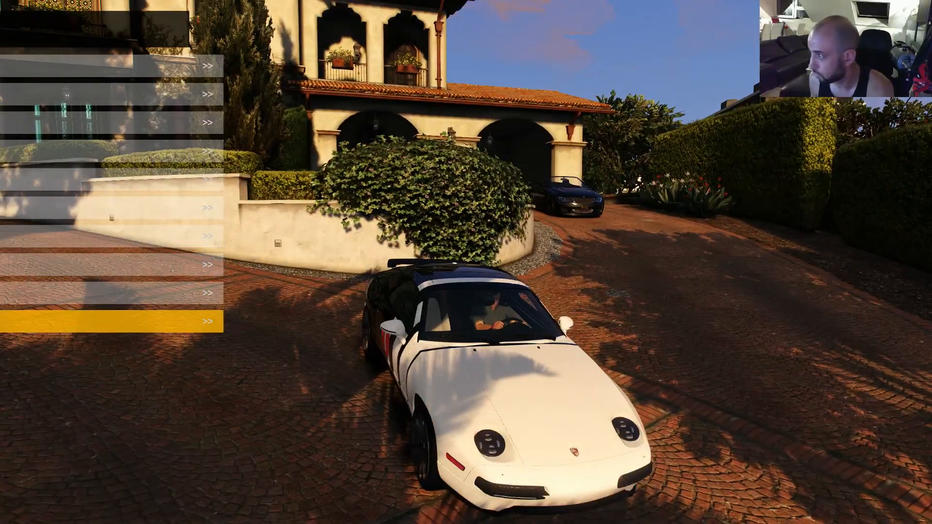
key("Up")
key("BackSpace")
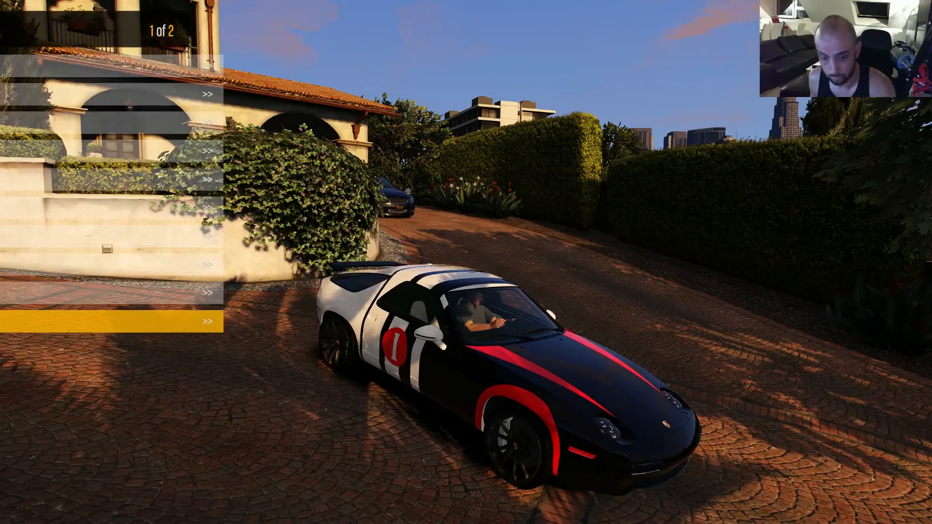
key("BackSpace")
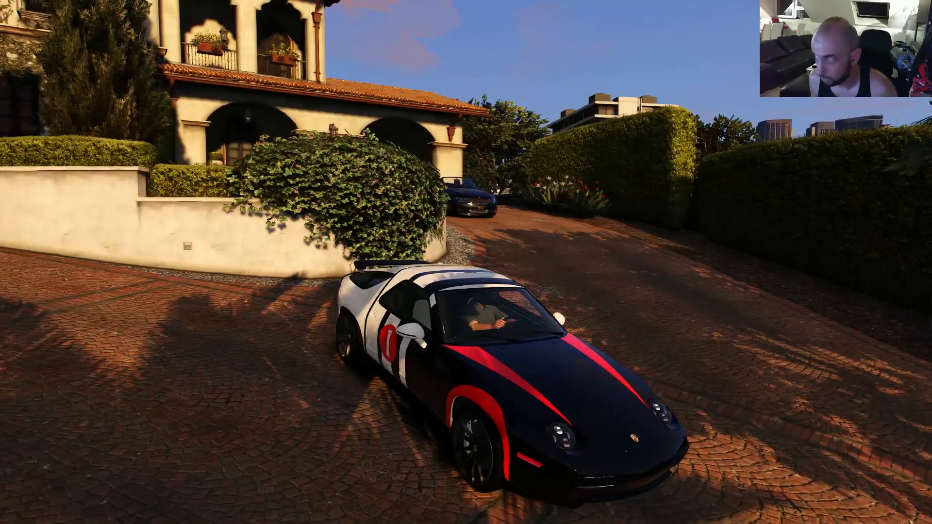
Raise the 928's pop-up headlights and examine the livery from outside and the cabin from the first-person view
key("h")
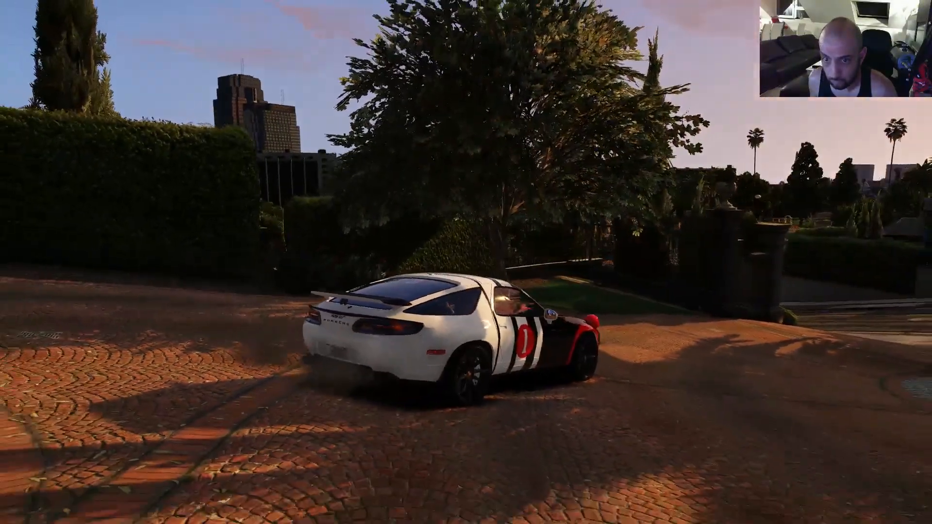
key("v")
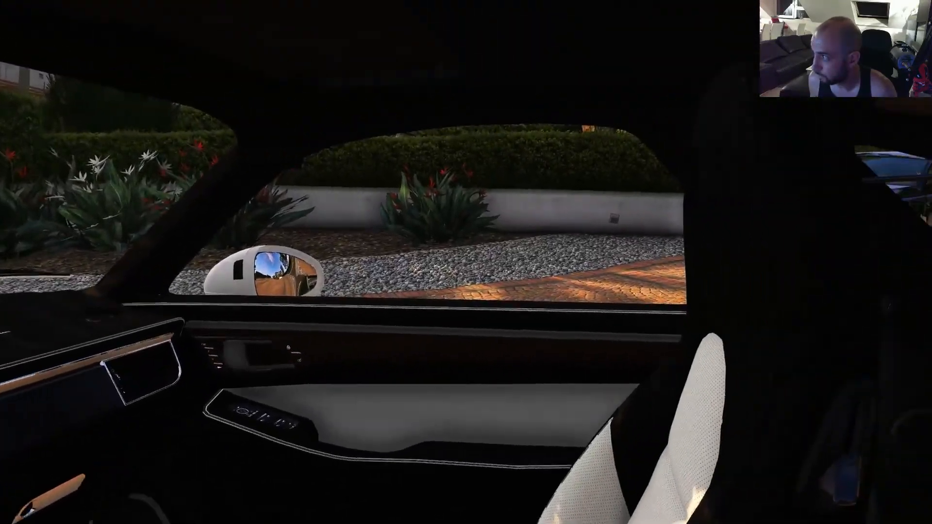
key("v")
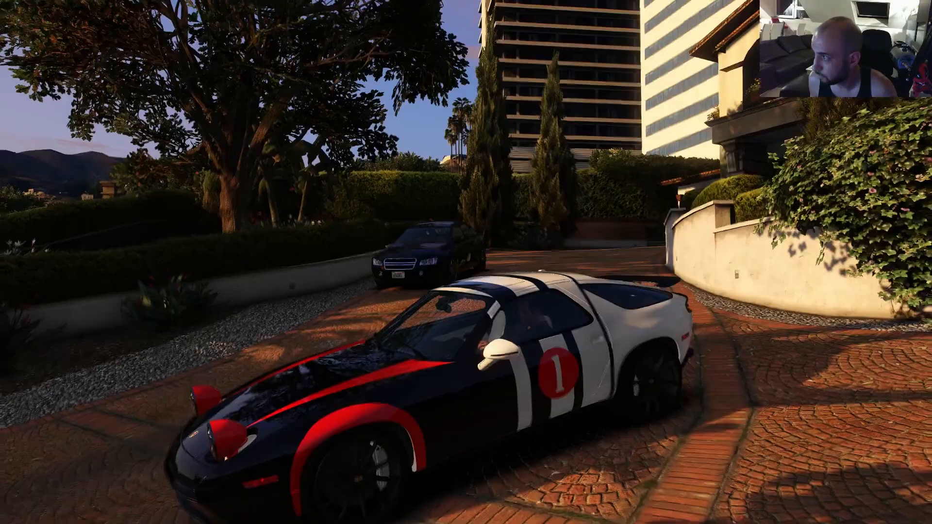